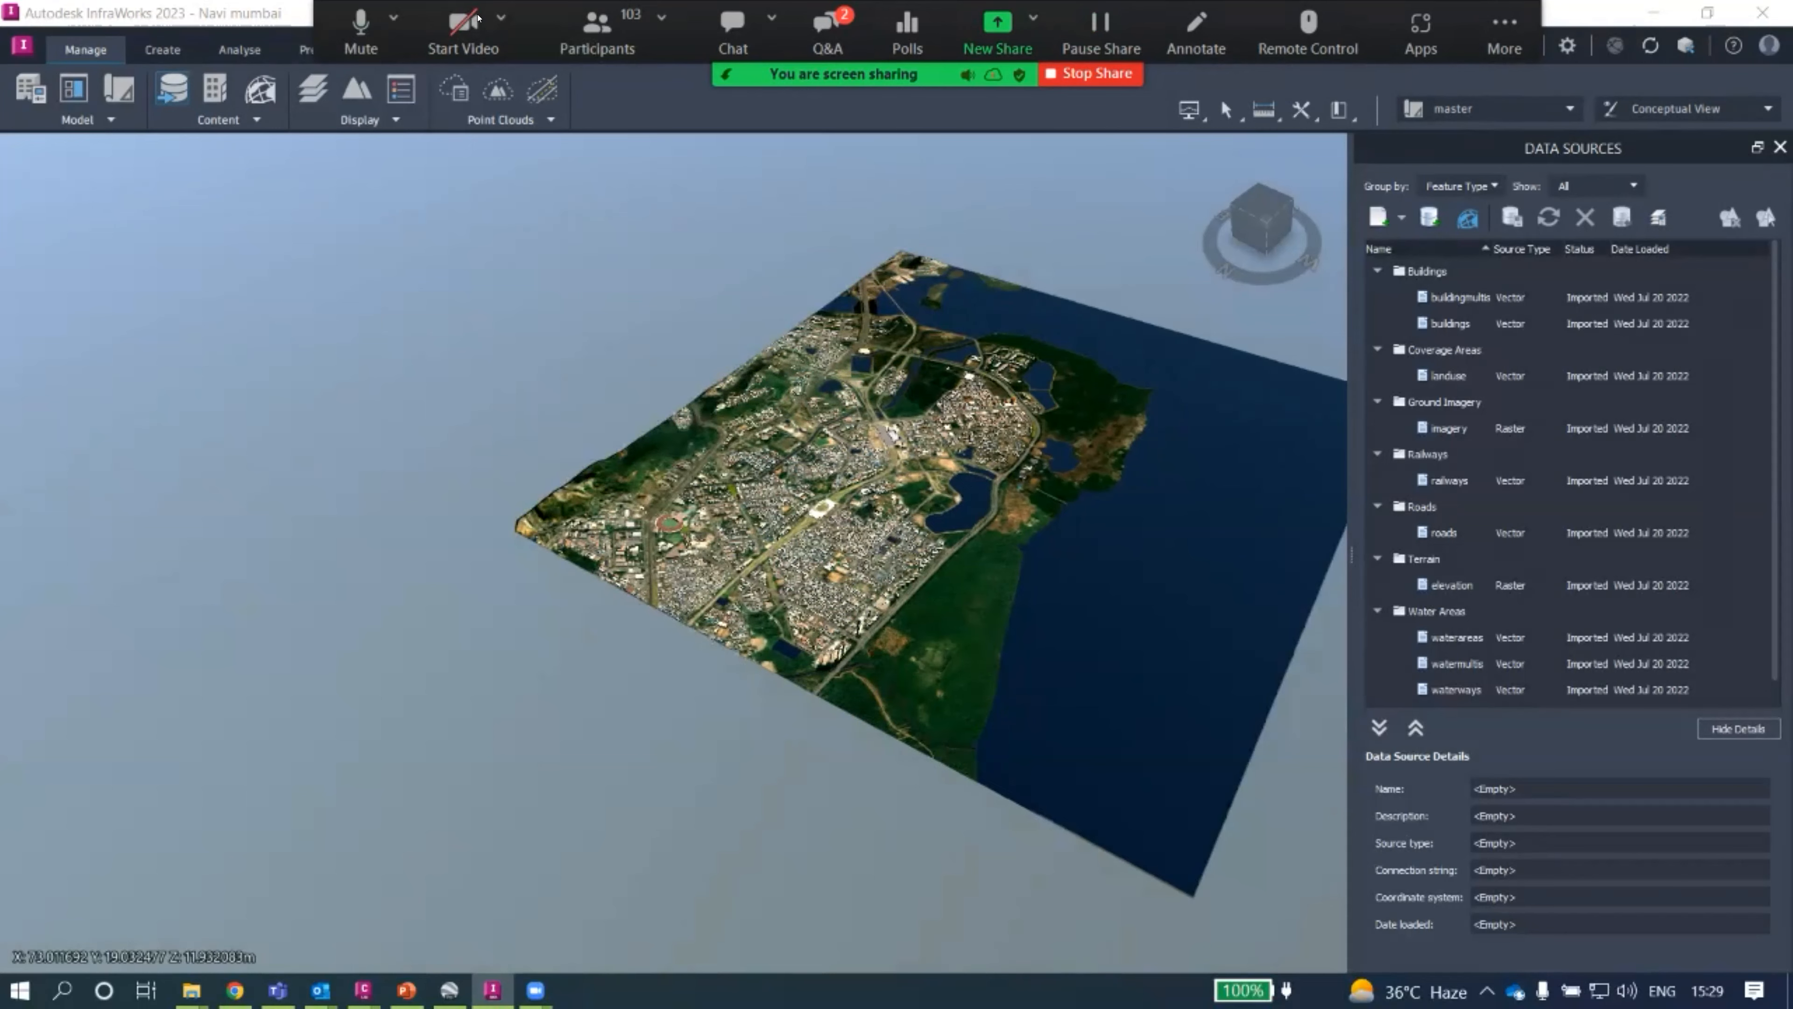
Start Model Builder from the home screen and locate Navi Mumbai, Maharashtra on its map.
click(22, 44)
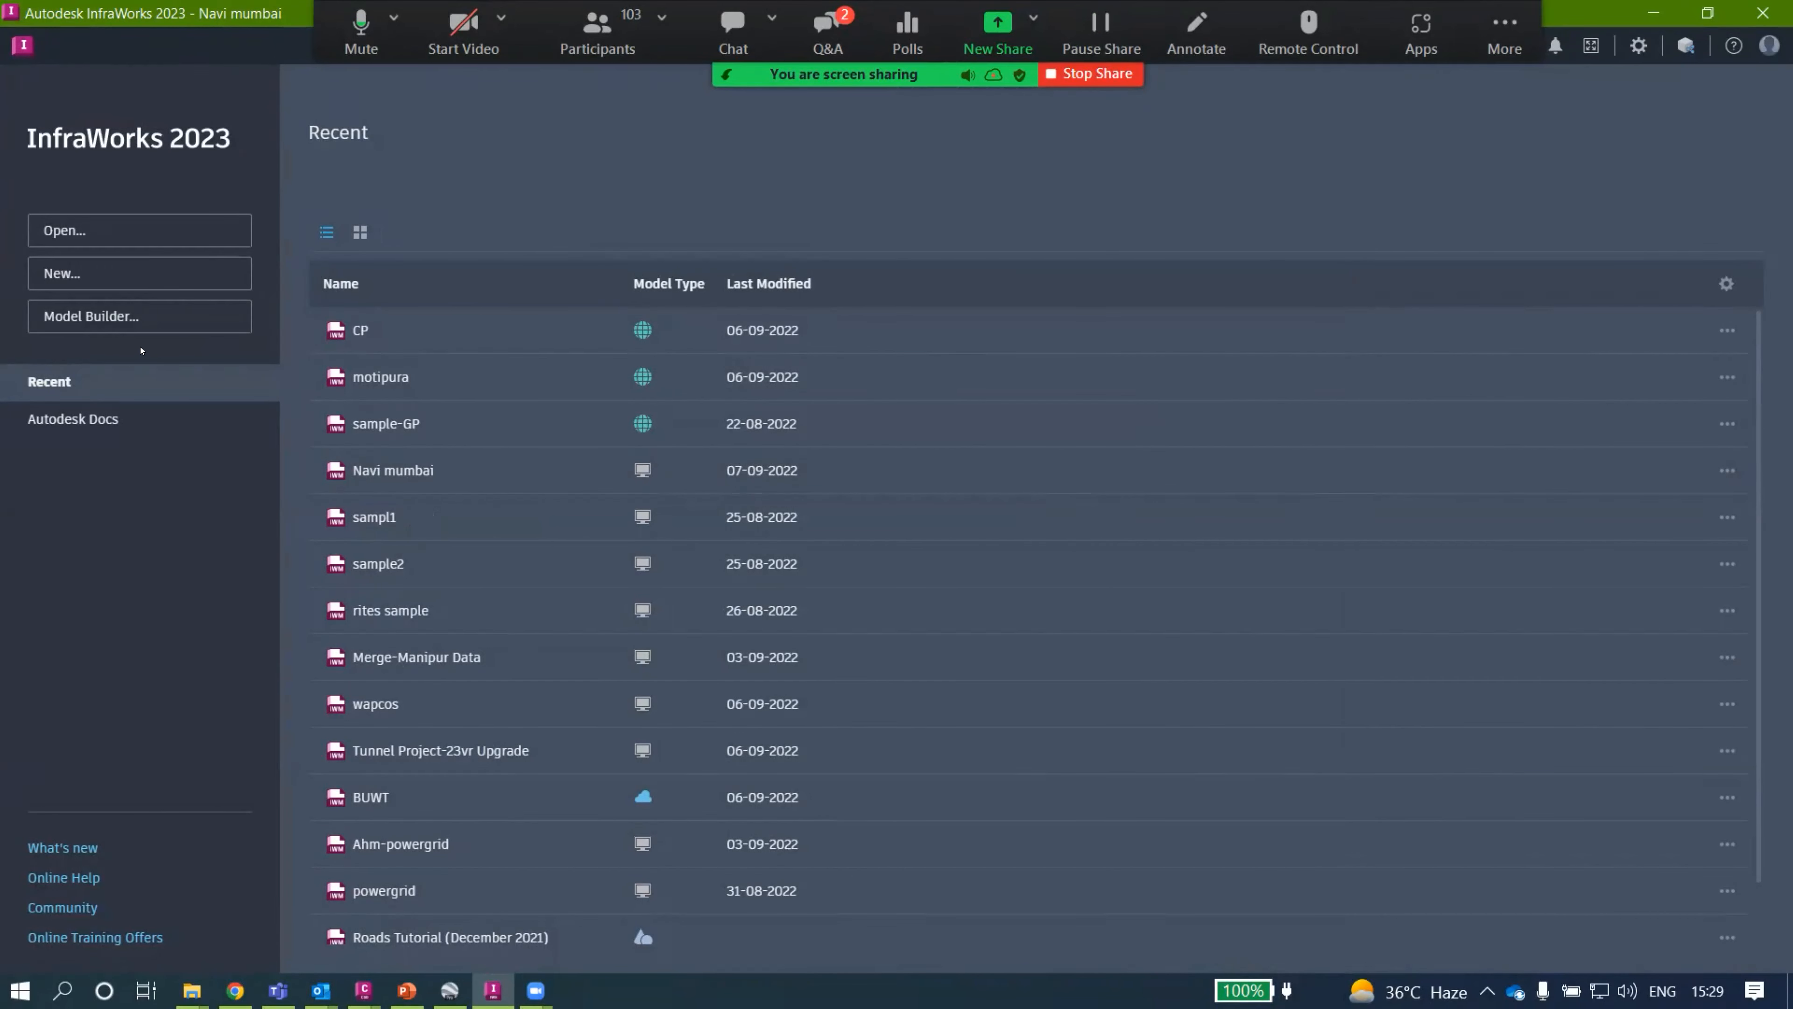
click(134, 323)
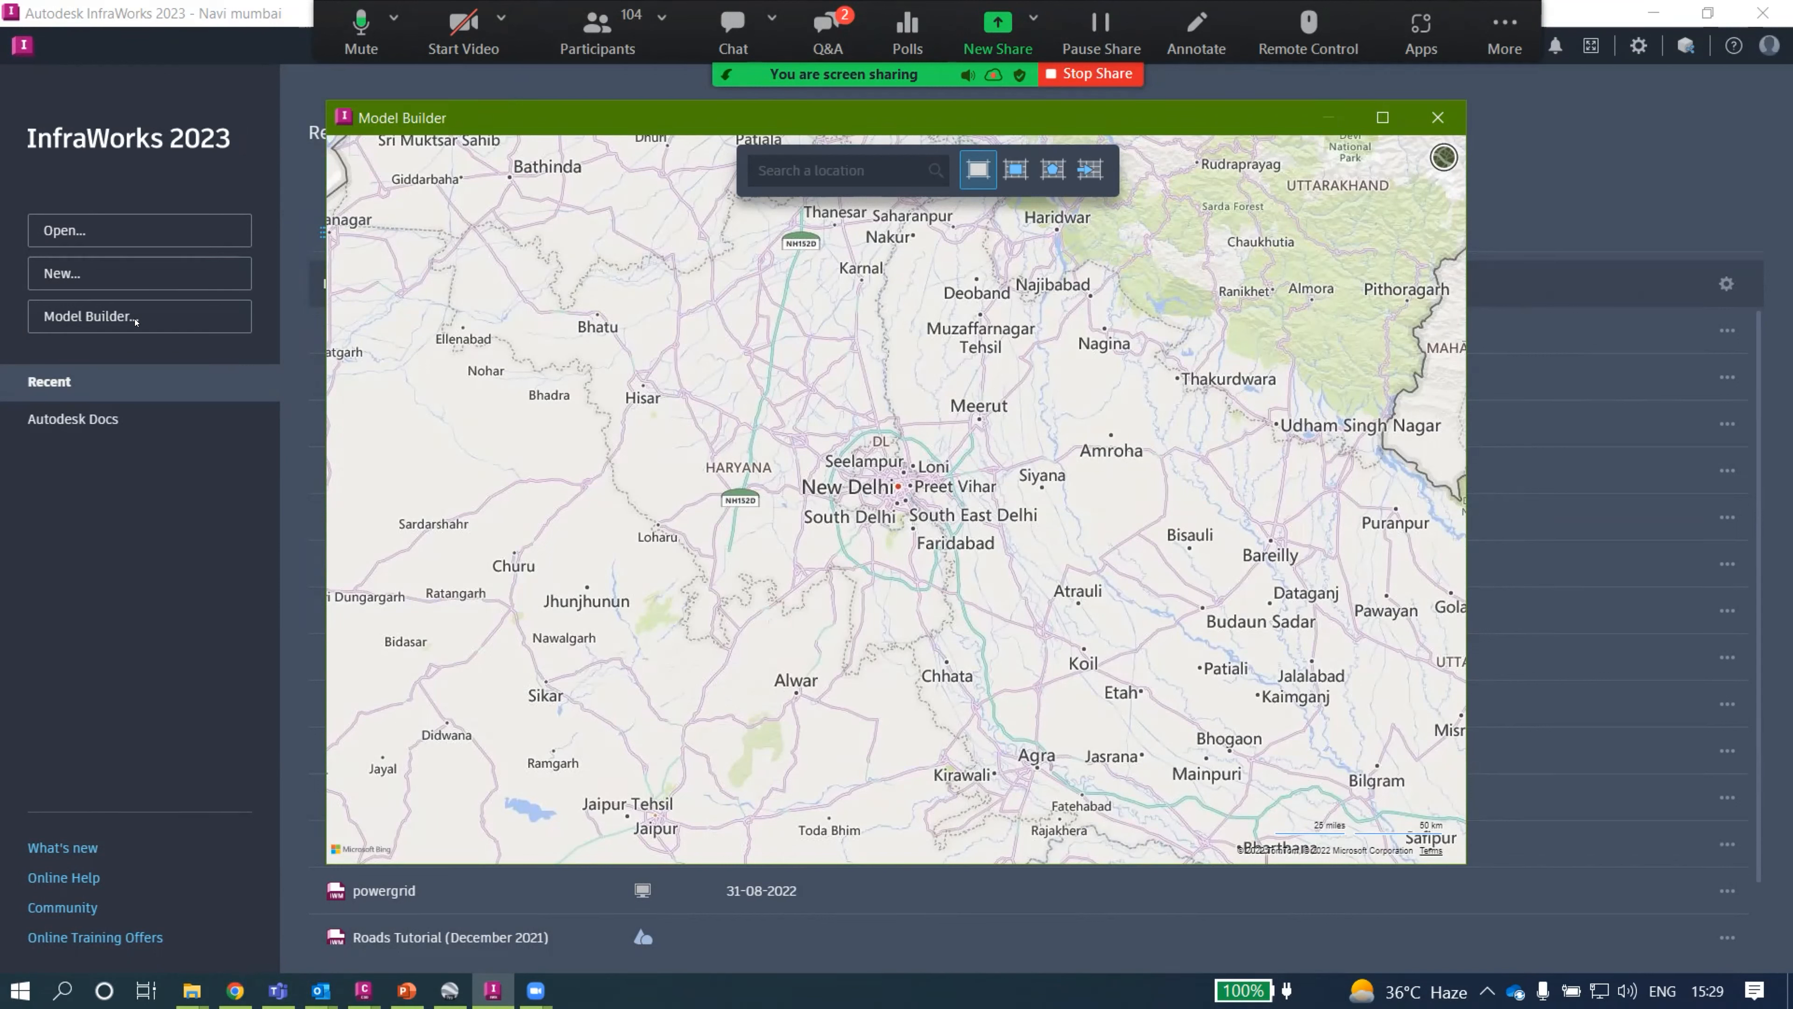
click(876, 156)
text(navi)
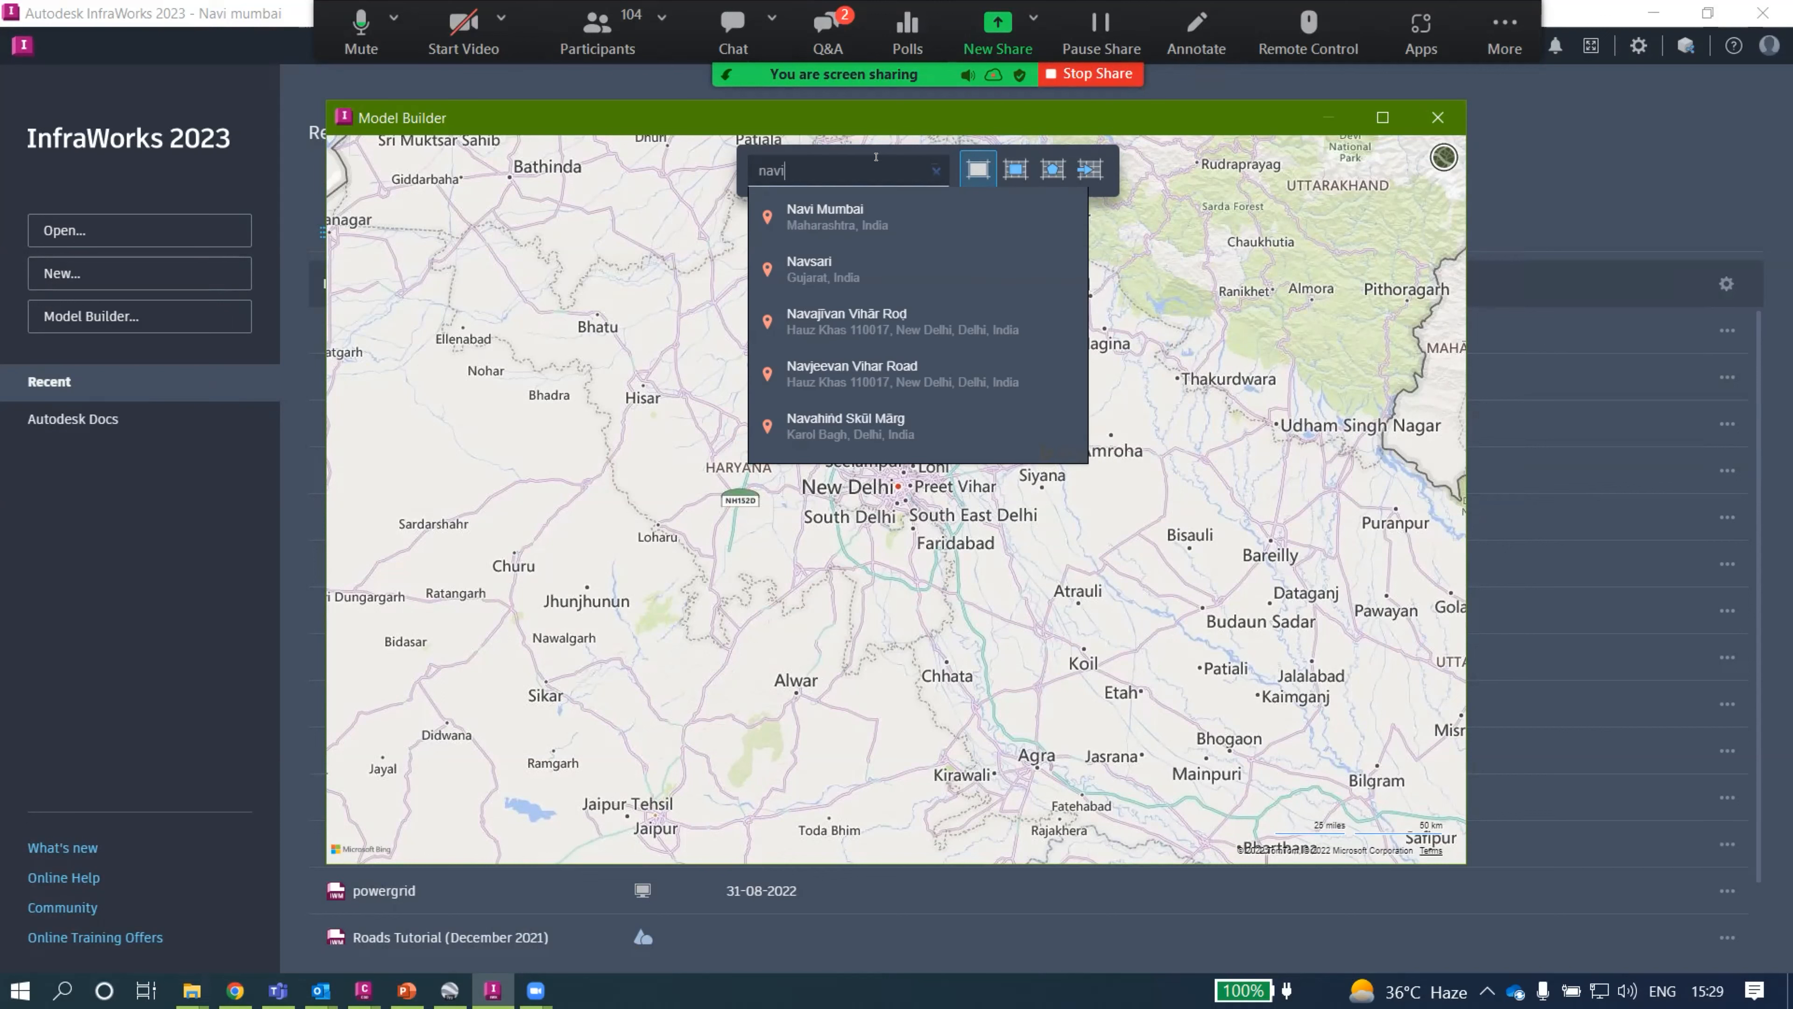
click(886, 212)
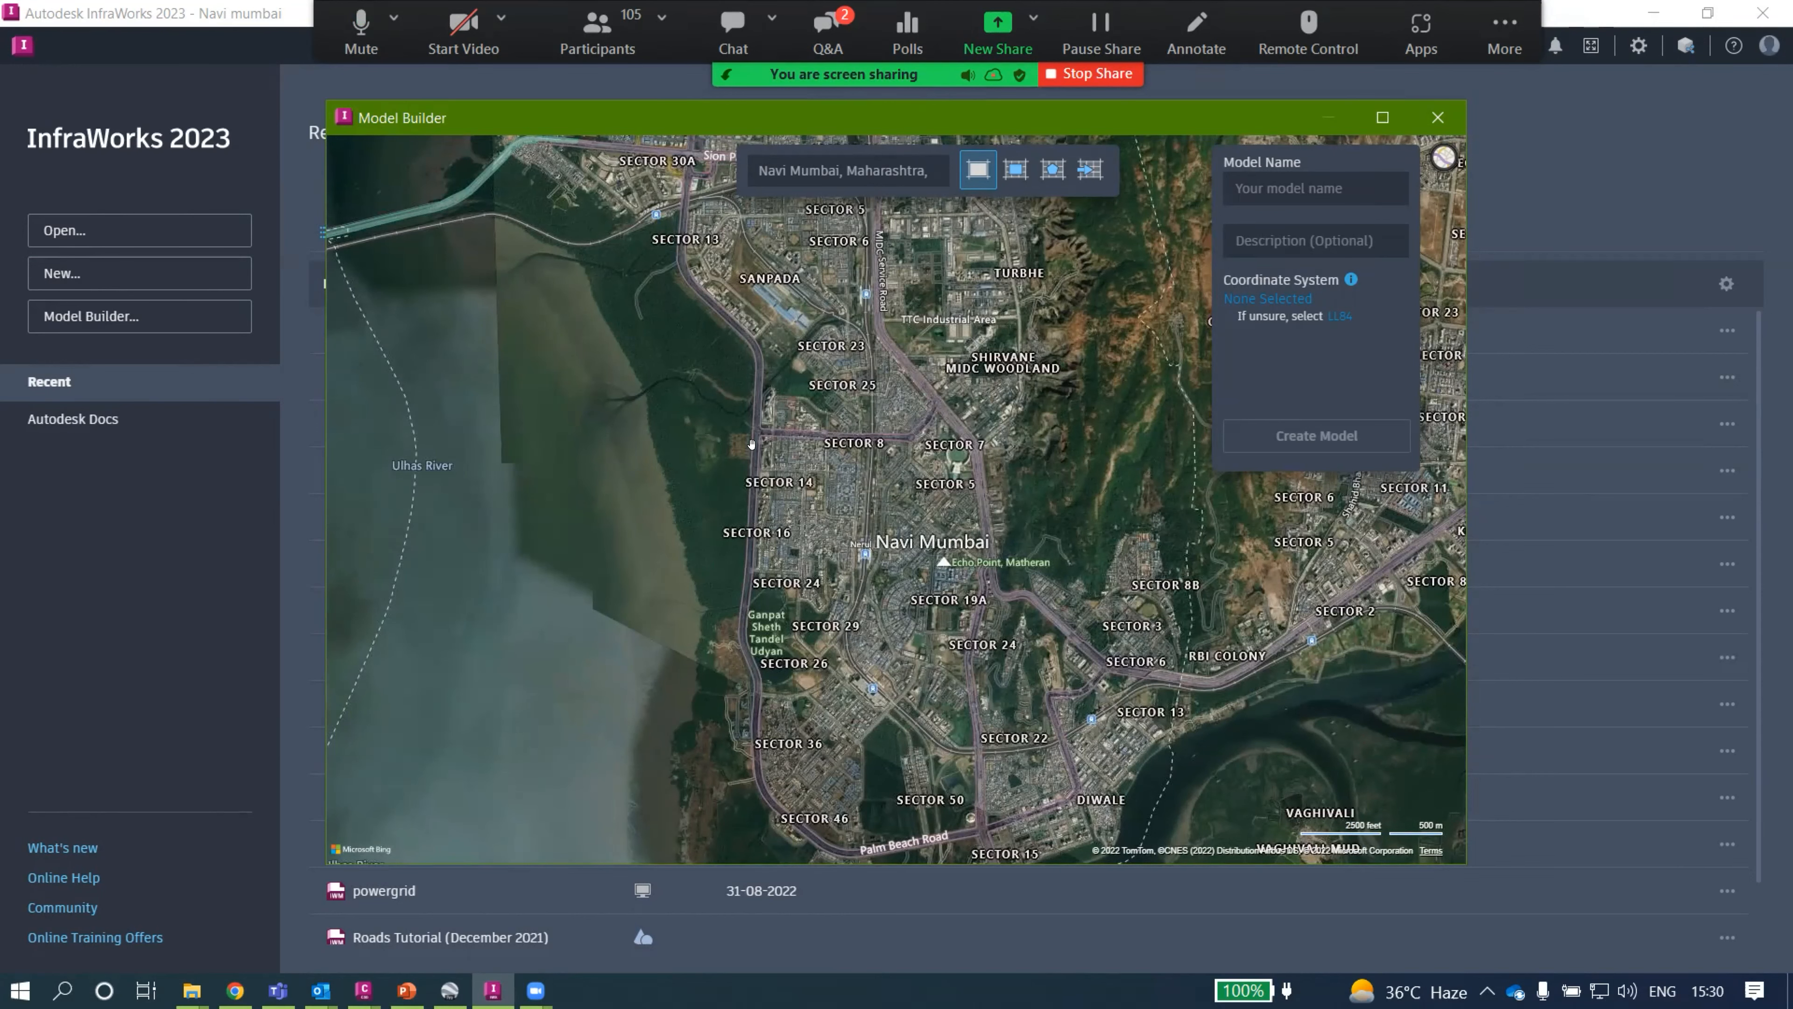
Draw a rectangular model area covering Sanpada, Turbhe and the Navi Mumbai label.
scroll(727, 486, up, 3)
scroll(710, 468, down, 4)
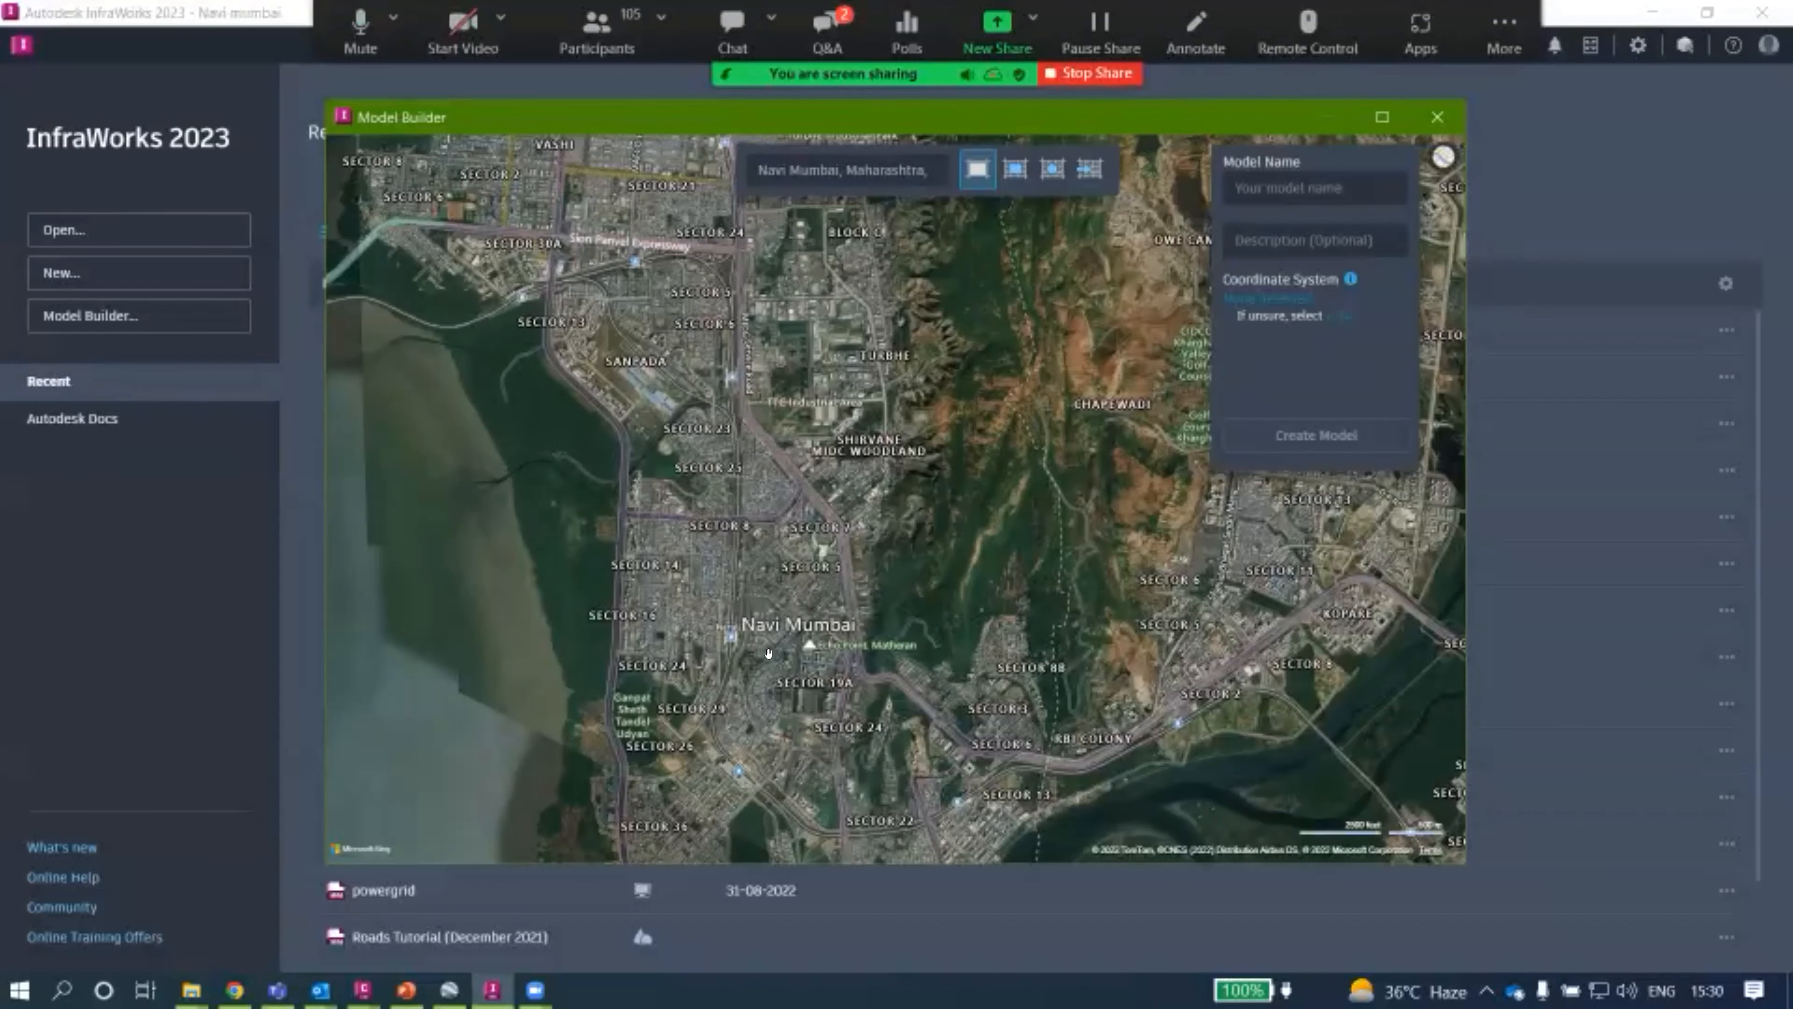
drag(800, 501, 806, 549)
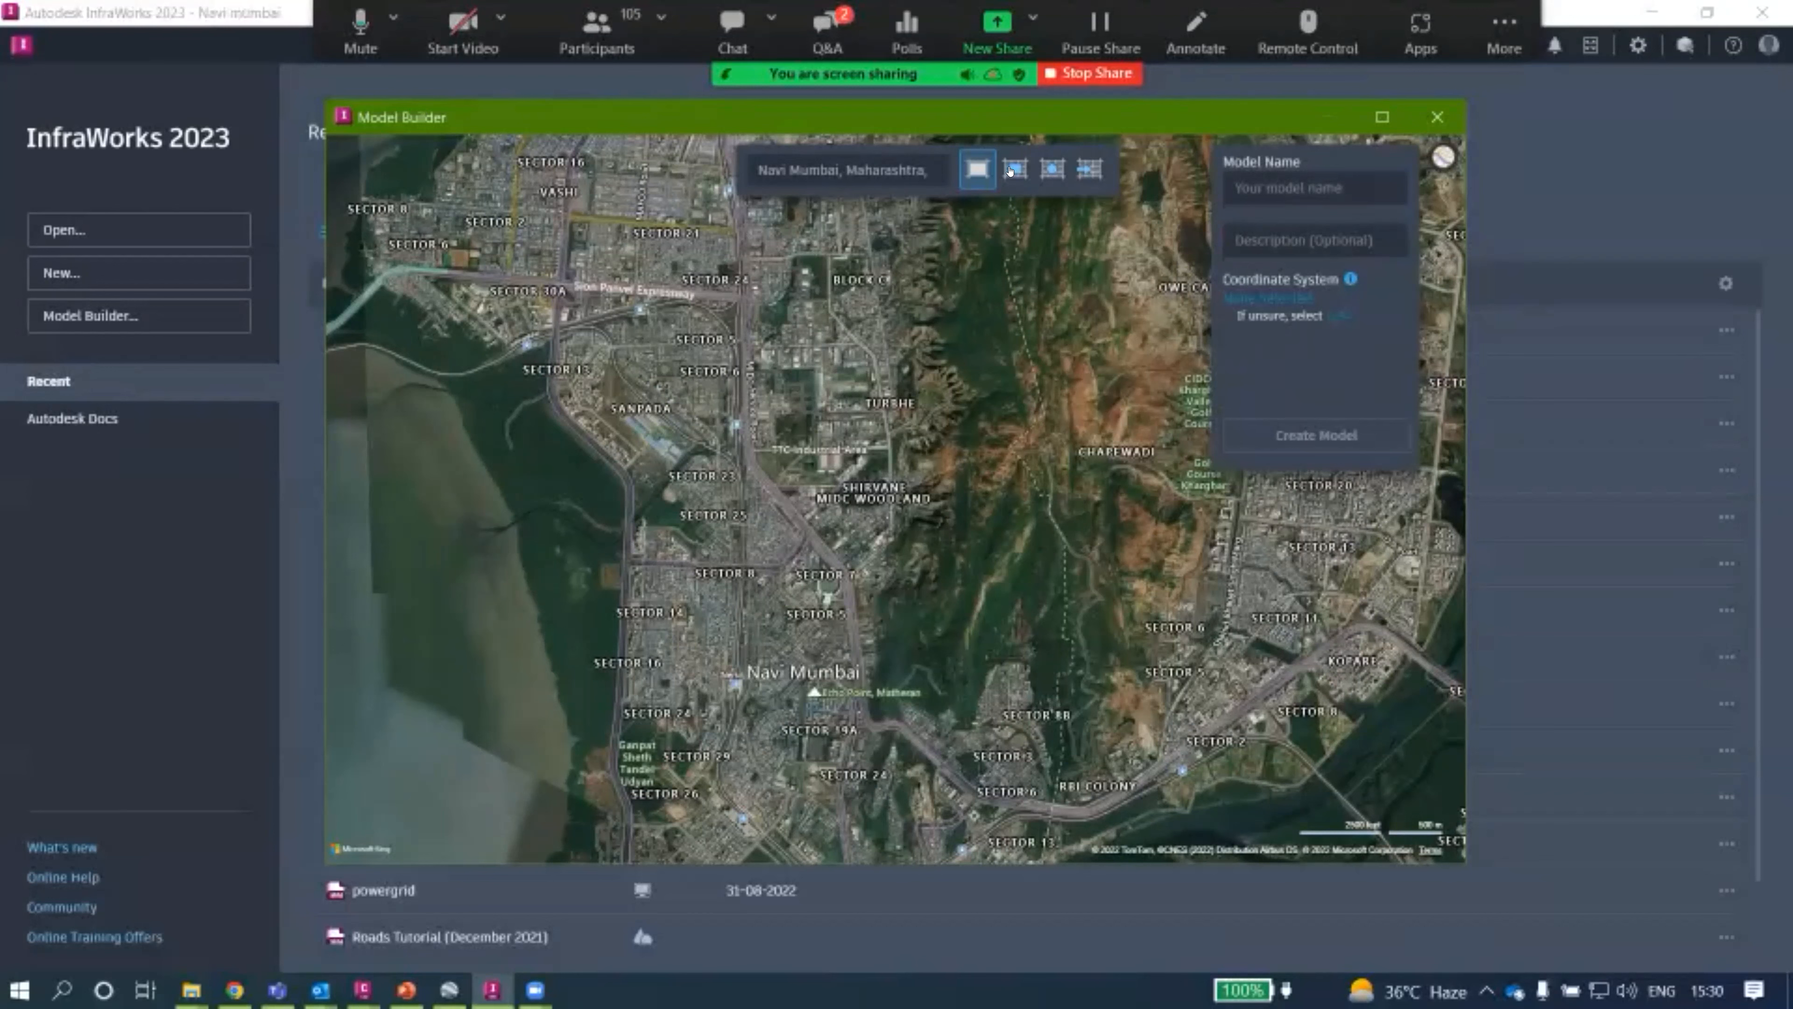
drag(863, 529, 1006, 695)
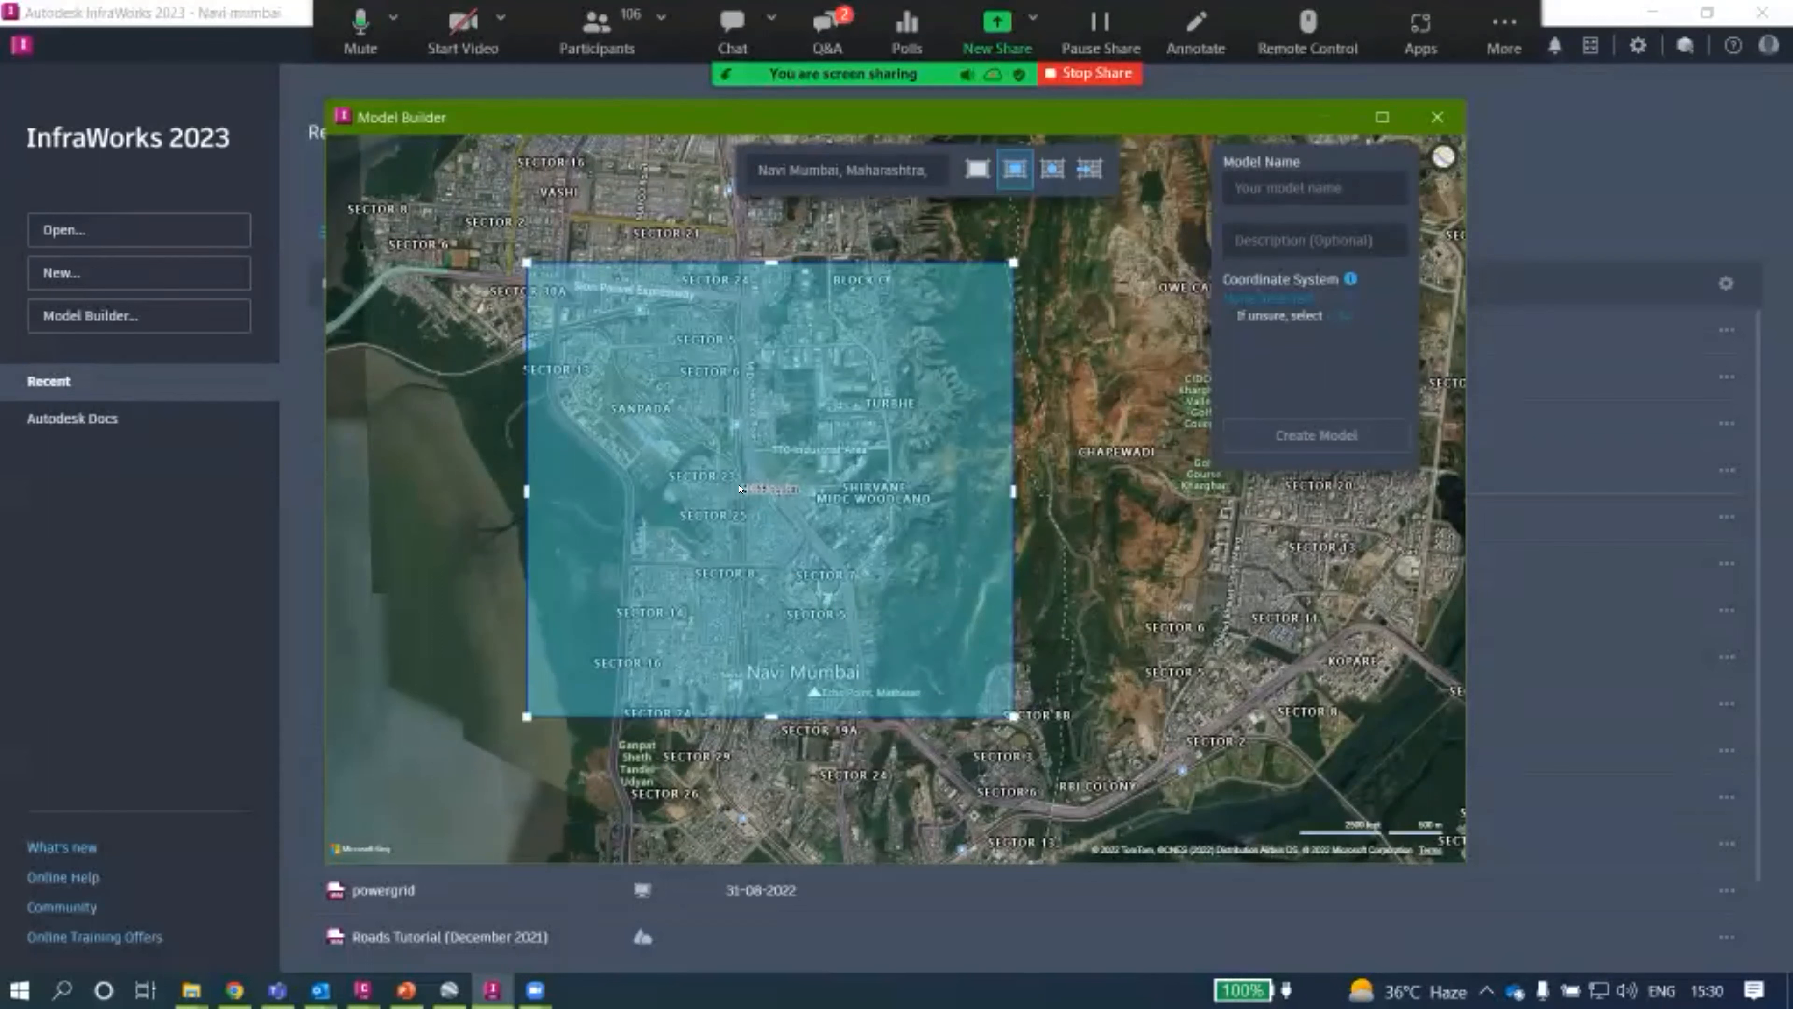
Outline a polygonal model area around Sanpada, Turbhe and Shirvane, and extend its southern edge to just below the Navi Mumbai label.
key(ctrl)
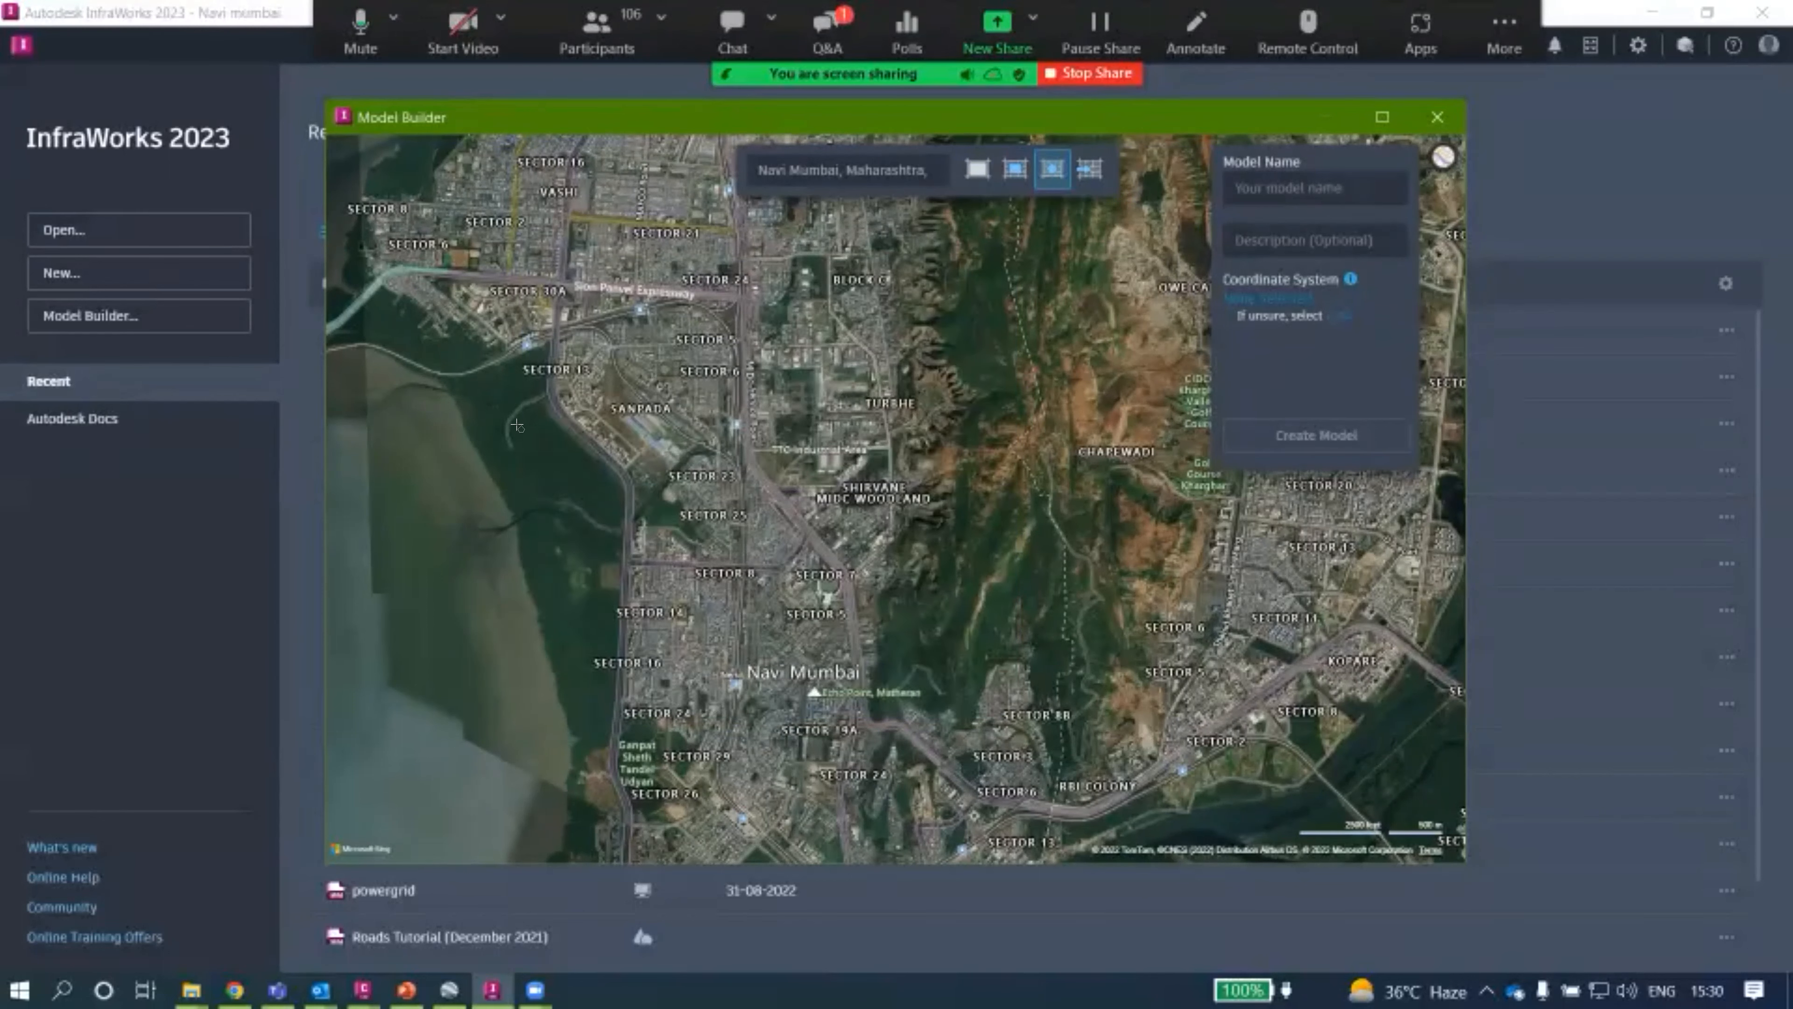
double_click(952, 538)
click(1022, 340)
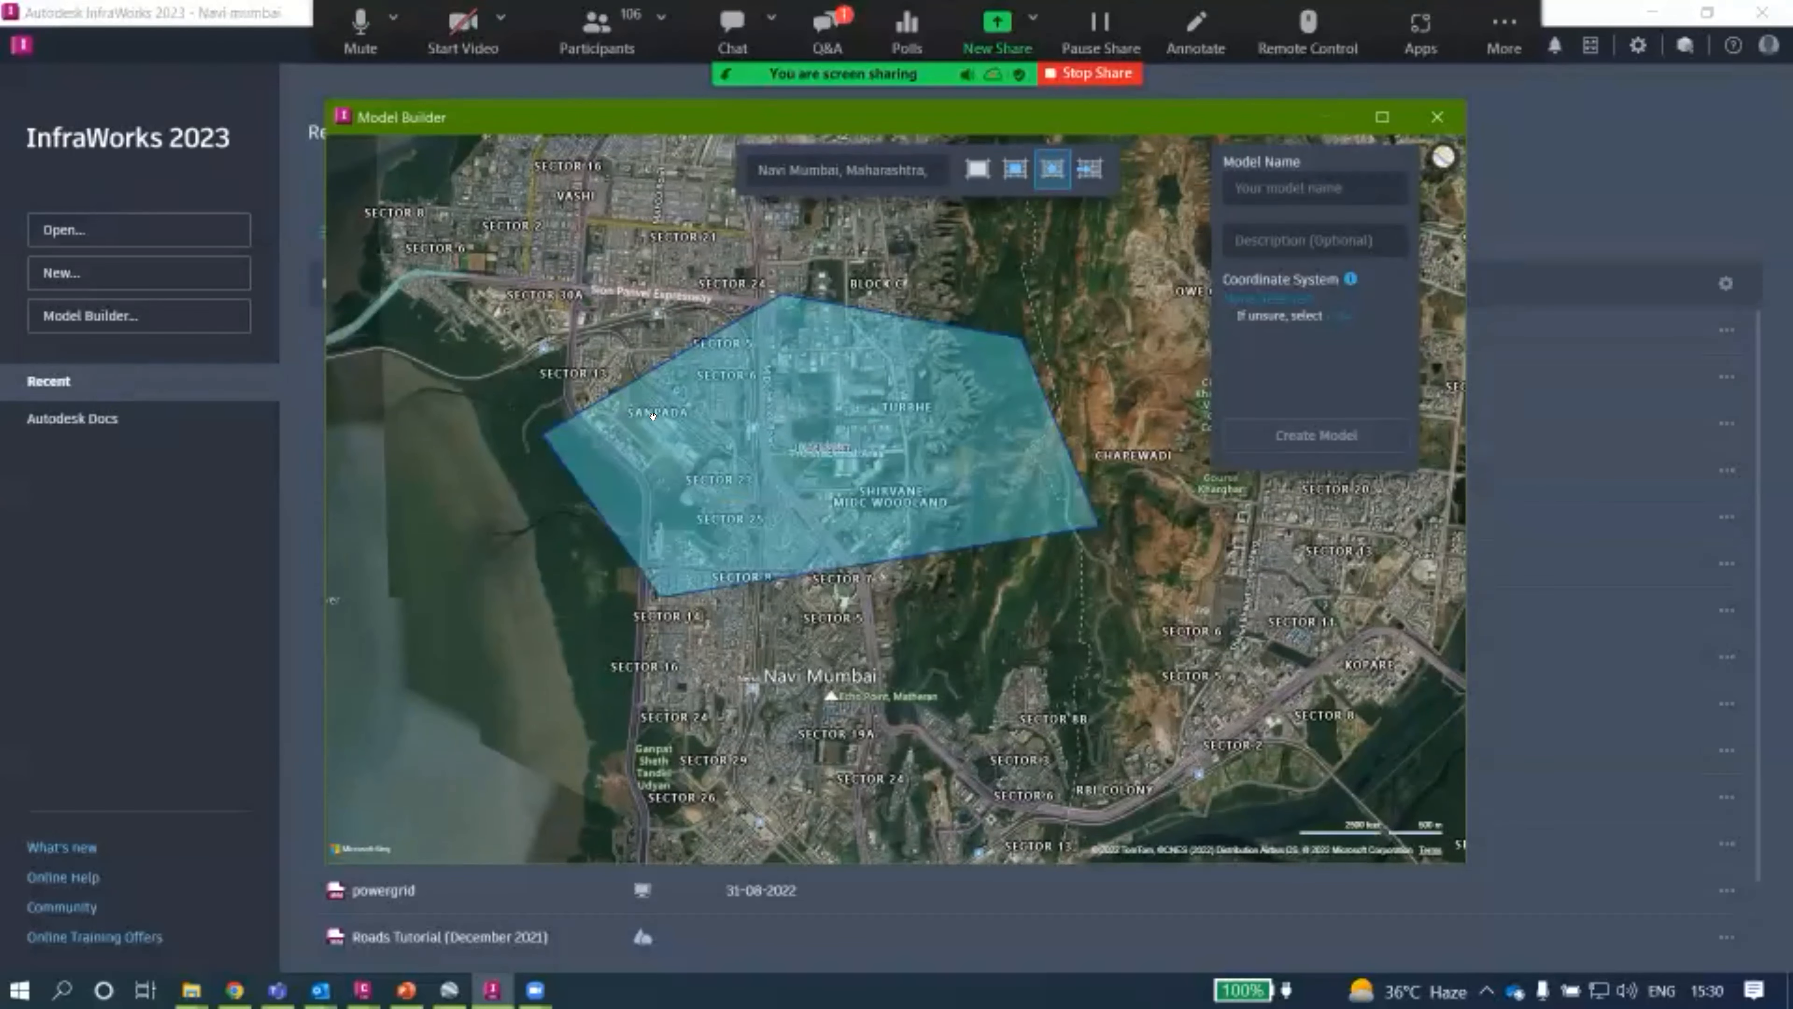
click(820, 459)
scroll(827, 496, up, 3)
scroll(859, 522, down, 5)
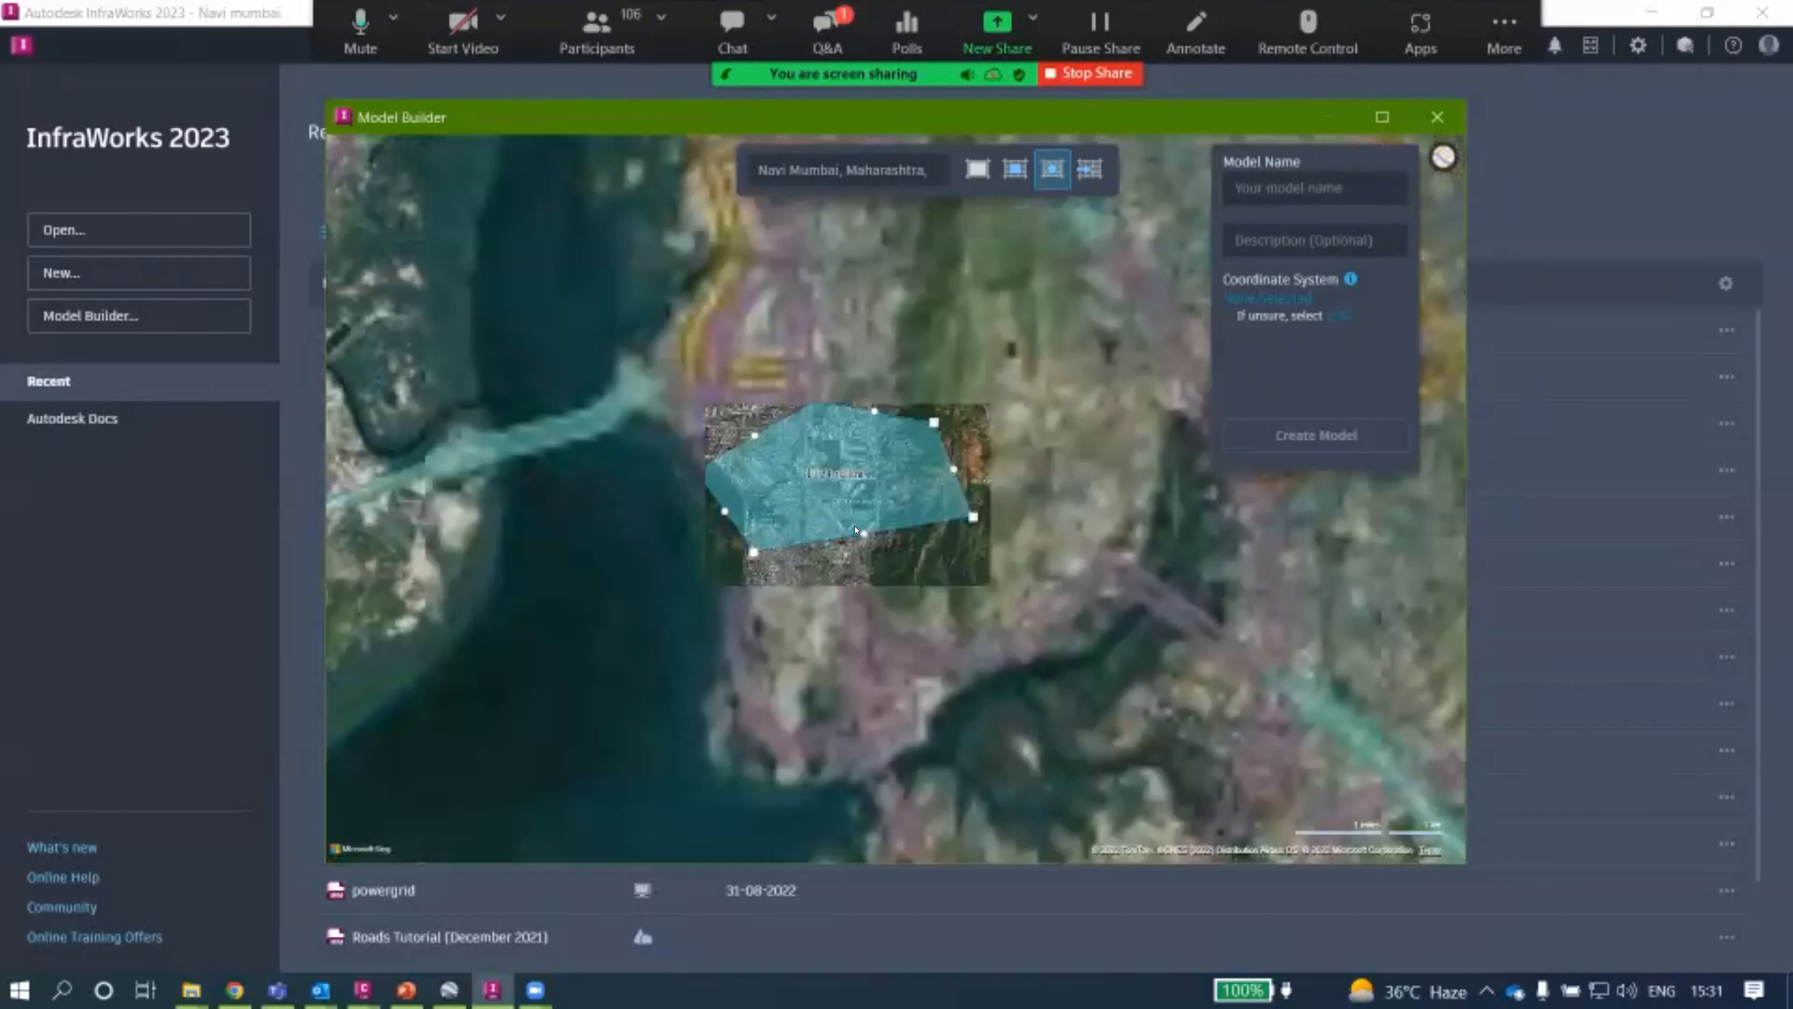
drag(888, 607, 892, 615)
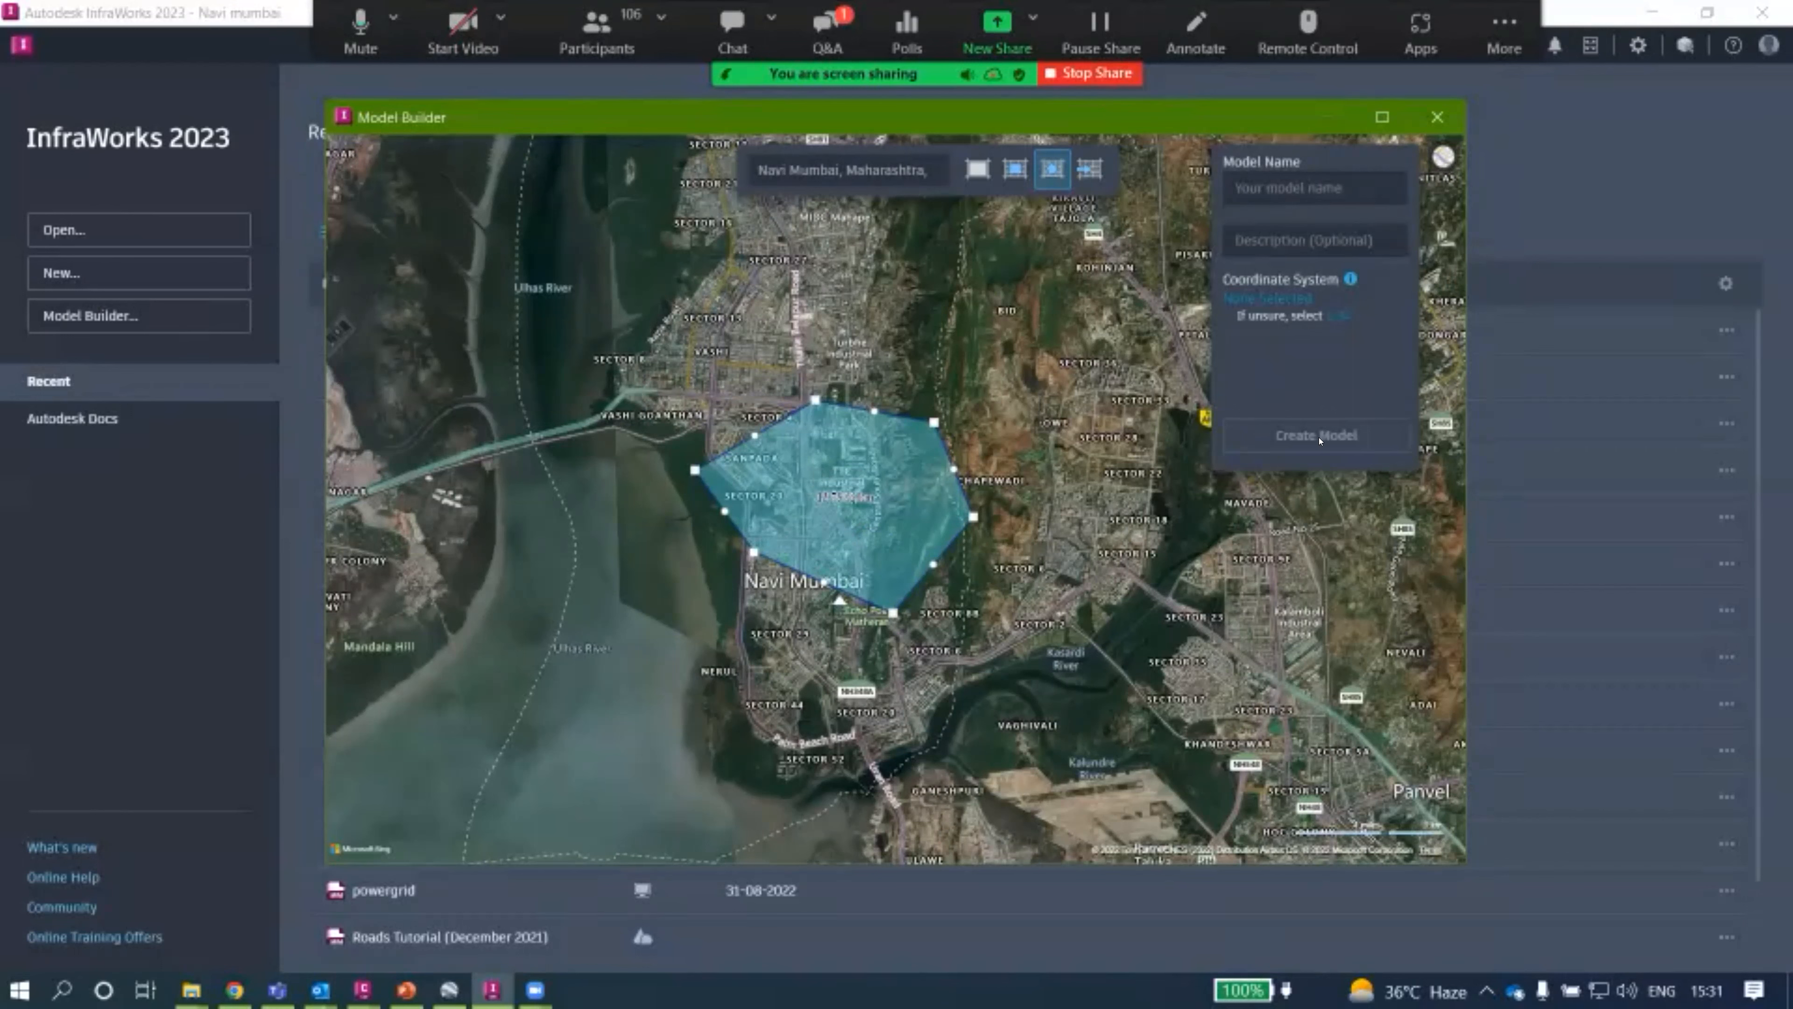
Name the model "Navi mumbai" and leave its optional description empty.
click(1281, 175)
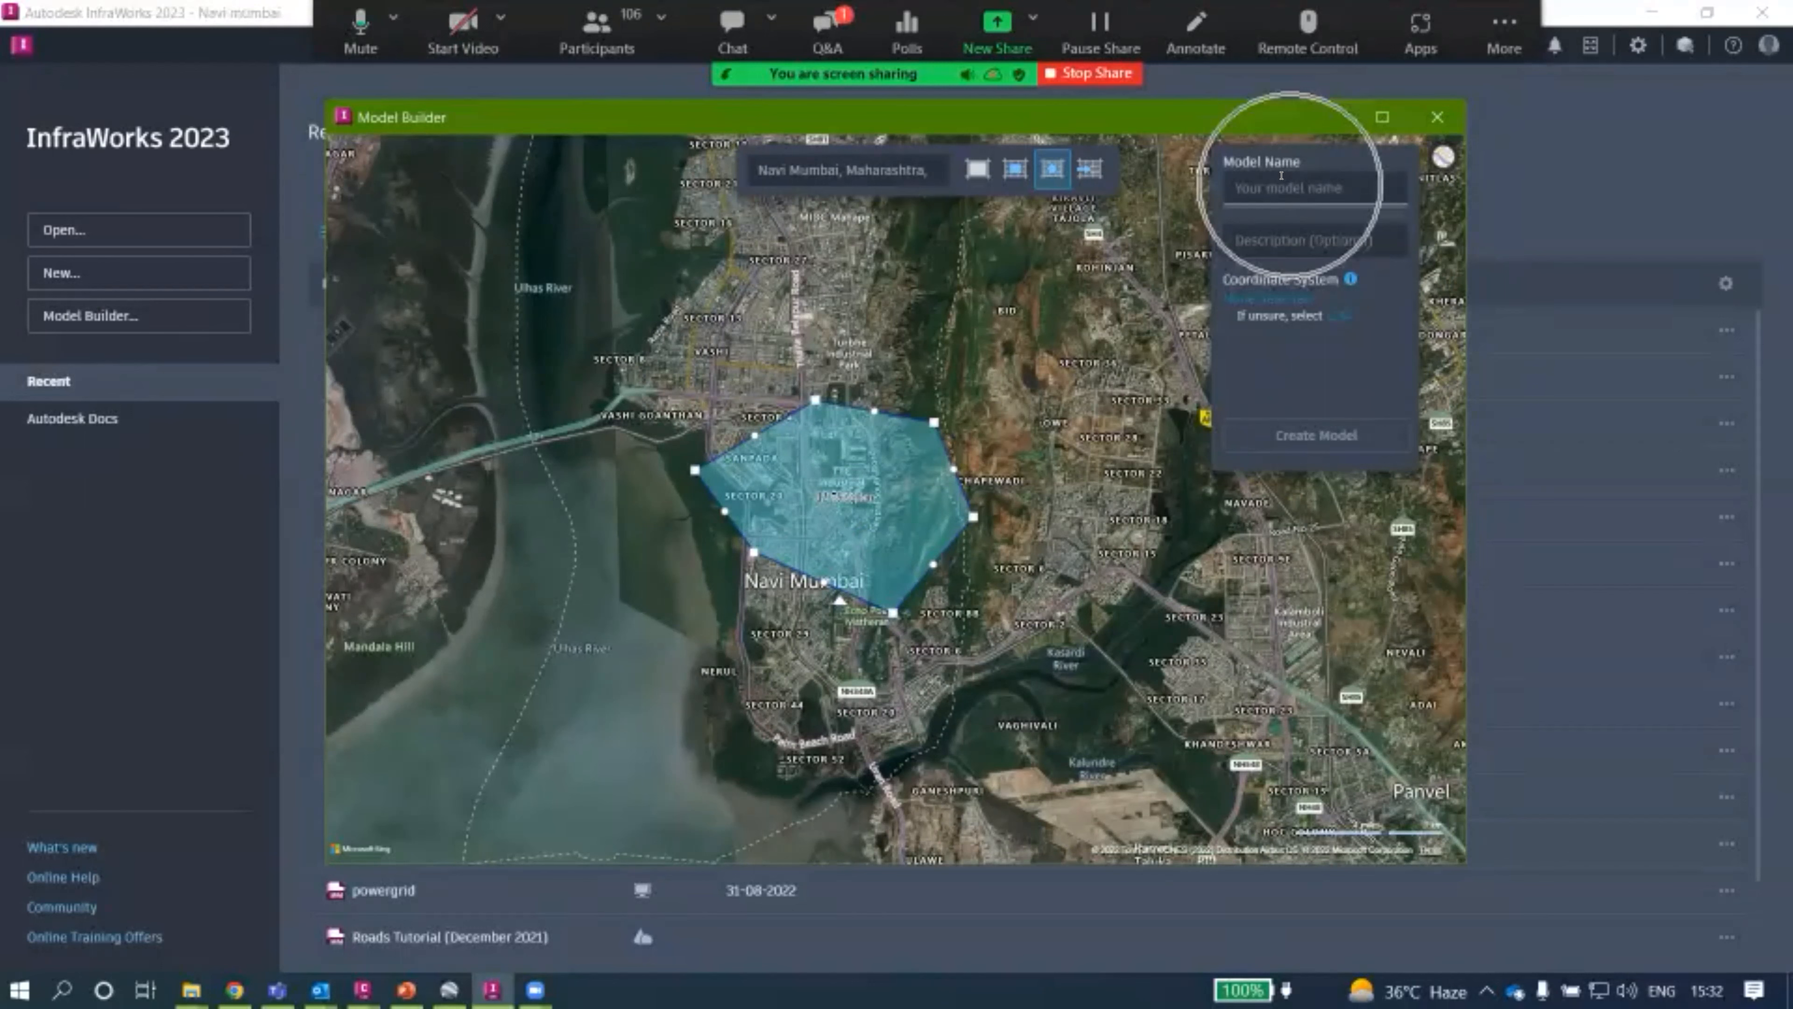
text(Navin)
key(BackSpace)
text(mum)
text(ba)
text(i)
click(1307, 235)
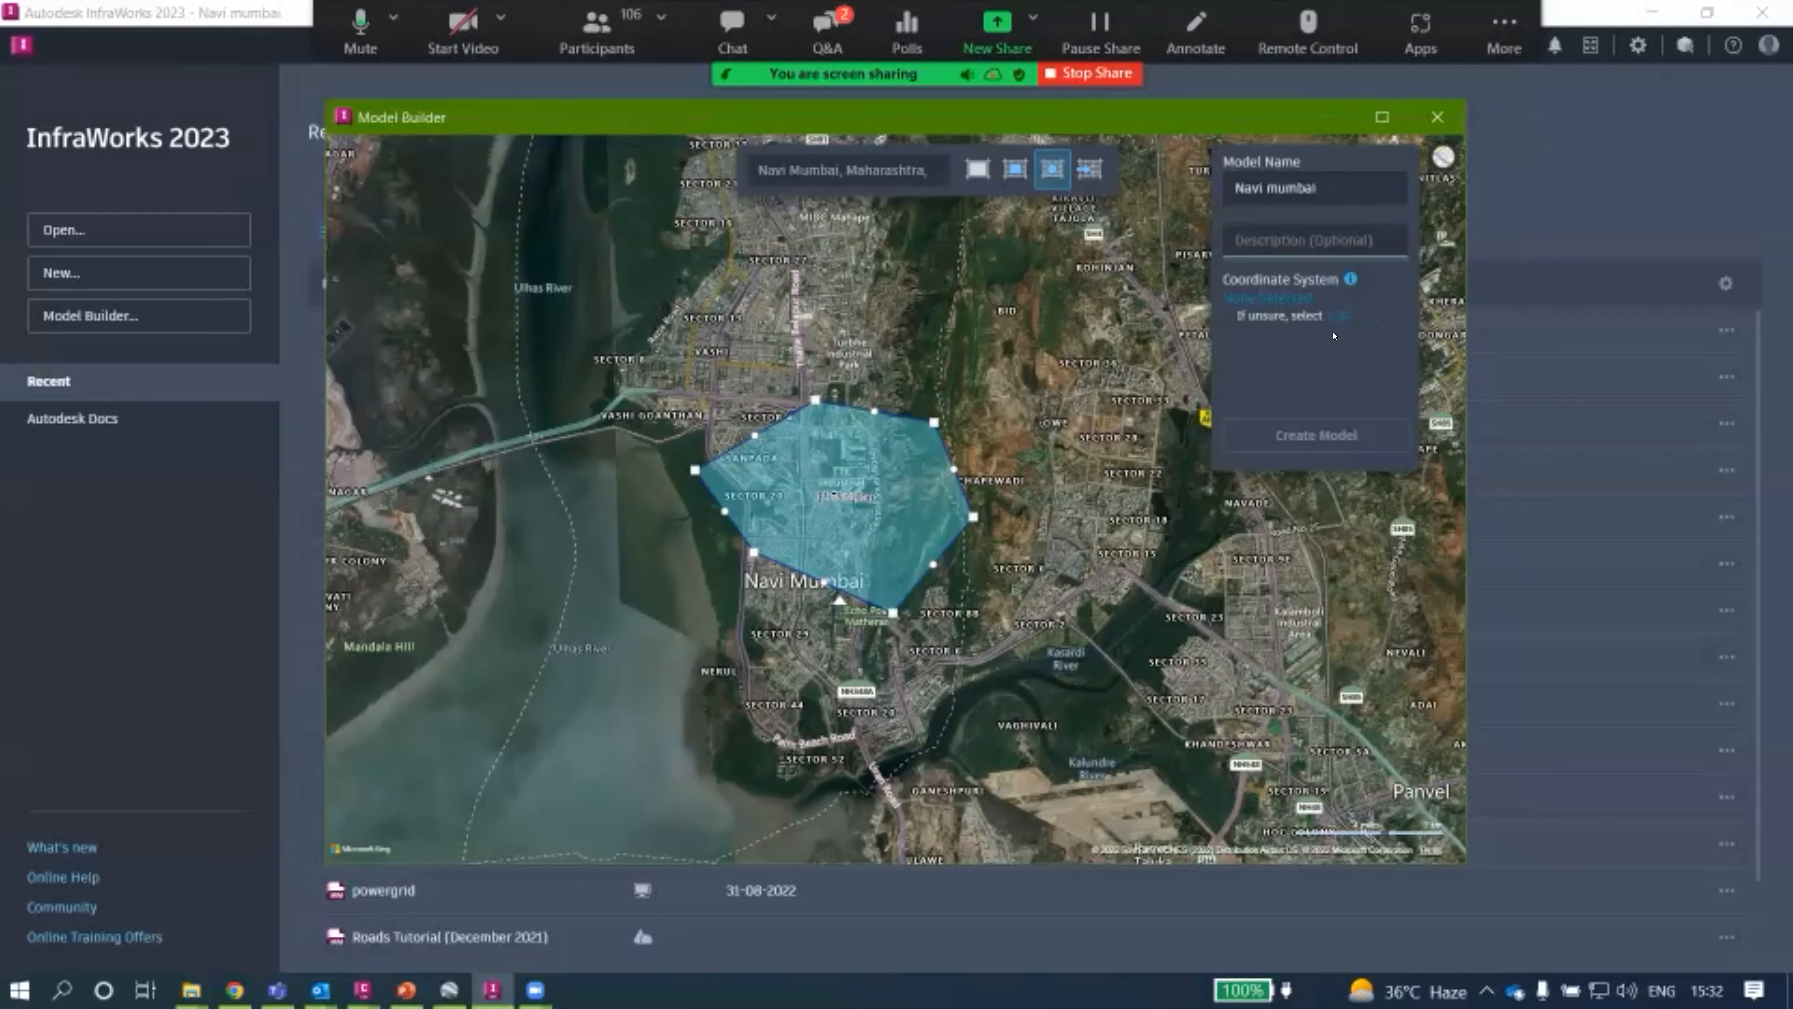
Read the LL84 coordinate system hint, and examine the UTM zone grid over India in Google Earth.
mouse_move(1353, 290)
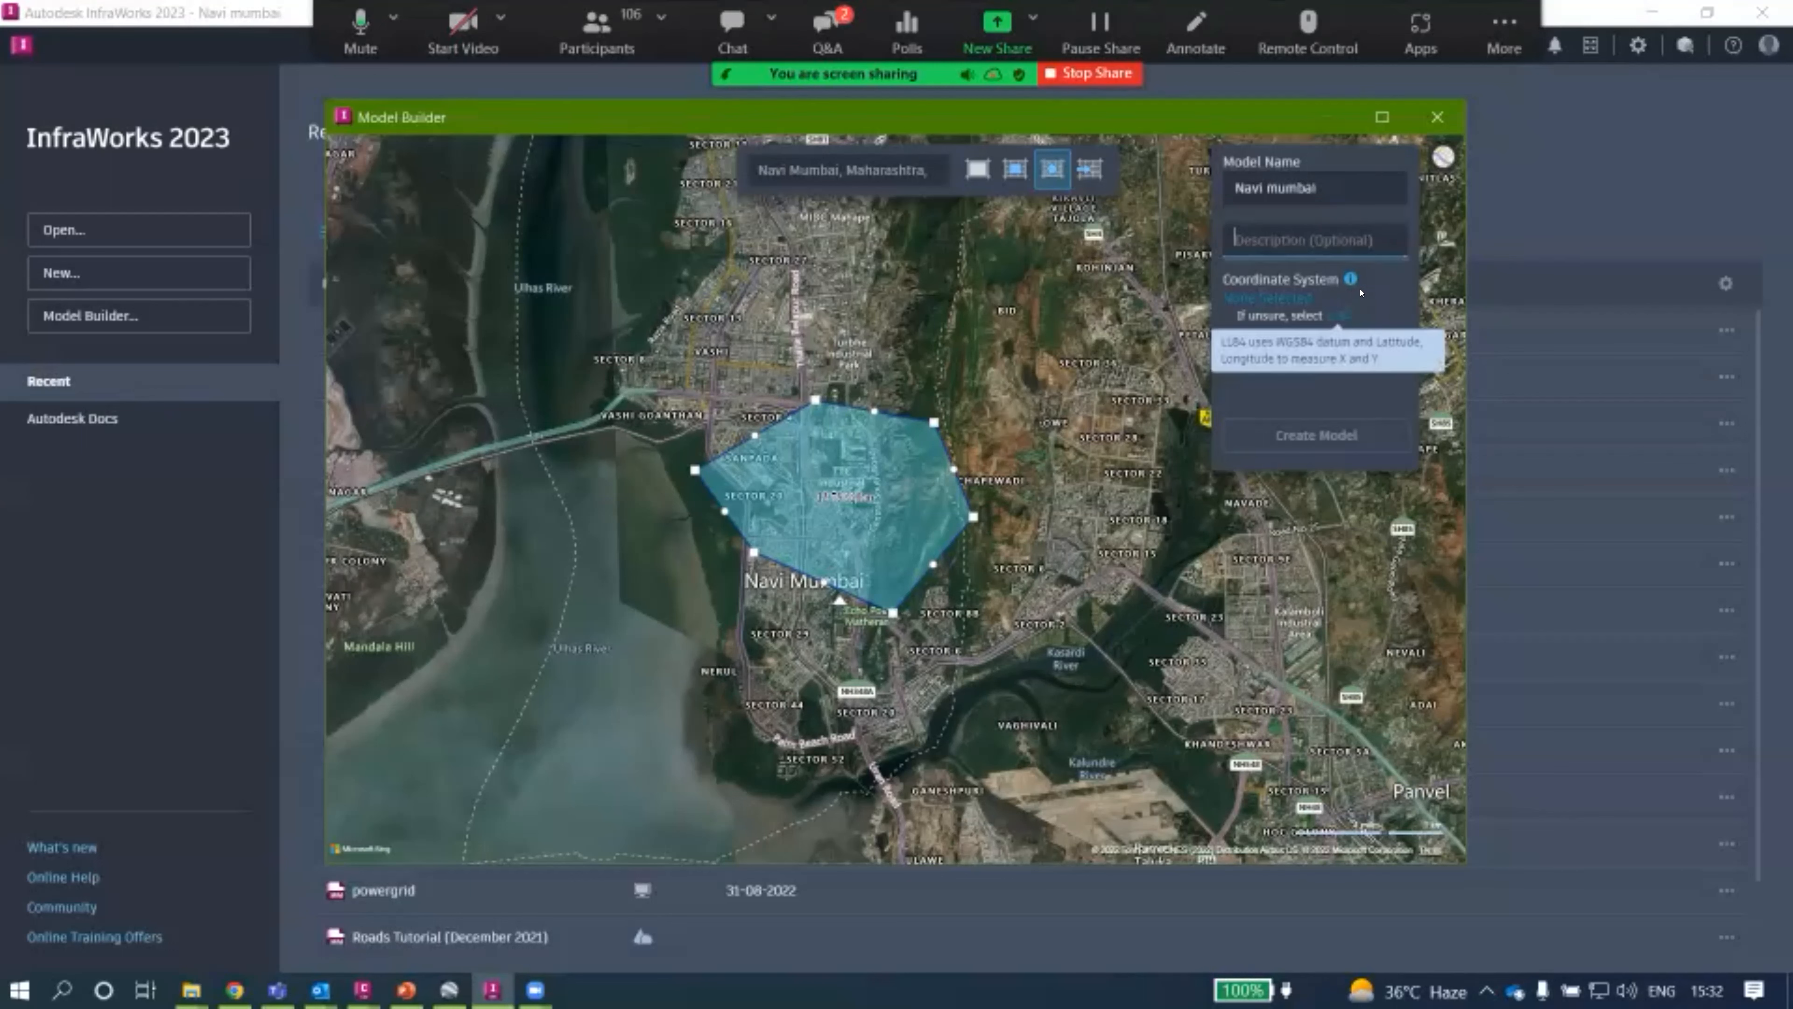
click(1331, 288)
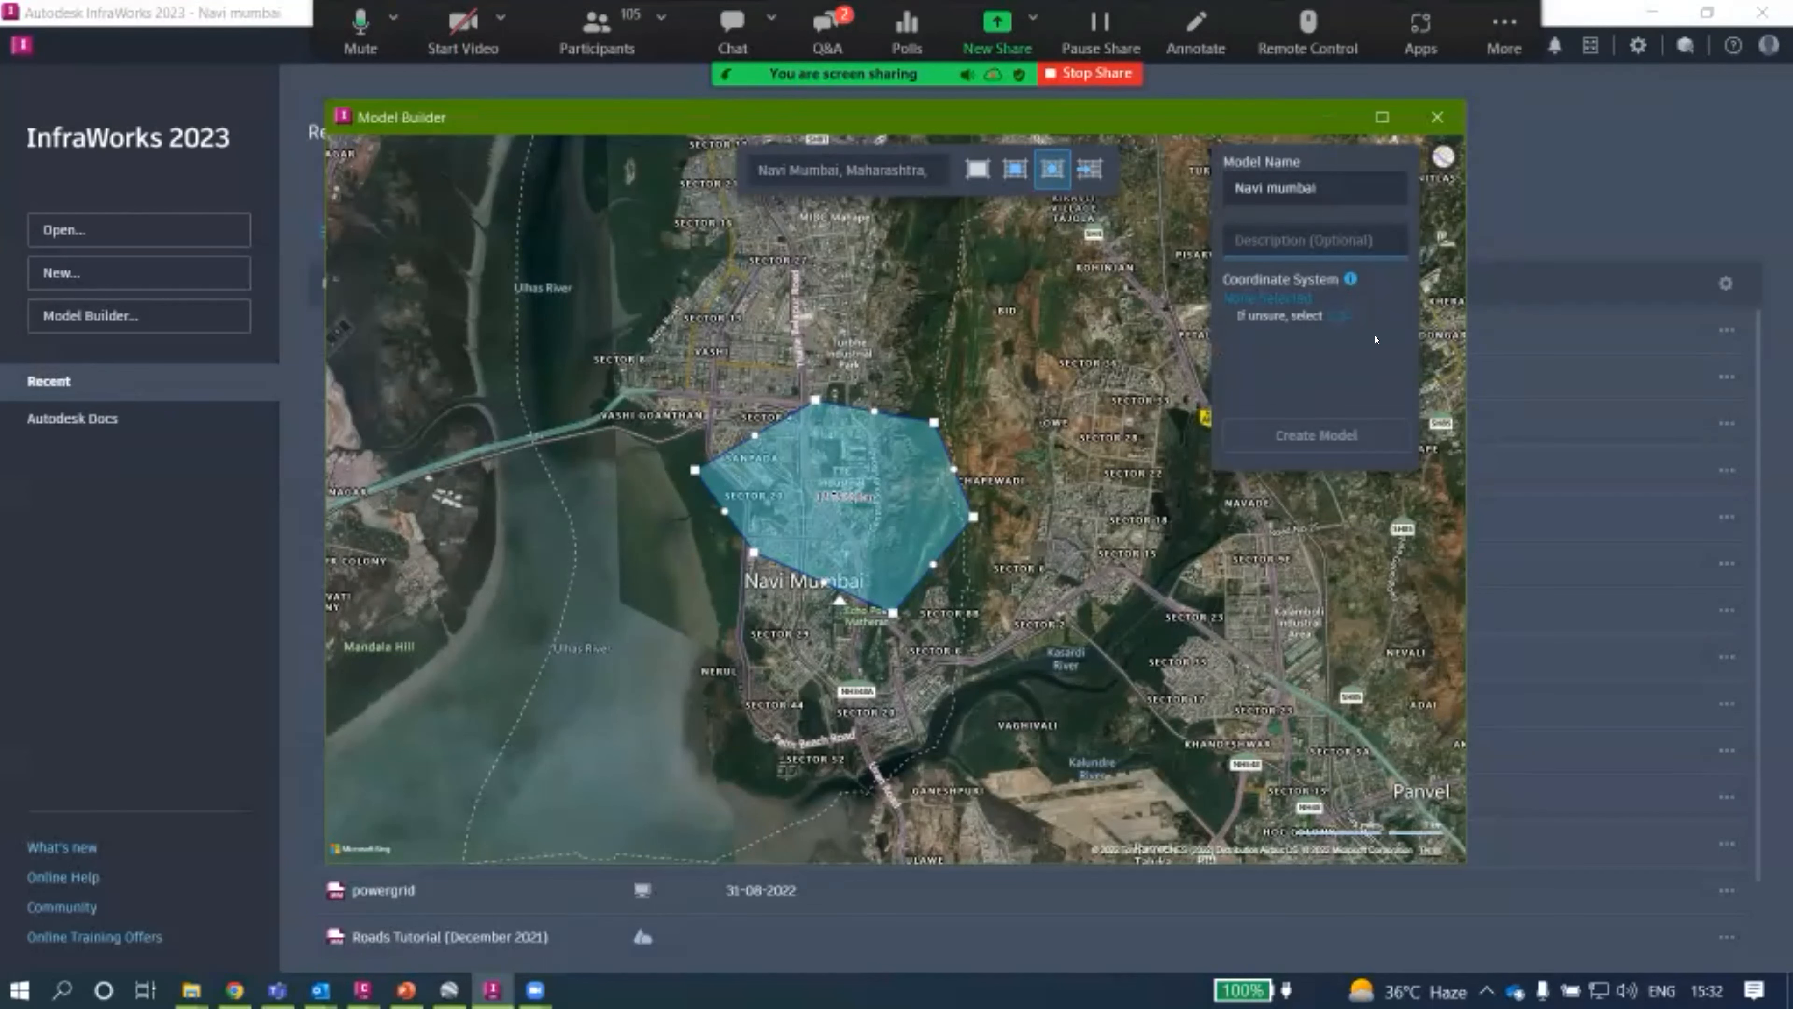
click(447, 989)
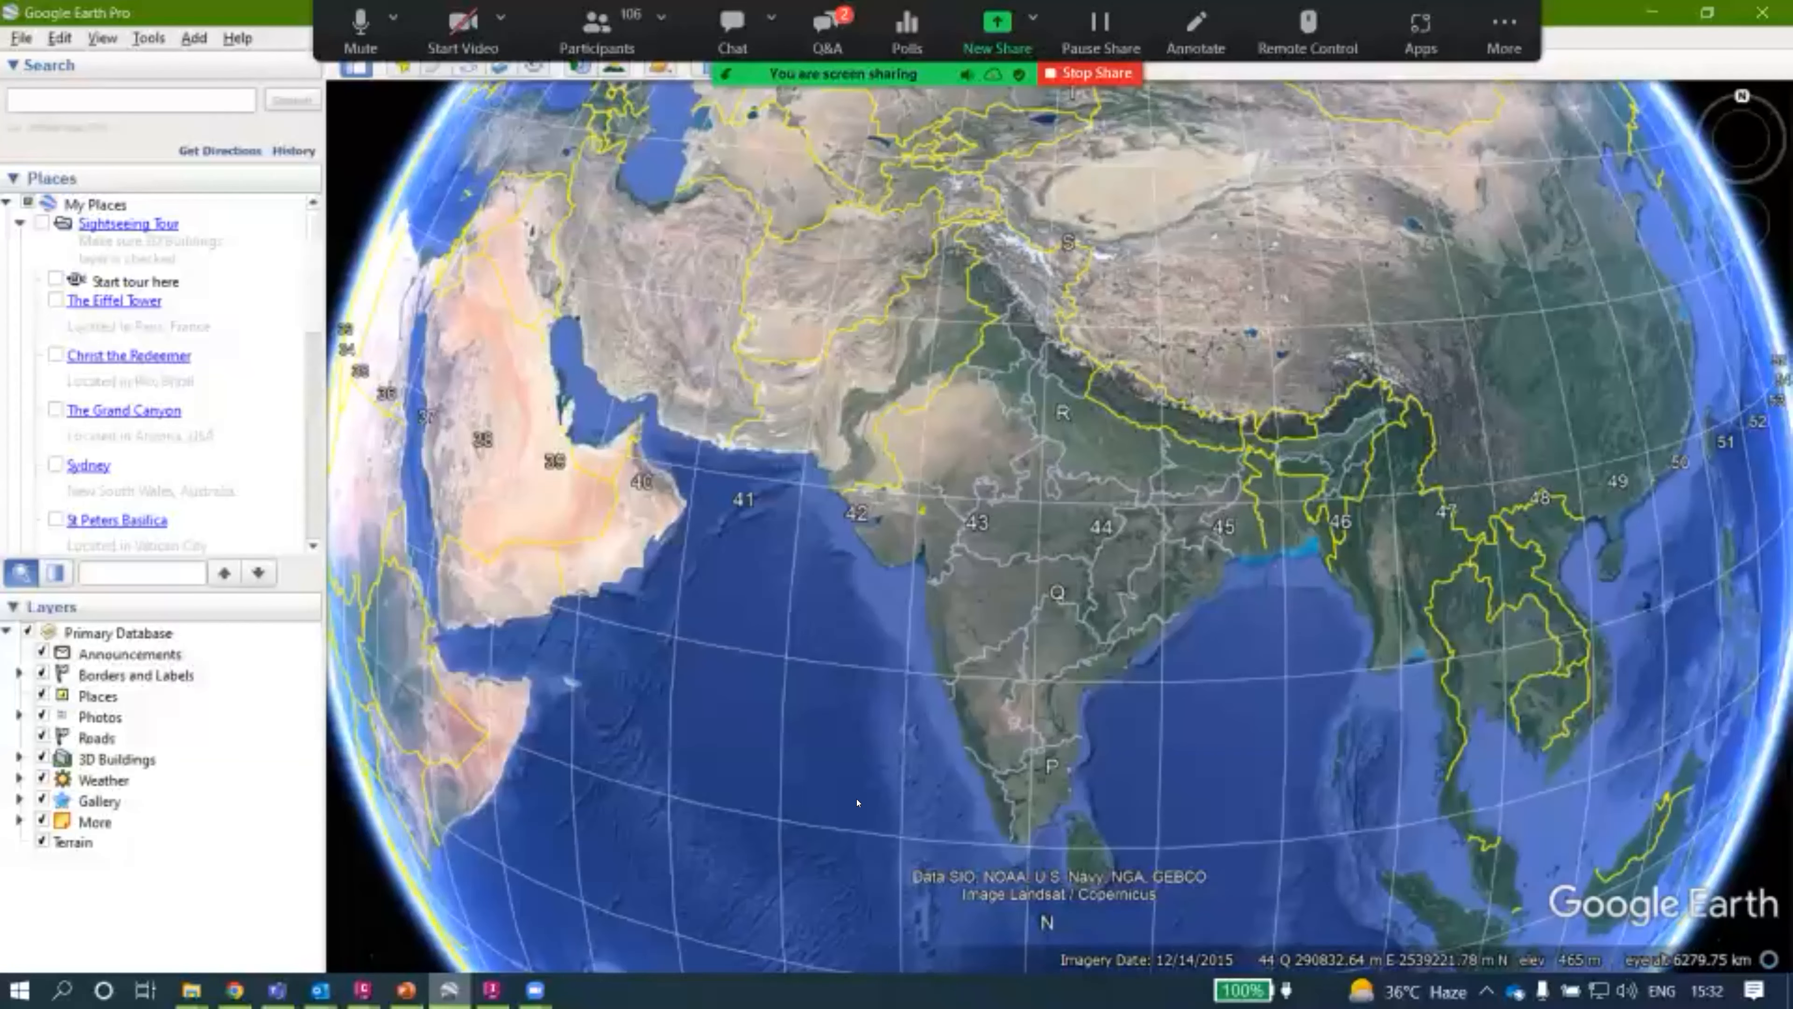
scroll(858, 801, down, 2)
scroll(858, 802, down, 2)
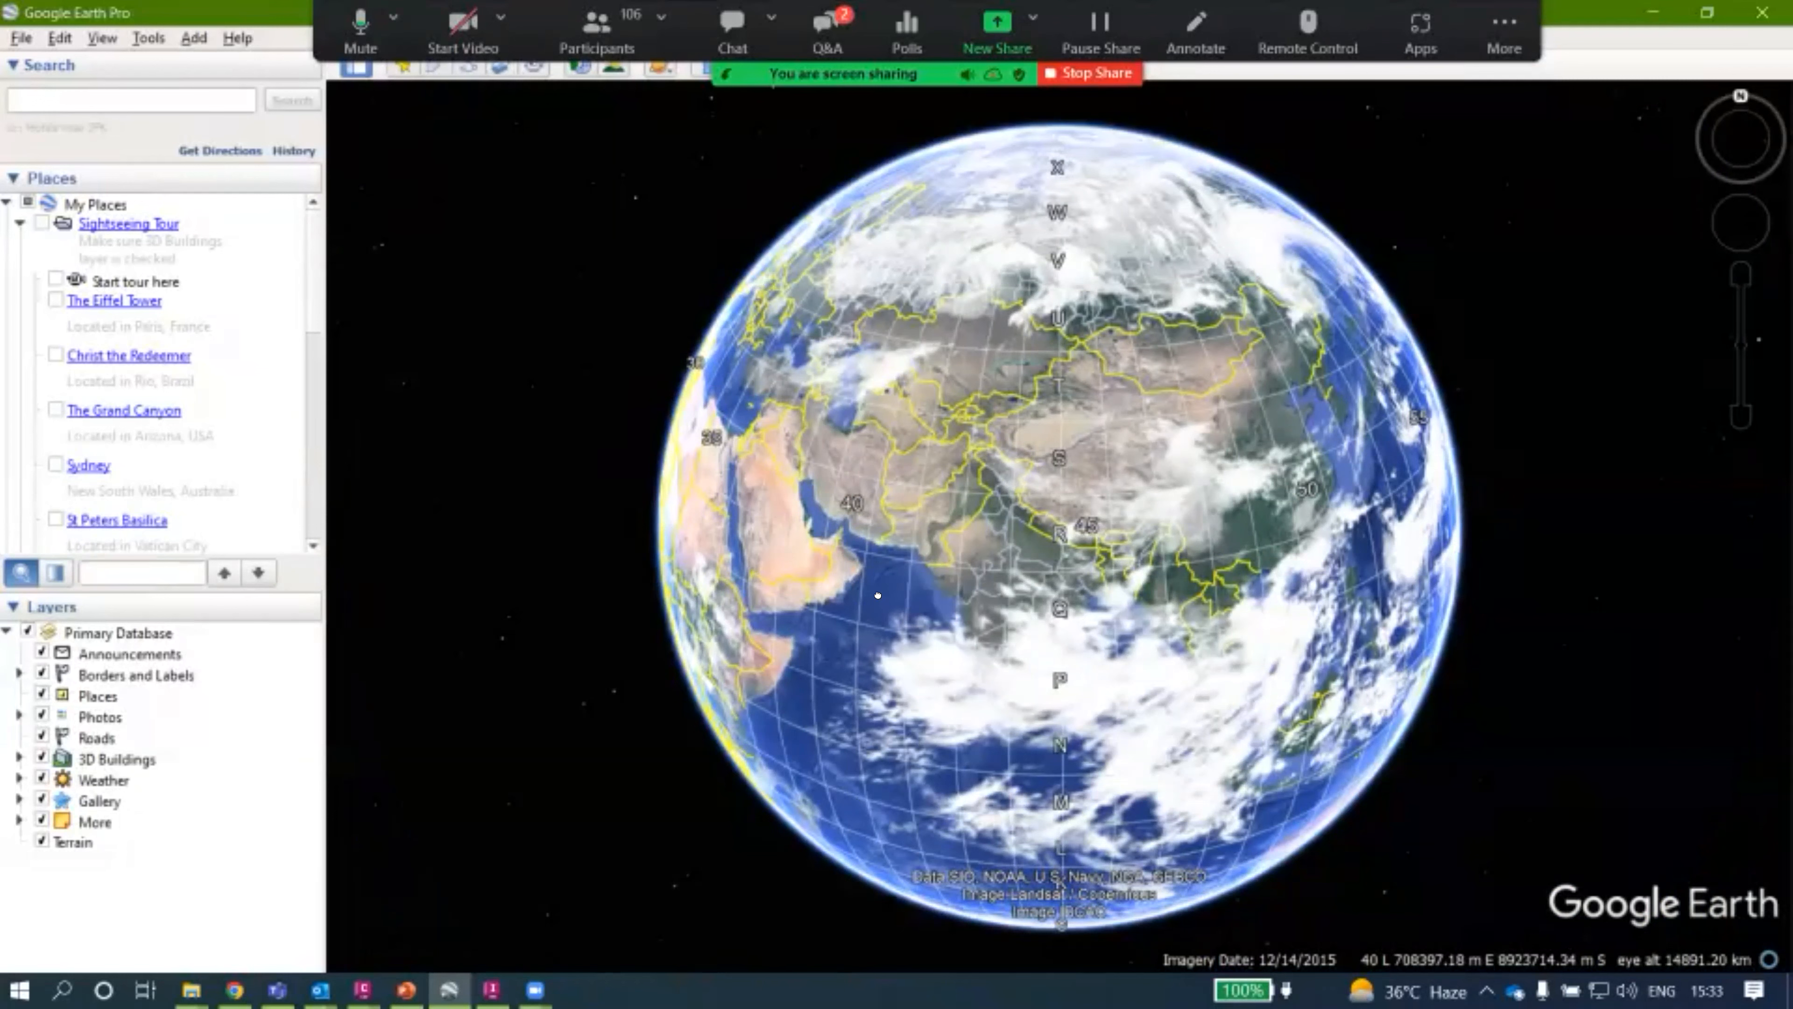
drag(844, 635, 885, 555)
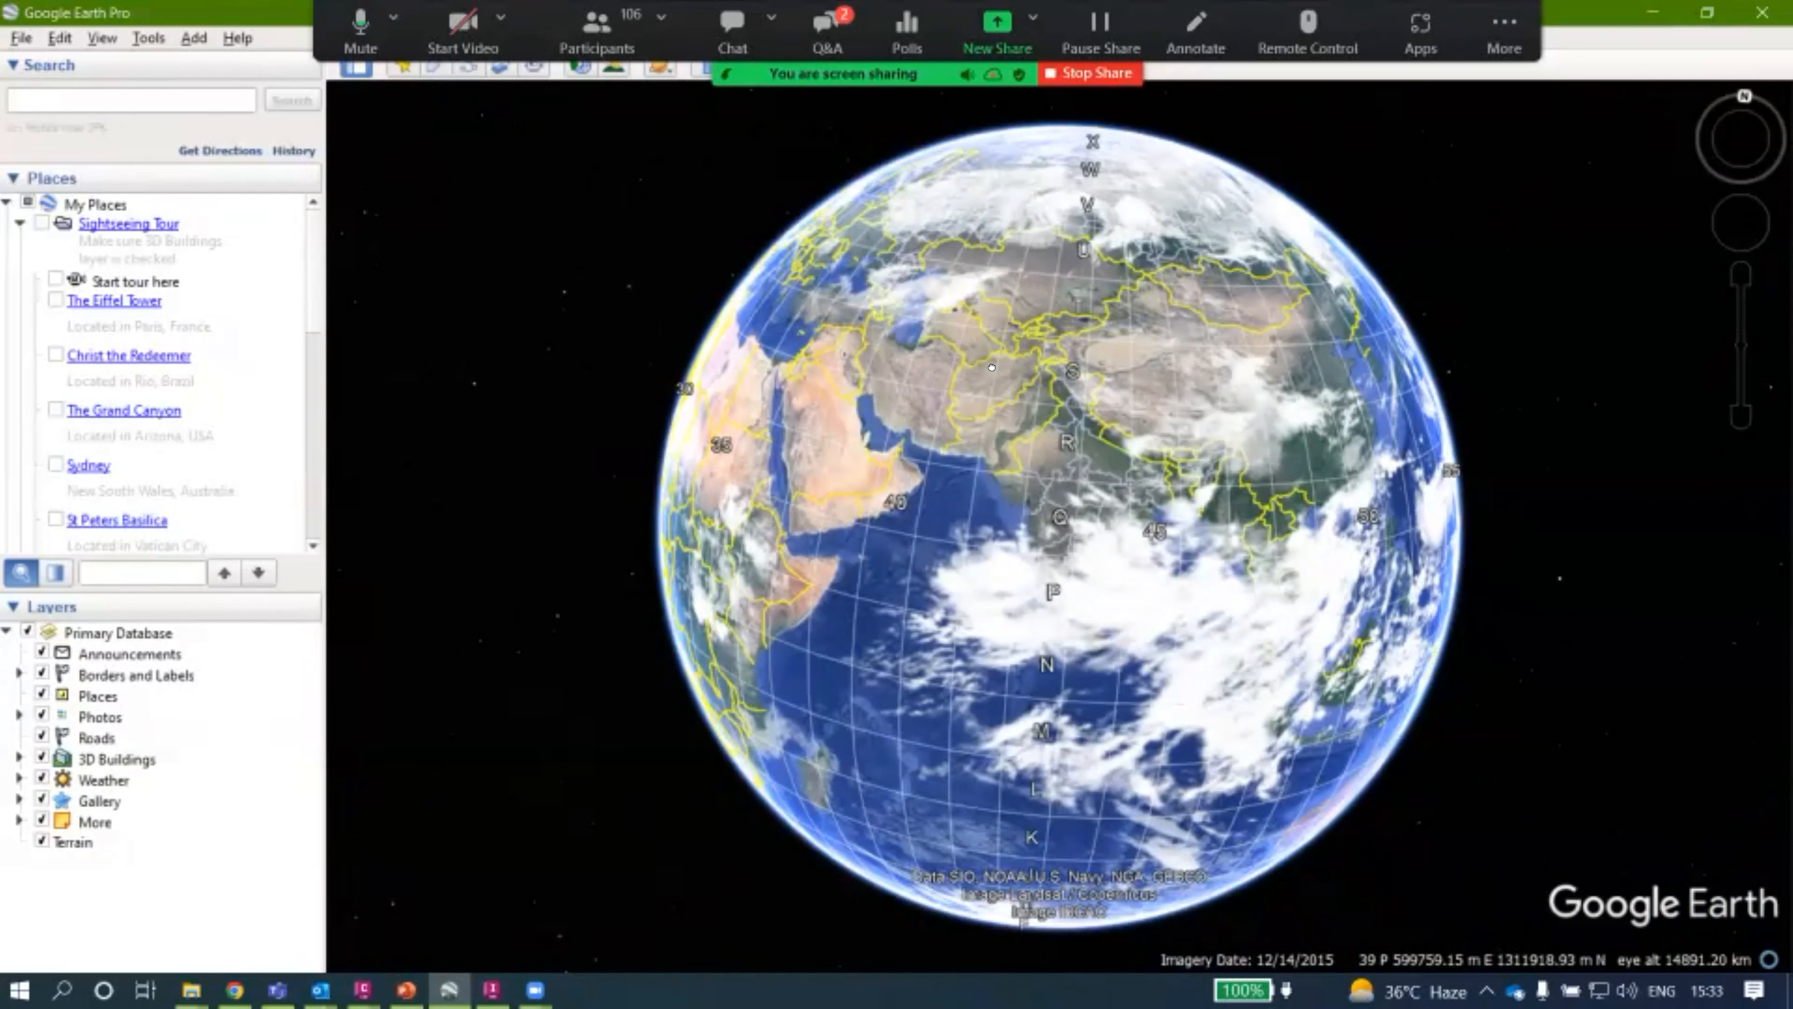
drag(1051, 397, 1036, 548)
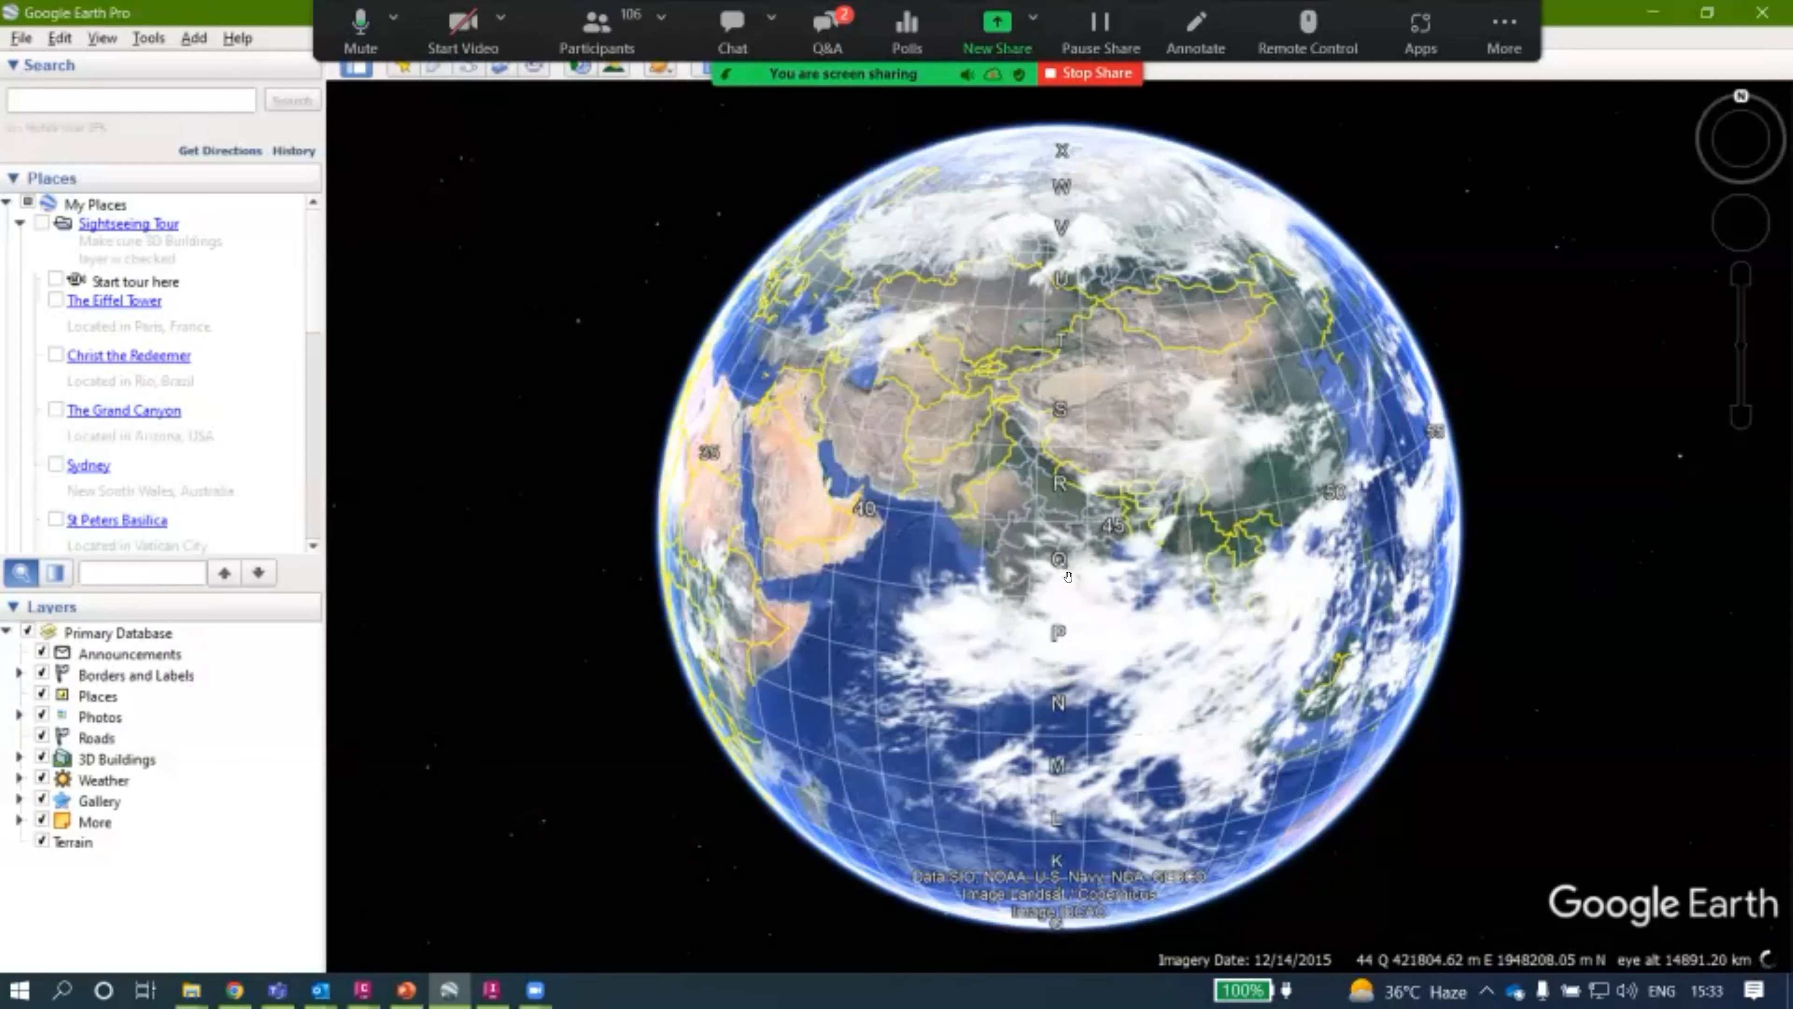
scroll(995, 533, up, 1)
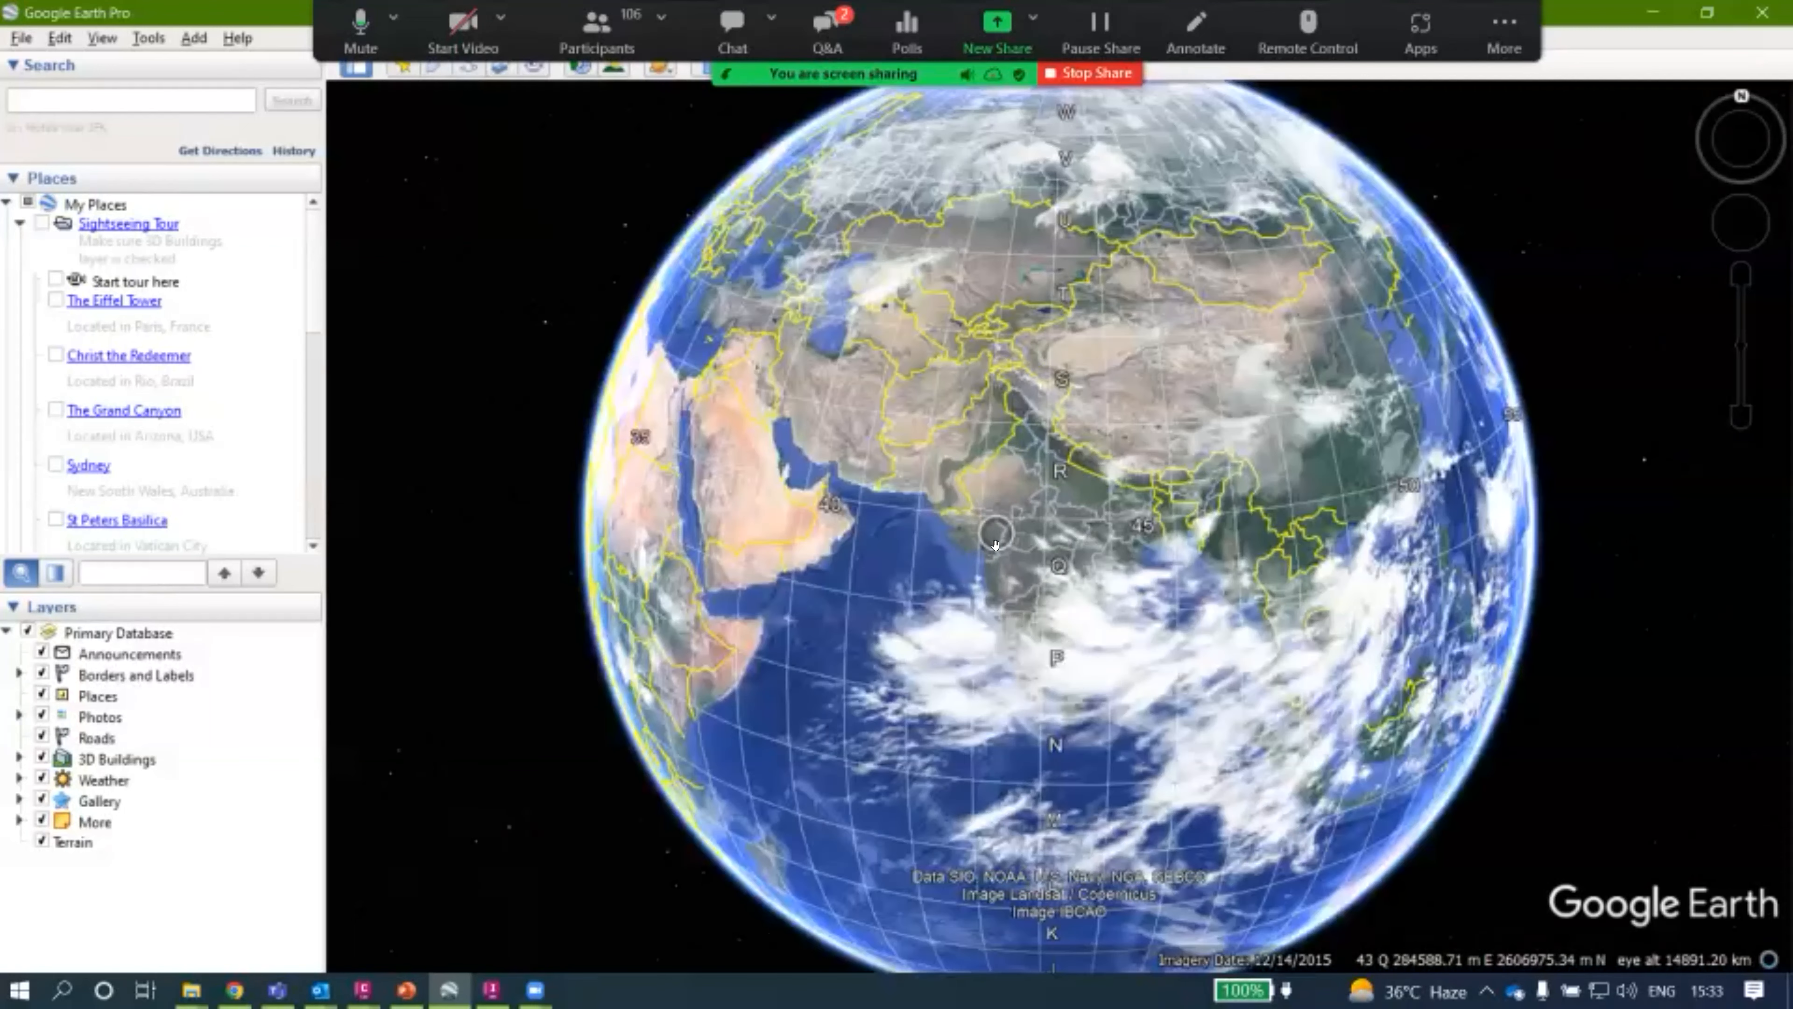
scroll(901, 557, up, 2)
scroll(1189, 431, up, 1)
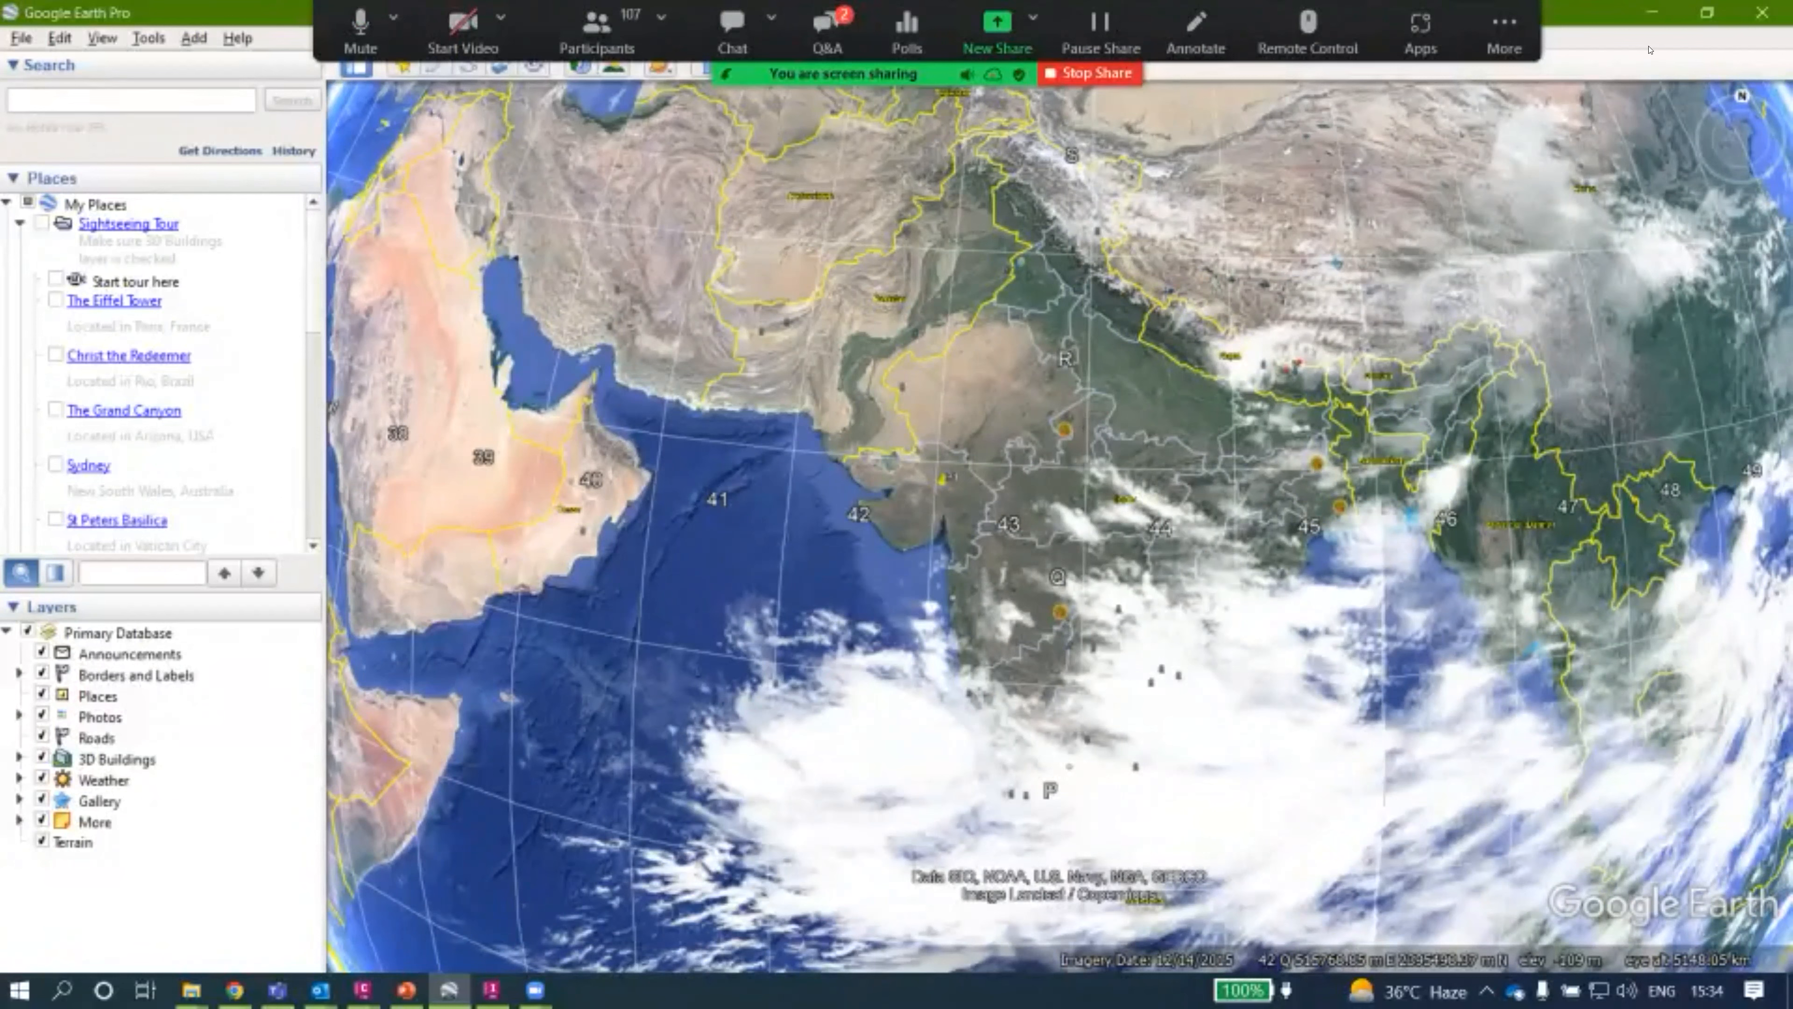
click(1651, 12)
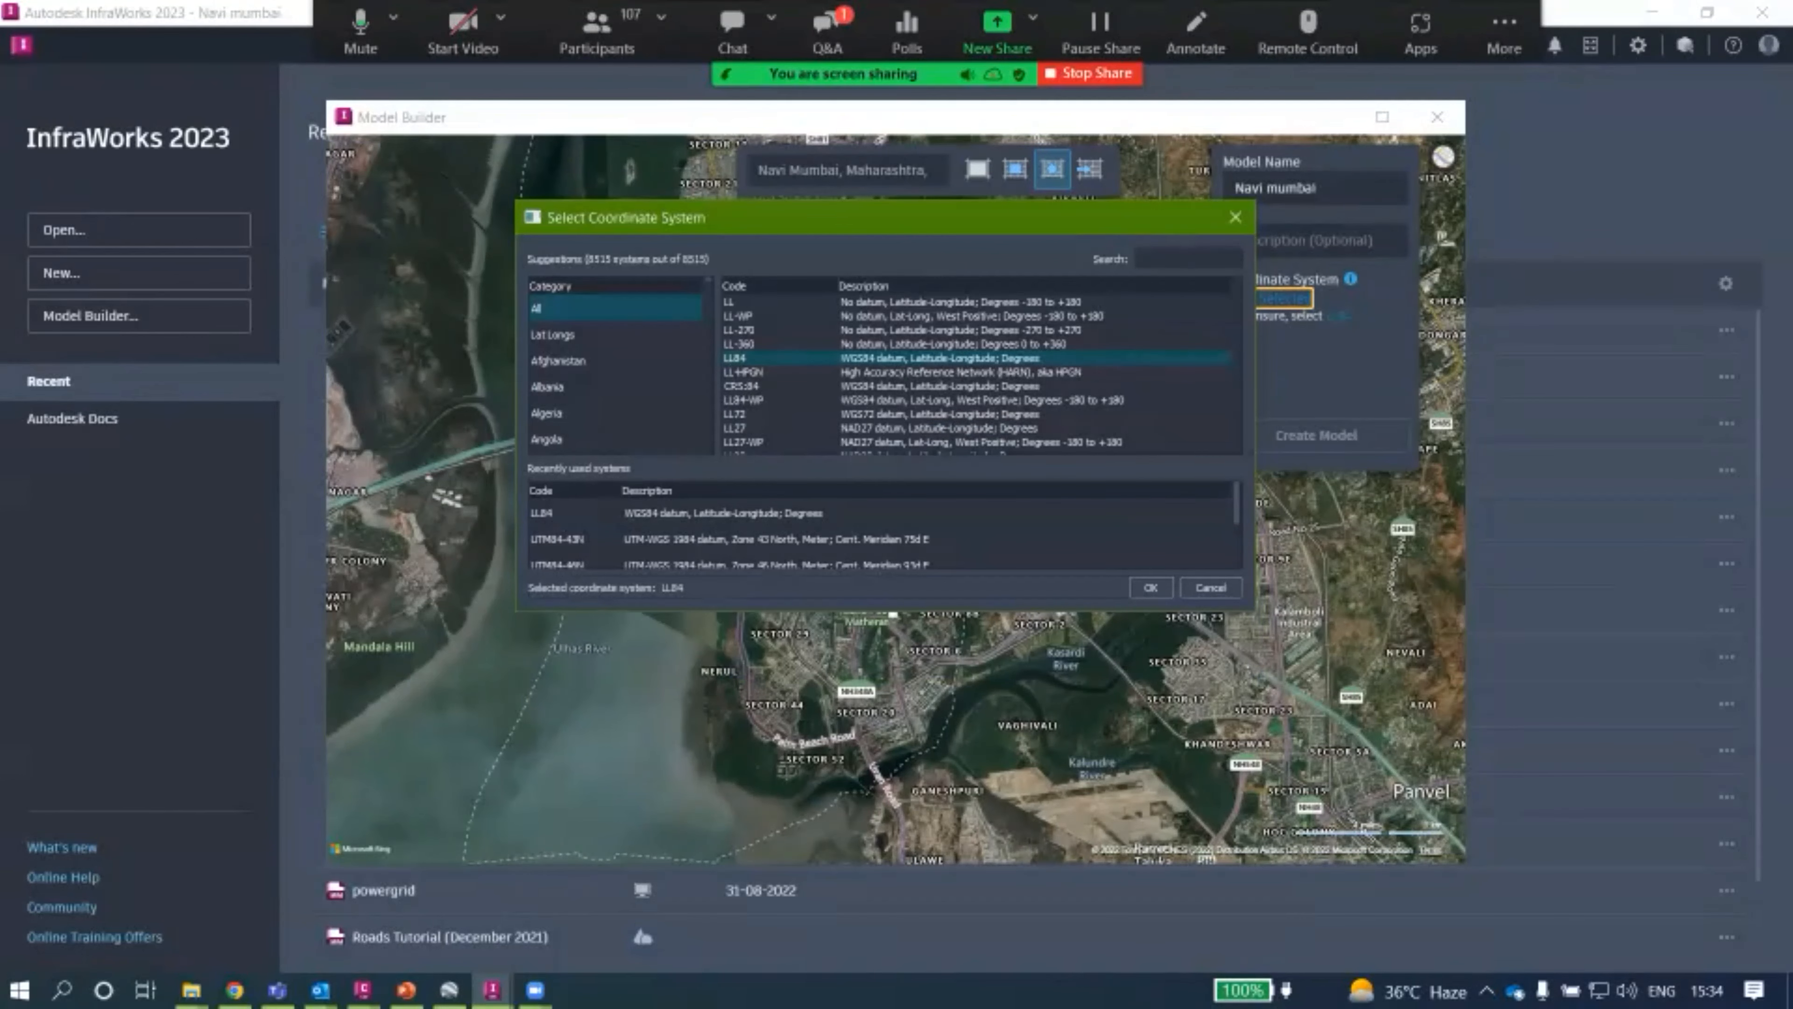
Return to Google Earth and check which UTM zone covers the Mumbai coast.
key(alt+Tab)
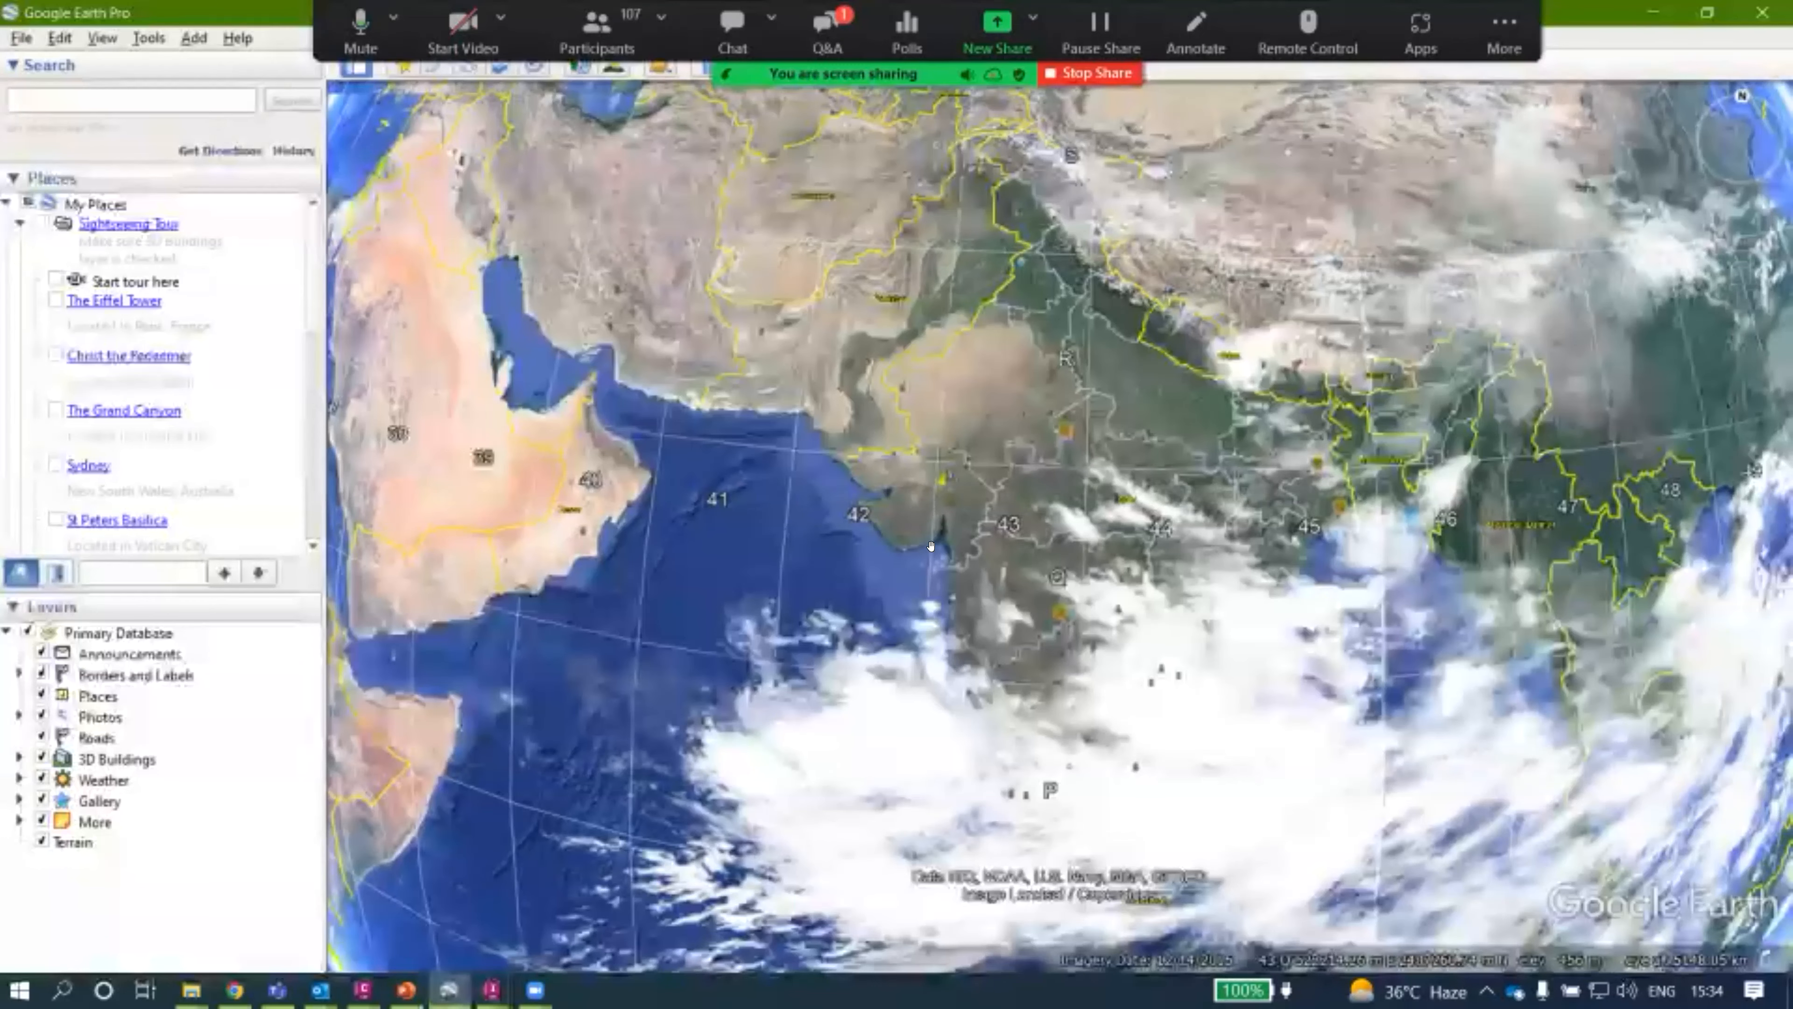
scroll(934, 534, up, 3)
scroll(932, 544, up, 3)
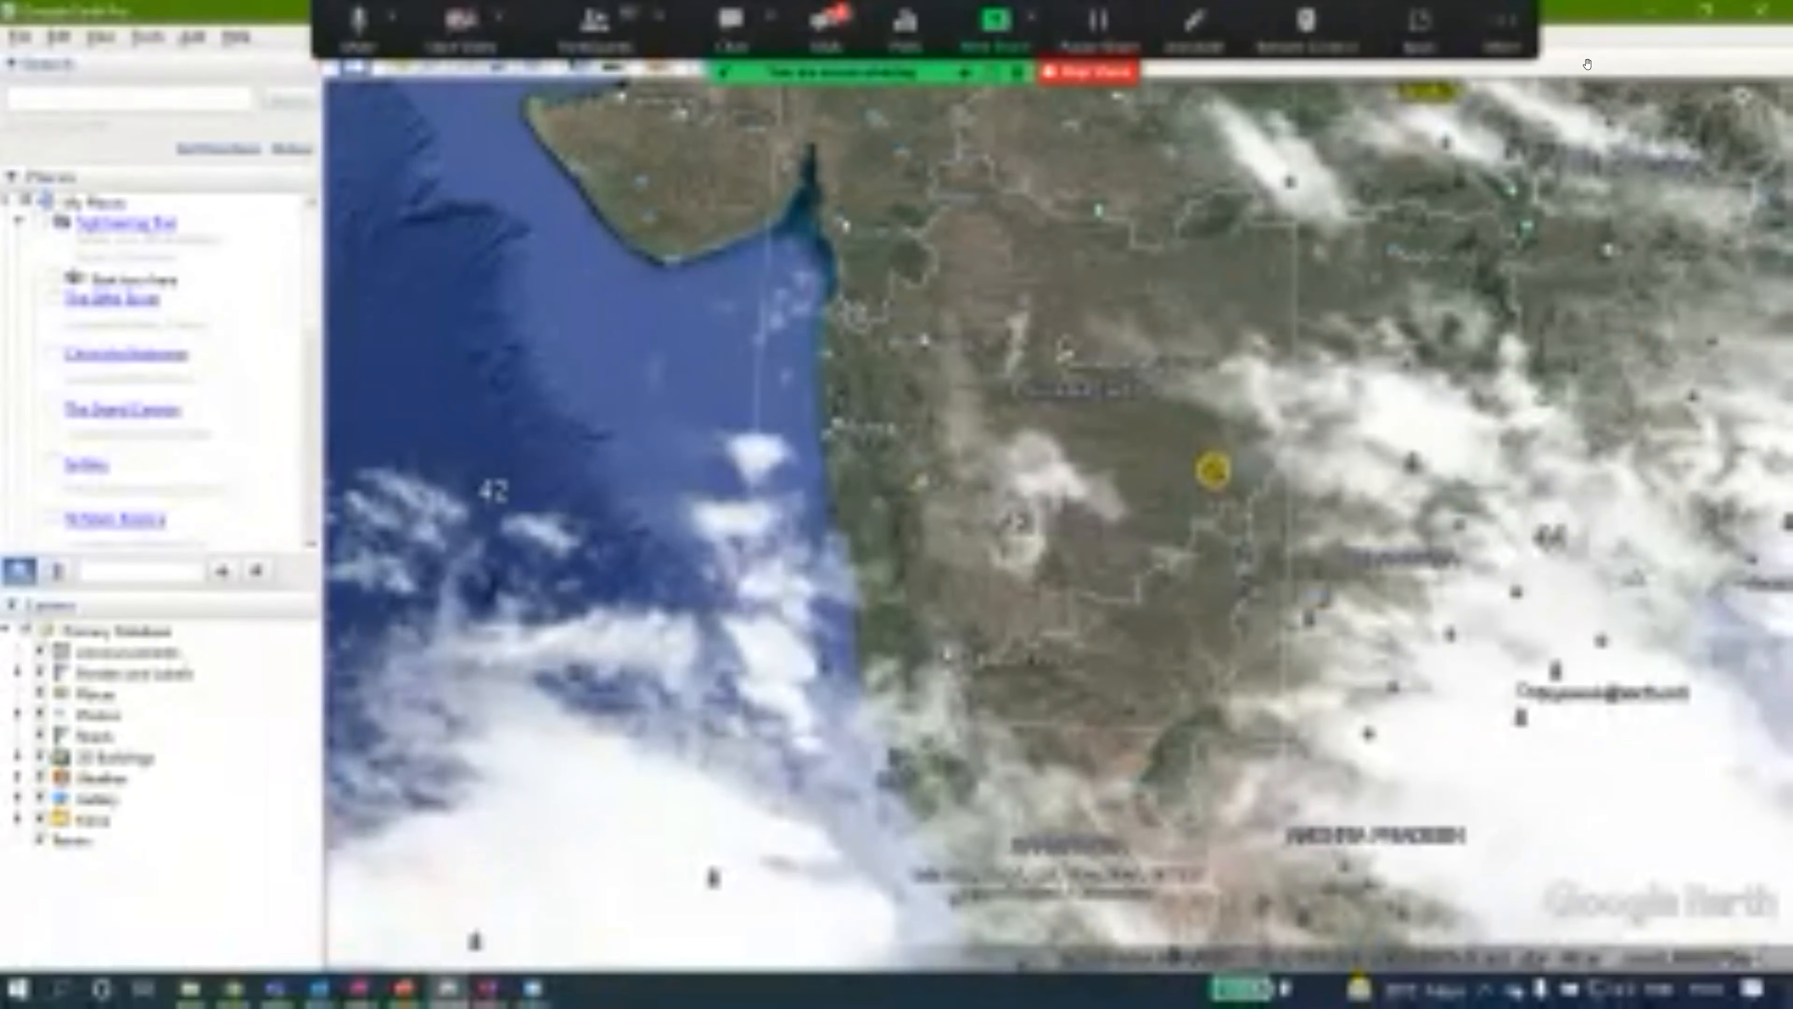
click(1651, 10)
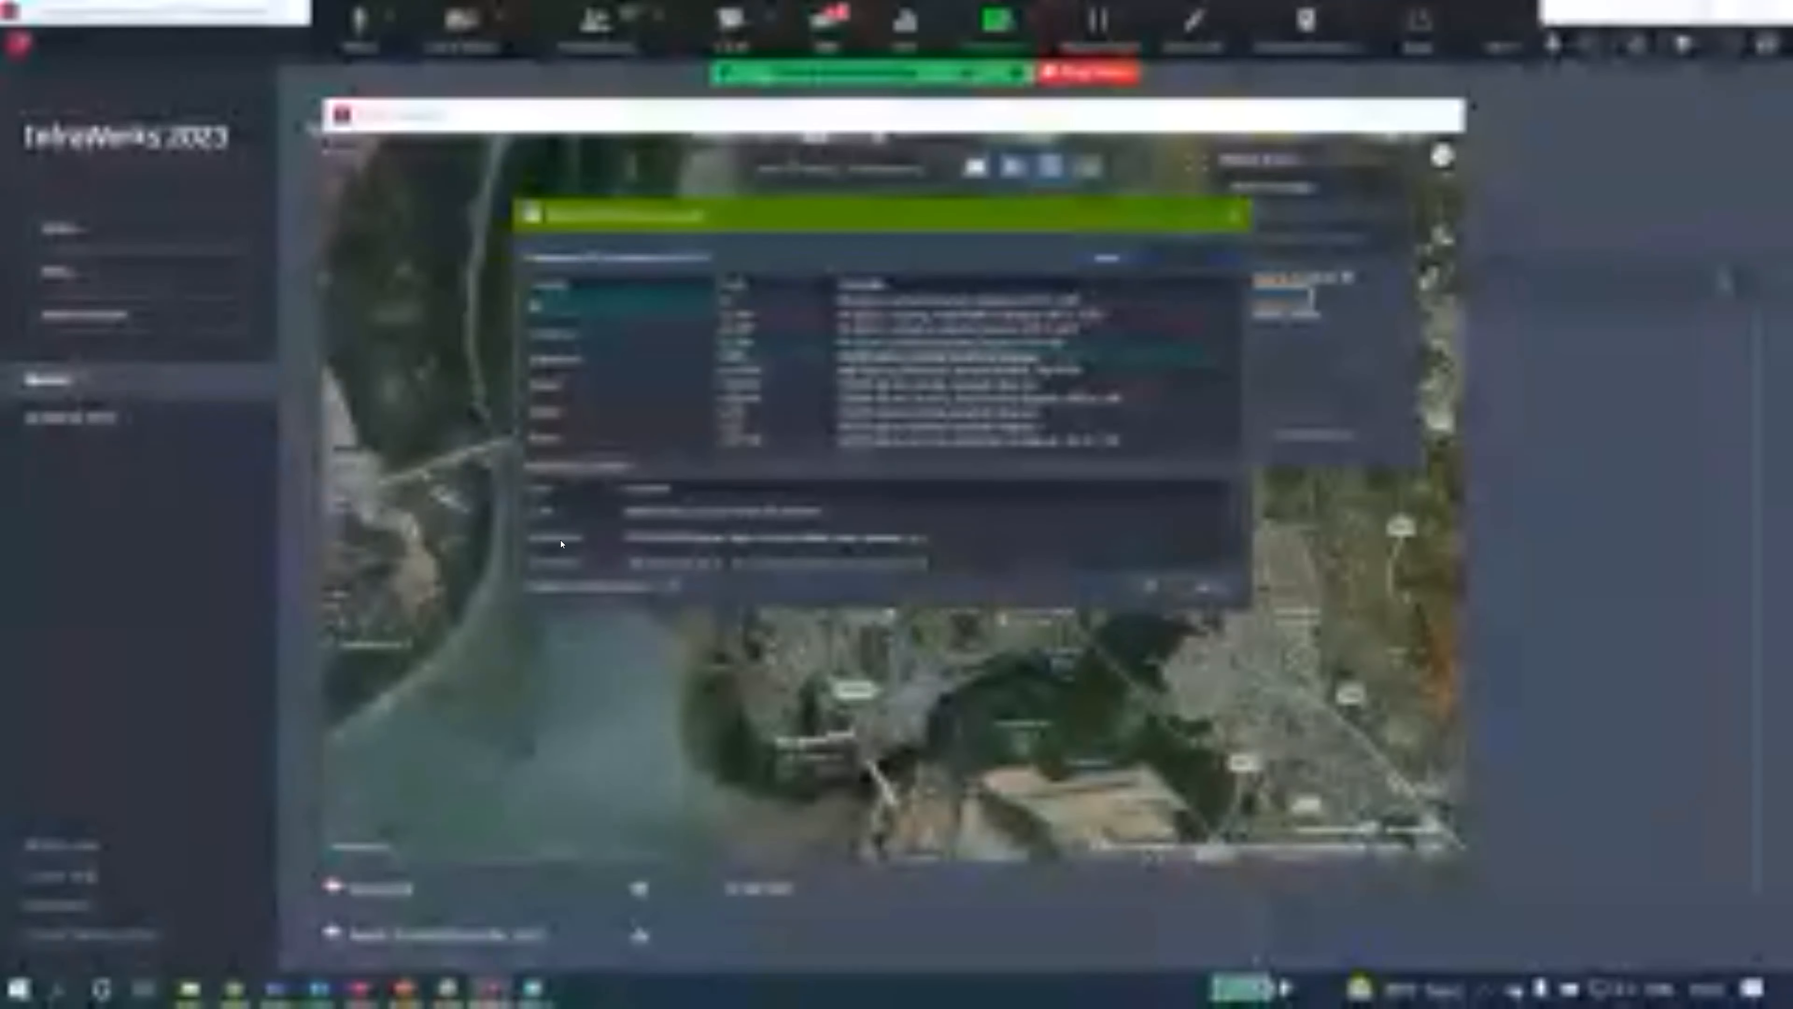
Assign the LL84 coordinate system from the recently used systems and create the model.
click(634, 545)
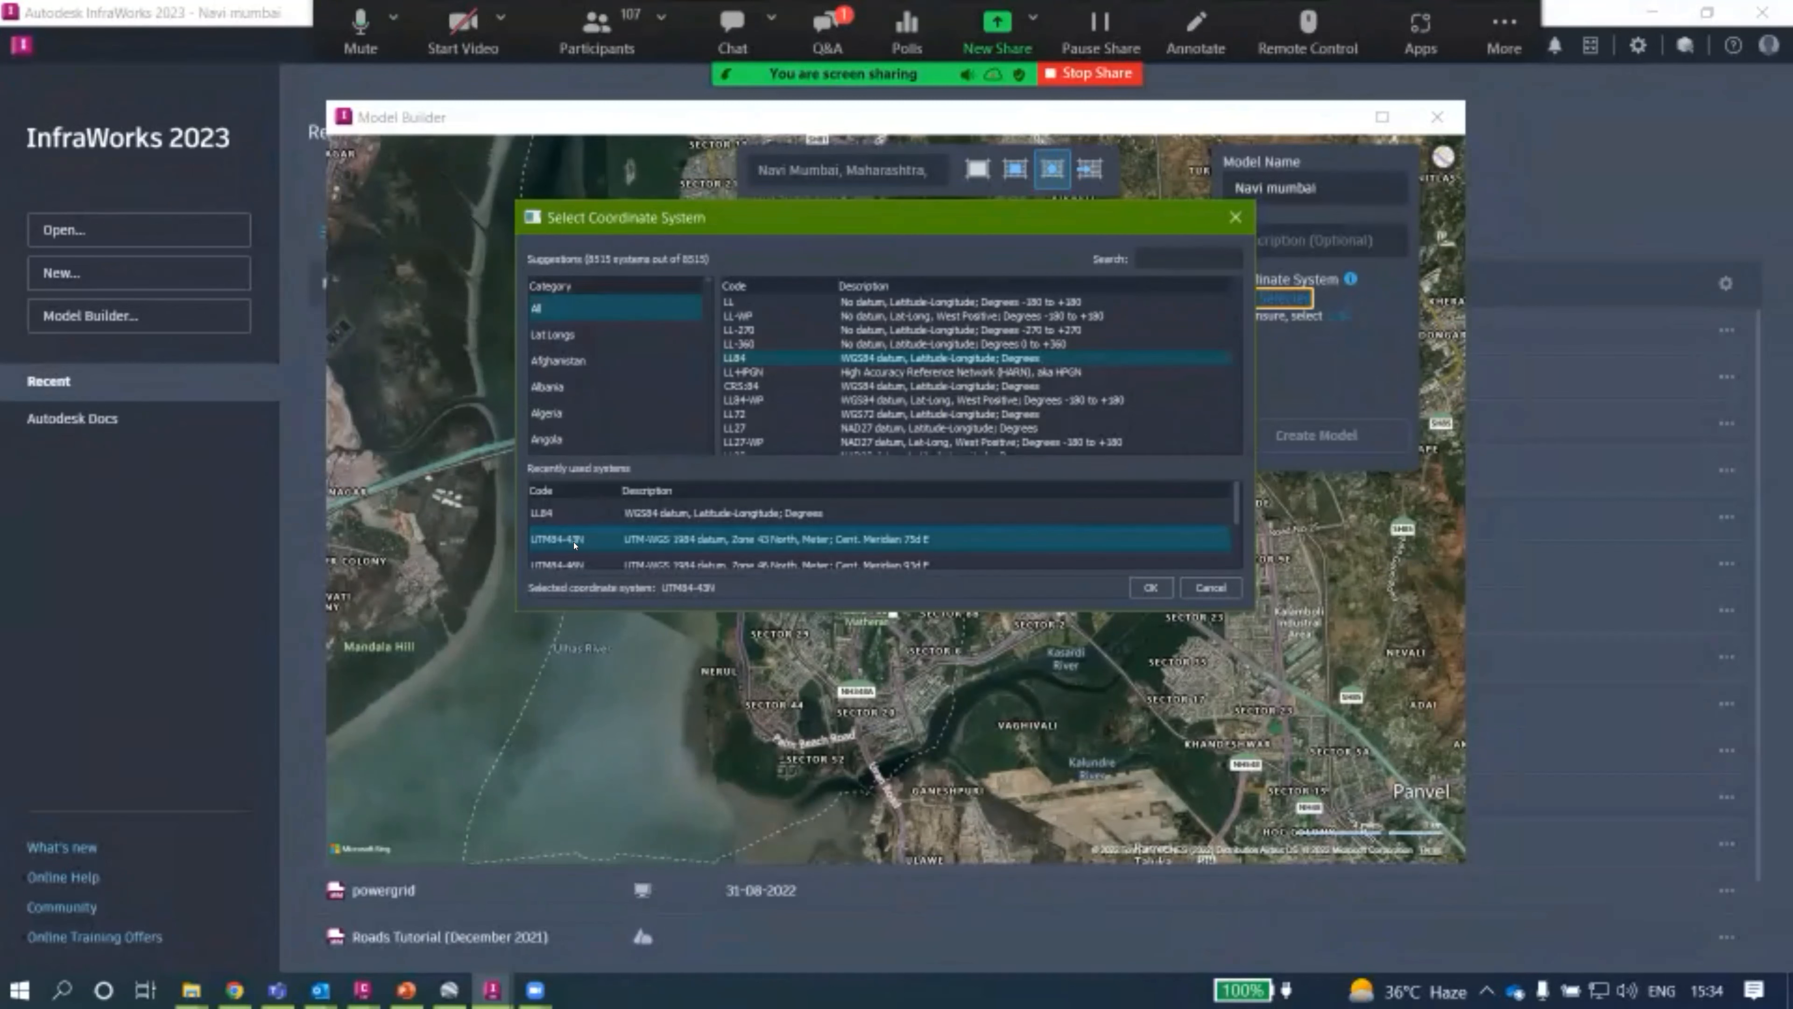
click(604, 511)
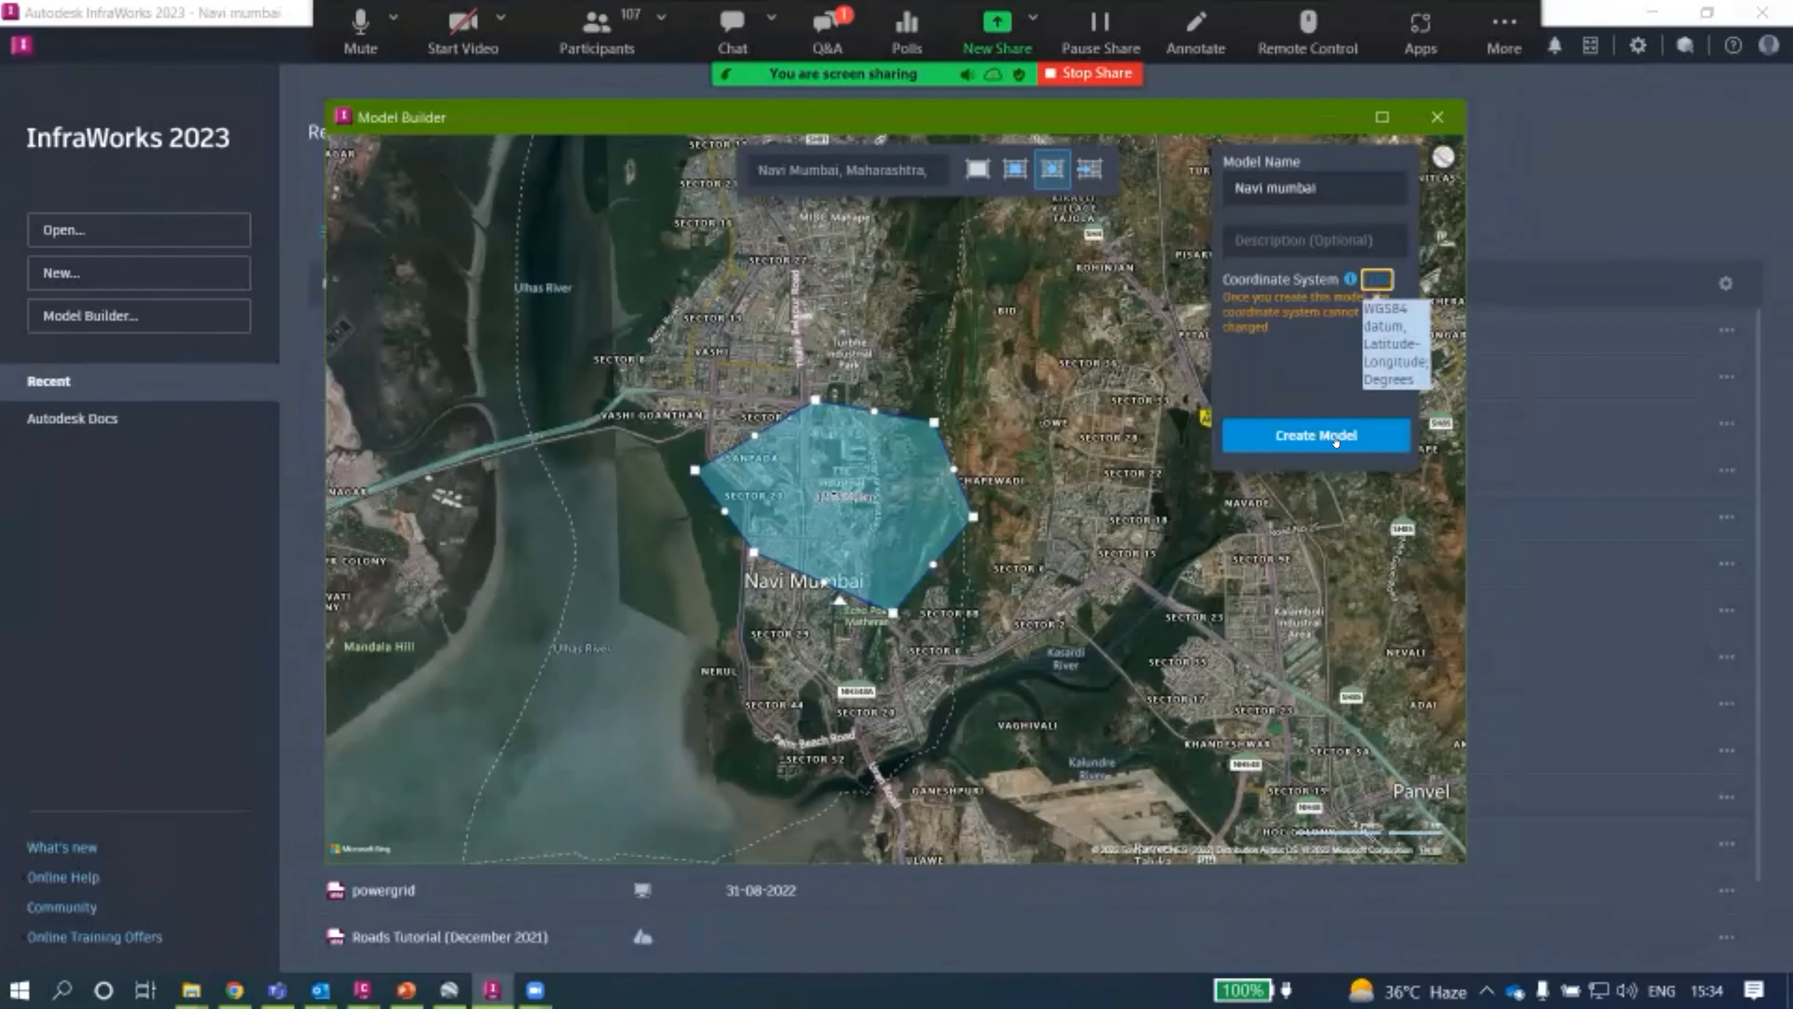
click(1338, 441)
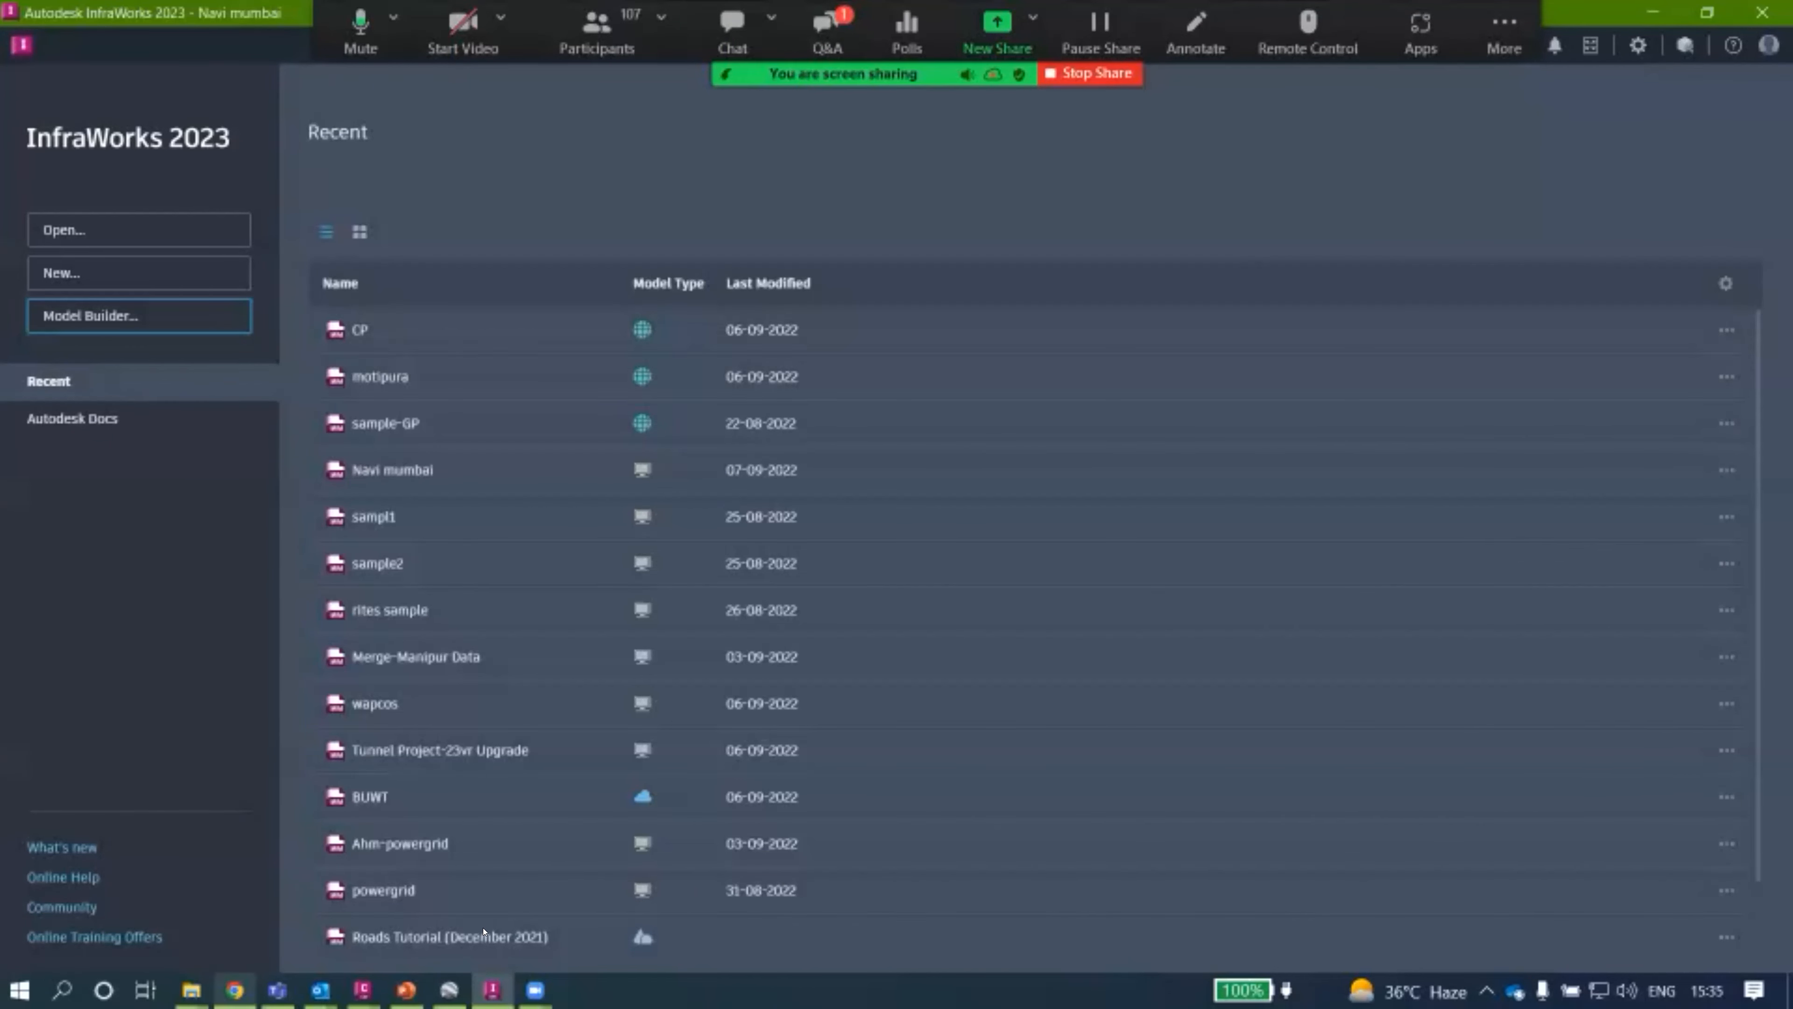
Switch to Outlook and read the "Your InfraWorks Model is Ready" notification for the CP model.
click(320, 989)
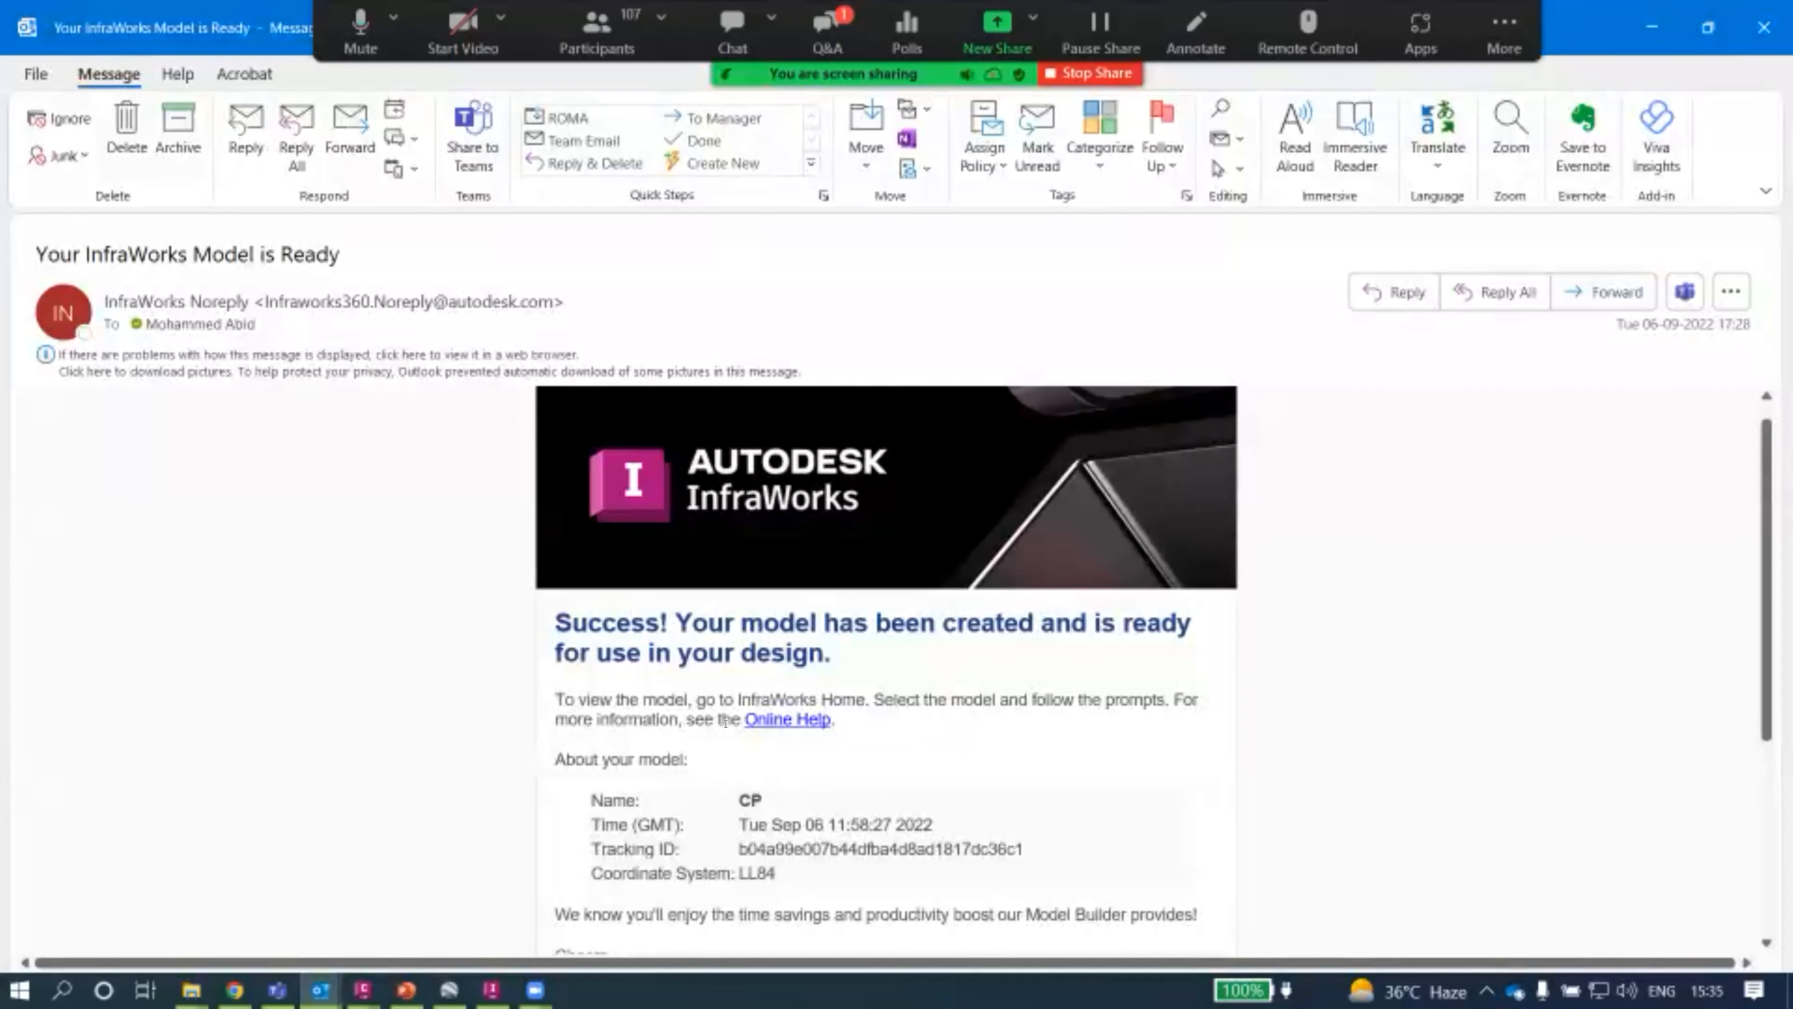
scroll(726, 722, down, 3)
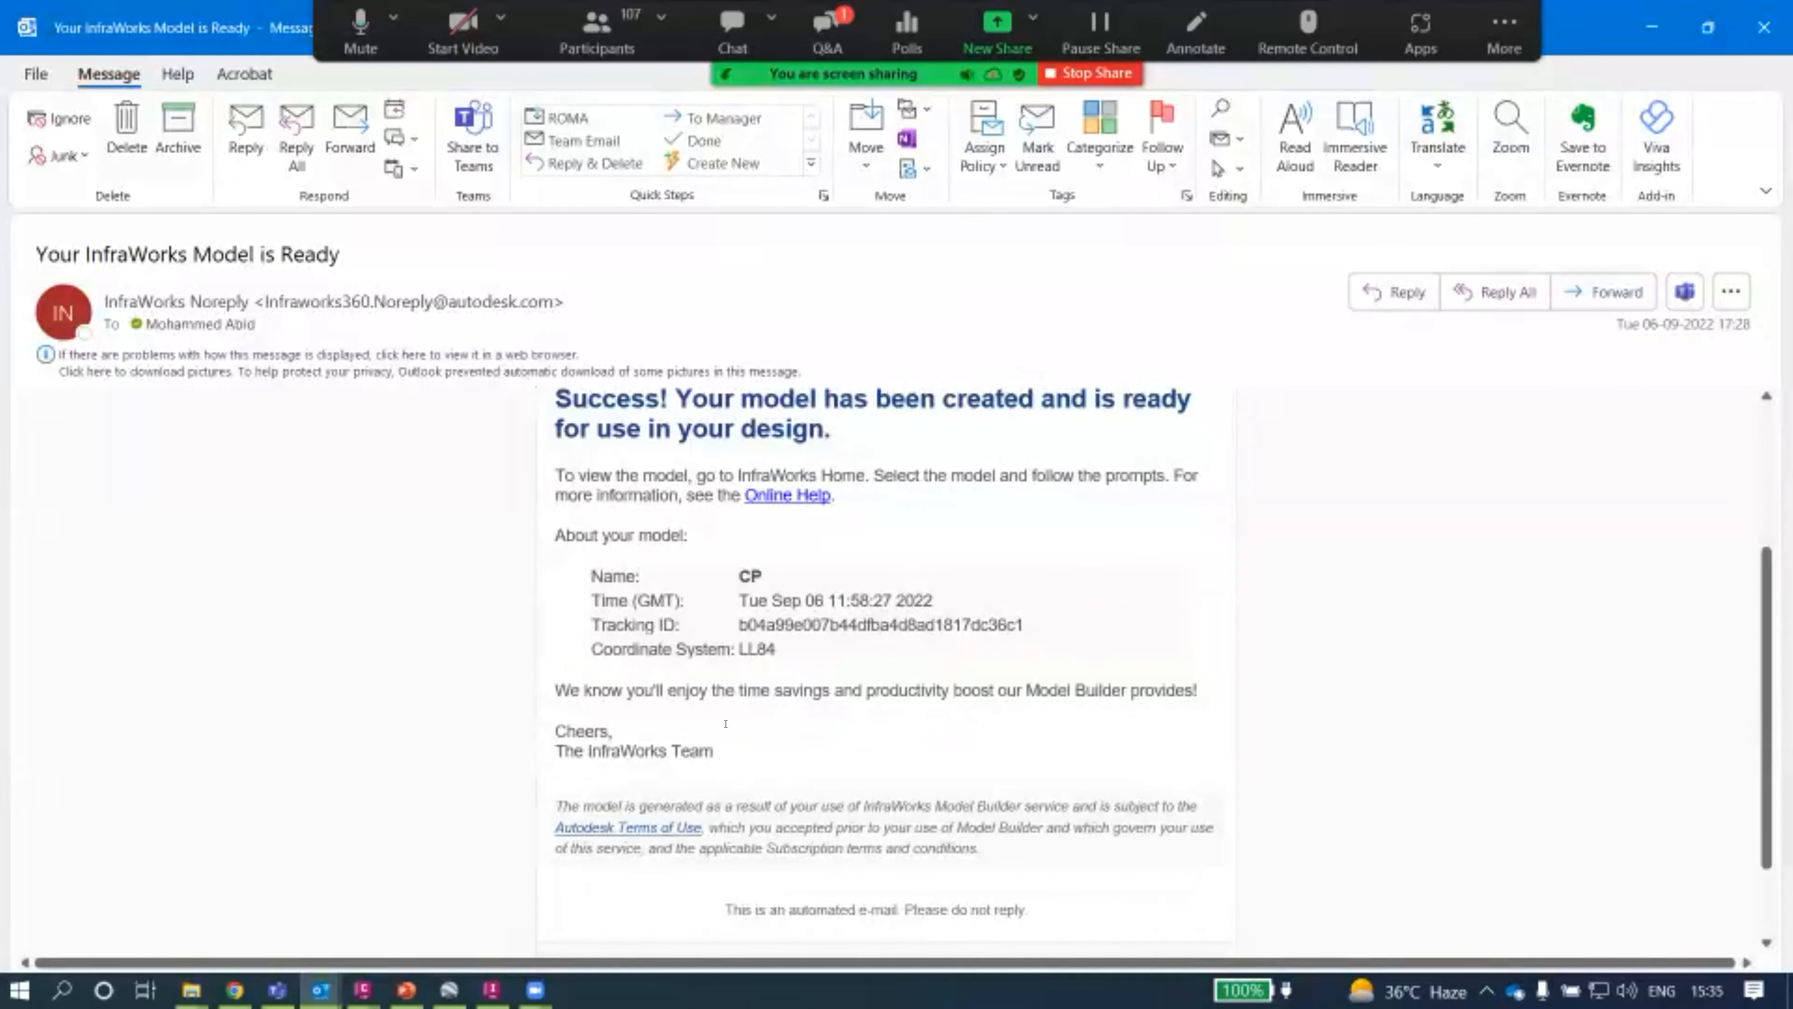
scroll(1039, 519, up, 2)
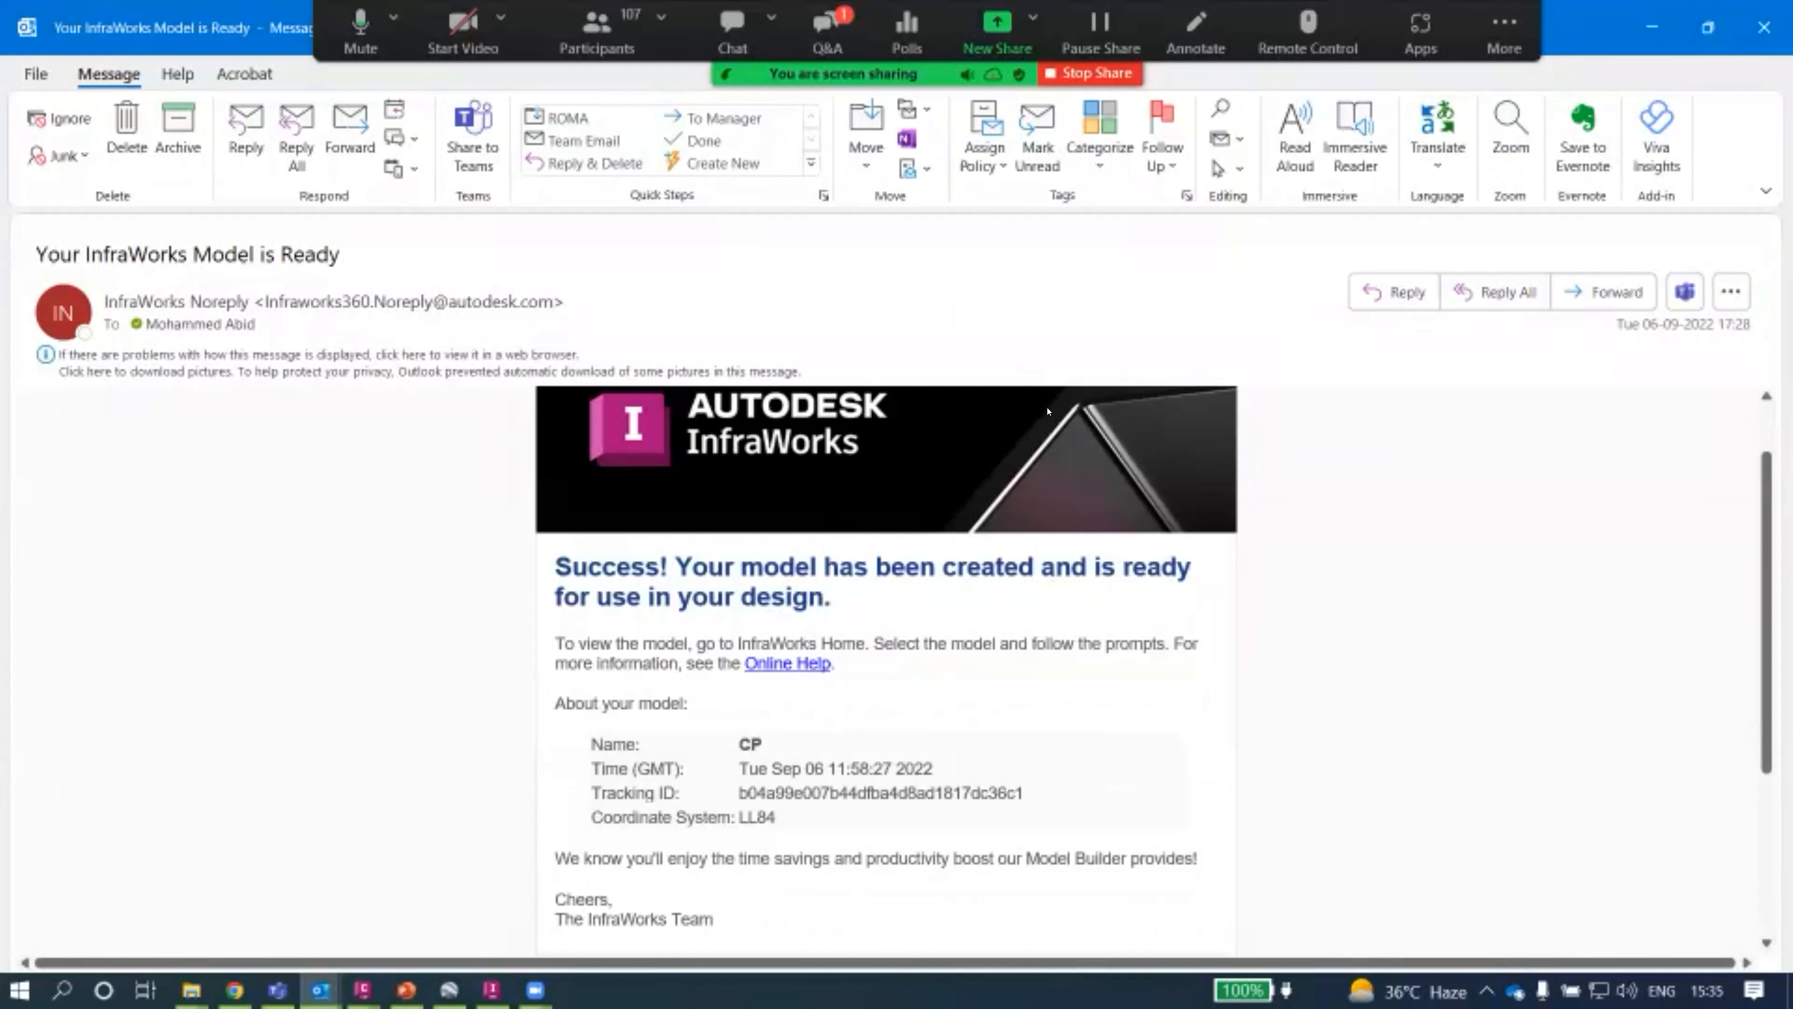
key(Escape)
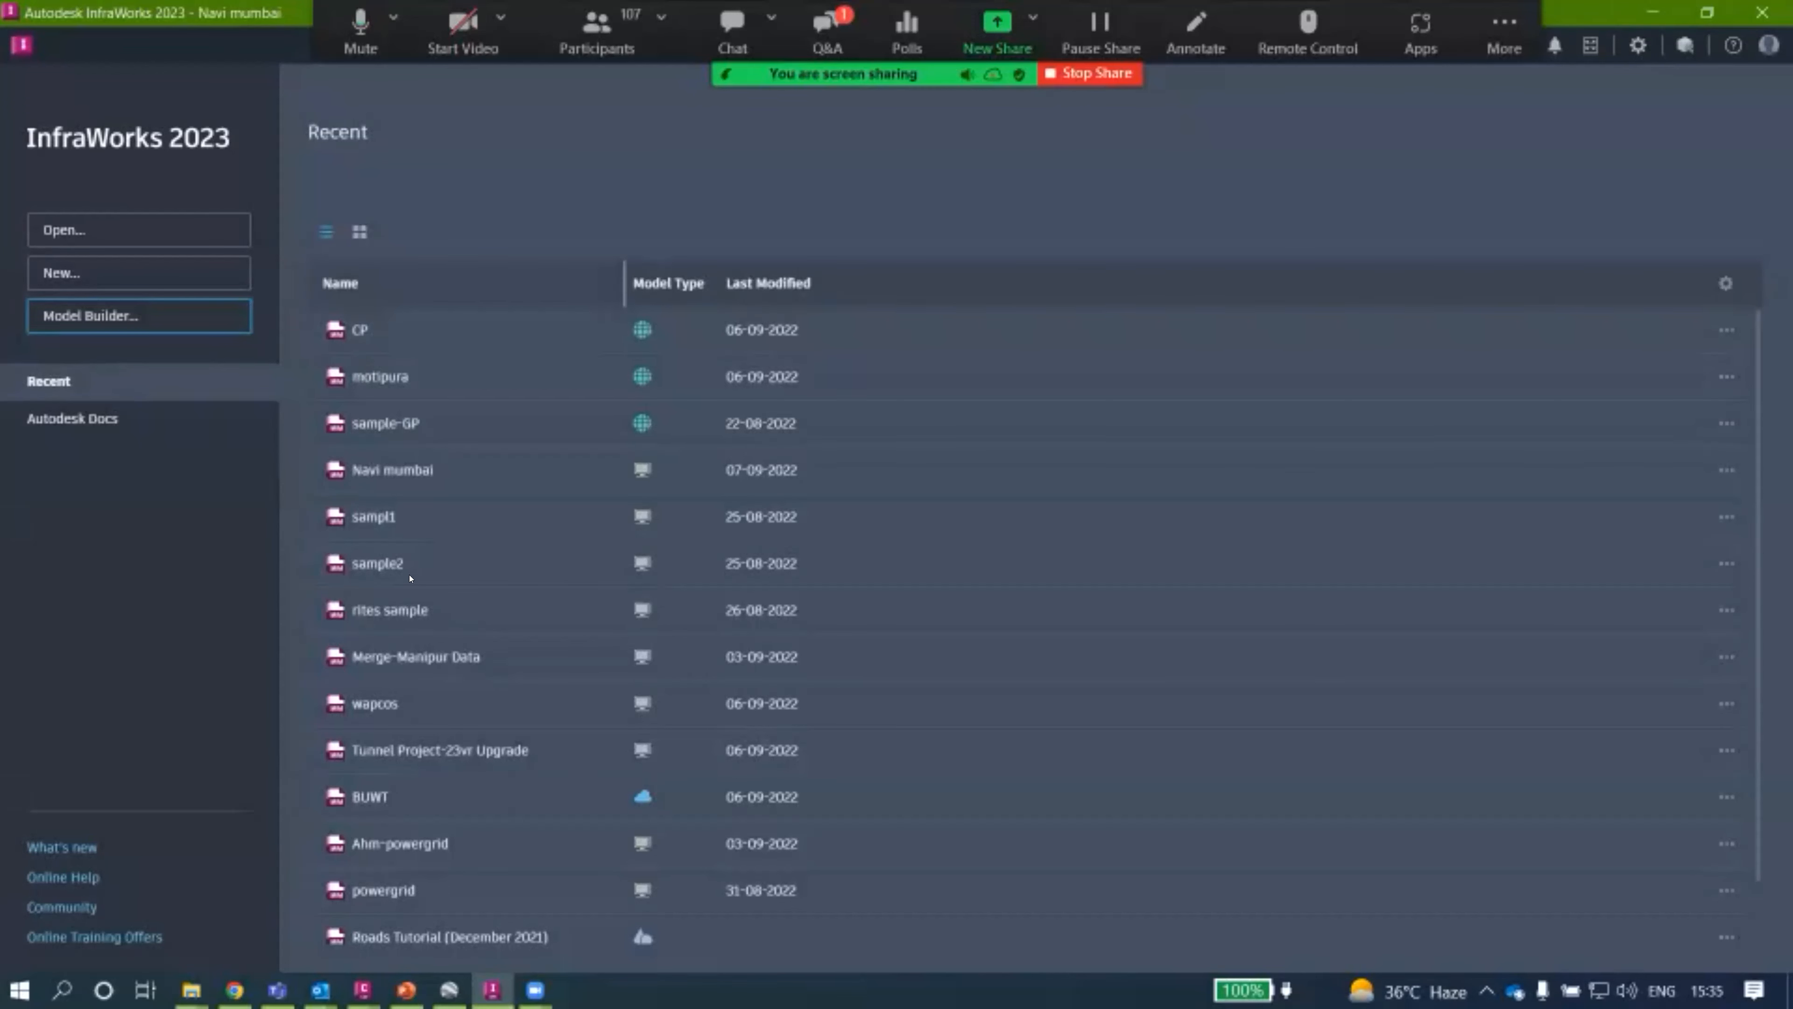
Open the recent model sampl1 in InfraWorks and inspect its terrain from above.
click(378, 533)
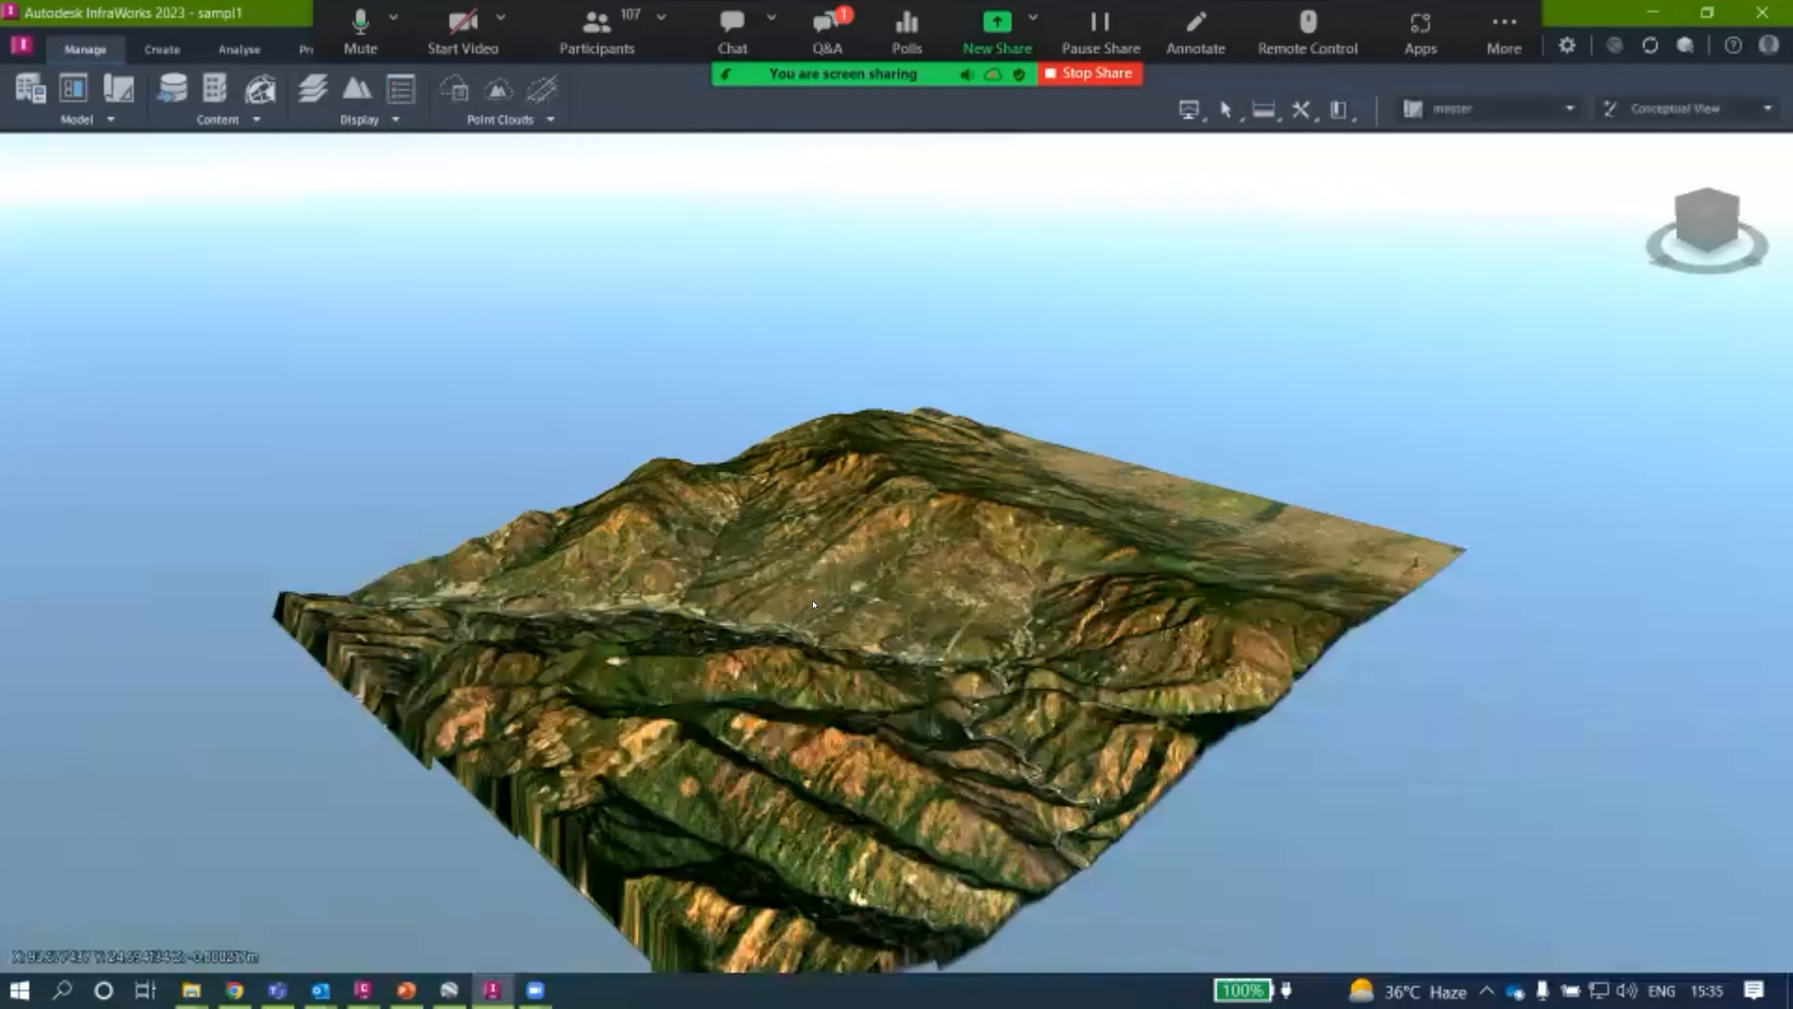
drag(813, 605, 974, 572)
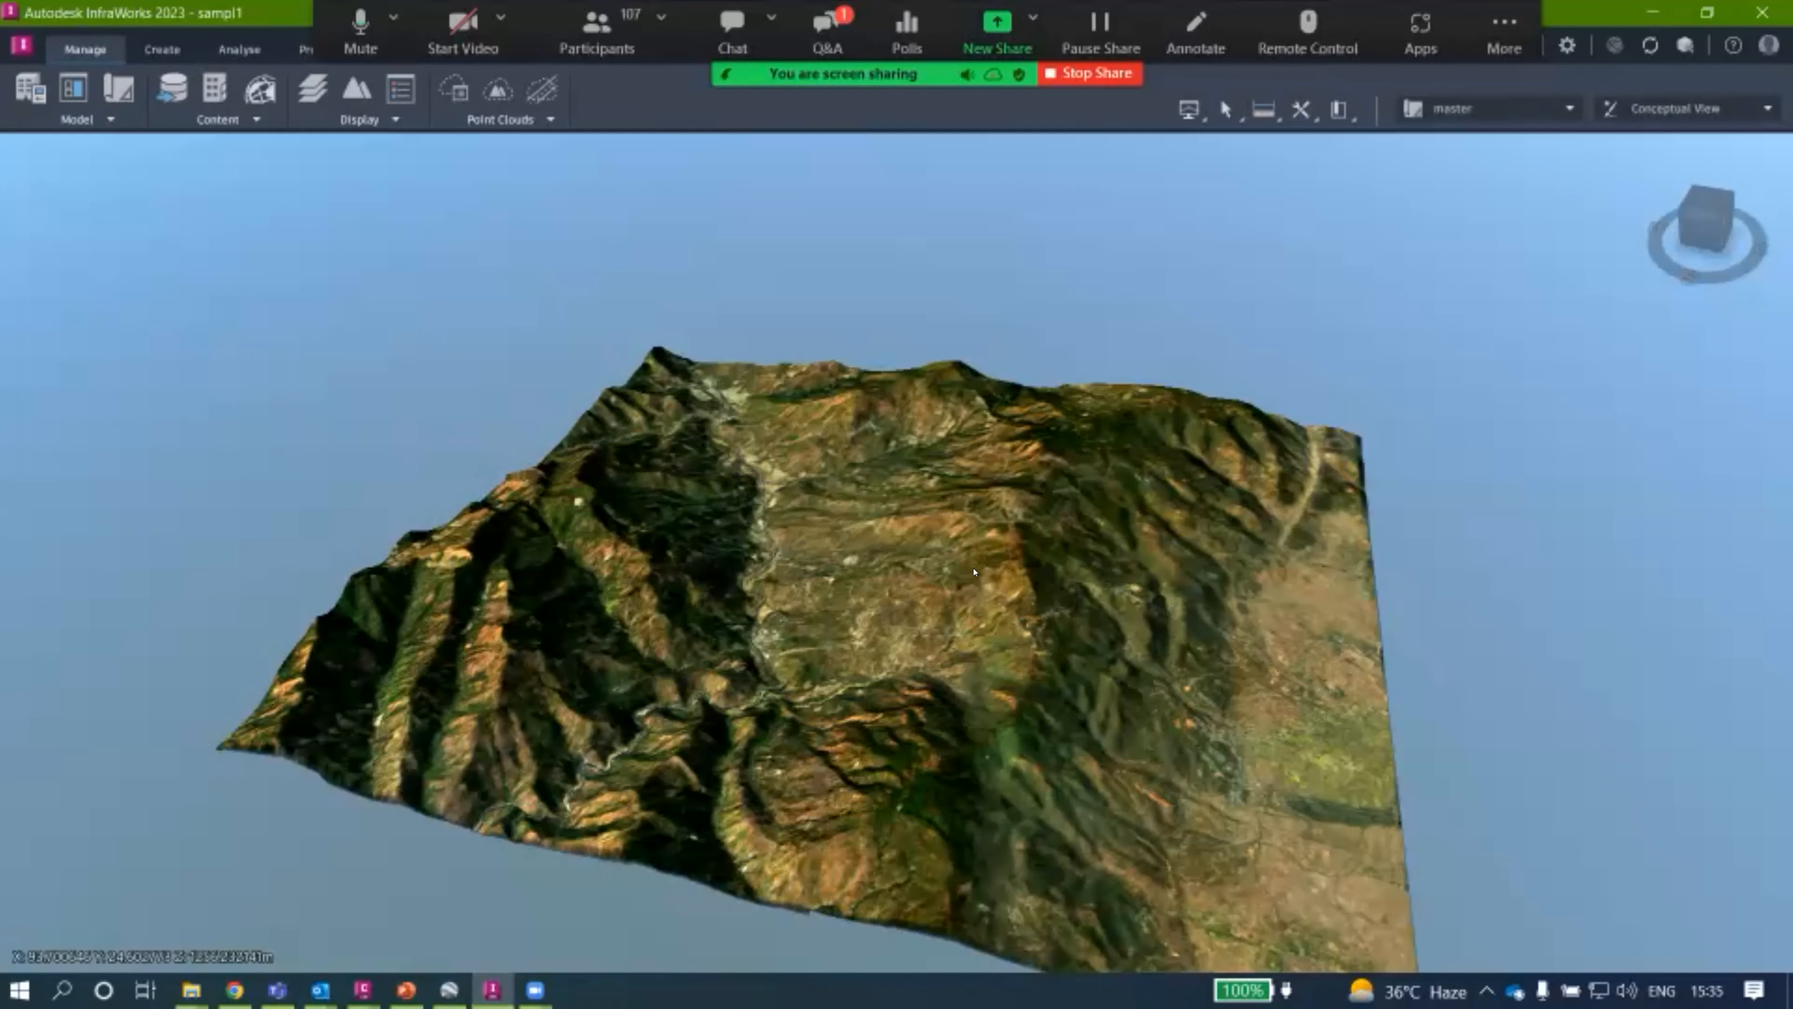
scroll(953, 600, up, 5)
scroll(1092, 499, down, 3)
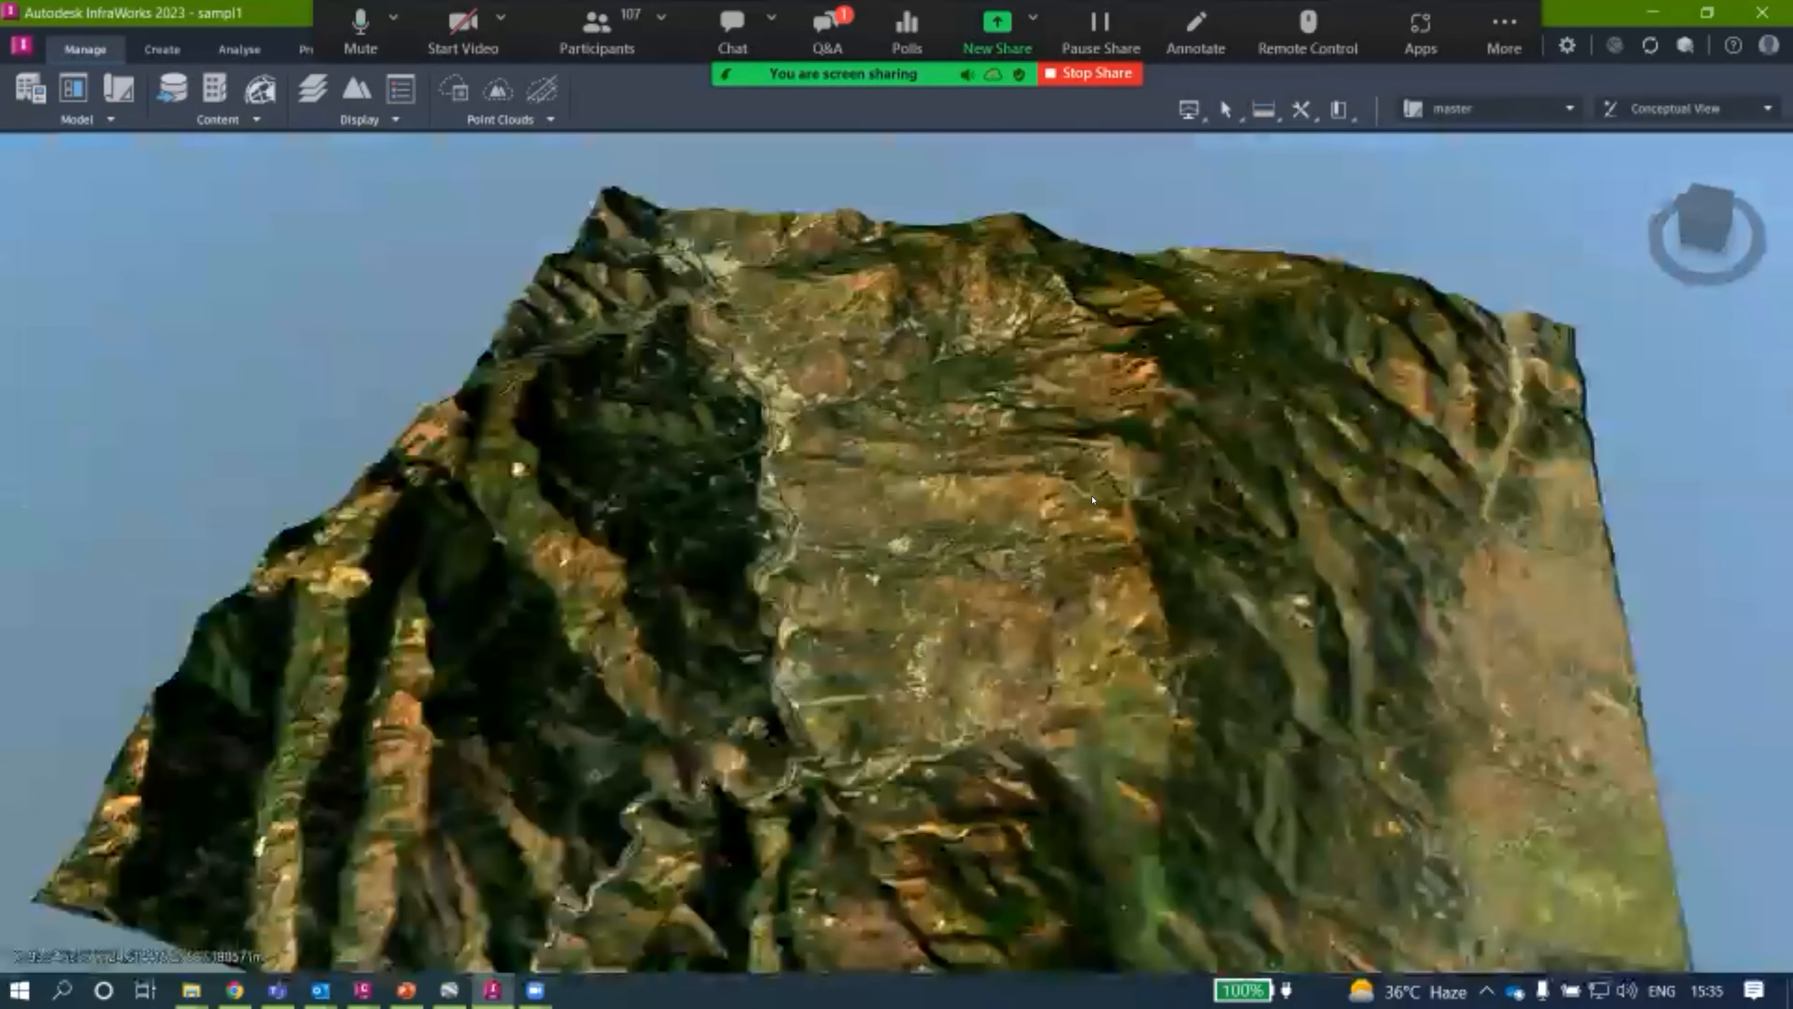
Examine the sampl1 terrain relief from overhead down to a near-horizontal angle, covering the valley, ridges and plain.
scroll(1066, 562, down, 2)
scroll(1035, 562, up, 2)
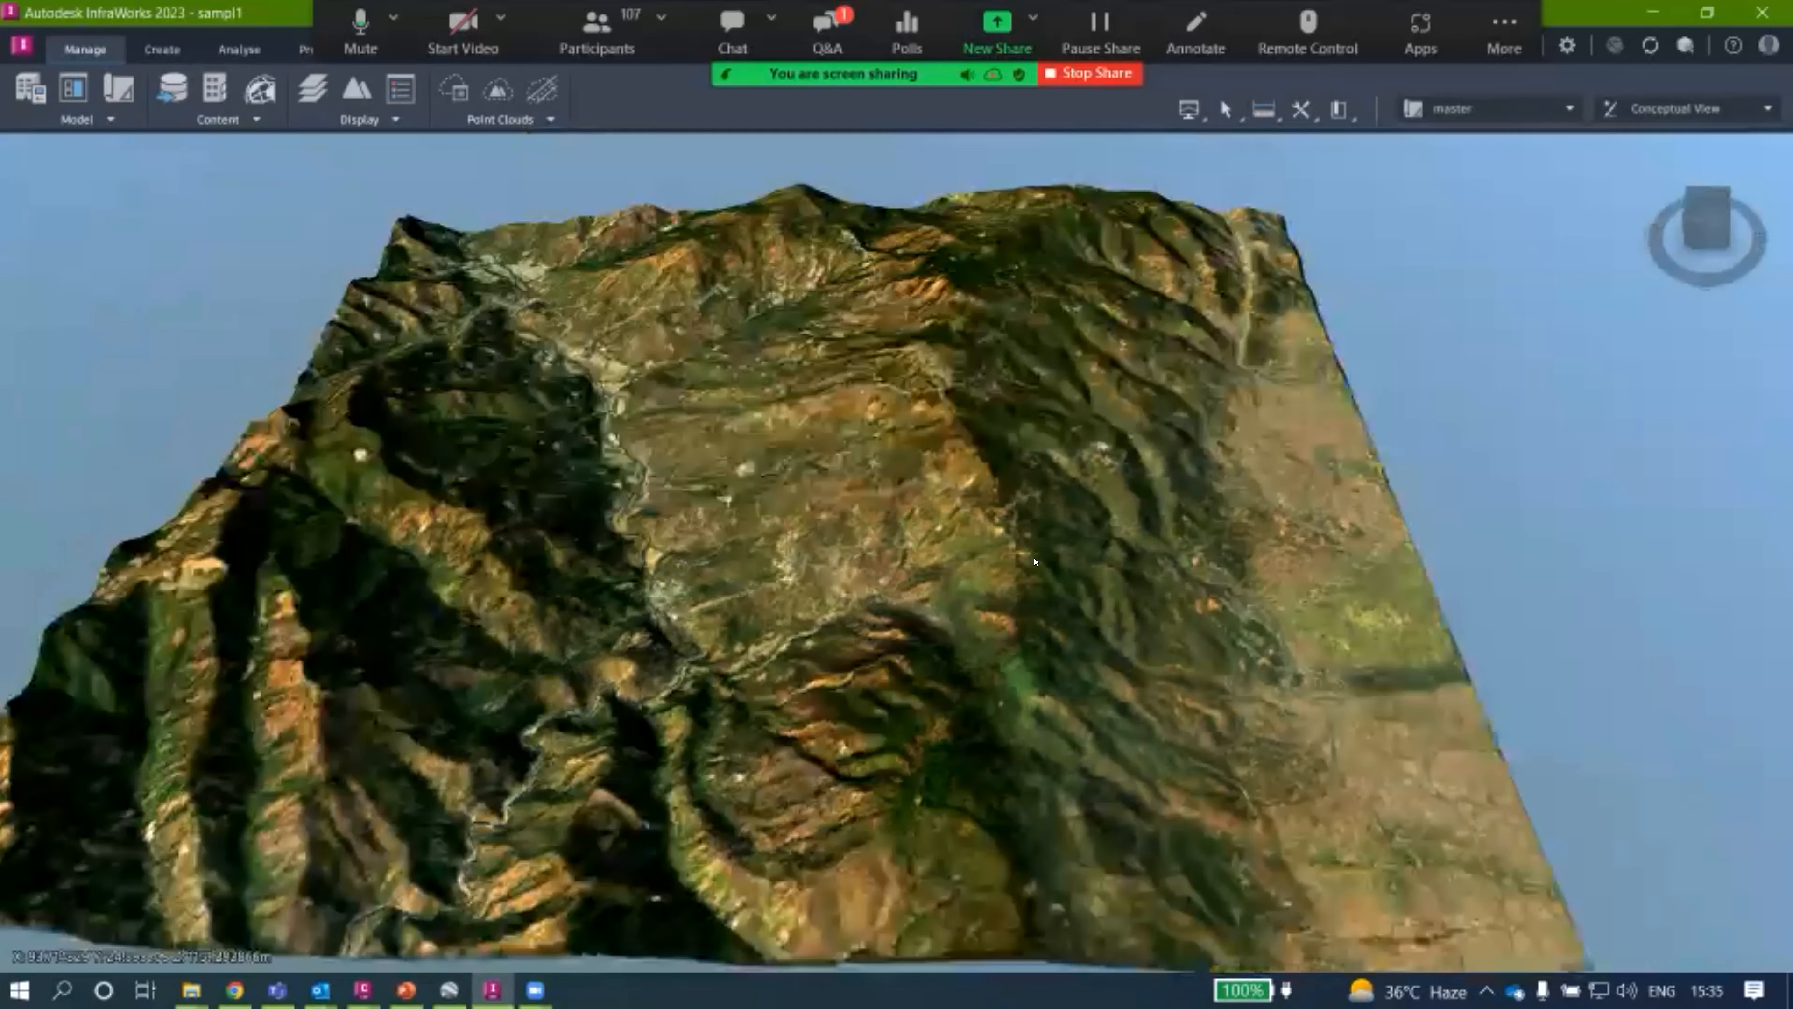
drag(1034, 562, 1035, 579)
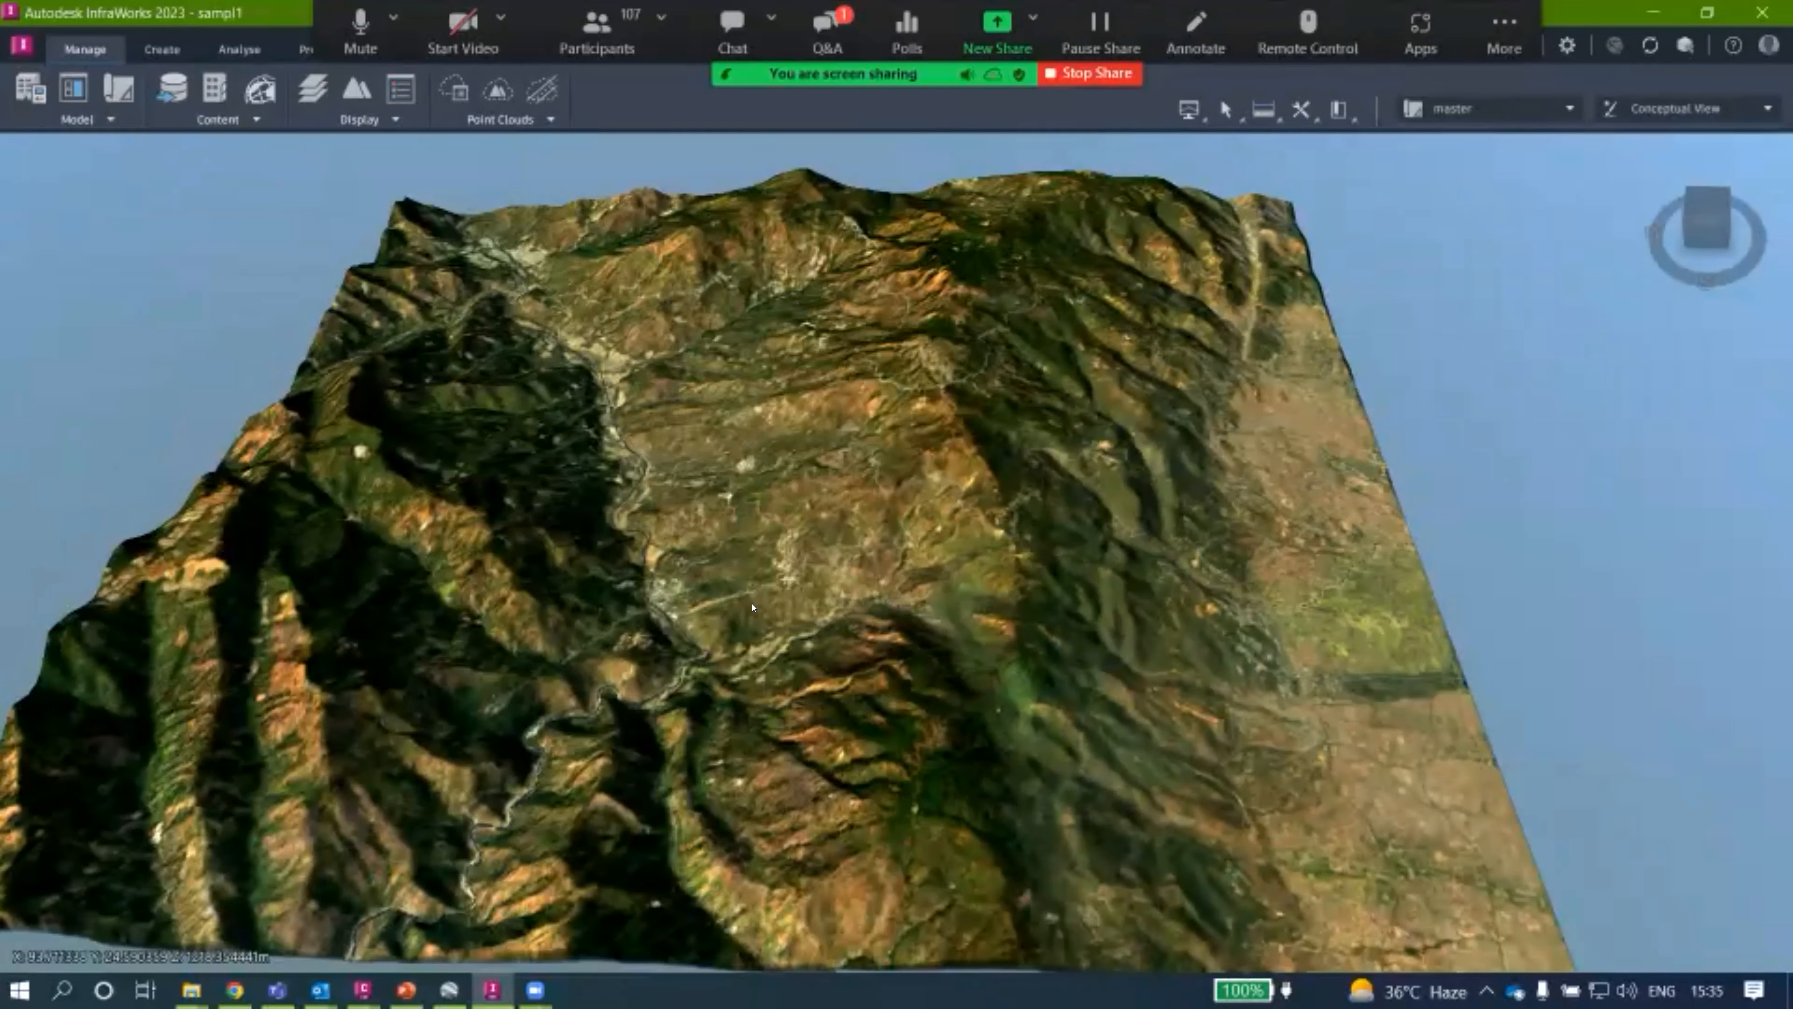
scroll(739, 617, up, 2)
scroll(783, 577, down, 5)
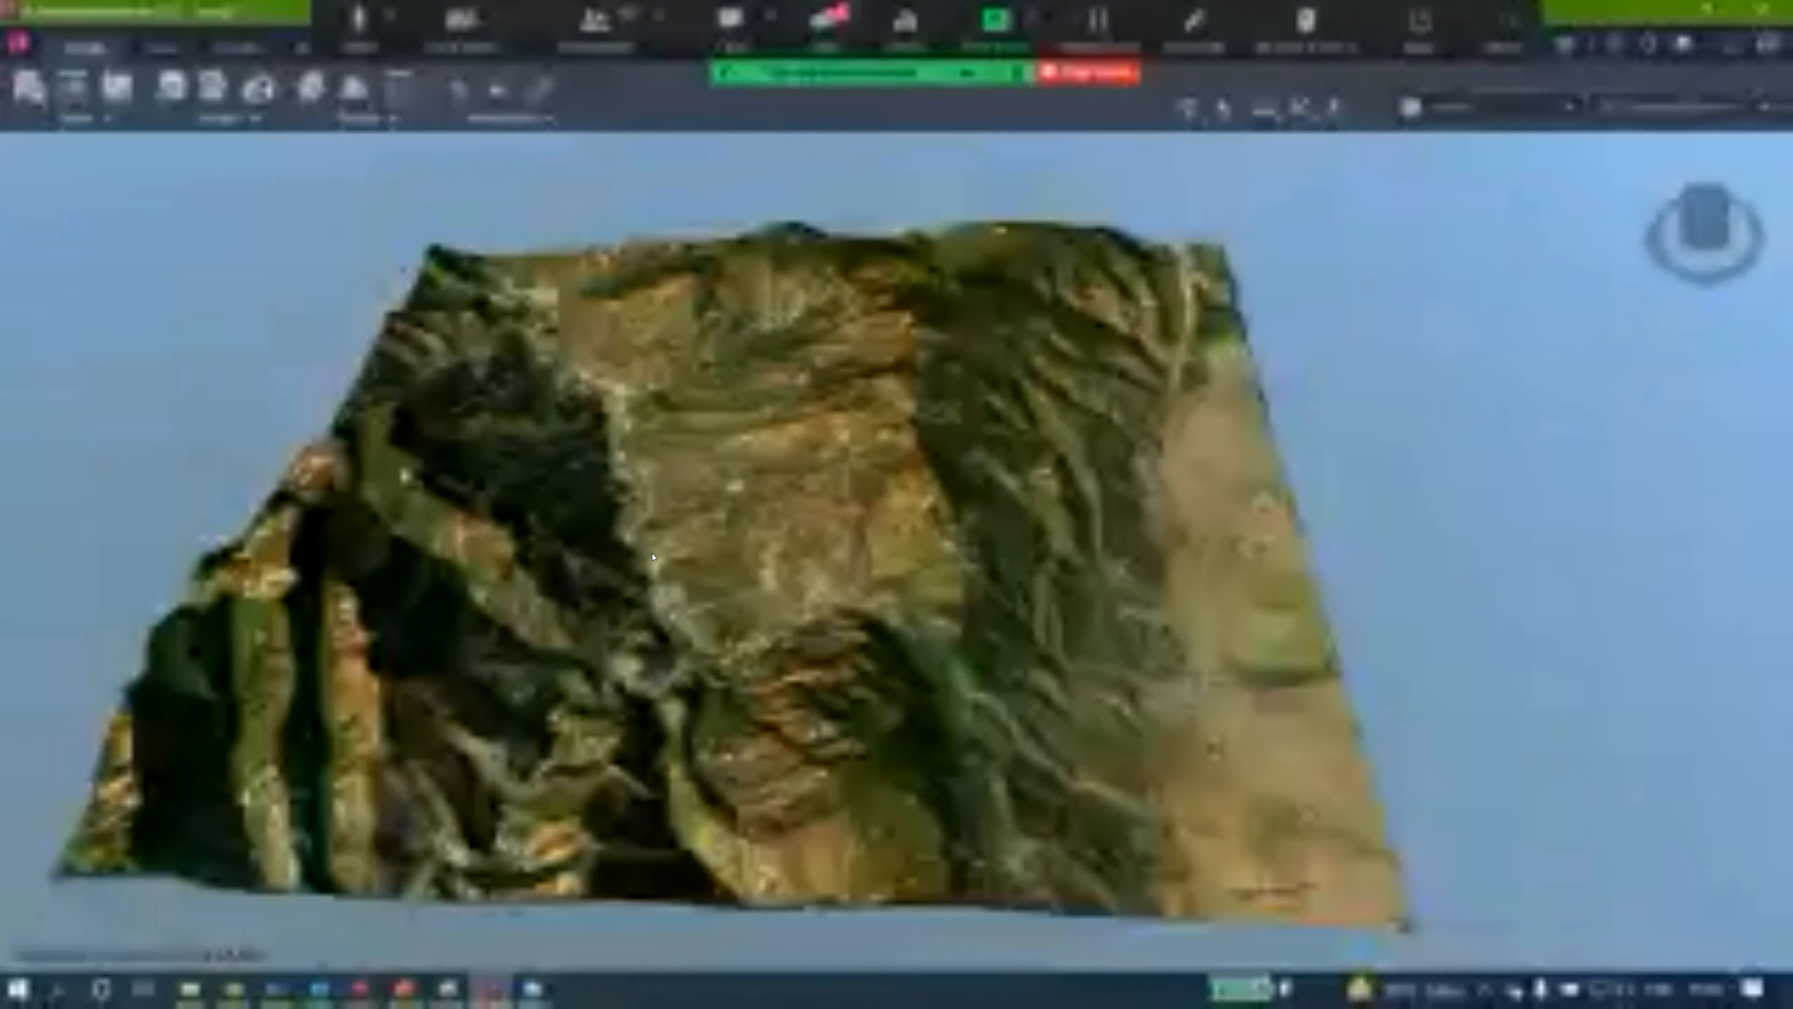
scroll(808, 637, up, 3)
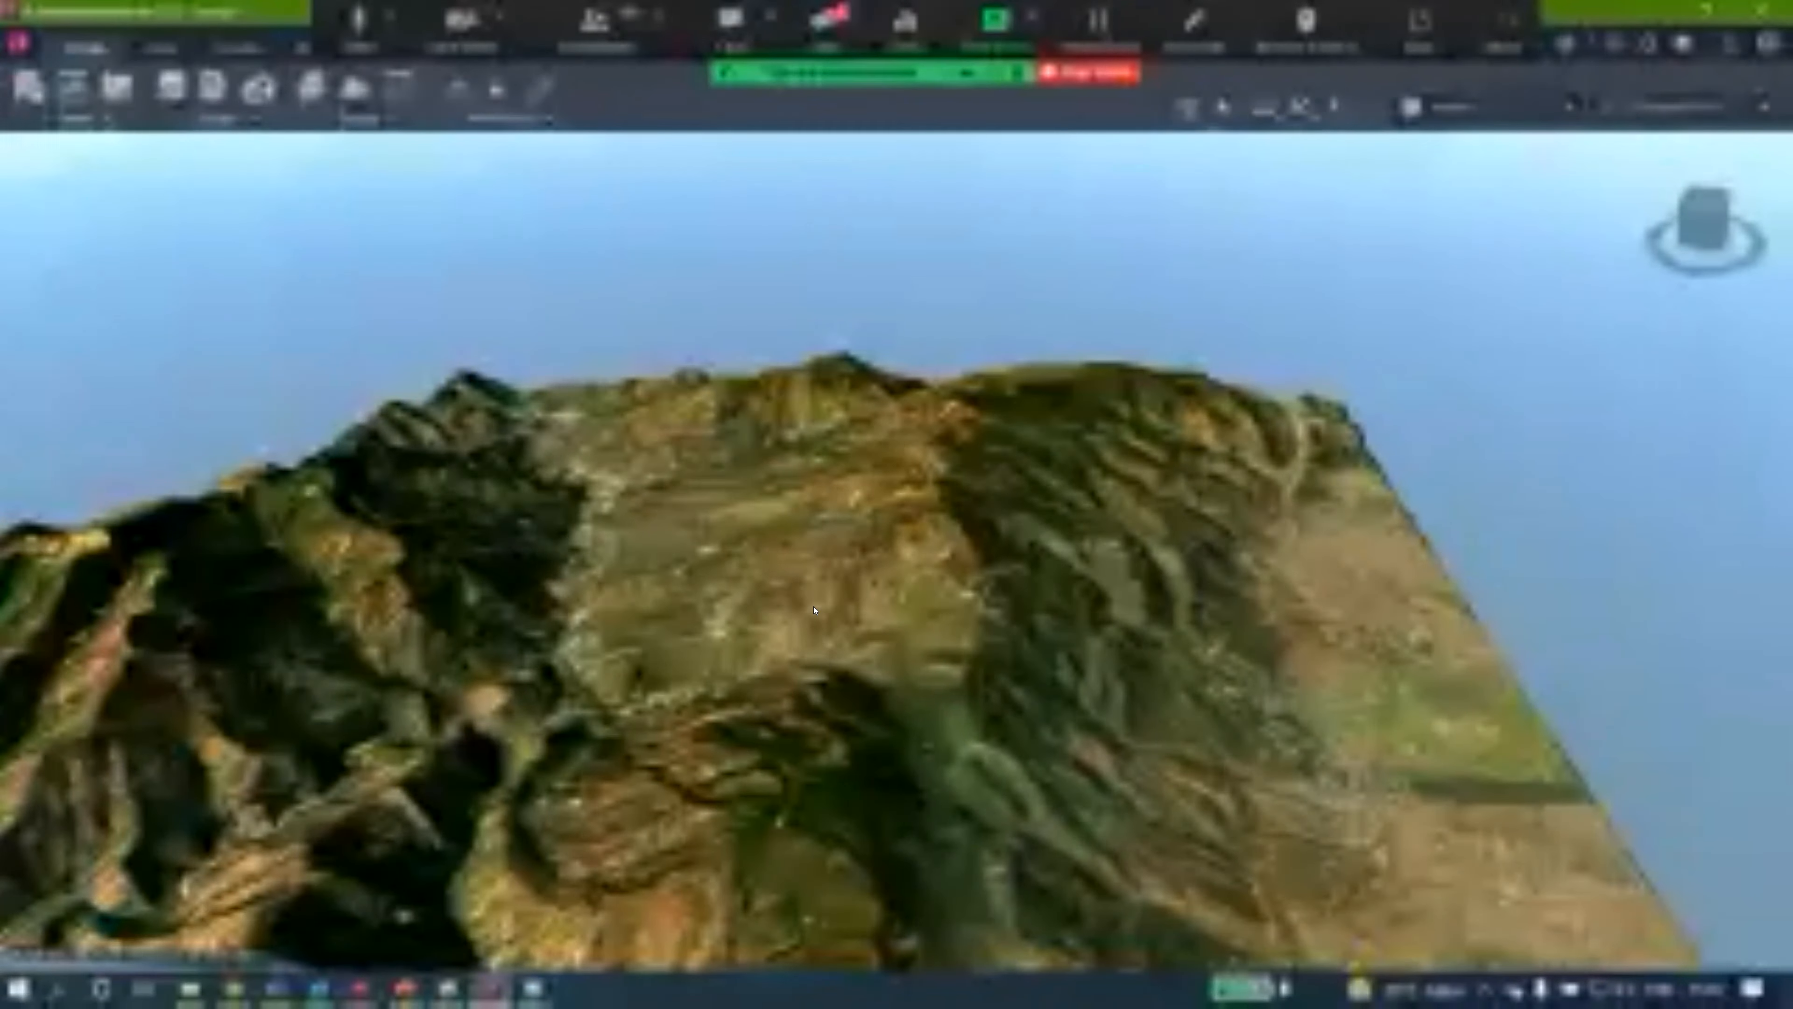
scroll(852, 414, up, 1)
mouse_move(853, 414)
mouse_down()
mouse_move(800, 401)
mouse_move(869, 388)
mouse_up()
drag(1000, 635, 1059, 434)
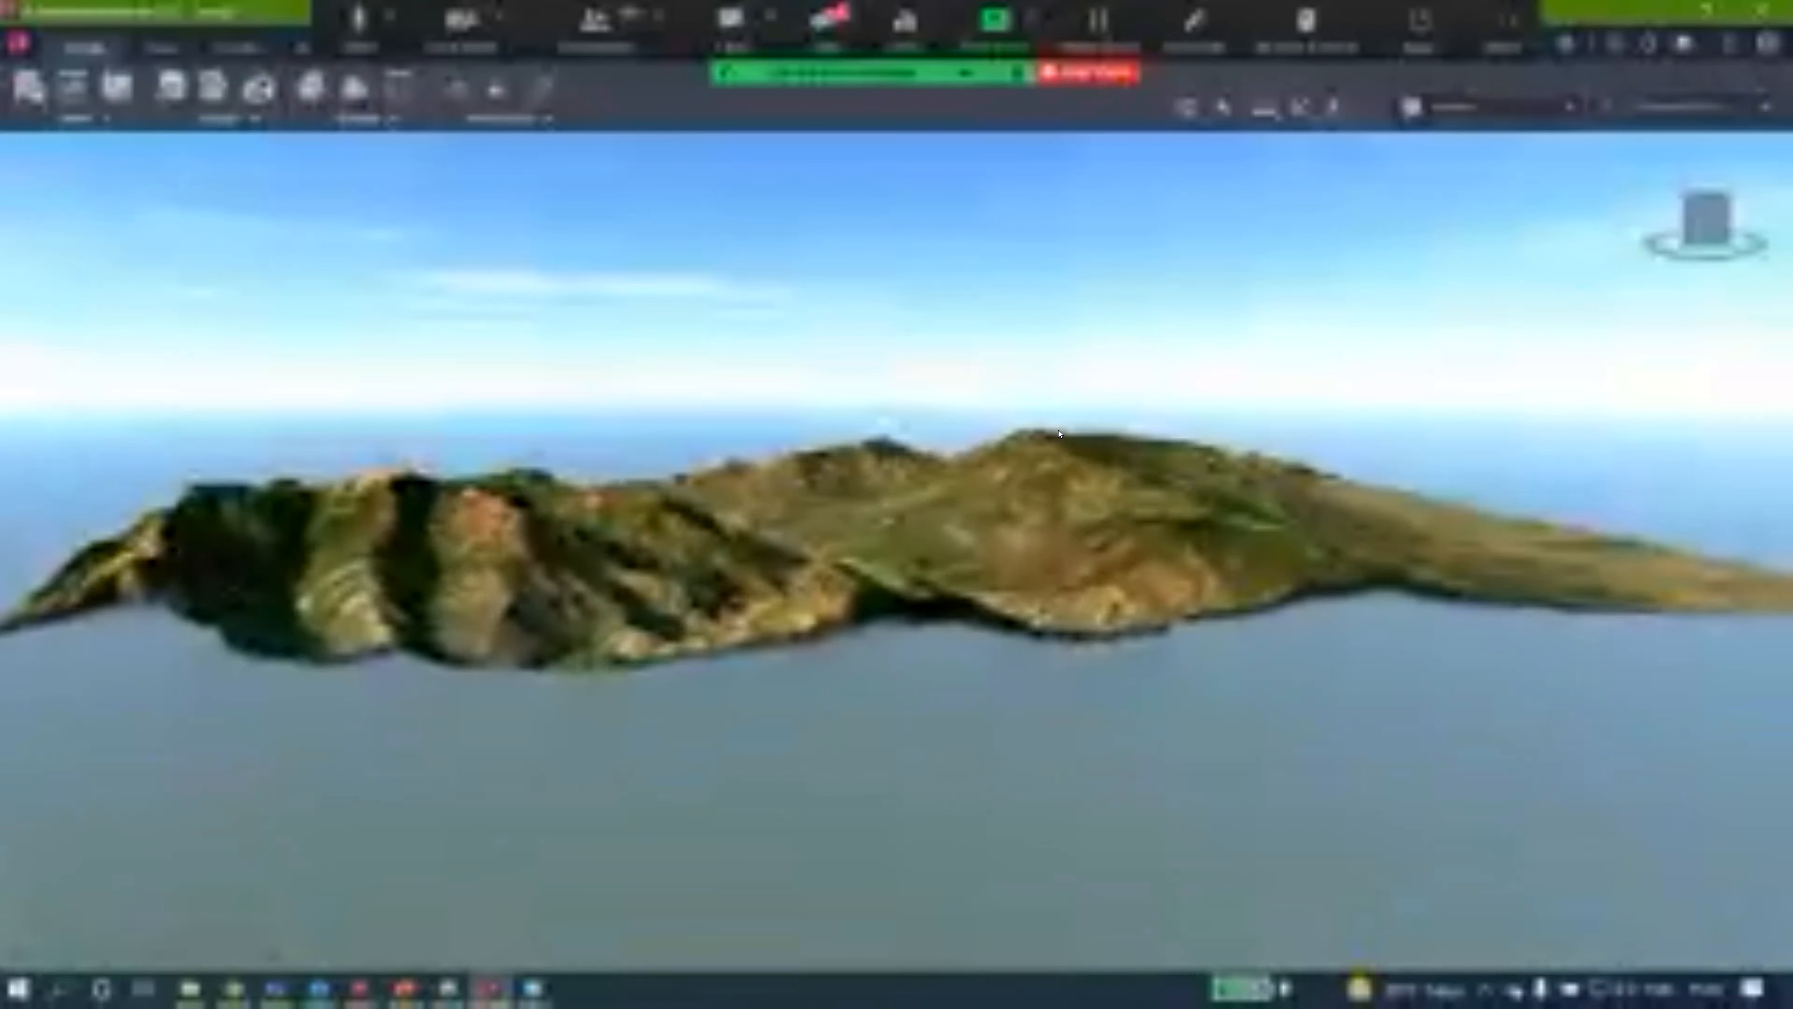
Inspect the winding roads draped over the sampl1 hillsides up close, and return to an overview of the whole terrain.
drag(1259, 554, 1059, 811)
scroll(1368, 856, up, 5)
scroll(1059, 816, down, 5)
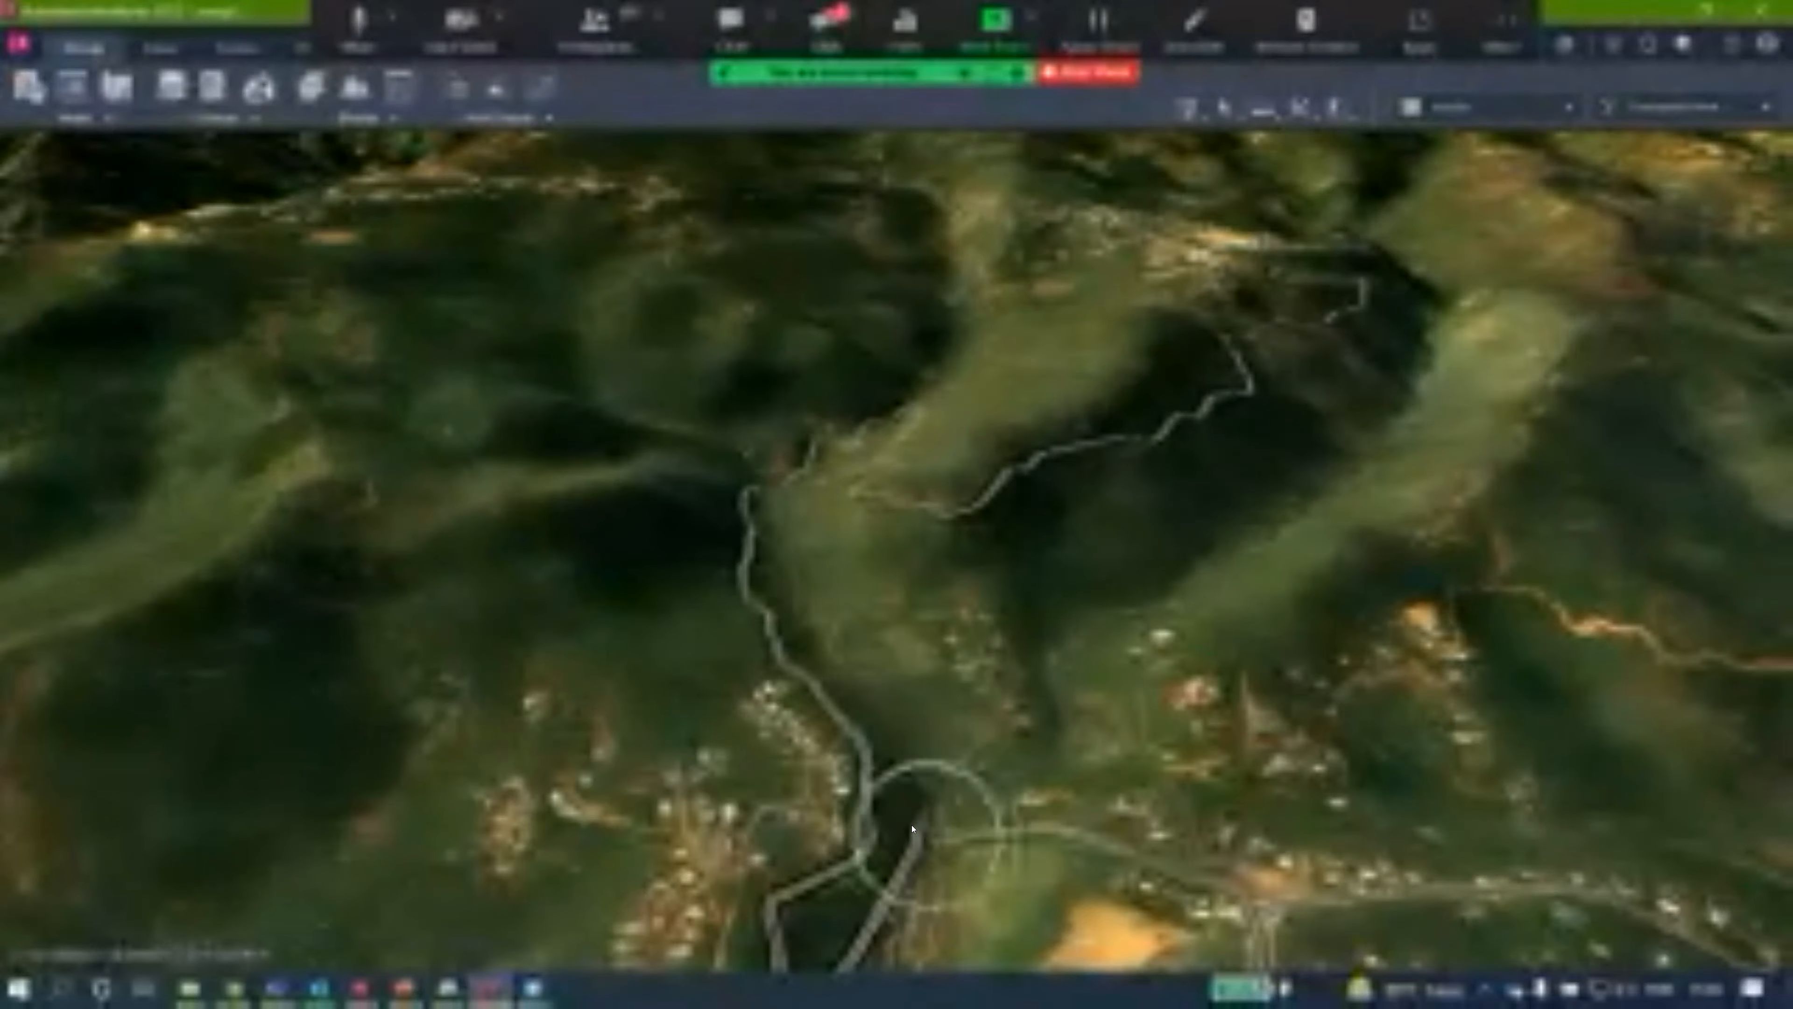
scroll(1211, 554, down, 5)
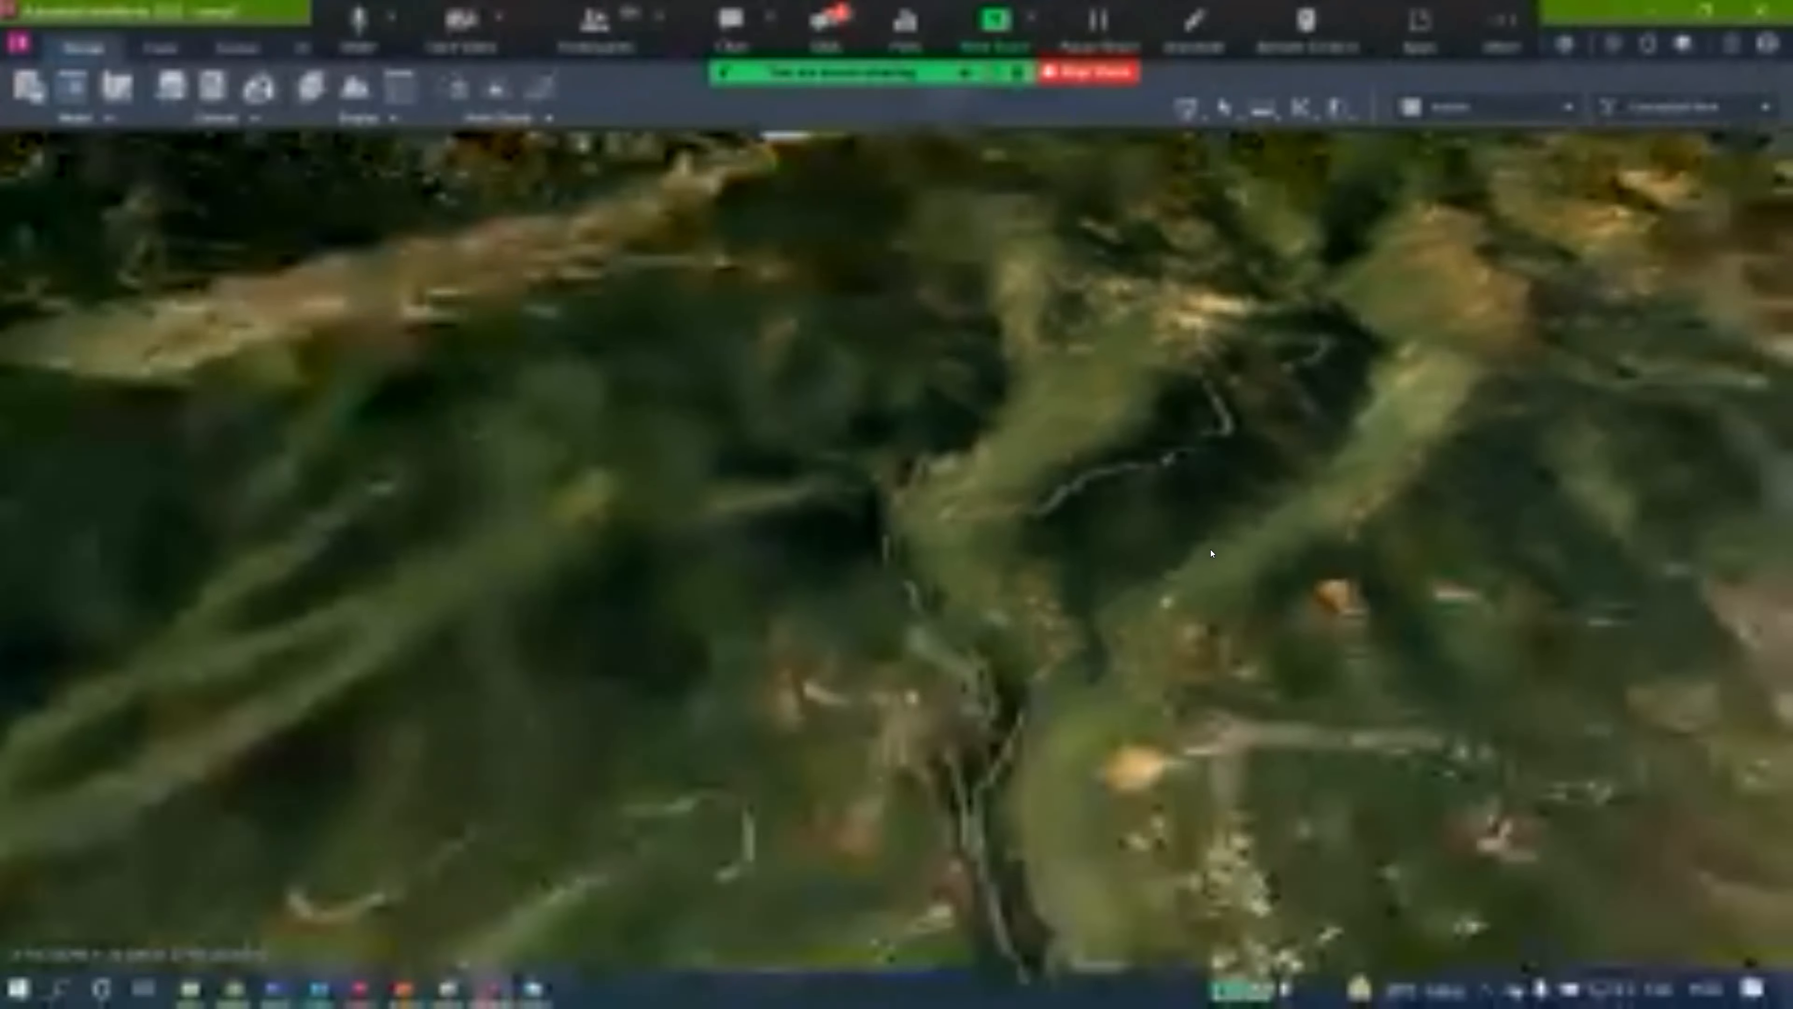
scroll(1058, 568, down, 3)
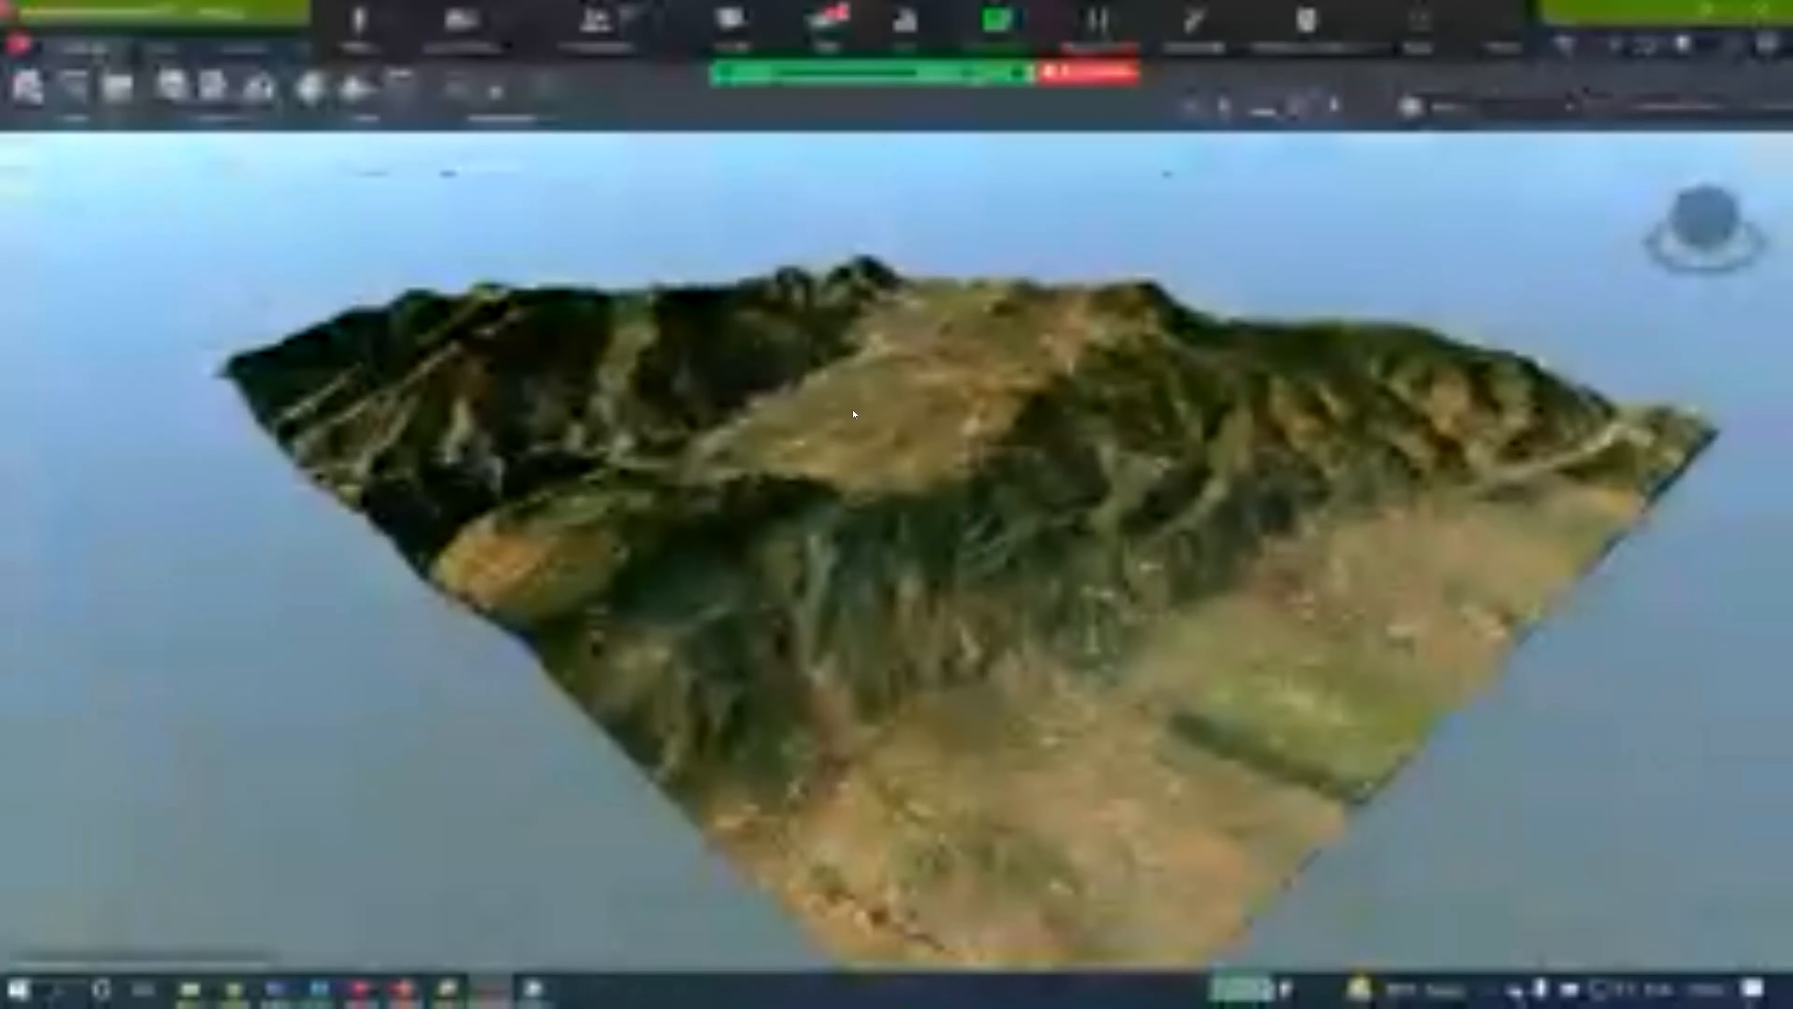
drag(849, 408, 916, 601)
scroll(913, 601, up, 1)
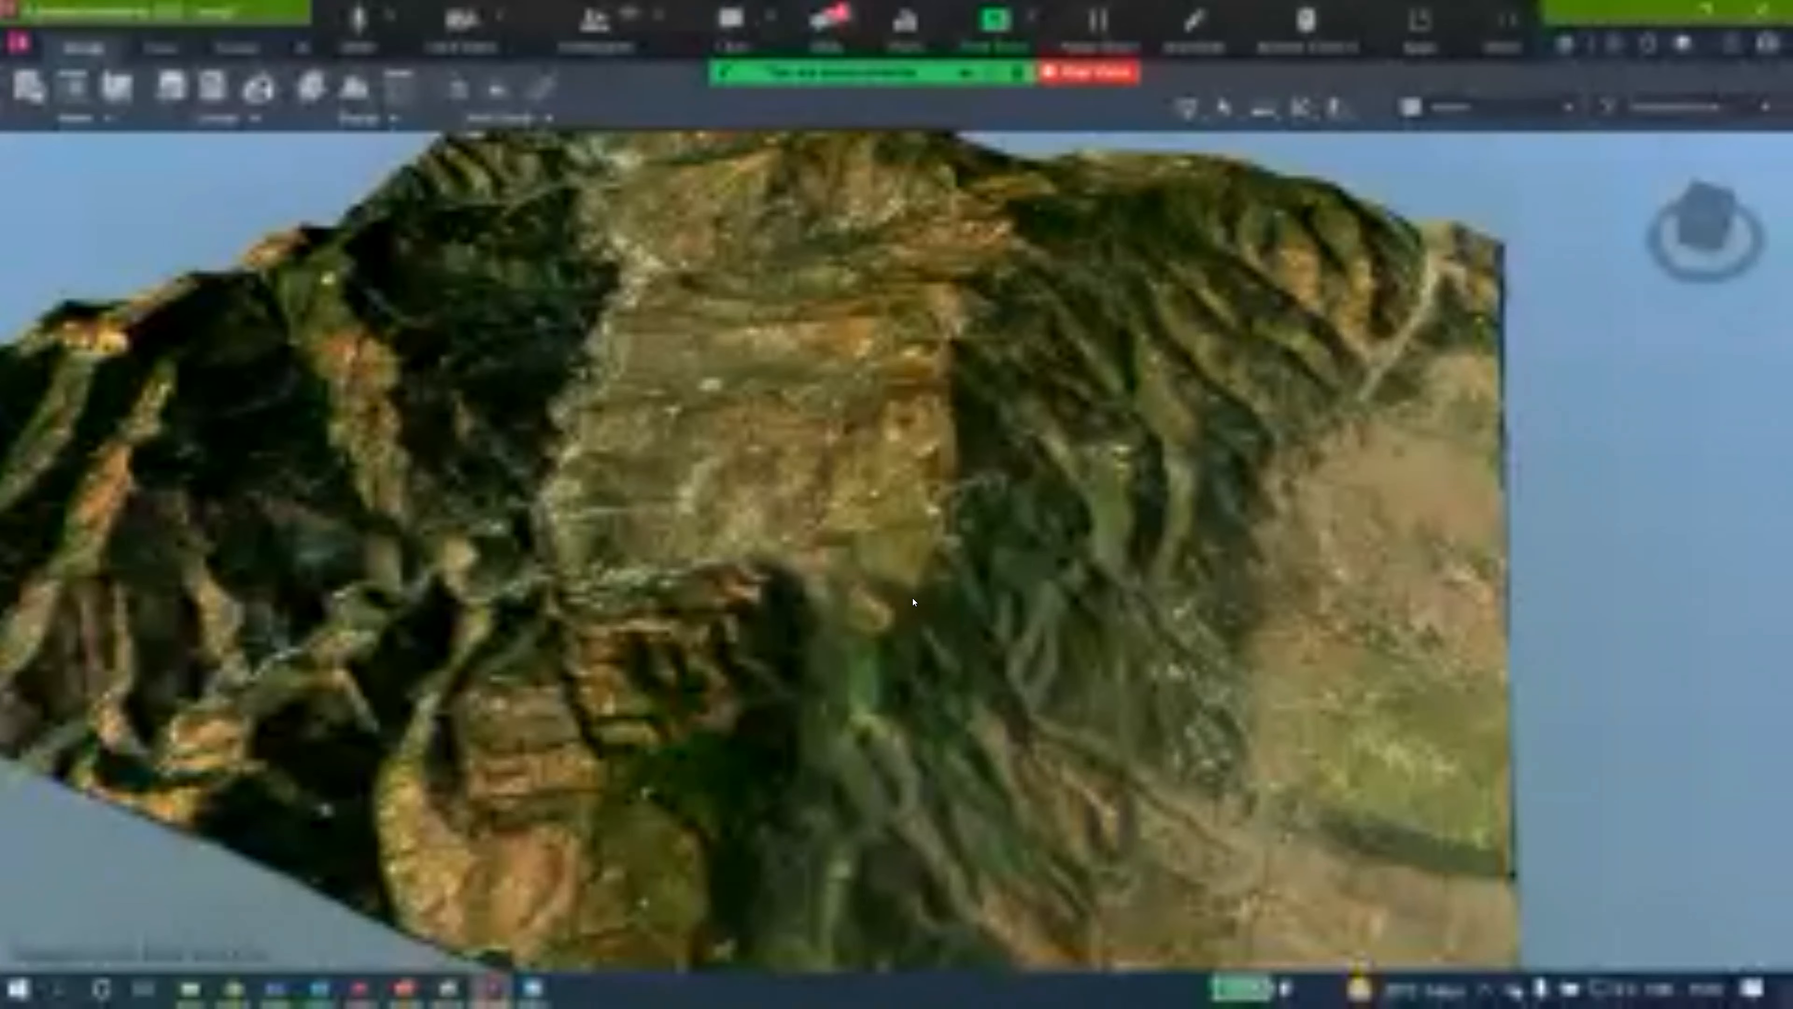
scroll(788, 644, down, 5)
drag(787, 645, 930, 634)
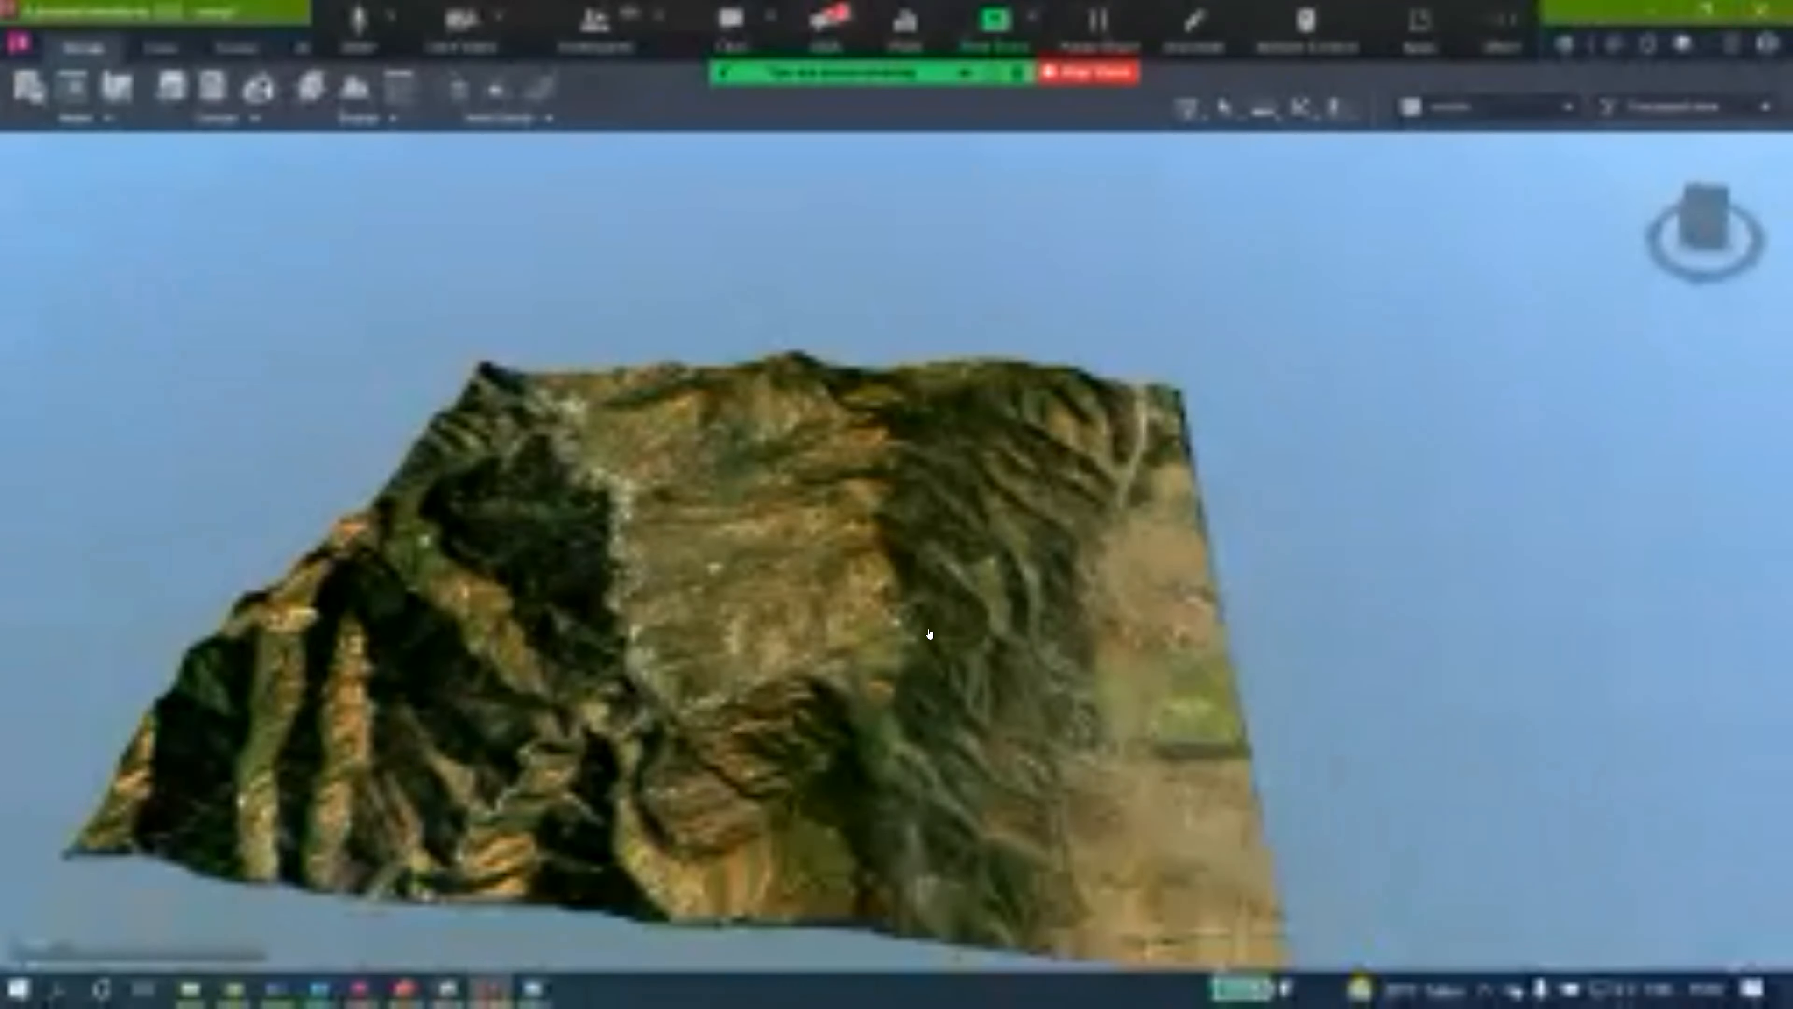
Display the sampl1 model in Engineering View and inspect the contour lines across its terrain at close range.
click(1664, 107)
click(1690, 163)
click(1687, 108)
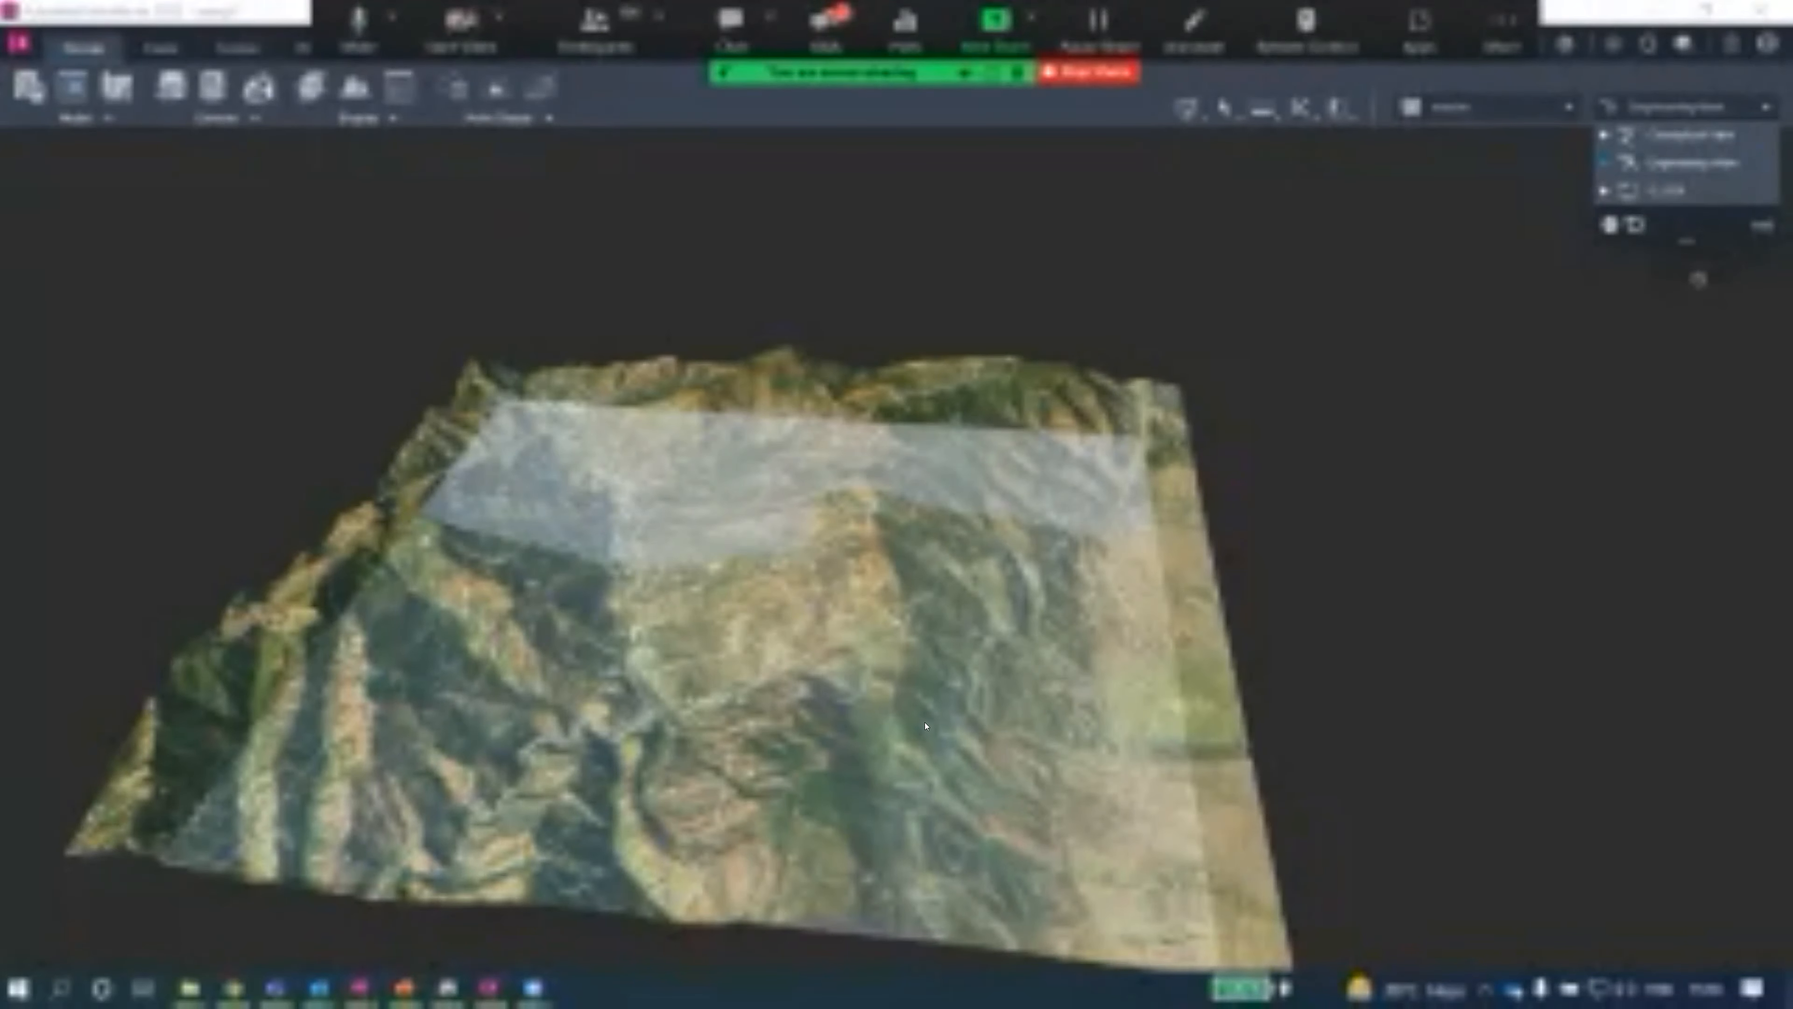
drag(897, 811, 852, 691)
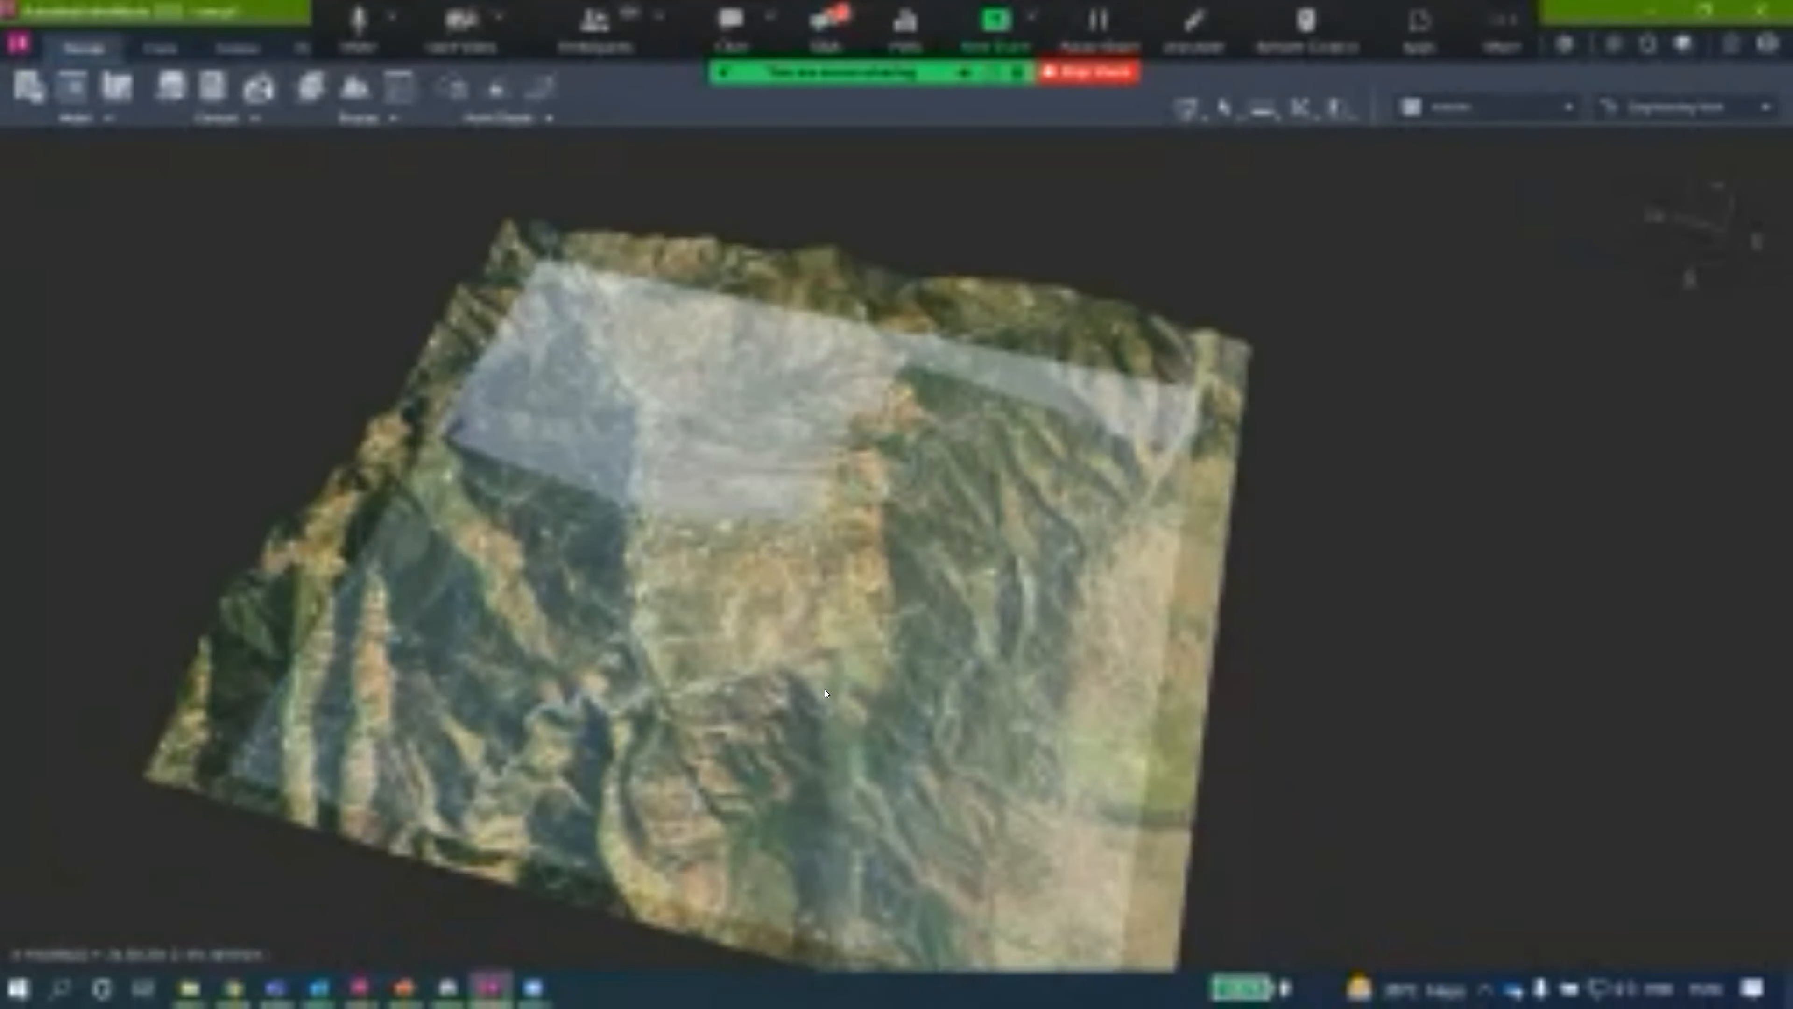
scroll(853, 691, up, 2)
scroll(852, 691, up, 5)
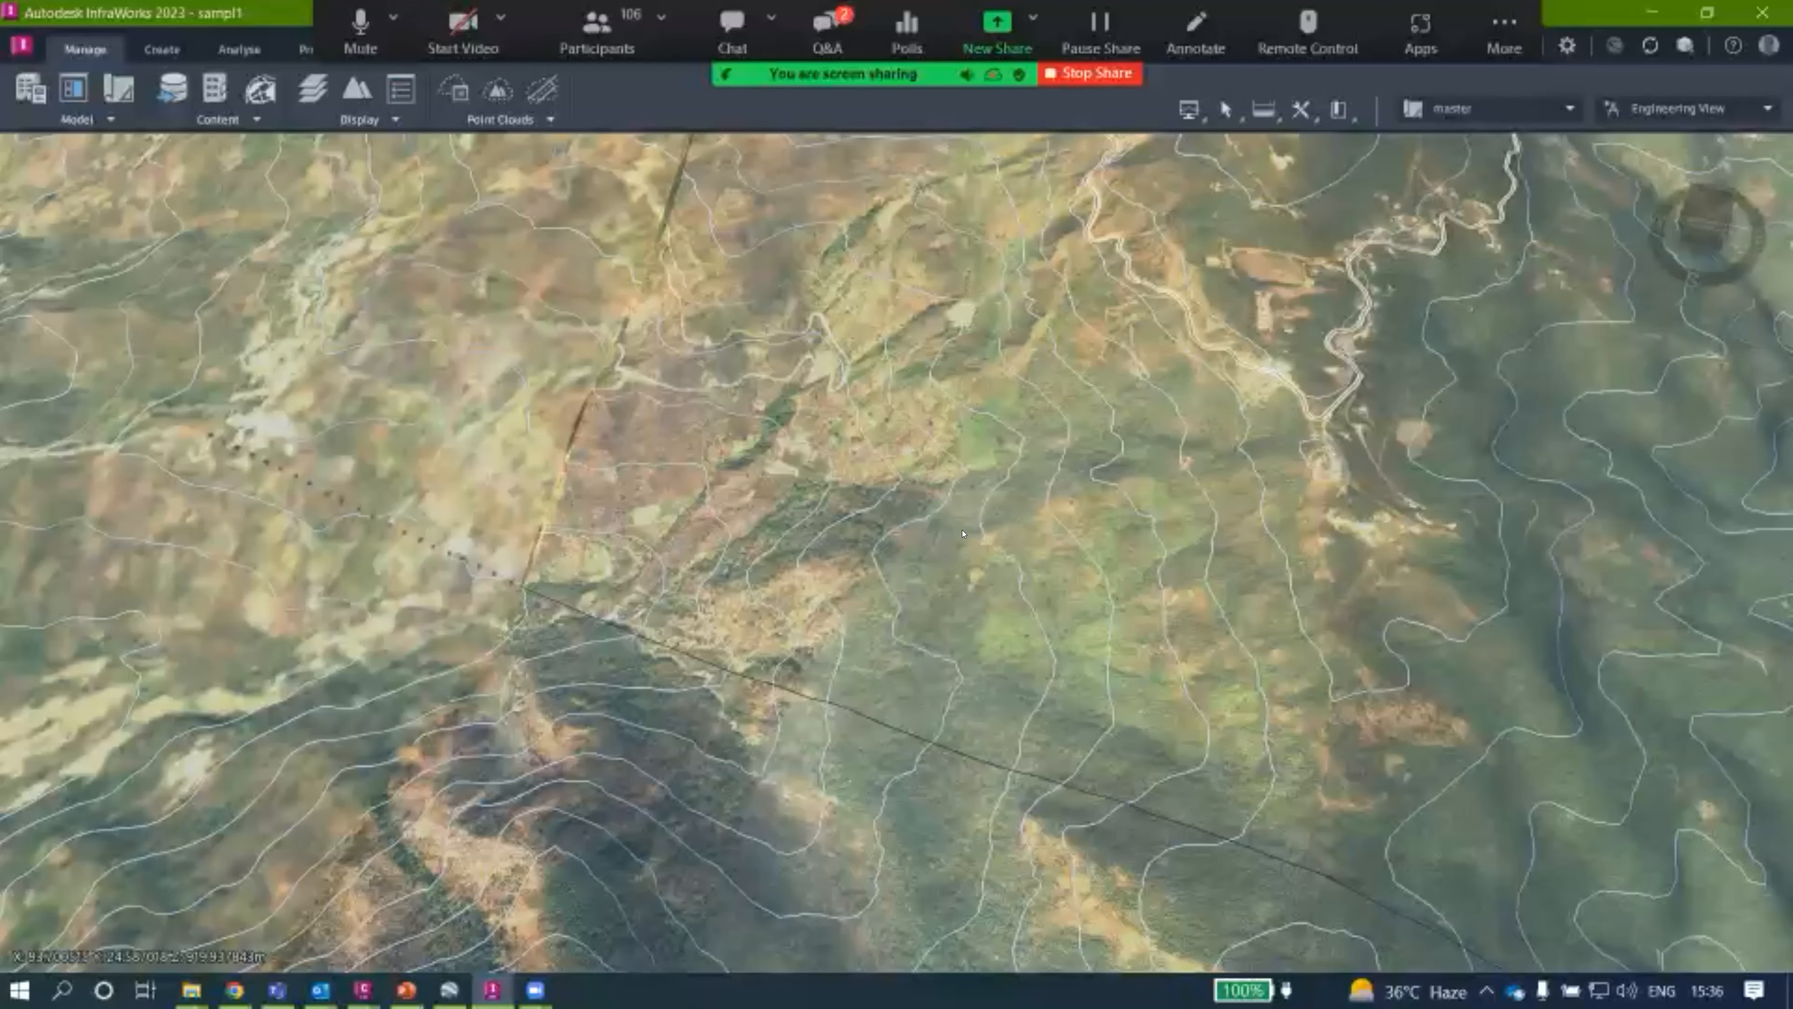
drag(962, 533, 903, 408)
drag(961, 232, 959, 208)
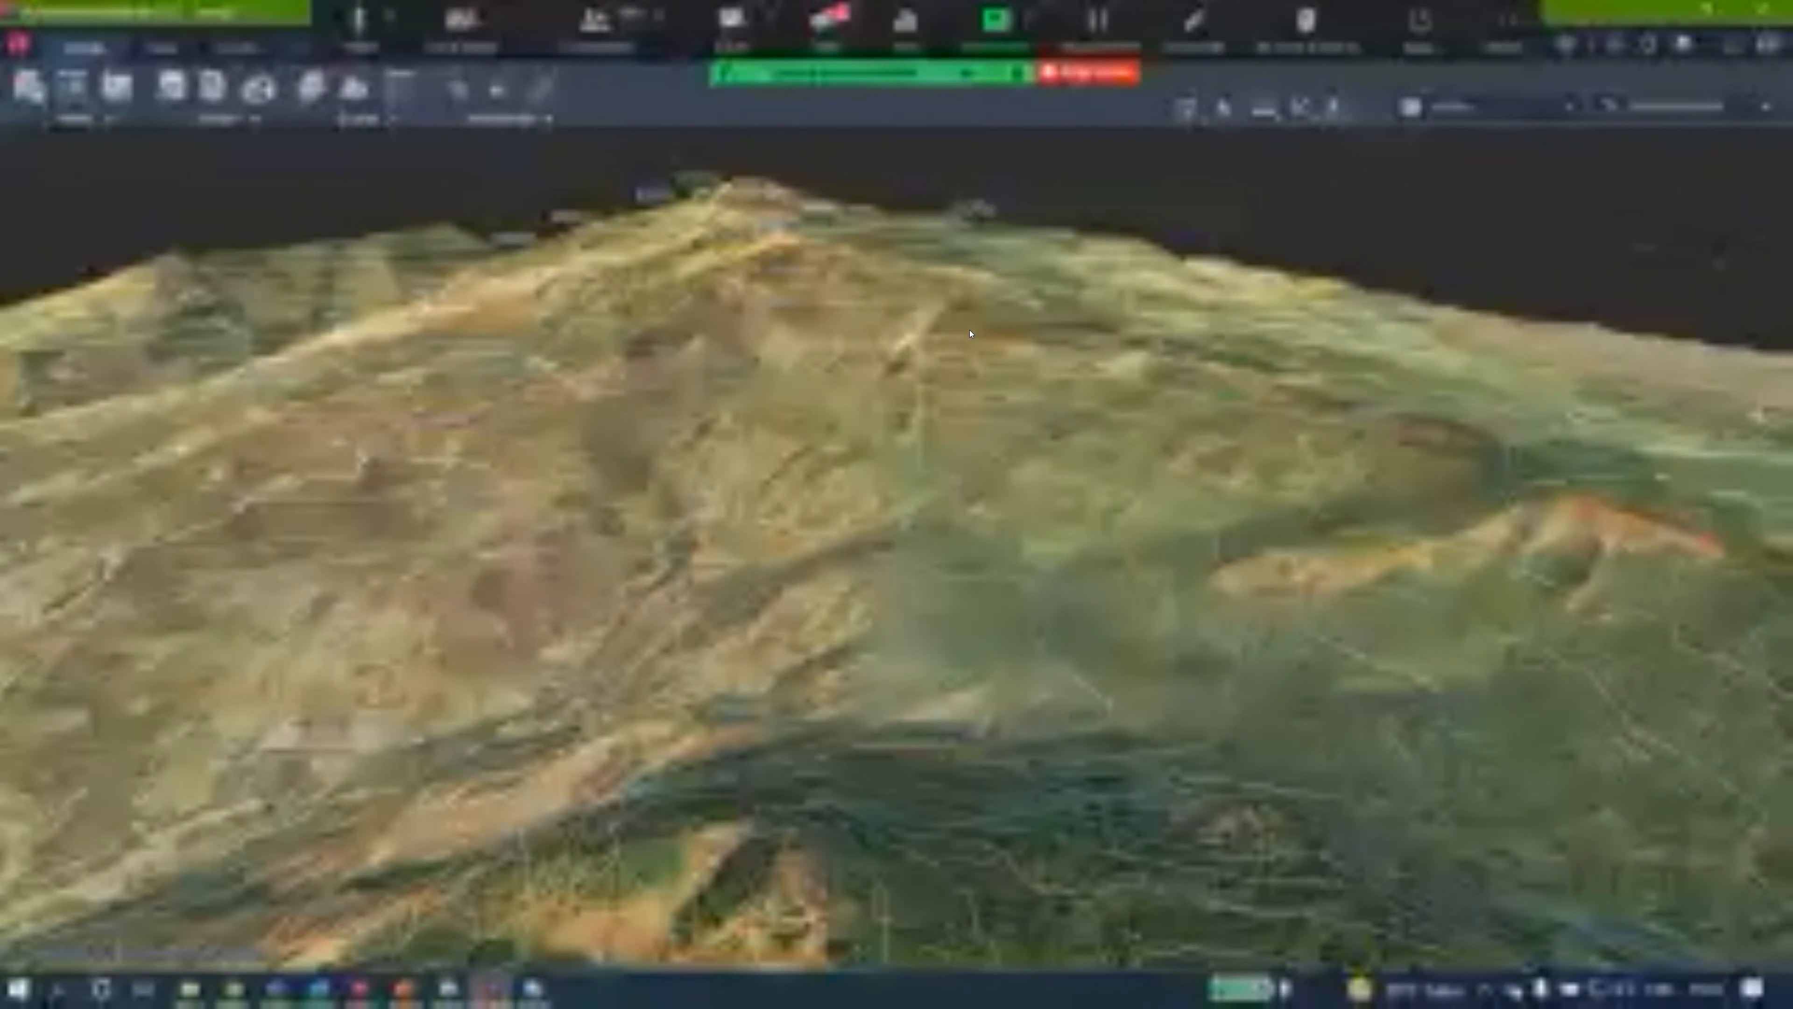
Examine the contour elevation labels along the sampl1 ridges and valley, ending with an overview of the full terrain.
scroll(970, 334, down, 3)
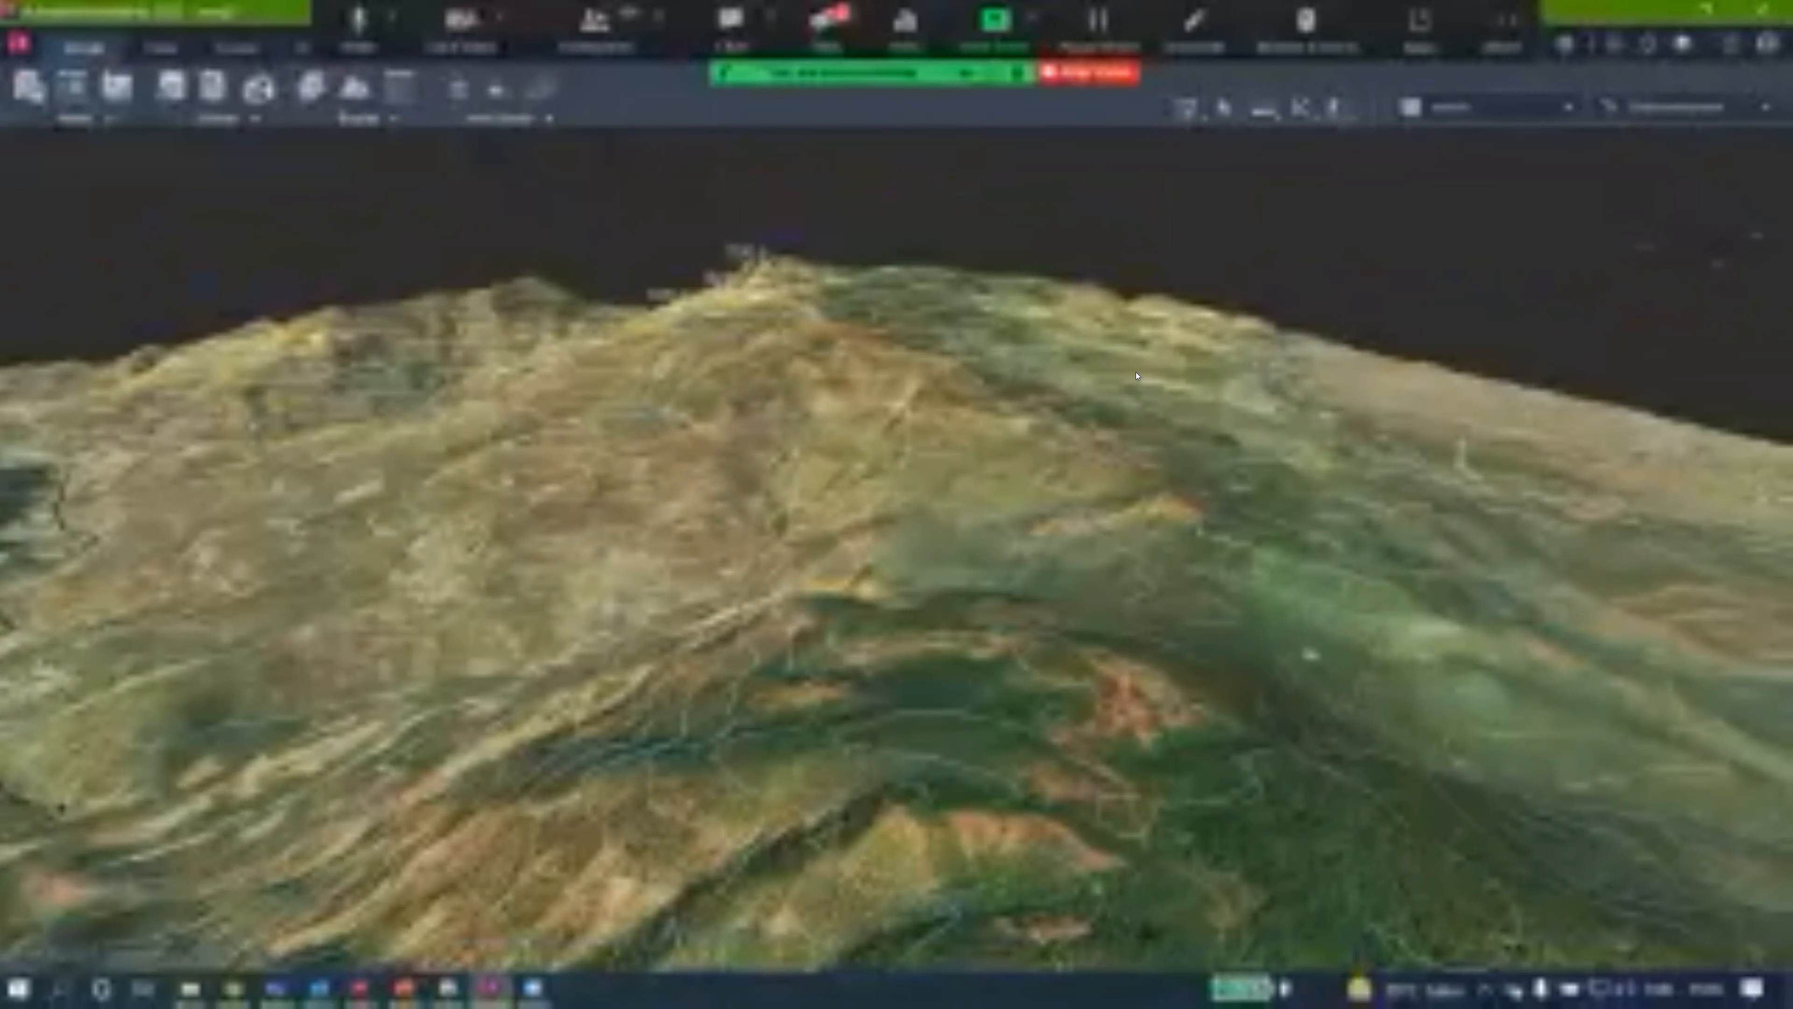
drag(1136, 376, 372, 496)
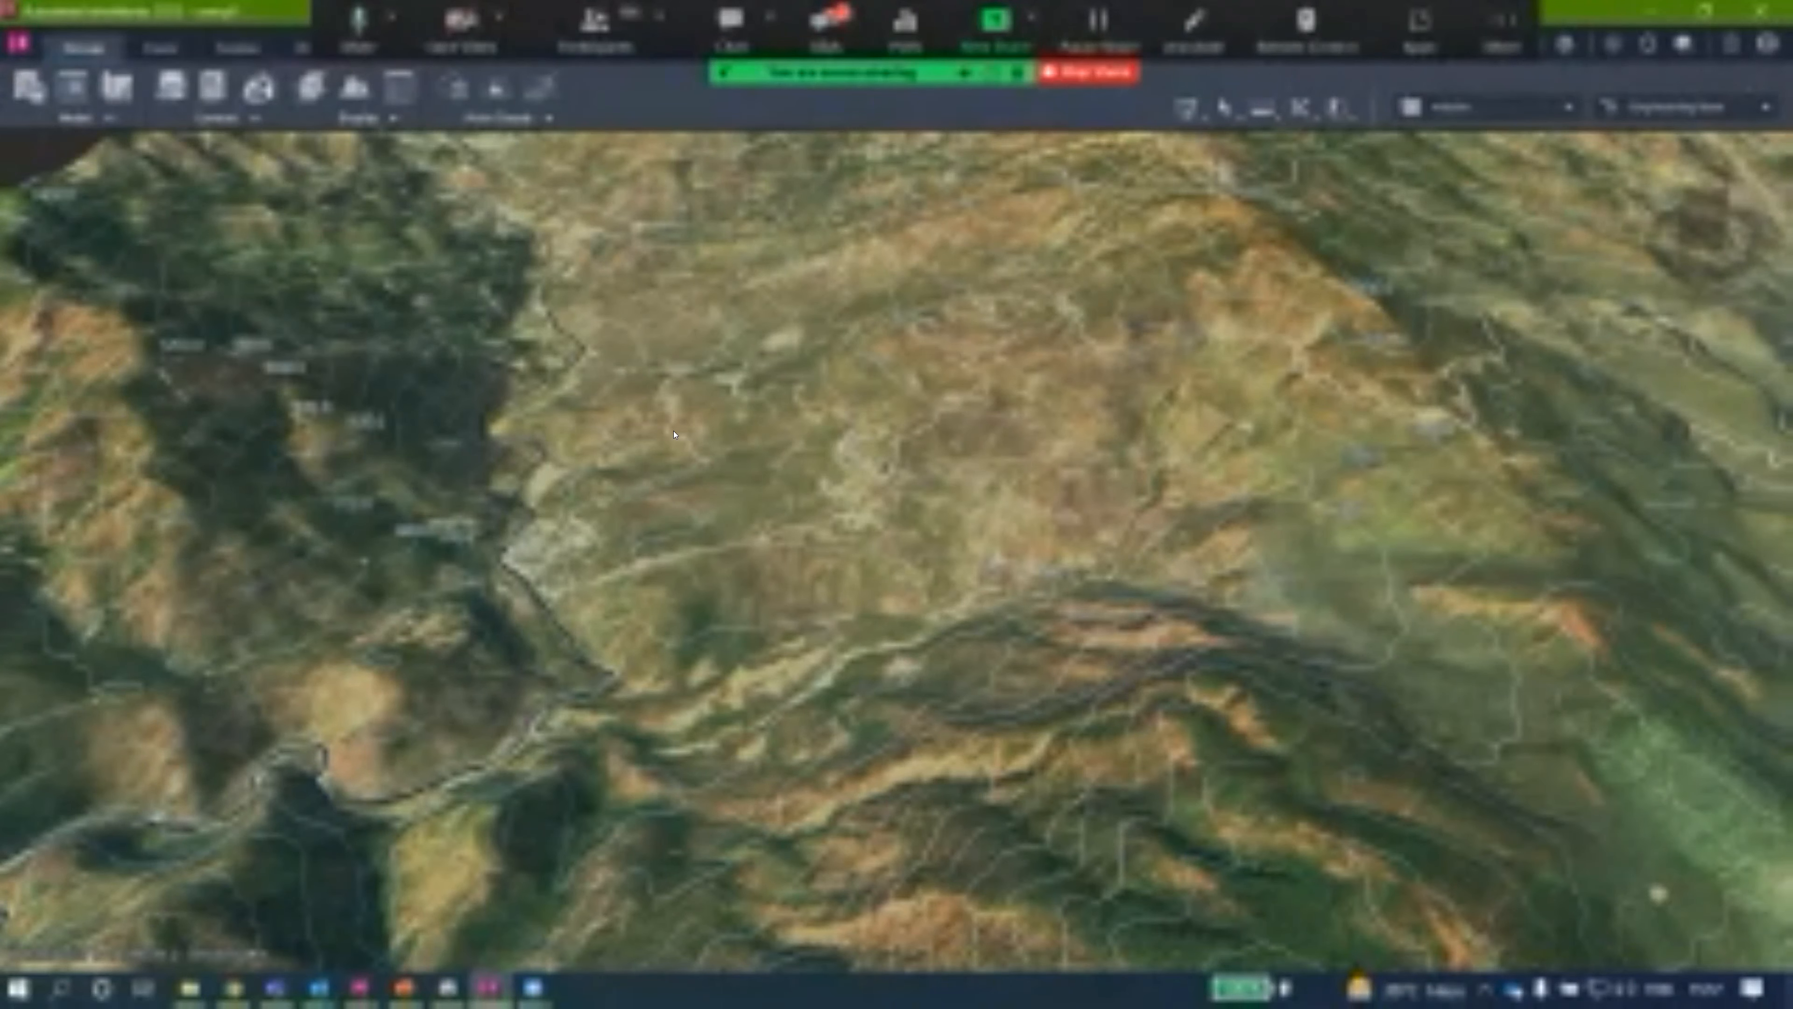
scroll(874, 380, down, 3)
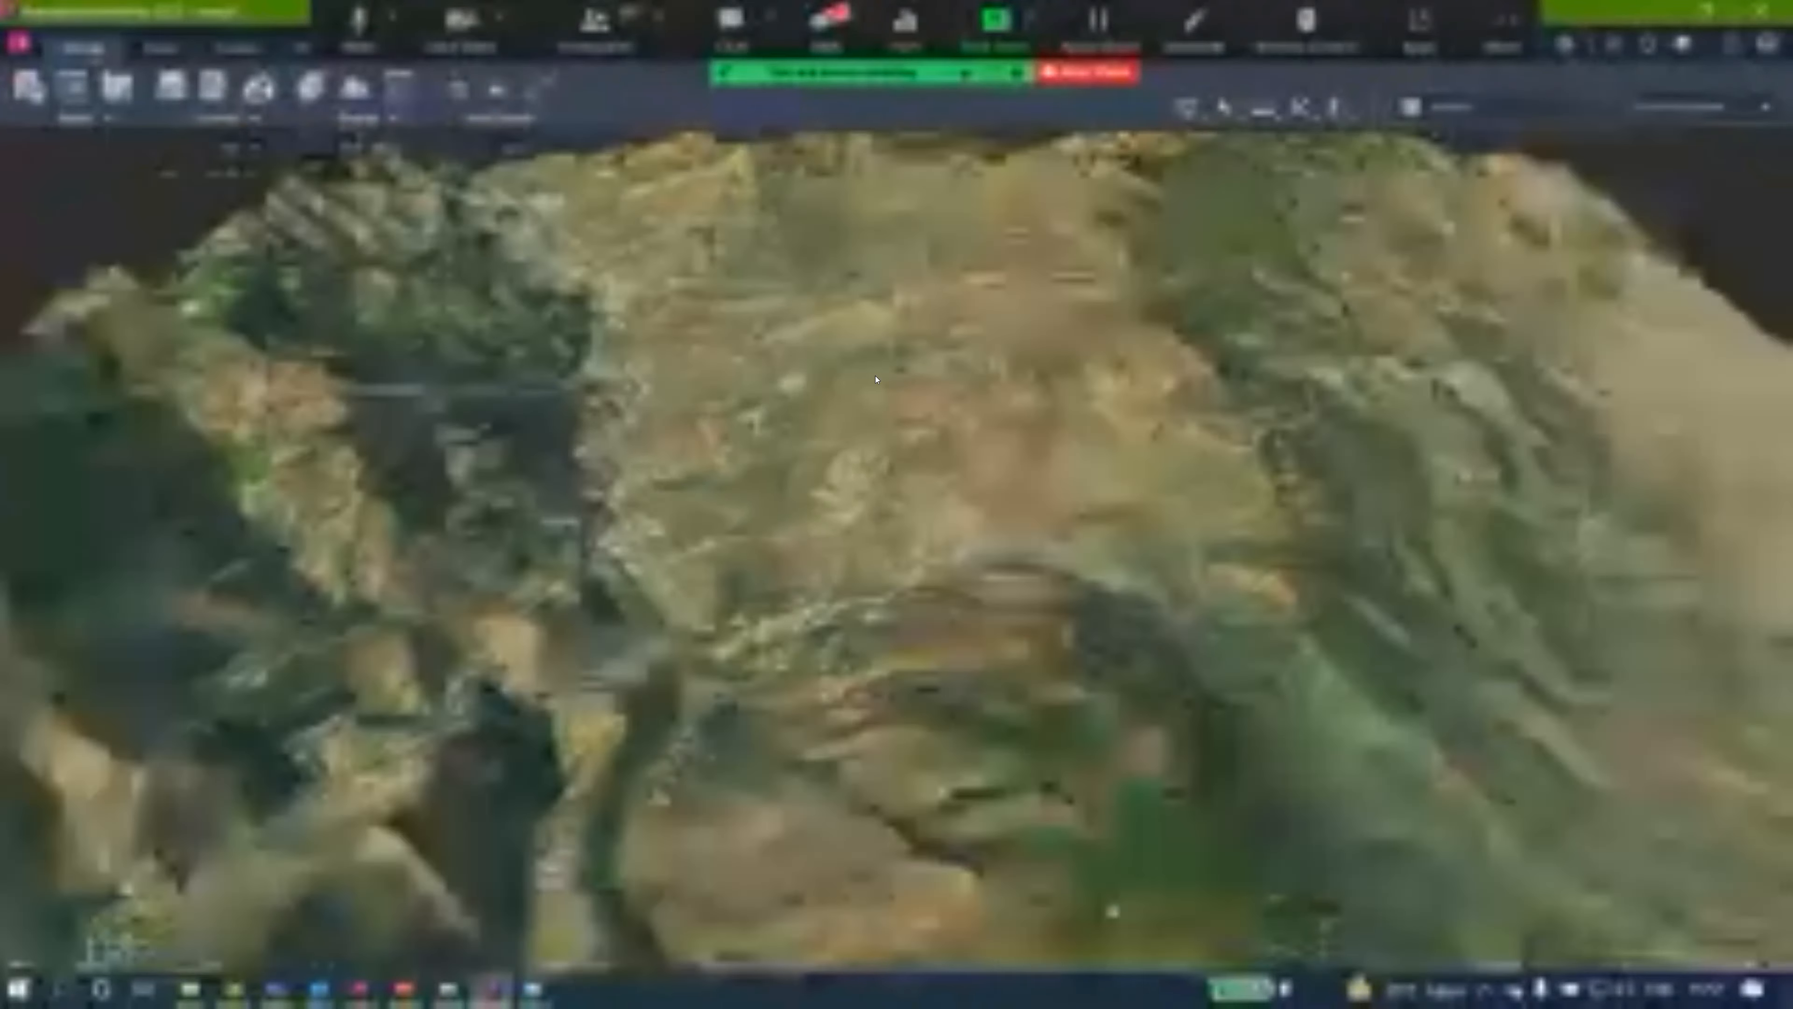
scroll(874, 380, down, 3)
drag(960, 528, 1031, 602)
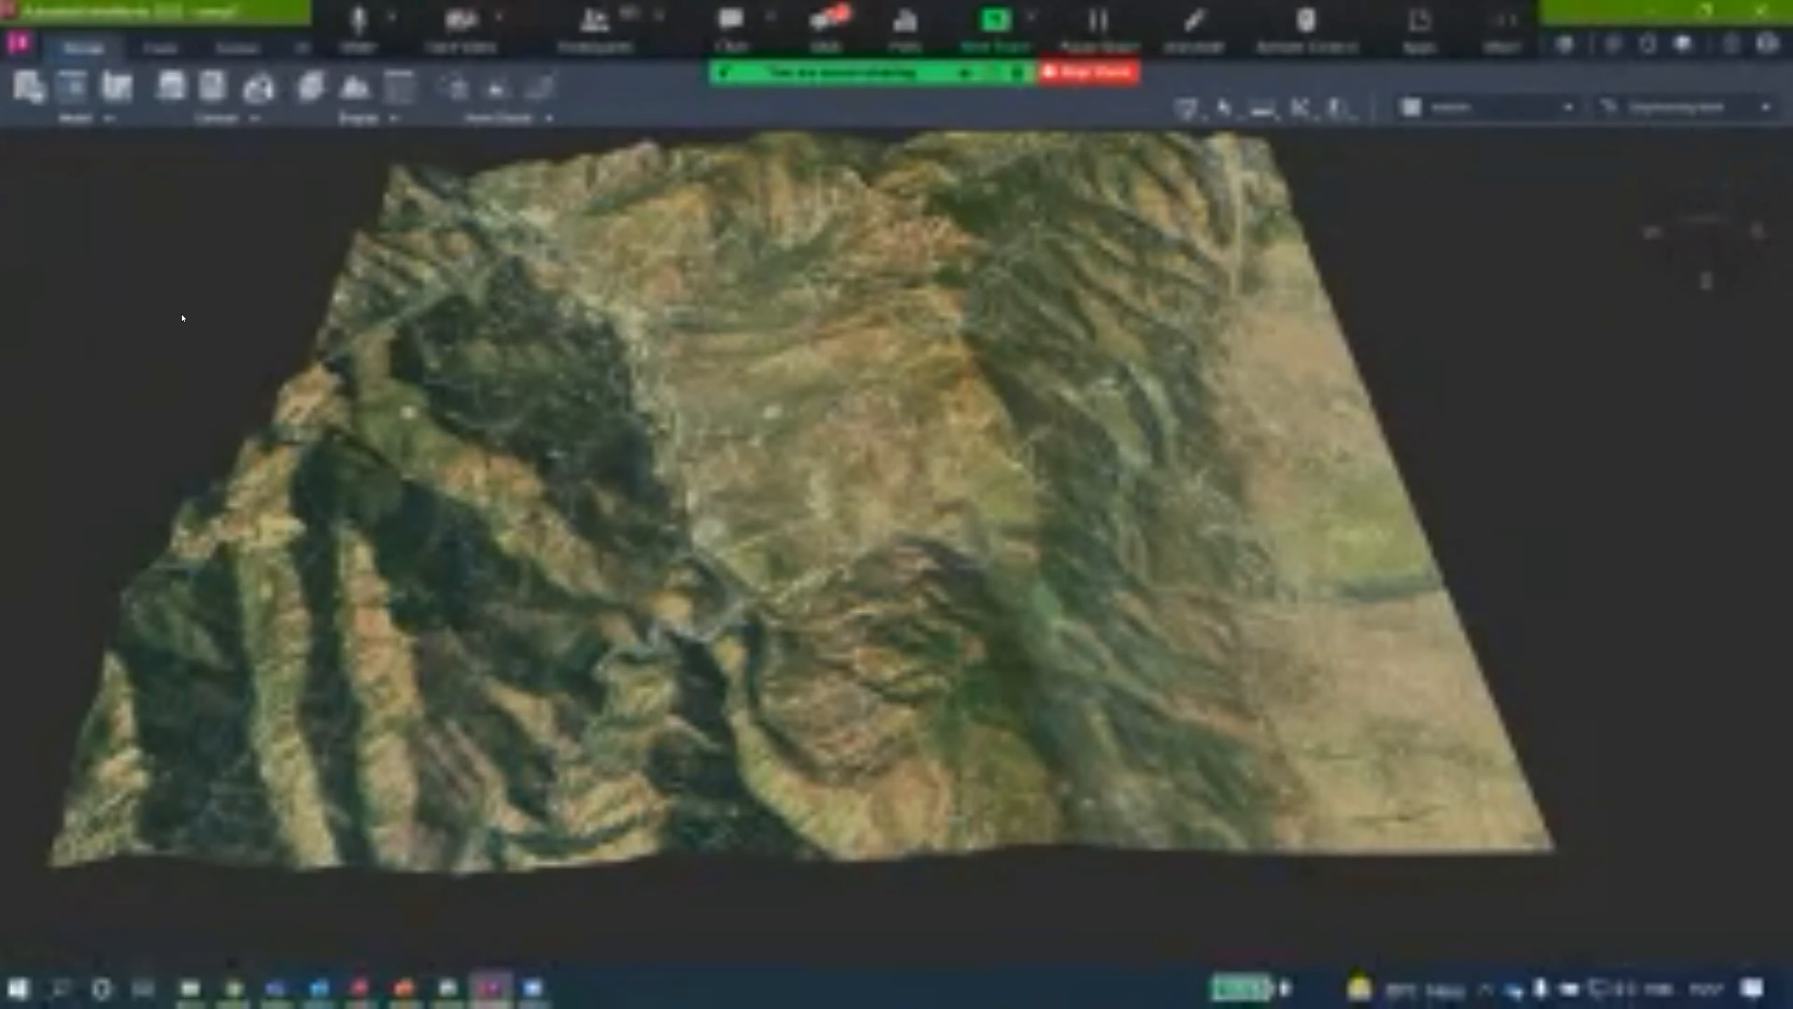
Open the Navi mumbai model in Engineering View and inspect its roads, buildings, water areas and contours.
click(18, 43)
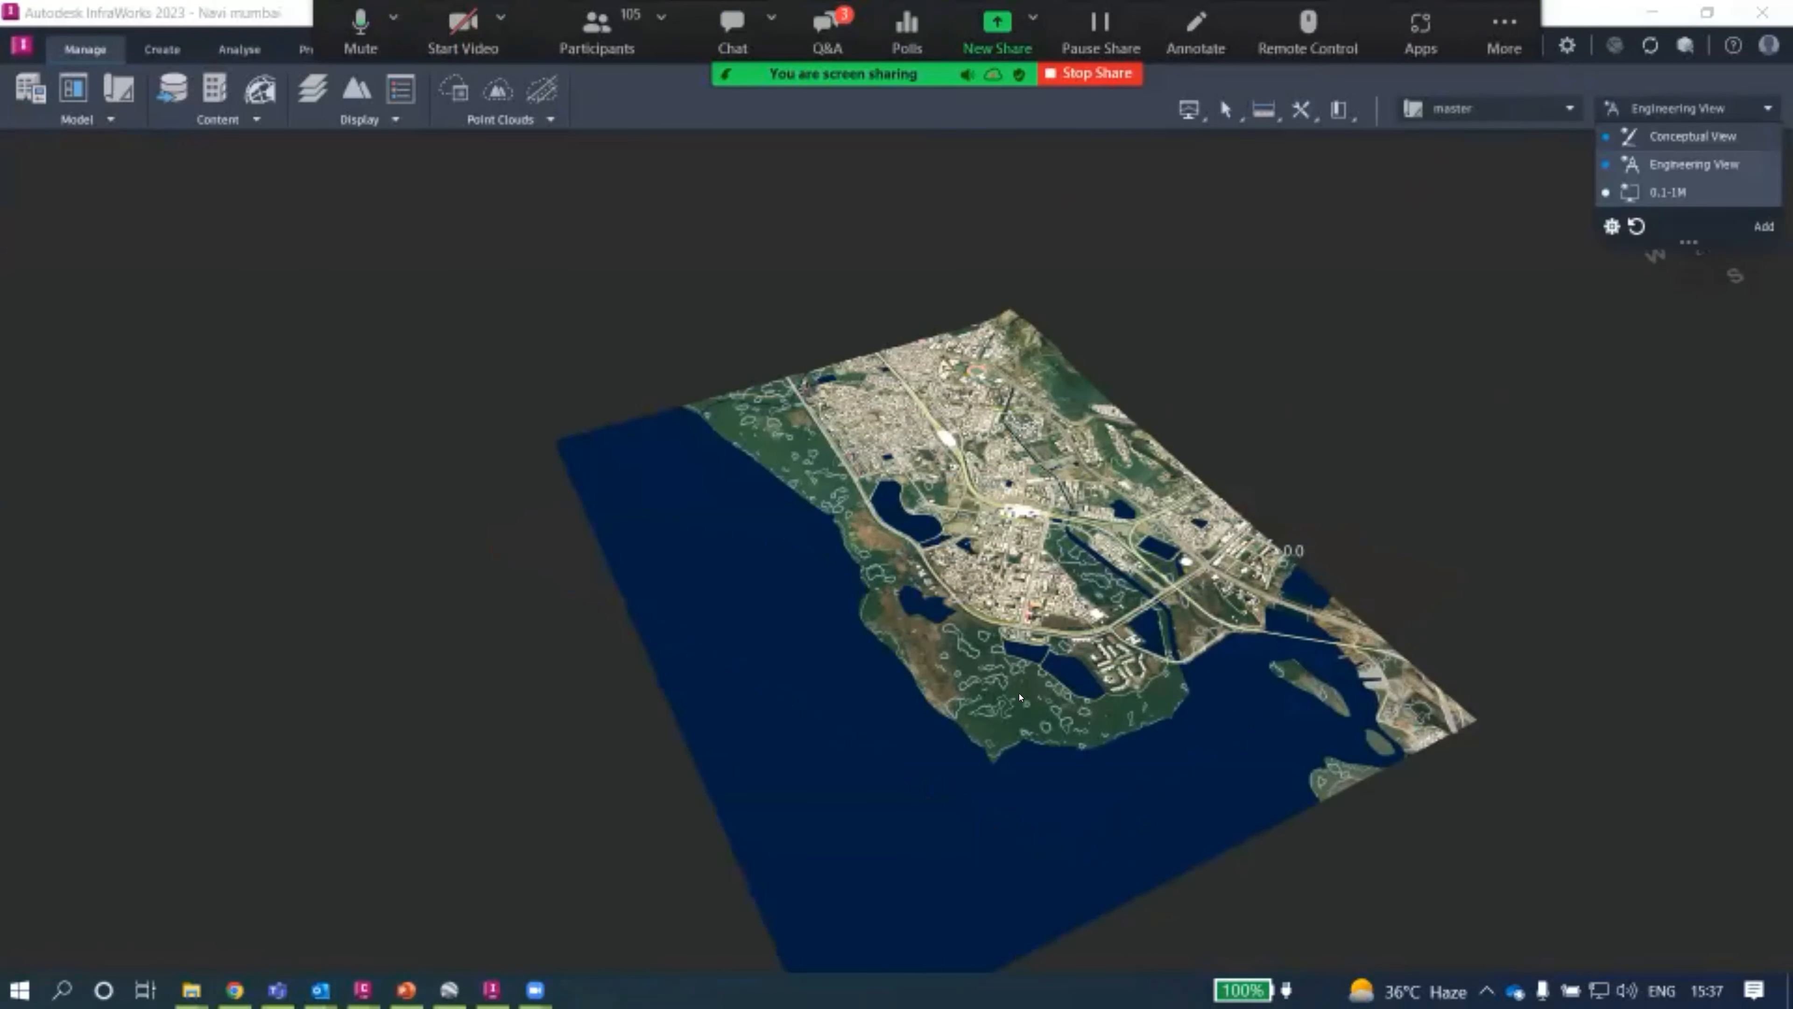
click(960, 631)
drag(960, 631, 929, 738)
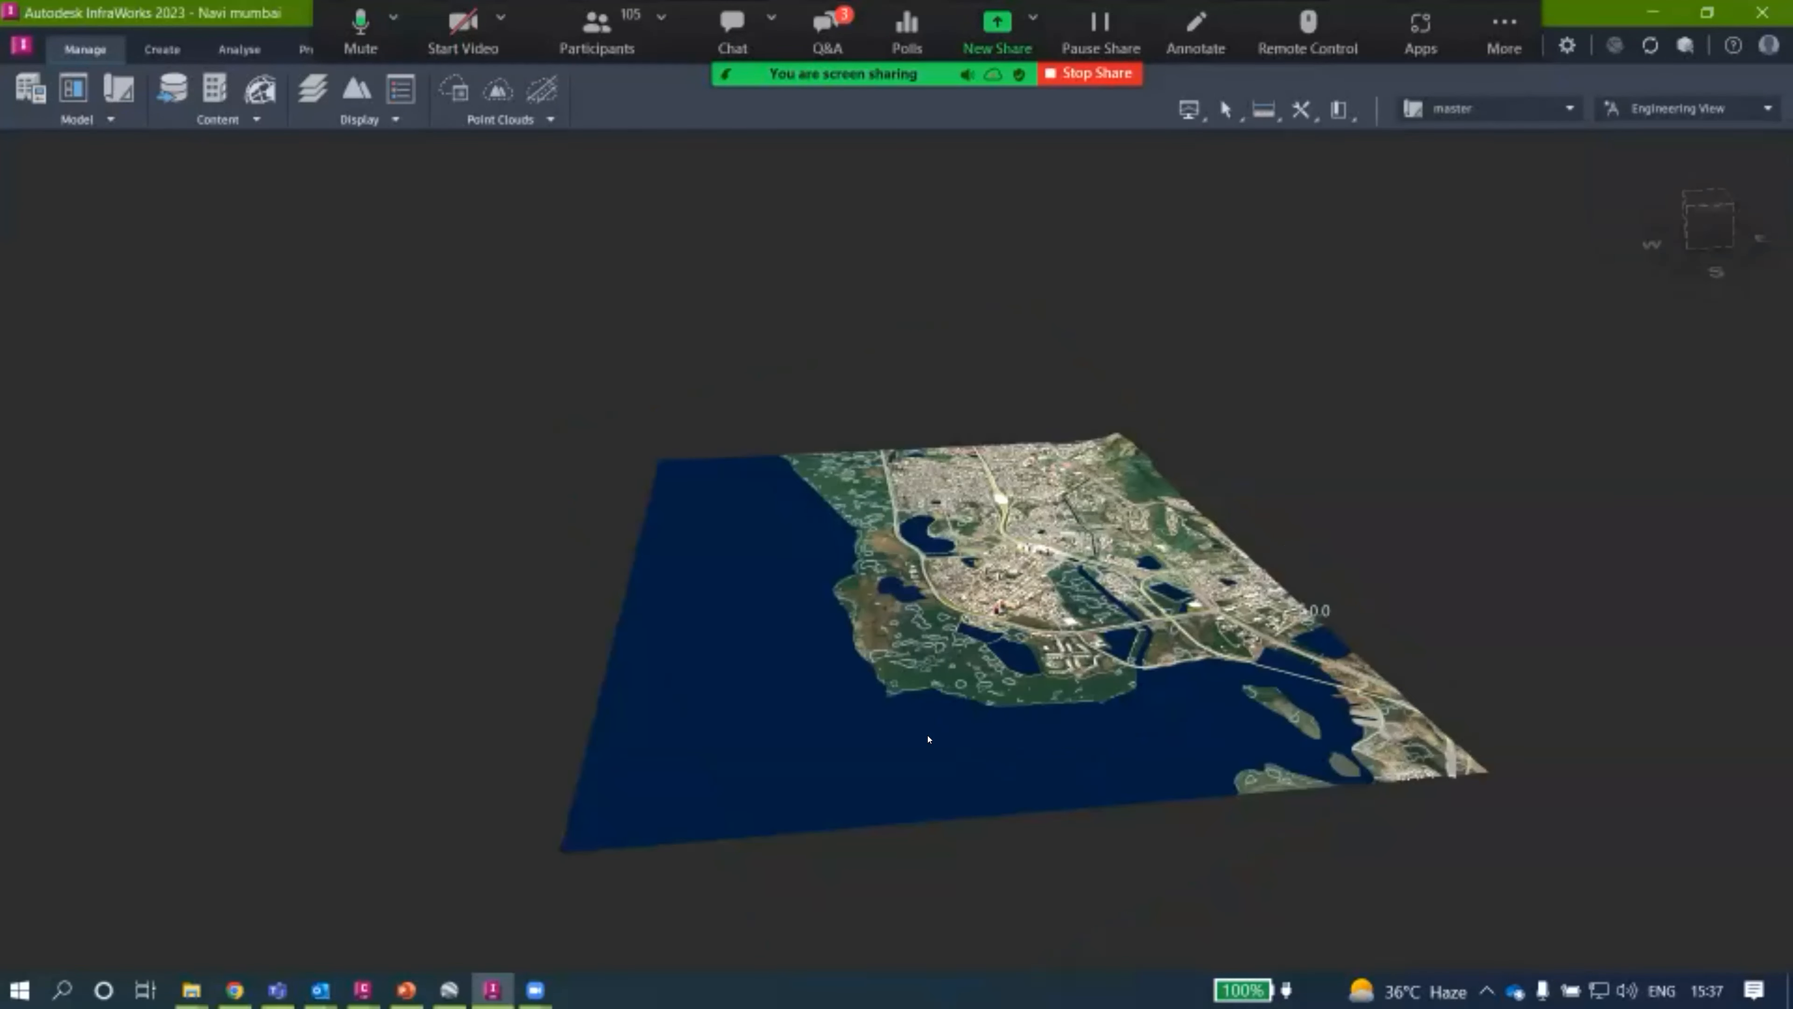
scroll(857, 677, up, 3)
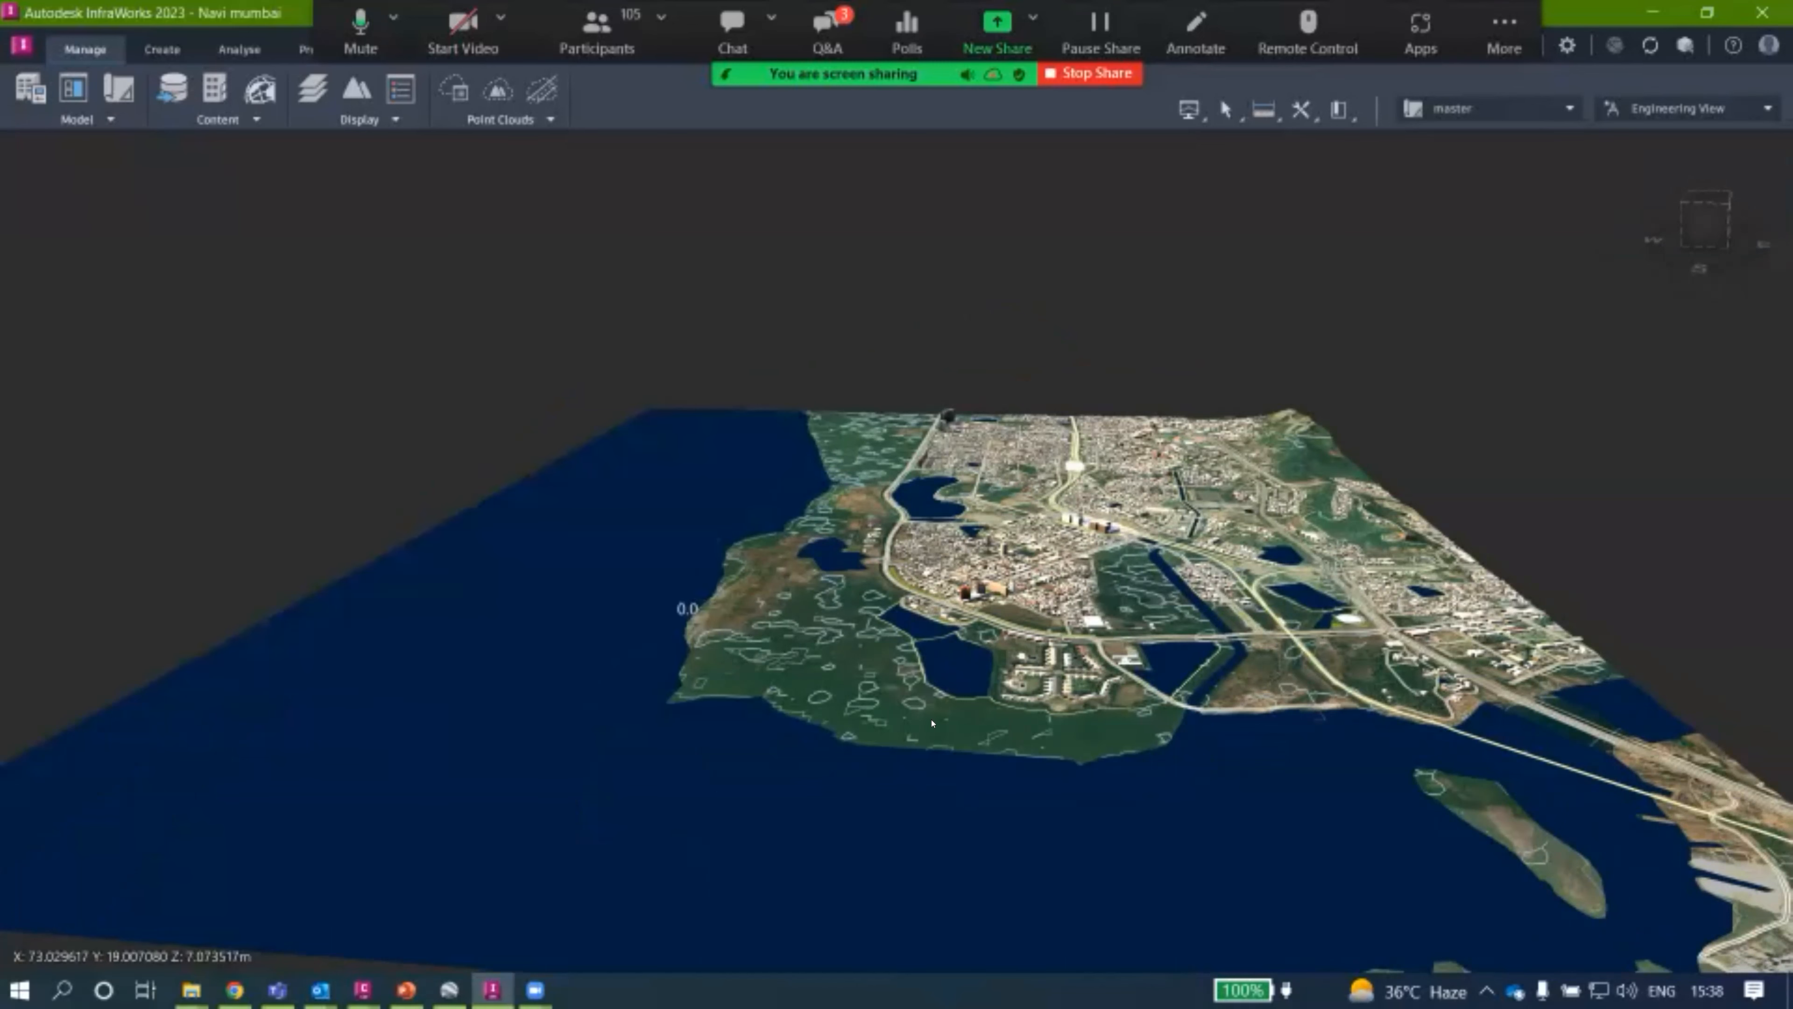
middle_drag(1051, 362, 1049, 384)
scroll(868, 563, up, 3)
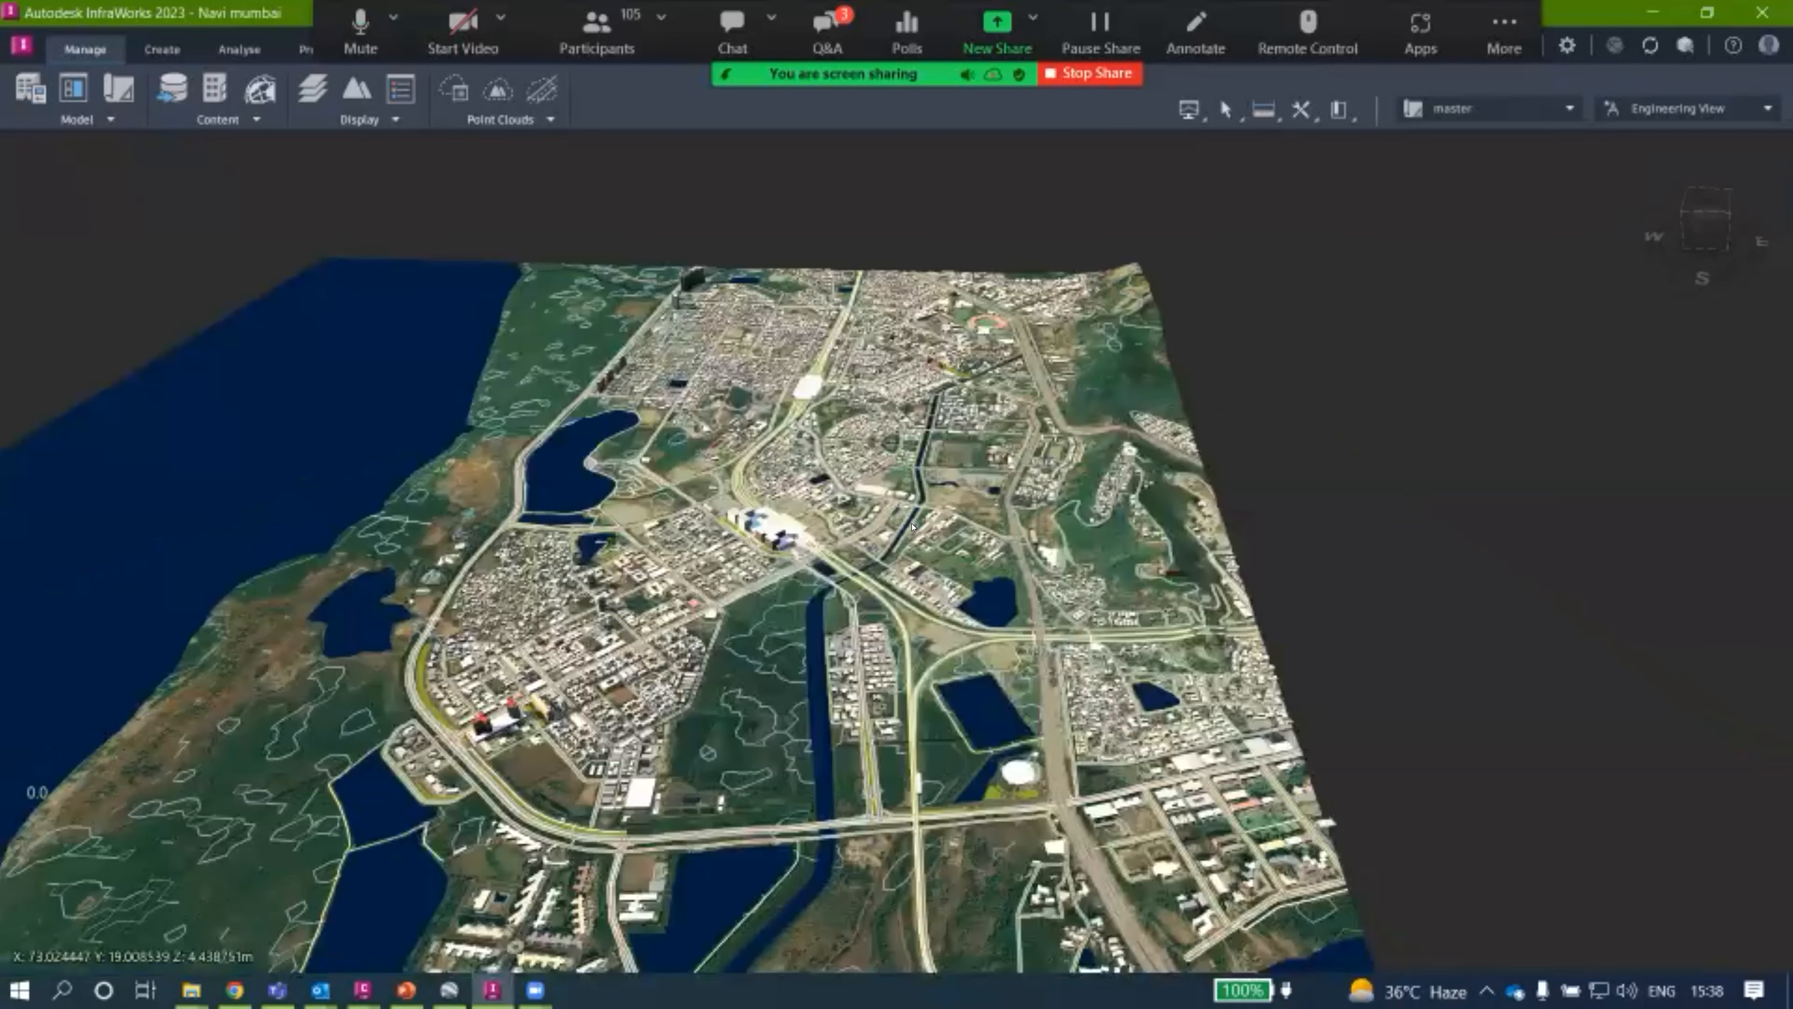
scroll(975, 412, up, 3)
drag(978, 423, 978, 423)
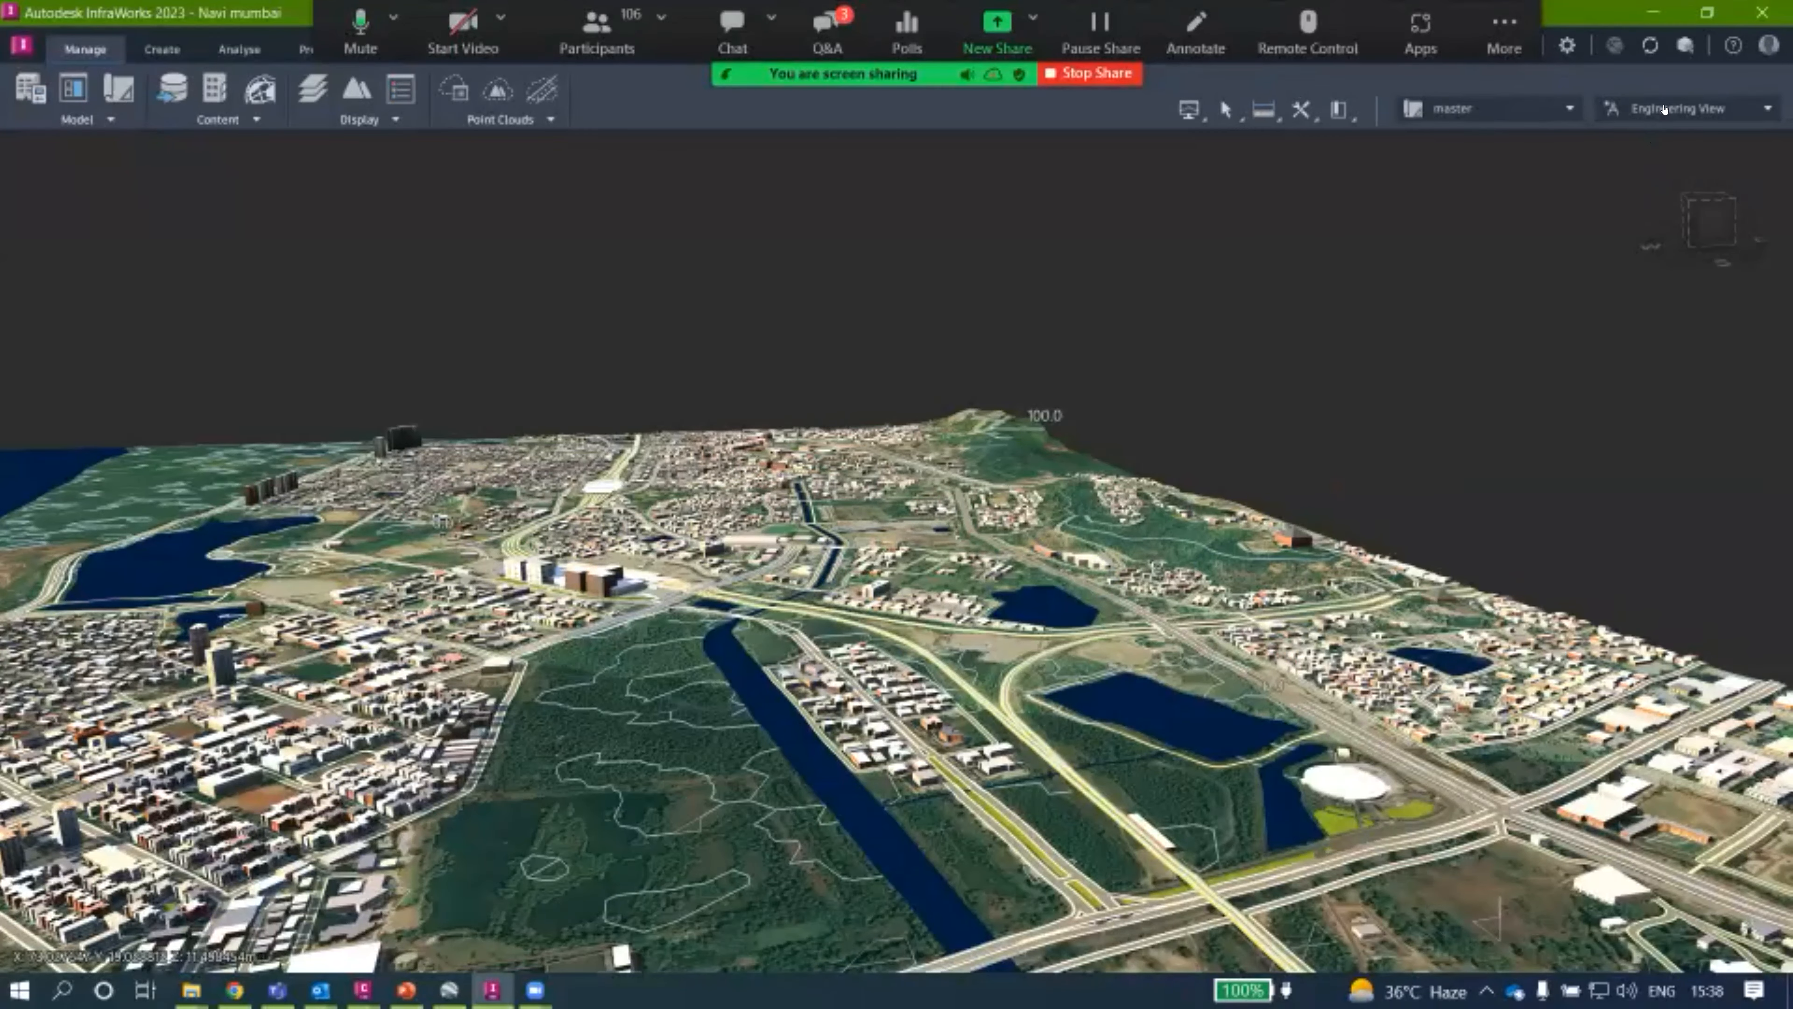
Switch the Navi mumbai model to Conceptual View and examine the city blocks and the high-rise buildings along the coastal road.
scroll(1647, 139, down, 3)
click(1687, 108)
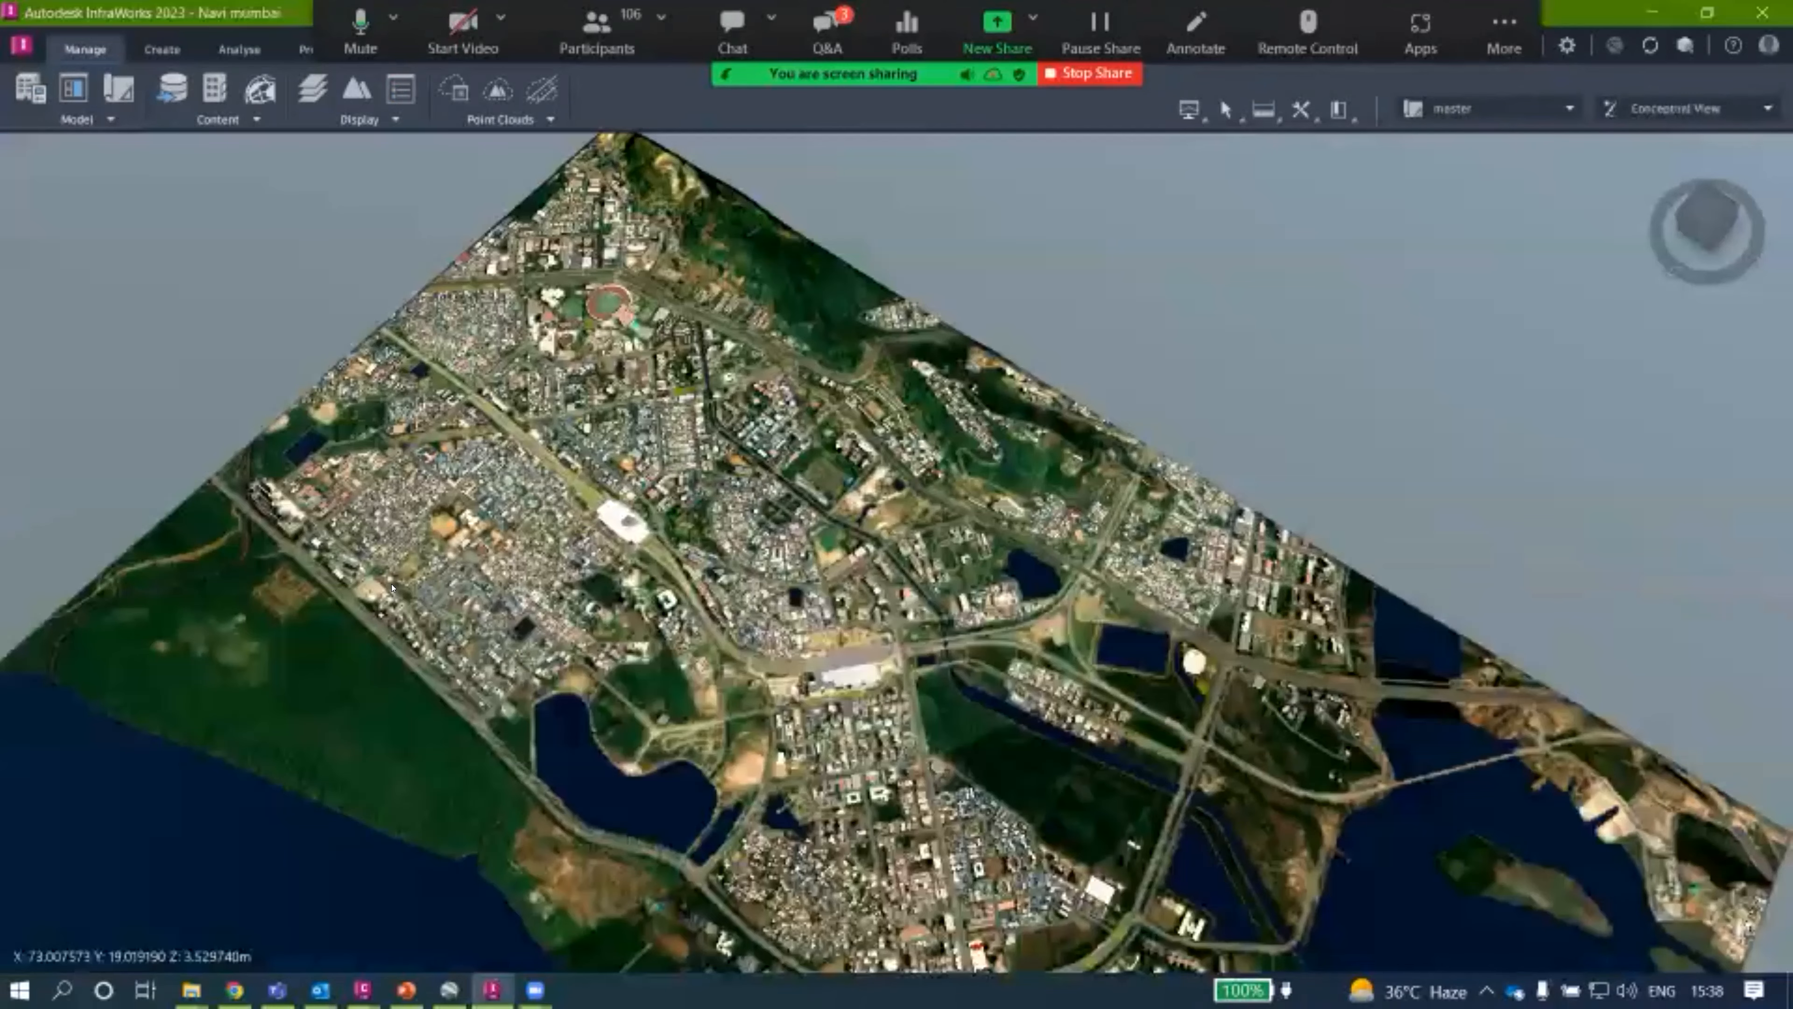
scroll(560, 667, up, 3)
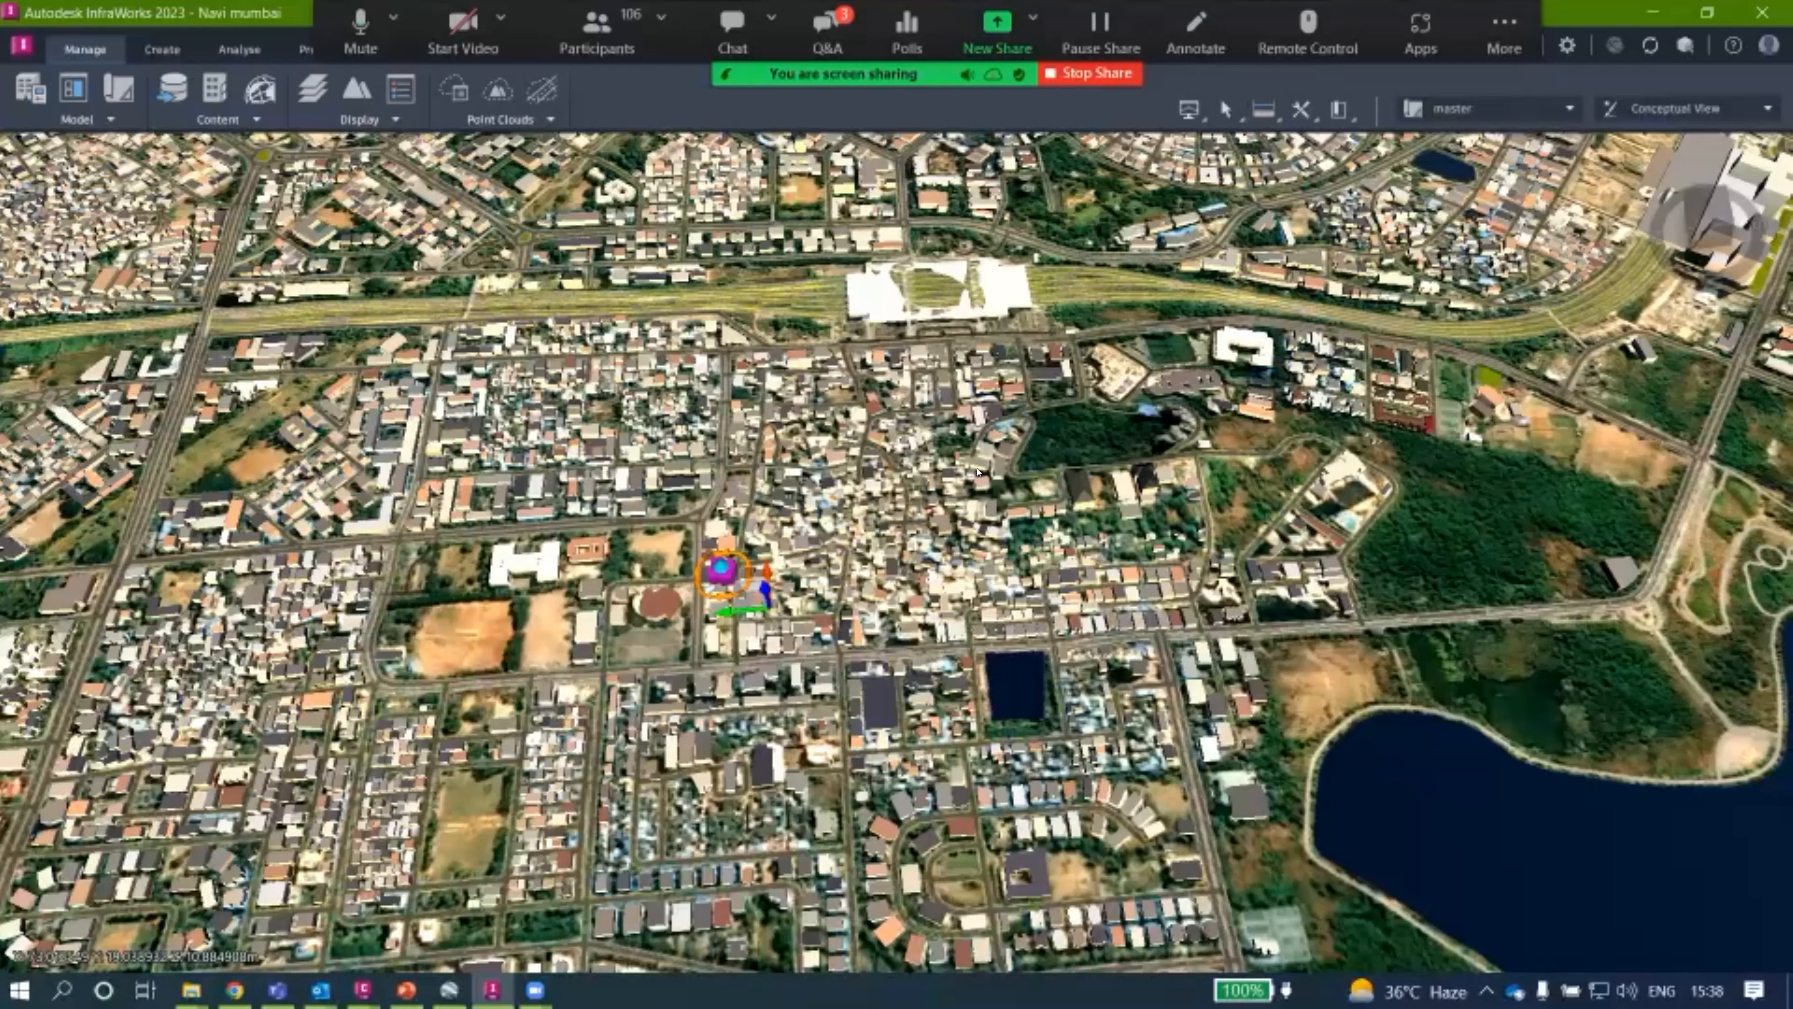
middle_drag(885, 637, 1240, 486)
drag(911, 530, 913, 913)
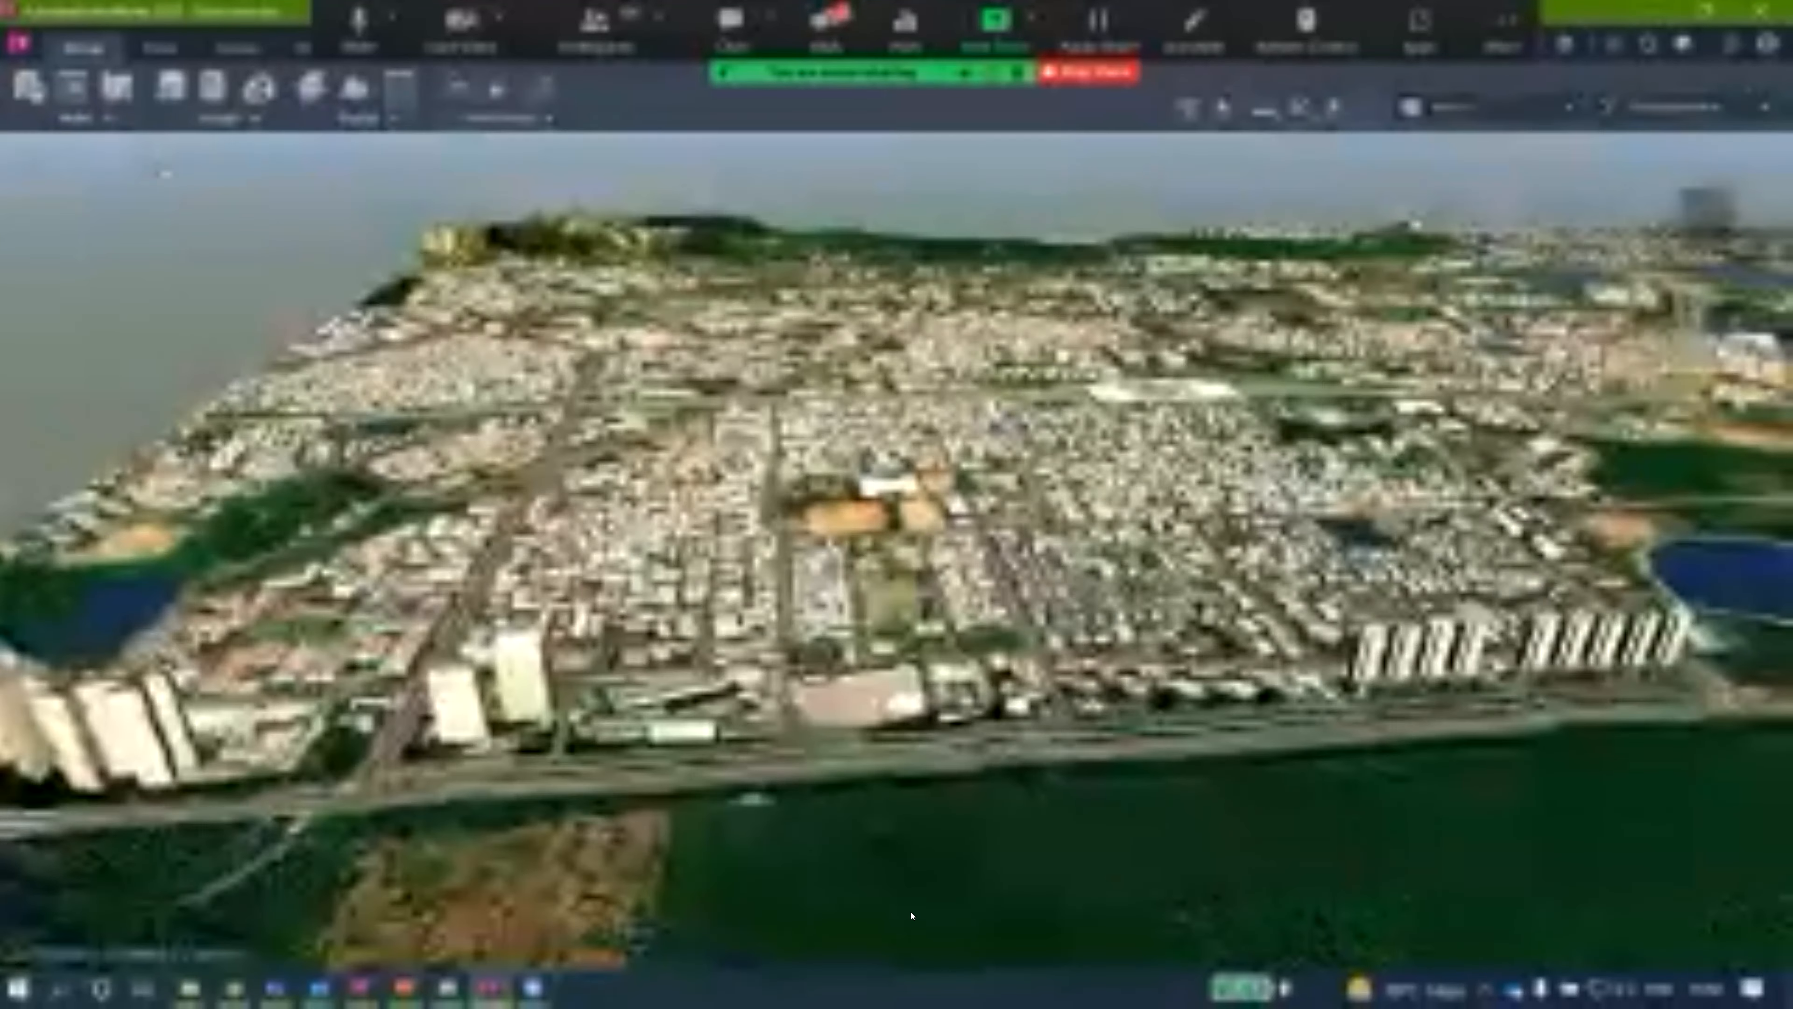
middle_drag(1257, 772, 973, 701)
drag(972, 701, 1013, 721)
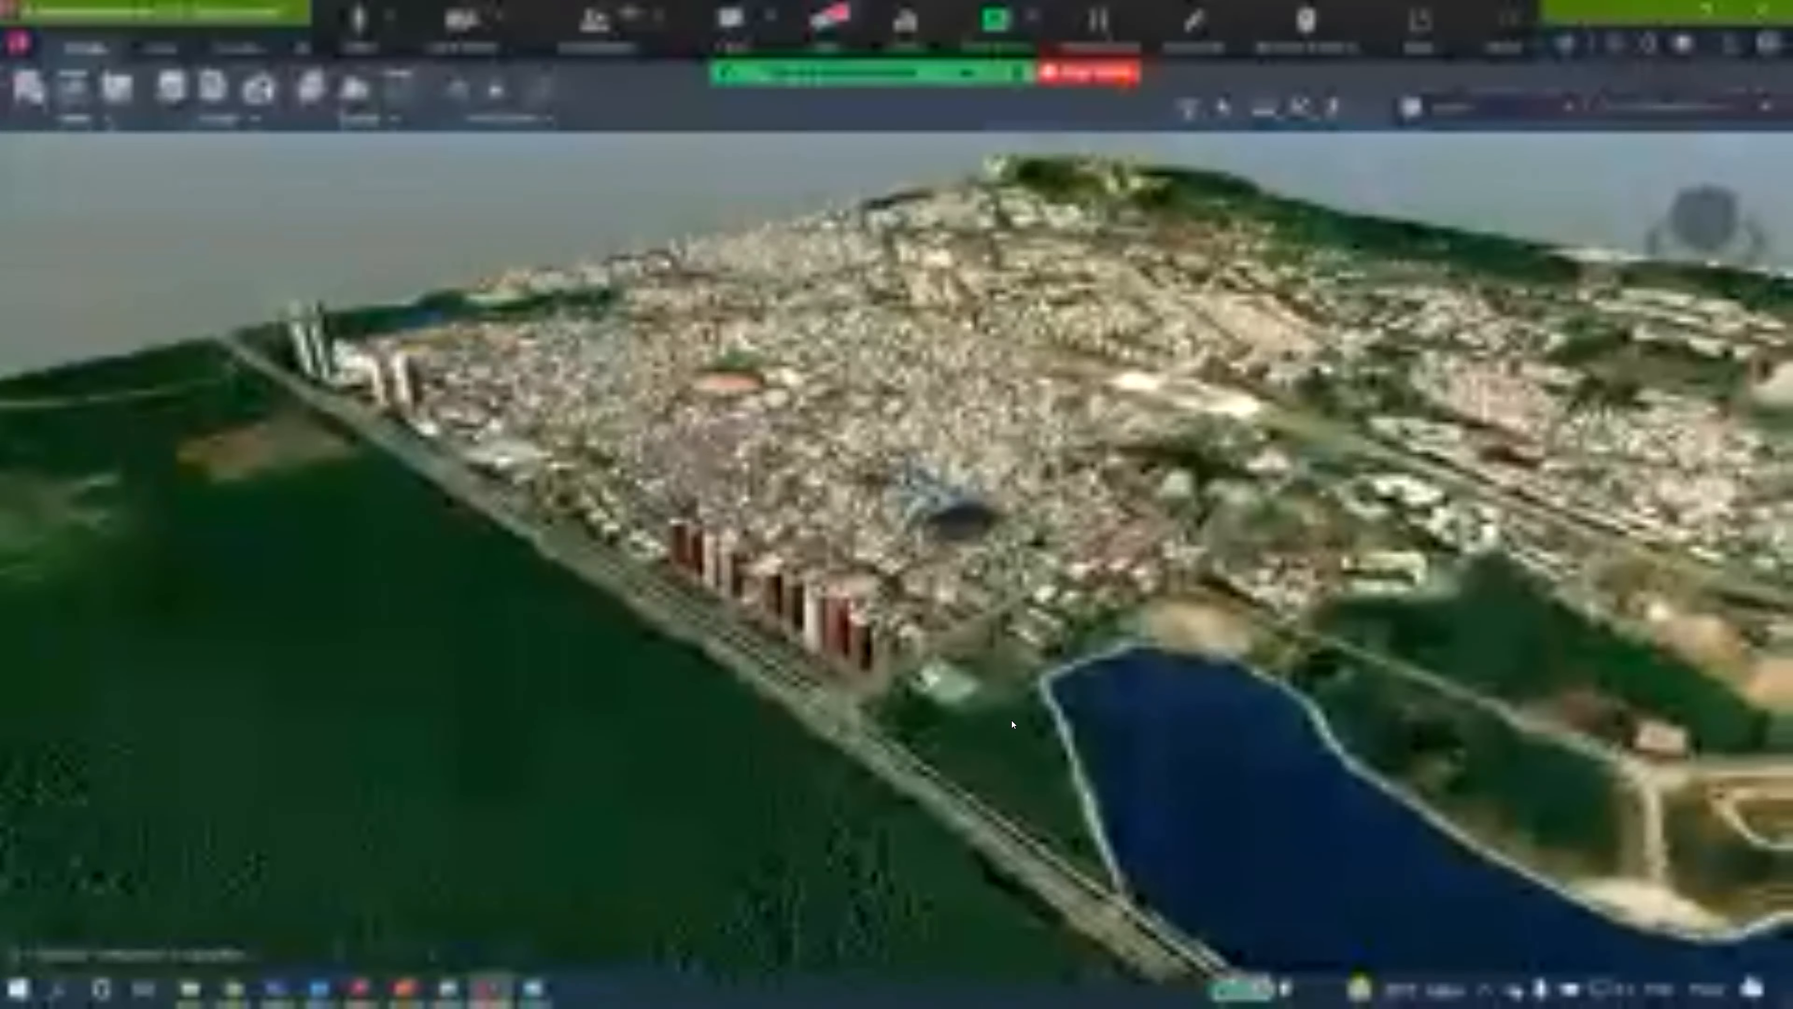
Inspect the buildings, roads and bare plot at the edge of the lake near the coastal towers.
scroll(1011, 724, down, 2)
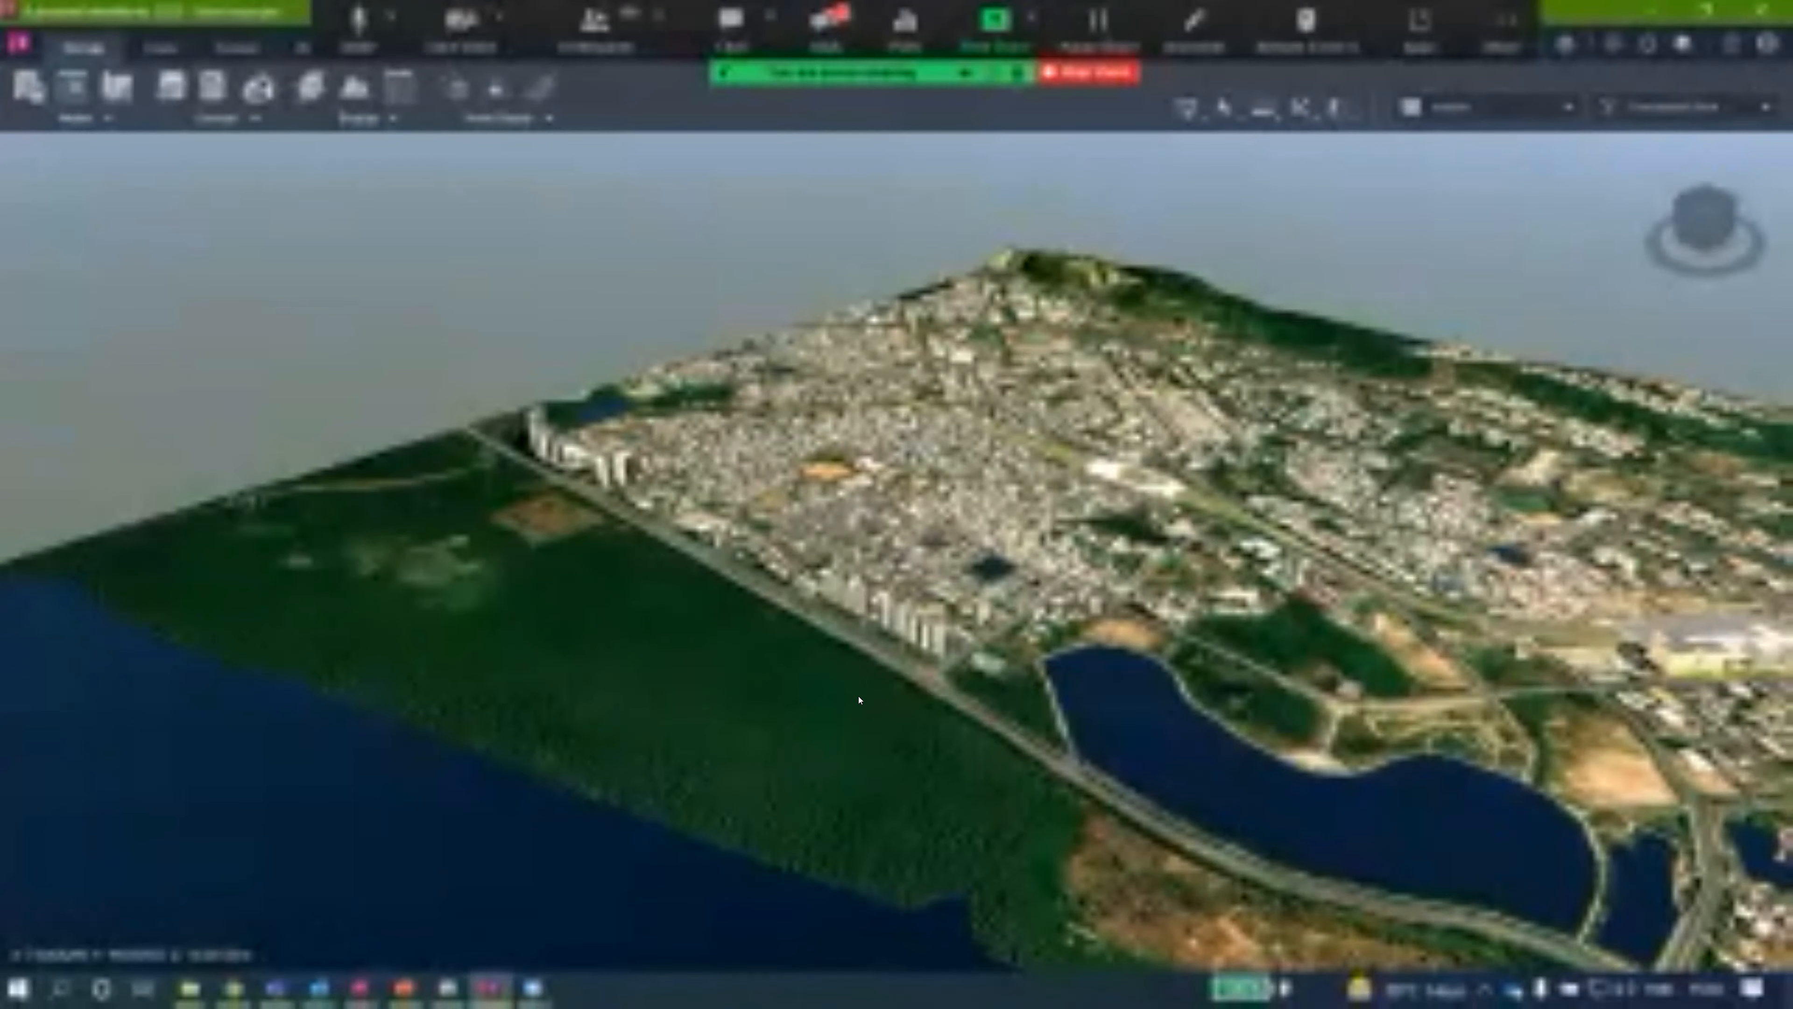
scroll(859, 699, up, 5)
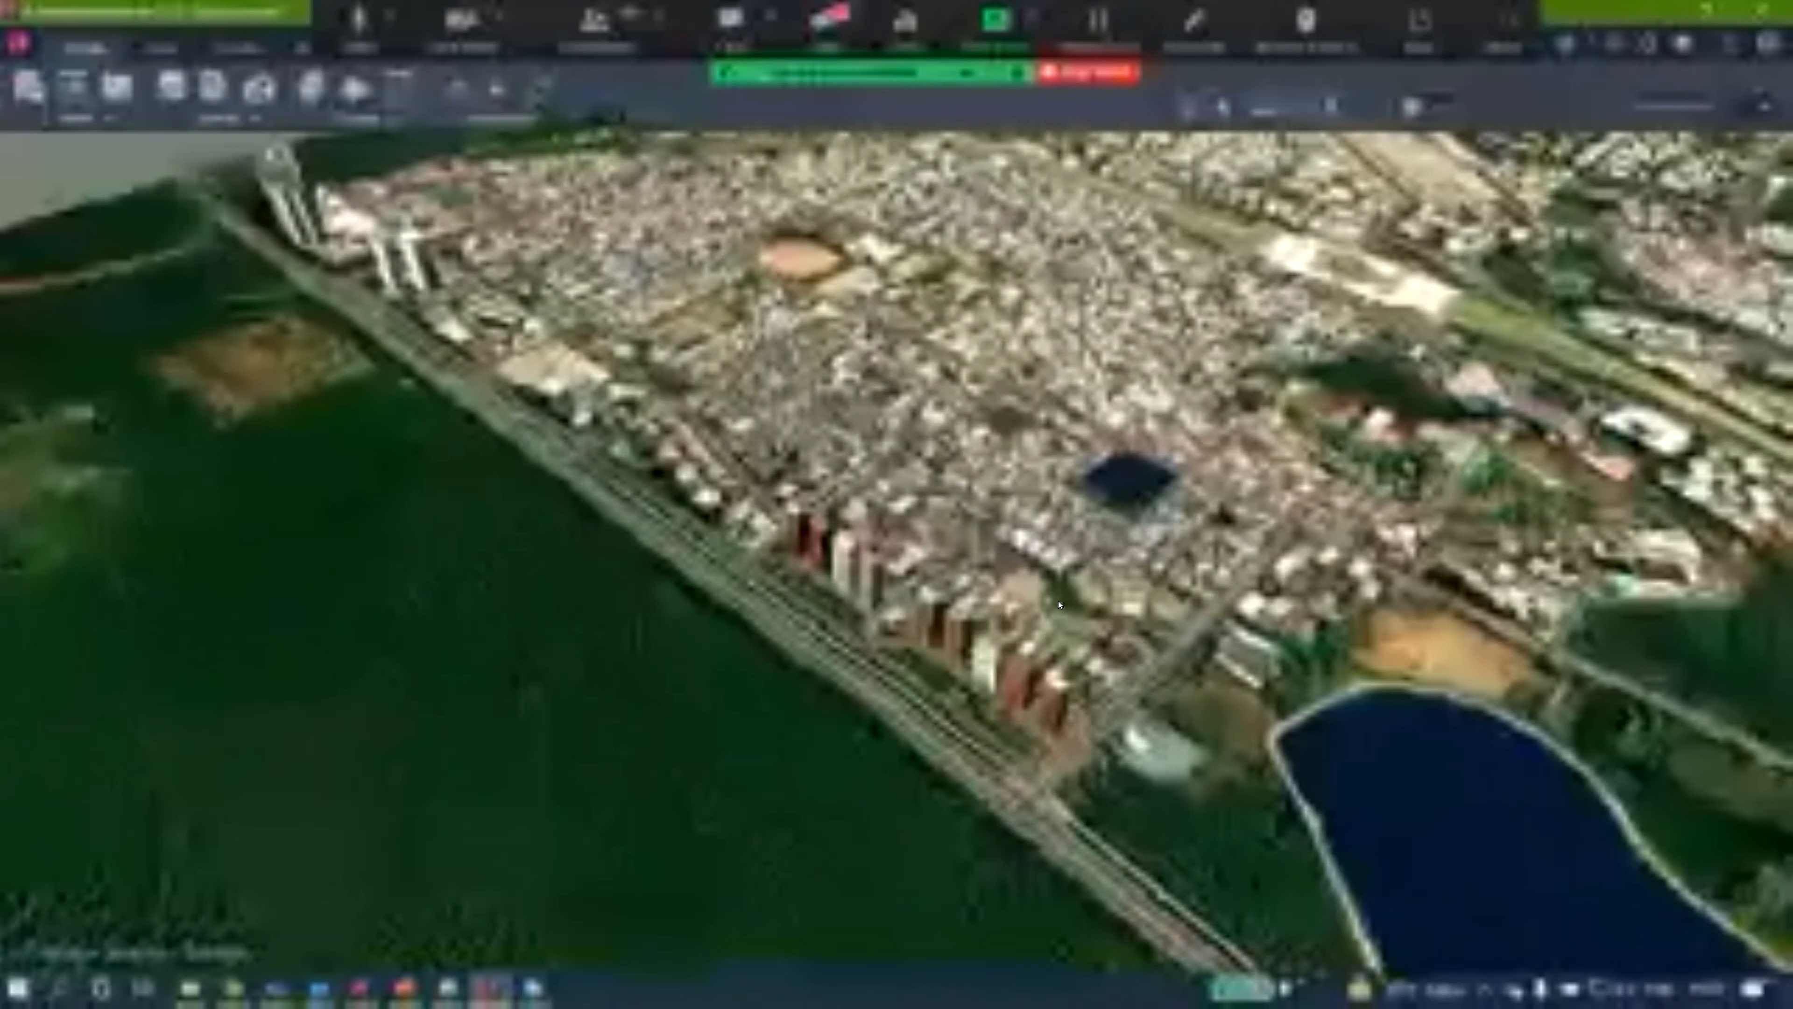
middle_drag(1528, 820, 1045, 705)
drag(1042, 438, 1037, 579)
scroll(1037, 565, up, 3)
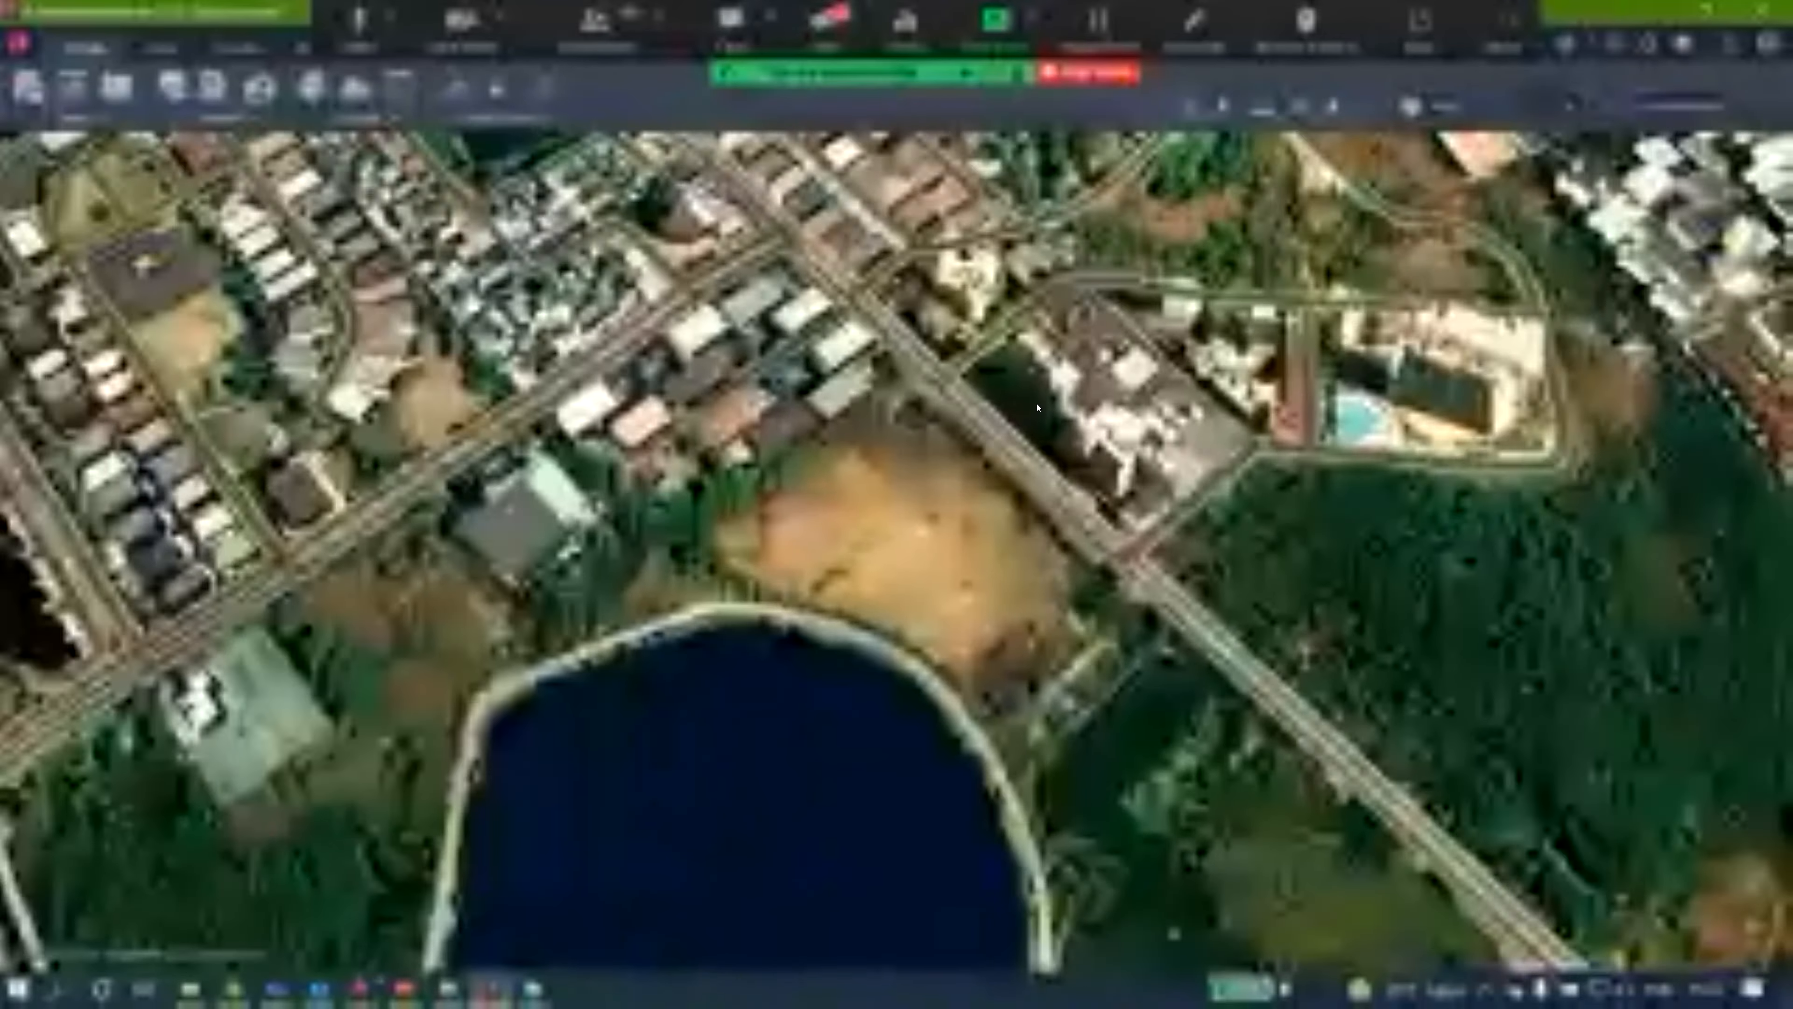
scroll(1037, 408, up, 3)
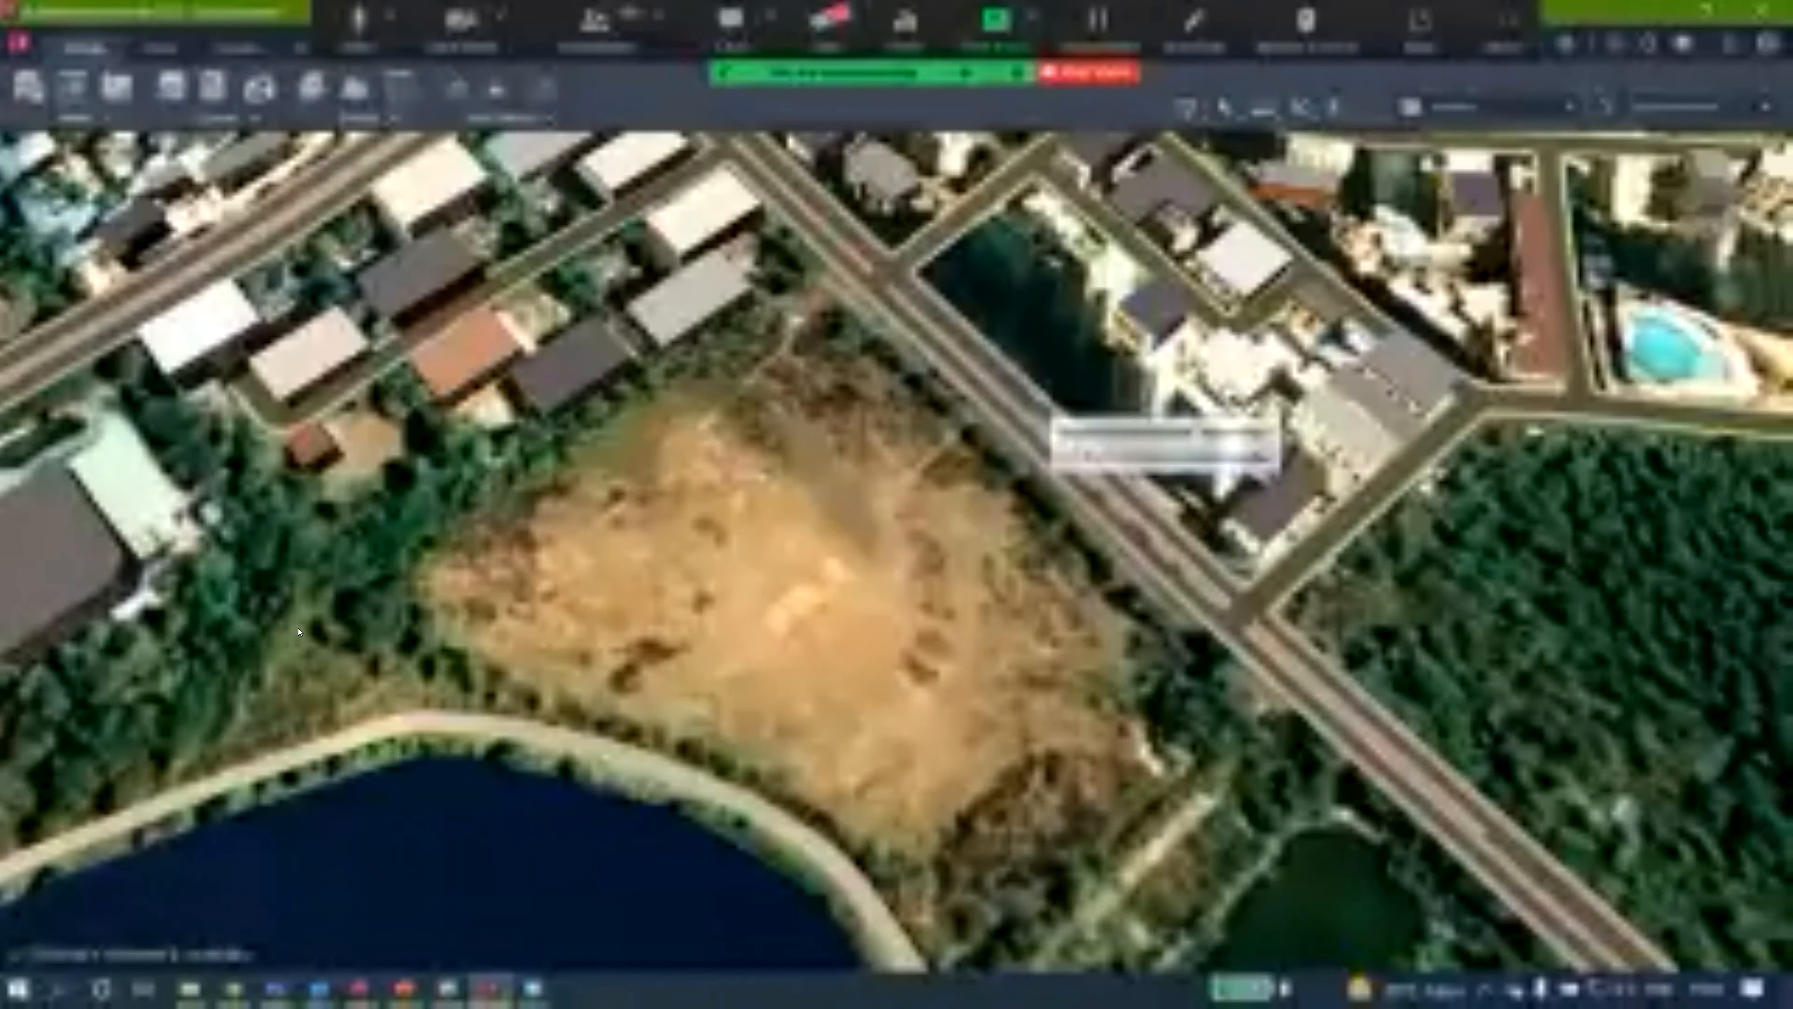
Check the road information for the coastal road running between the lake and the green belt.
scroll(1270, 346, down, 1)
scroll(444, 571, down, 2)
middle_drag(445, 569, 1052, 414)
middle_drag(205, 770, 519, 458)
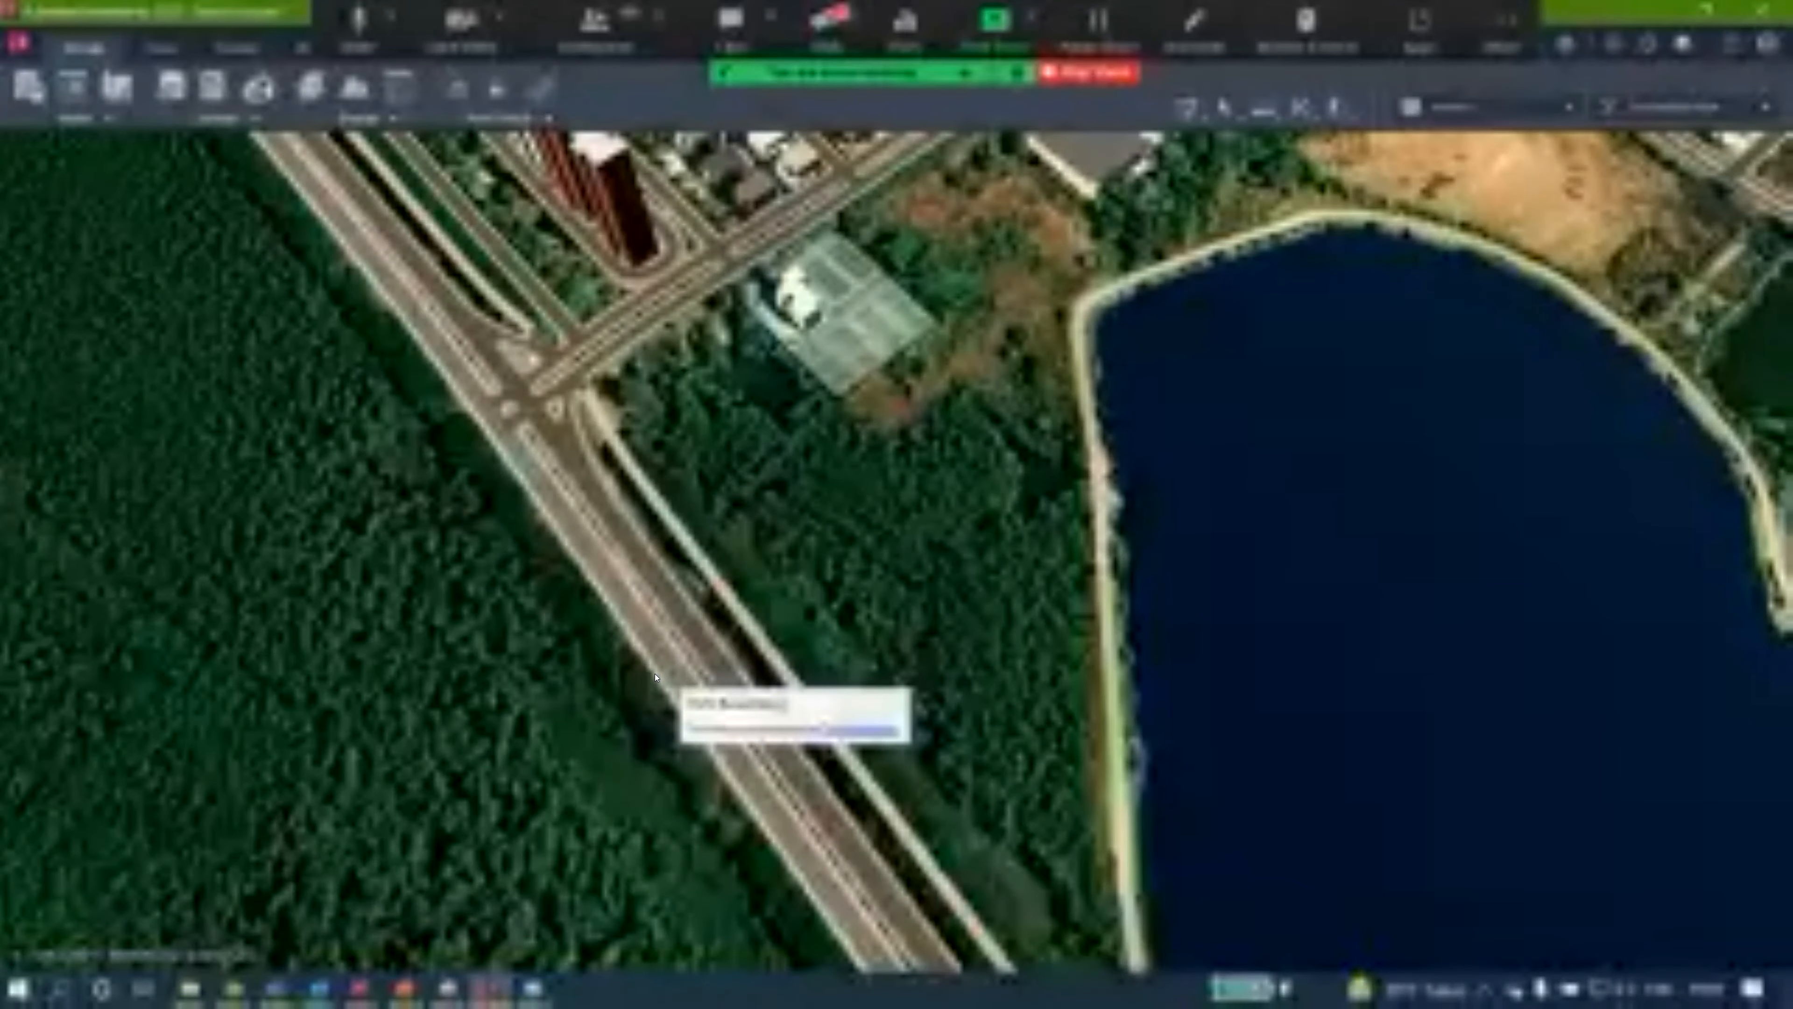
Review the entire Navi mumbai model in an angled overview seen from the seaward side.
scroll(655, 657, down, 10)
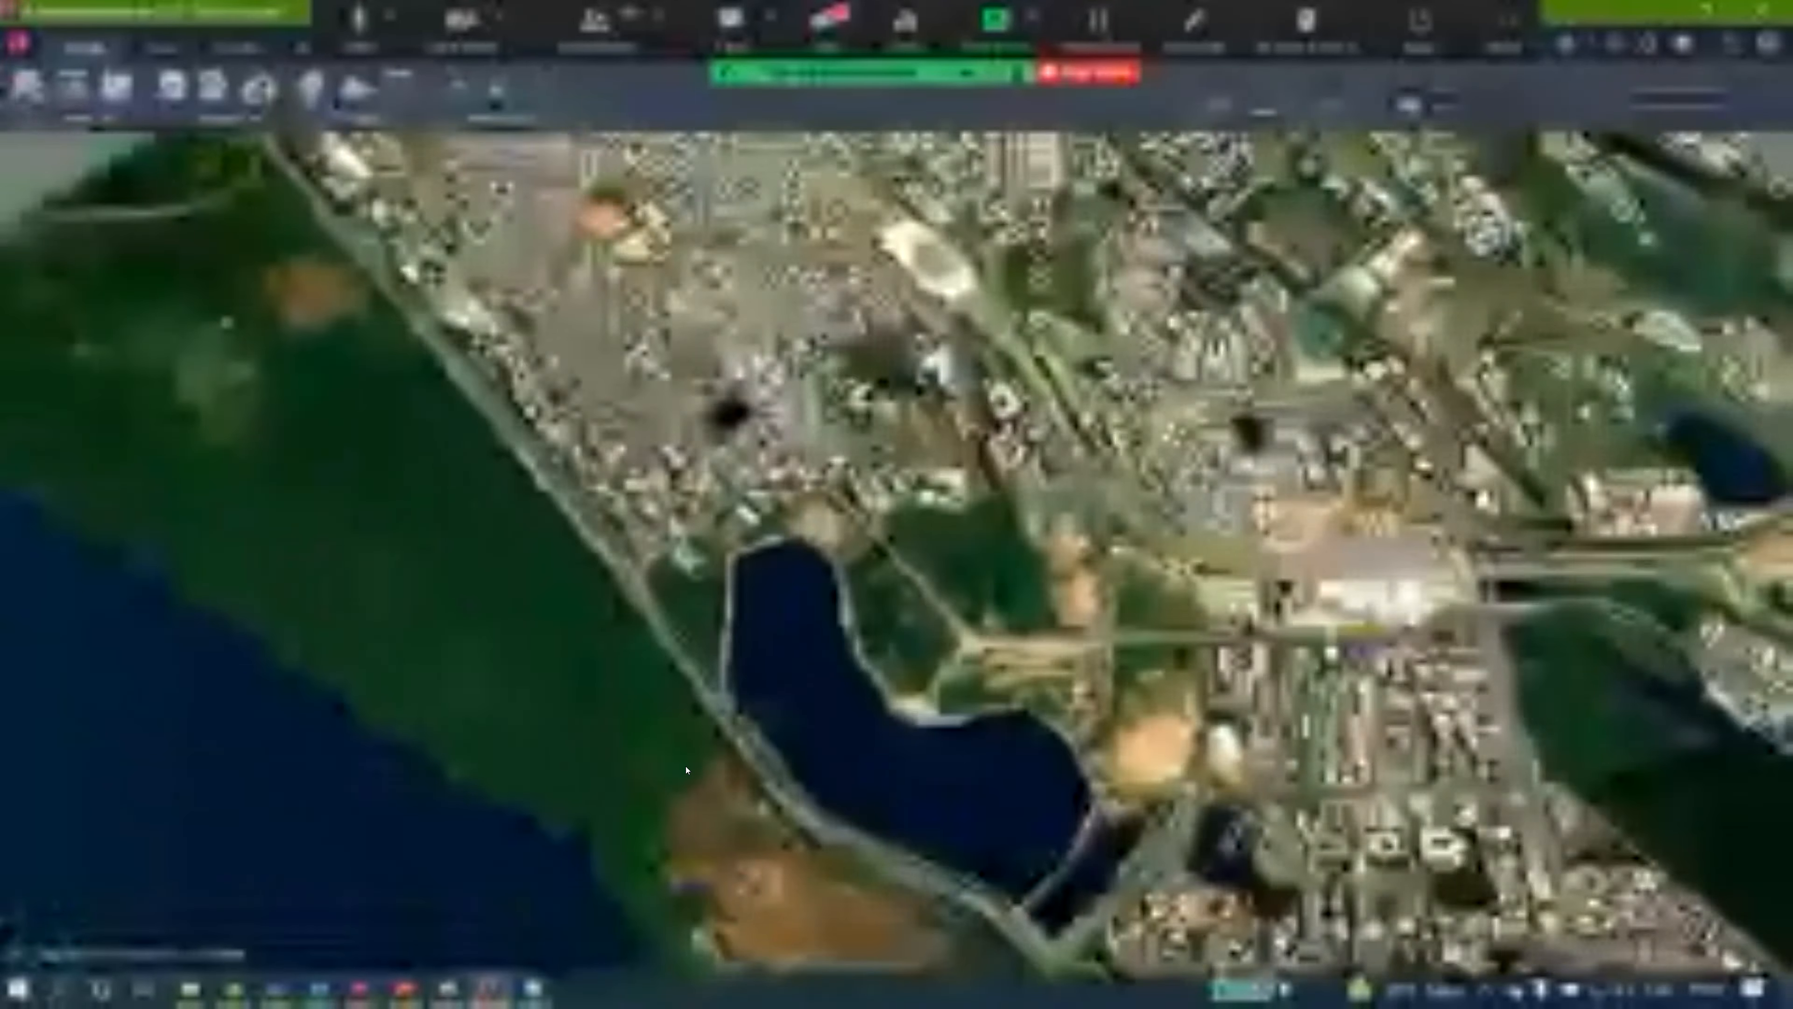
drag(686, 770, 881, 676)
drag(835, 656, 509, 654)
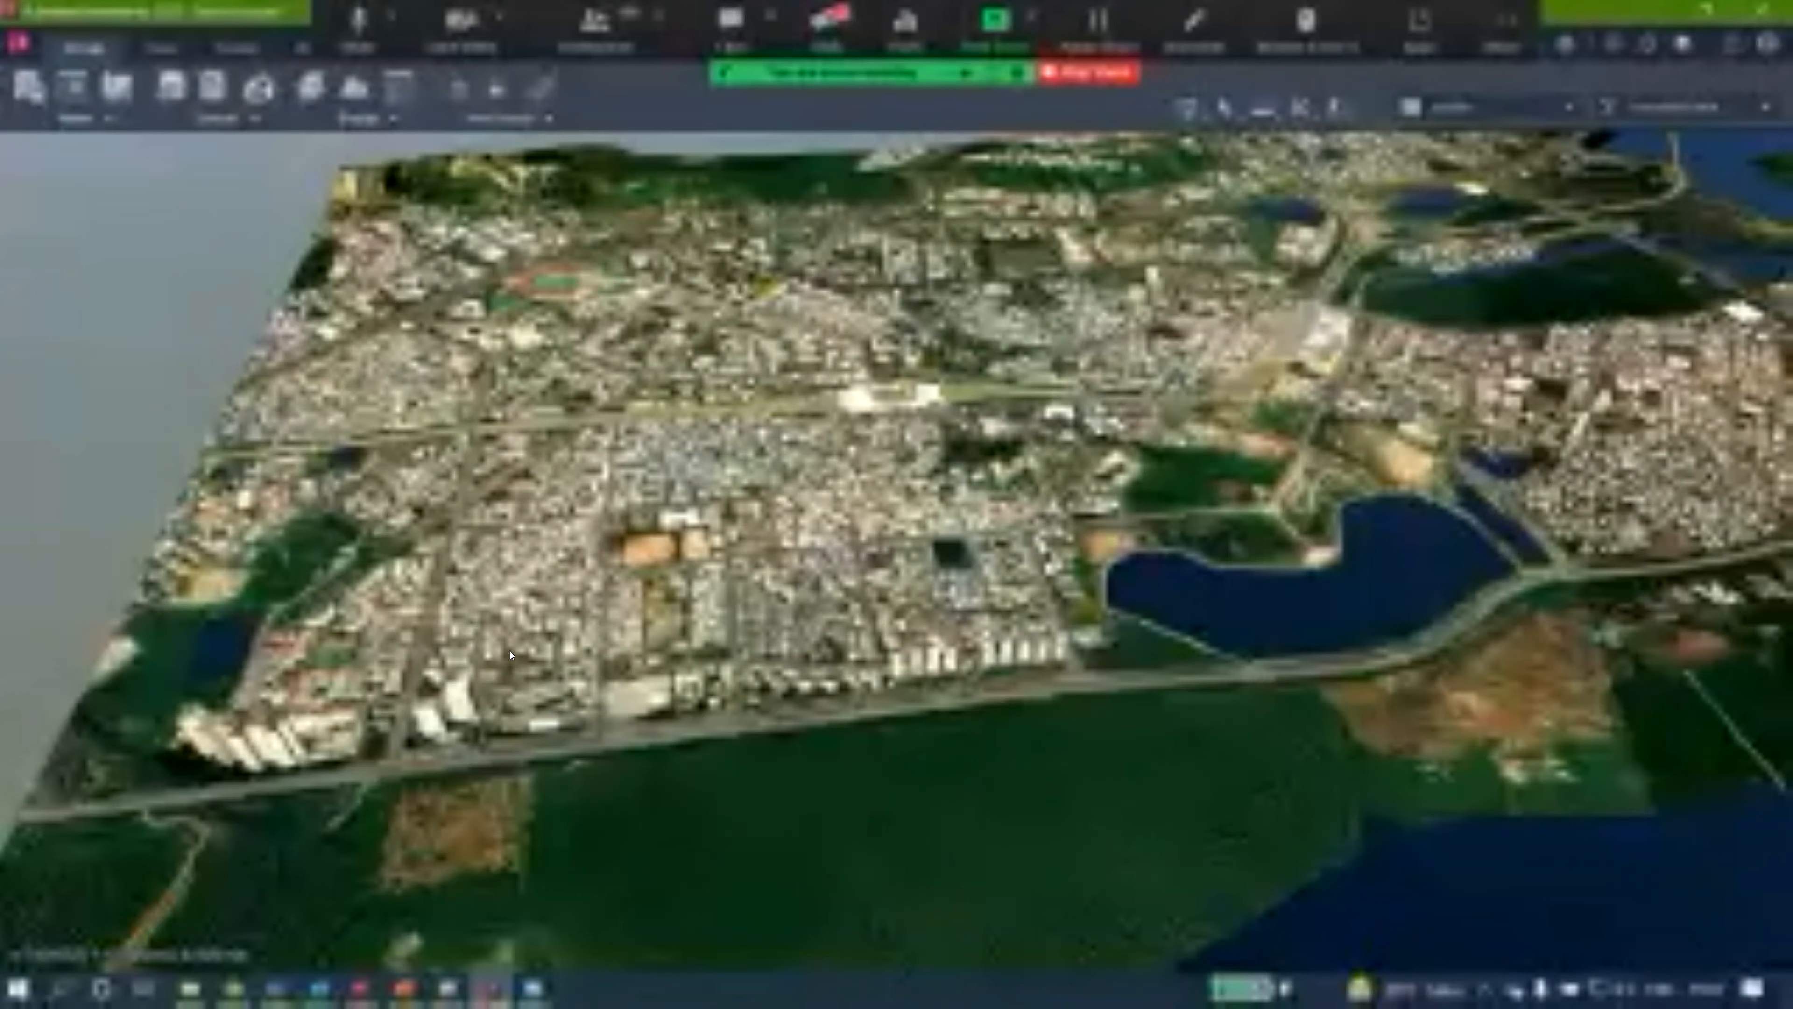
scroll(509, 654, down, 3)
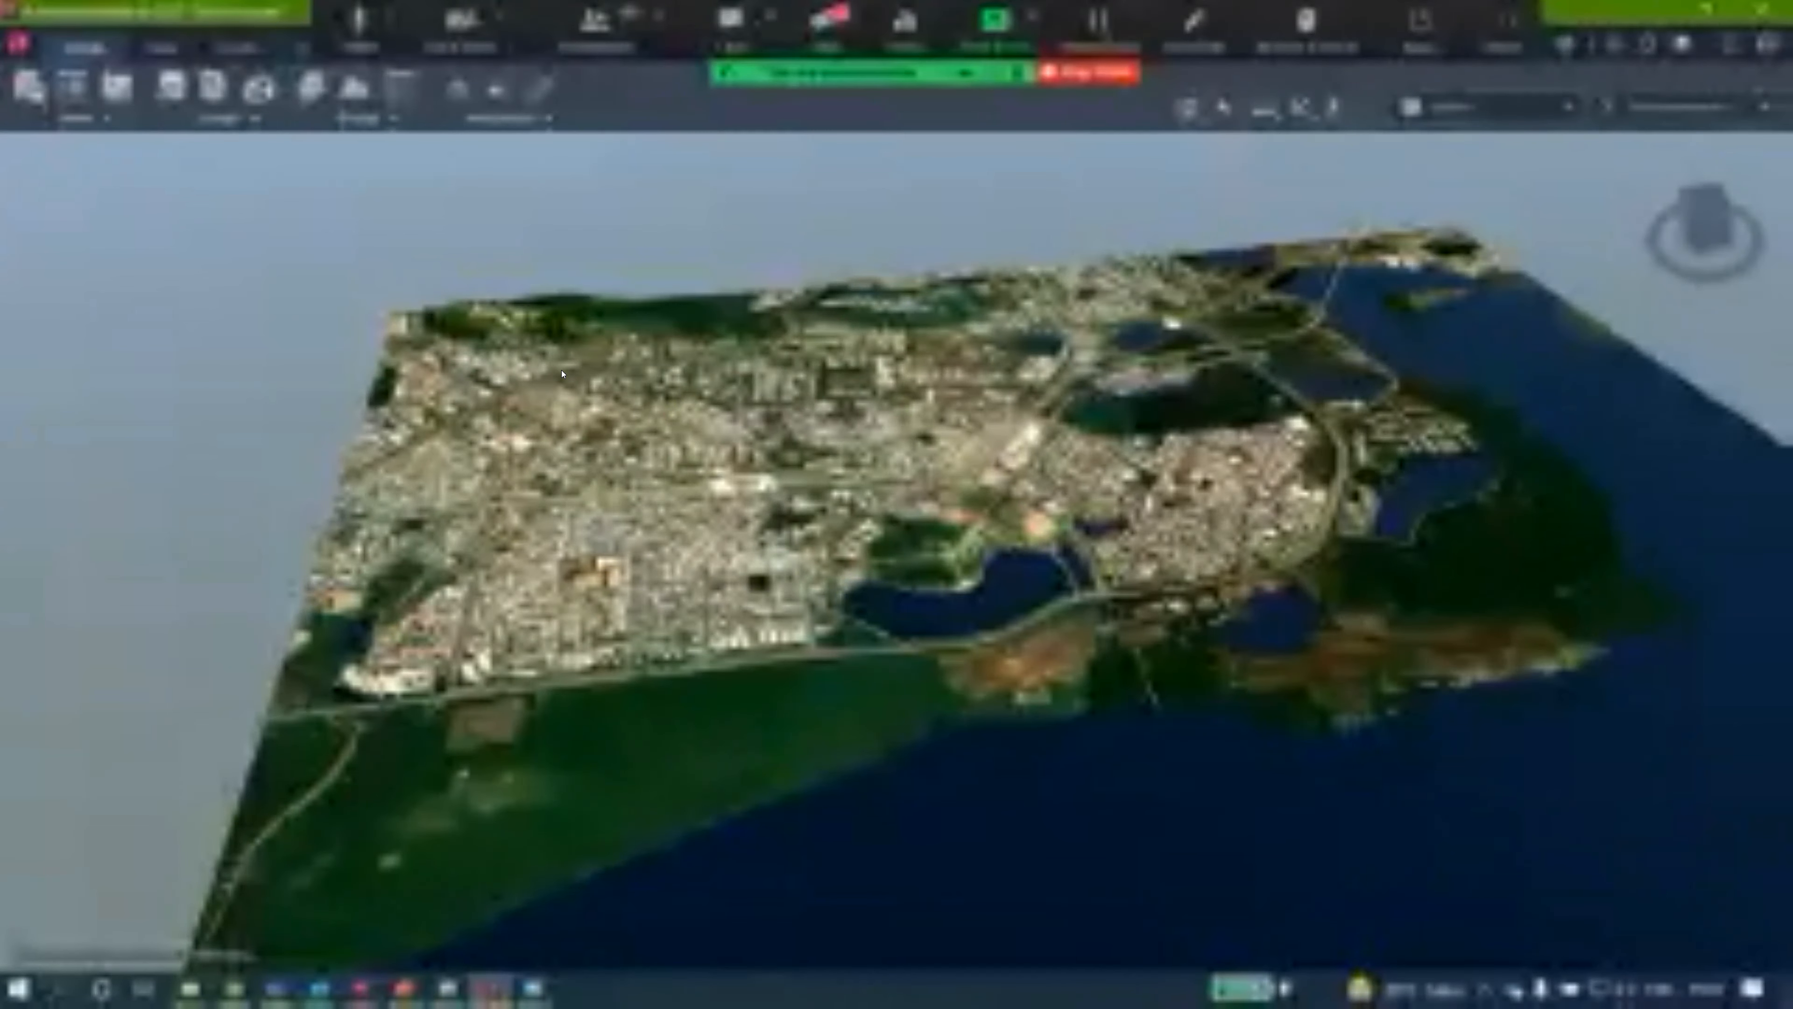
Add a terrain theme named Slope that colours the Navi mumbai terrain using the Slope analysis type.
click(336, 96)
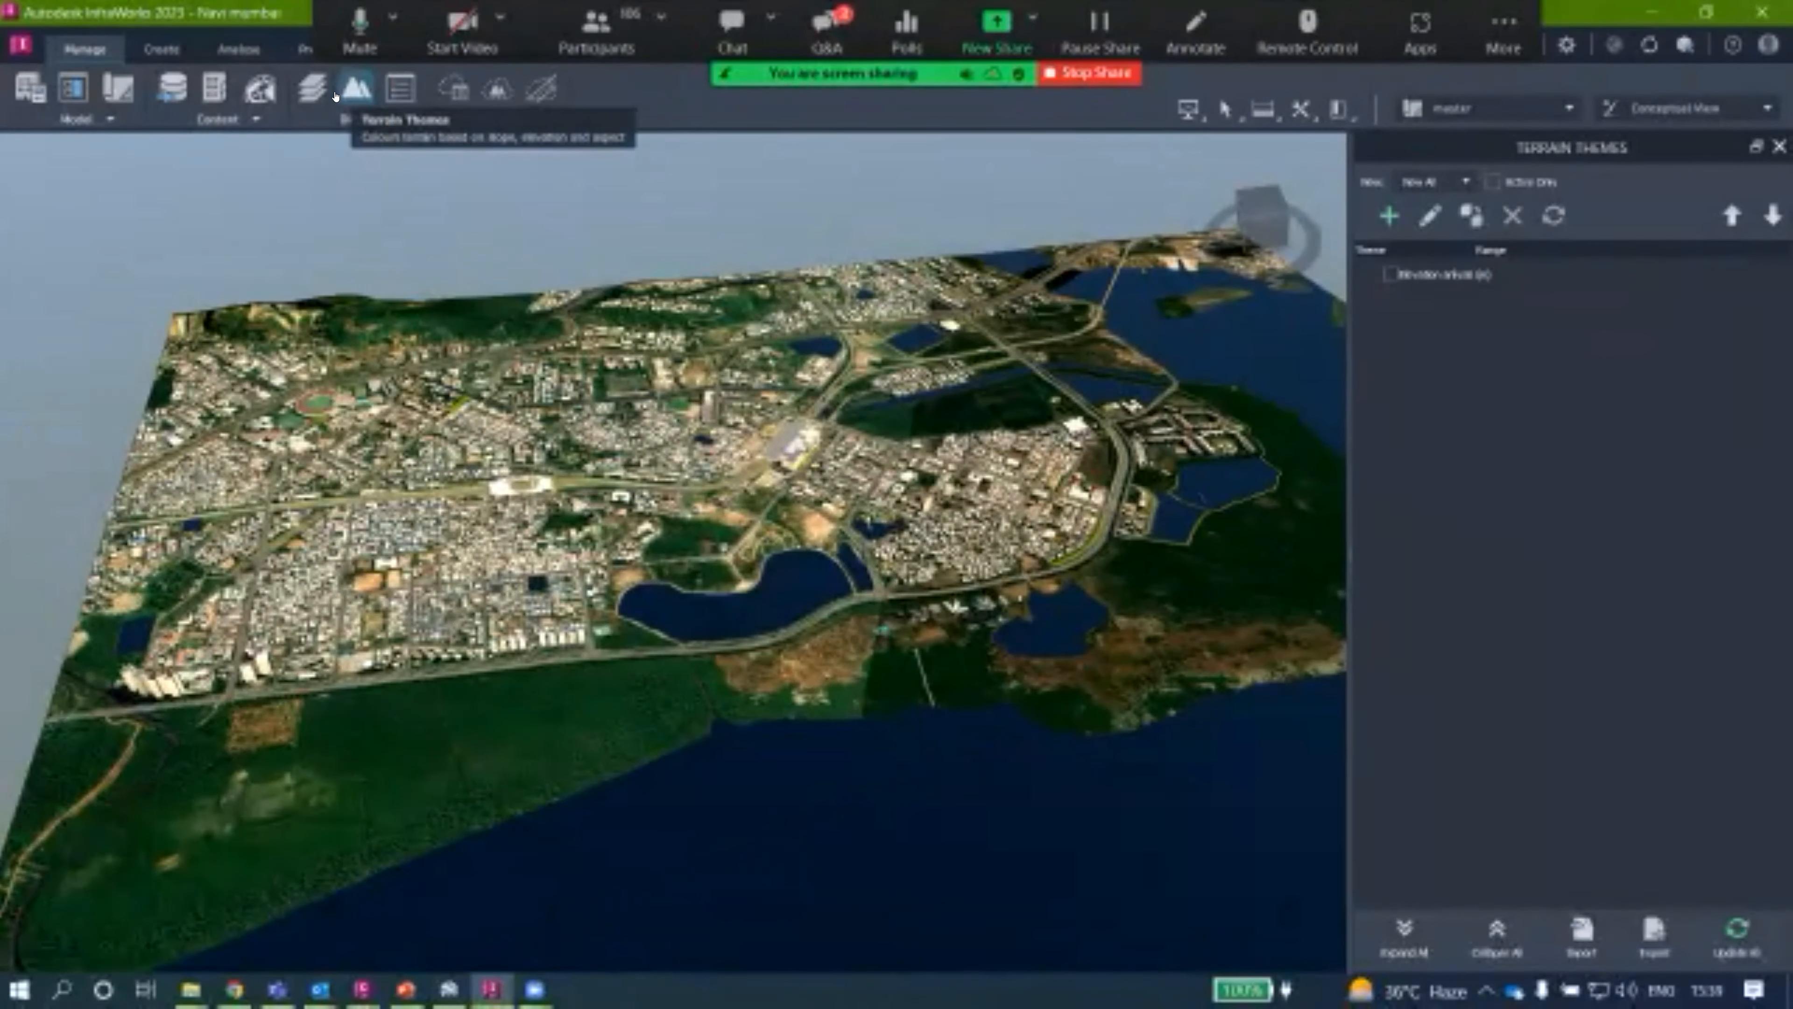
click(1388, 215)
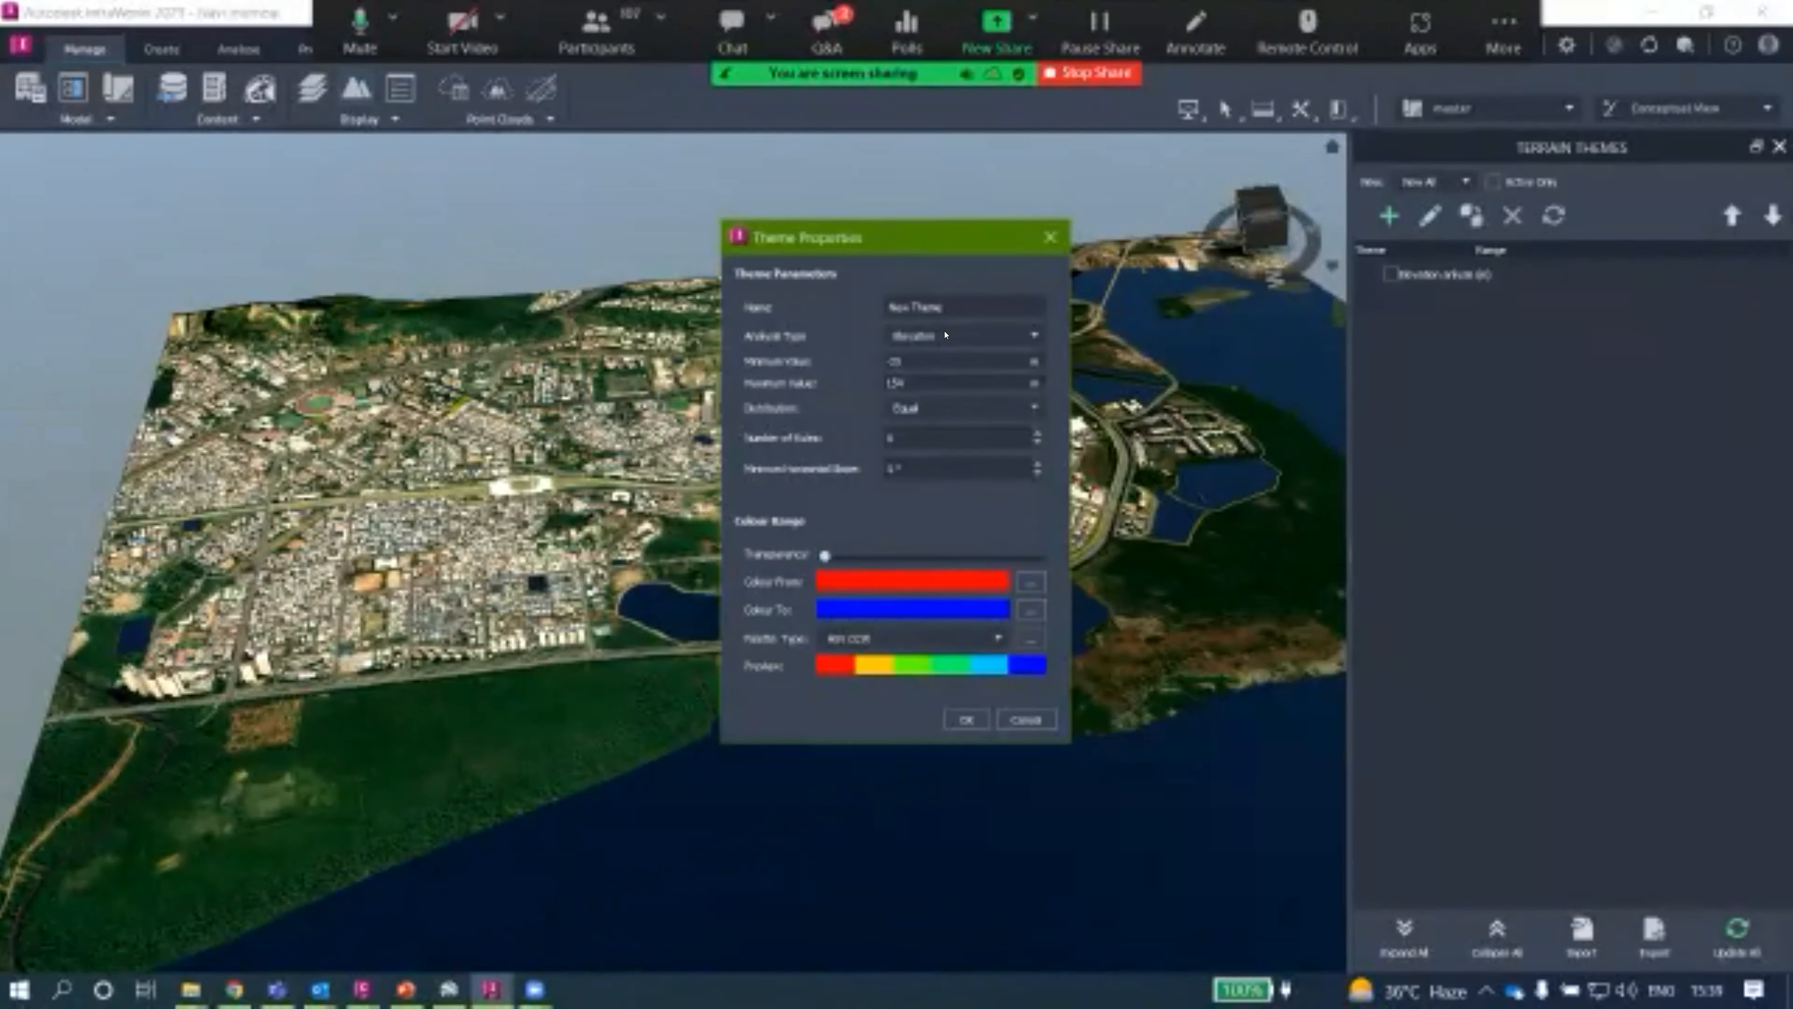
click(964, 335)
click(918, 374)
text(Slope)
click(950, 720)
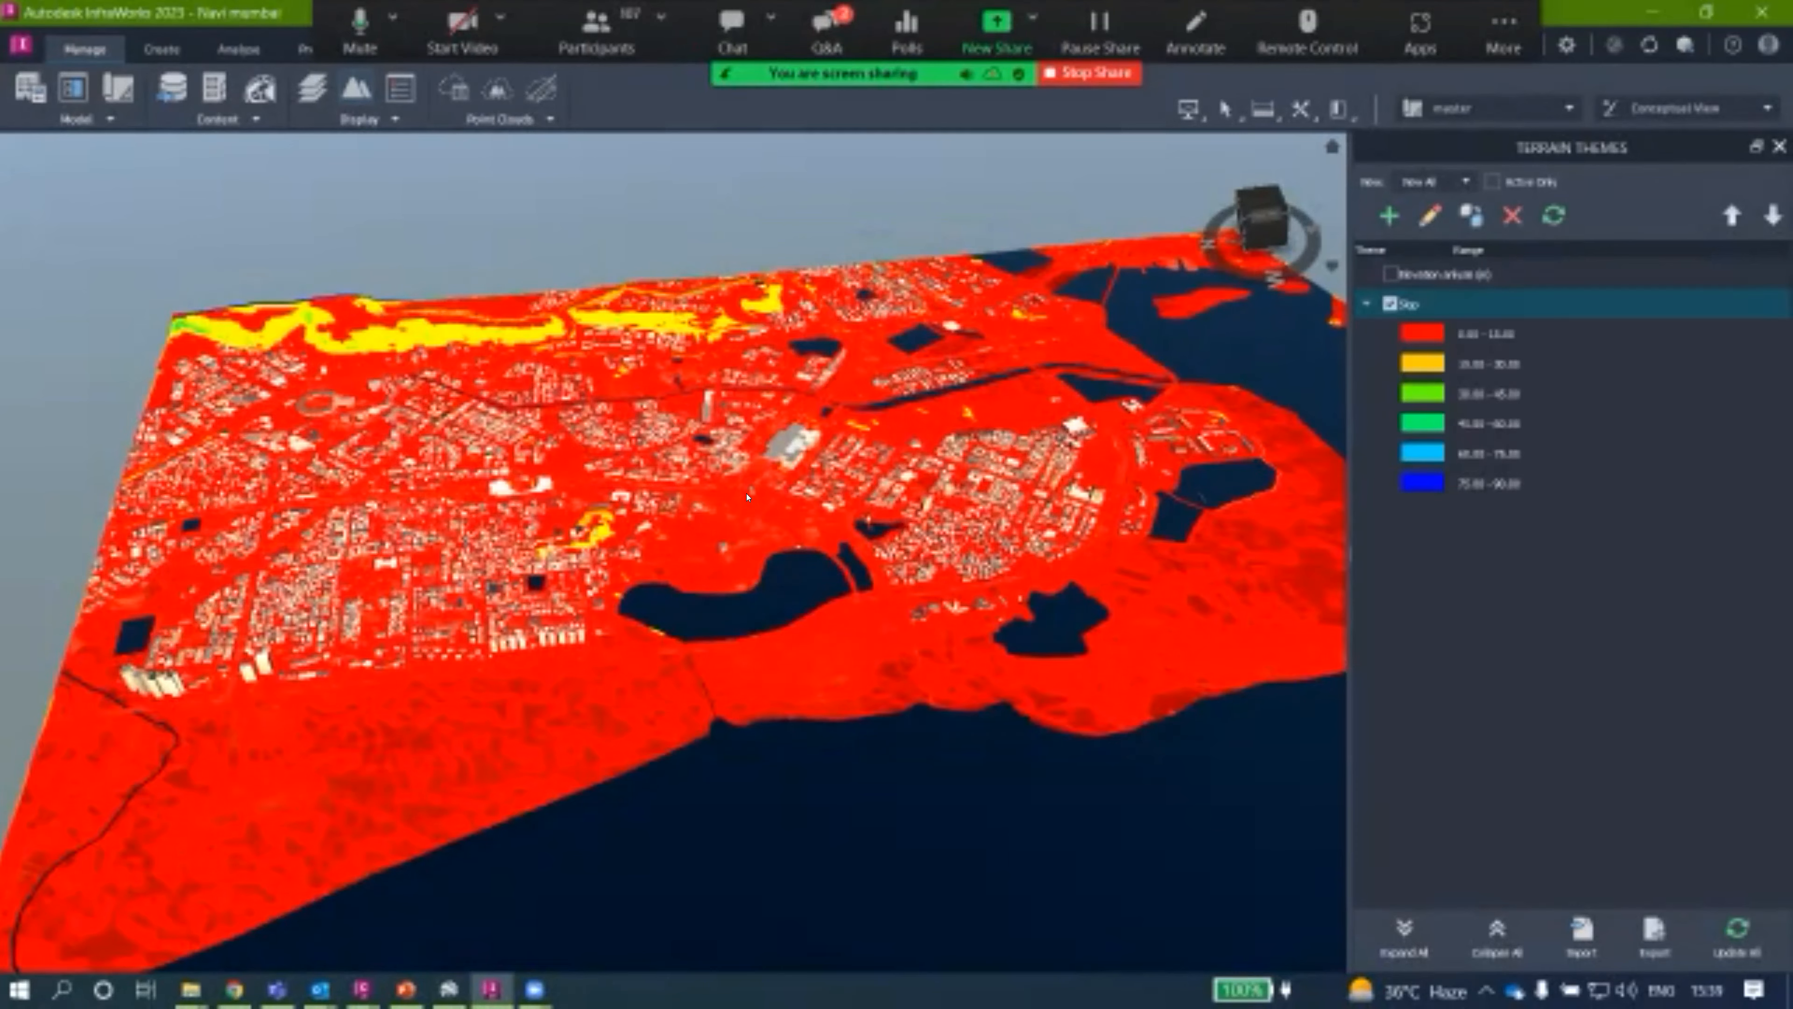
Examine the slope colours across the Navi mumbai terrain, comparing the hilly edge with the flat coastal area.
scroll(747, 496, down, 3)
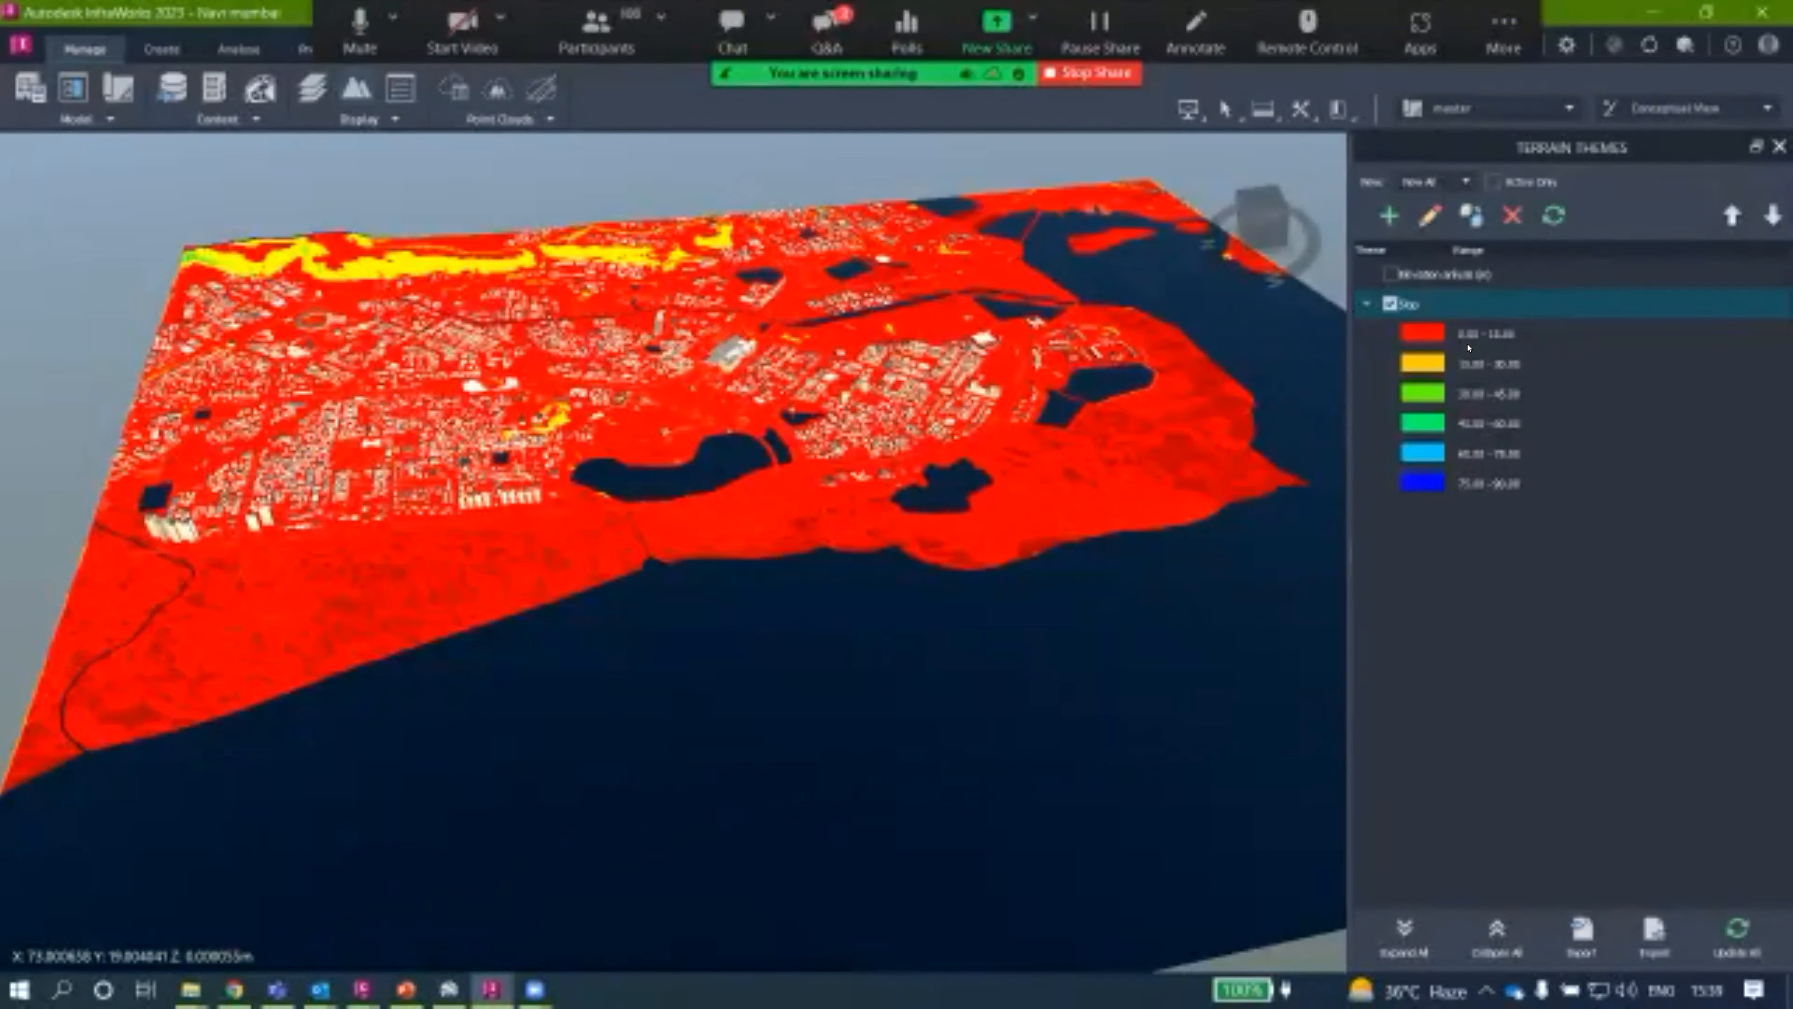
drag(571, 498, 586, 467)
middle_drag(393, 500, 599, 583)
middle_drag(21, 524, 213, 526)
key(ctrl)
key(ctrl)
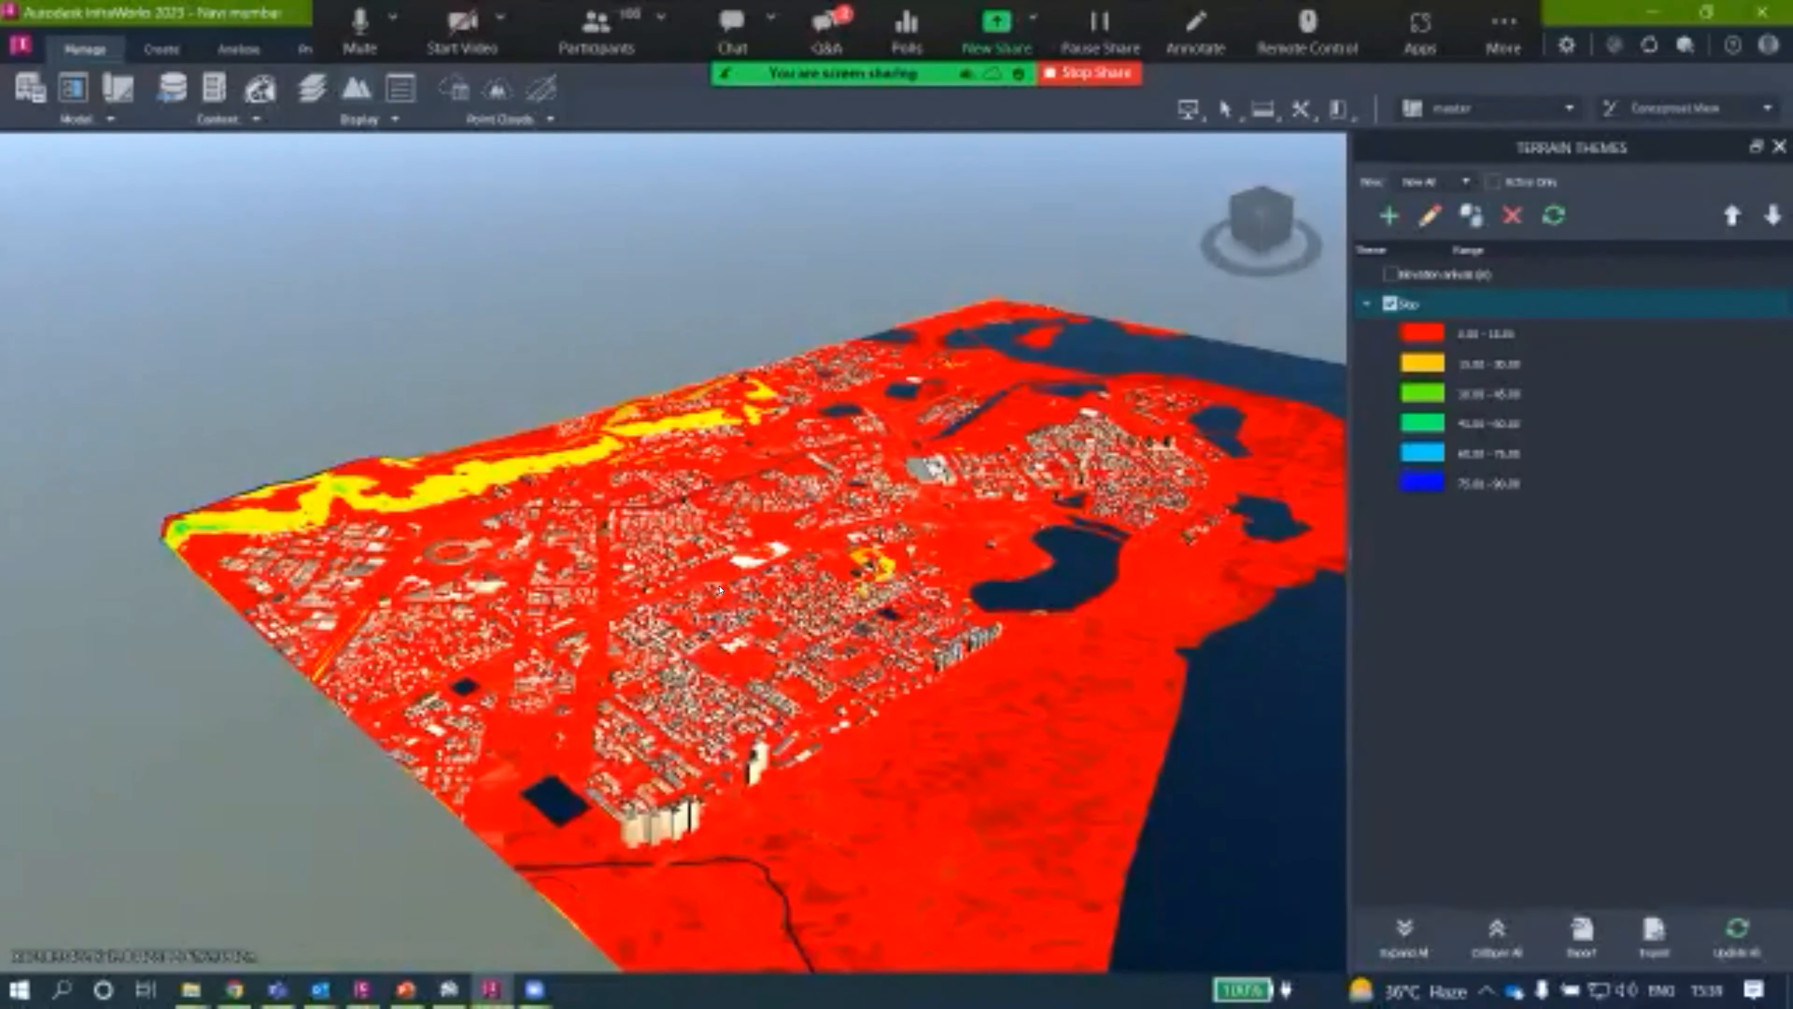
Replace the displayed slope theme with the elevation theme and inspect its colours from the hills to the coast.
click(1389, 304)
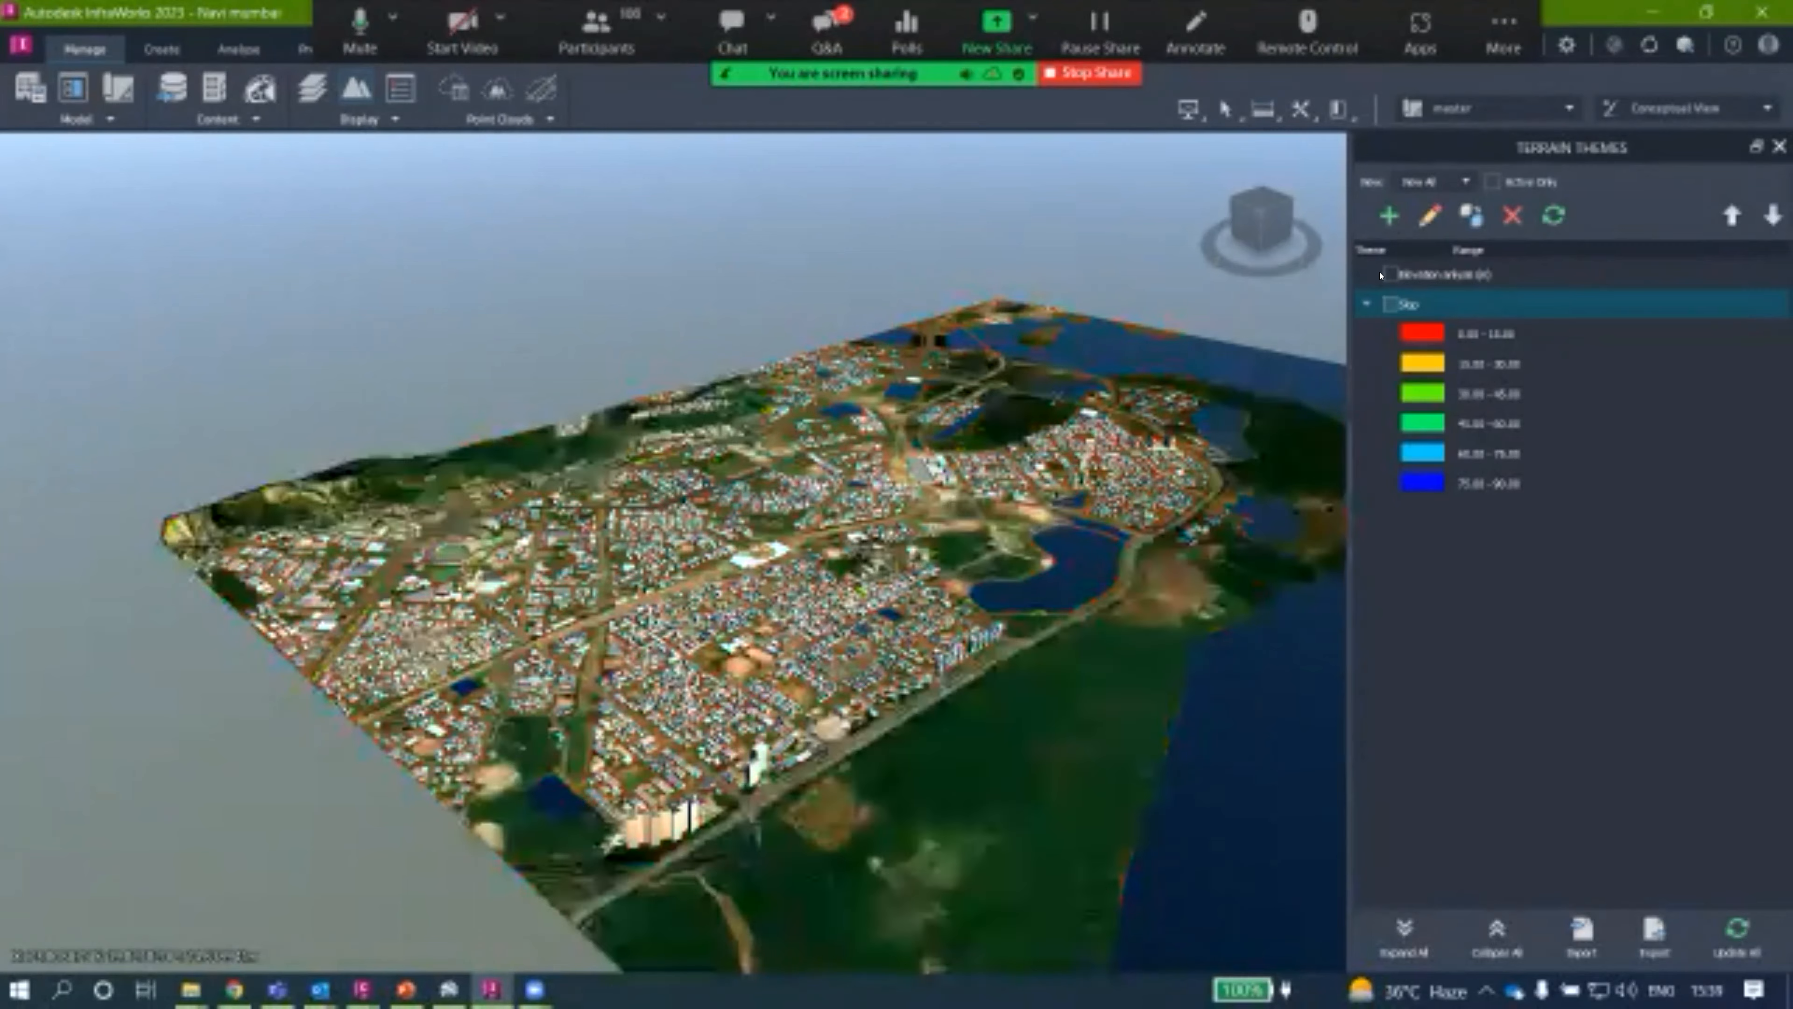
click(1389, 274)
scroll(749, 602, up, 3)
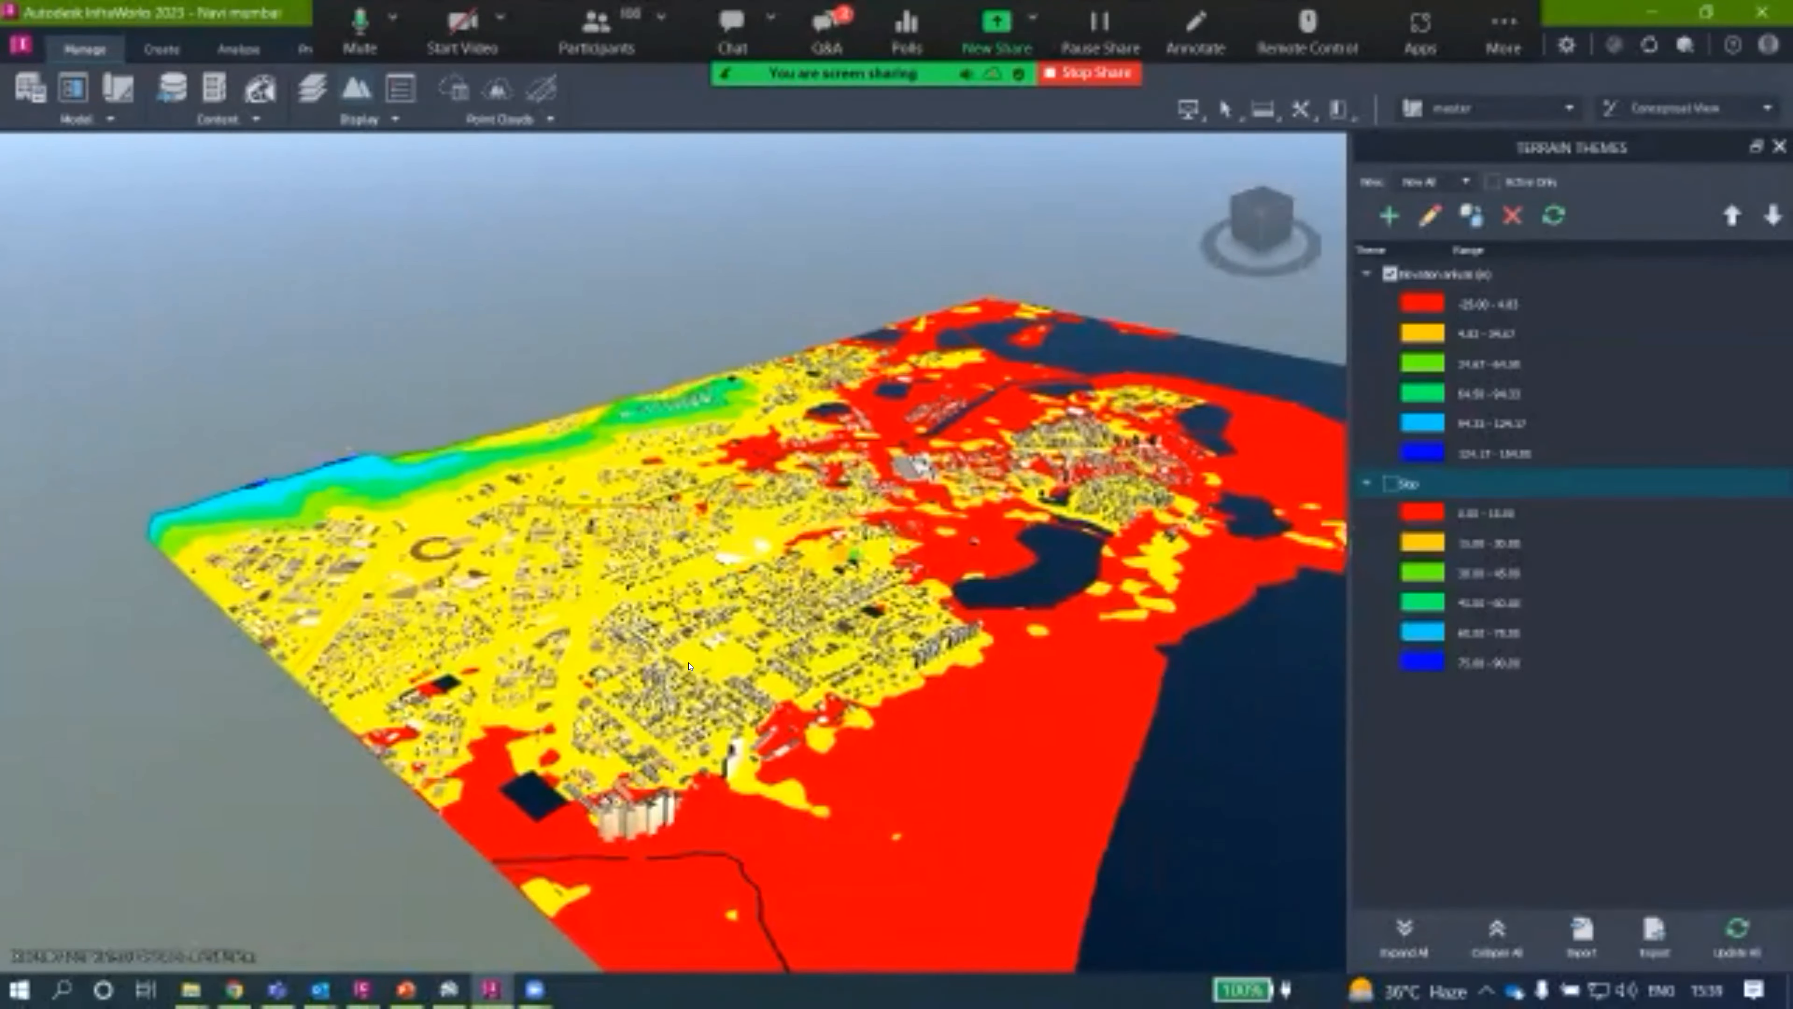
drag(747, 603, 1489, 494)
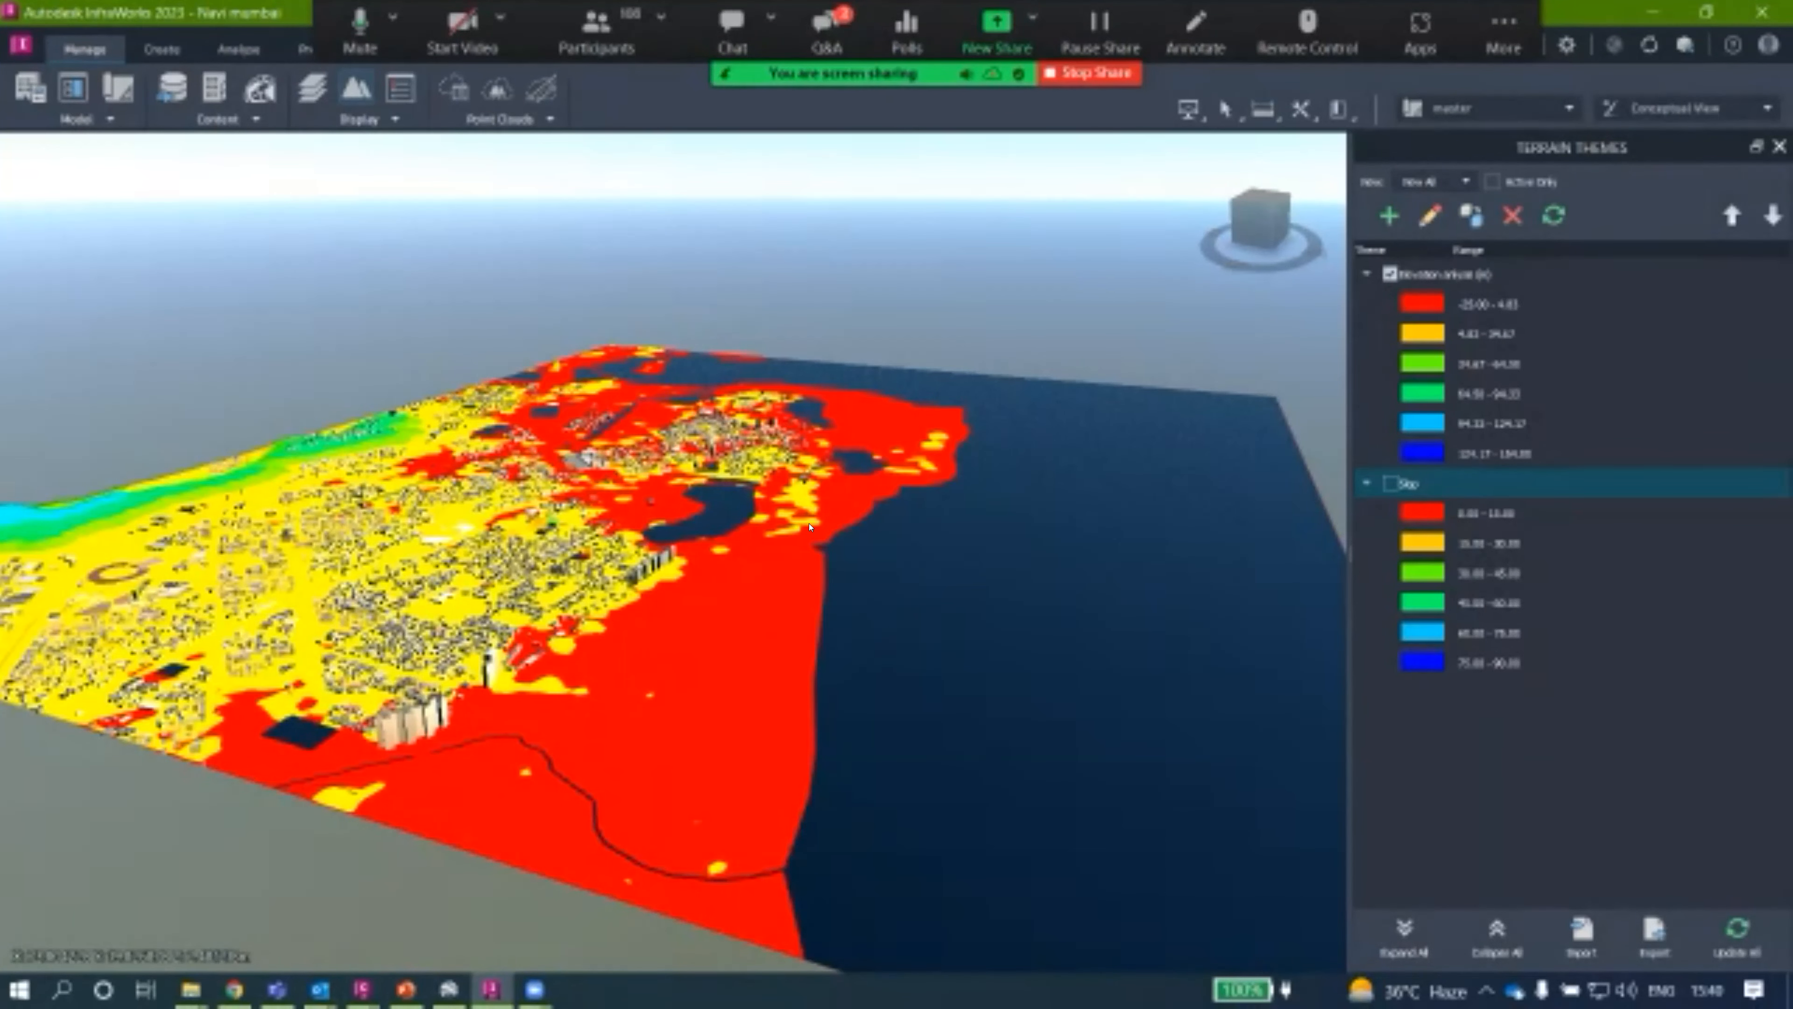
drag(653, 565, 1239, 335)
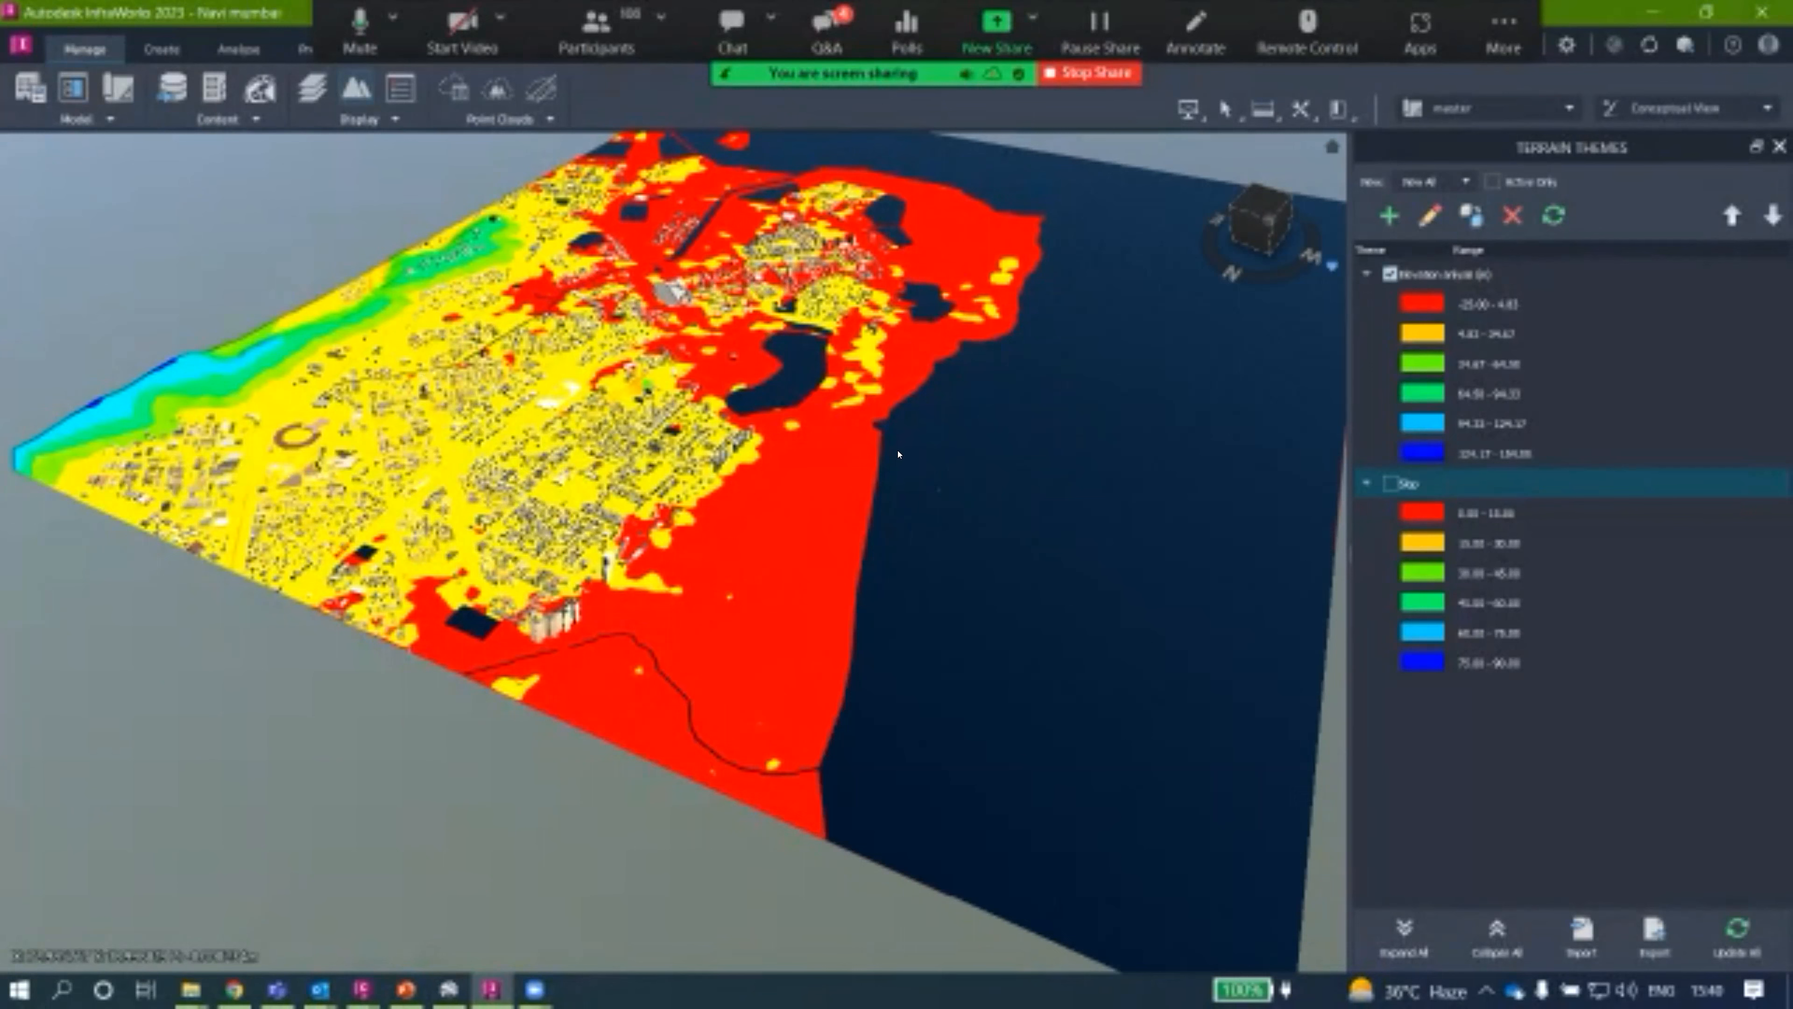
scroll(524, 412, up, 2)
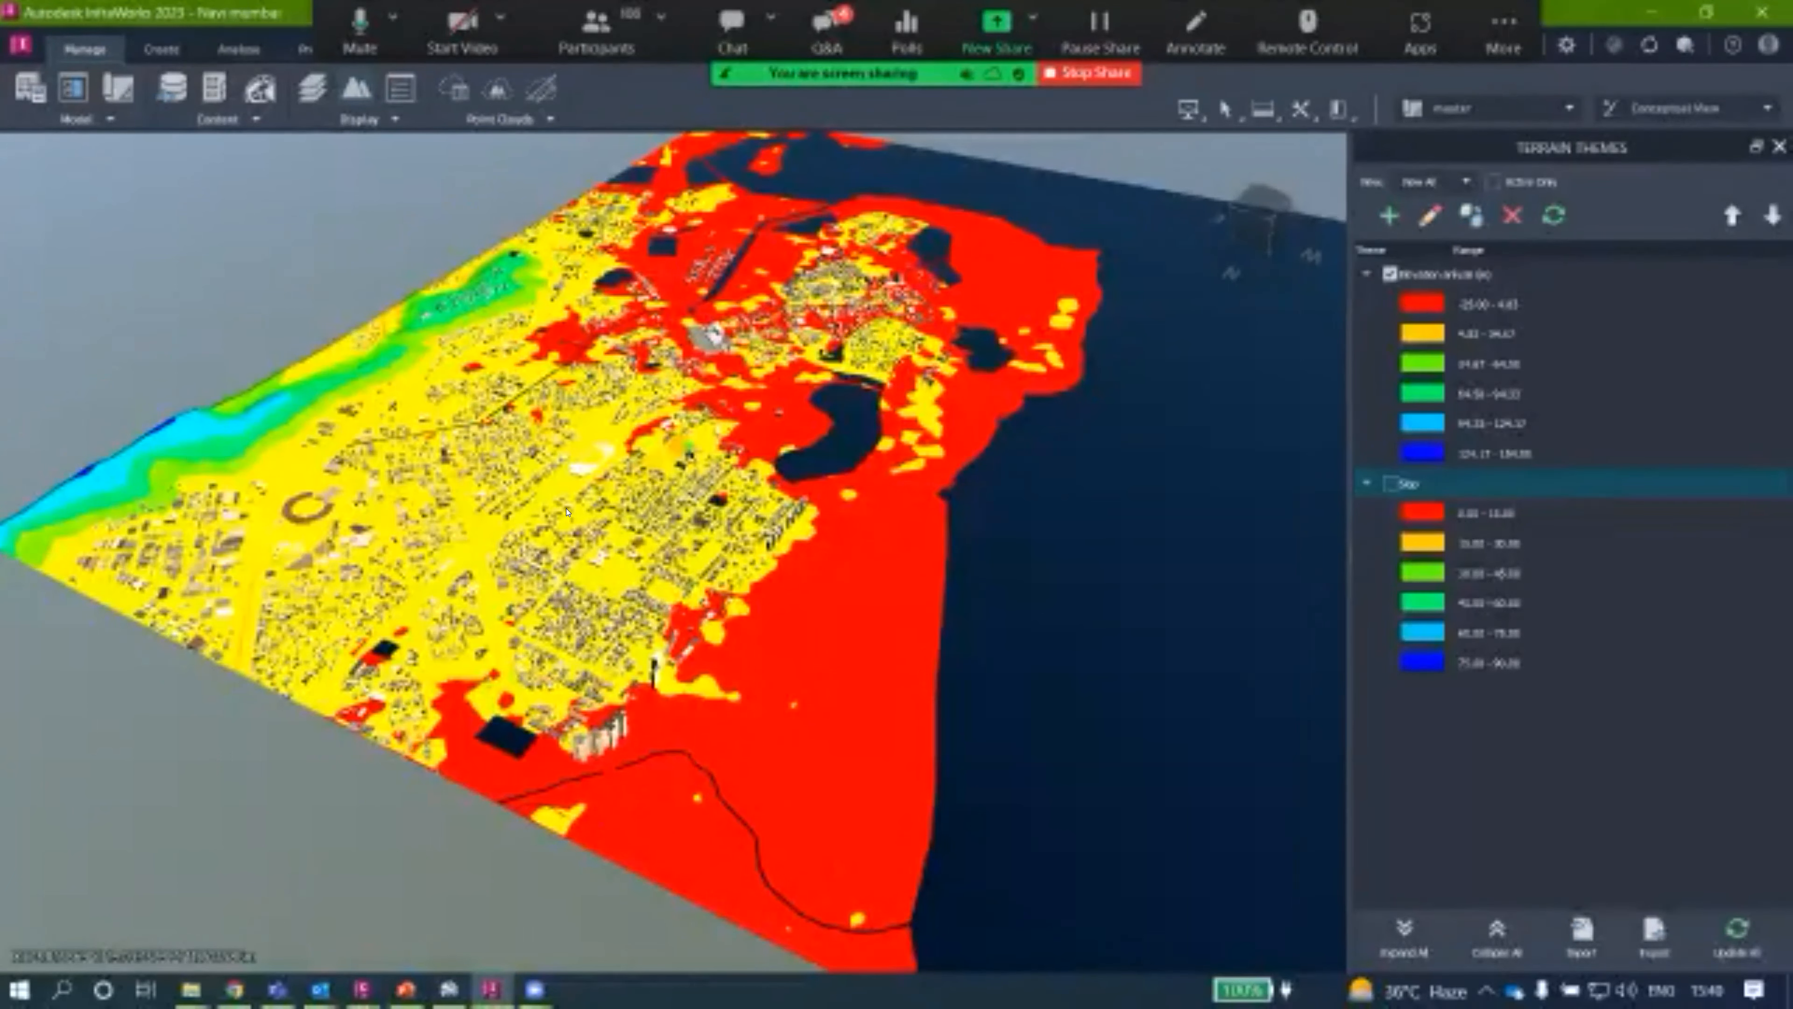
Turn off the elevation theme and examine the coastal road, green belt, bare plot and lake on the aerial imagery.
click(1389, 274)
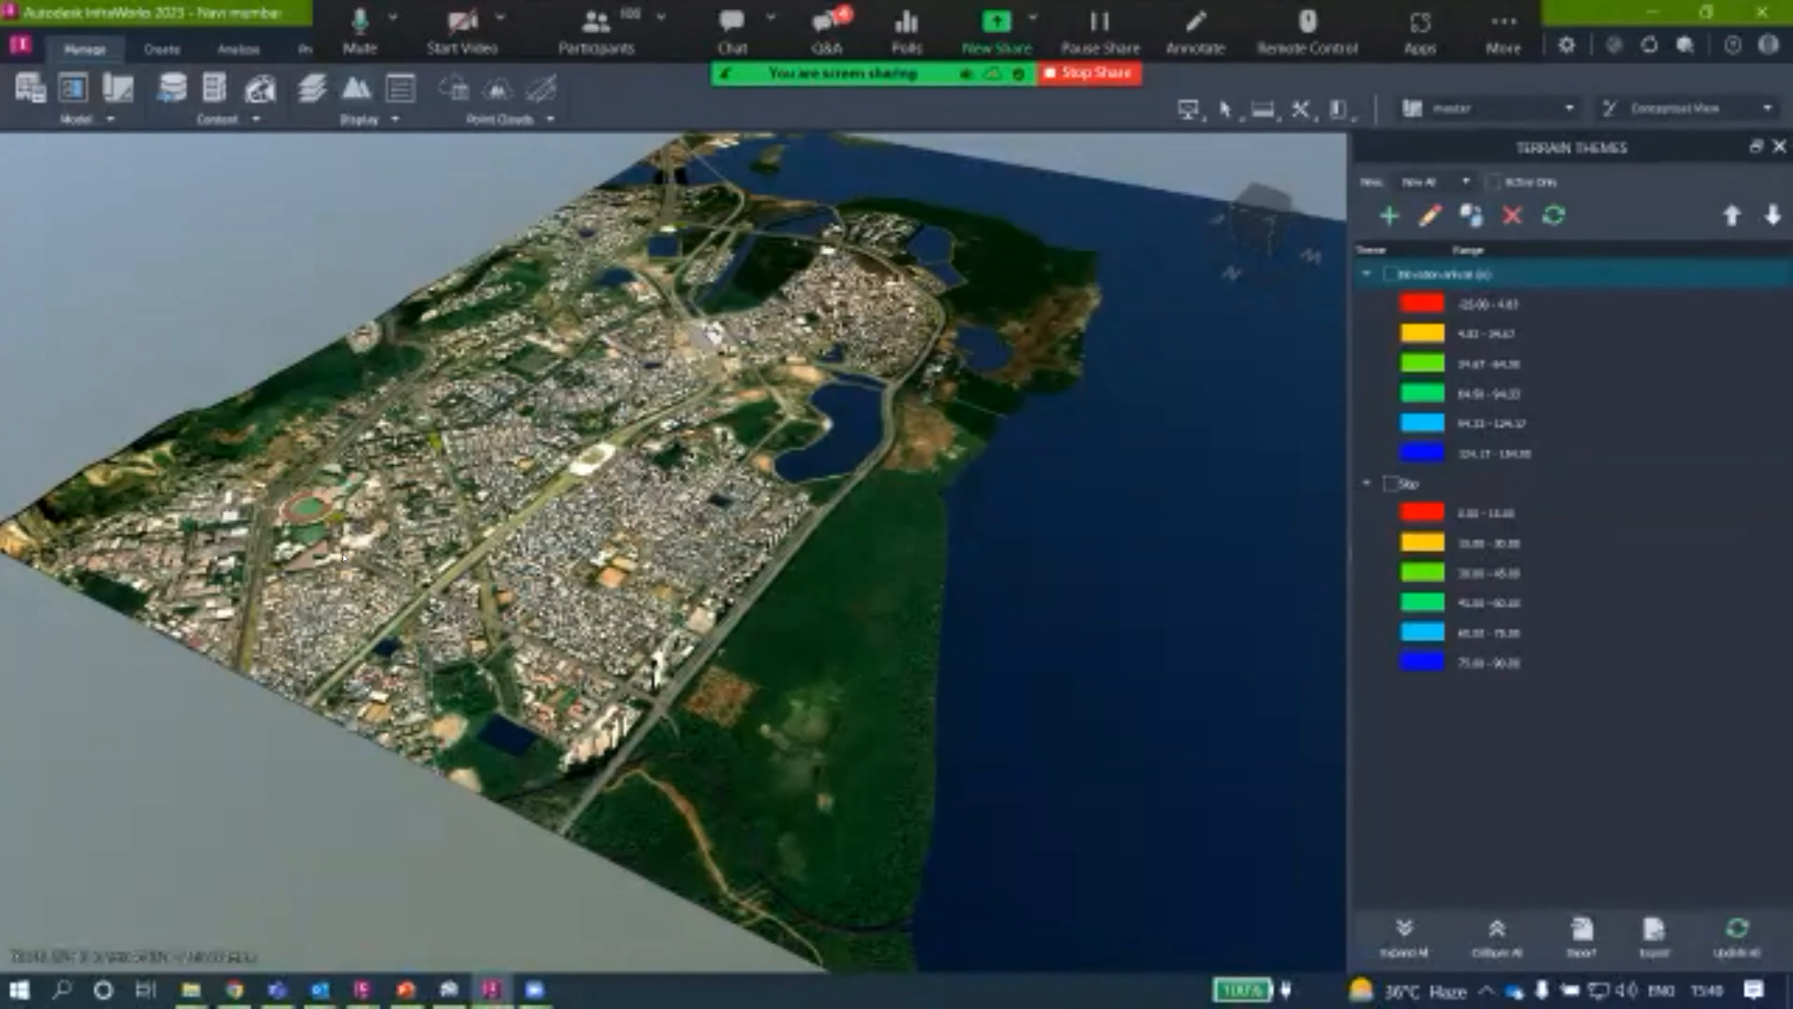
drag(586, 622, 344, 558)
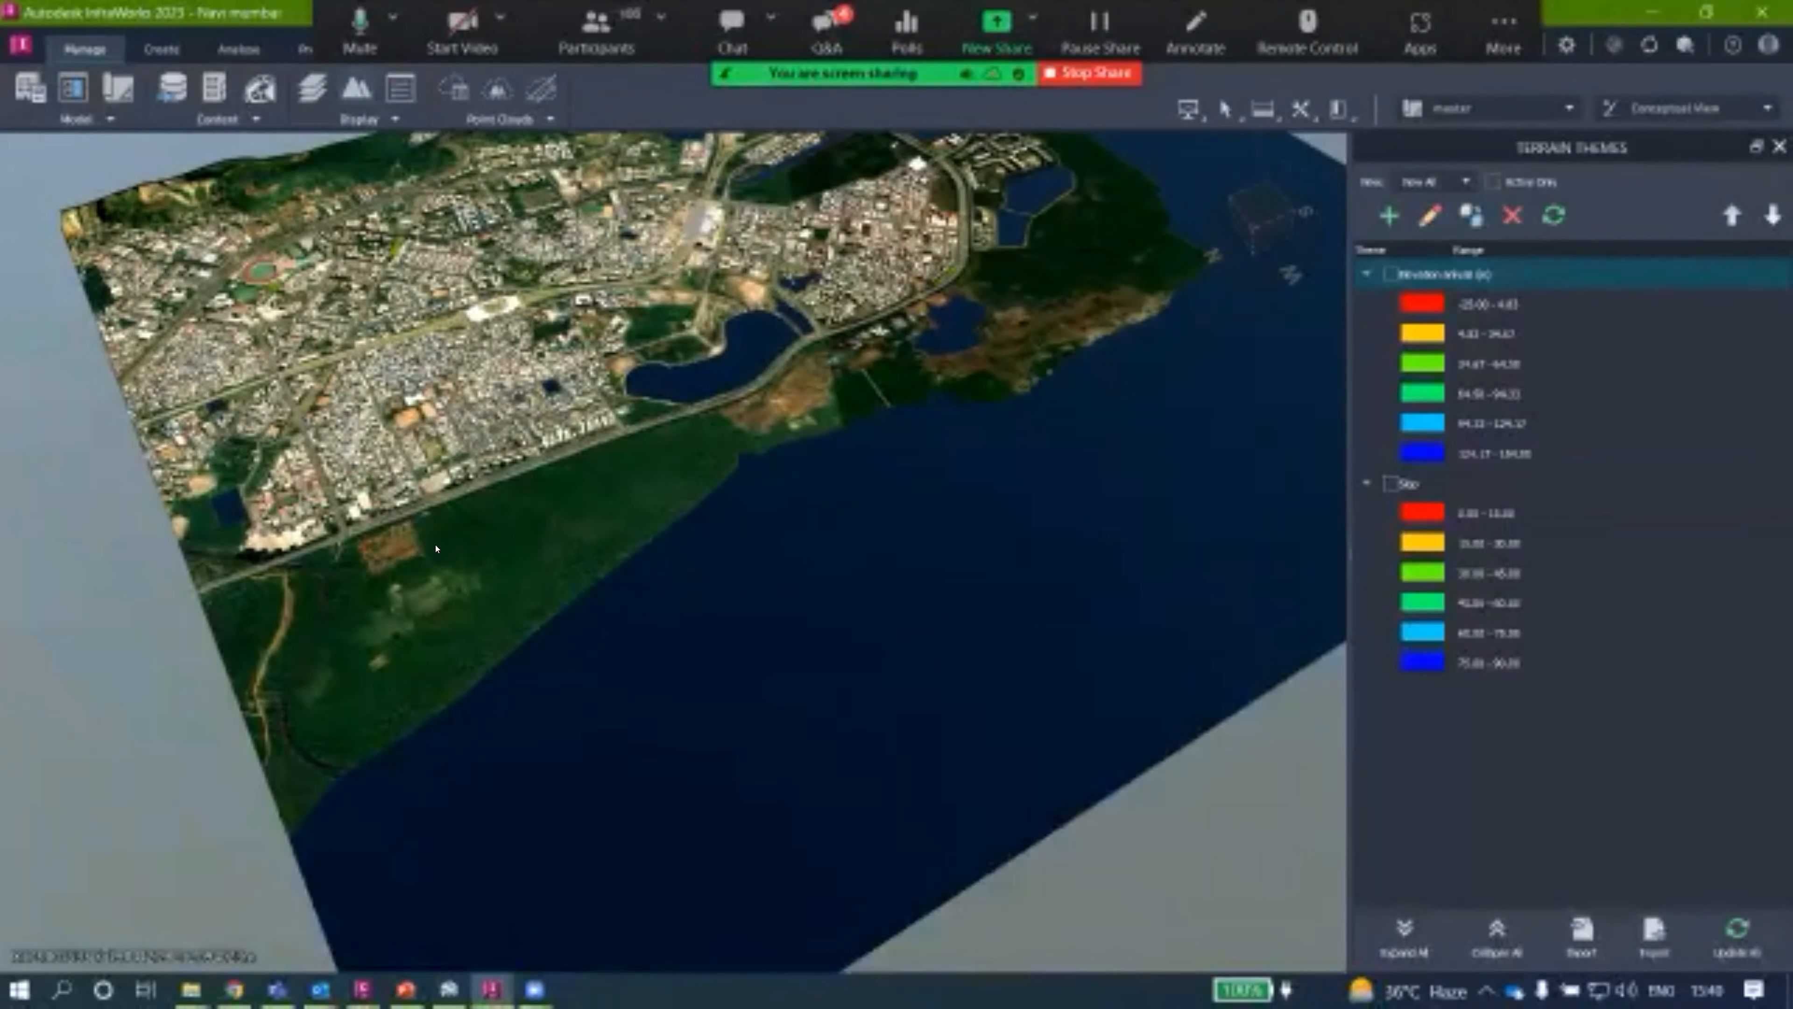
scroll(435, 549, up, 3)
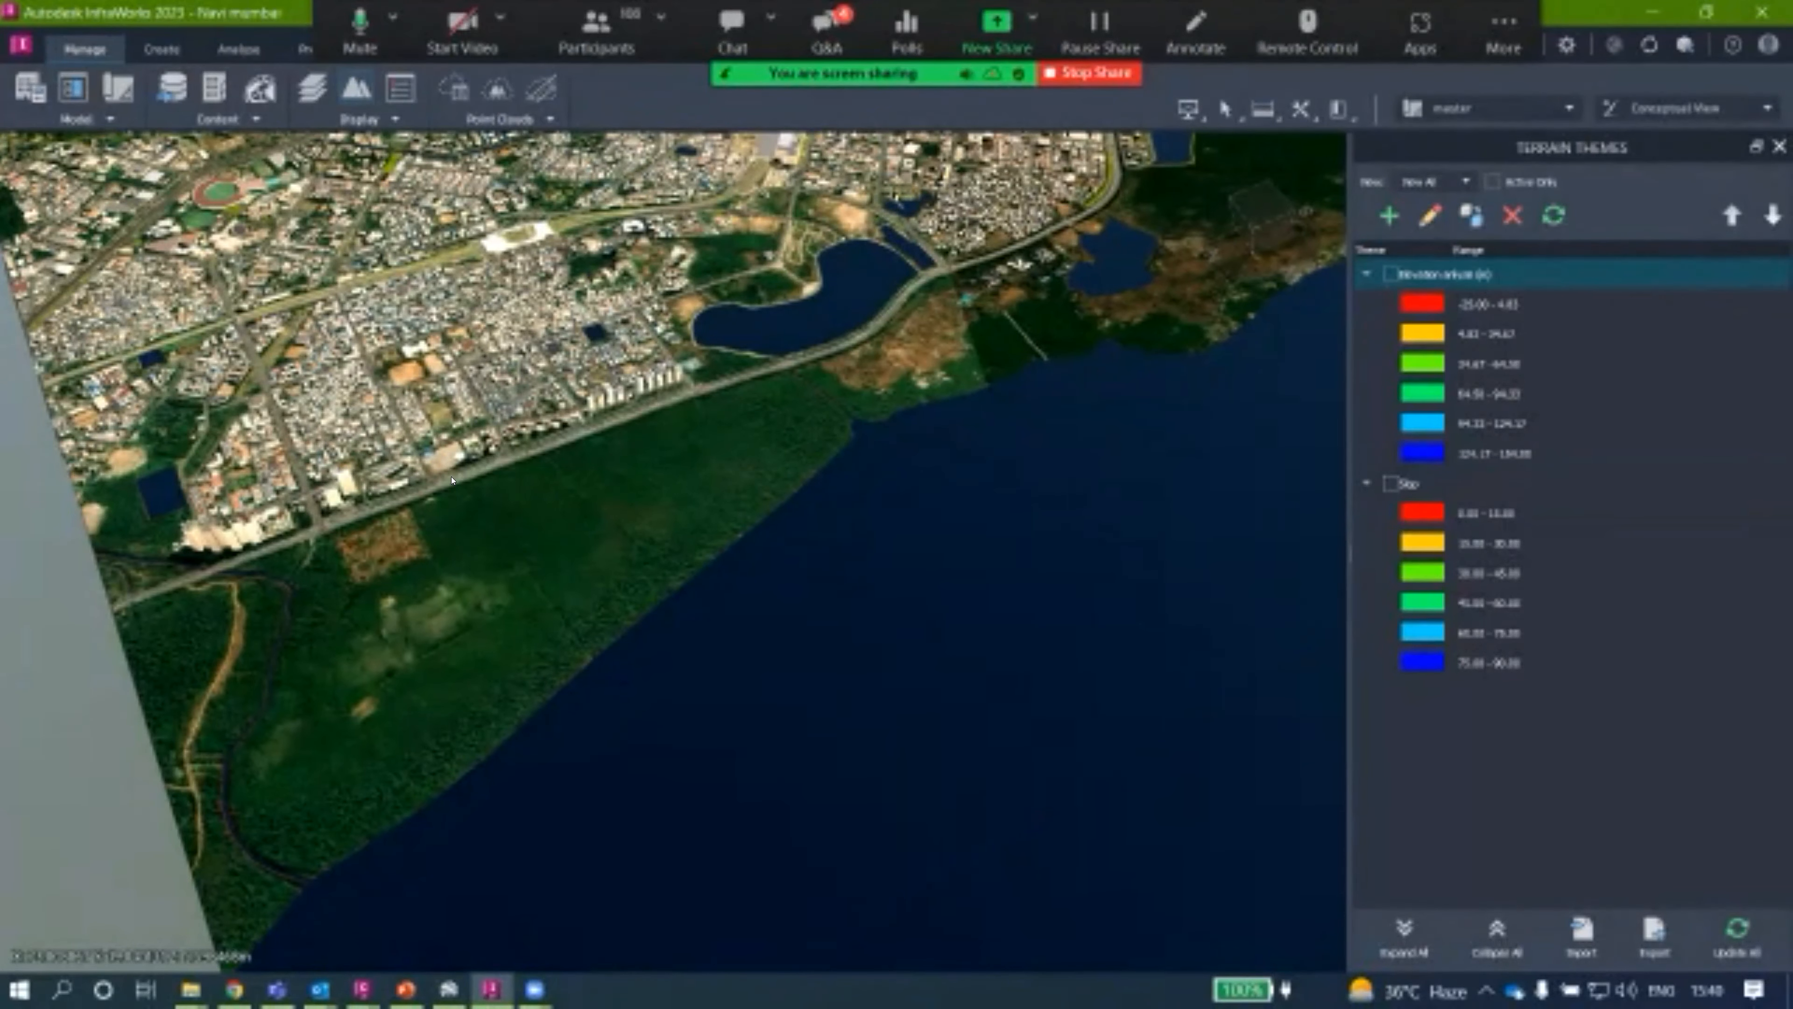
mouse_move(452, 480)
double_click(389, 528)
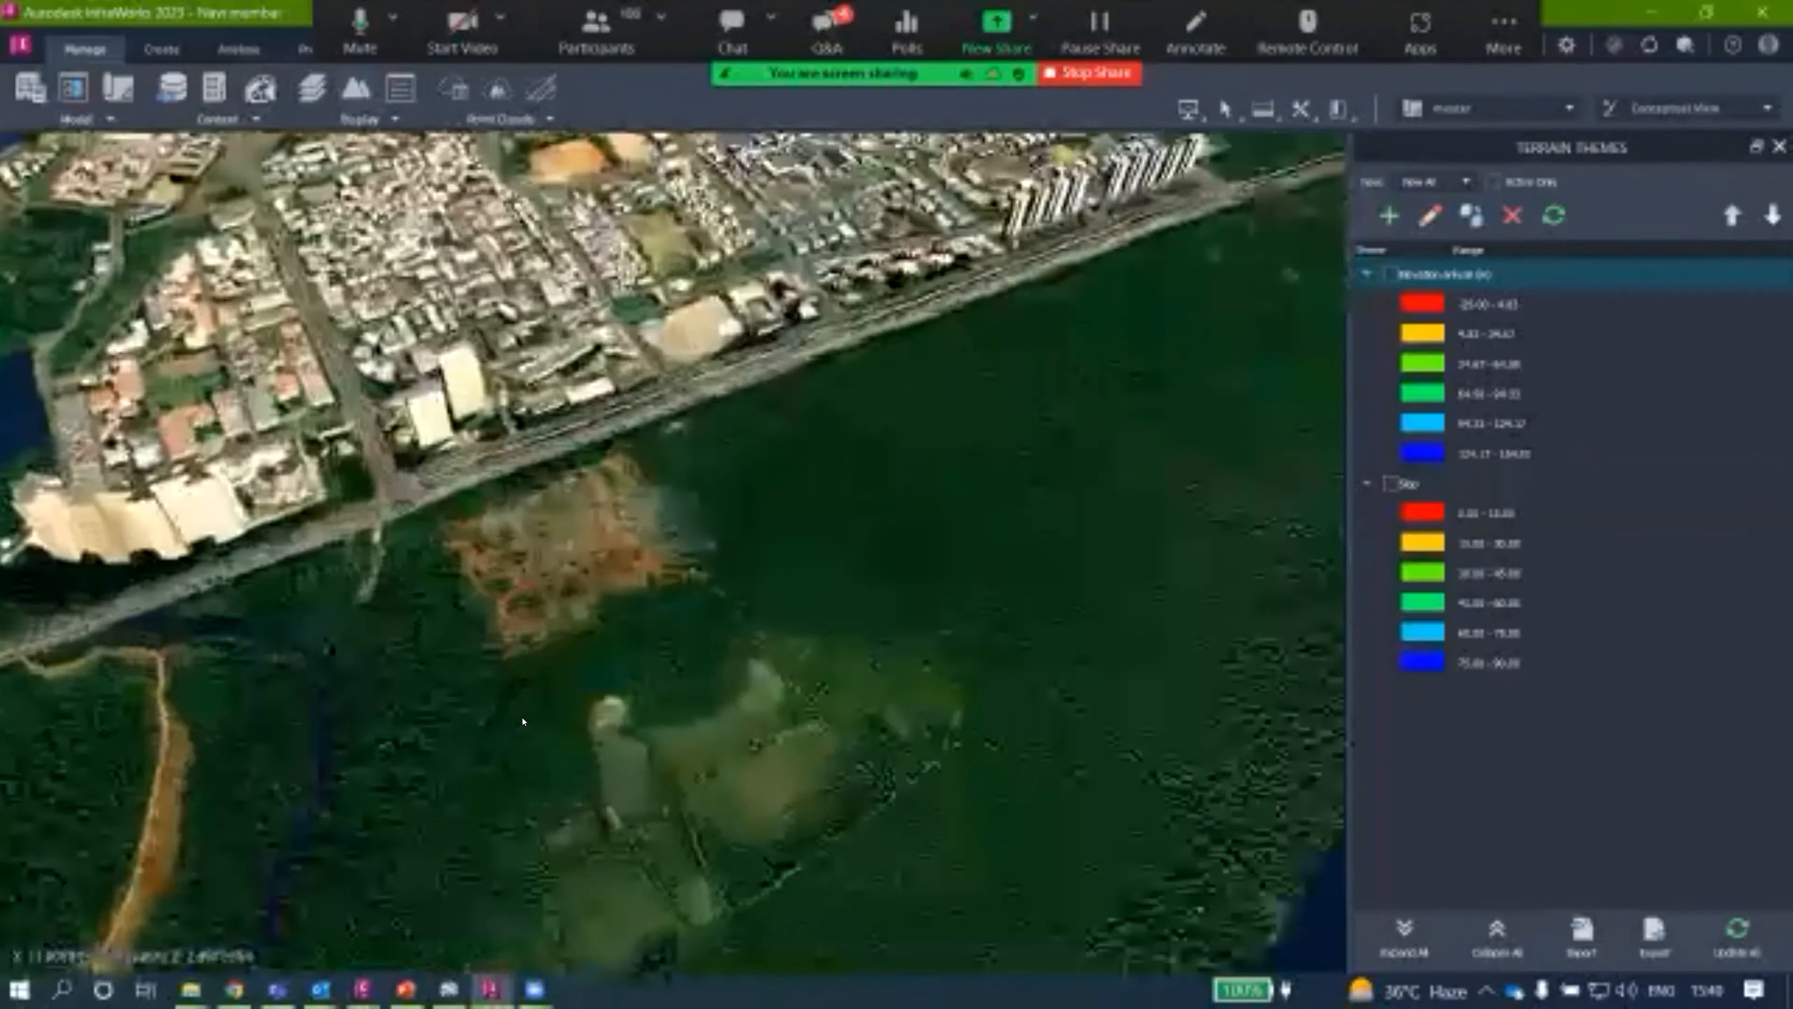
drag(520, 720, 436, 414)
scroll(444, 699, down, 2)
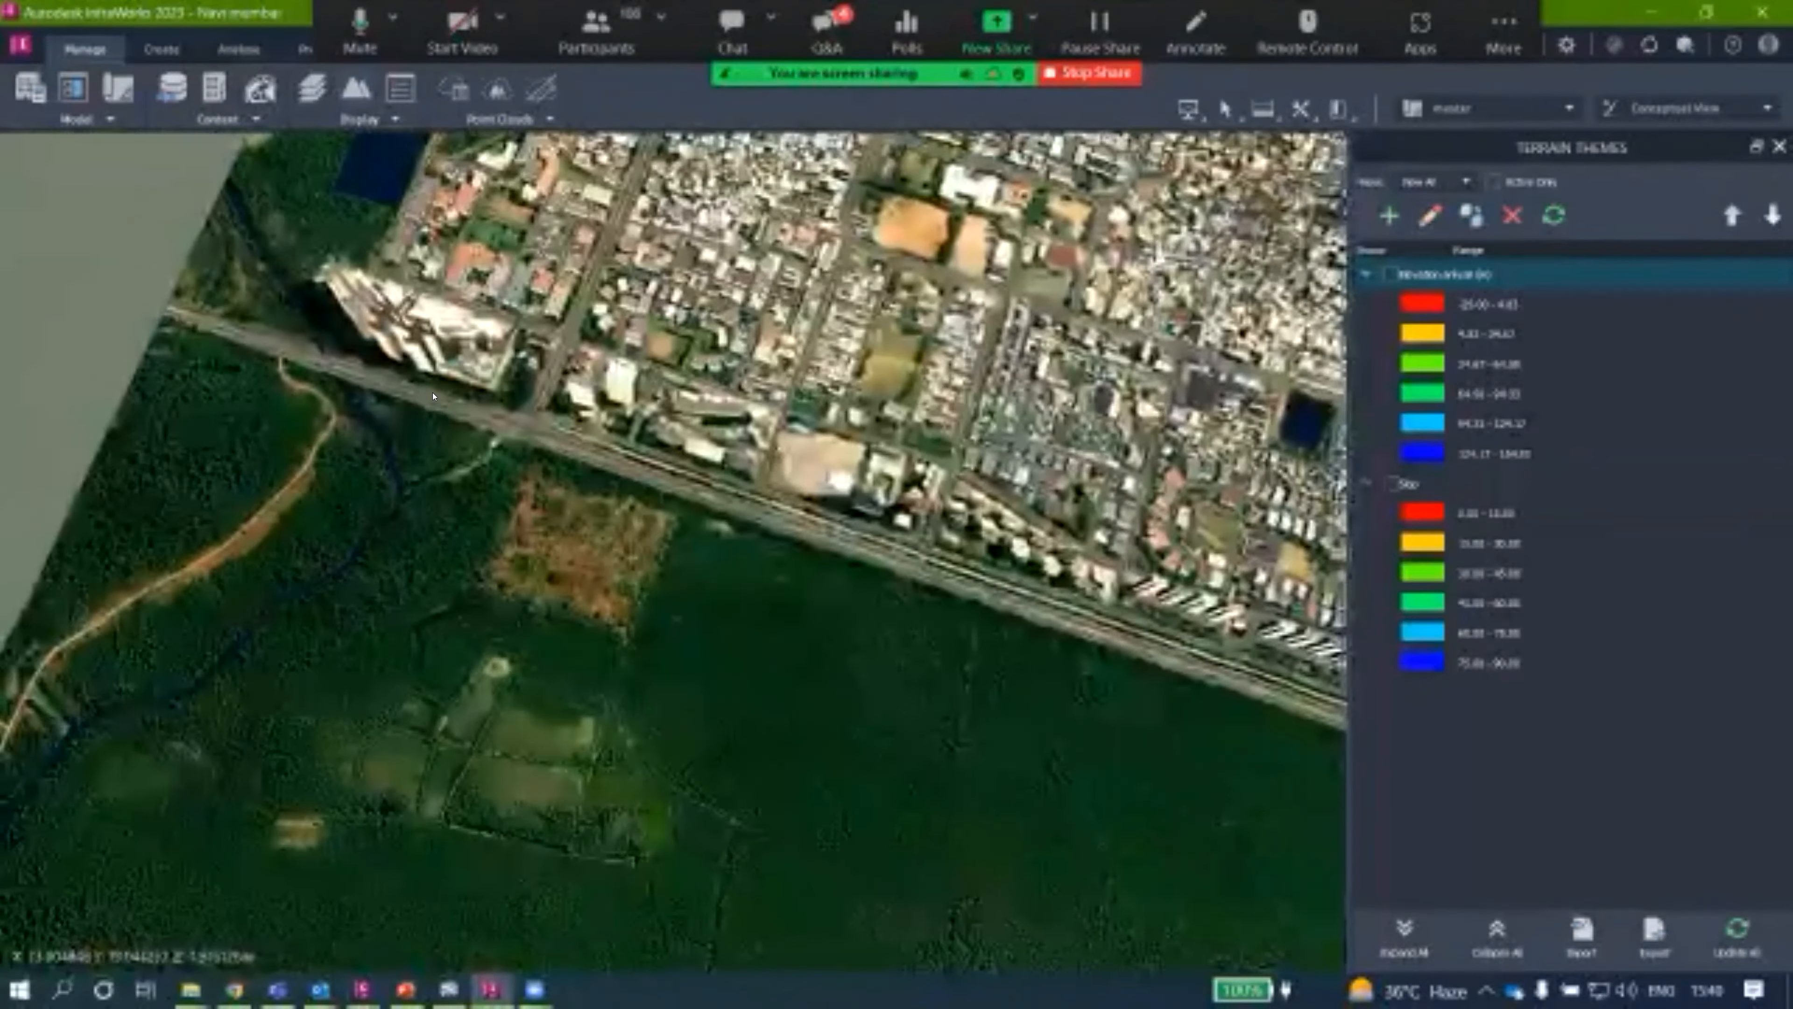
middle_drag(158, 286, 77, 214)
middle_drag(1122, 789, 793, 548)
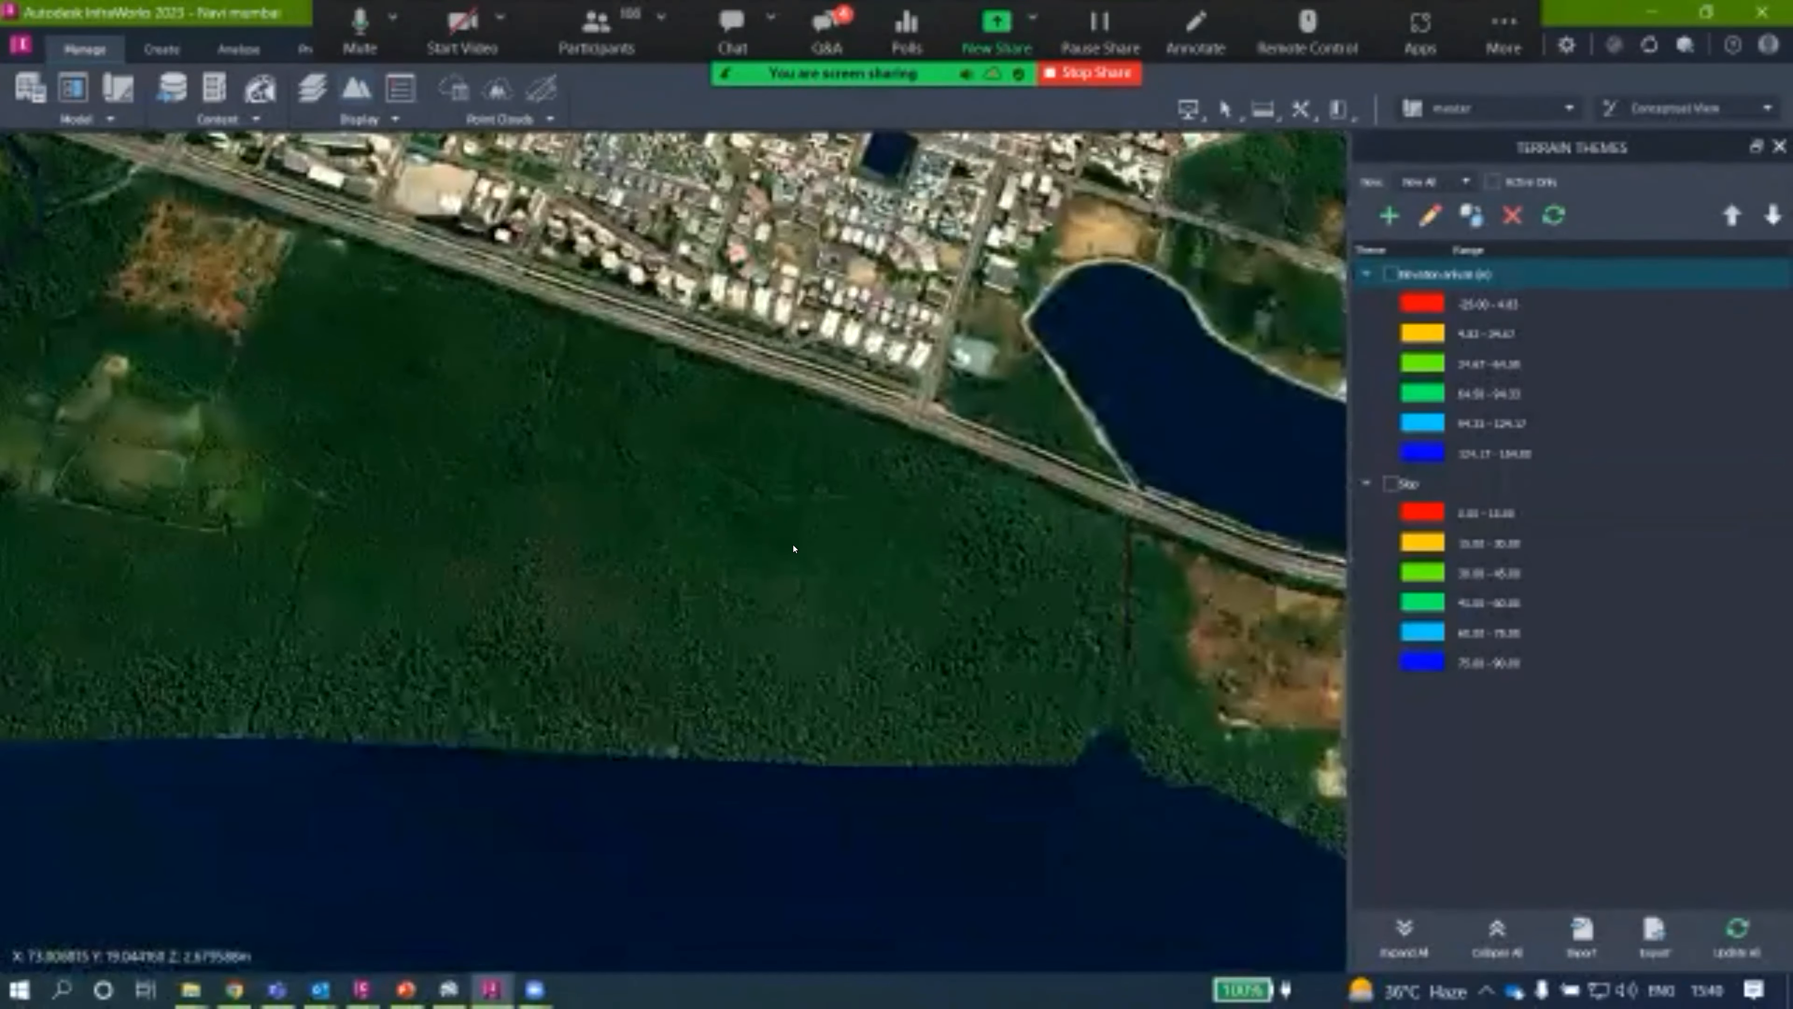
scroll(513, 468, down, 2)
middle_drag(1286, 307, 674, 379)
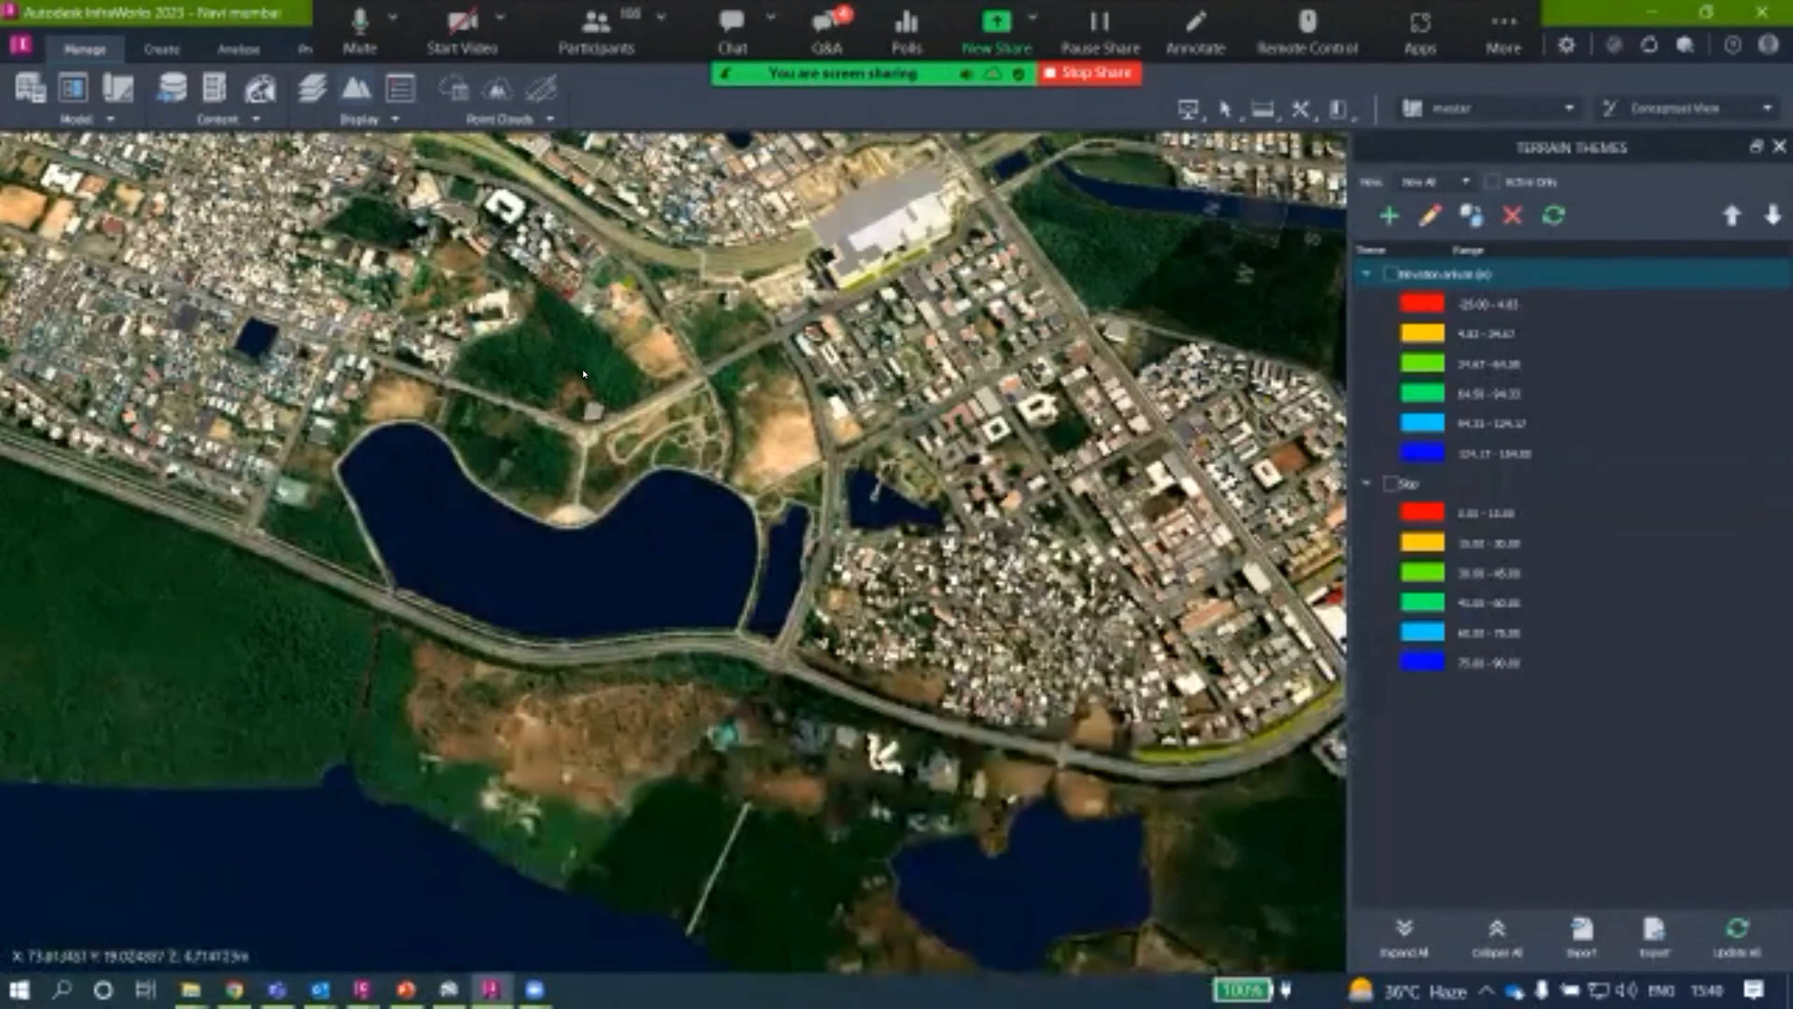
middle_drag(150, 200, 579, 185)
scroll(276, 463, up, 3)
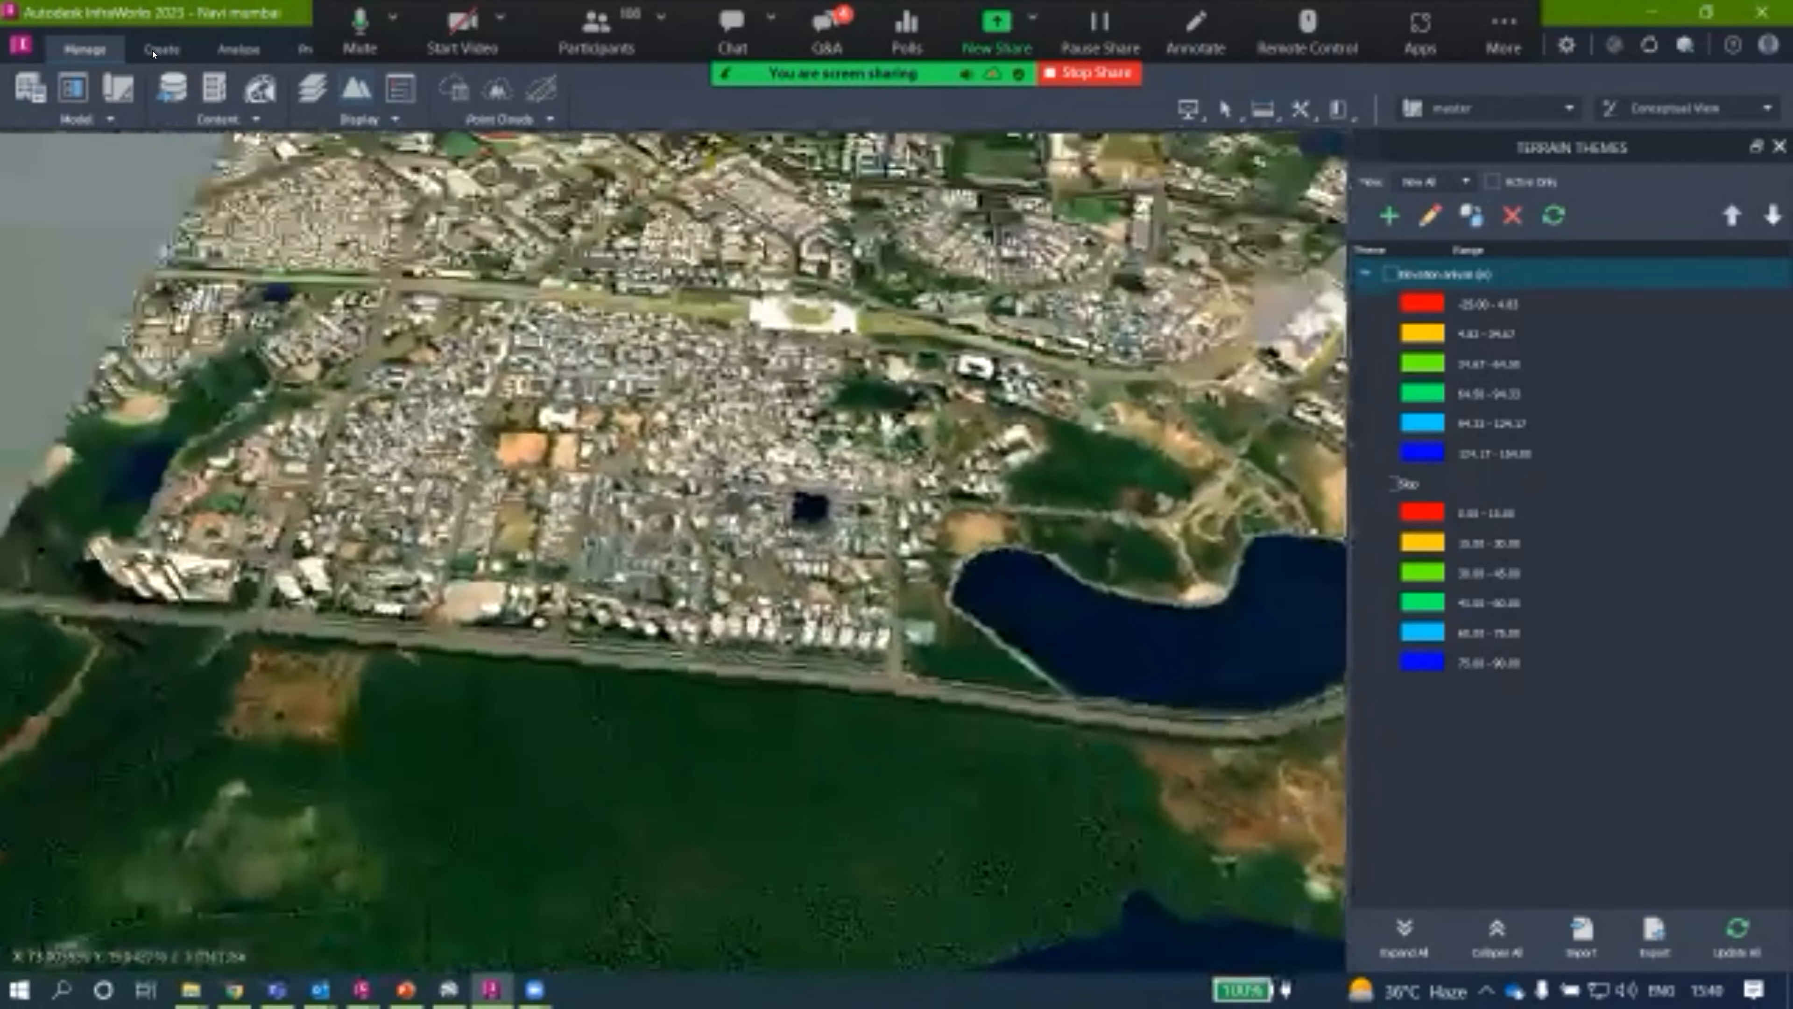
Check the properties of the Palm Beach Marg road beside the bare plot, leaving the road unselected when done.
click(153, 51)
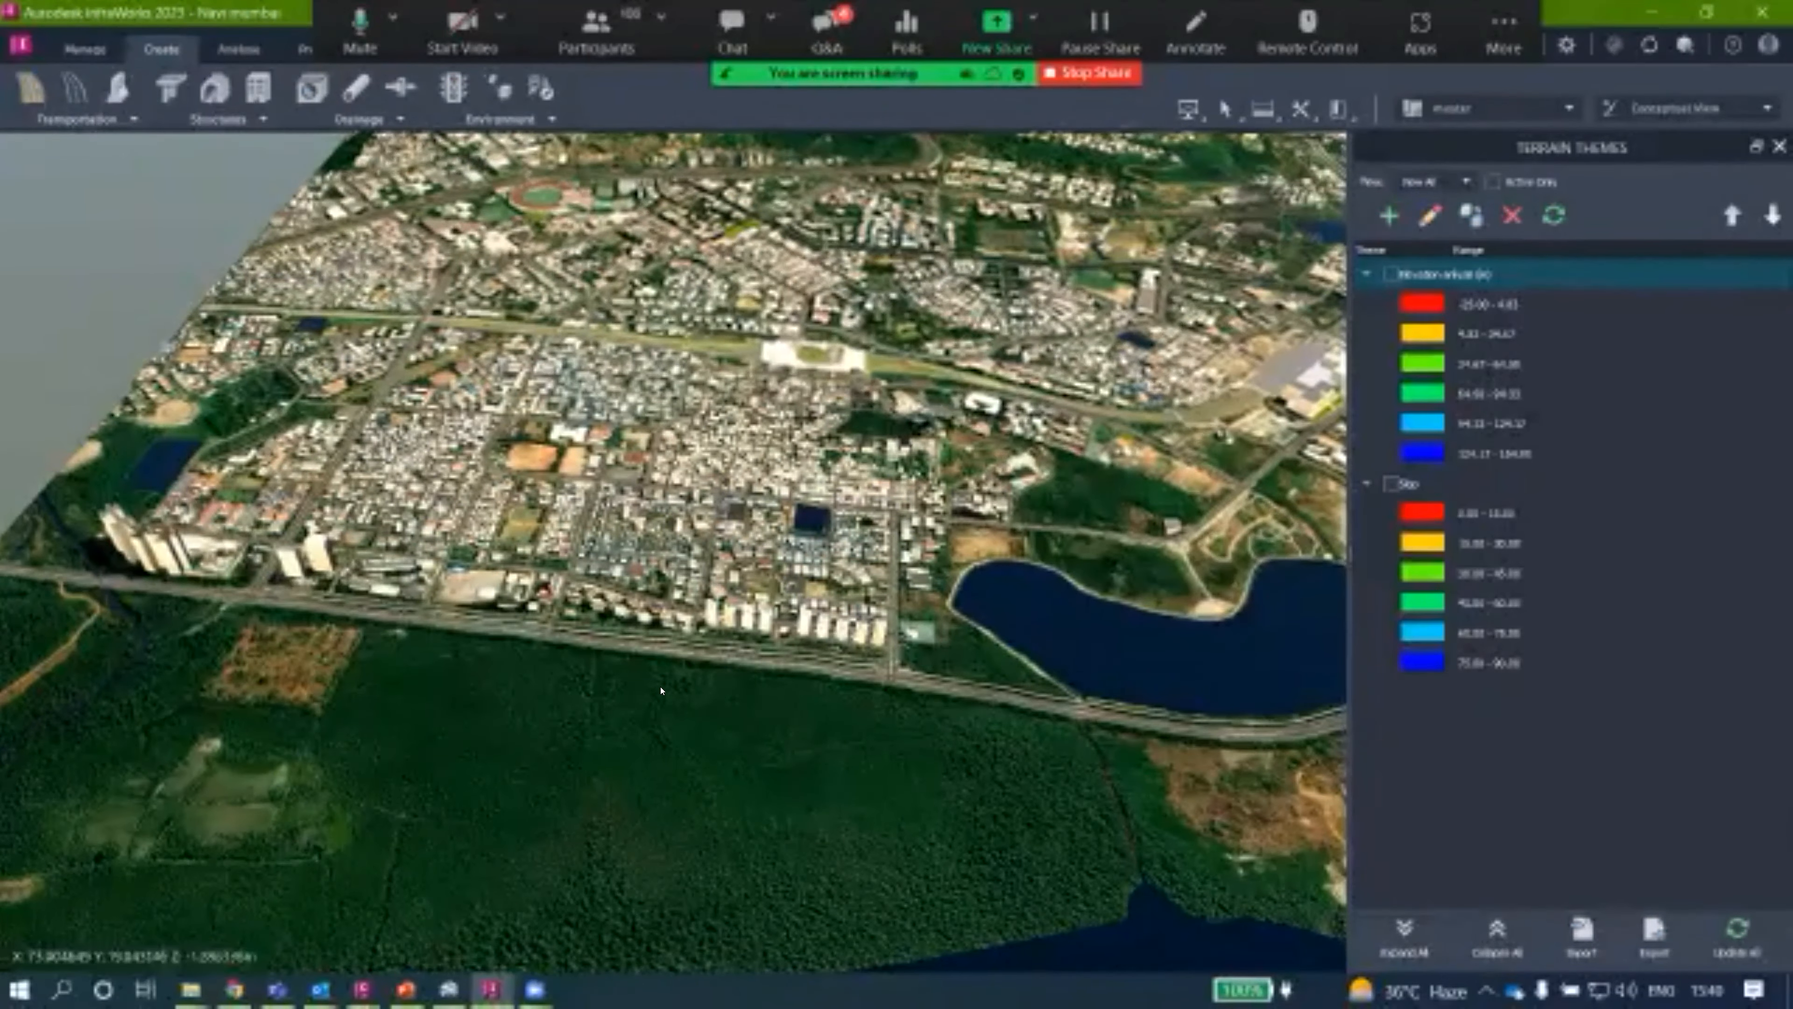
scroll(661, 690, up, 5)
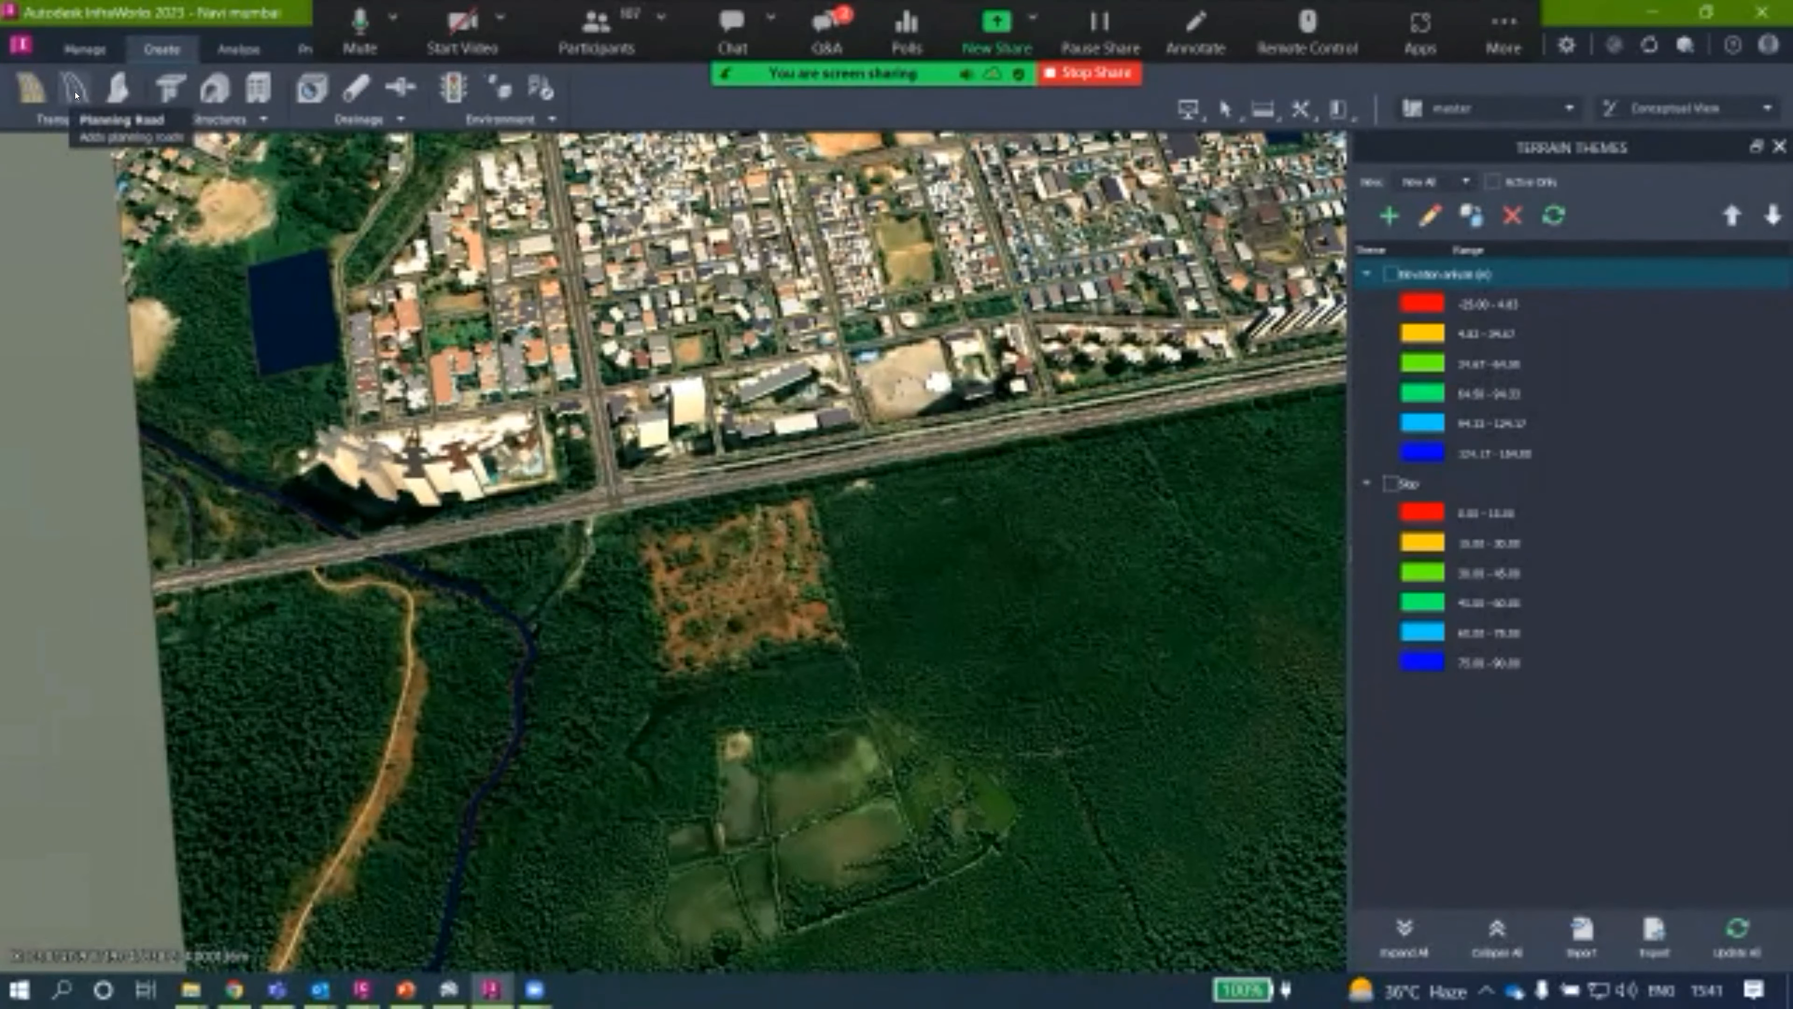
scroll(508, 500, up, 5)
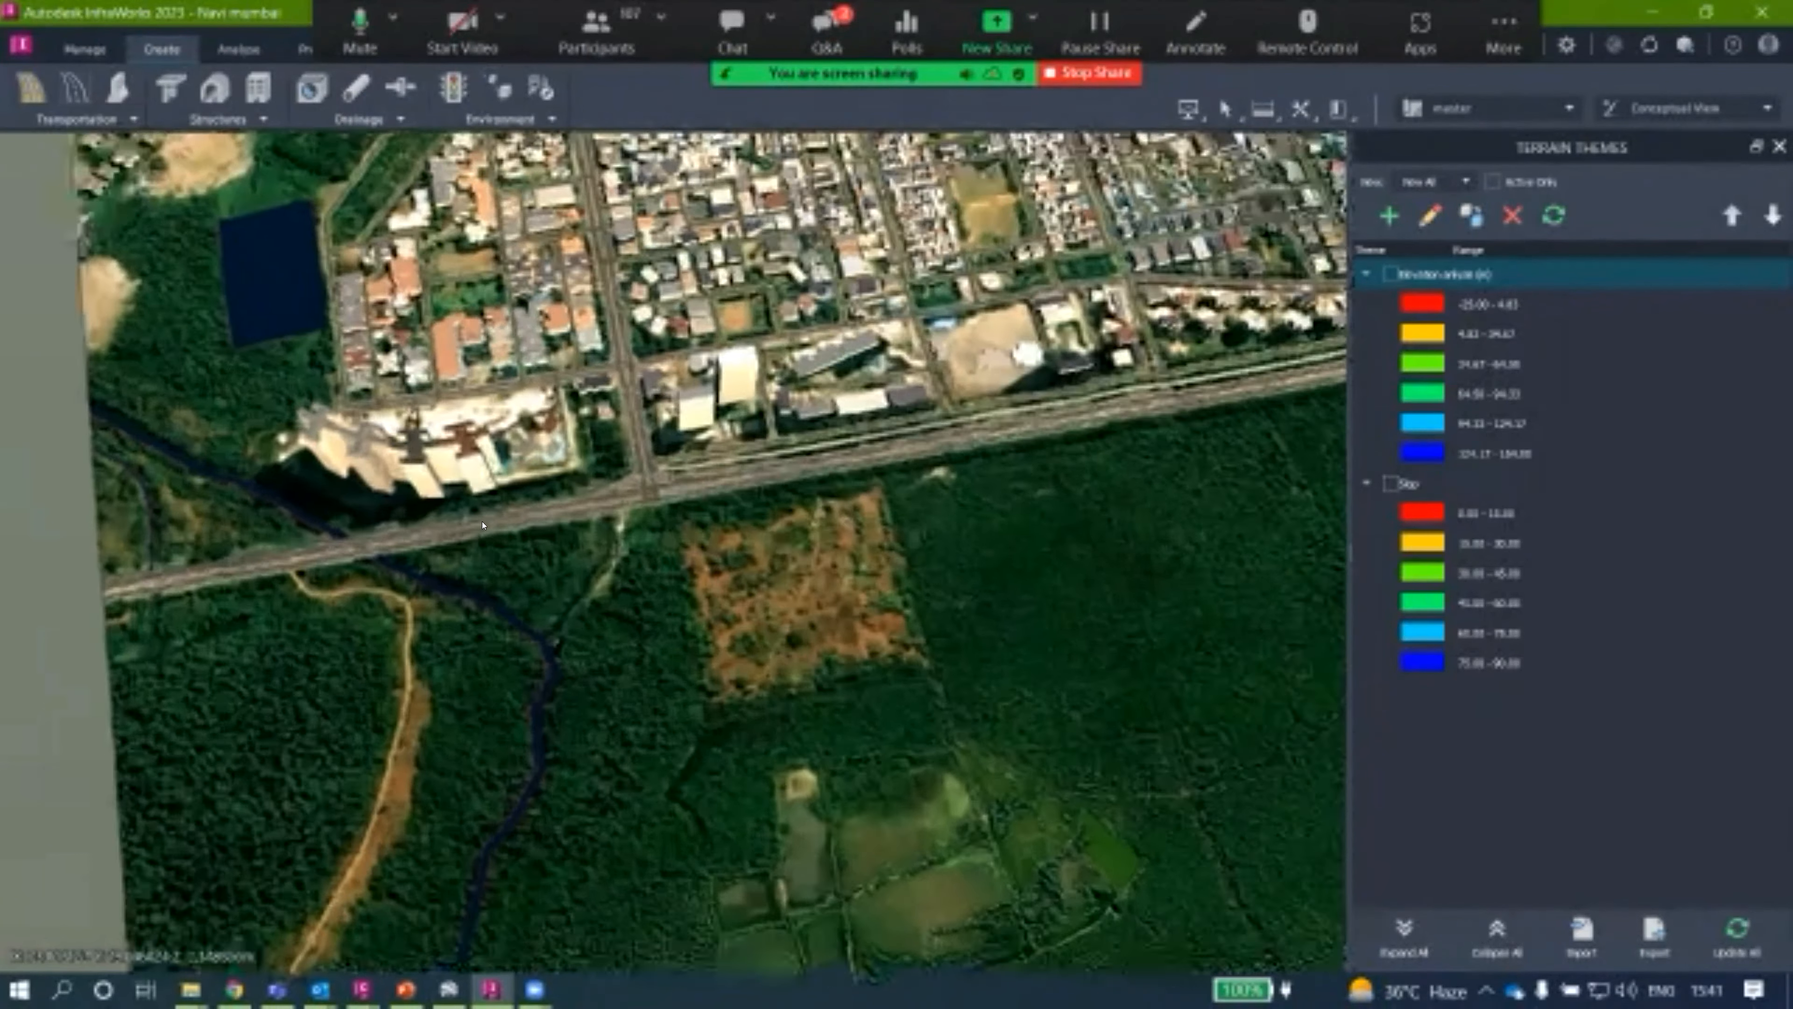
middle_drag(878, 506, 543, 553)
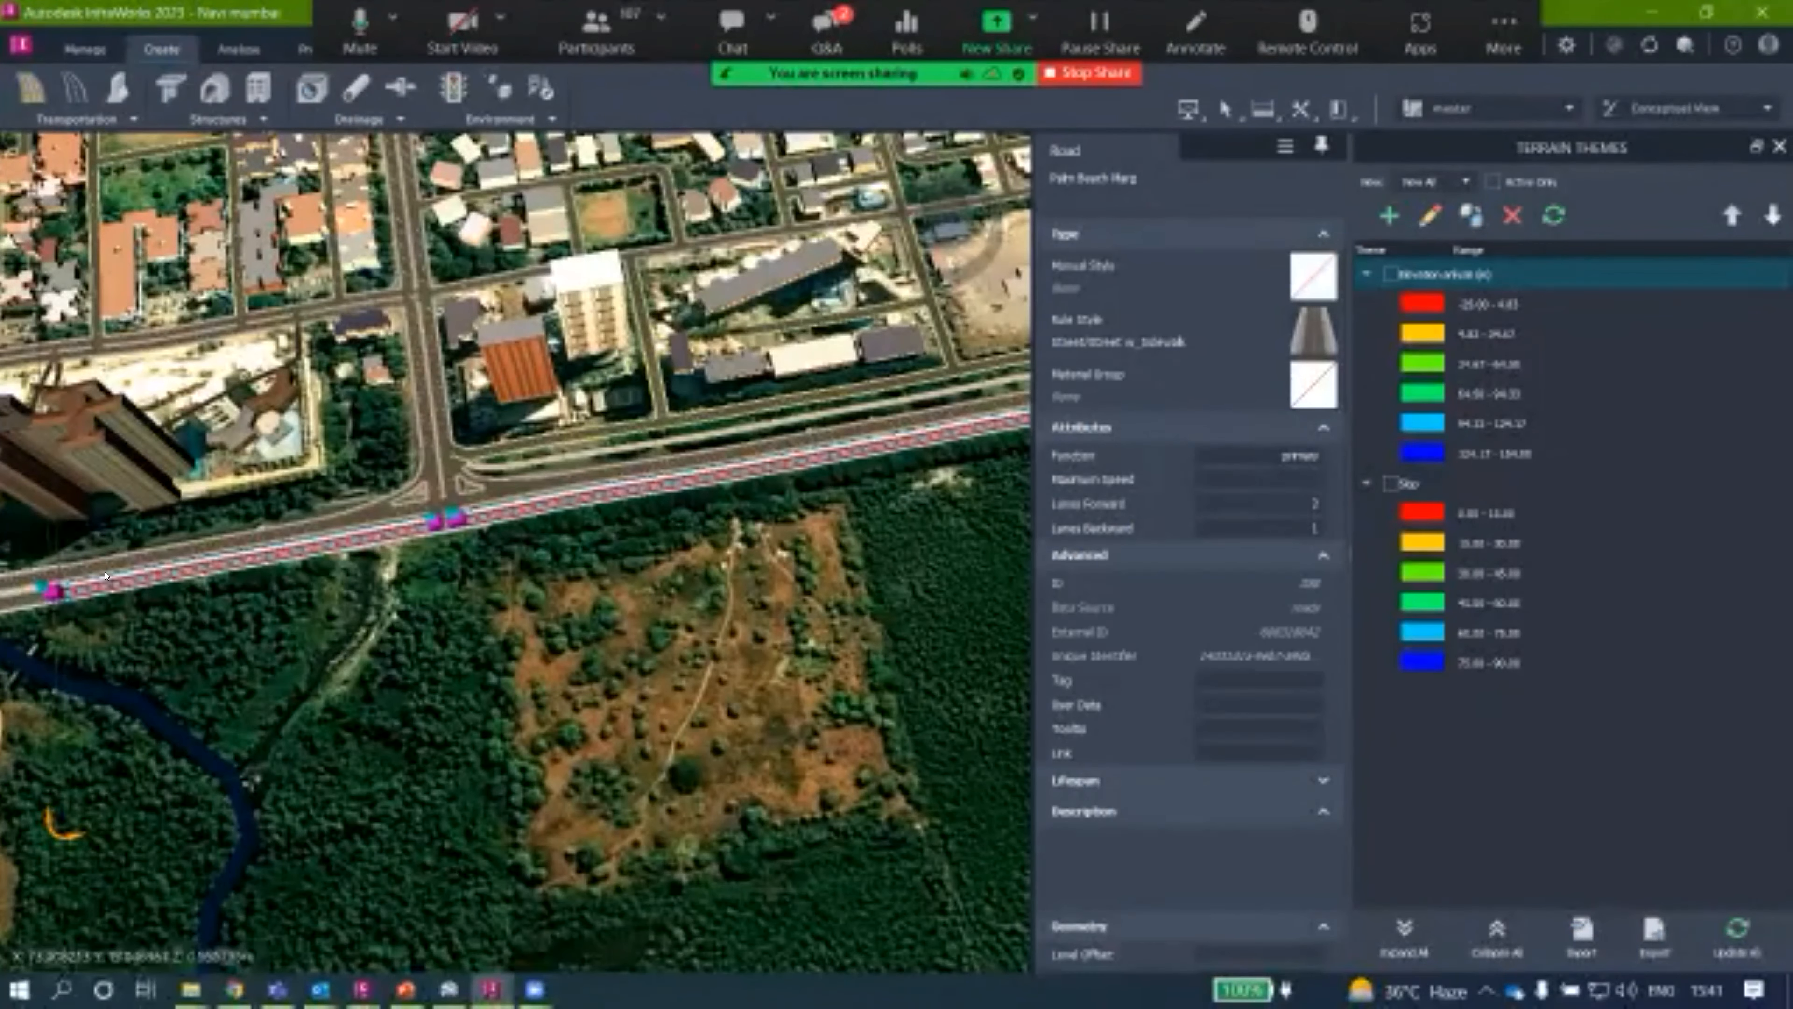
mouse_move(586, 500)
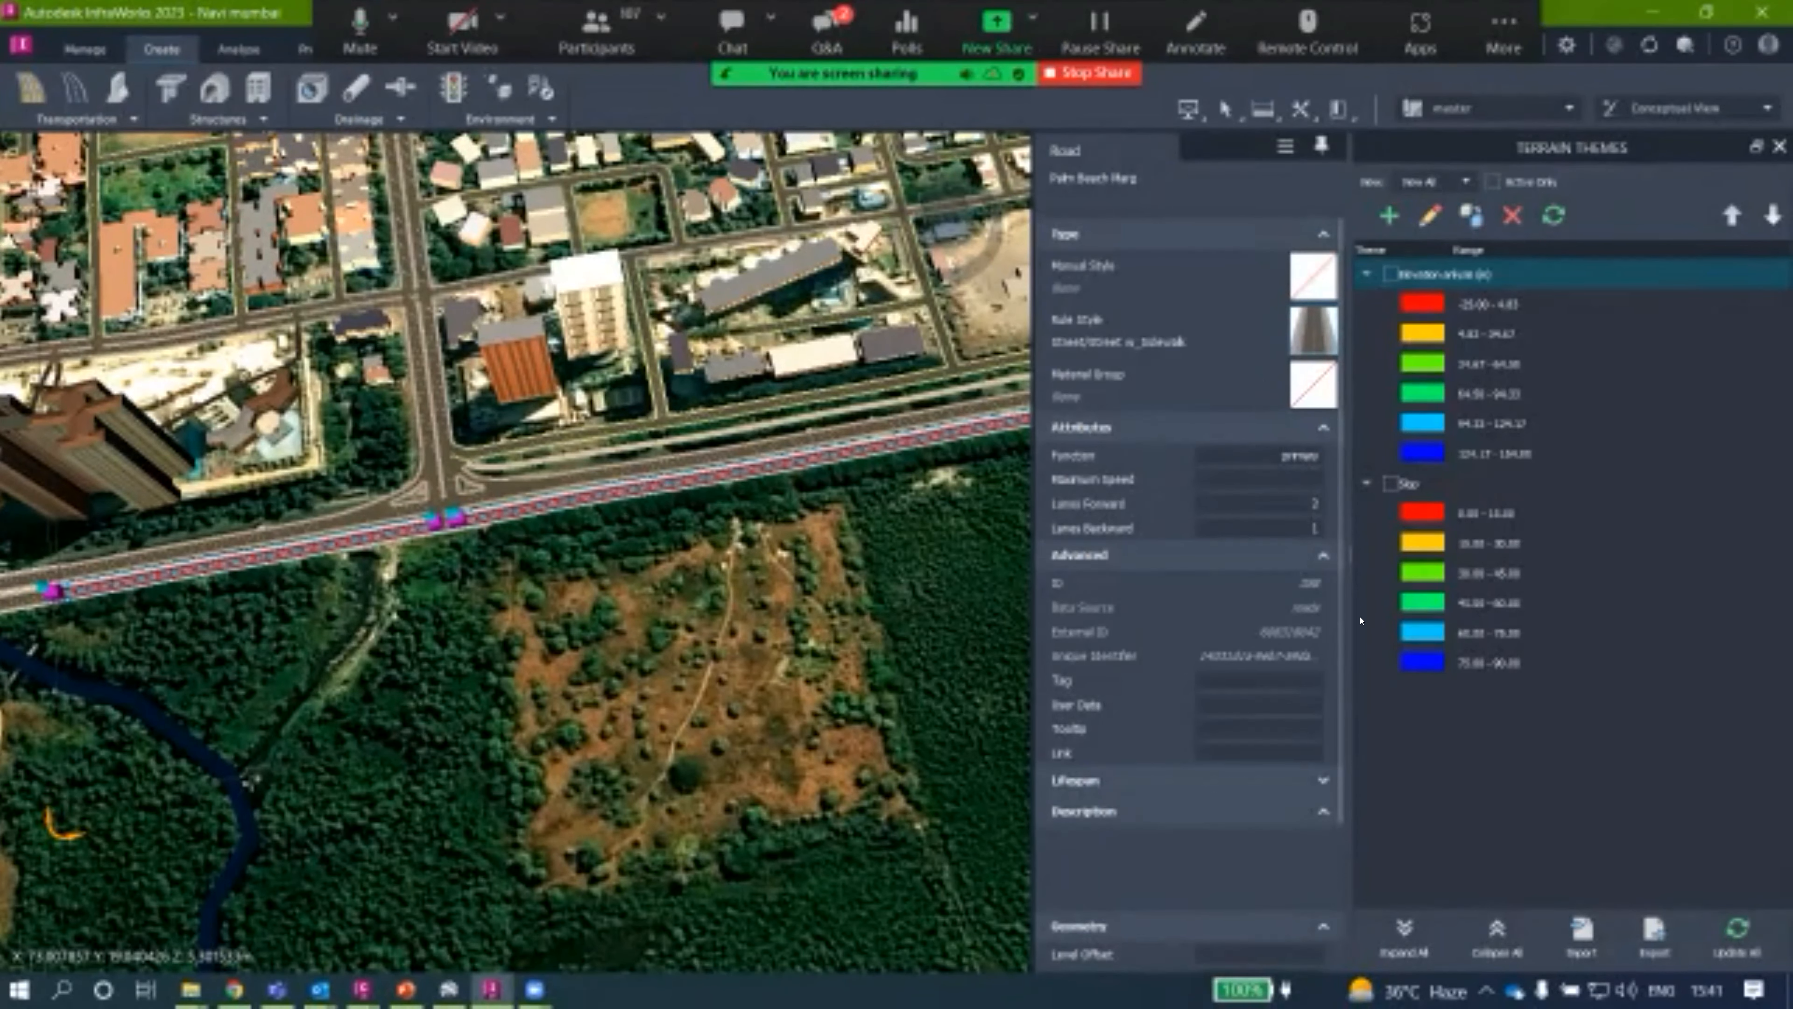
click(754, 746)
scroll(754, 745, down, 3)
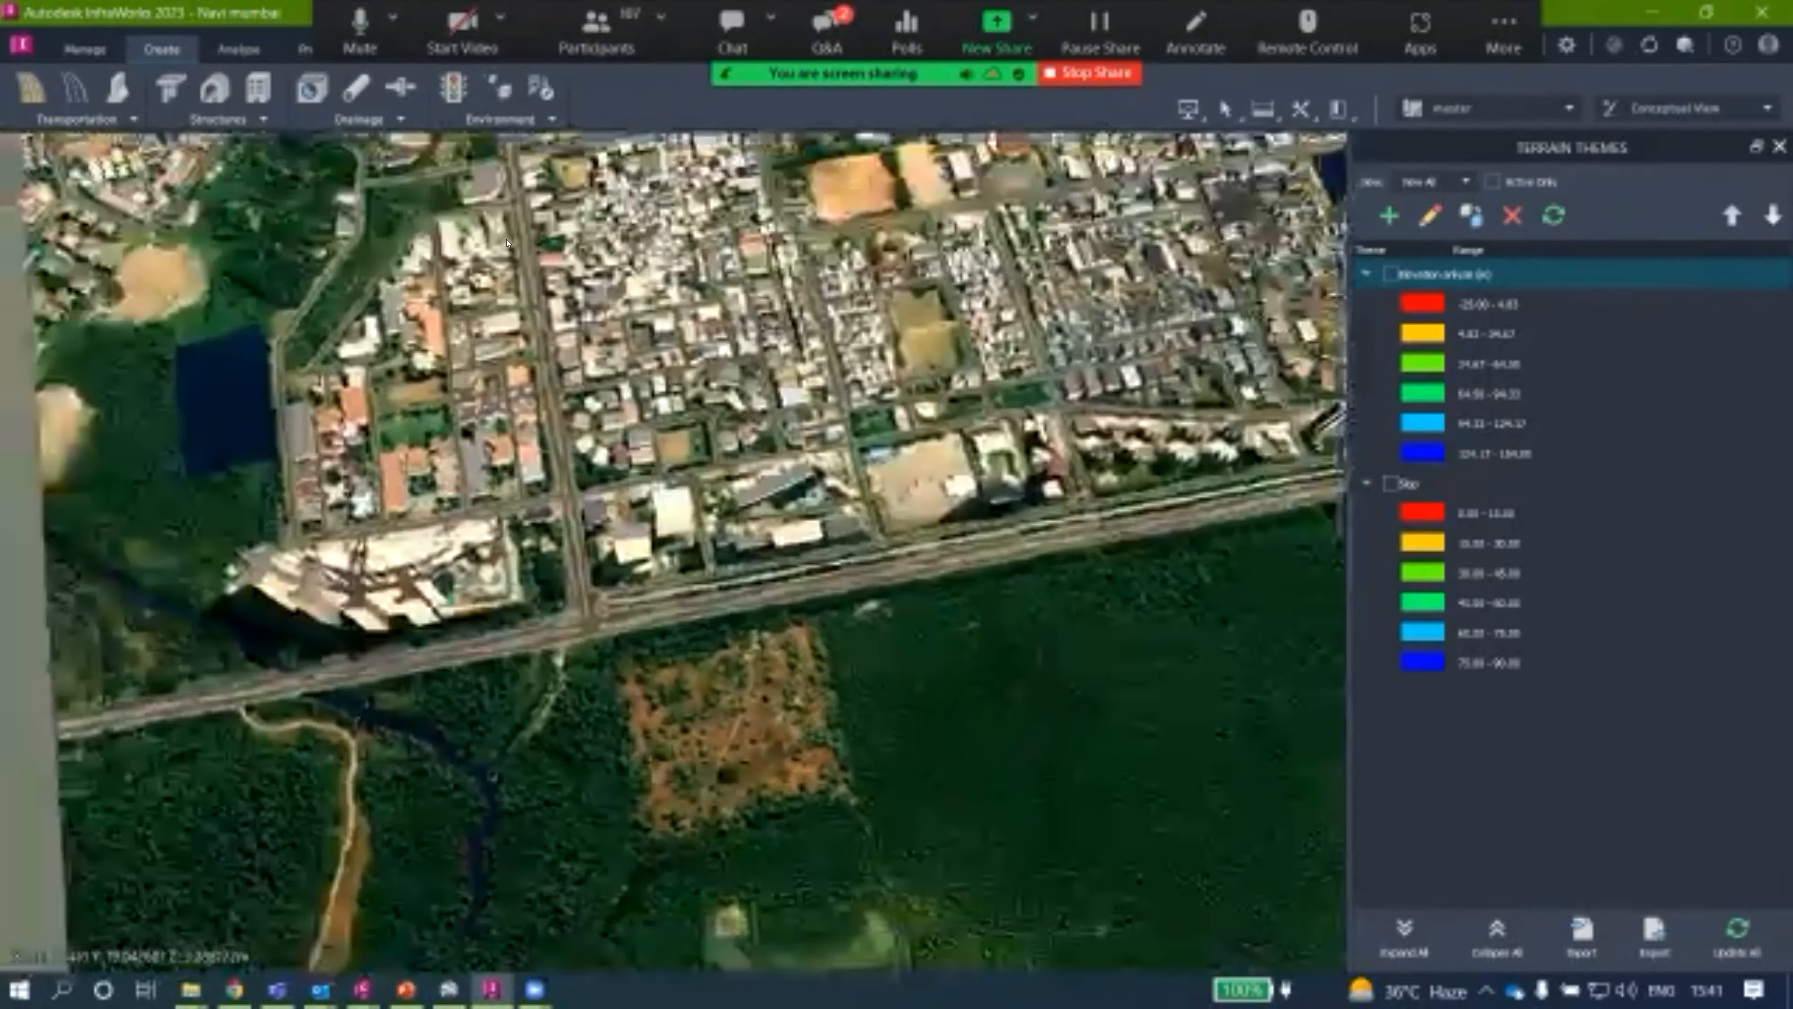
Begin a PI Based component road with the Two Lanes assembly beside the coastal towers and place its first points across the bare plot.
middle_drag(506, 243, 727, 113)
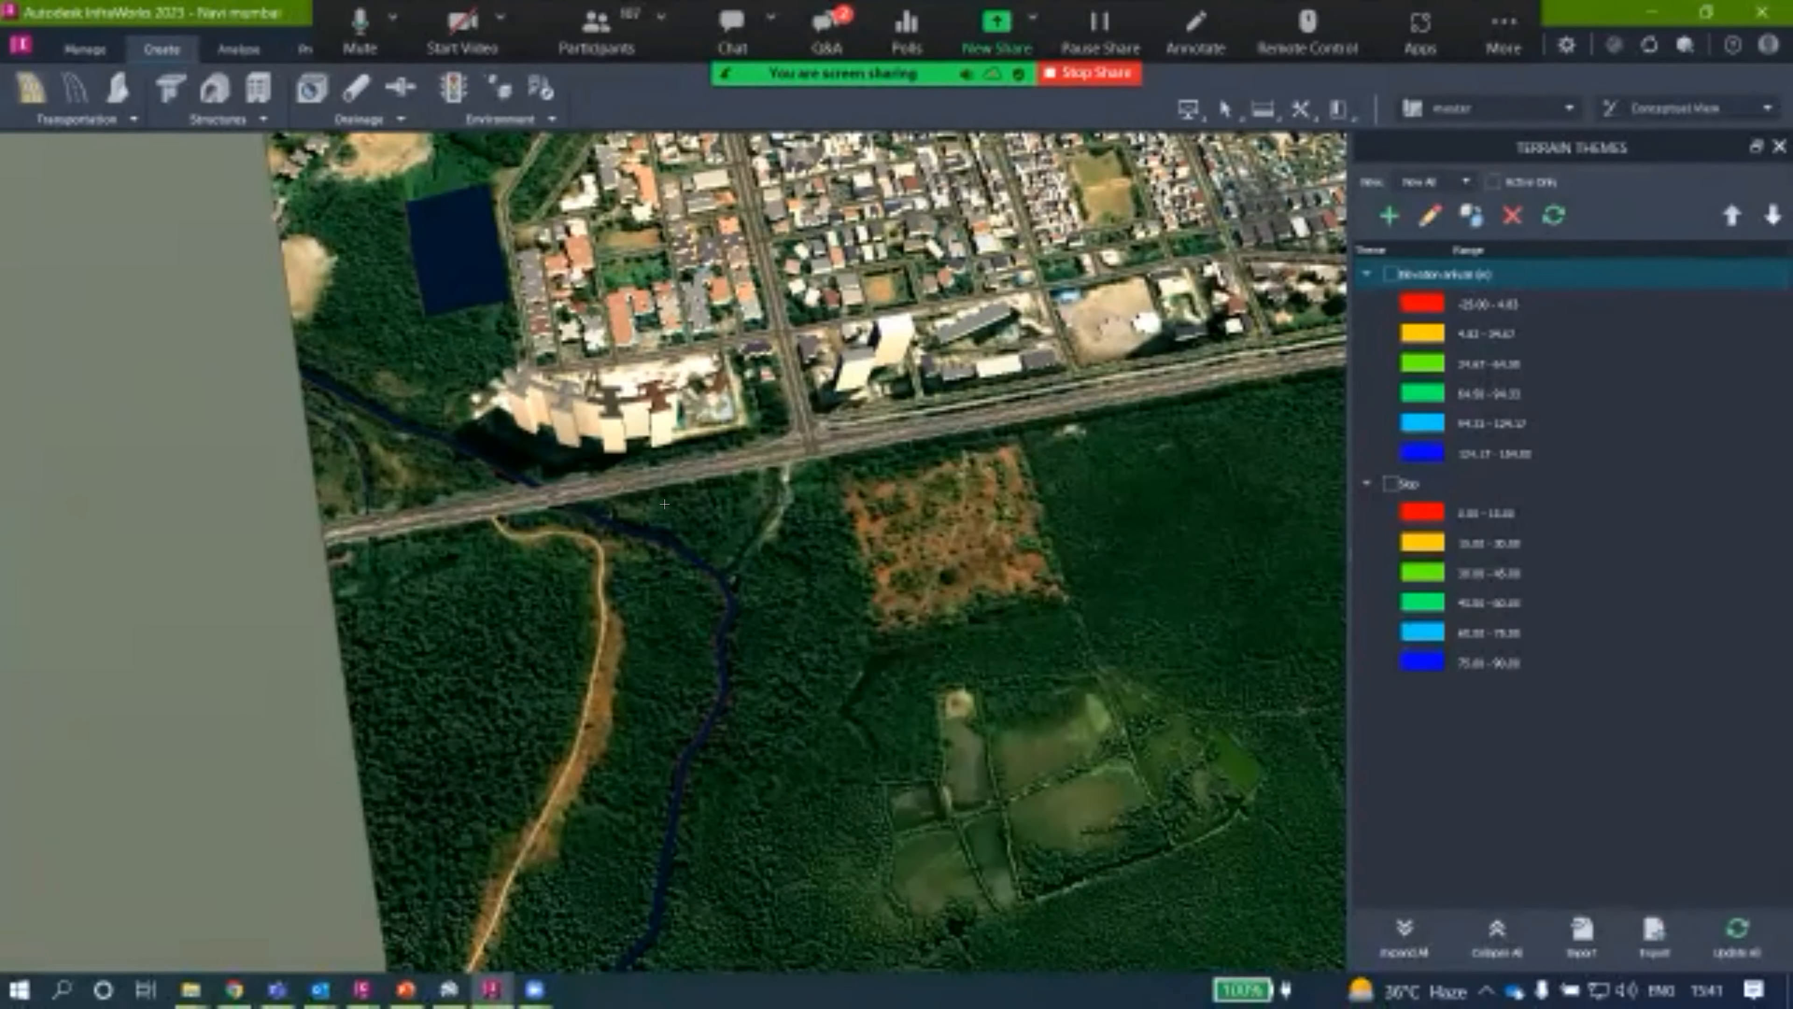
scroll(663, 503, up, 5)
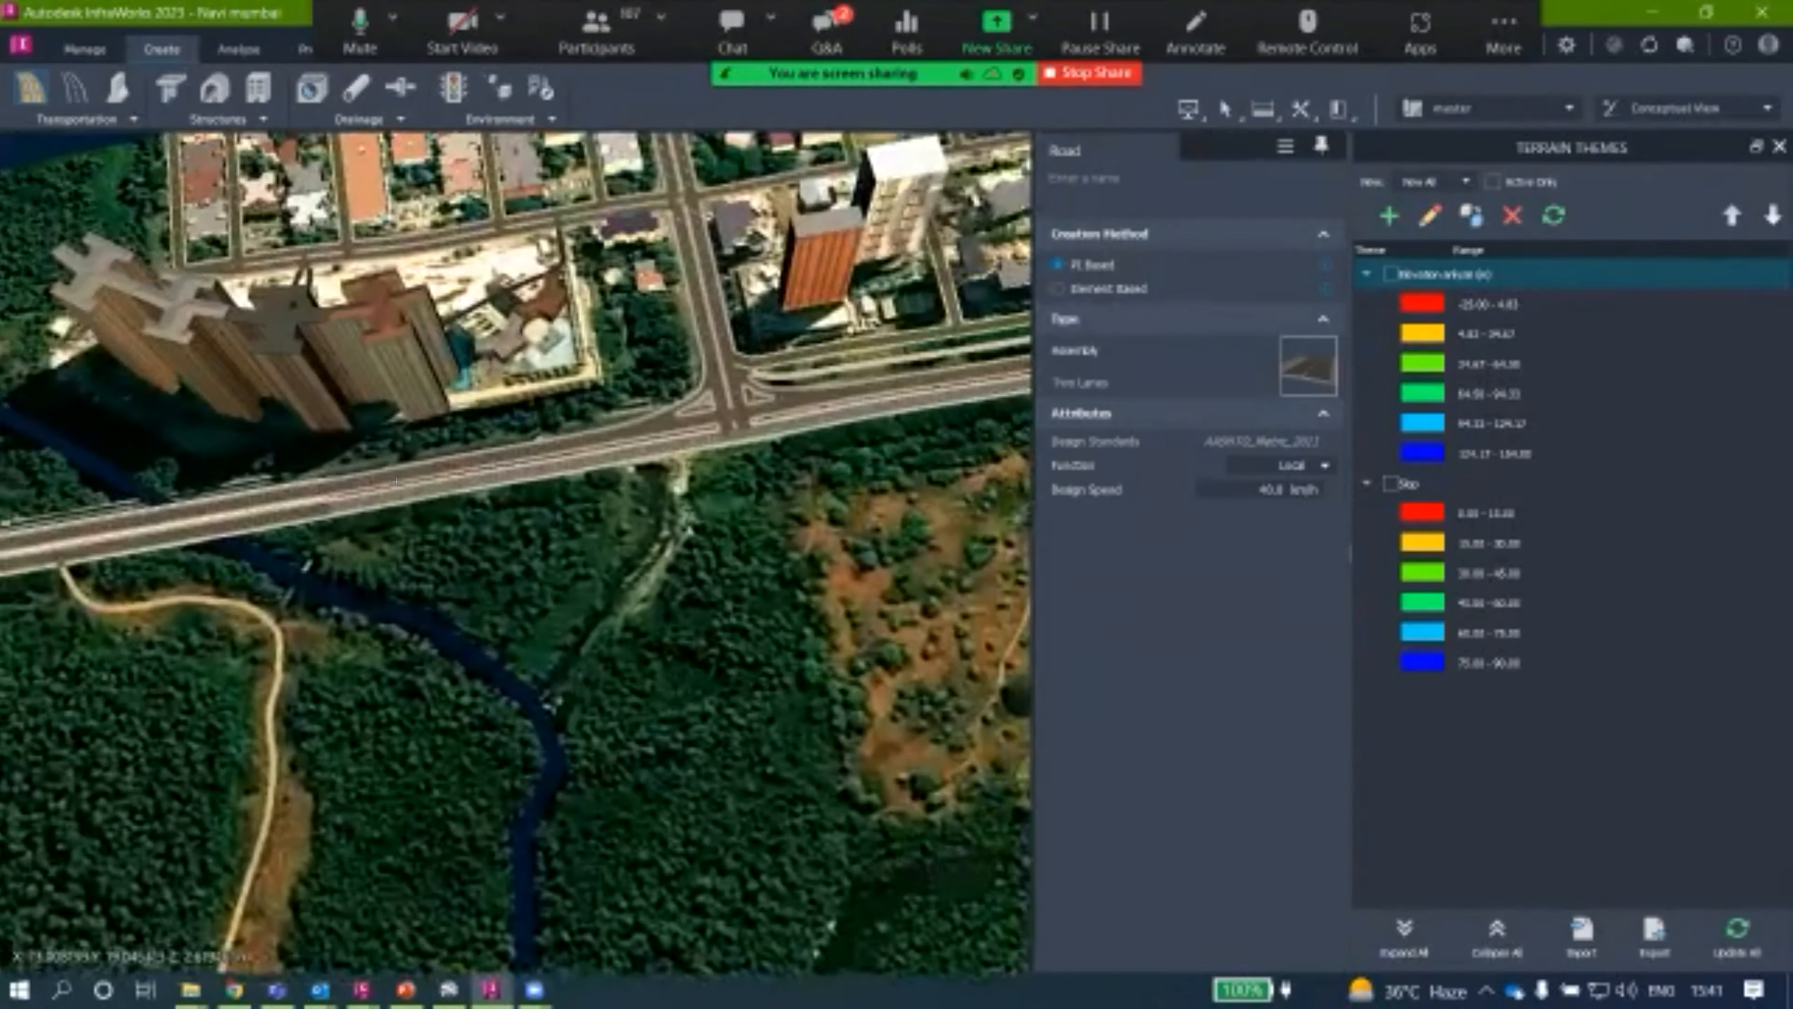
click(404, 488)
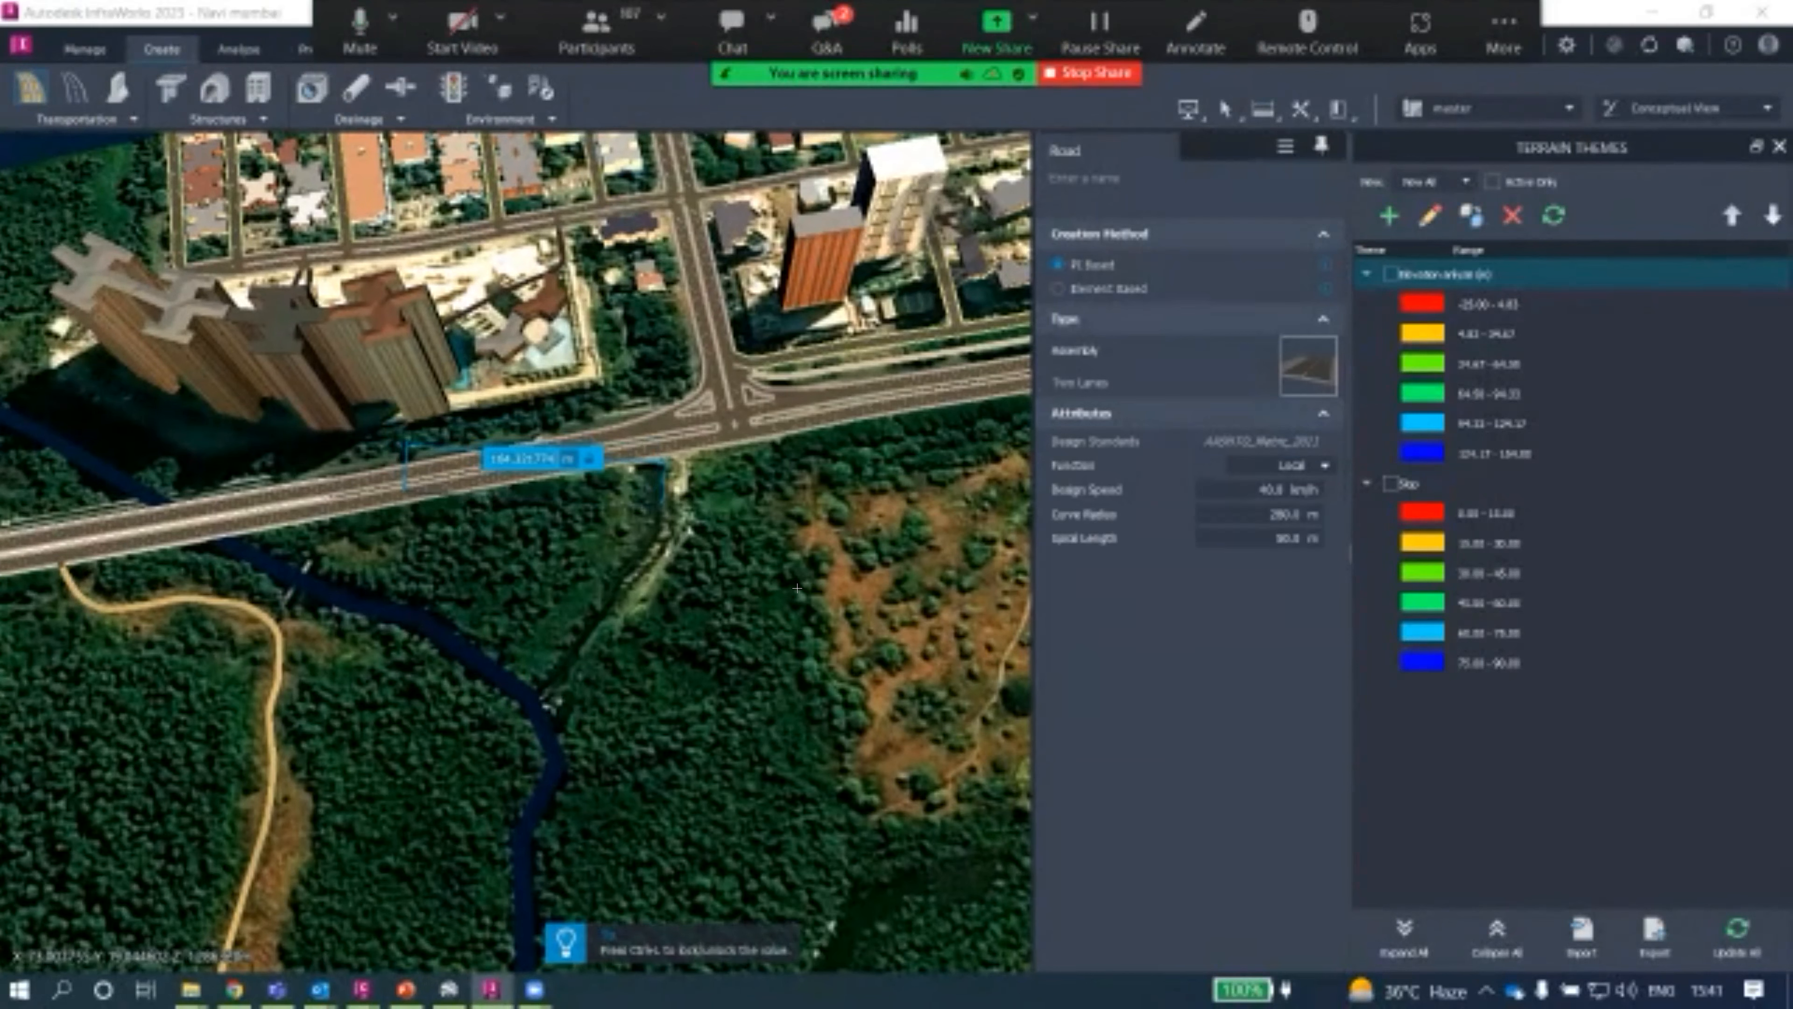
click(833, 609)
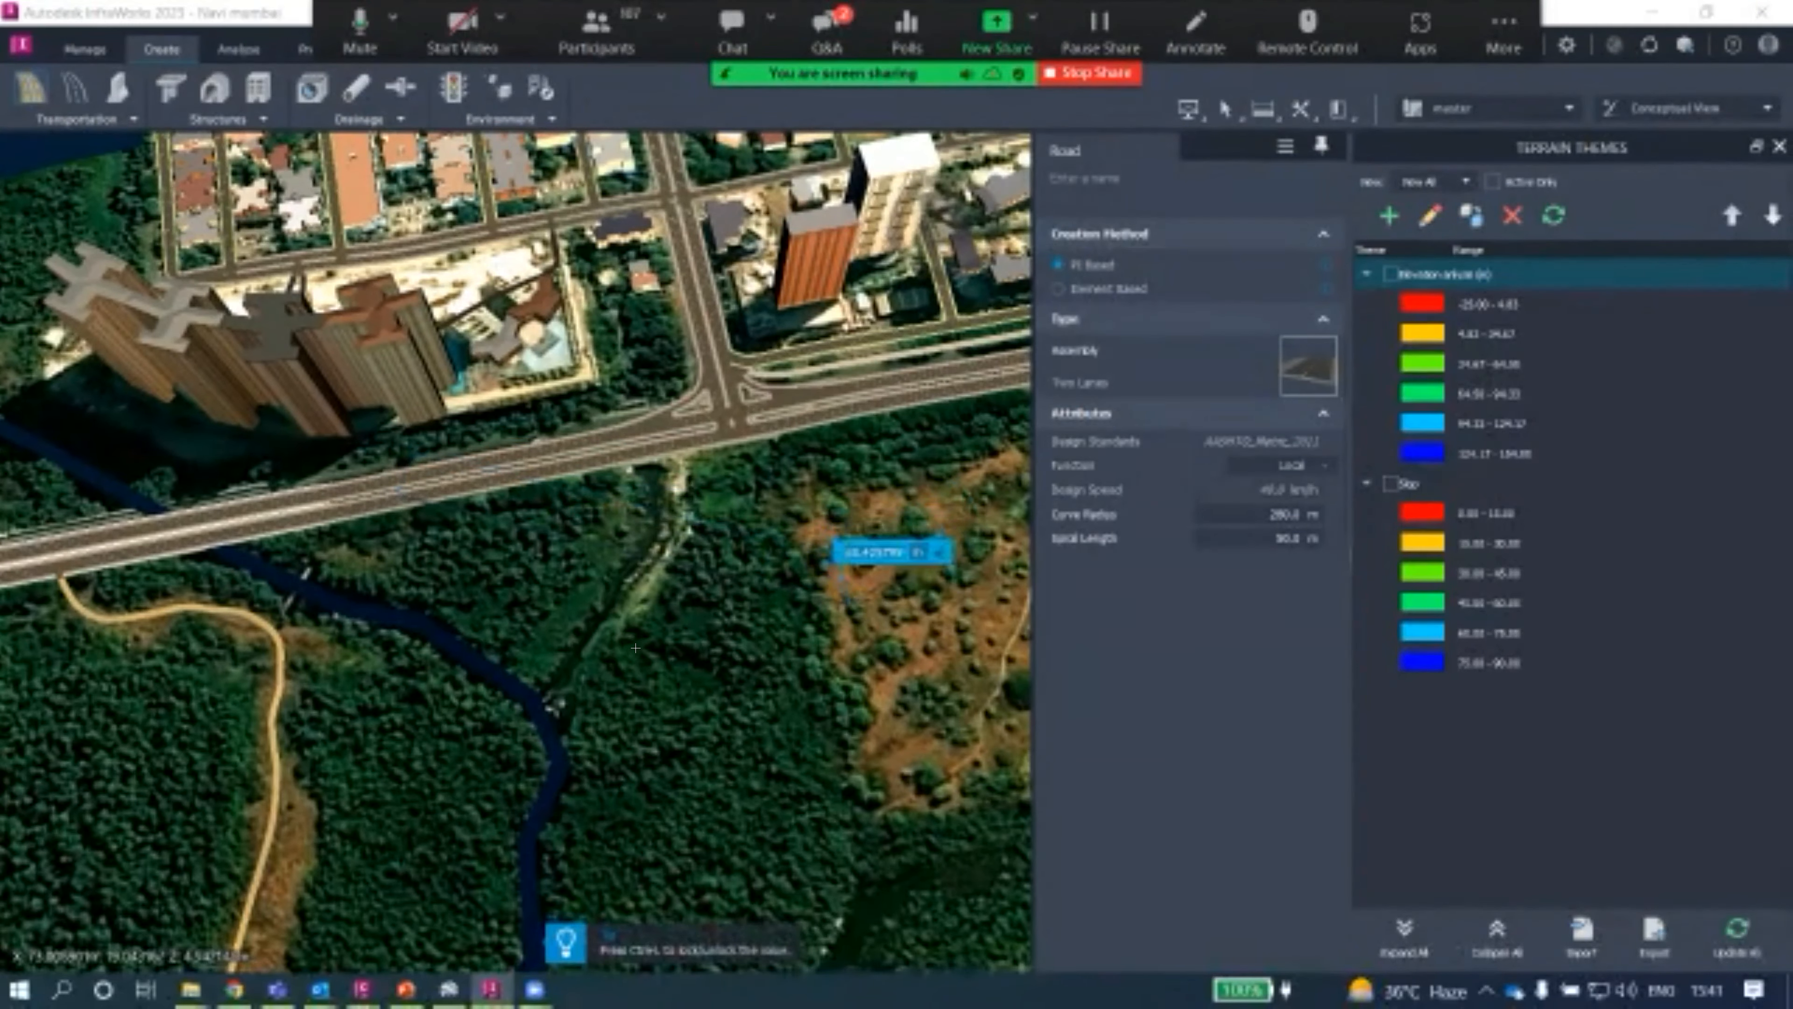
middle_drag(959, 547, 709, 606)
scroll(817, 556, up, 2)
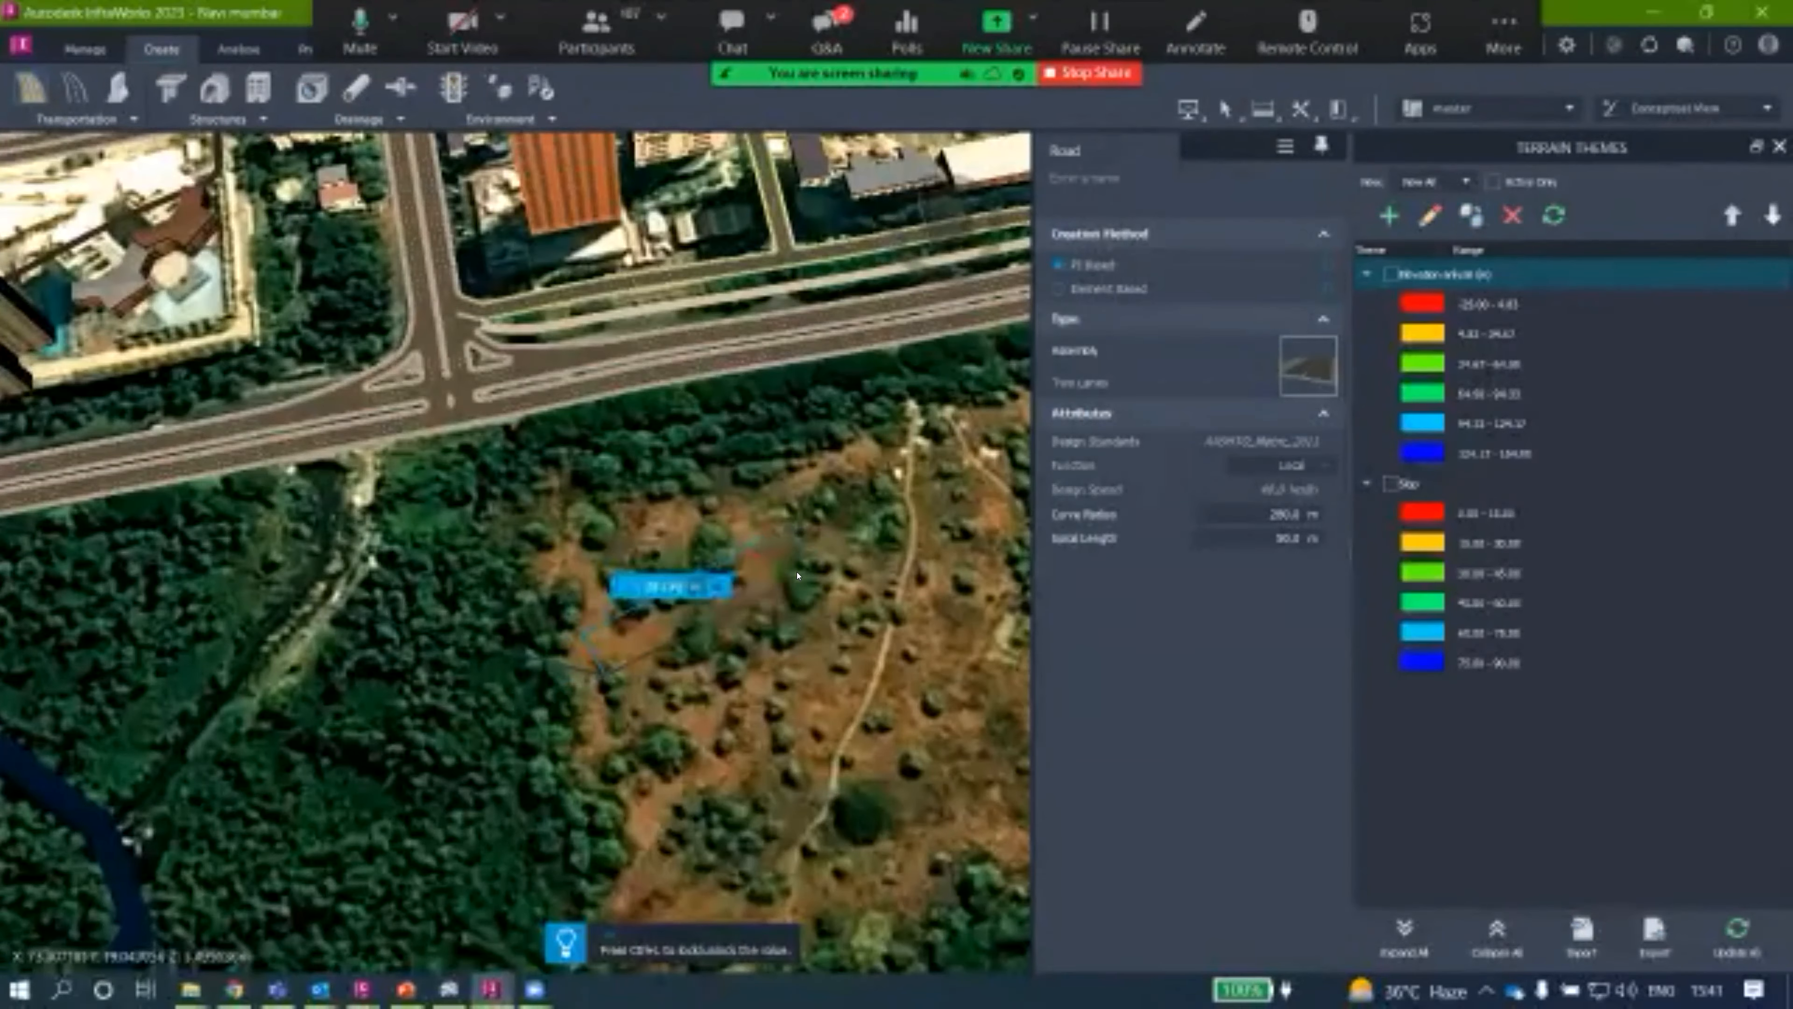
click(823, 503)
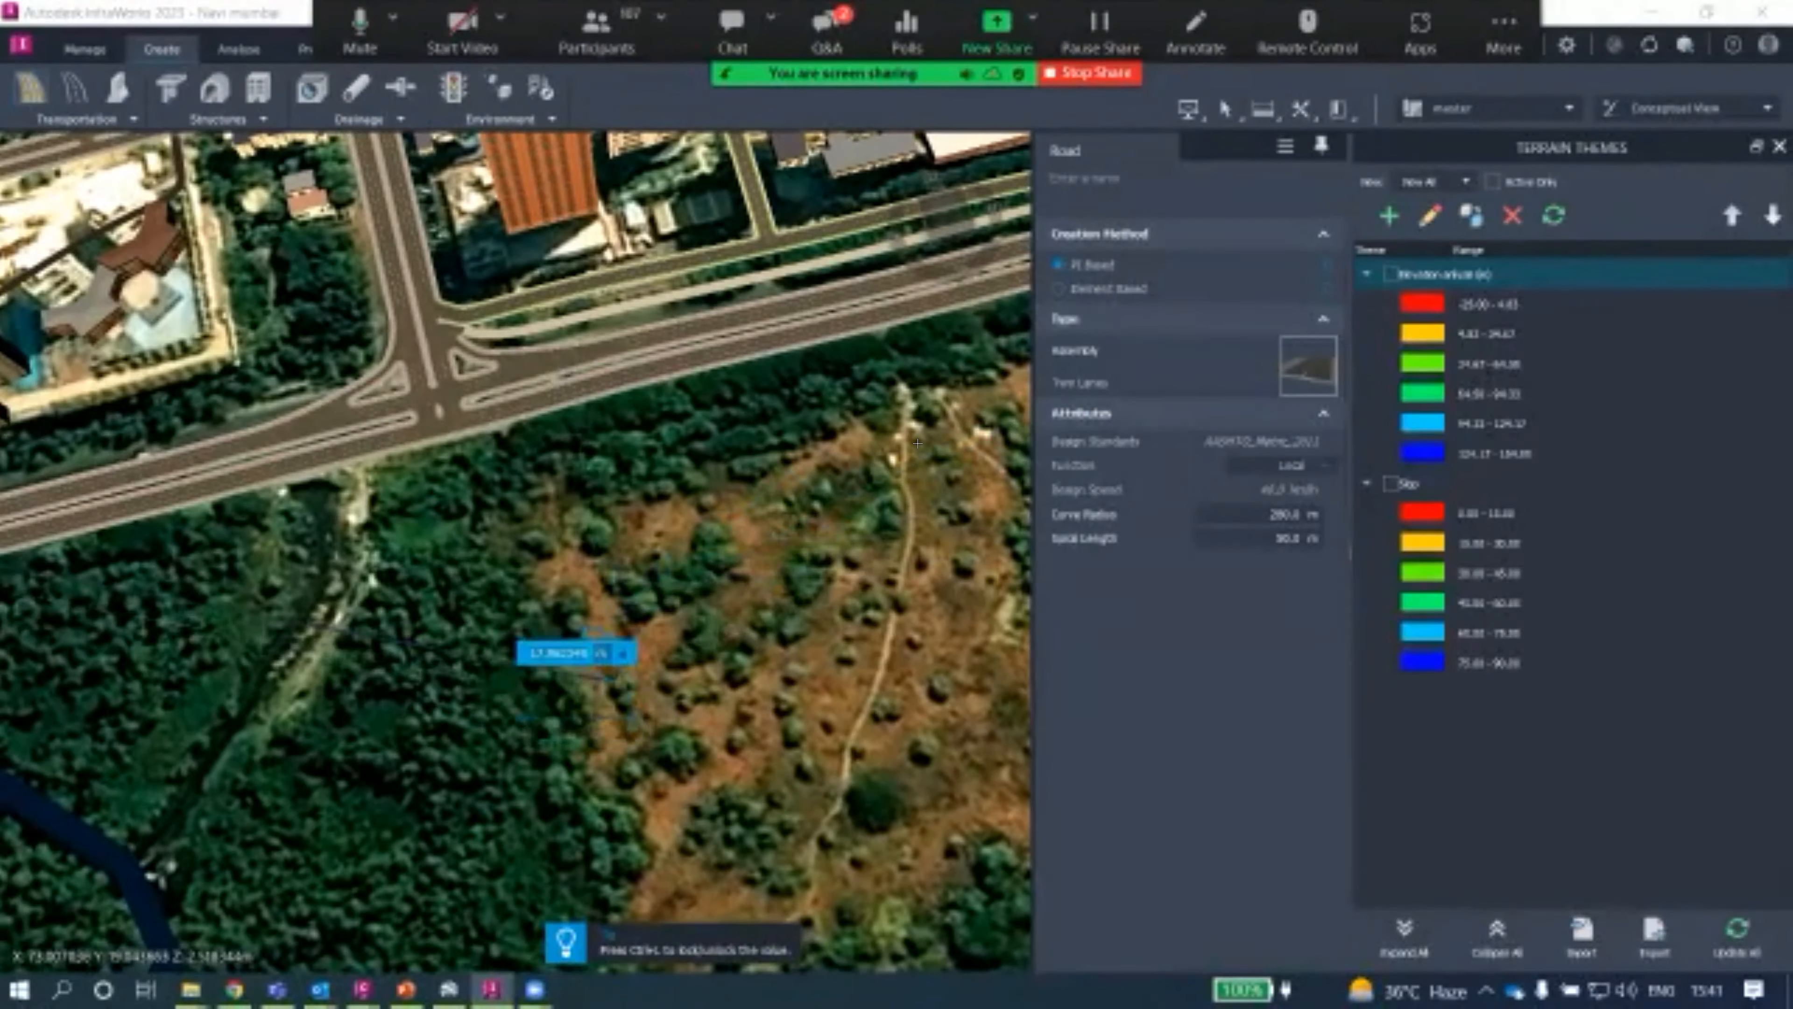
click(936, 485)
middle_drag(977, 487, 370, 613)
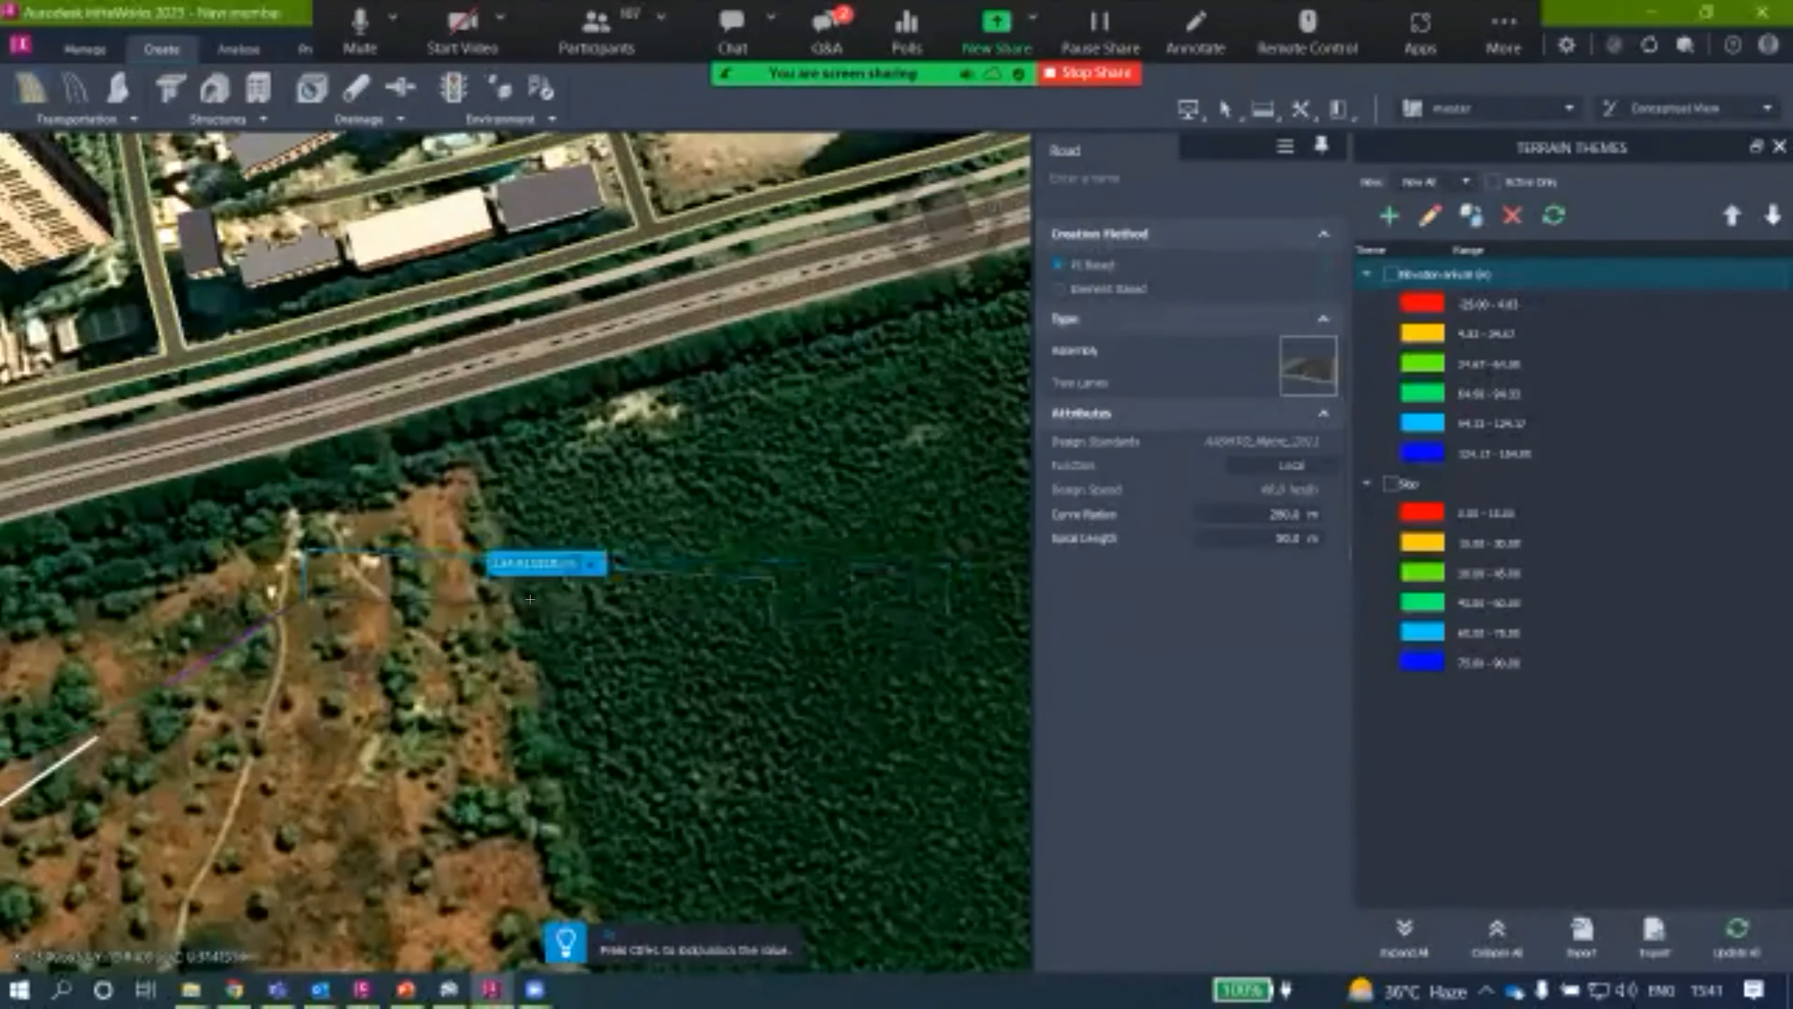
Place two further points of the component road through the green belt between the bare plot and the lake.
middle_drag(893, 529, 444, 639)
scroll(959, 335, down, 1)
middle_drag(958, 336, 532, 752)
click(804, 682)
middle_drag(960, 629, 321, 741)
scroll(321, 741, down, 3)
click(796, 756)
middle_drag(869, 256, 511, 486)
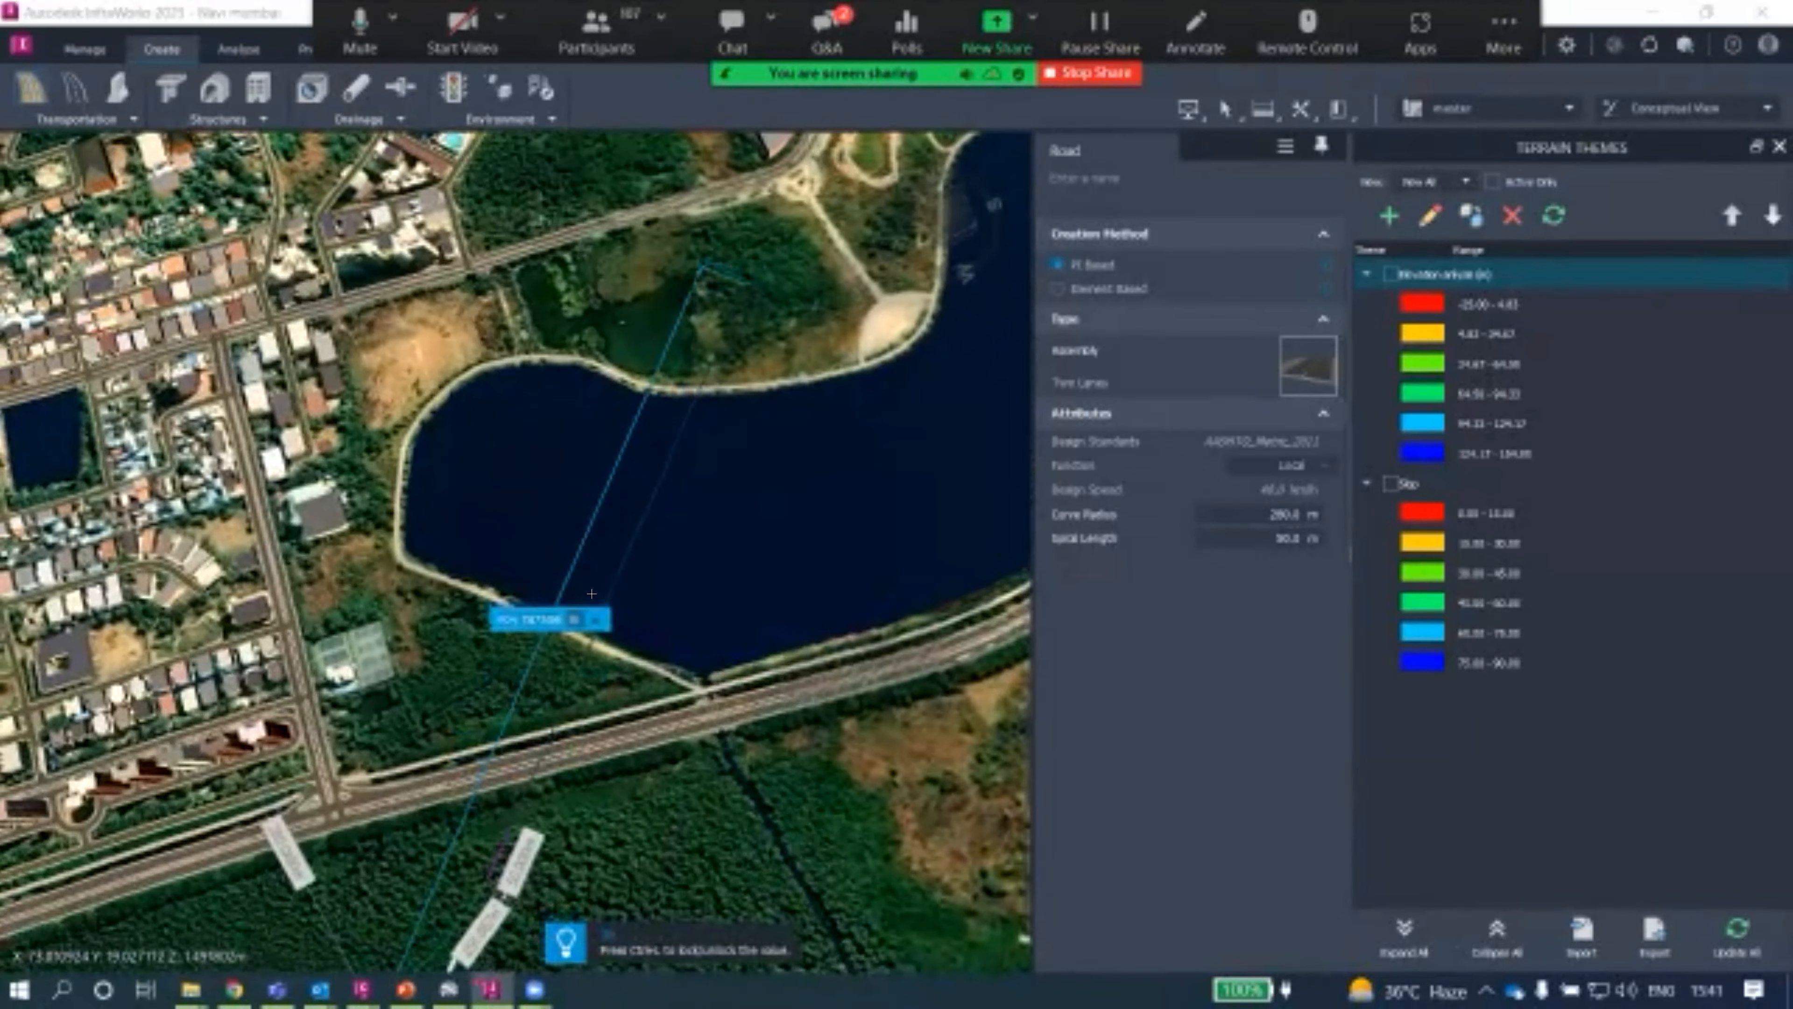
Extend the component road across the lake and finish it on the existing road beyond the pond.
drag(695, 283, 568, 565)
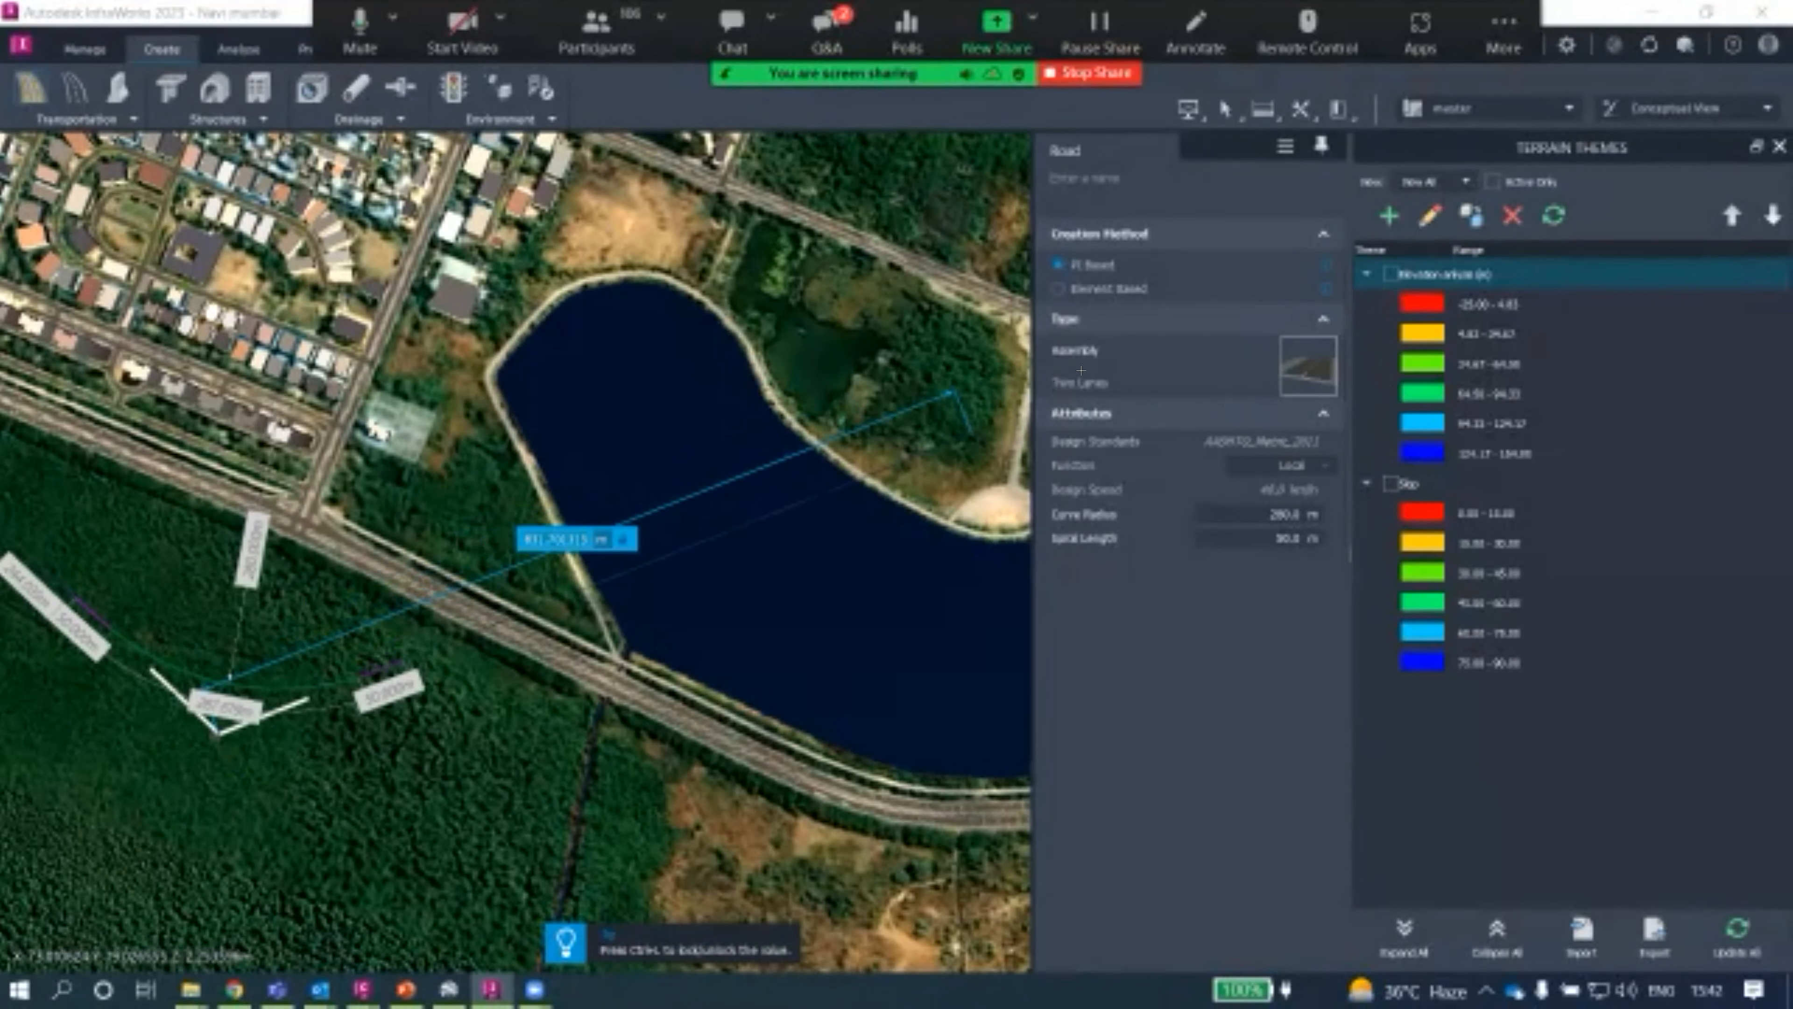
key(ctrl)
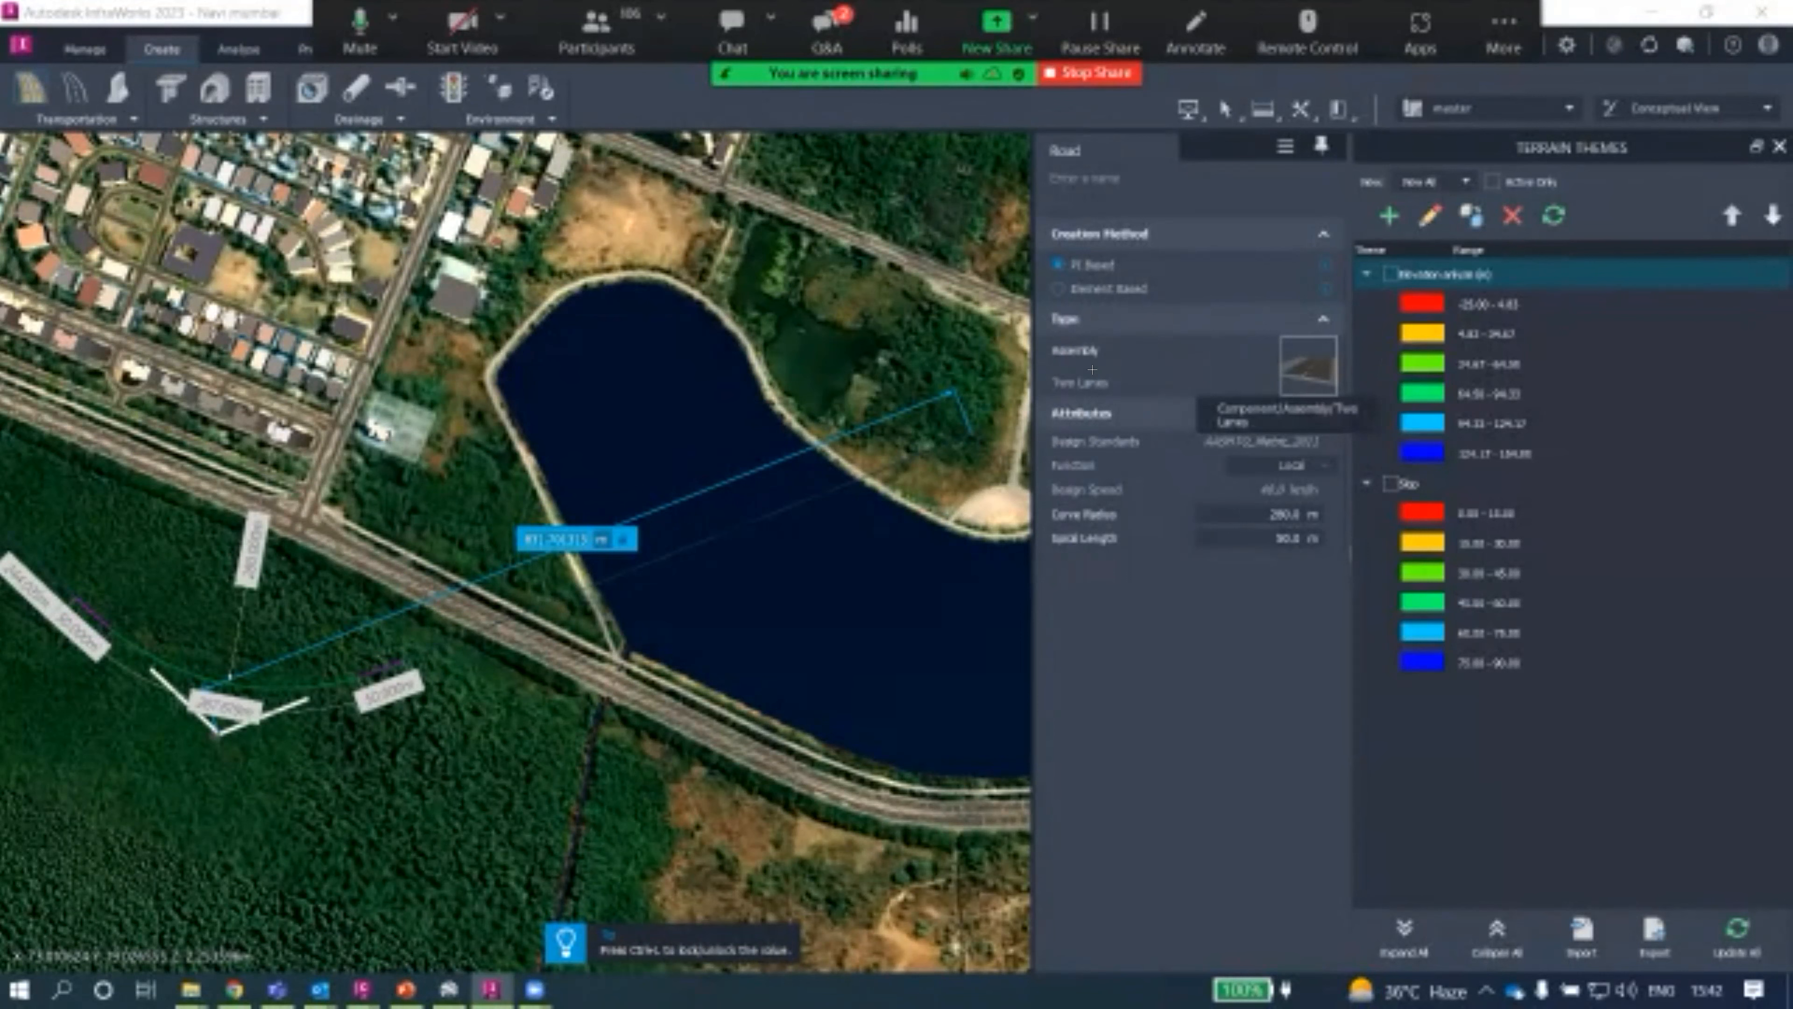
key(ctrl)
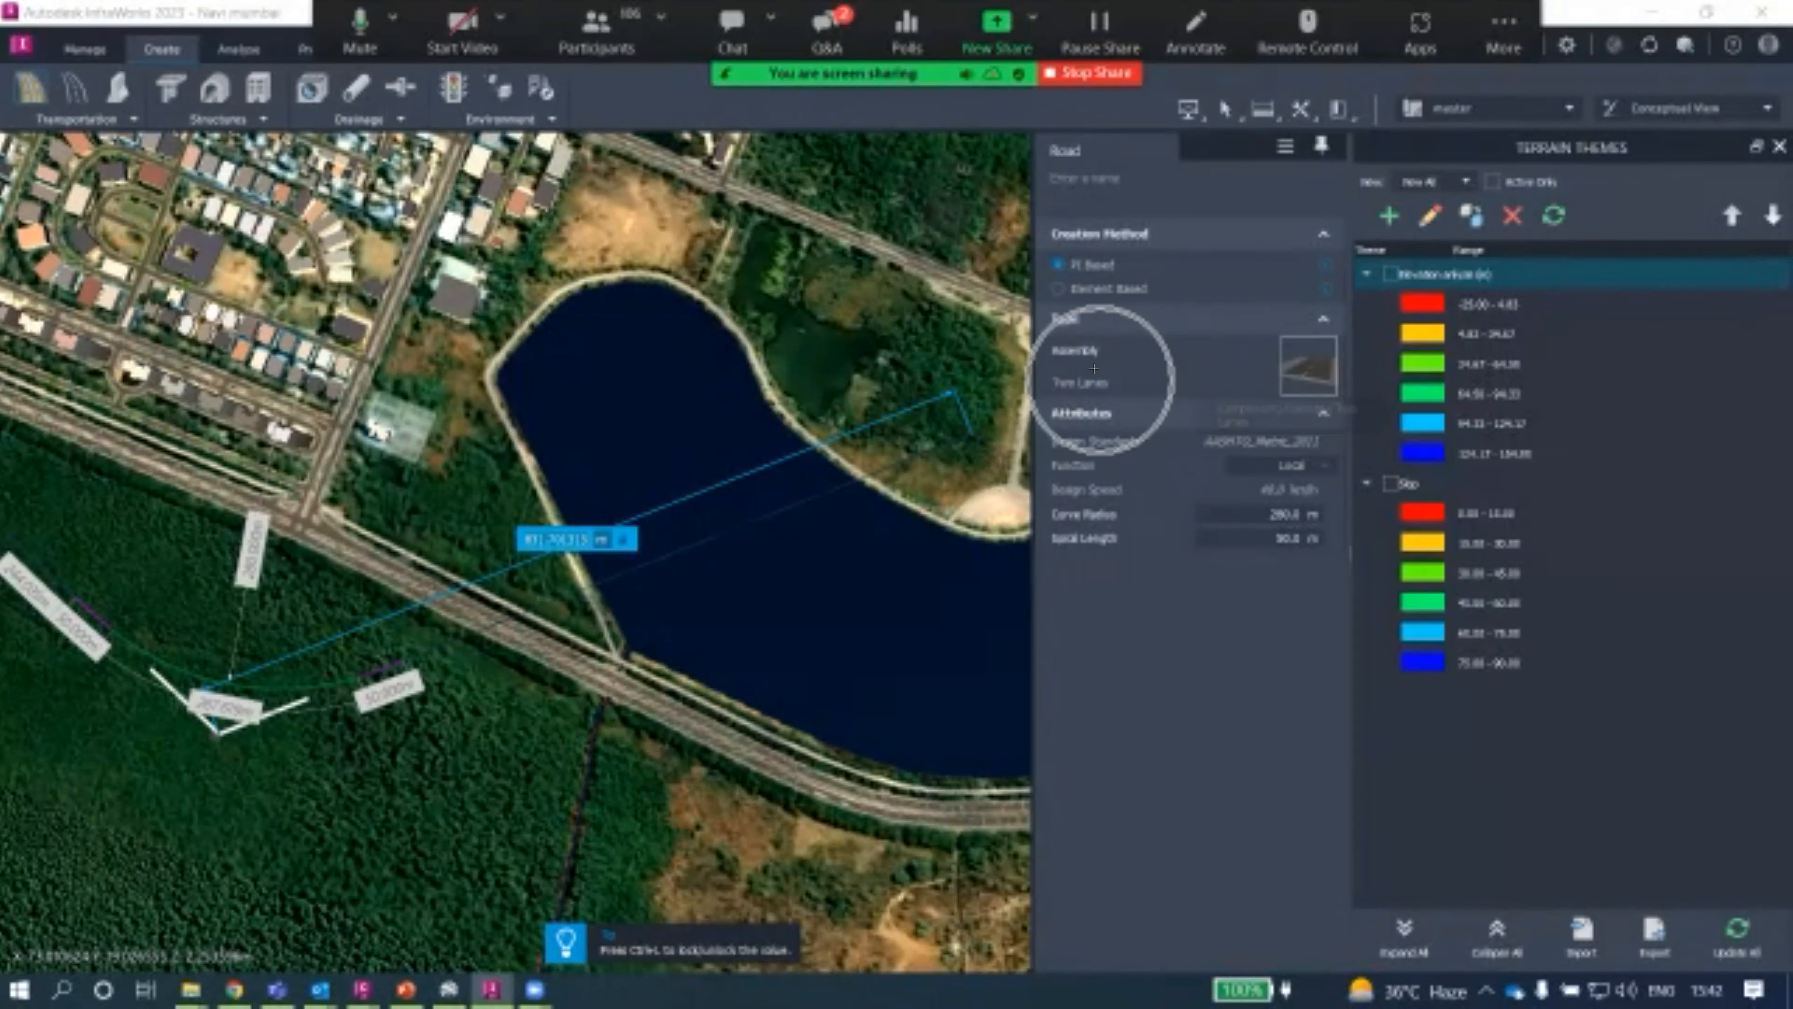
middle_drag(801, 396, 431, 498)
scroll(487, 385, up, 2)
scroll(550, 374, up, 2)
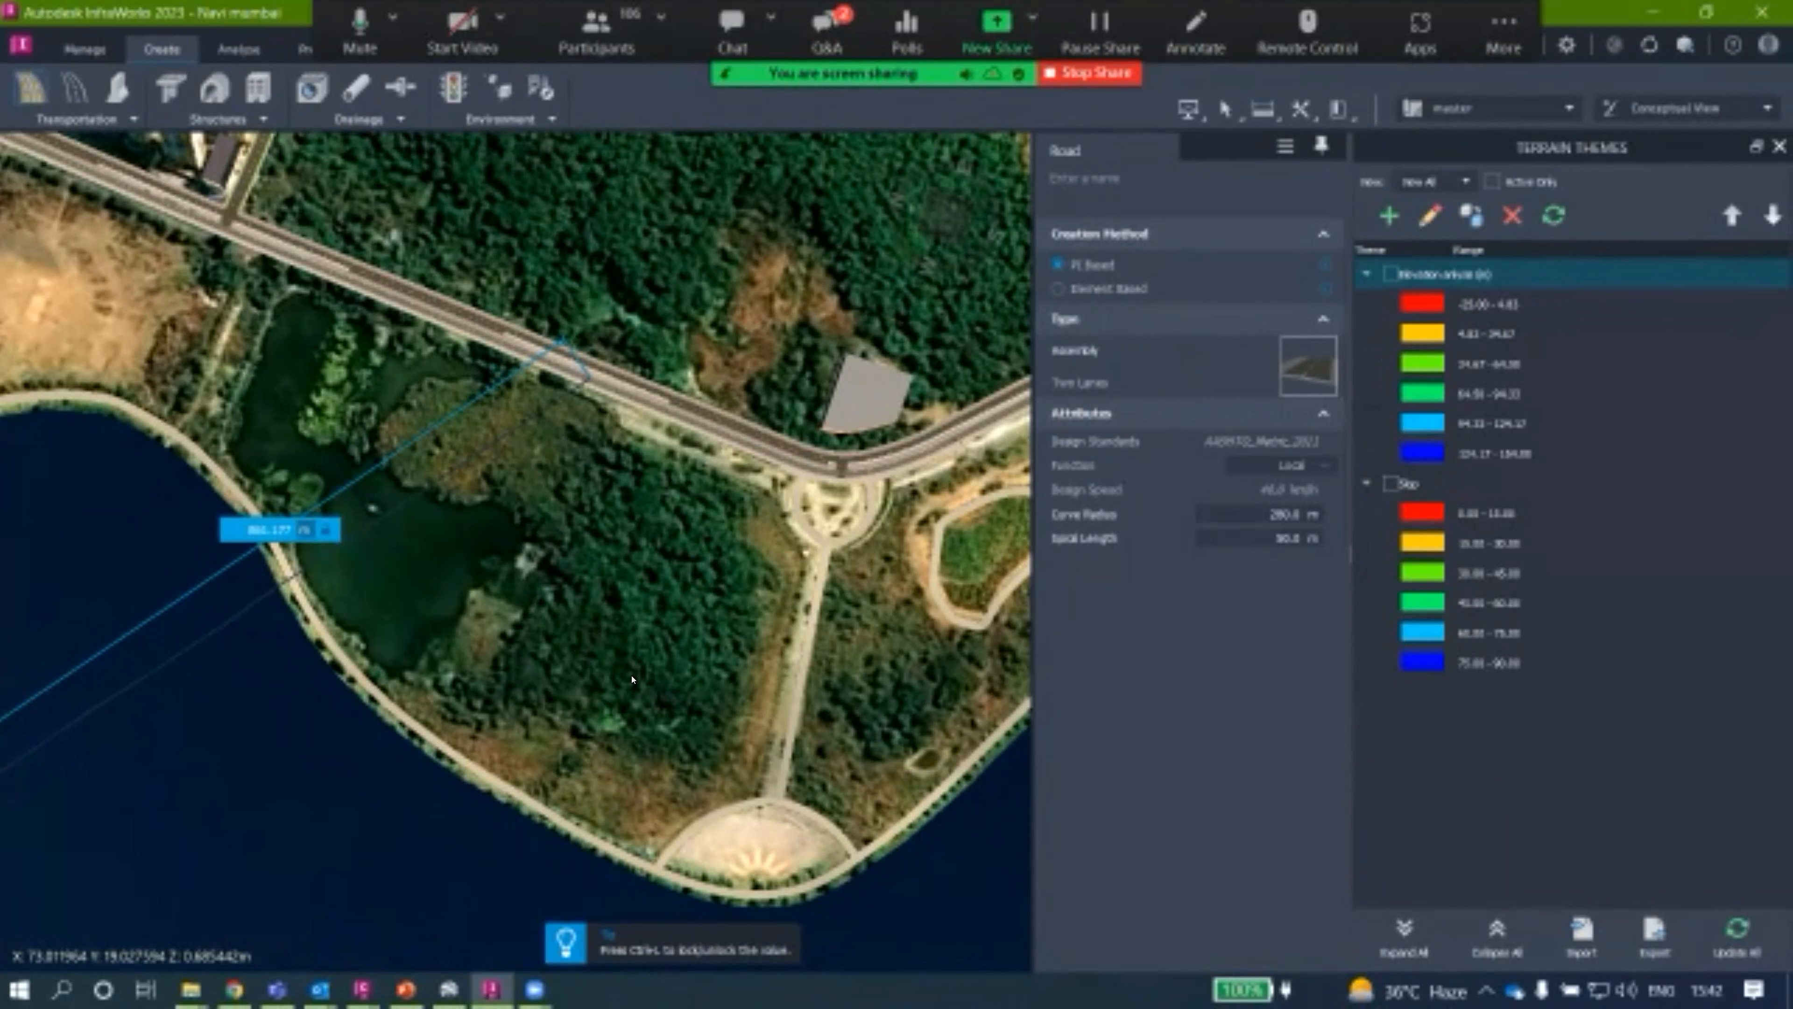
key(Return)
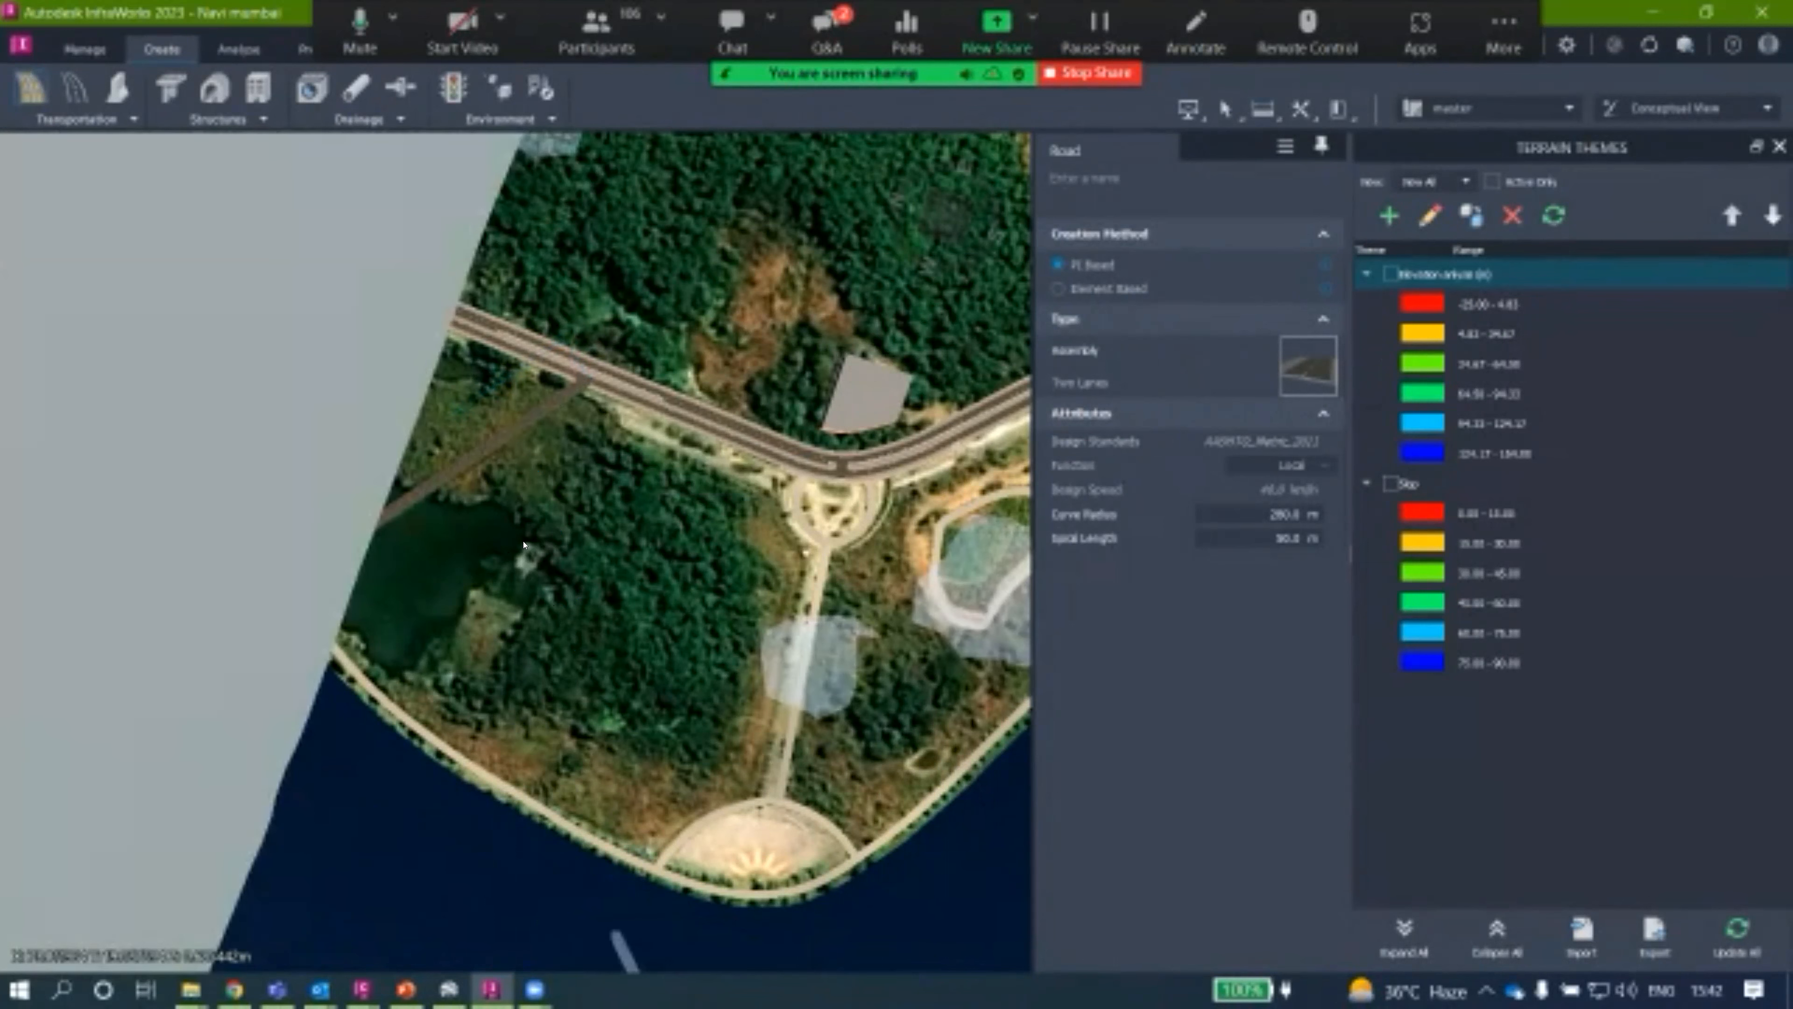
Examine the new component road's alignment, curves and grading from the lake to the coastal towers, leaving the road selected.
middle_drag(601, 646, 856, 500)
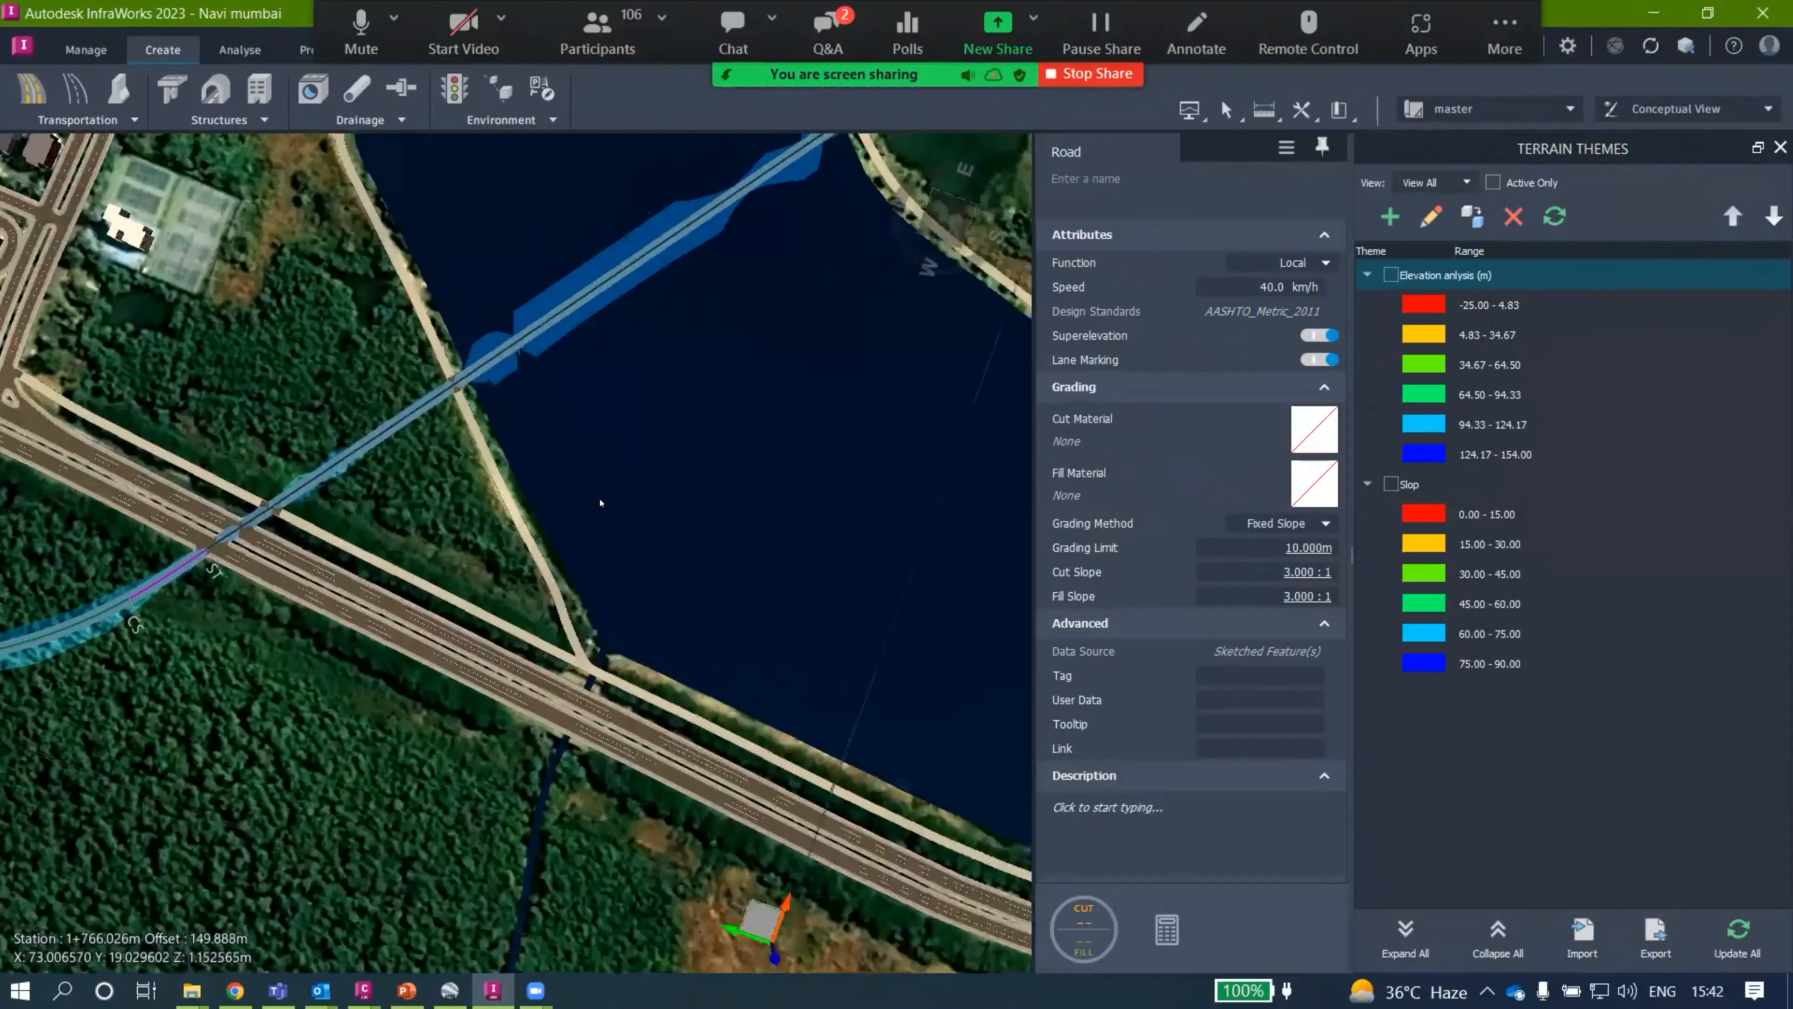
scroll(497, 765, down, 3)
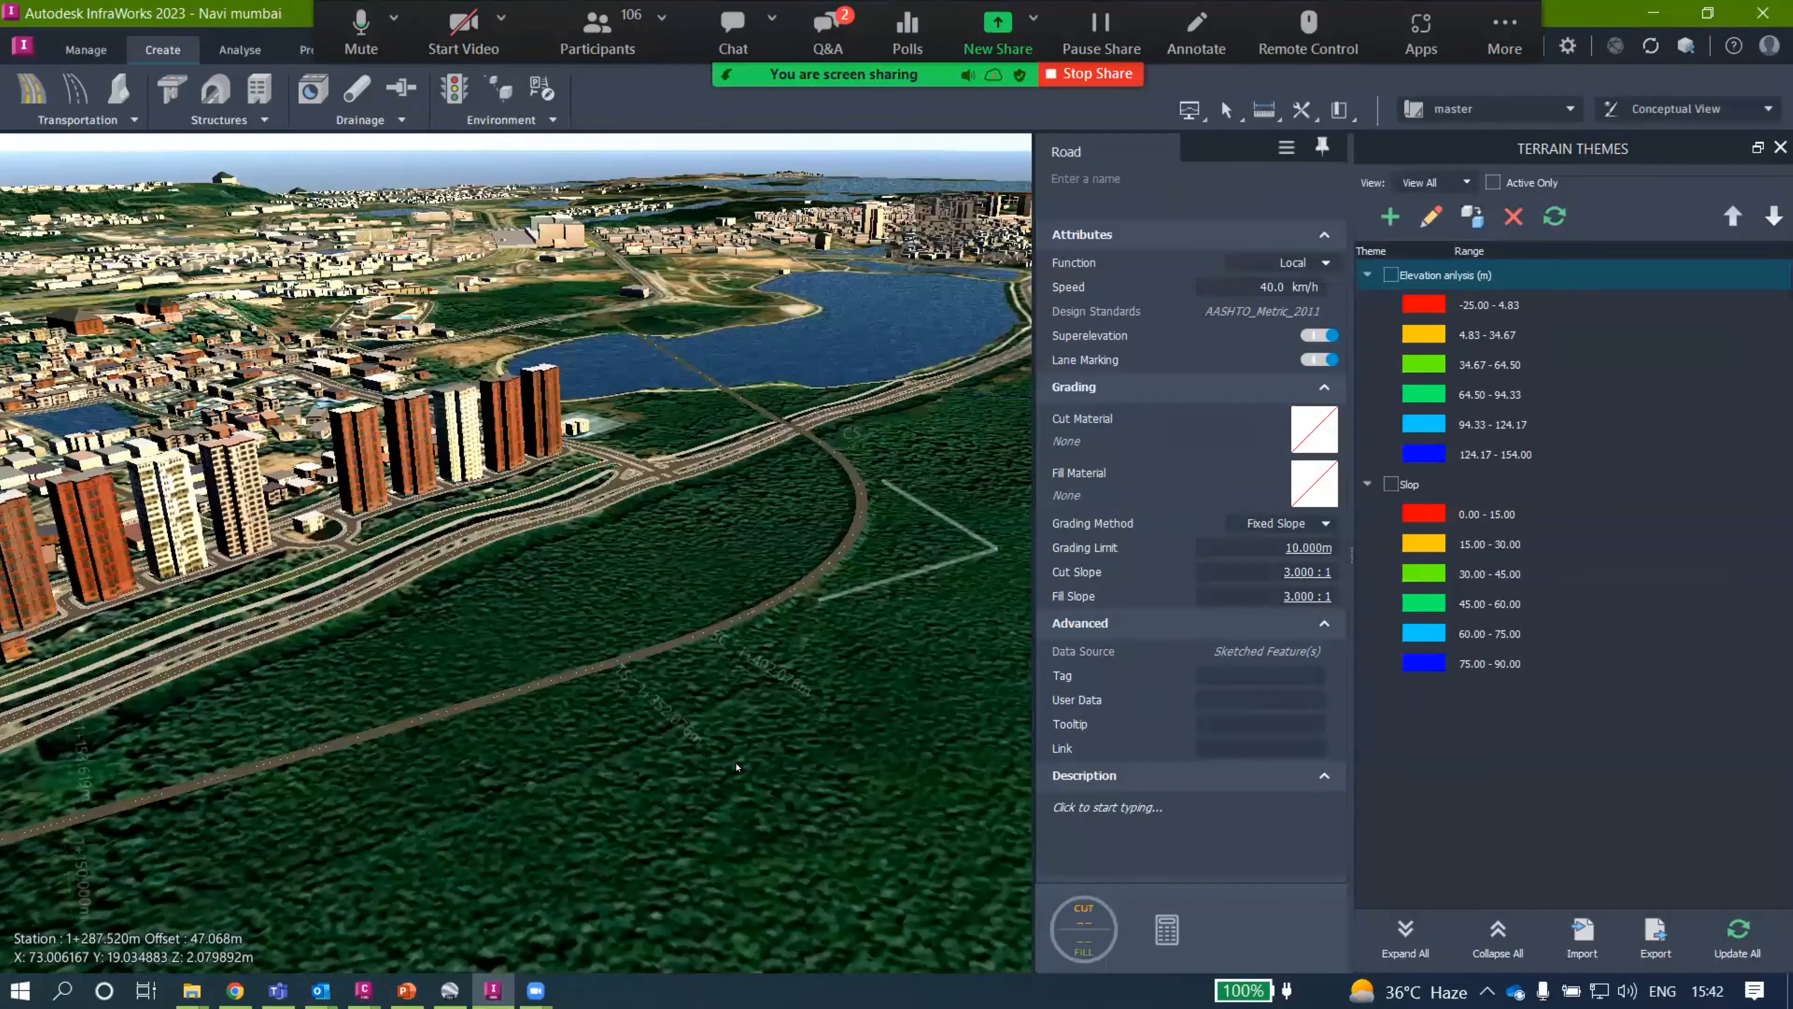
key(Escape)
drag(737, 767, 1019, 712)
scroll(598, 661, up, 5)
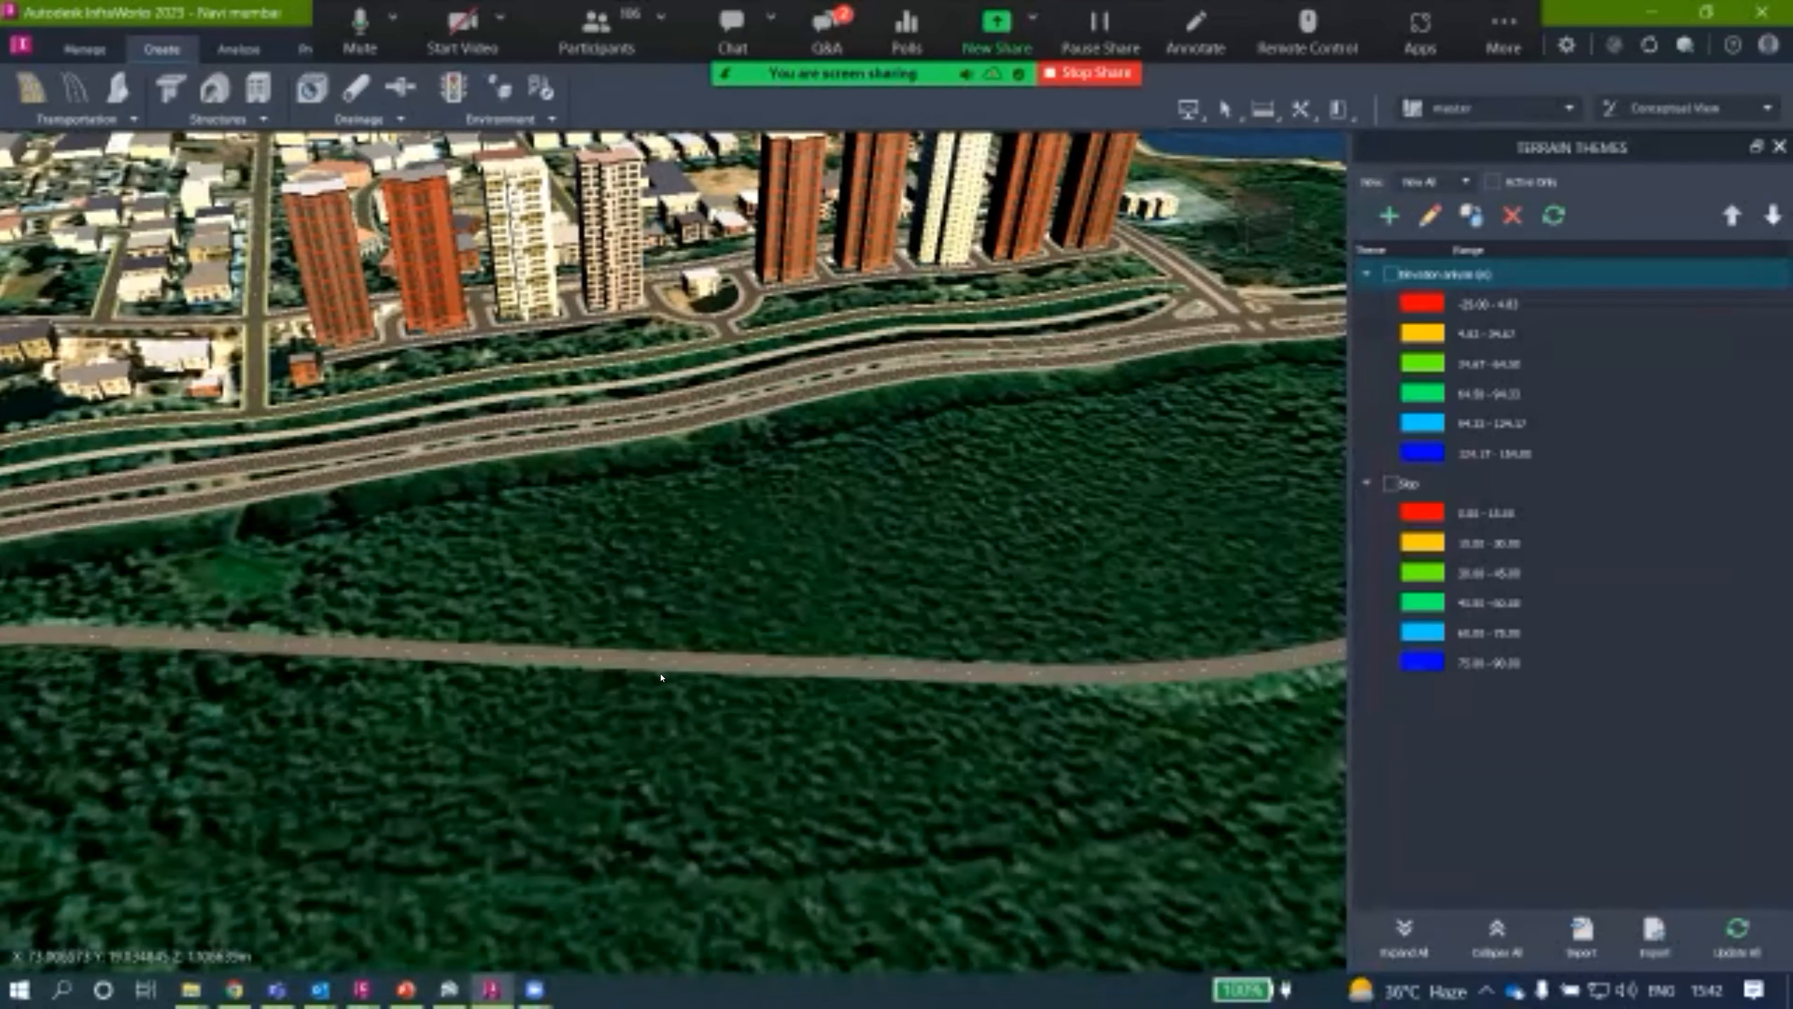
click(661, 676)
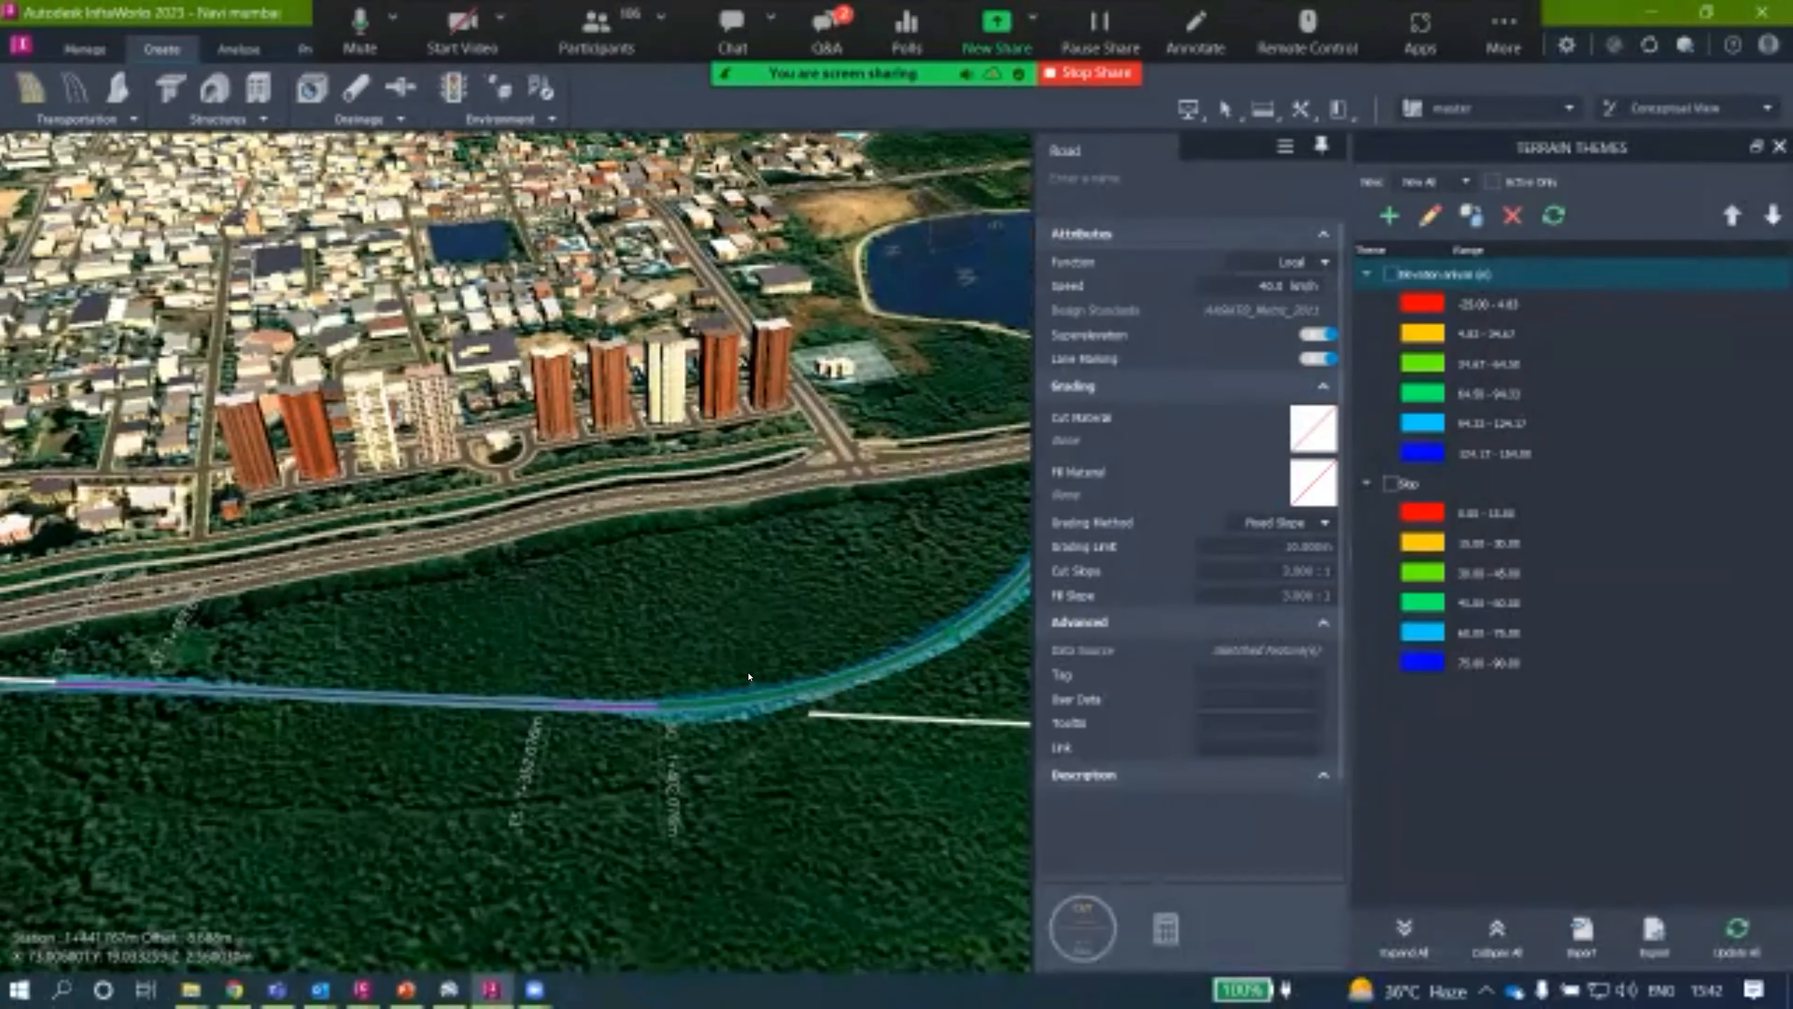
scroll(642, 692, down, 3)
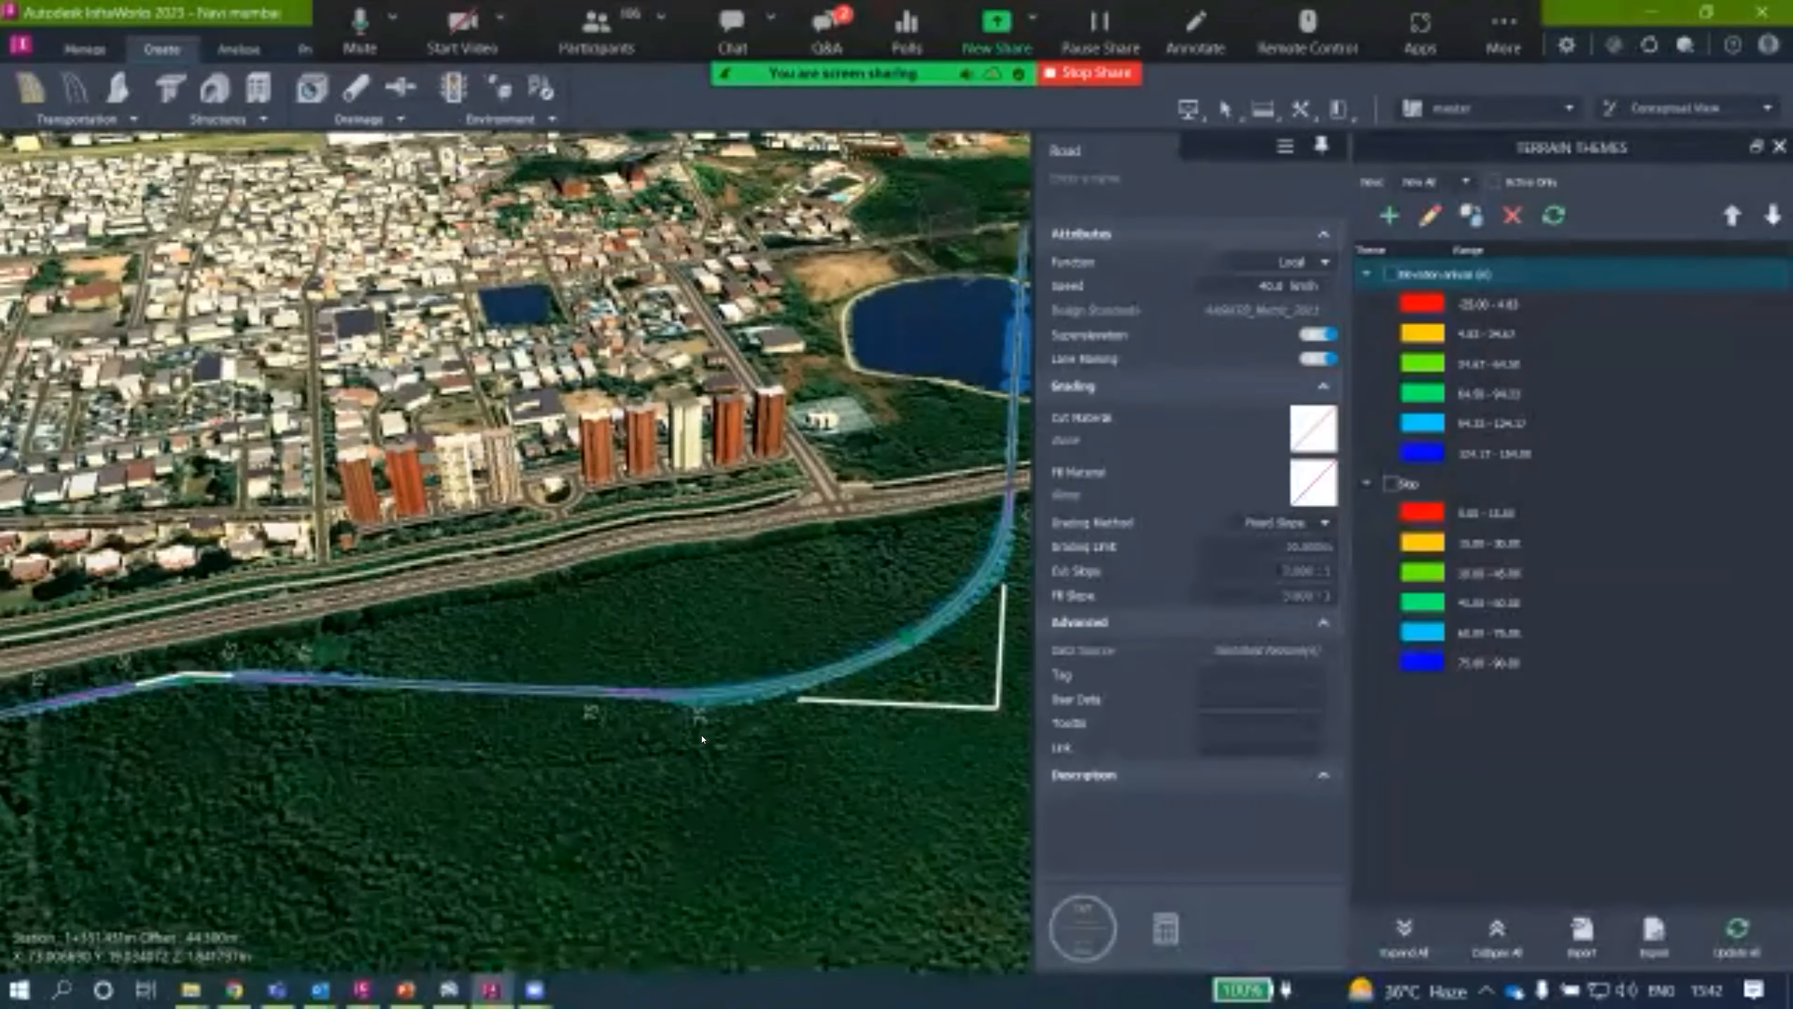
middle_drag(404, 734, 410, 753)
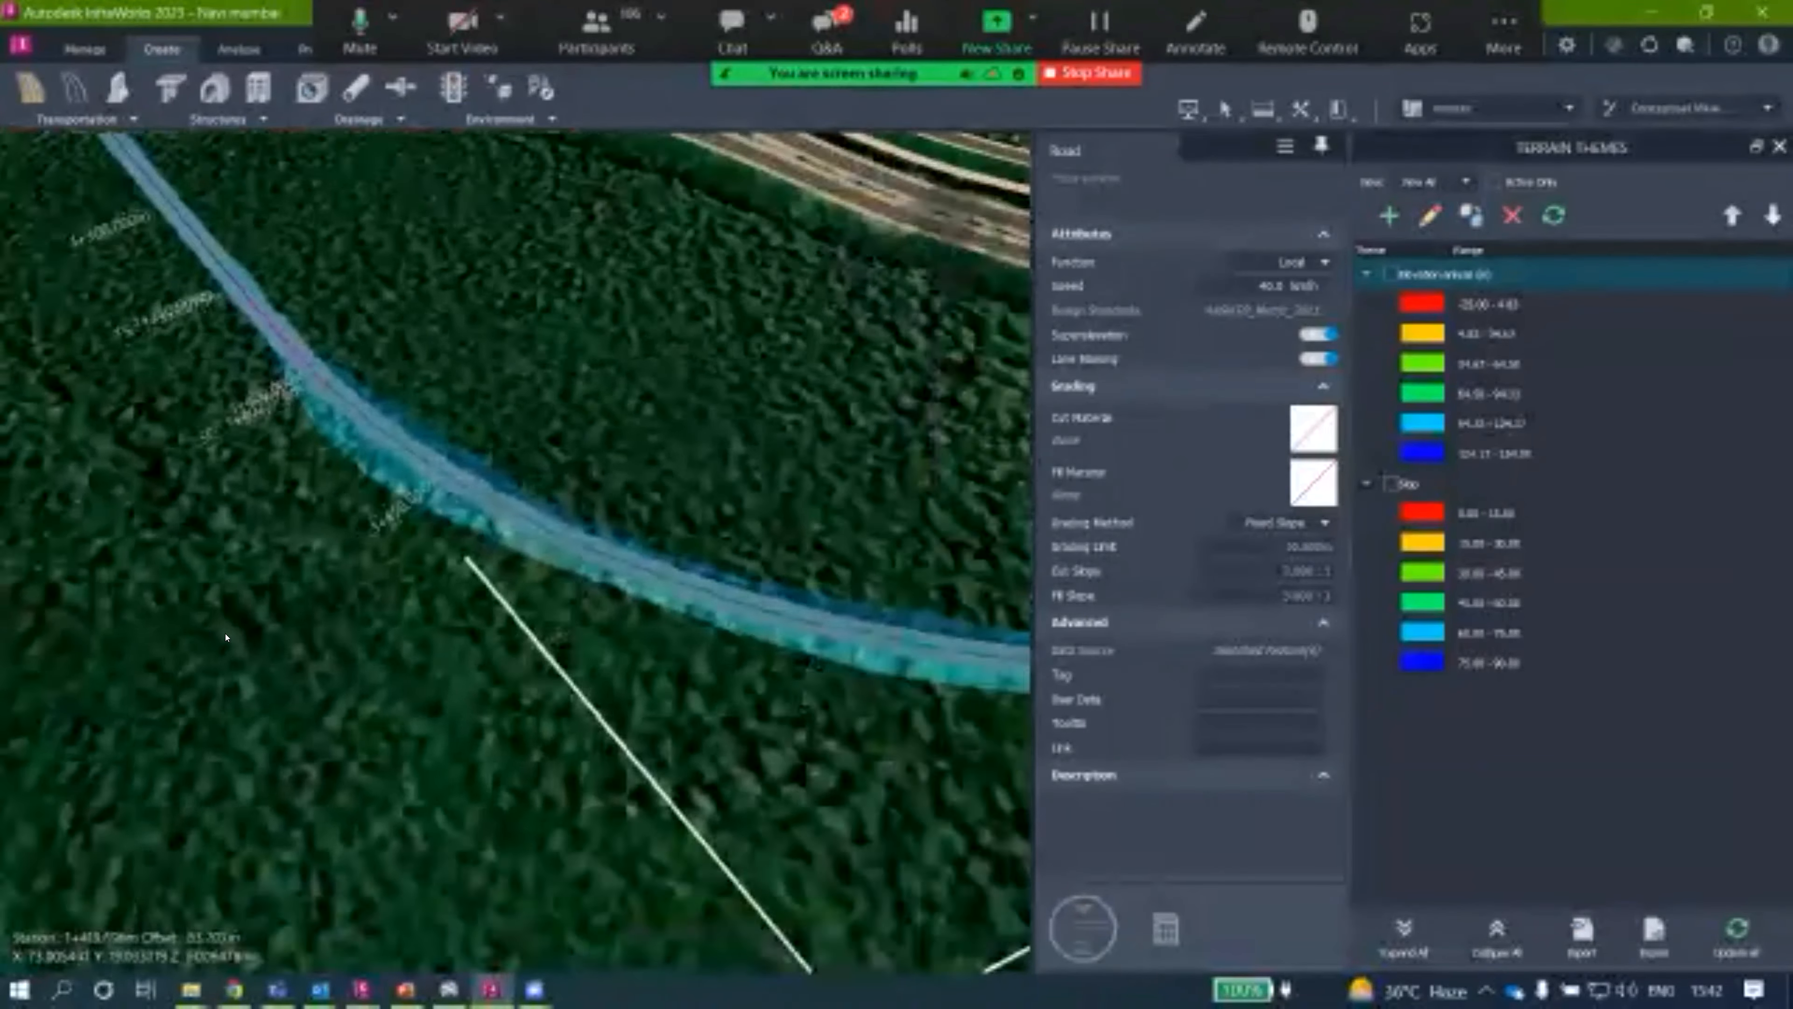
scroll(225, 637, down, 4)
drag(556, 671, 487, 561)
scroll(523, 586, up, 3)
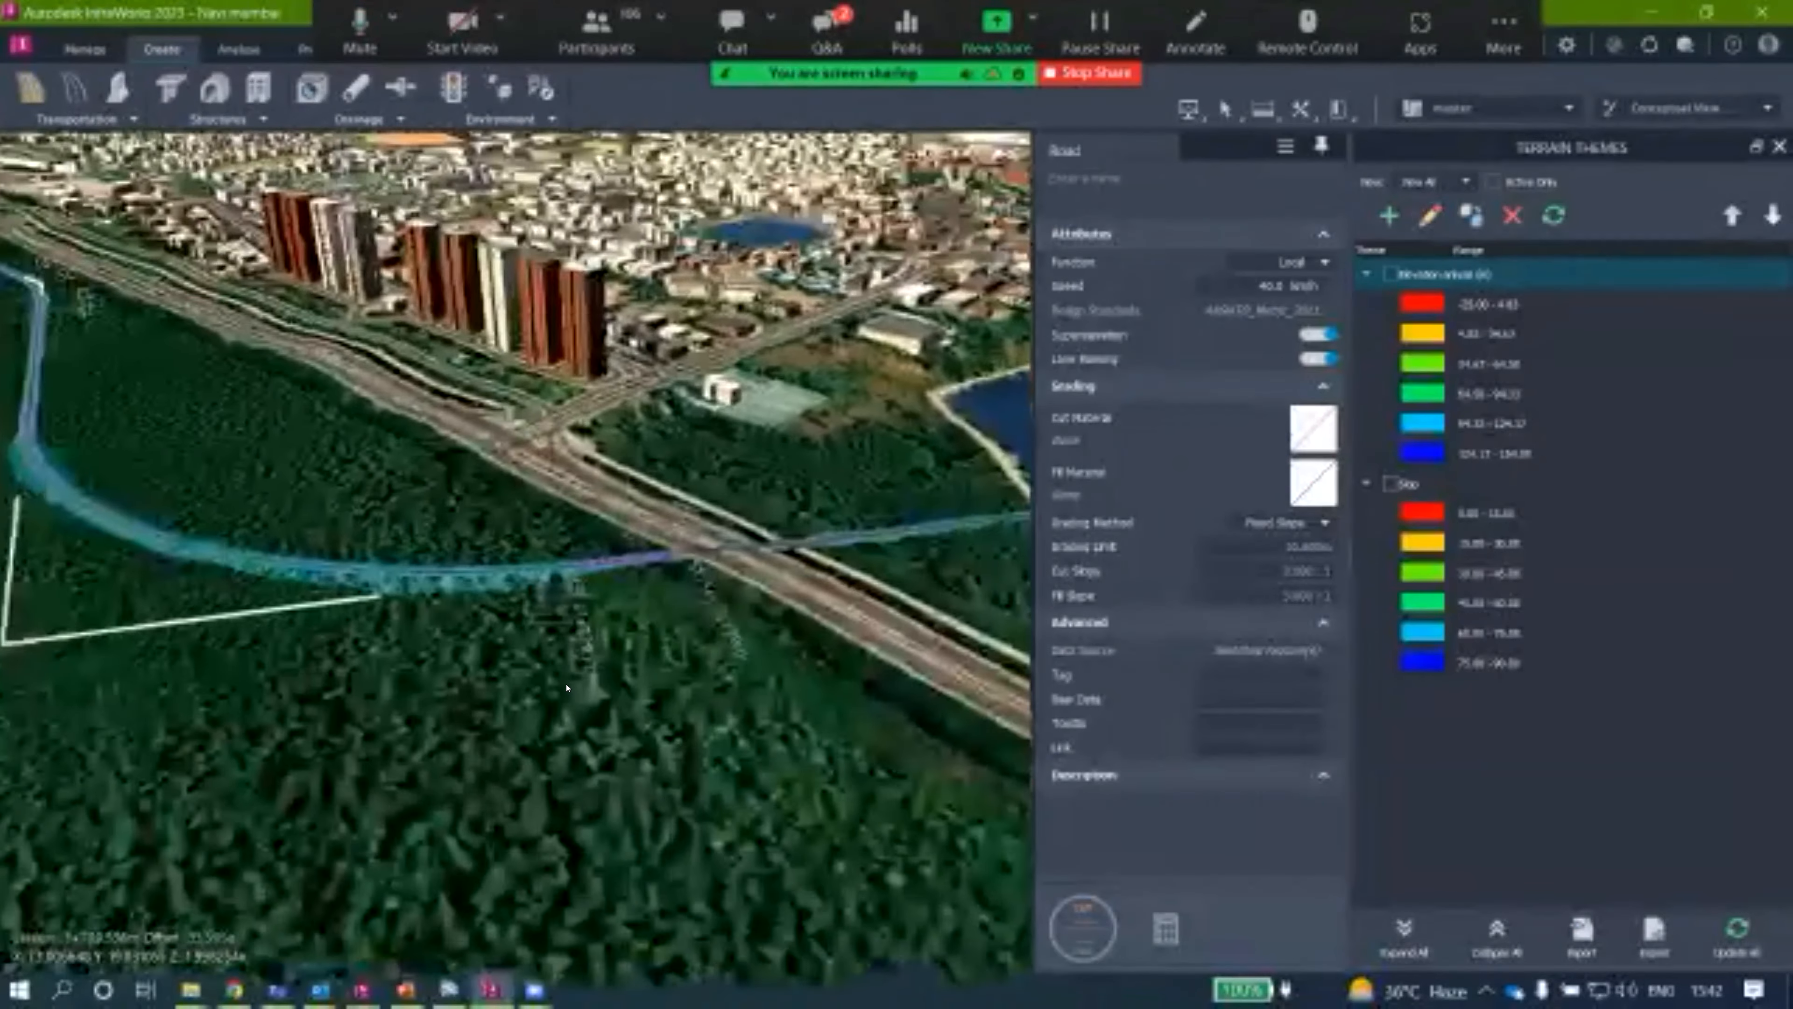
drag(589, 664, 681, 622)
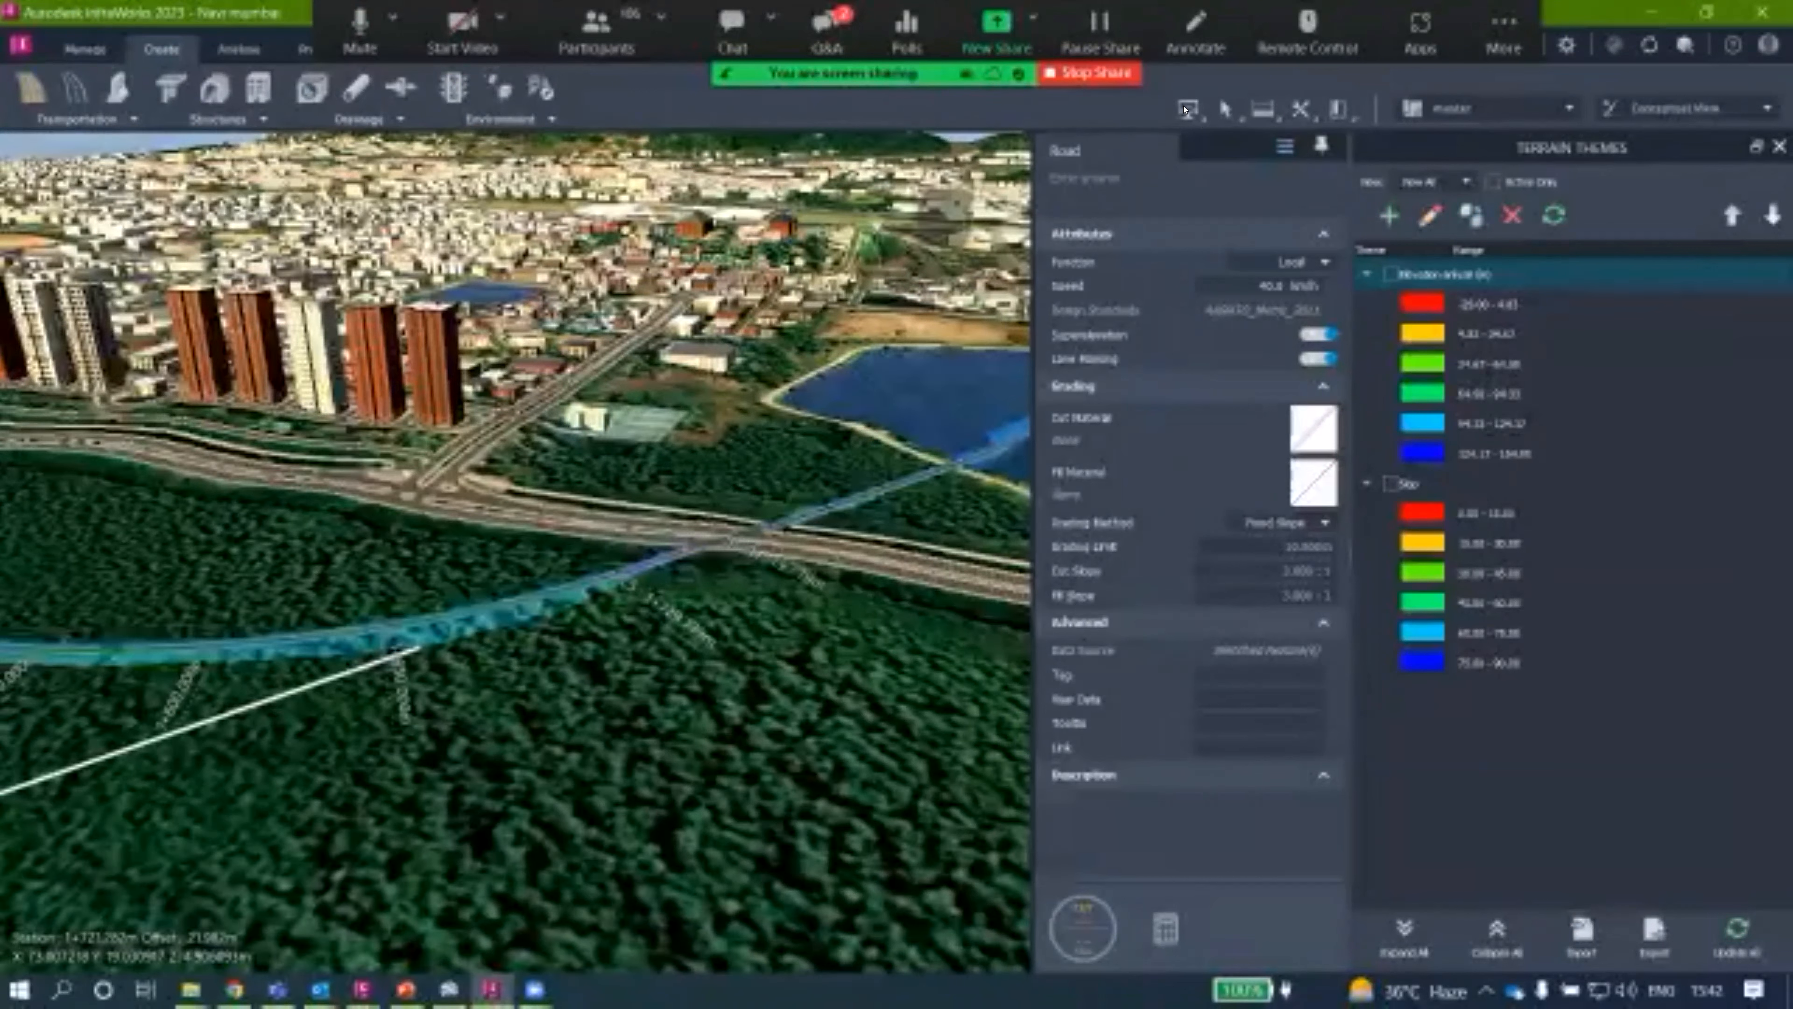
Show the new road's profile view and examine its vertical alignment along the whole length, without changing any value.
click(1188, 110)
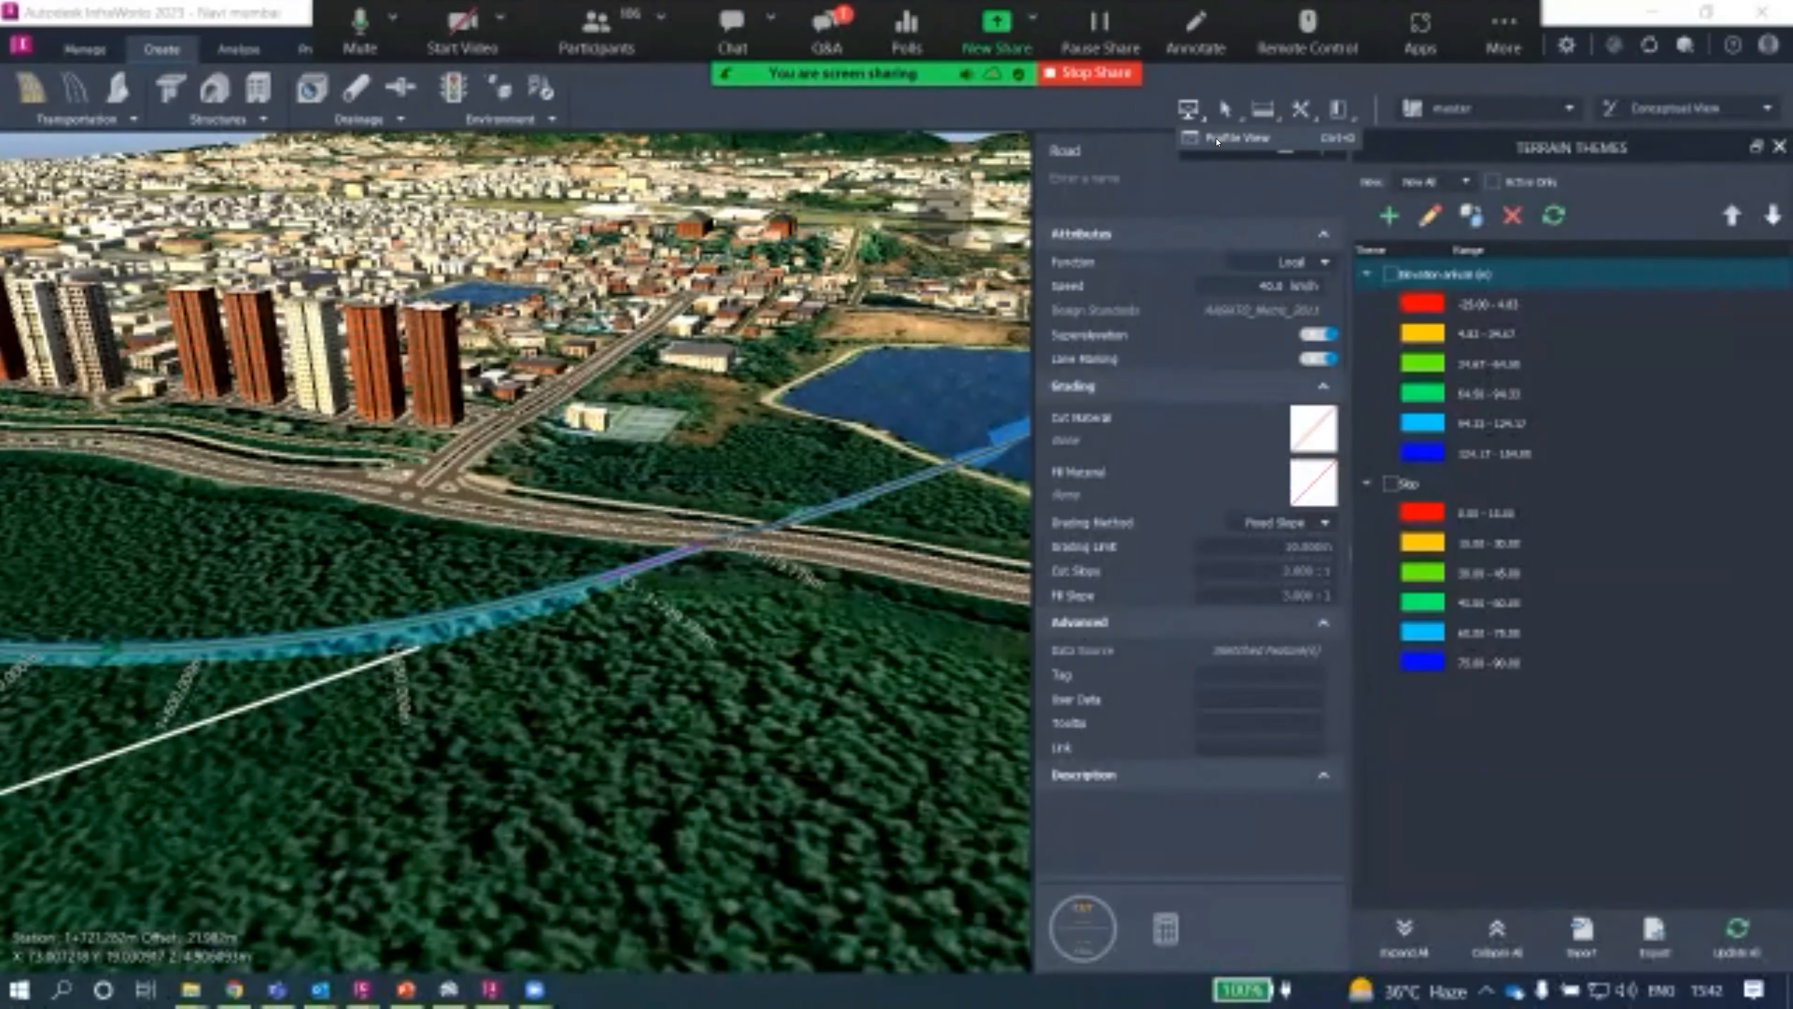
click(1217, 139)
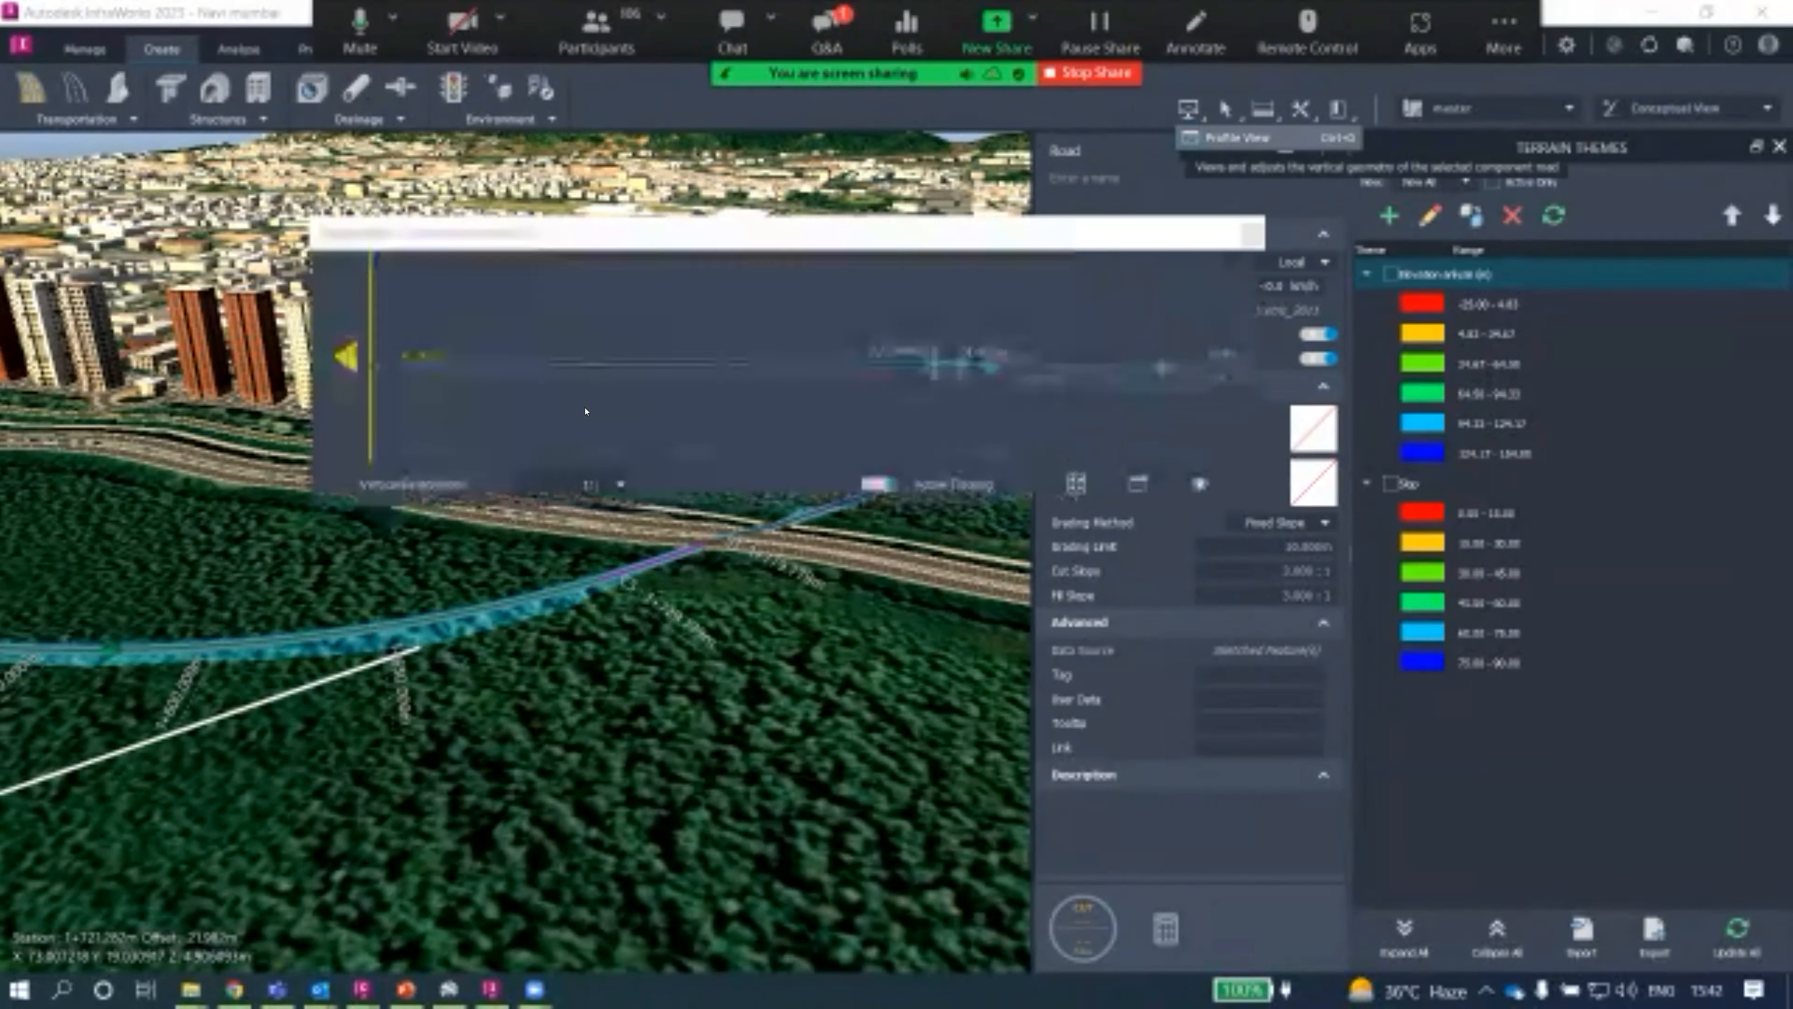
click(1069, 483)
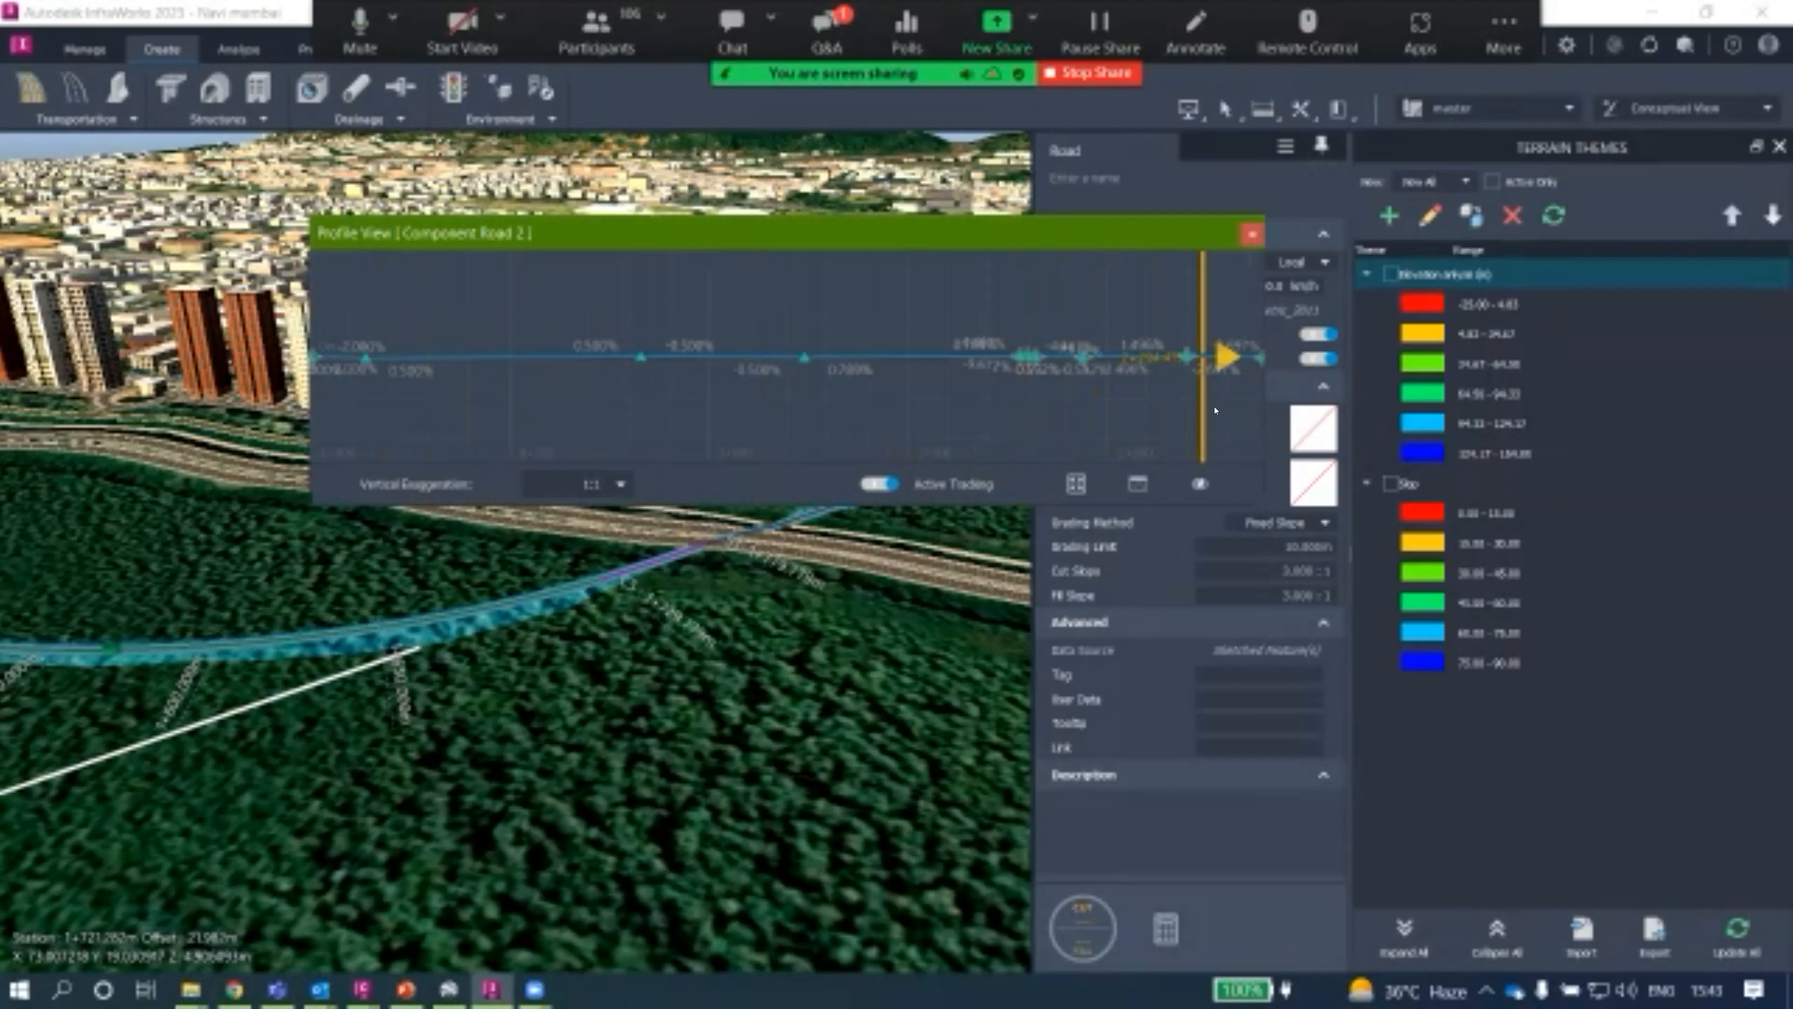
scroll(1225, 361, down, 2)
click(1221, 351)
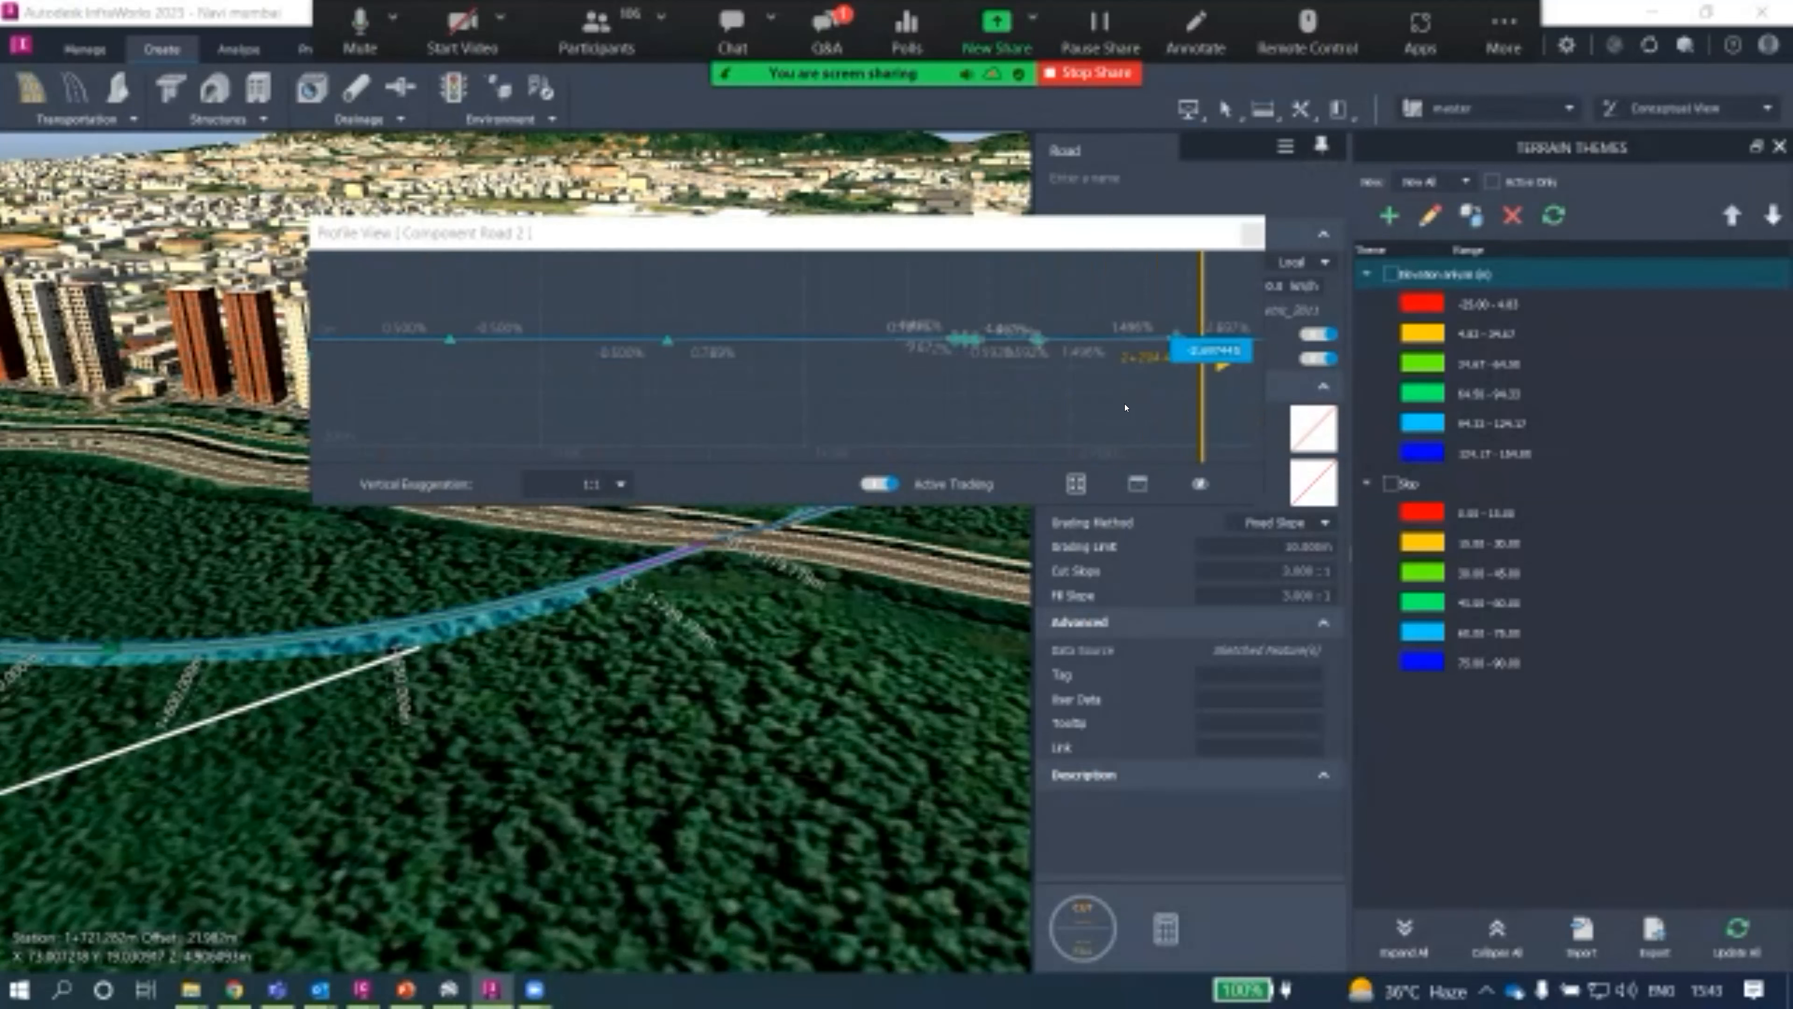
click(1155, 394)
scroll(1172, 374, down, 3)
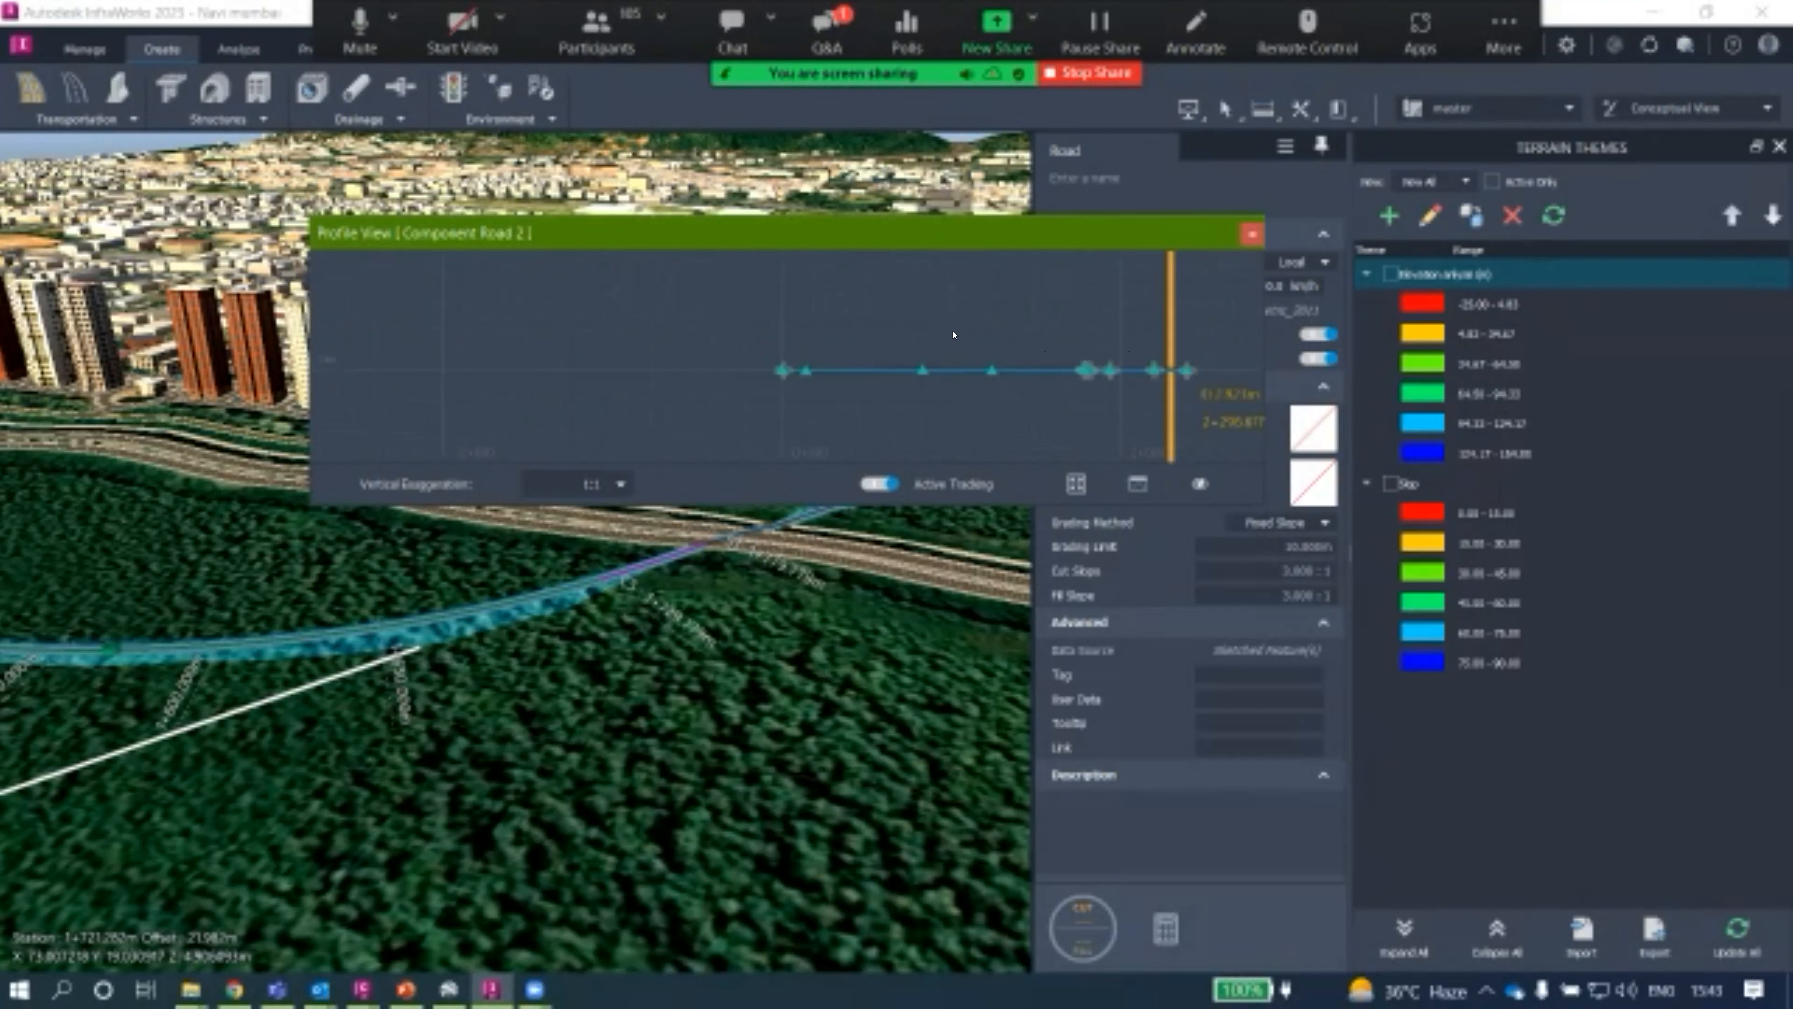
scroll(1050, 350, up, 5)
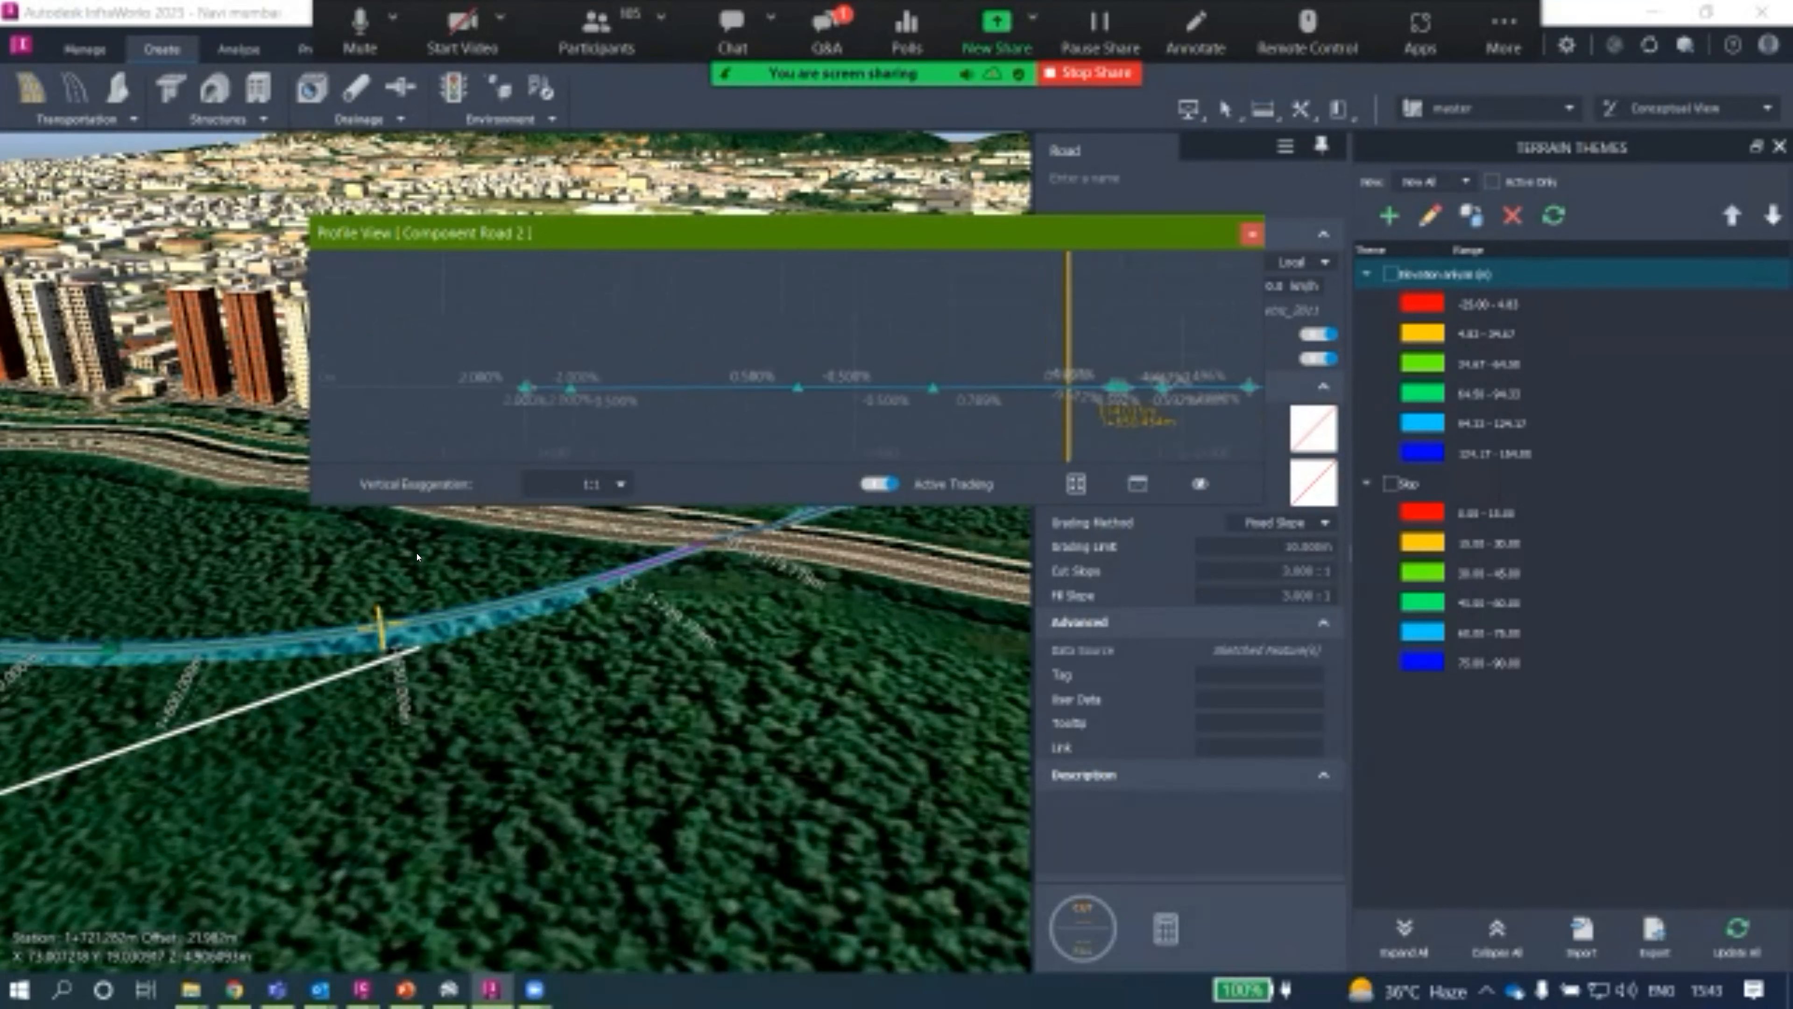
scroll(1064, 394, up, 2)
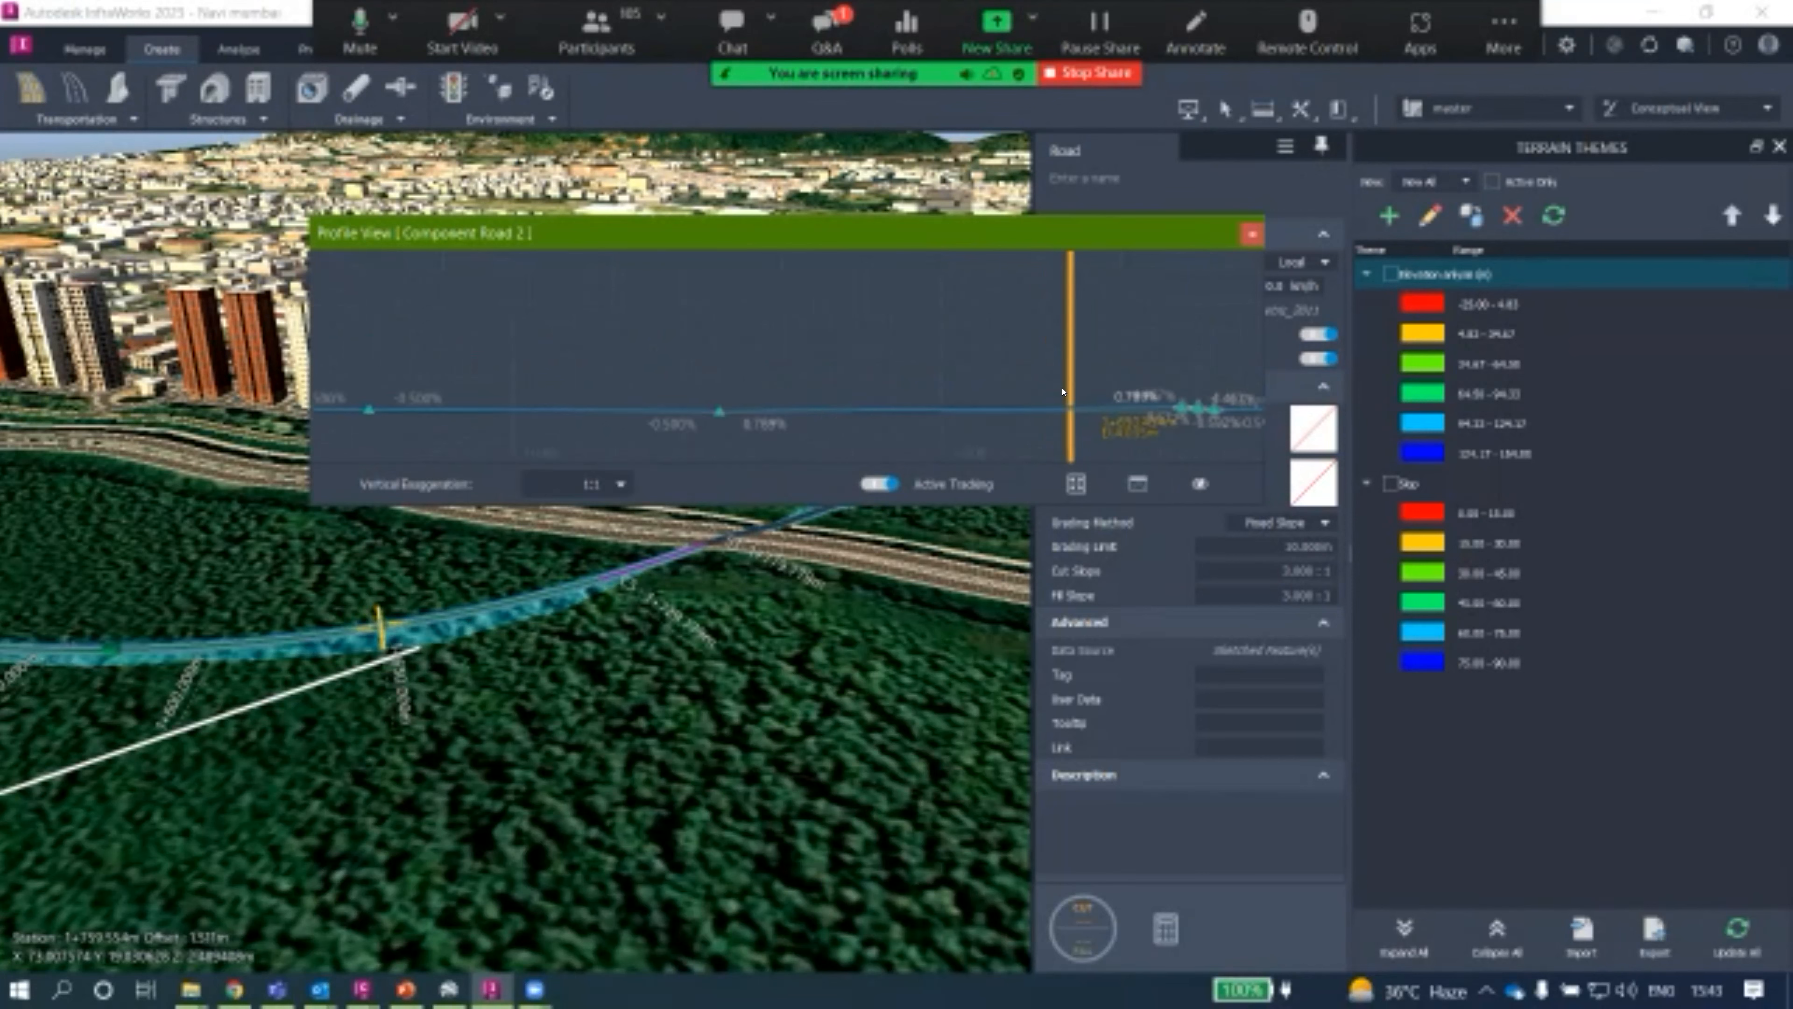
Inspect the vertical curve between the -0.500% and 0.789% grades, and close the profile view.
click(719, 411)
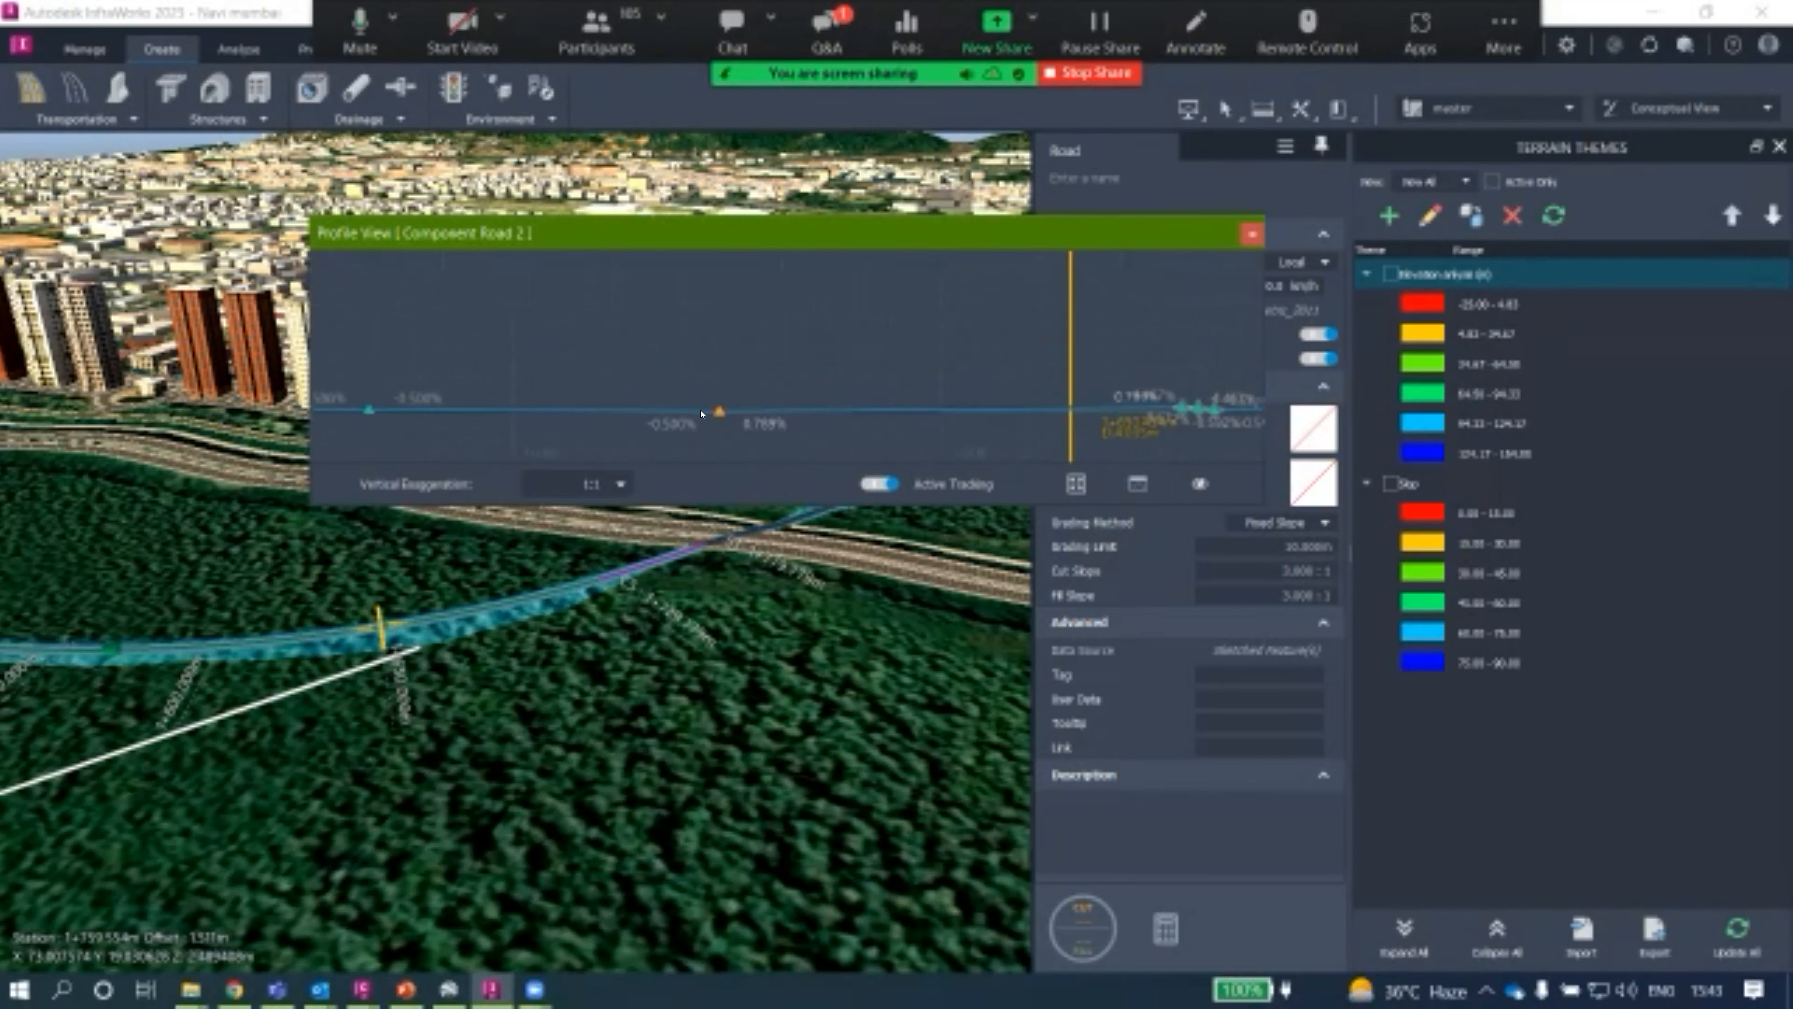
scroll(700, 413, up, 4)
scroll(724, 288, down, 1)
scroll(702, 303, up, 2)
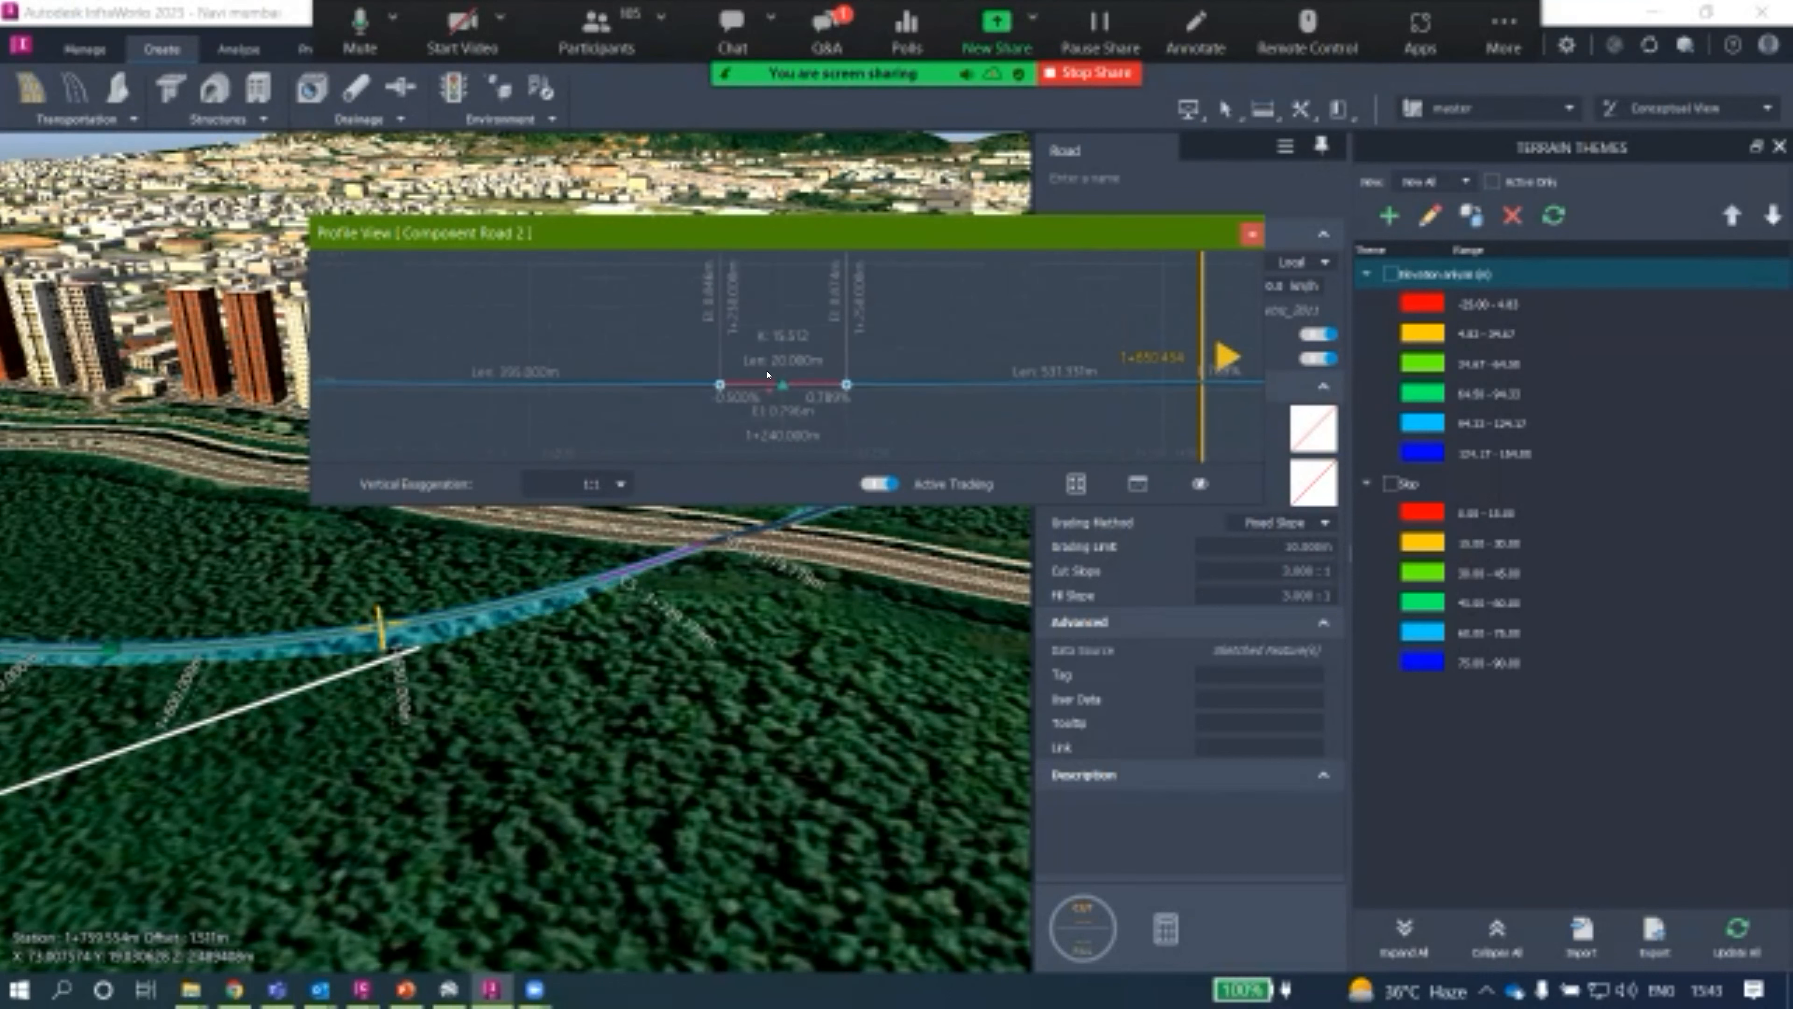
scroll(821, 321, down, 5)
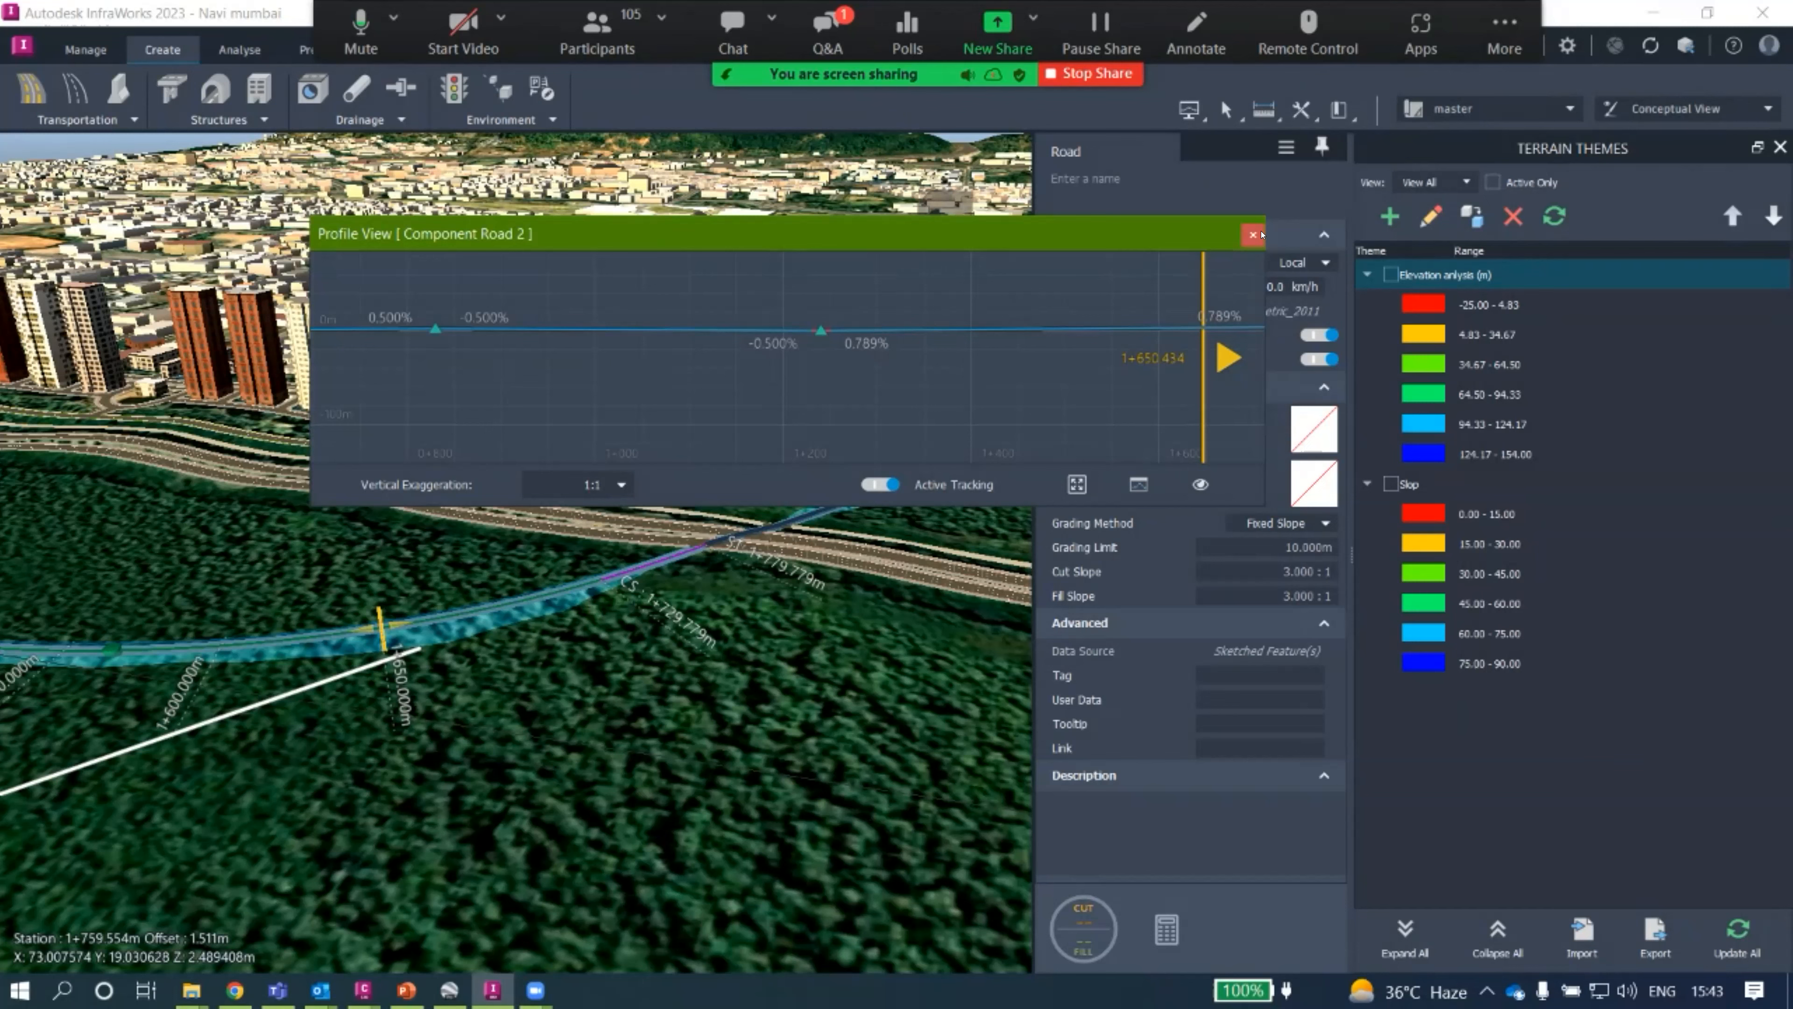
click(1250, 234)
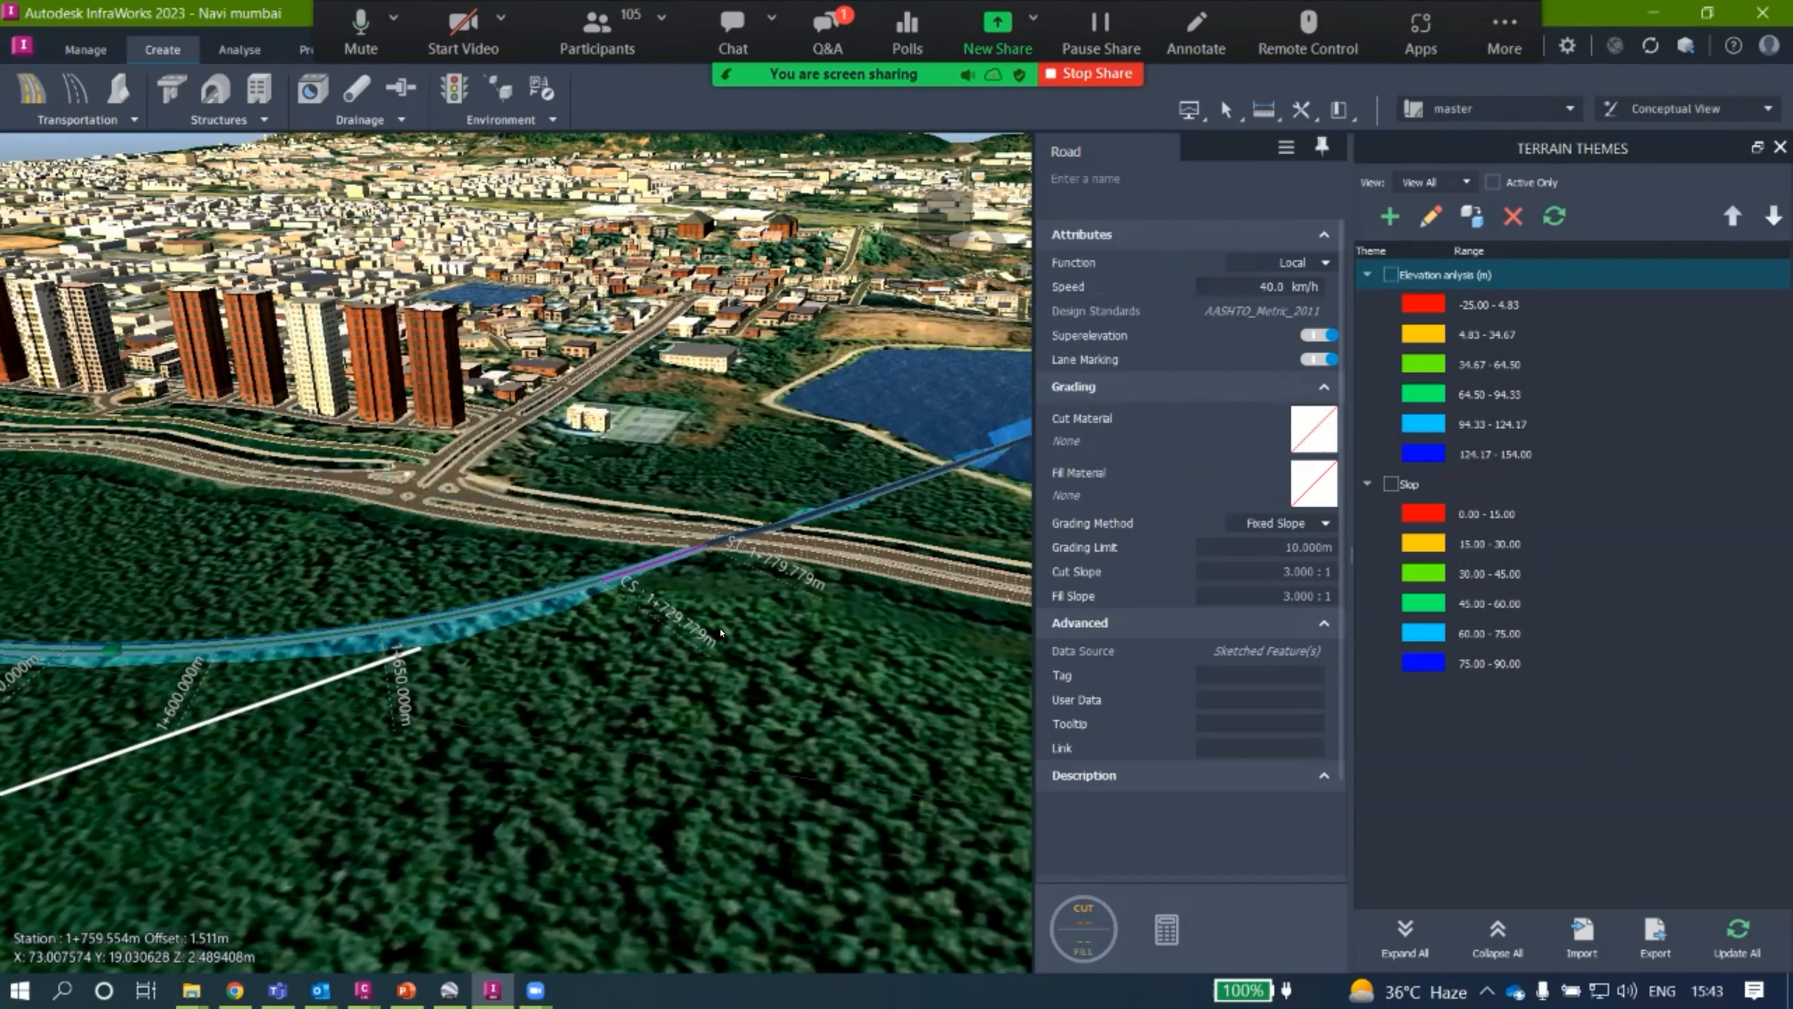
Switch to the Sample proposal and try the Bridge tool on the coastal road at the start of its elevated section.
scroll(721, 634, down, 4)
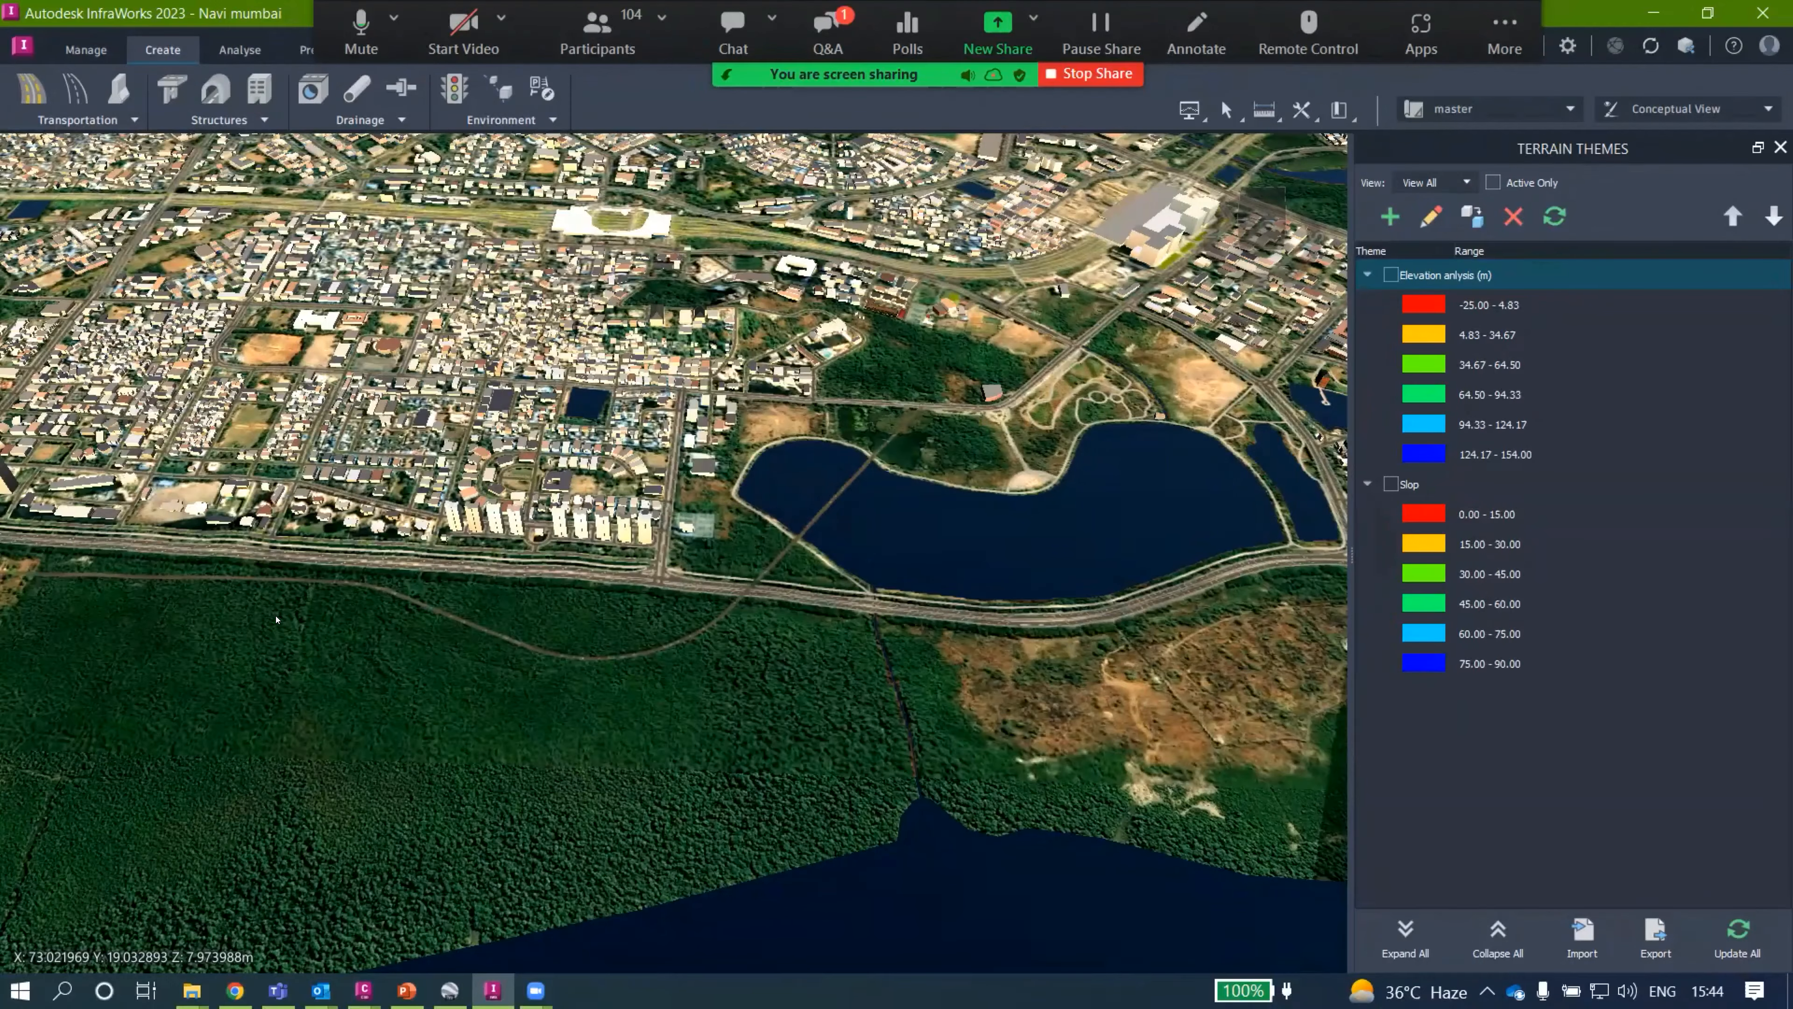
drag(330, 380, 516, 527)
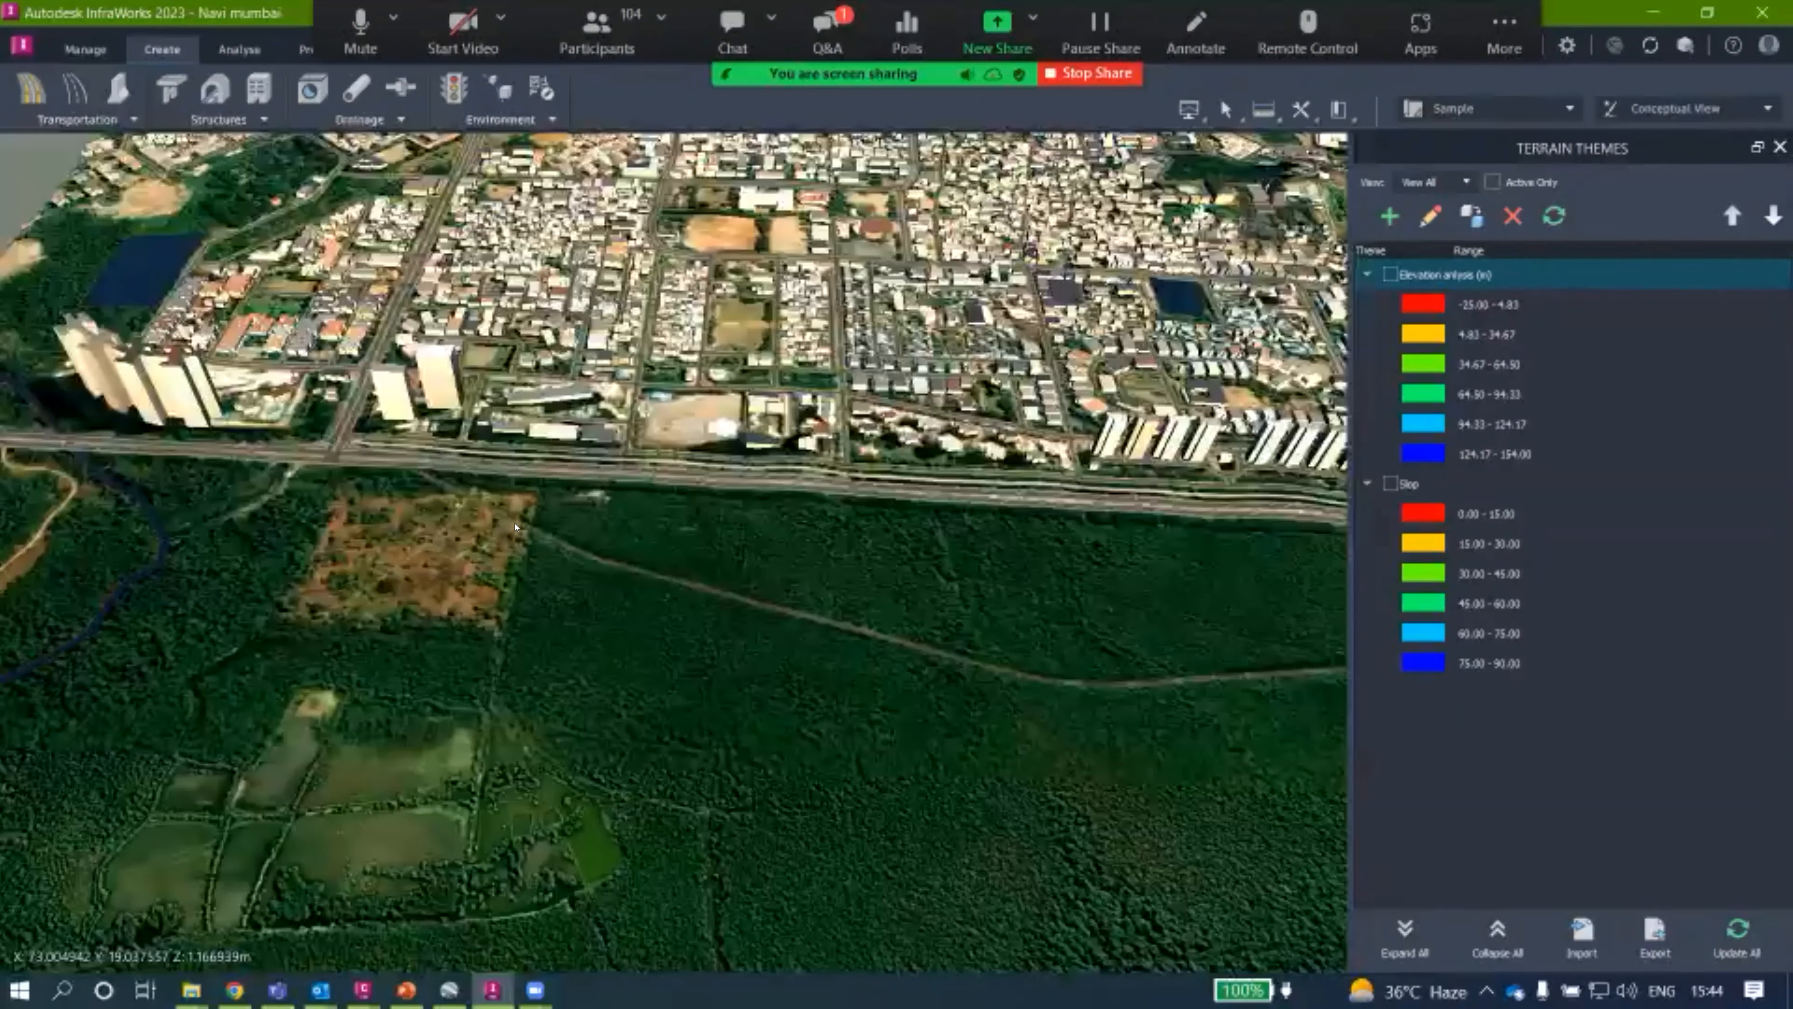
scroll(425, 623, up, 5)
drag(663, 652, 317, 514)
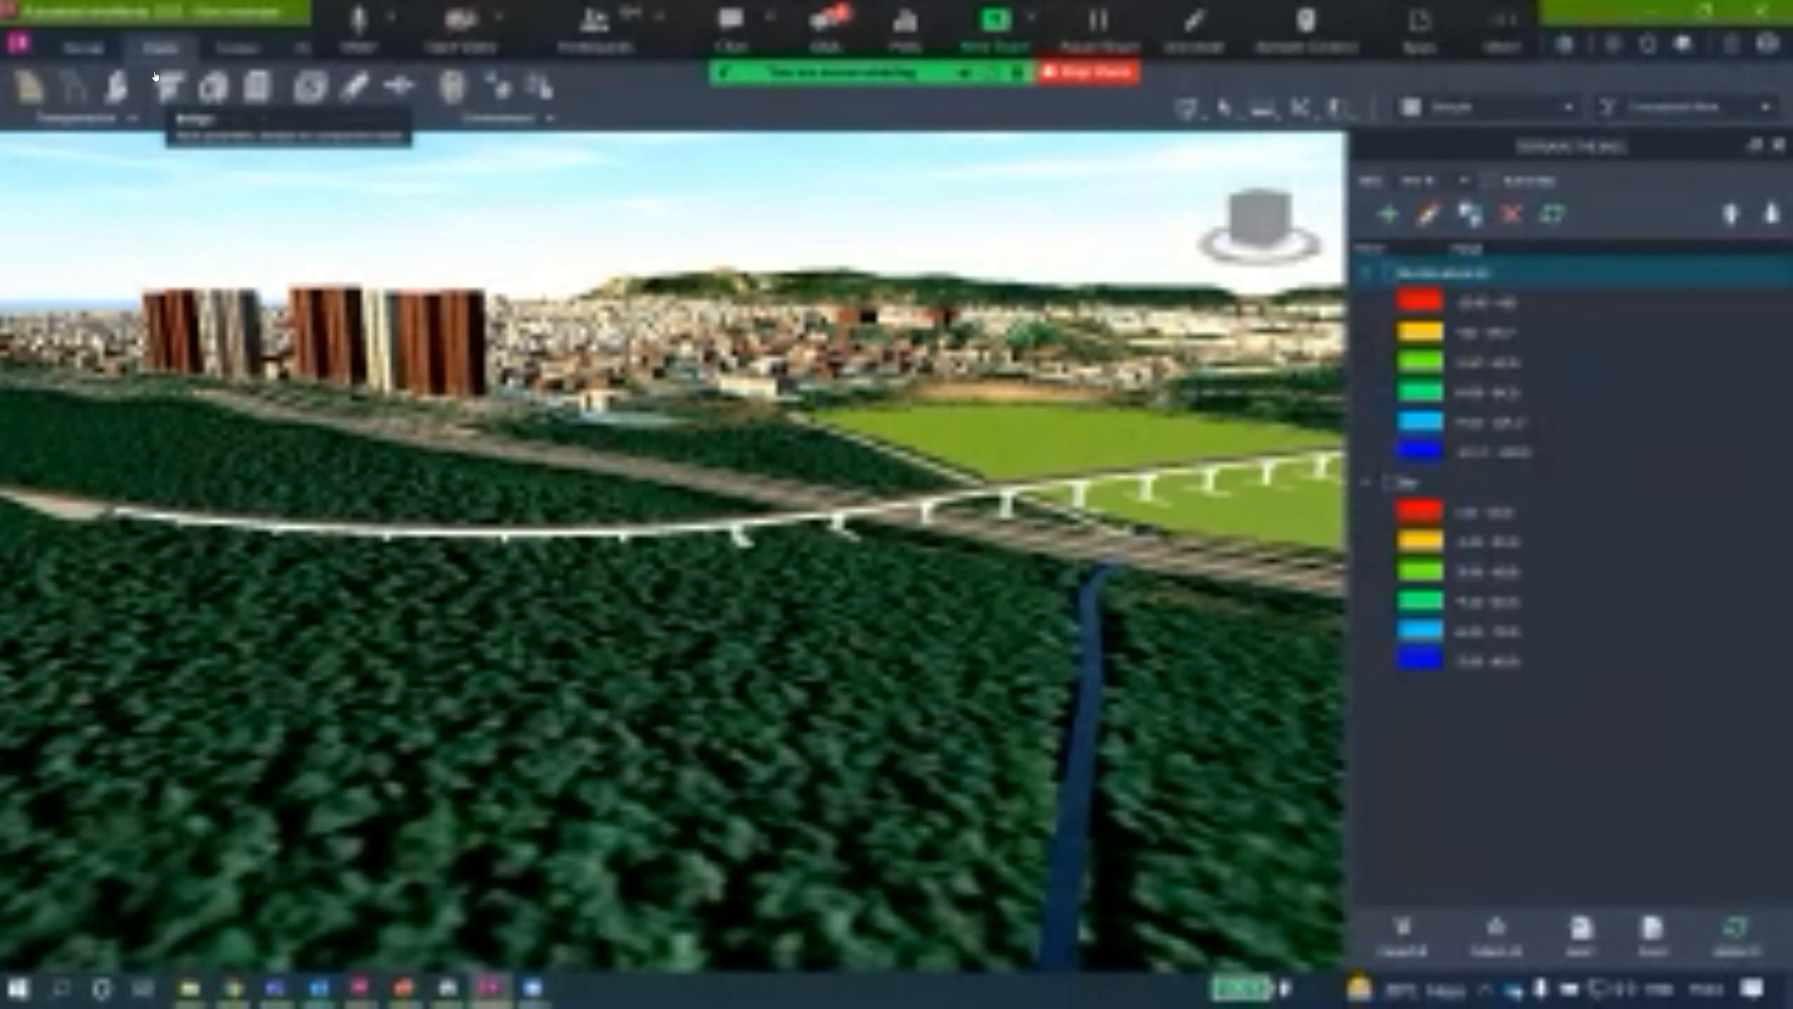
click(135, 503)
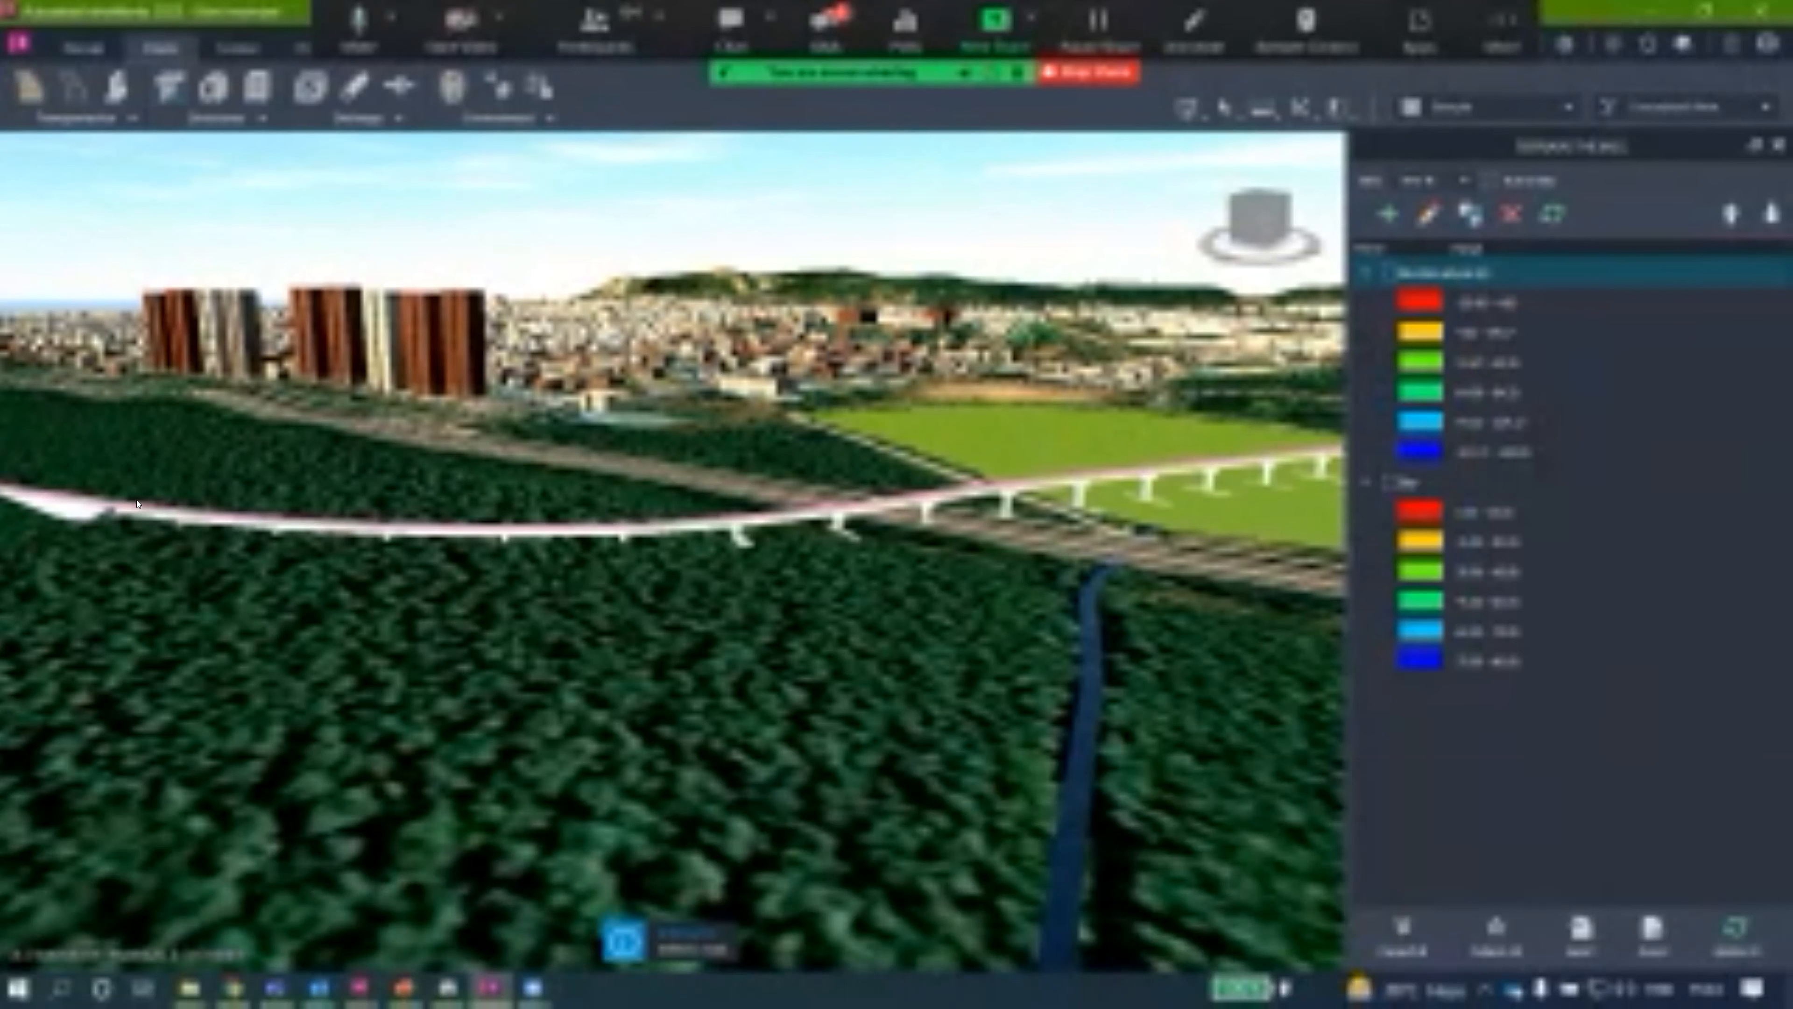
scroll(272, 689, down, 3)
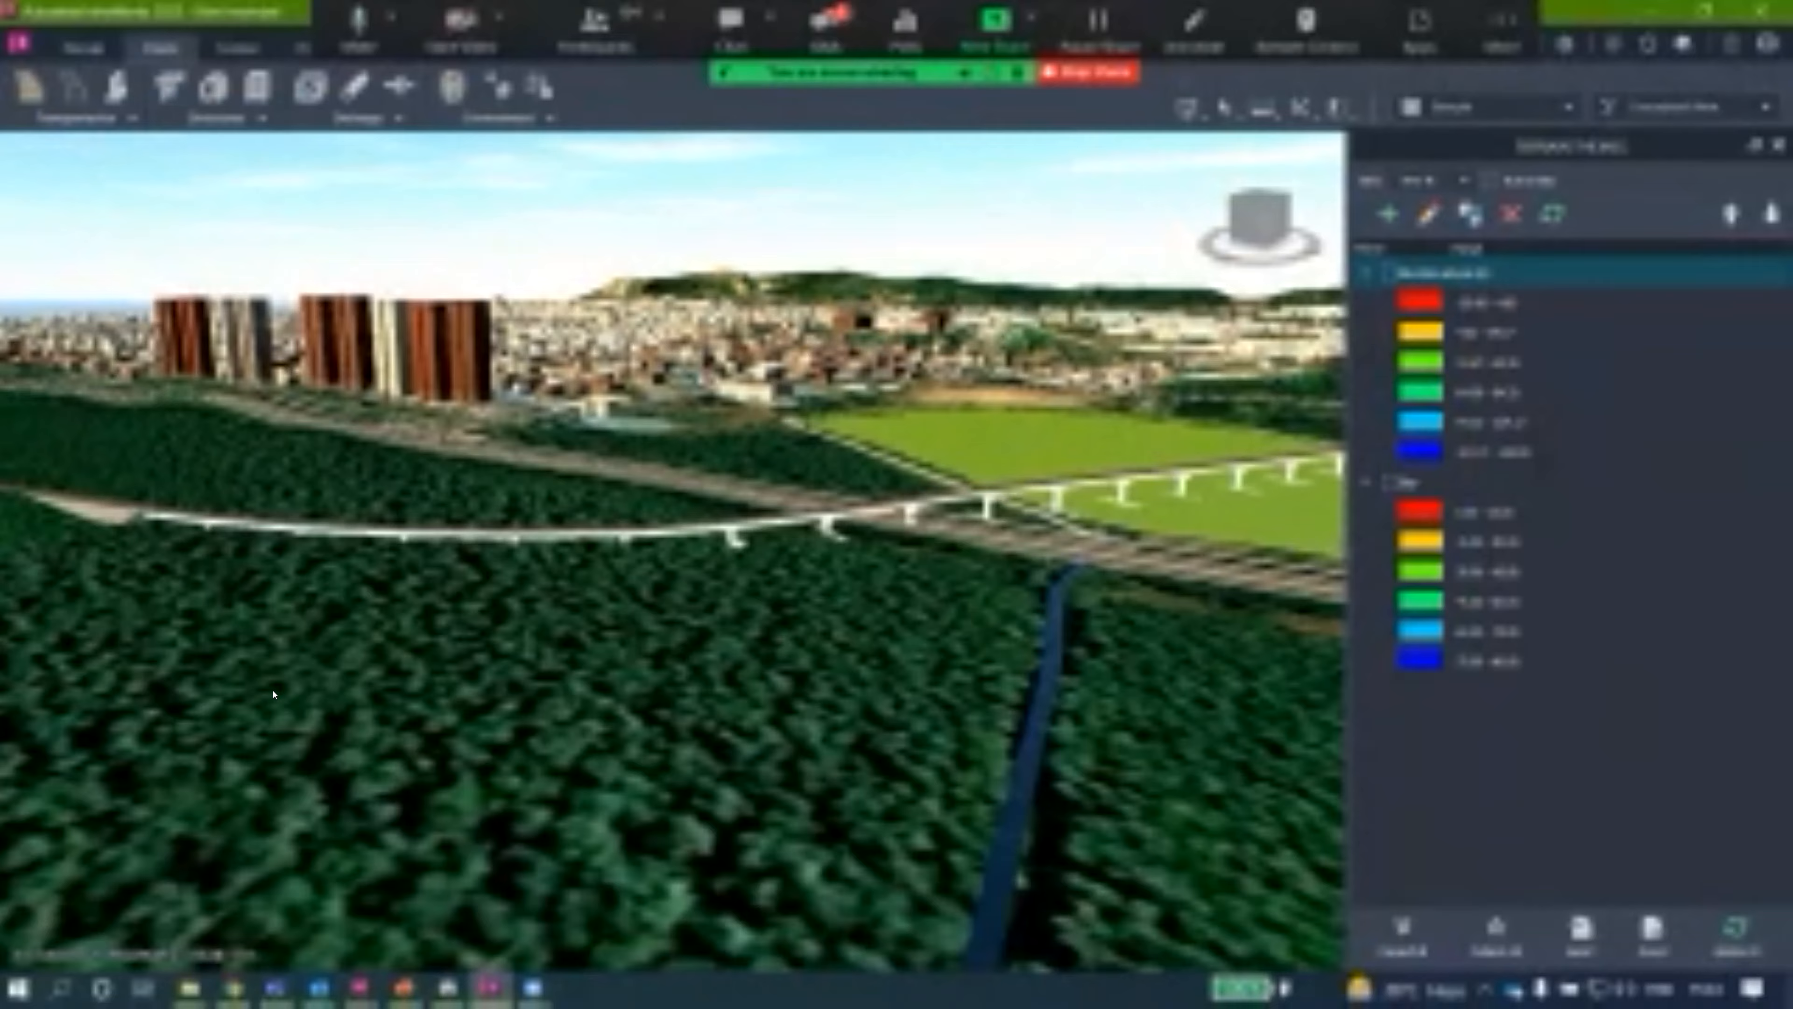
Examine the Sample proposal's road at its junction with the coastal highway and where its bridge crosses over the highway.
drag(684, 677, 244, 708)
middle_drag(244, 709, 1005, 816)
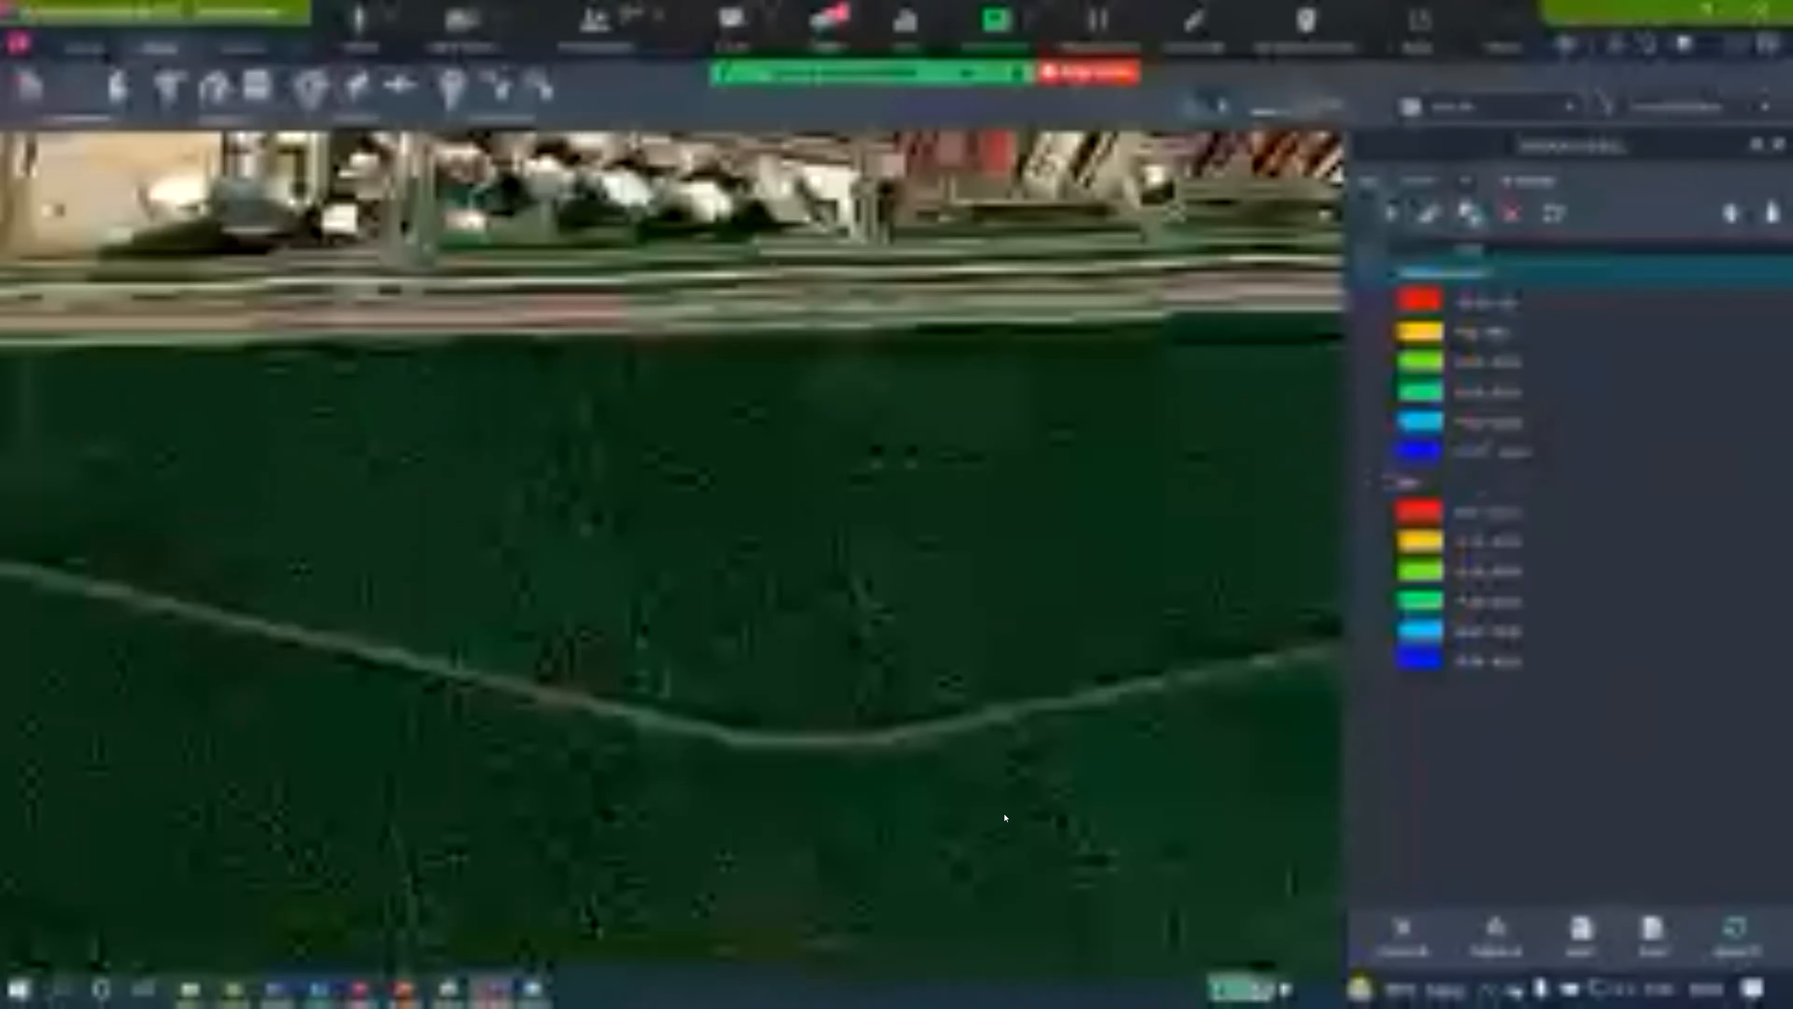
scroll(408, 604, up, 5)
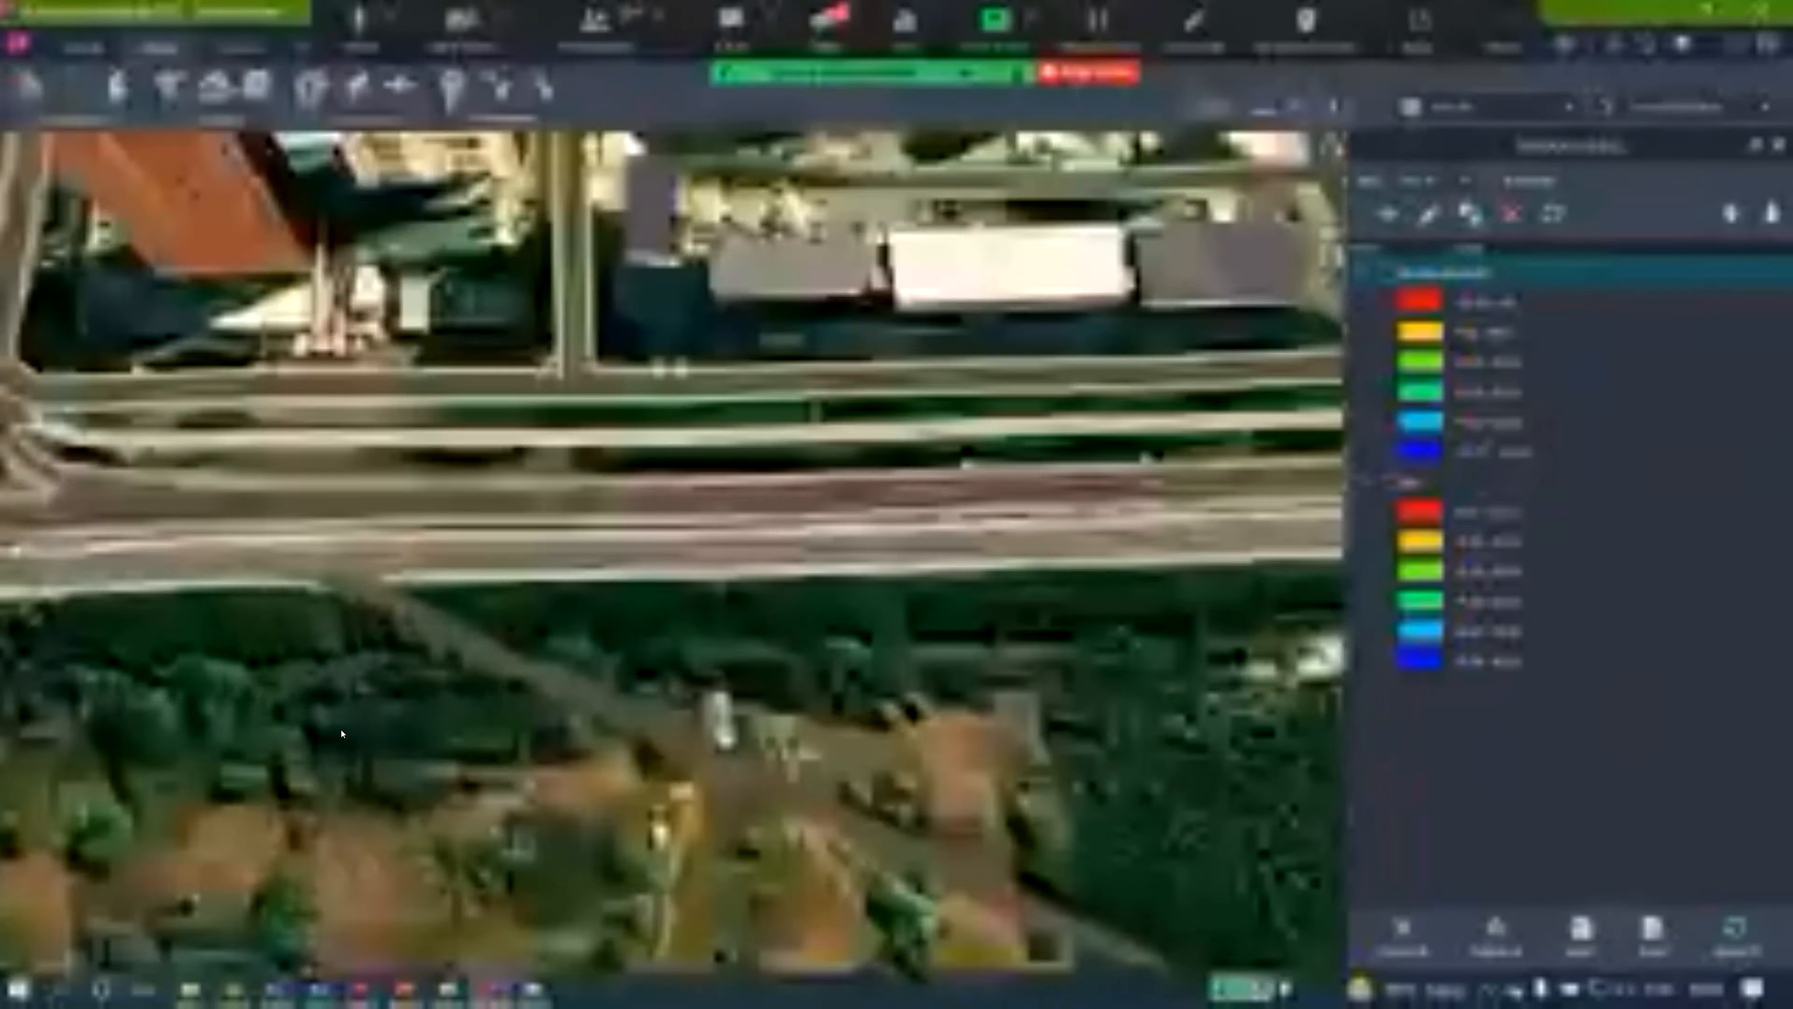
drag(408, 605, 908, 612)
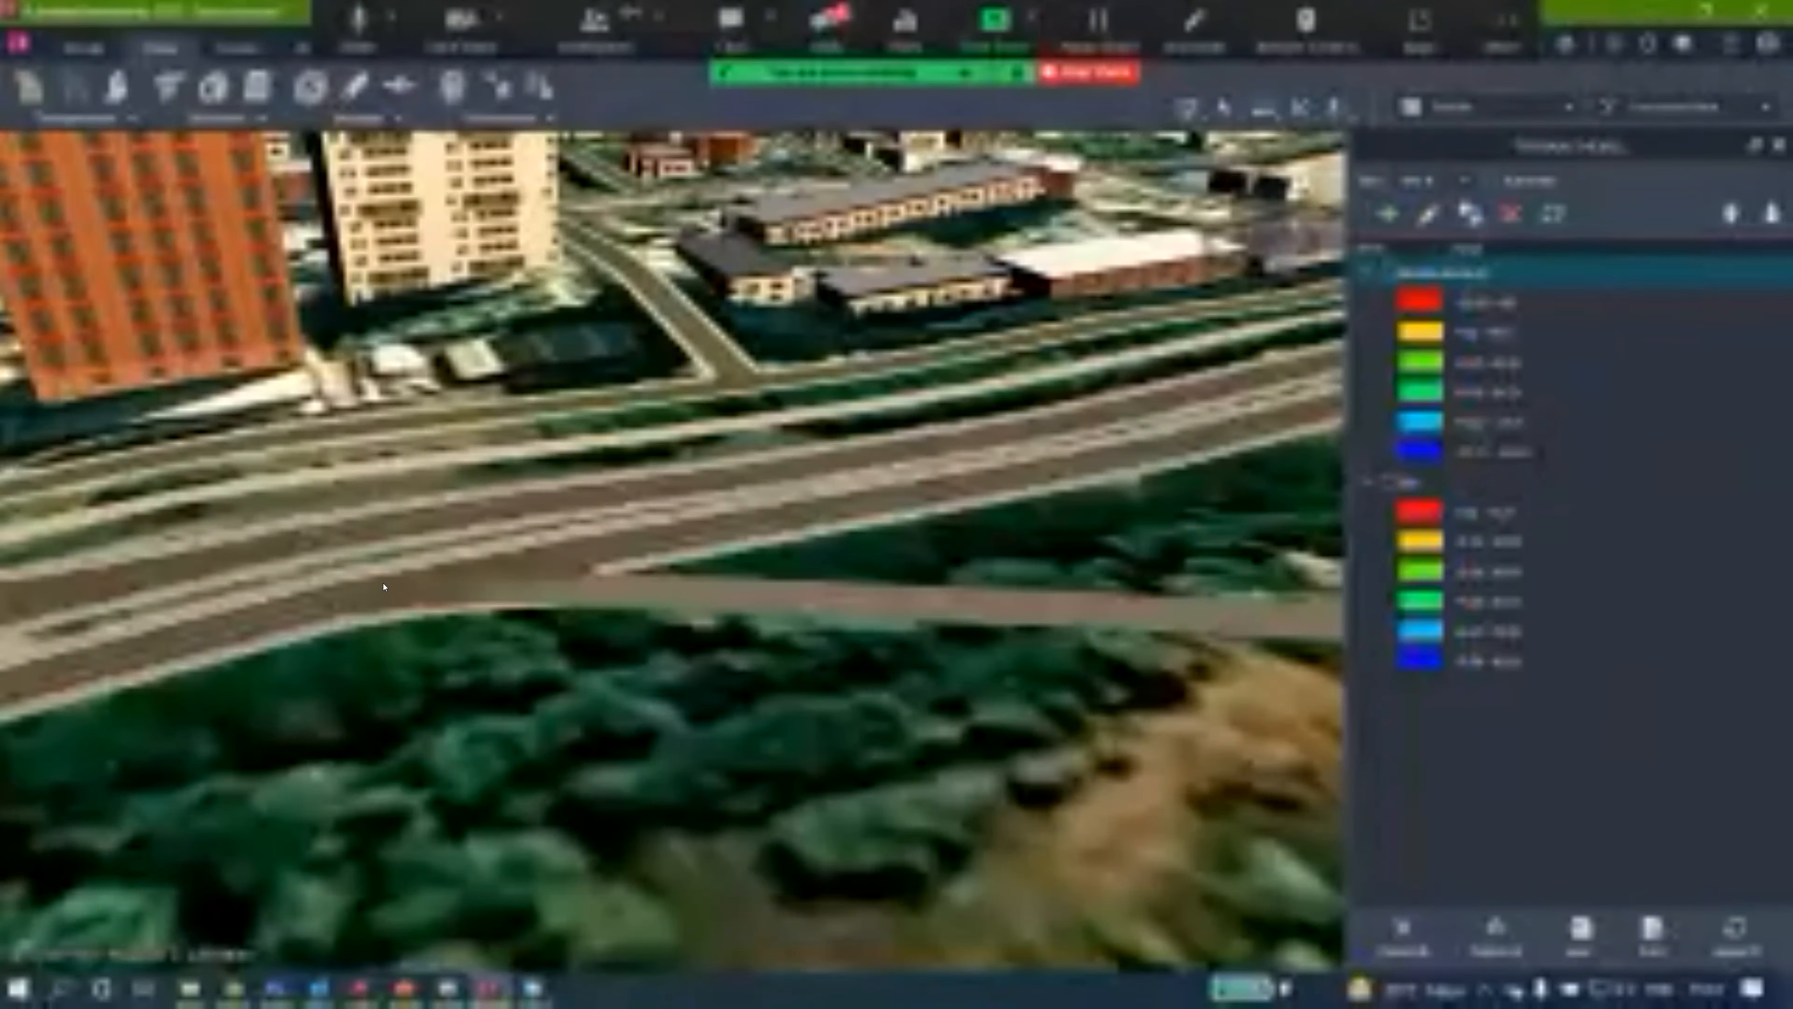
mouse_move(523, 594)
mouse_down()
mouse_move(509, 631)
mouse_move(428, 605)
mouse_up()
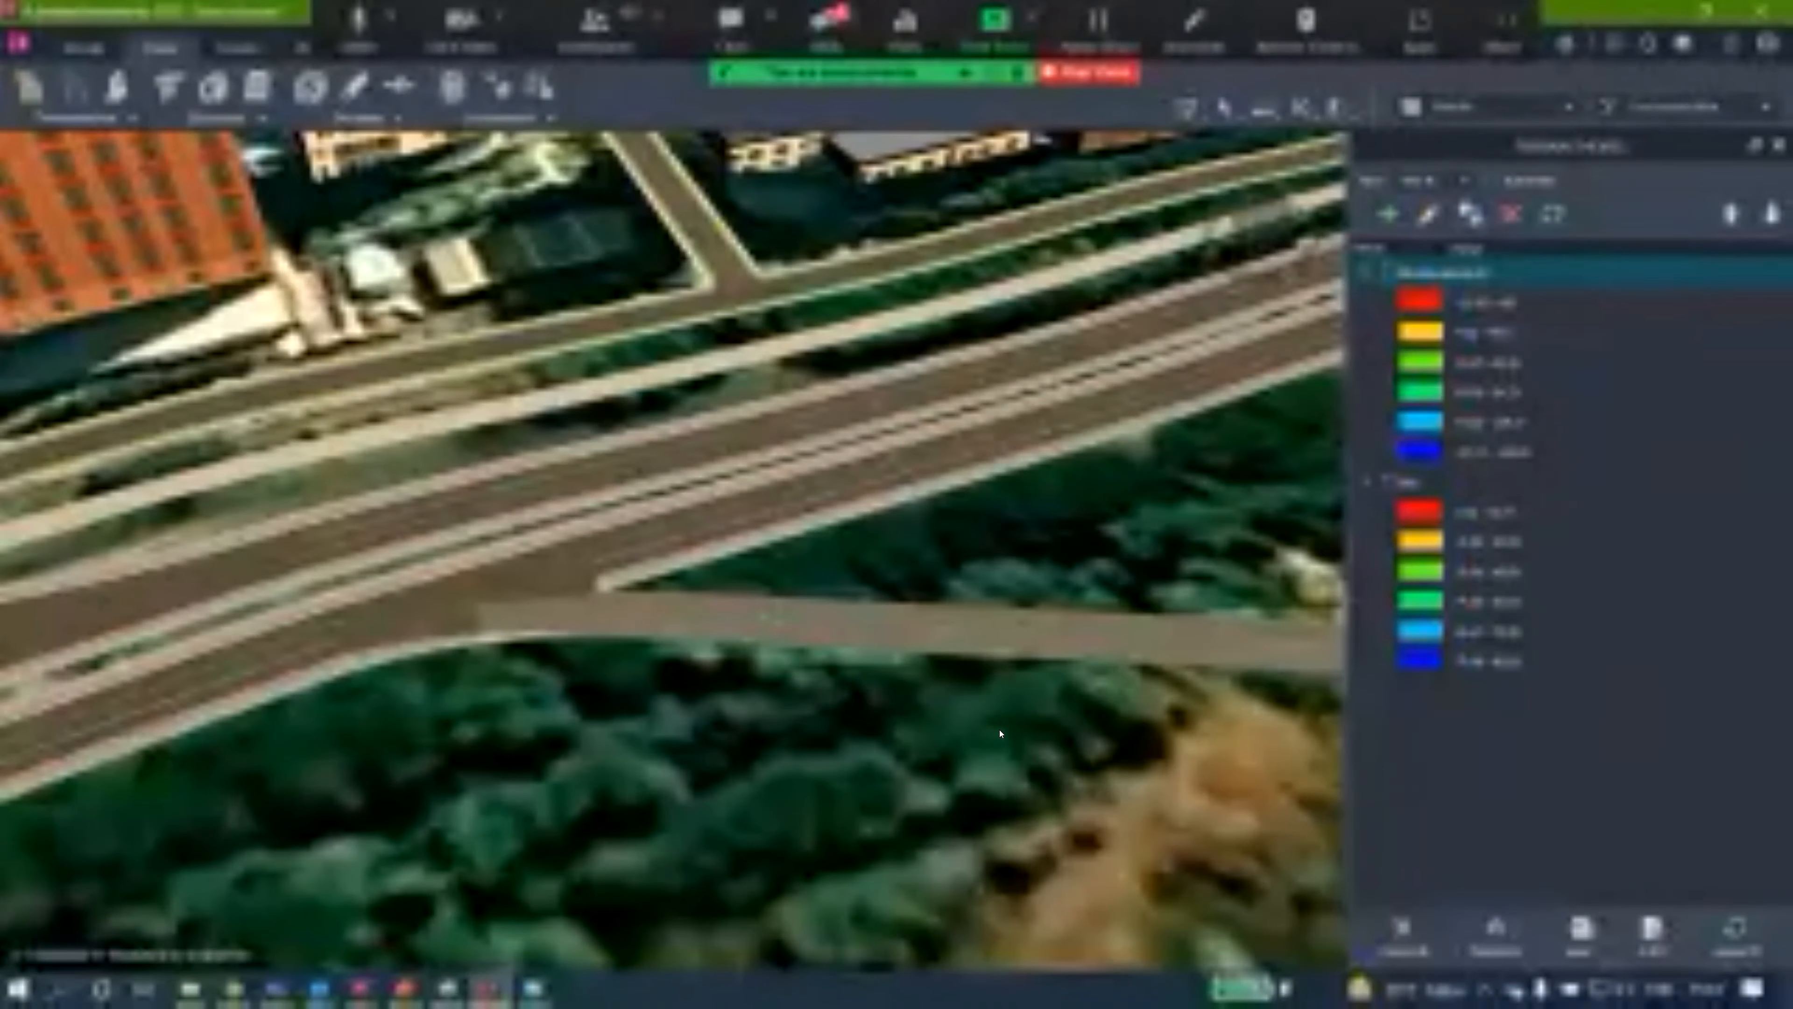
scroll(1191, 749, down, 3)
middle_drag(644, 781, 56, 777)
drag(1129, 848, 852, 542)
scroll(853, 542, up, 6)
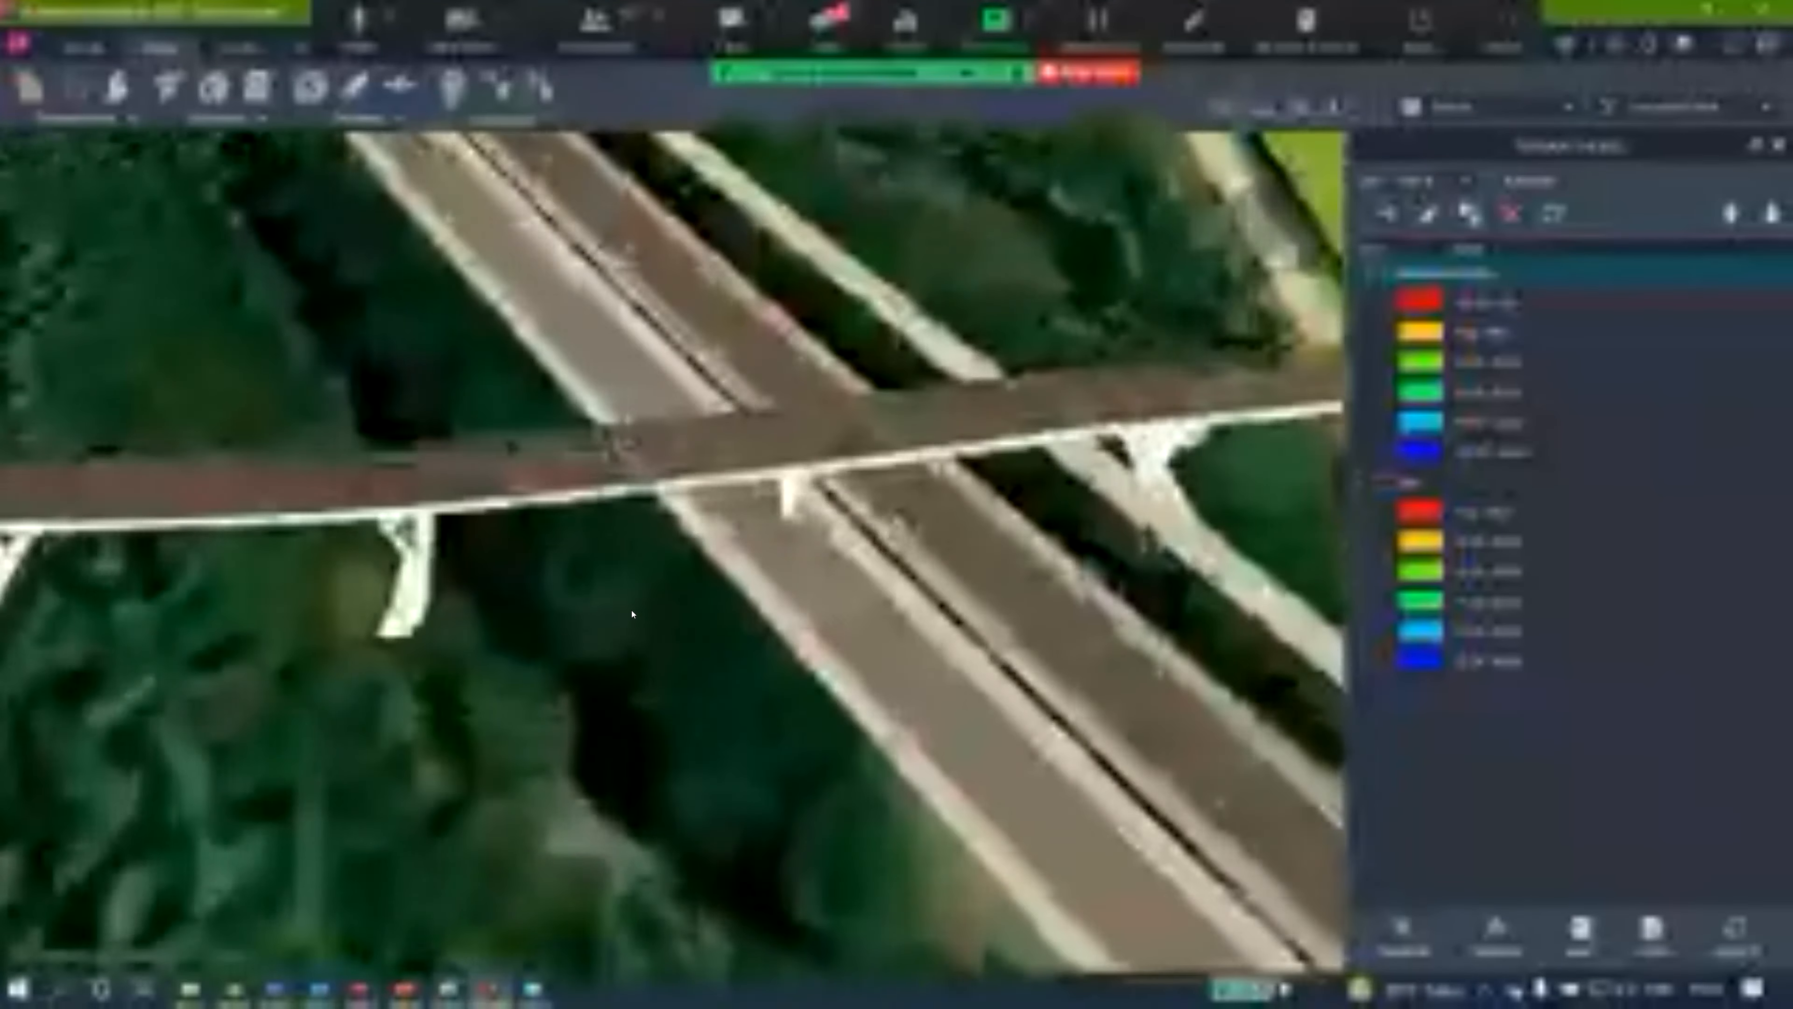
Examine the bridge deck and its piers from several angles where the bridge crosses the highway carriageways.
drag(632, 612, 636, 682)
scroll(624, 600, down, 6)
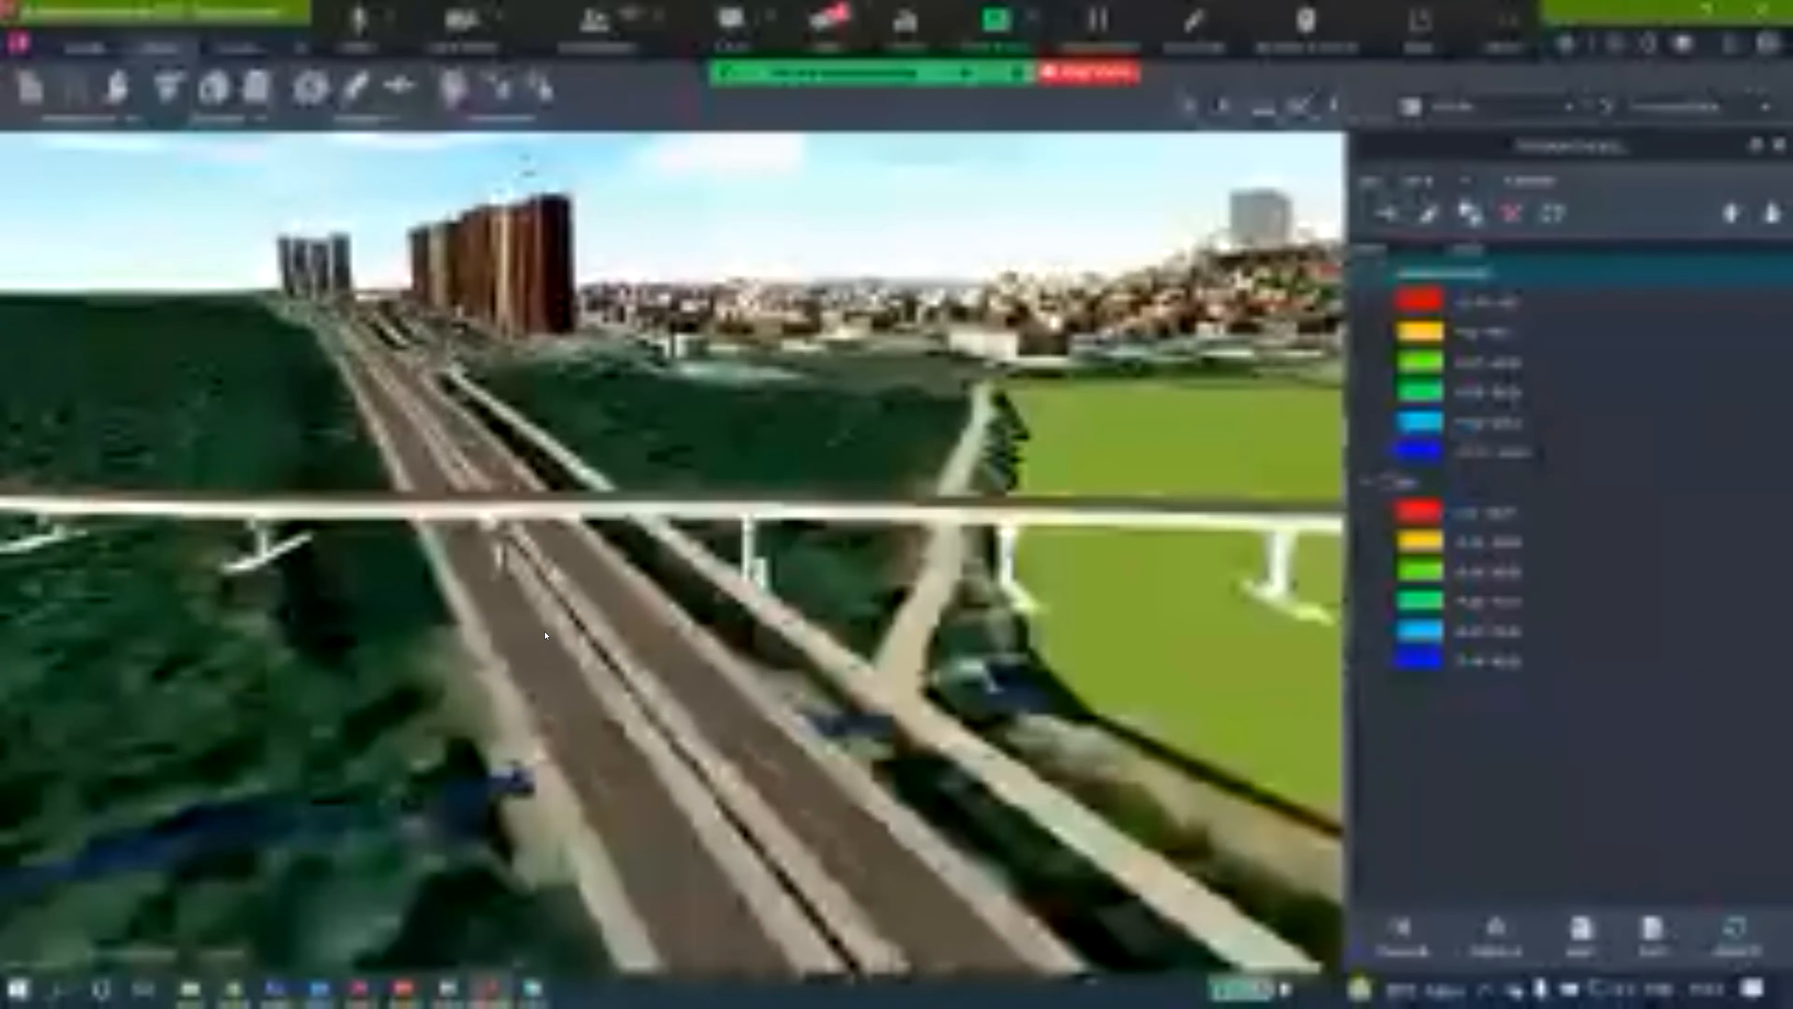
drag(422, 570, 497, 548)
scroll(532, 581, up, 4)
scroll(497, 547, down, 5)
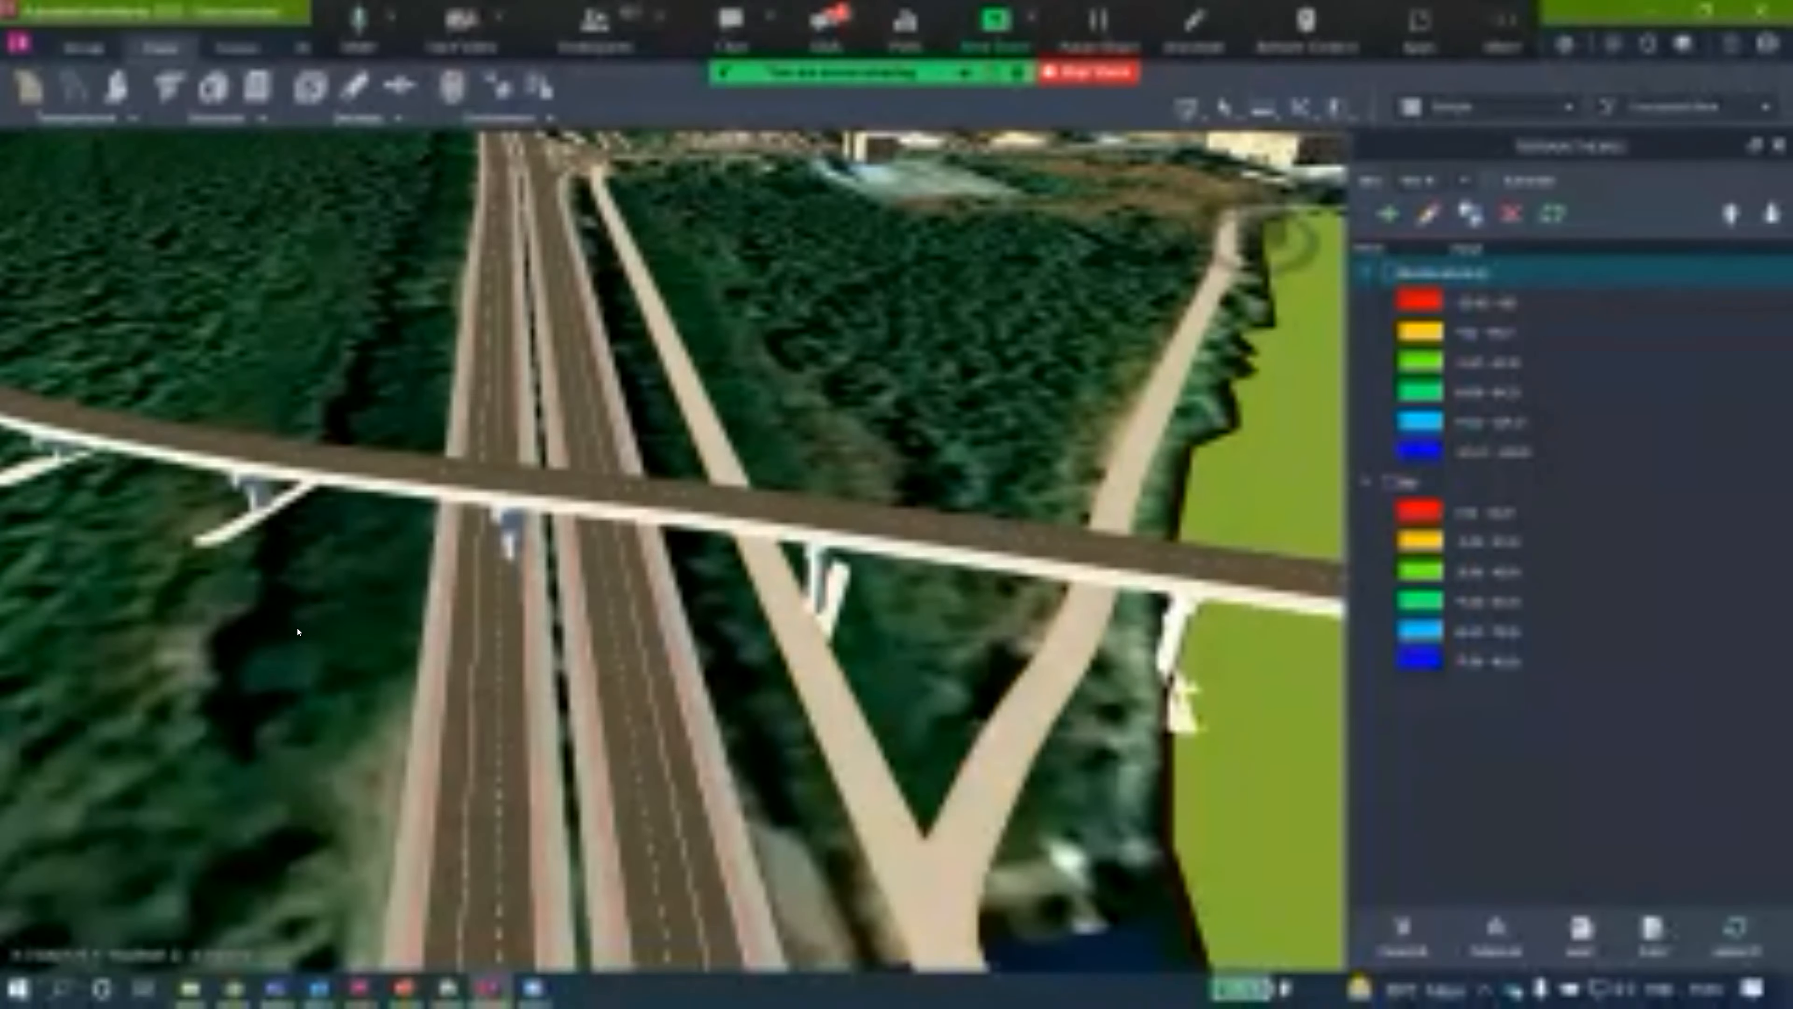
scroll(297, 631, down, 1)
scroll(297, 631, up, 4)
drag(544, 565, 685, 470)
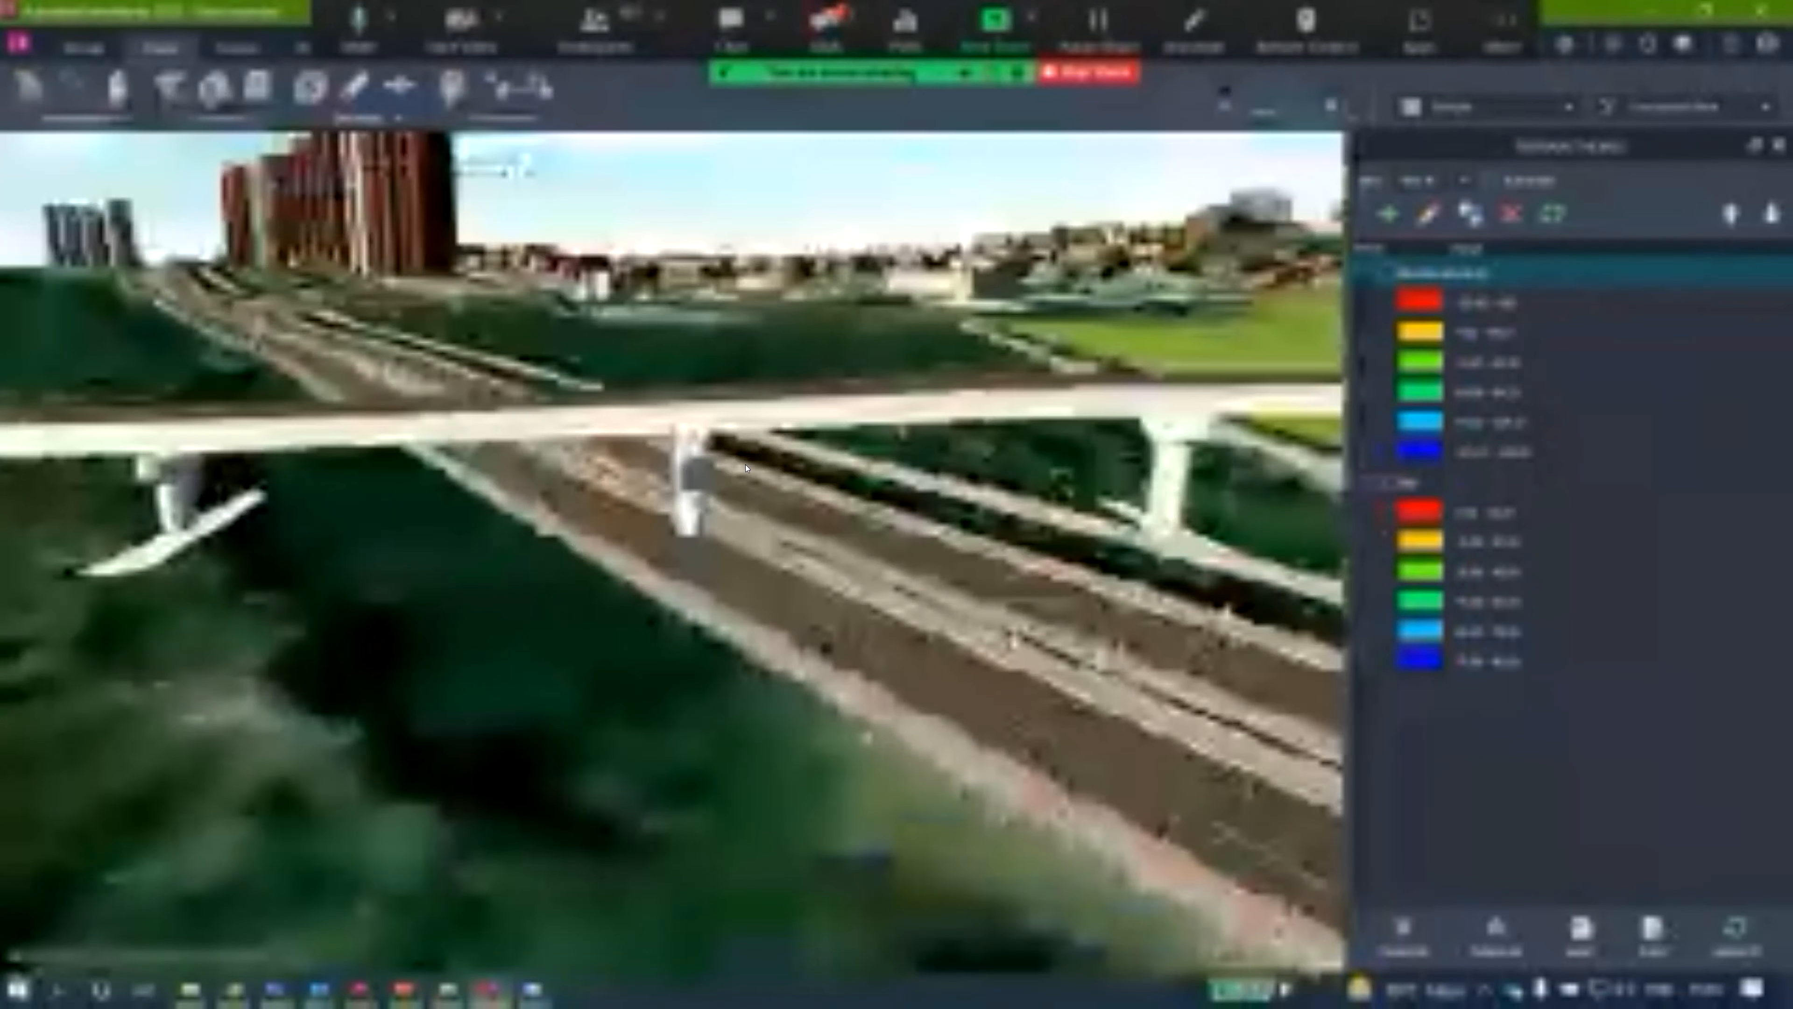
Move the bridge pier standing in the highway carriageway to the median, at an offset of 278.118 m.
click(685, 475)
drag(732, 588, 596, 732)
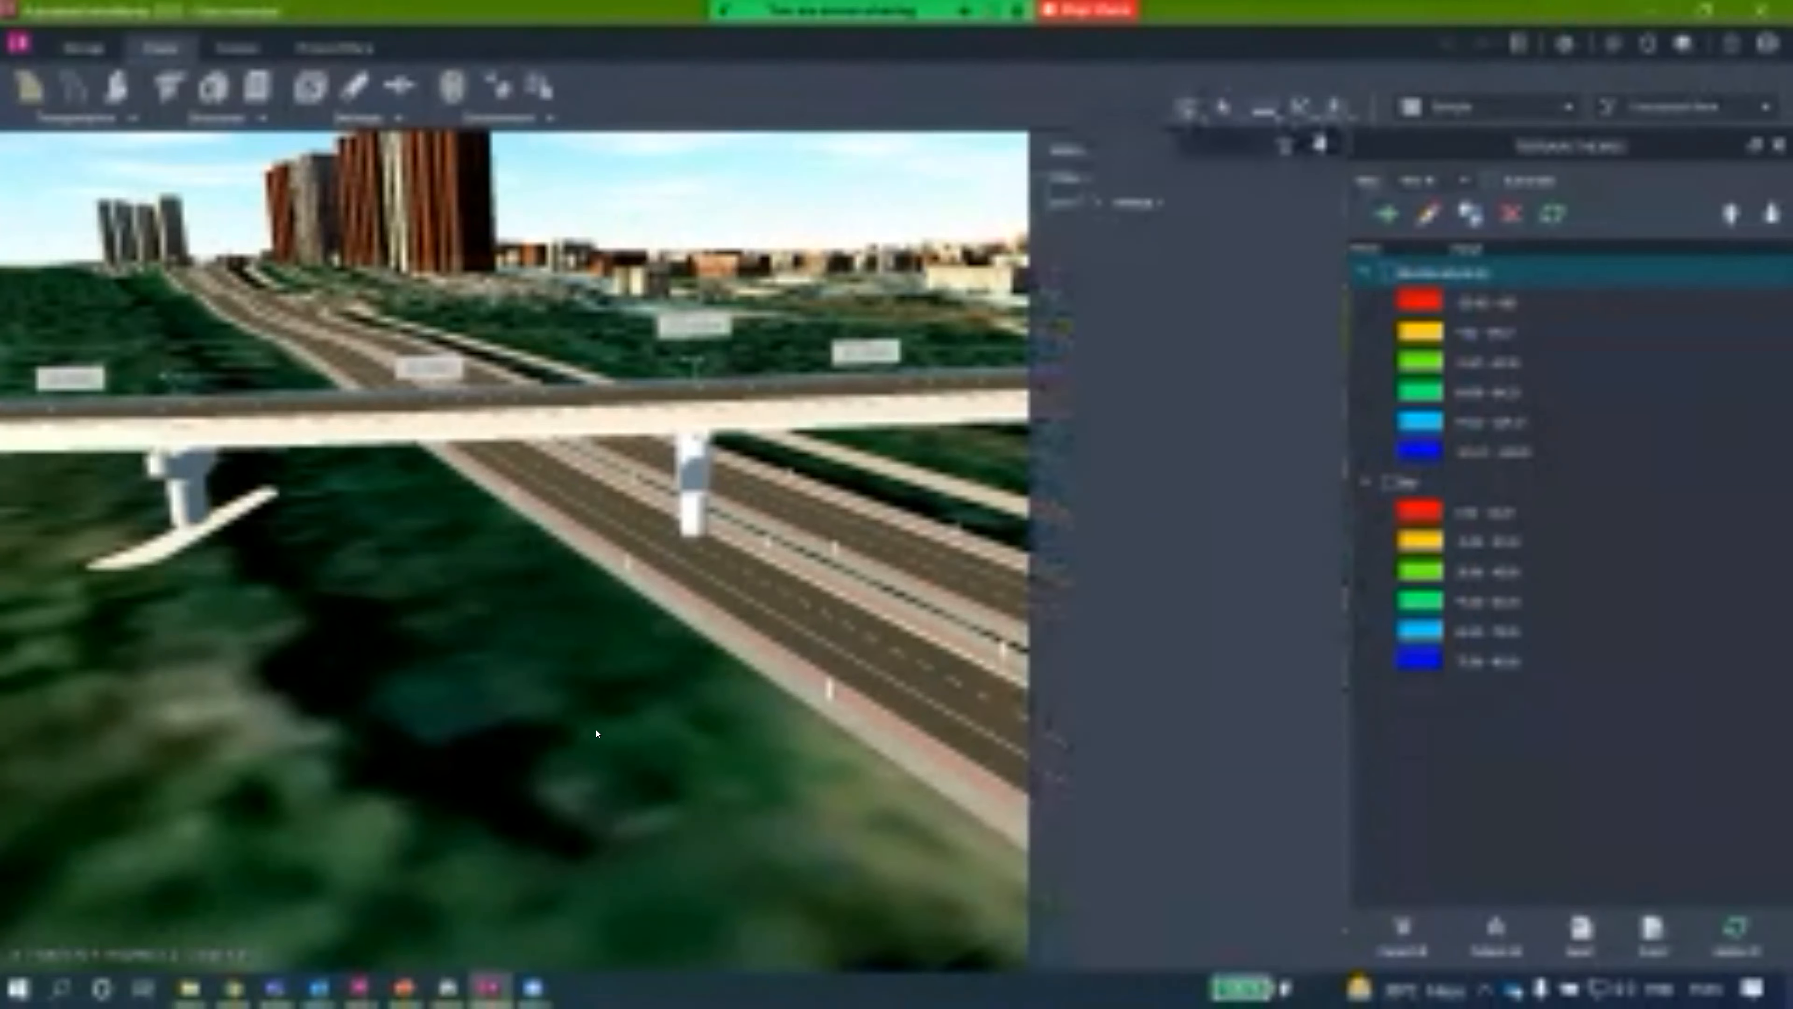
drag(677, 502, 418, 657)
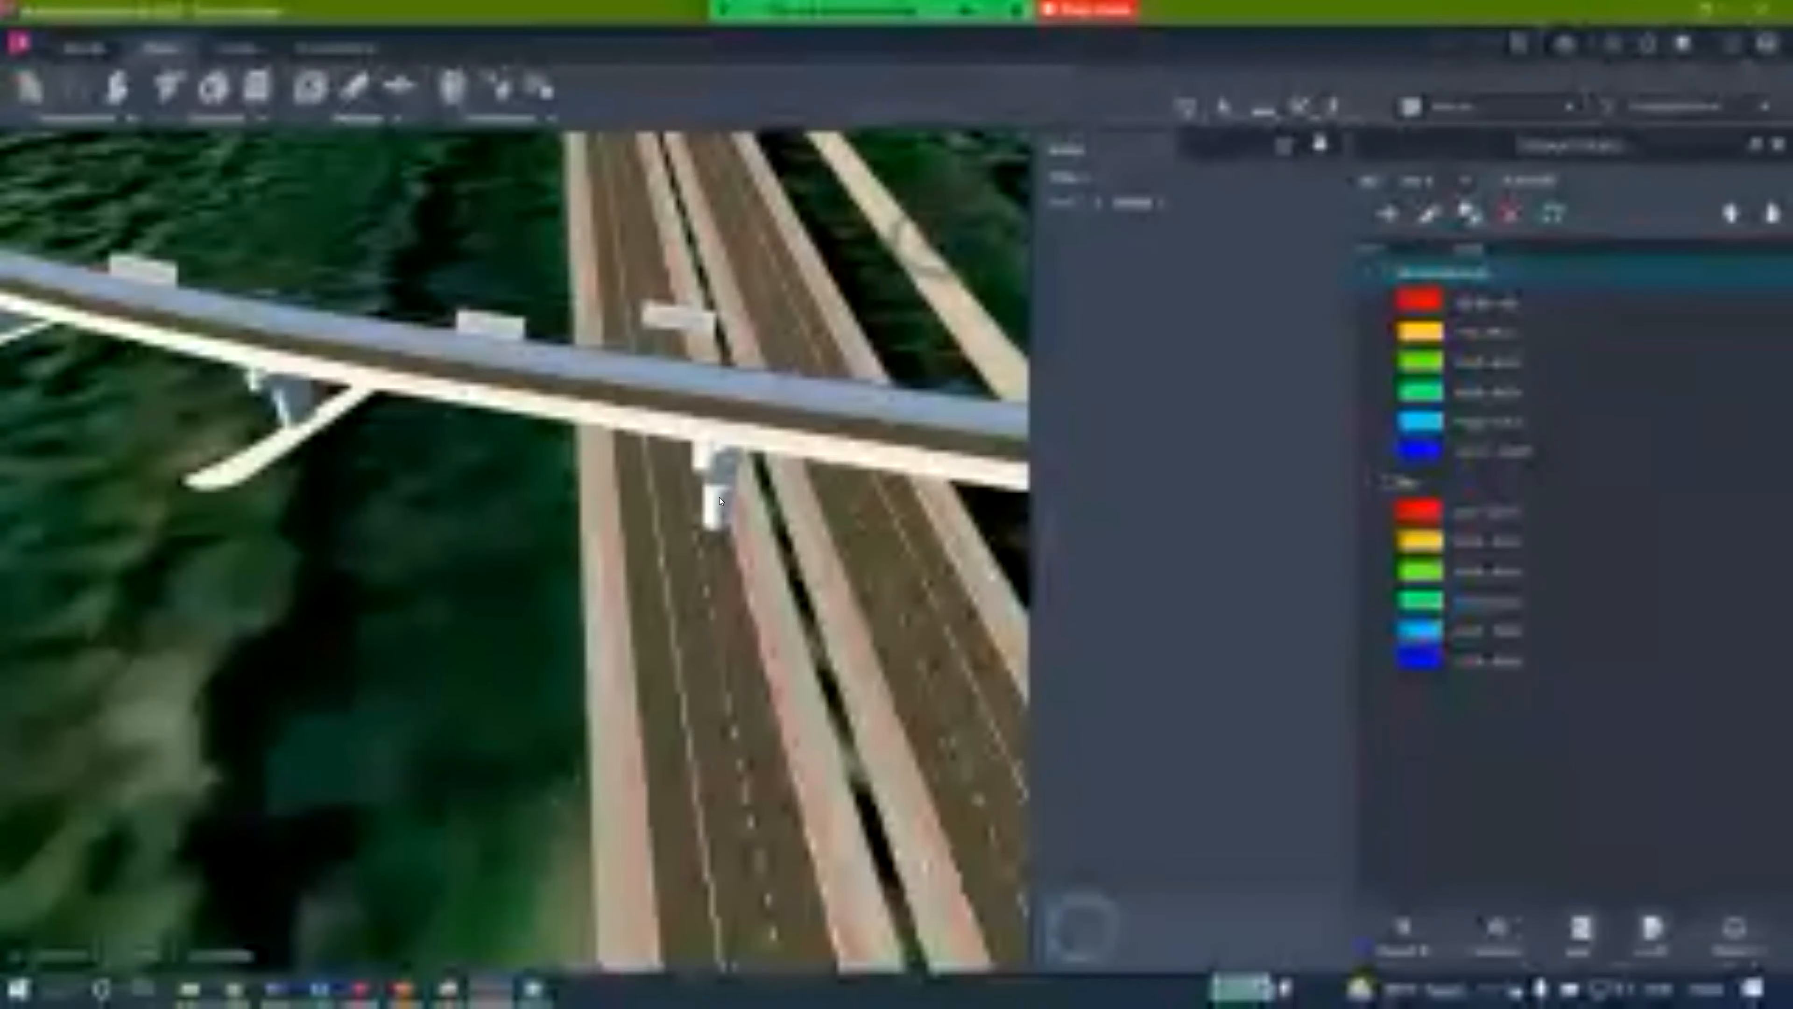
drag(417, 552, 677, 481)
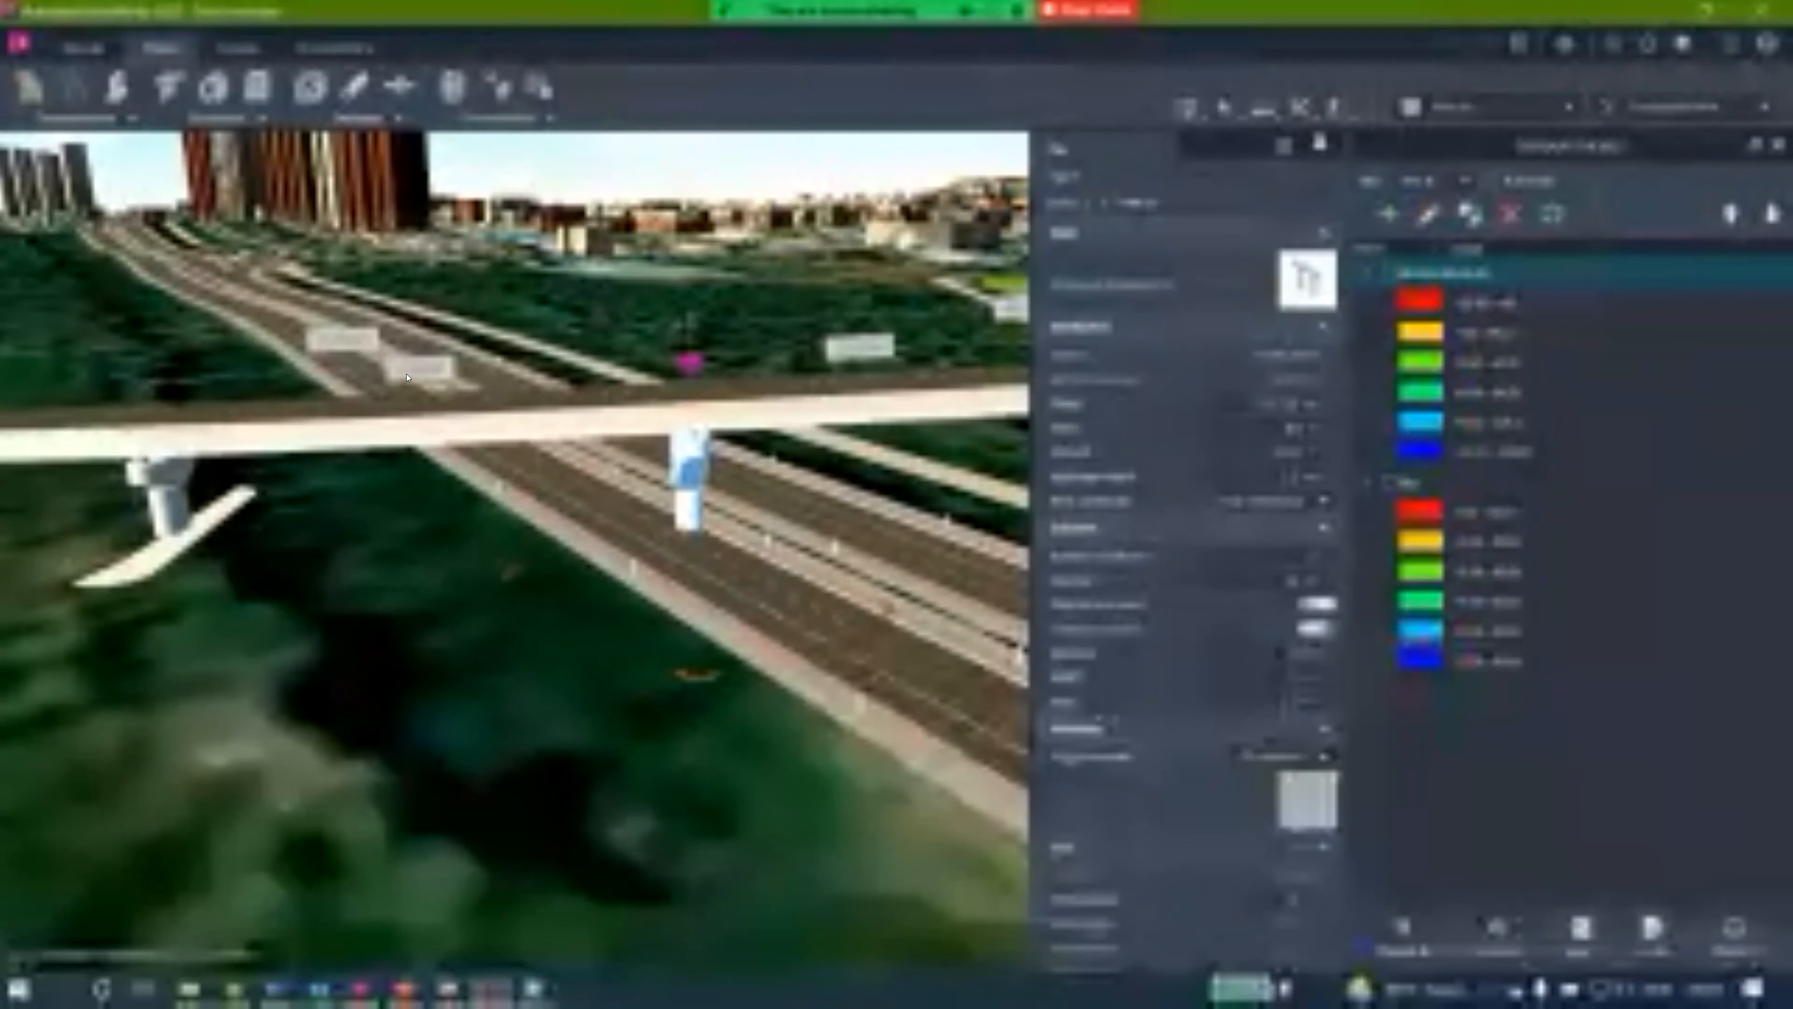
scroll(676, 503, up, 5)
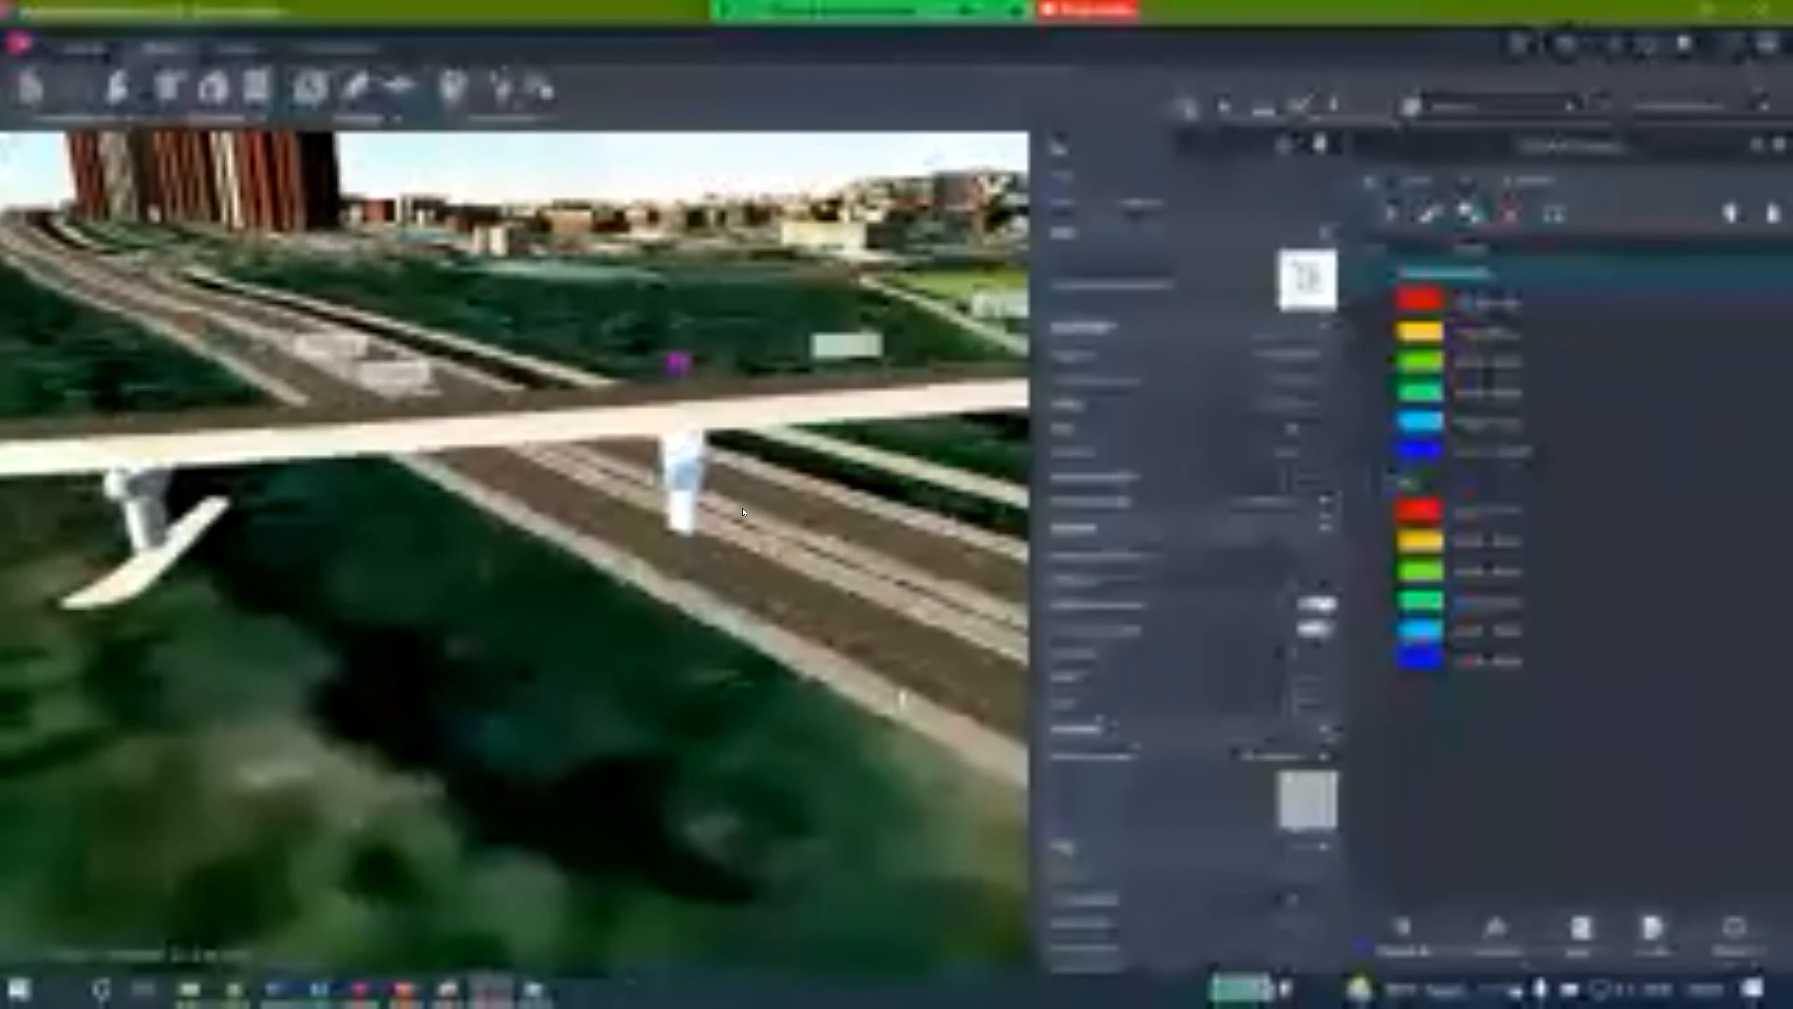
drag(673, 523, 791, 380)
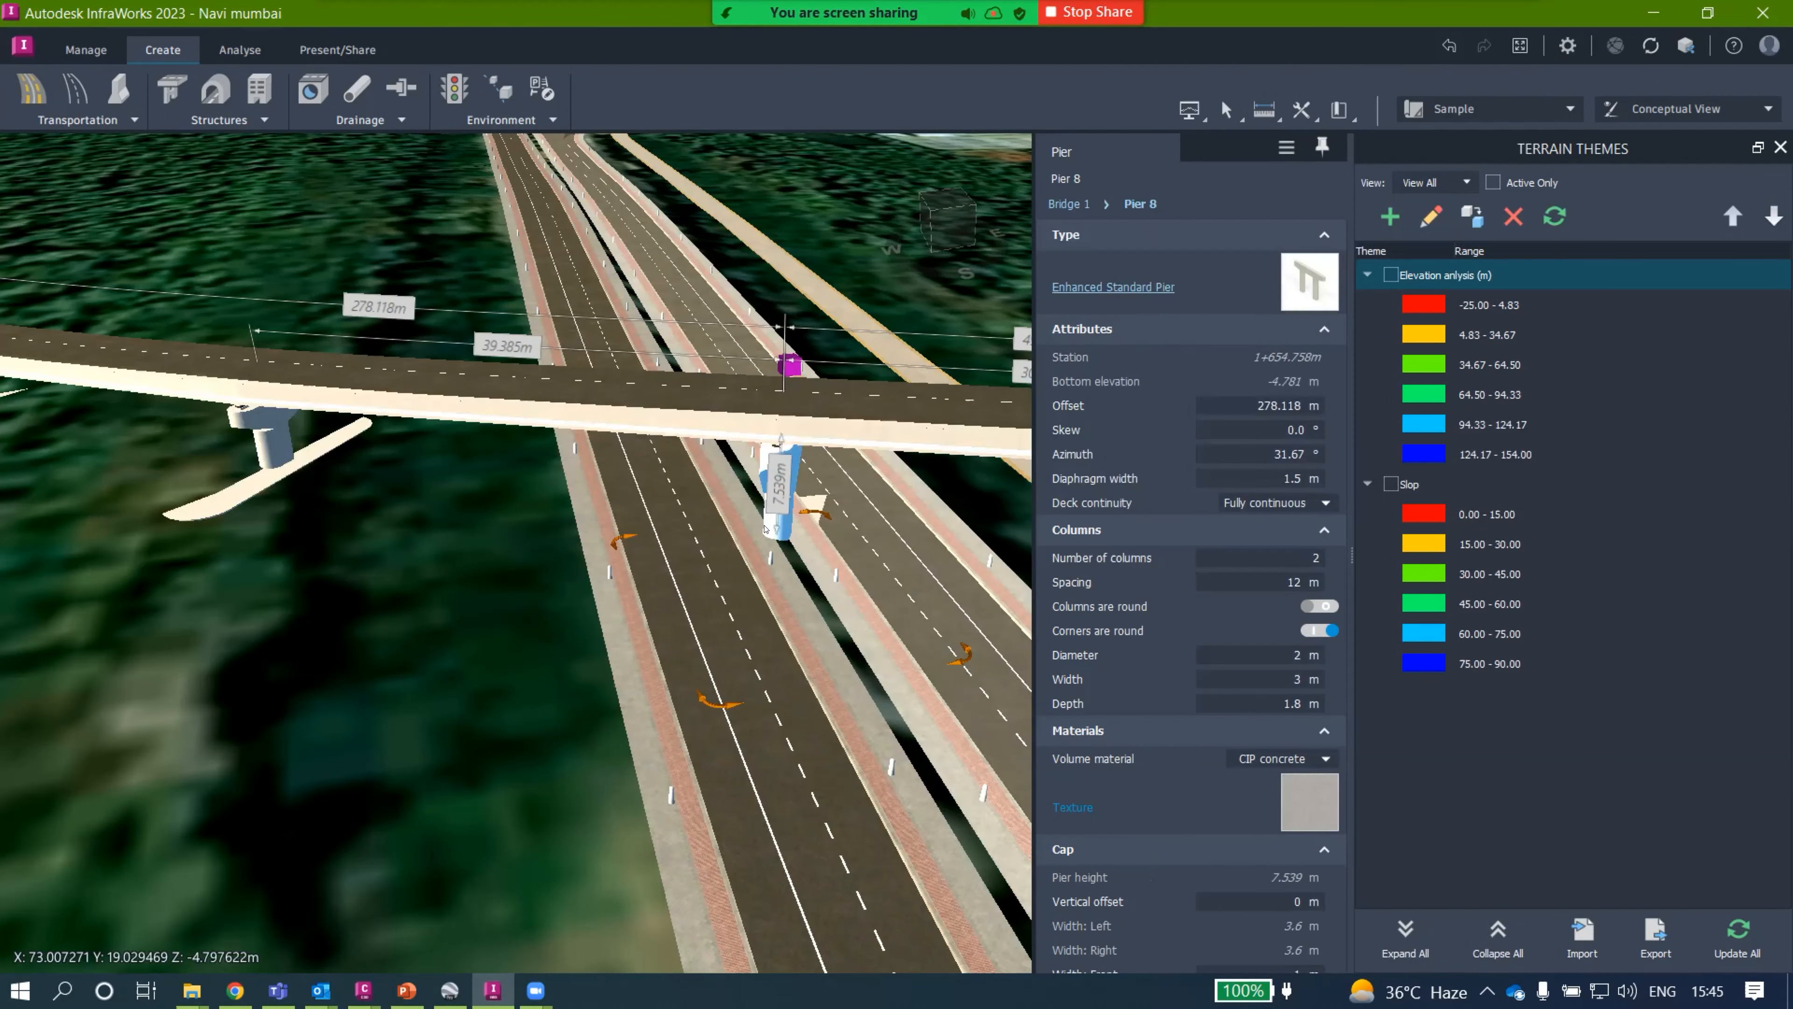
drag(765, 722, 600, 725)
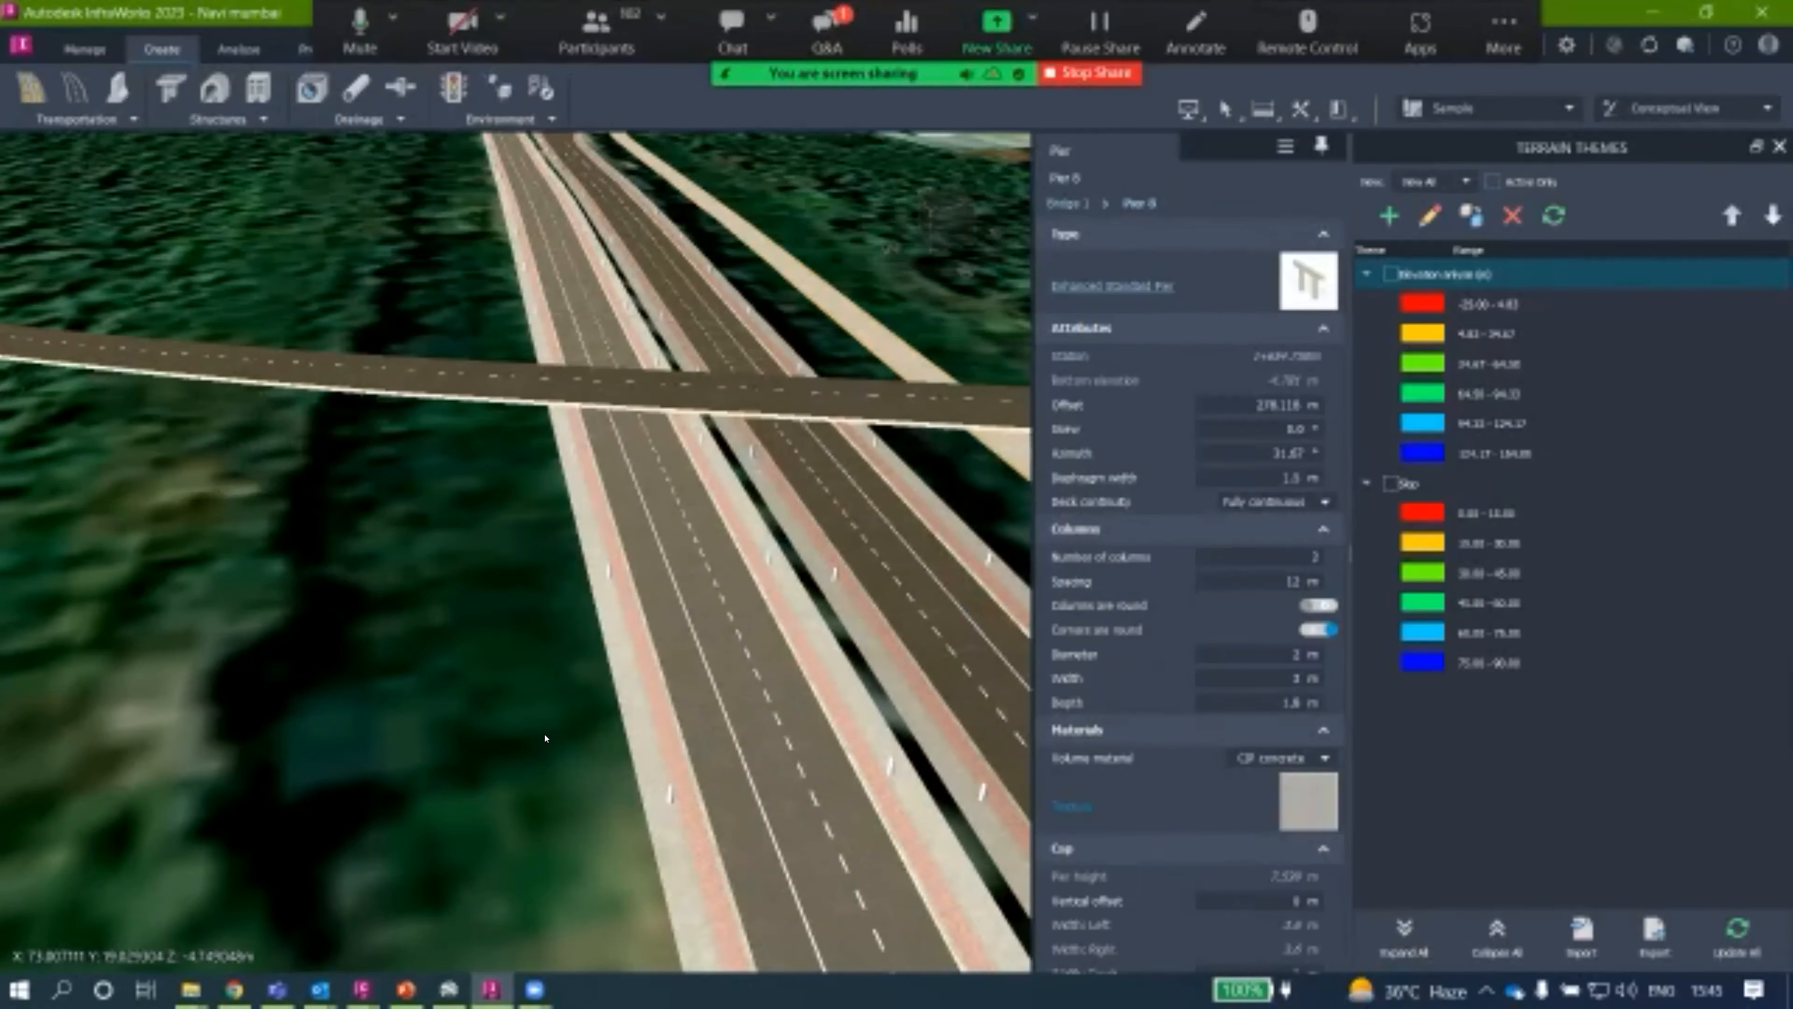
click(485, 573)
scroll(465, 661, down, 3)
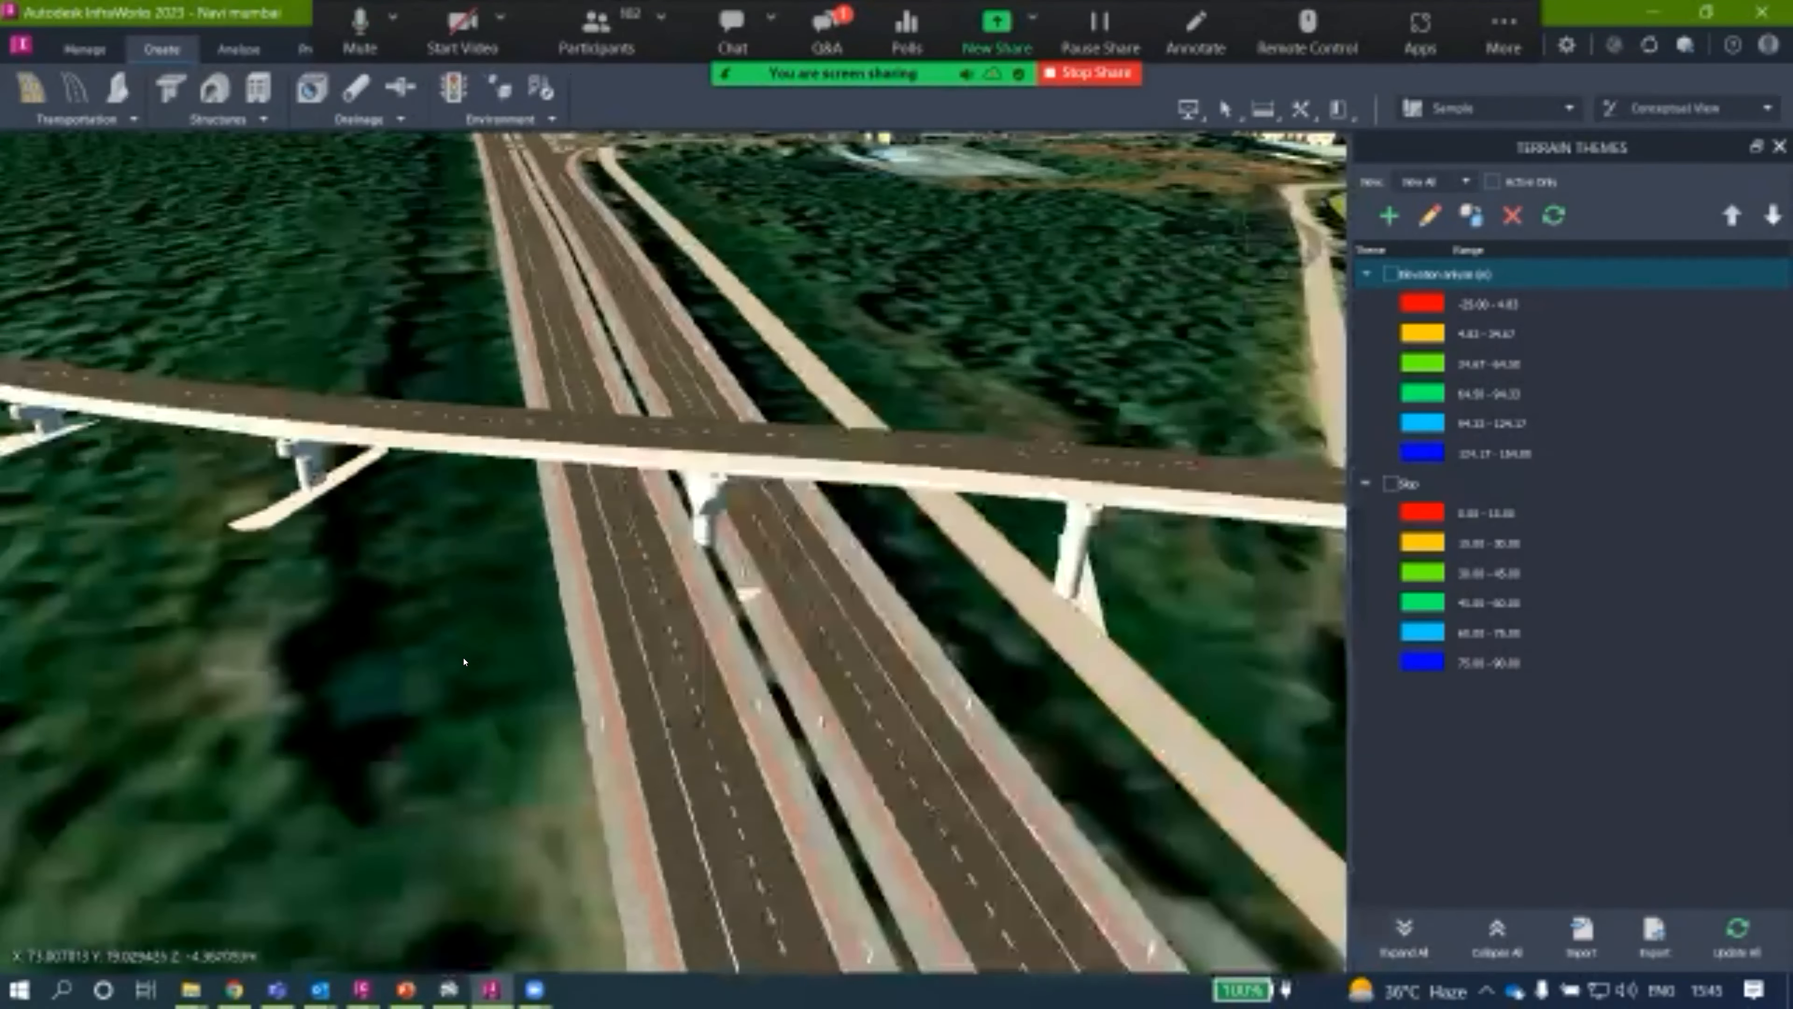
drag(504, 573, 453, 777)
scroll(527, 571, down, 3)
scroll(453, 776, up, 2)
Select the coastal road on its ground-level stretch through the vegetation and start placing decorations on it.
drag(466, 647, 600, 678)
scroll(621, 593, down, 3)
scroll(732, 508, down, 5)
drag(732, 508, 505, 692)
scroll(505, 691, up, 5)
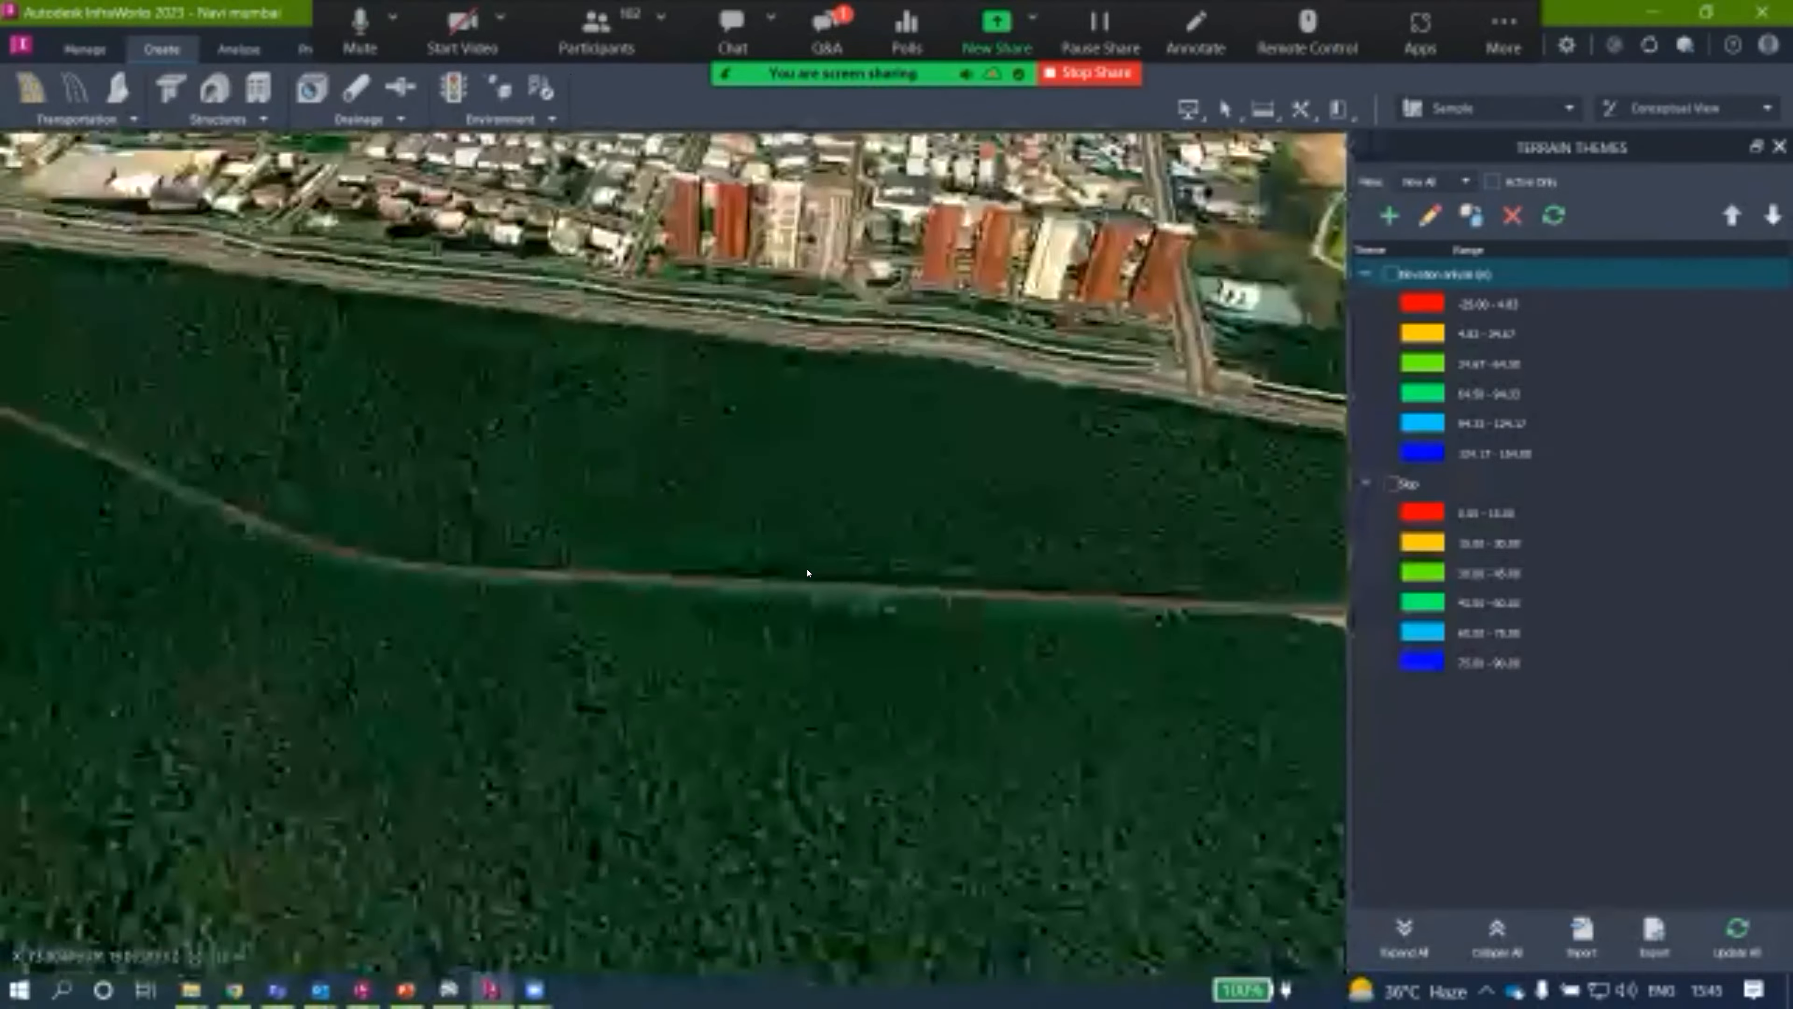
drag(706, 622, 769, 634)
scroll(769, 634, up, 3)
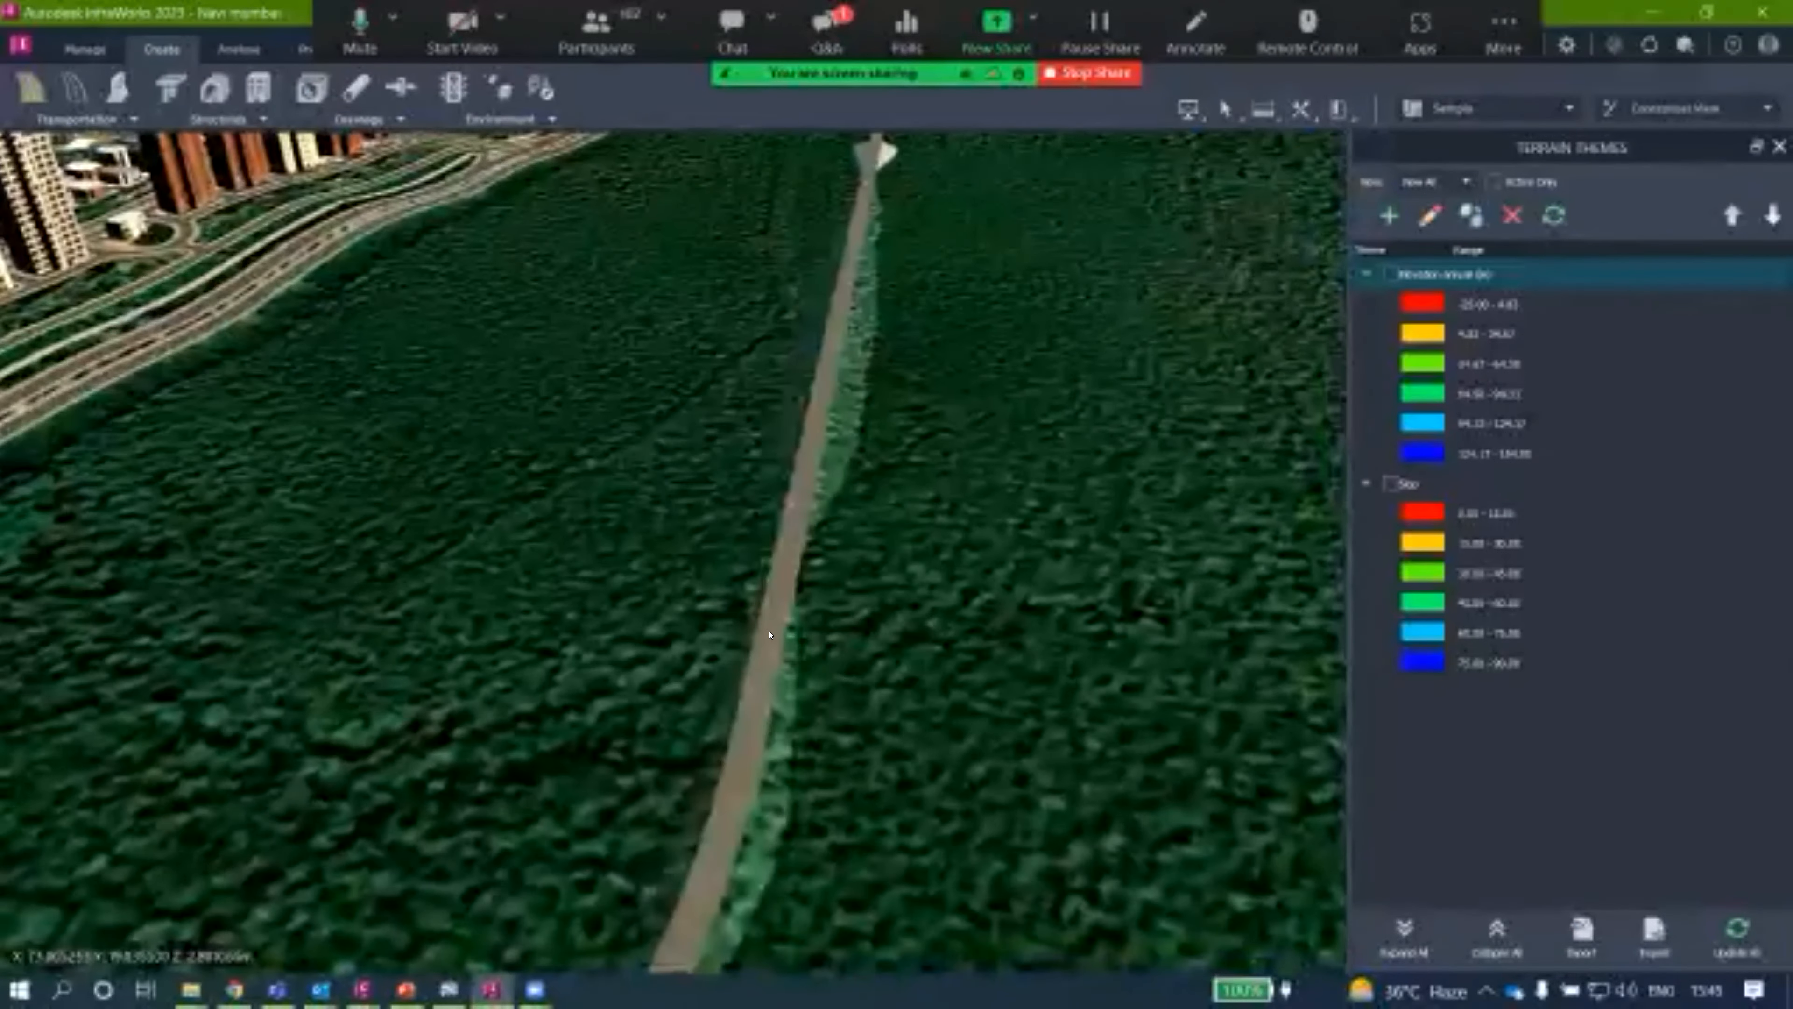
click(779, 645)
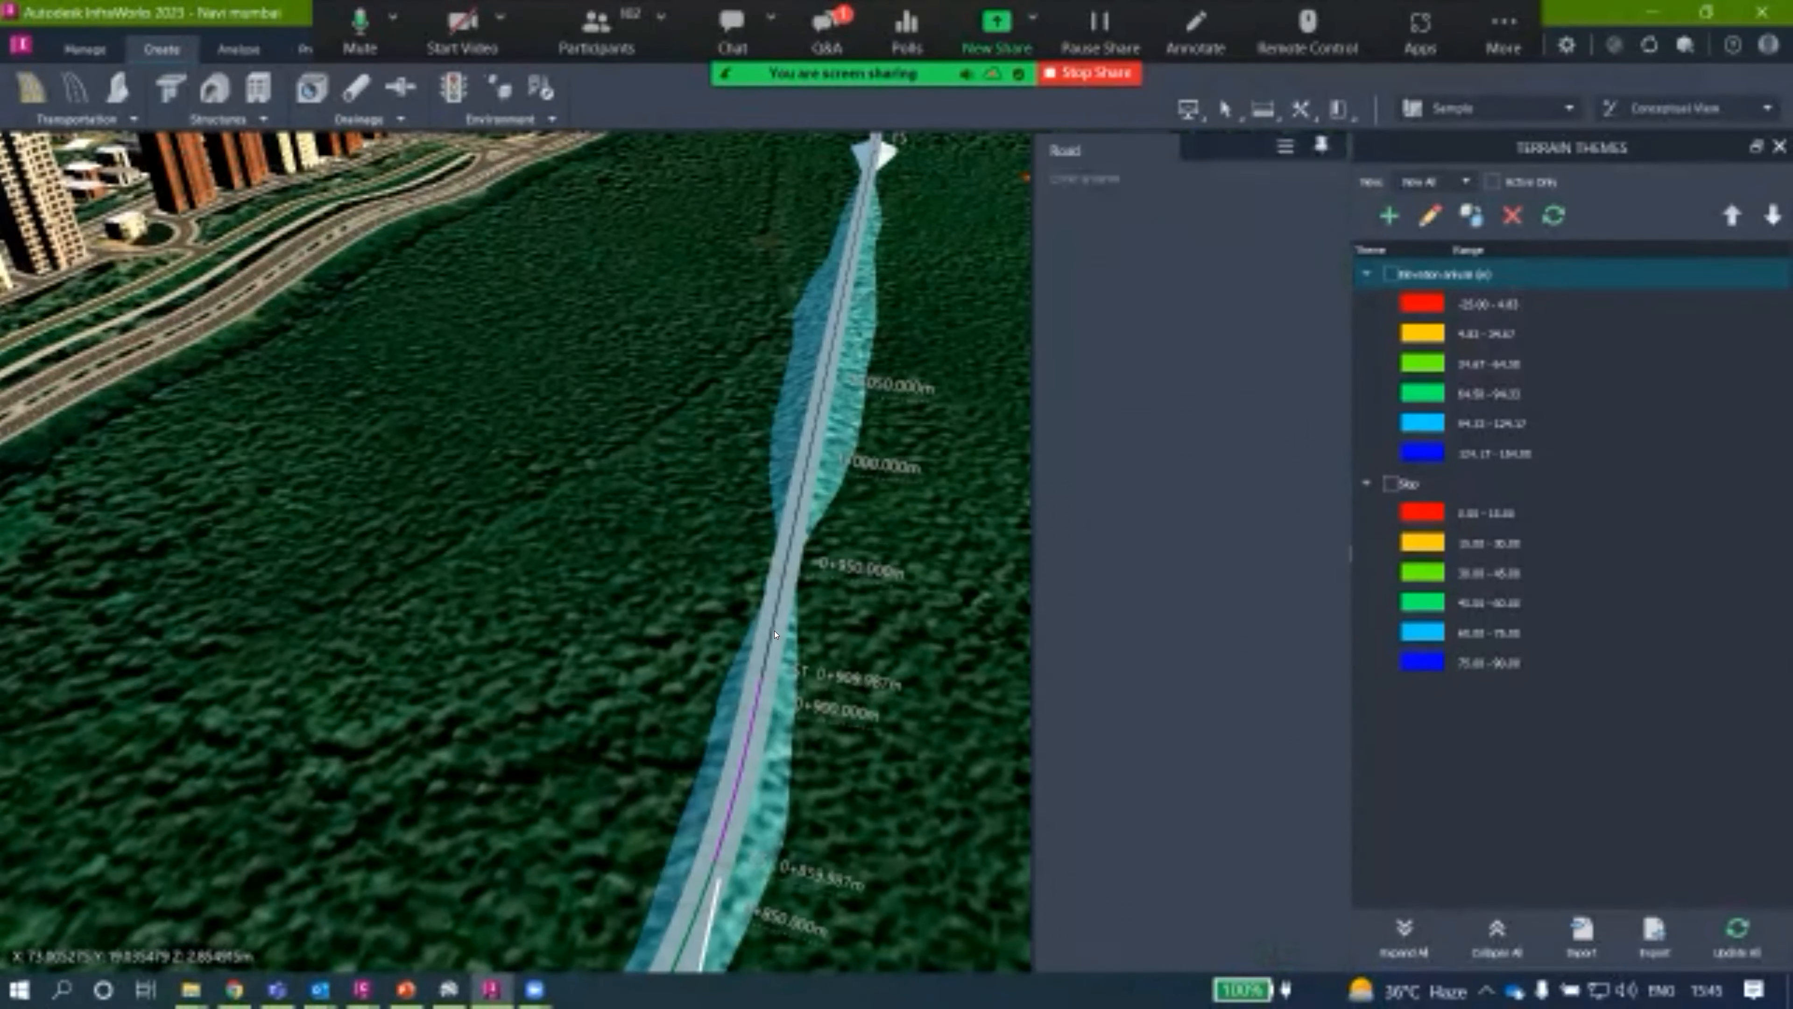
click(774, 634)
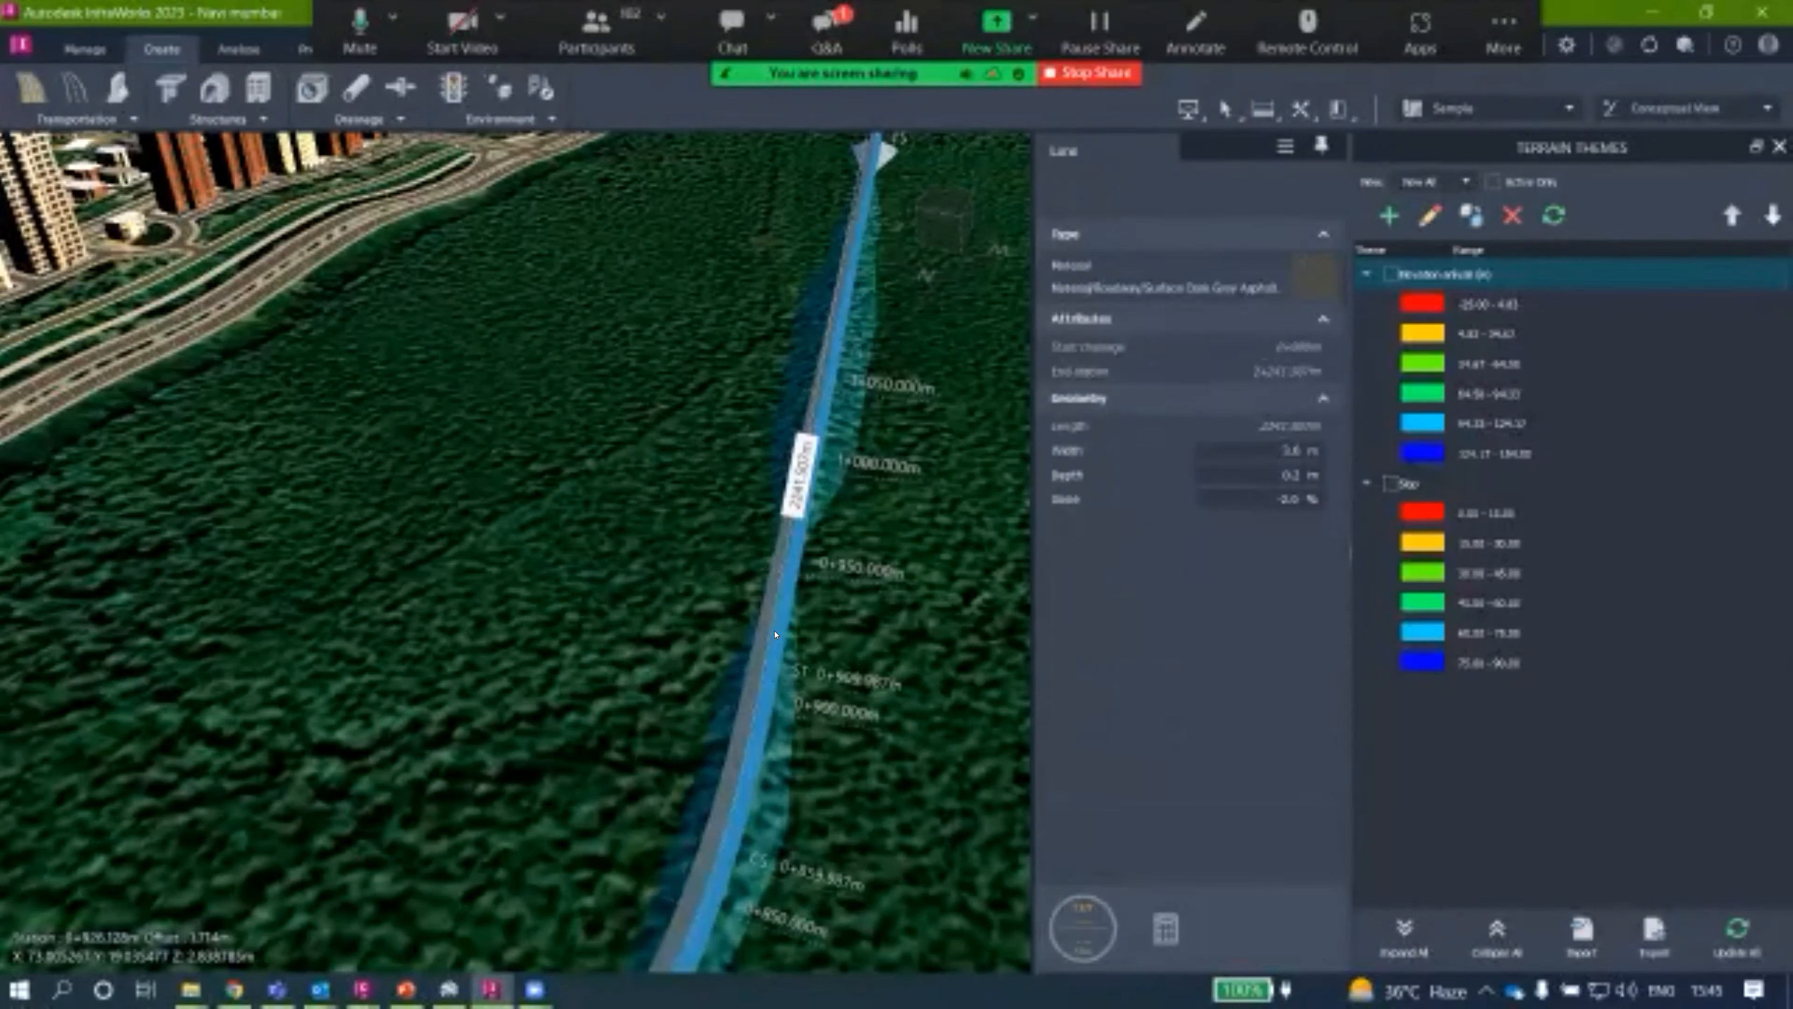
right_click(774, 634)
click(904, 572)
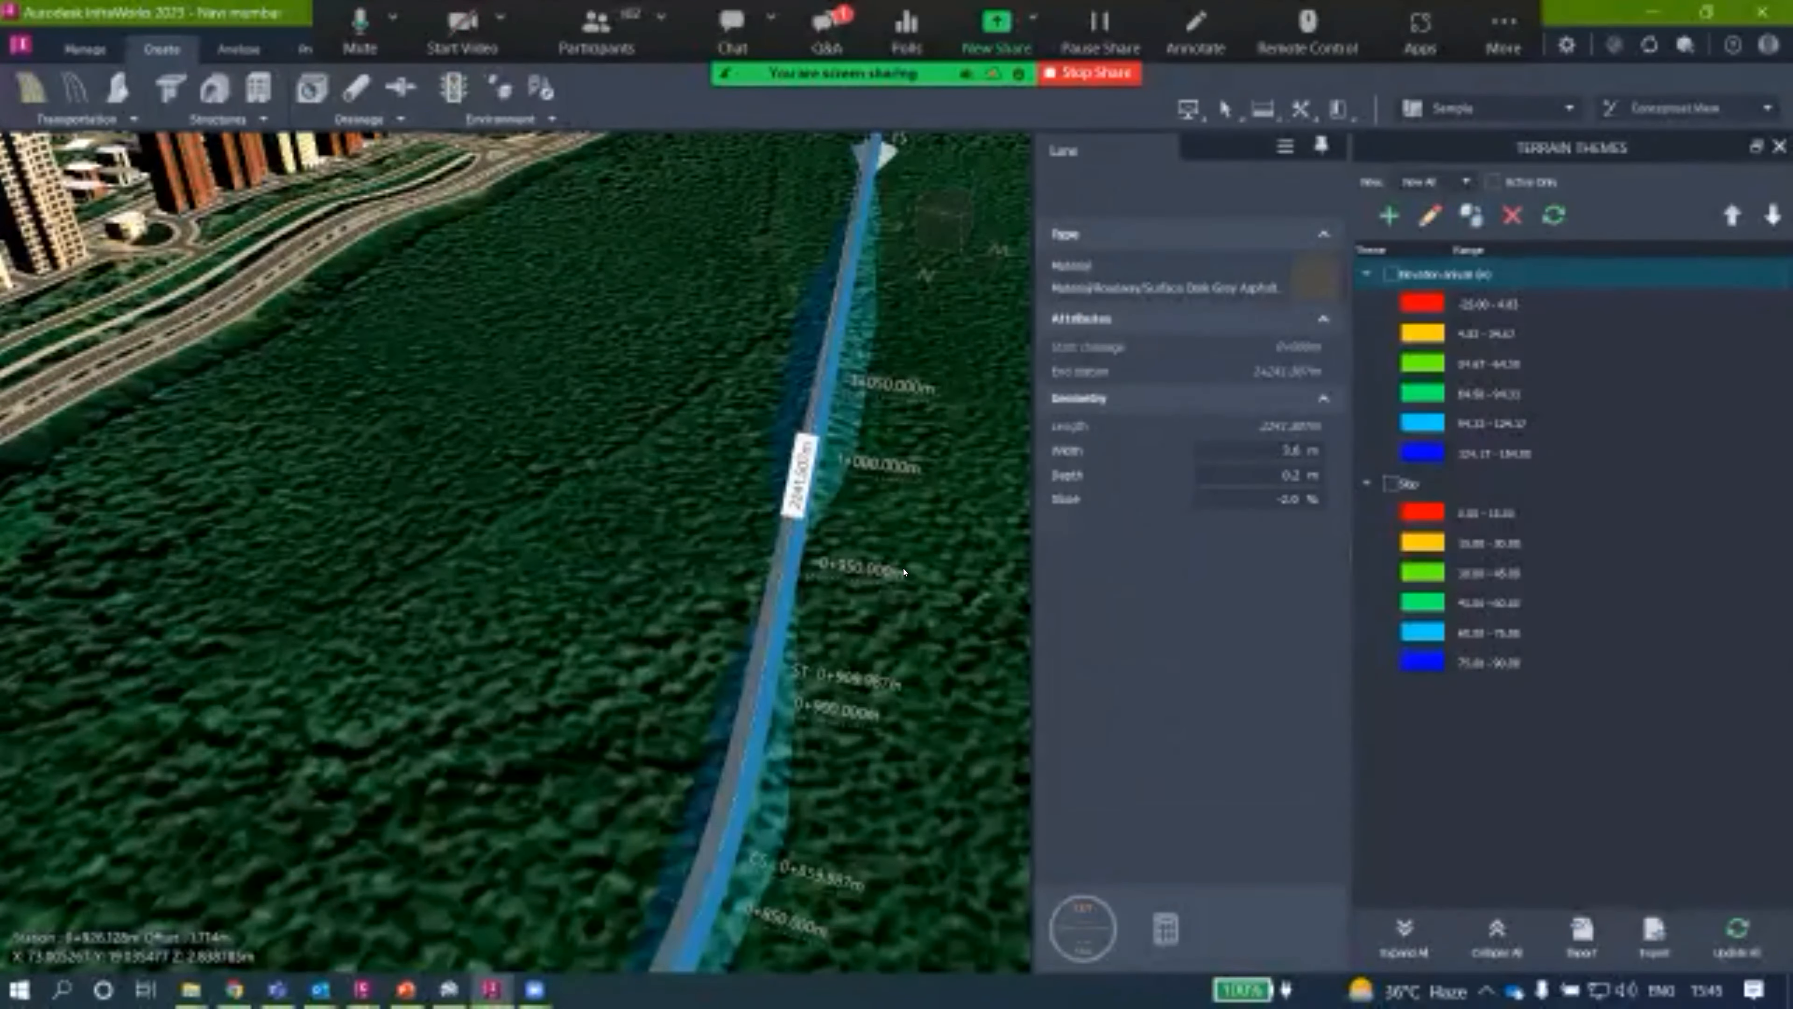
right_click(815, 618)
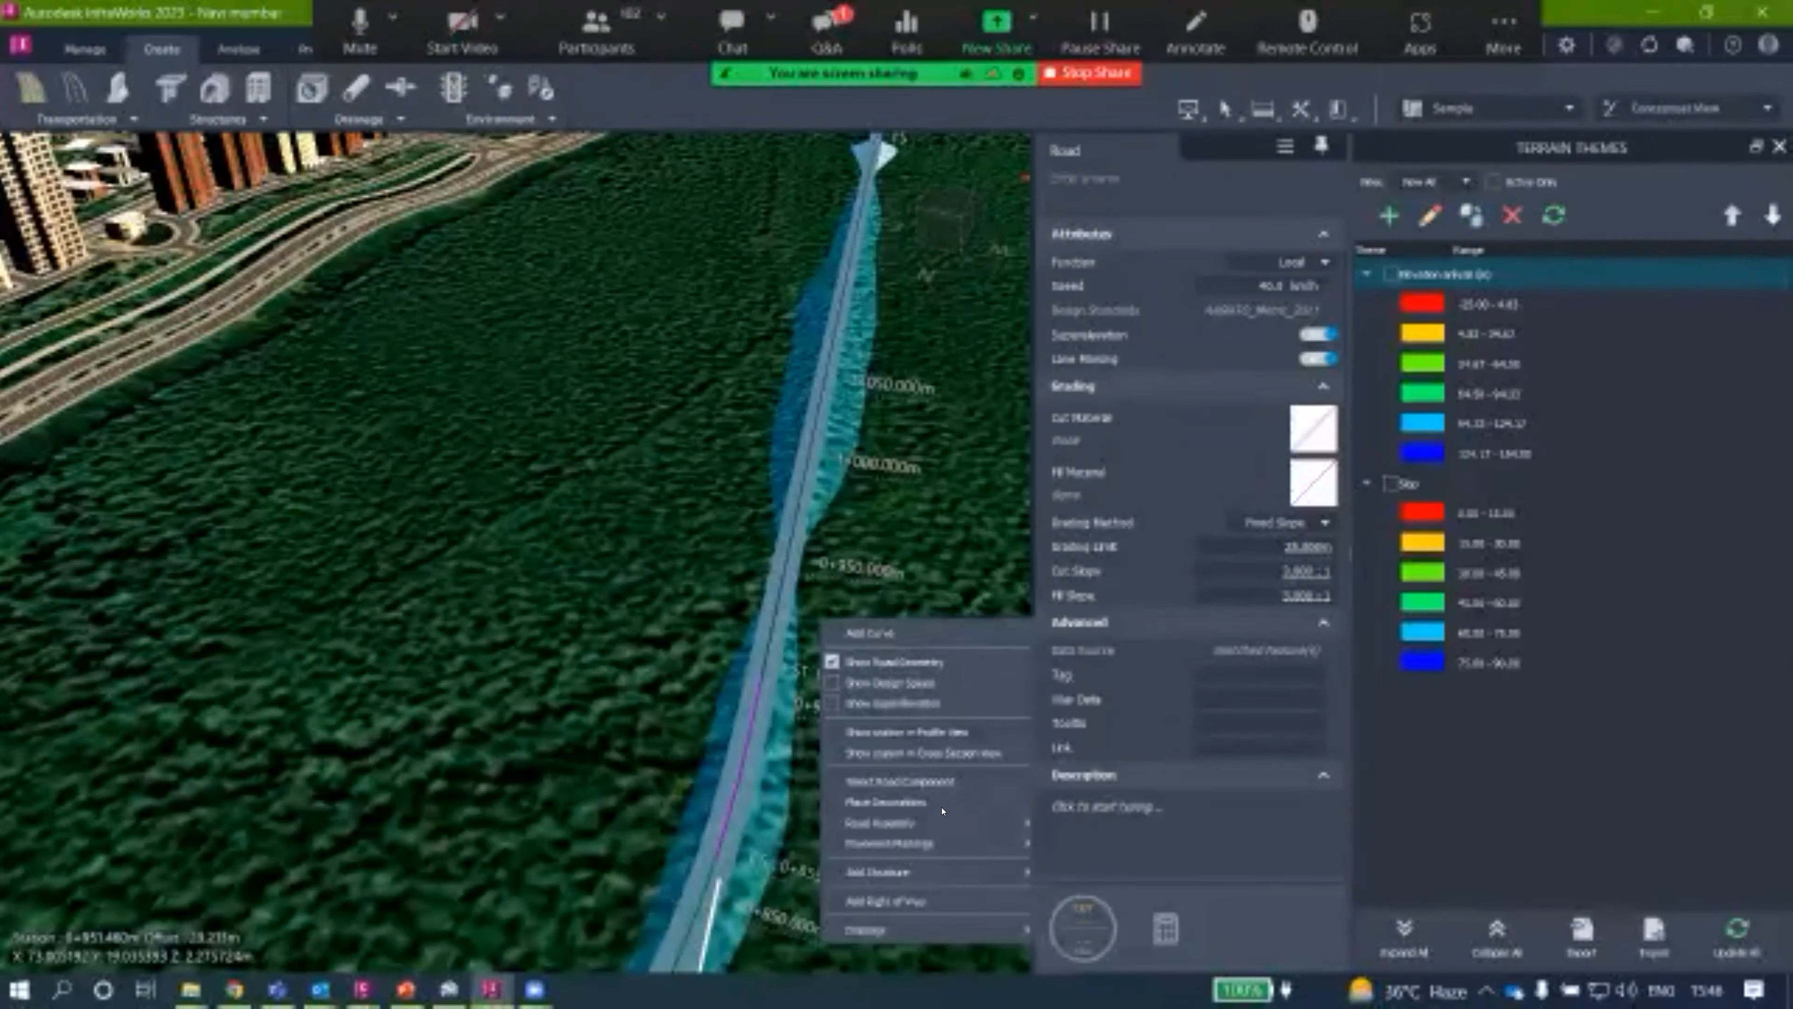
click(912, 798)
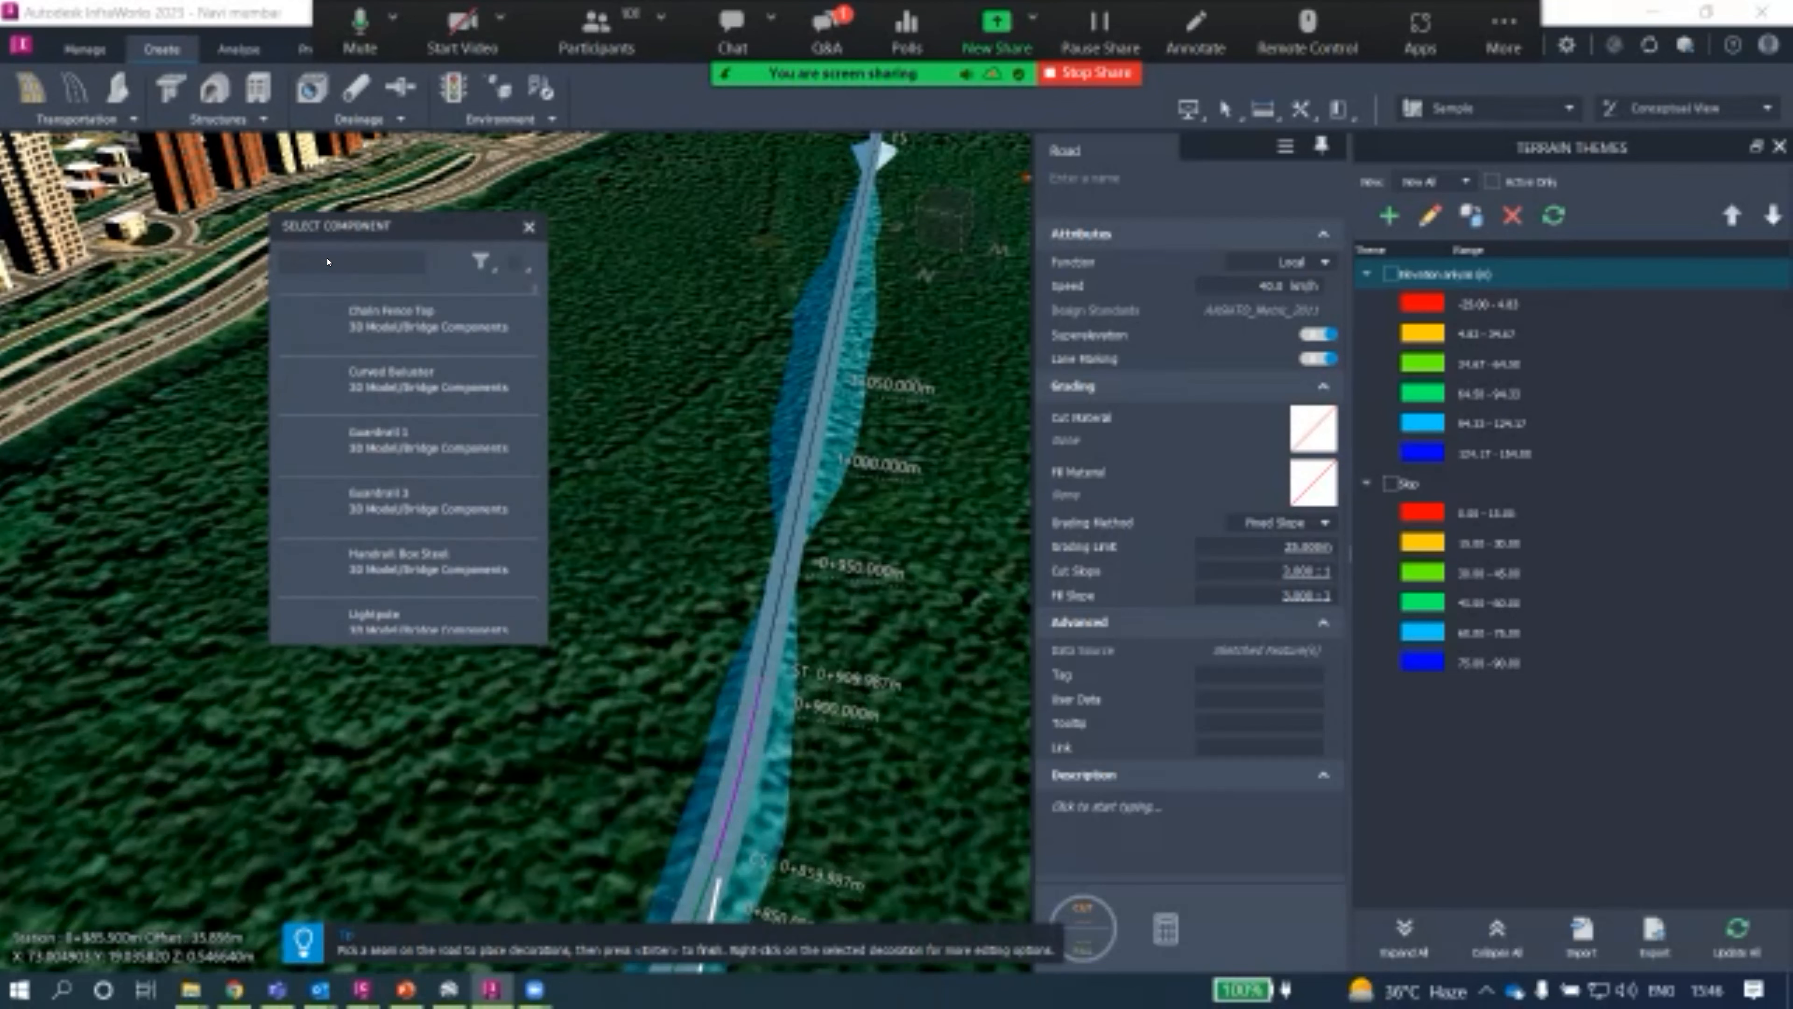
Search the decoration components for "barr" and browse the traffic and barrier models.
text(barr)
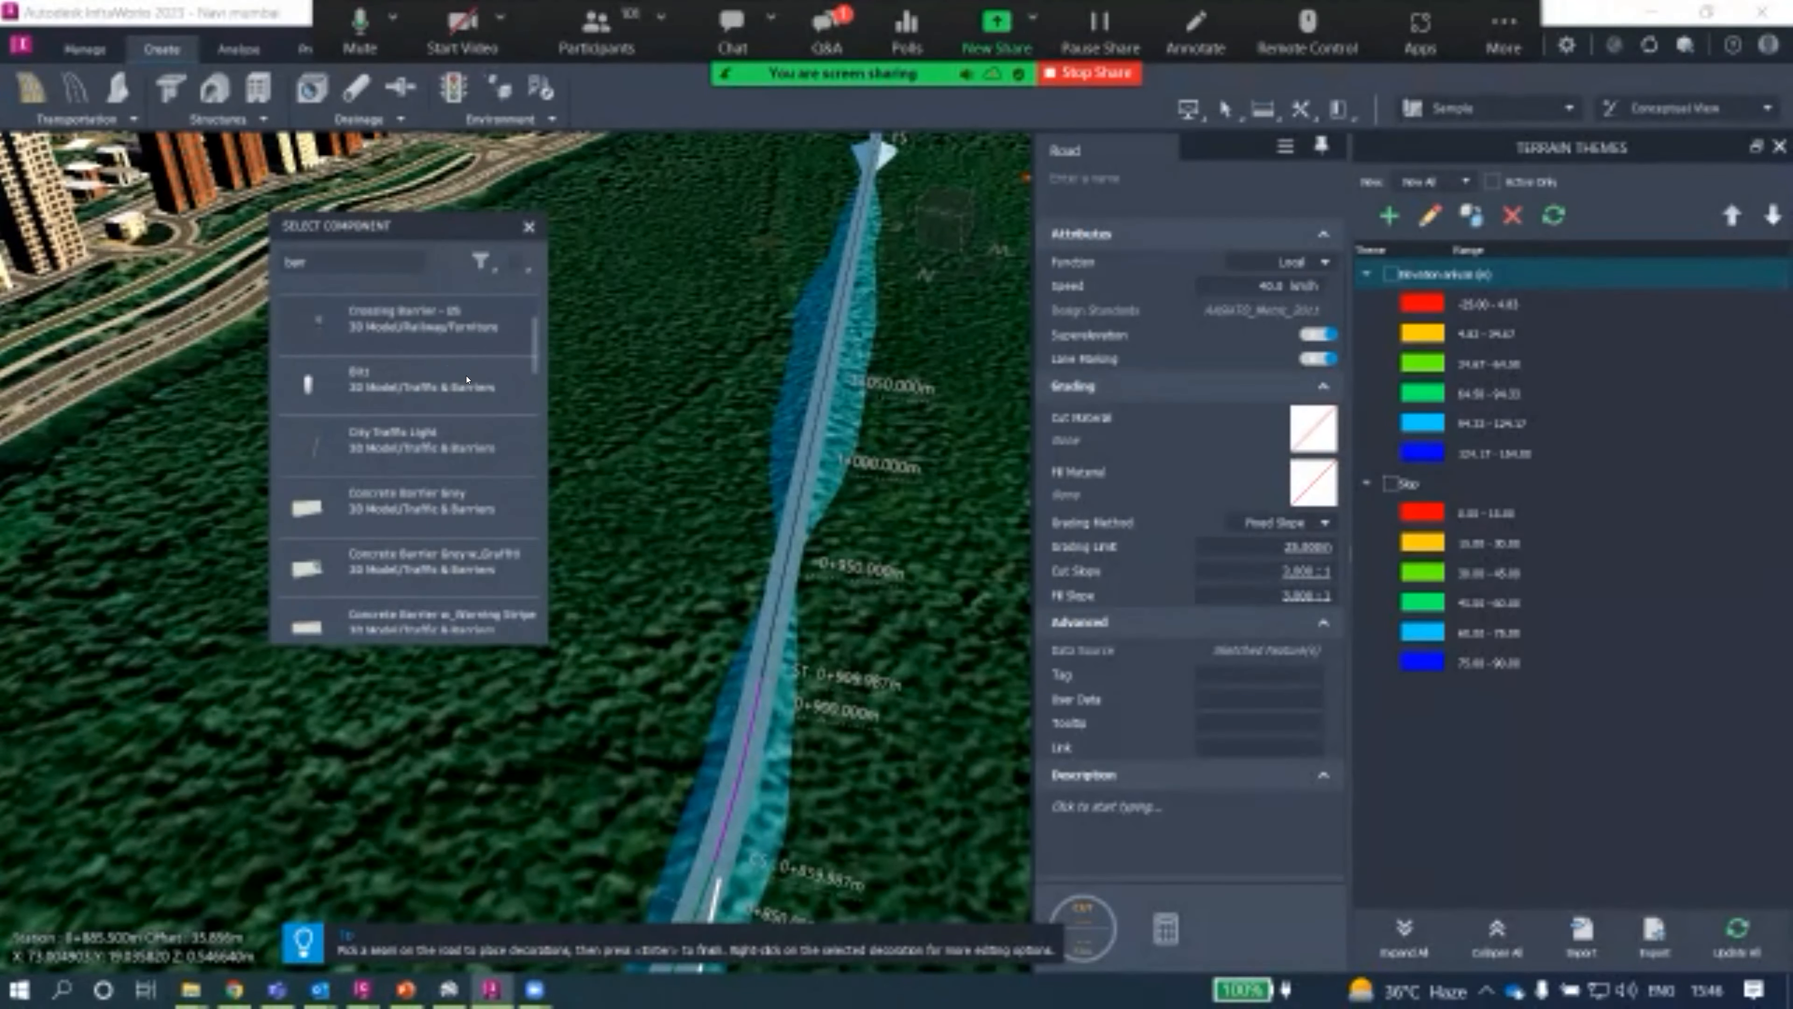
scroll(467, 379, down, 10)
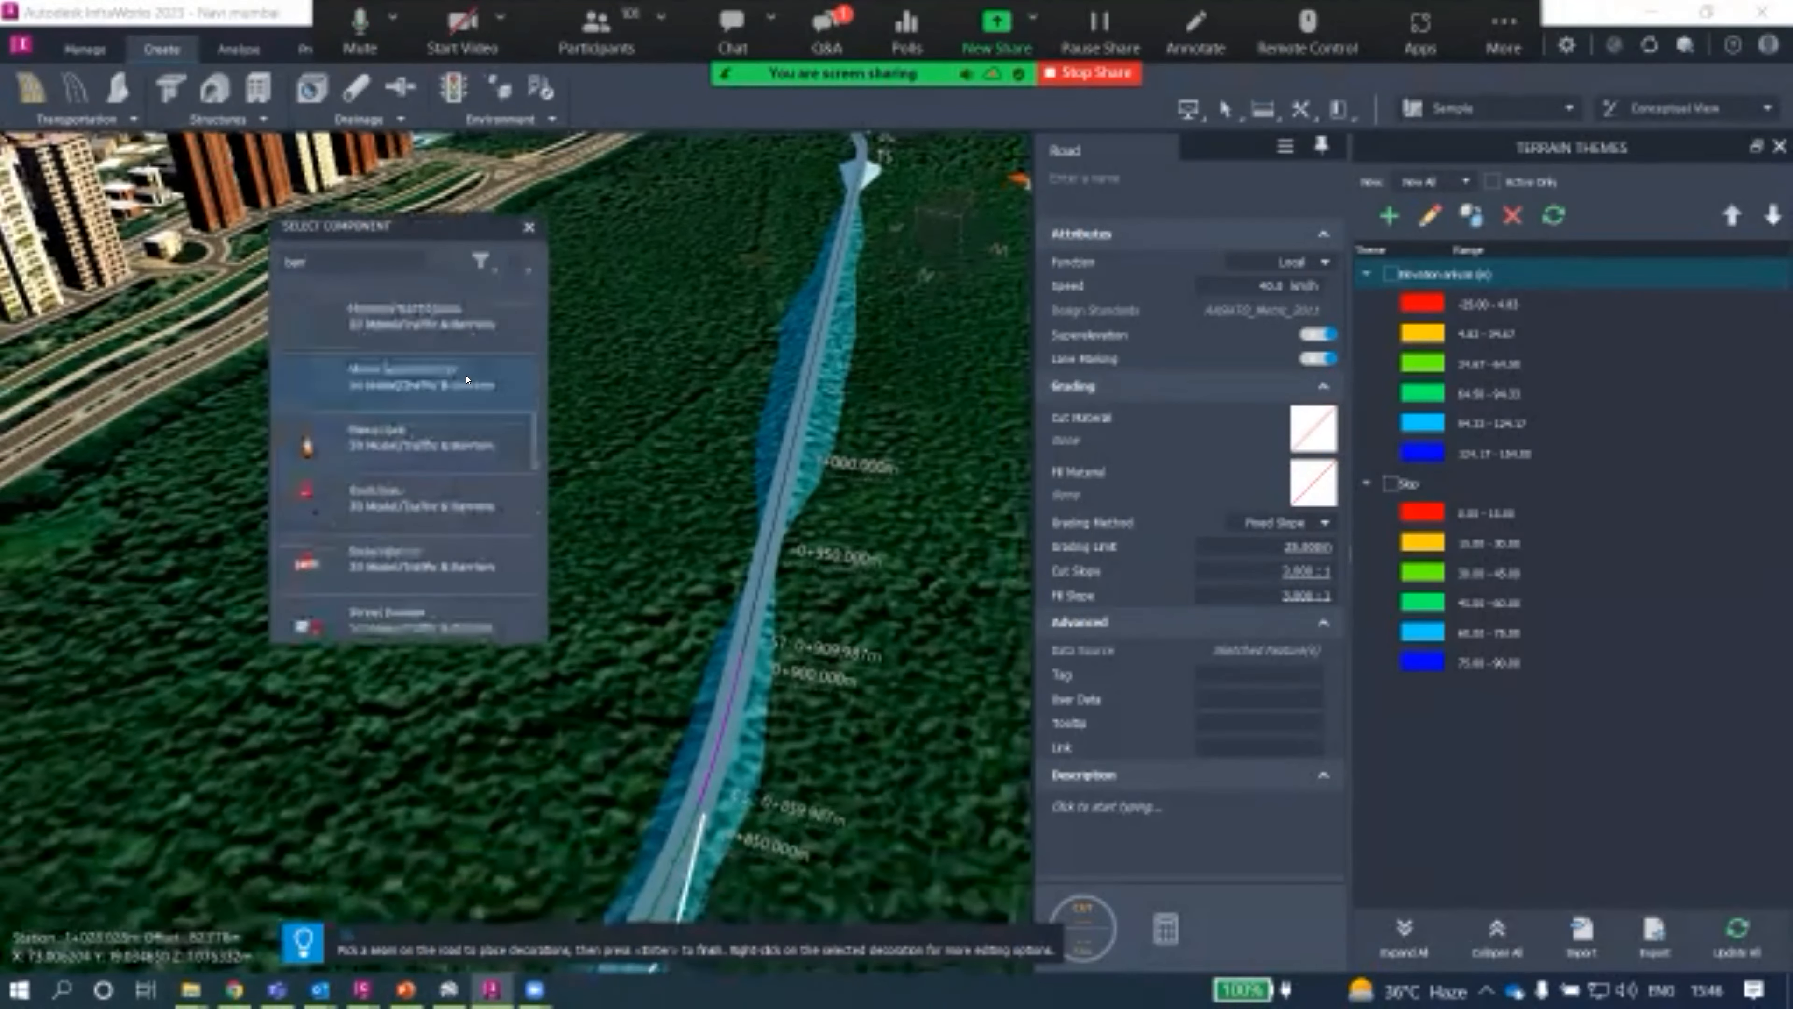
scroll(480, 393, up, 5)
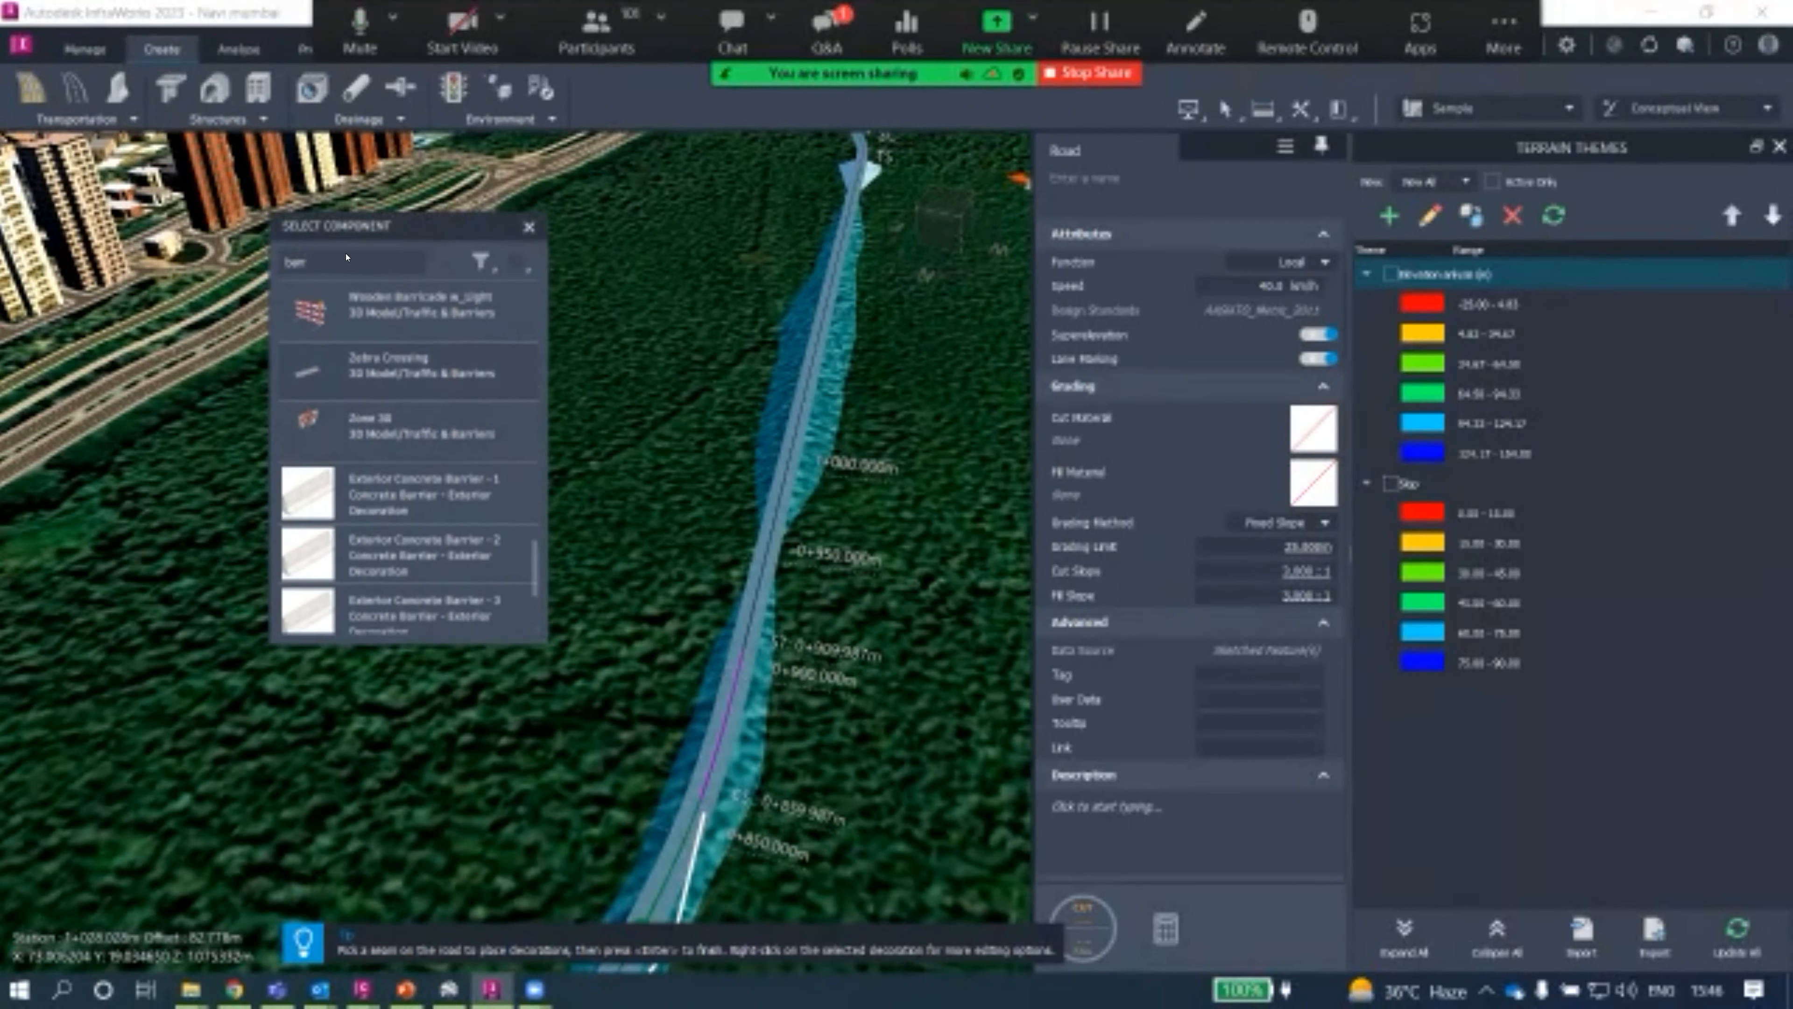
drag(306, 262, 253, 260)
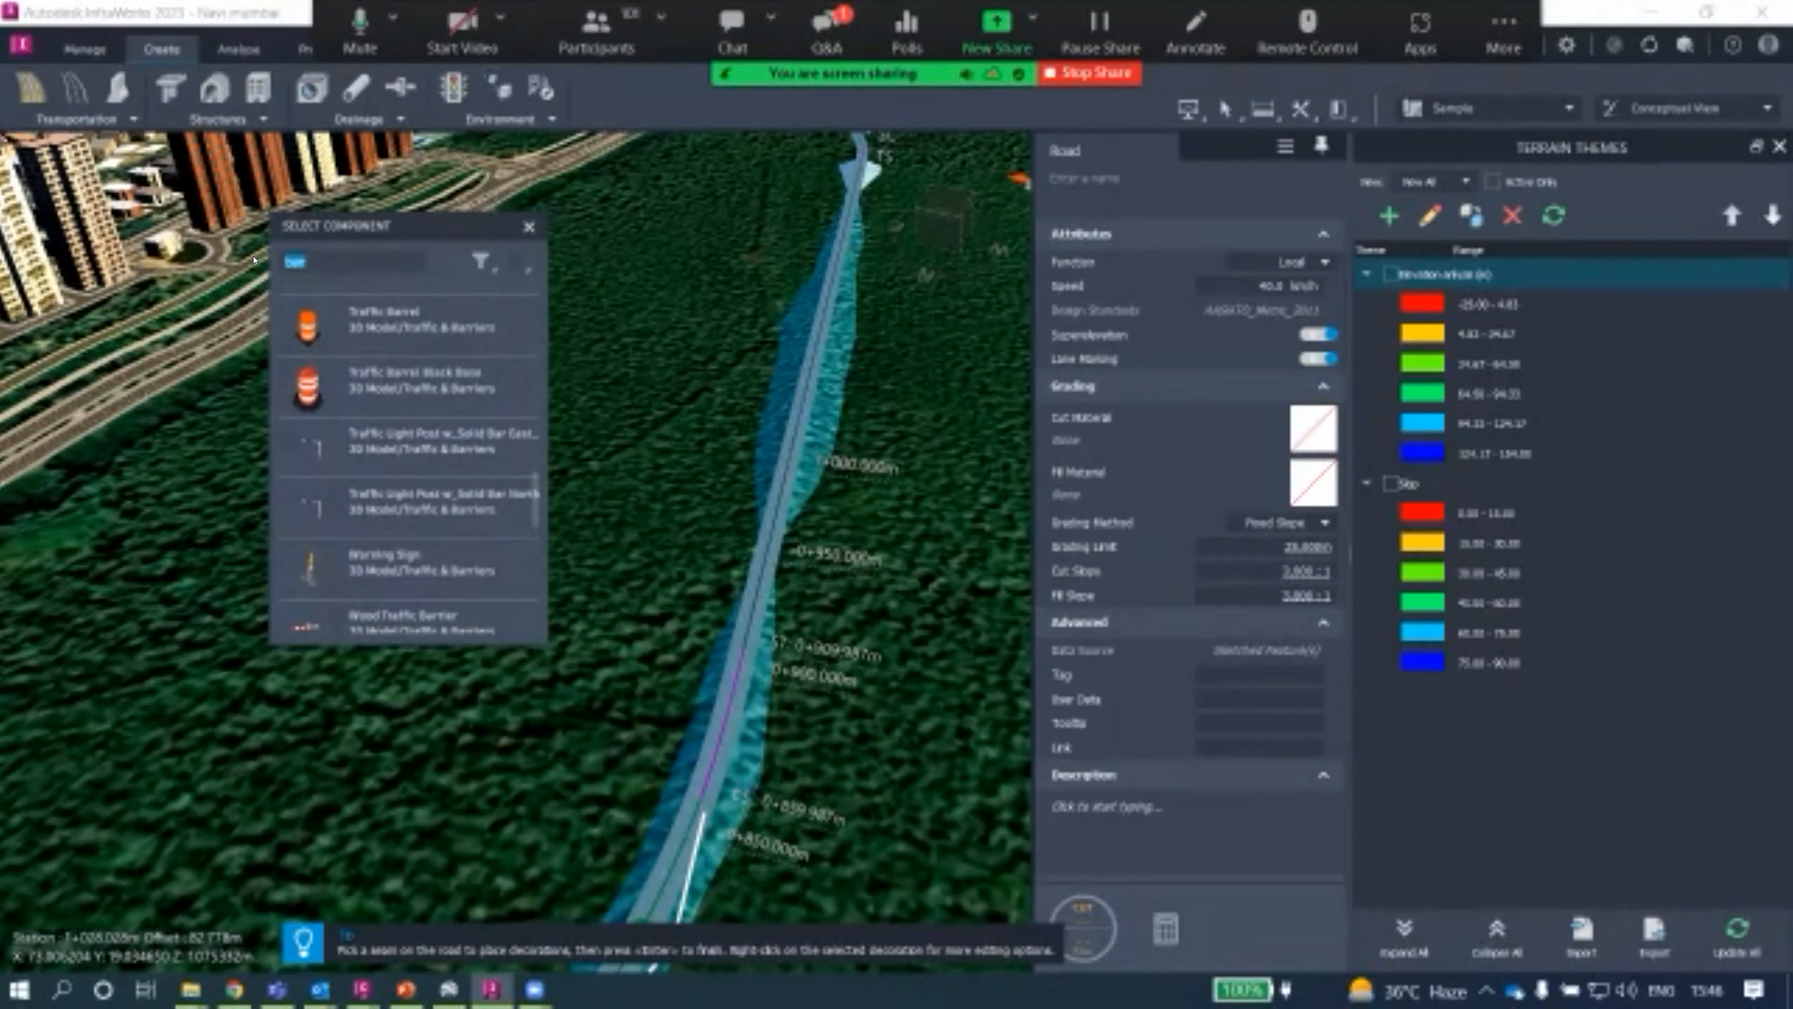
Find the bridge components and place the Red Railing as a decoration along one edge of the road.
text(bridg)
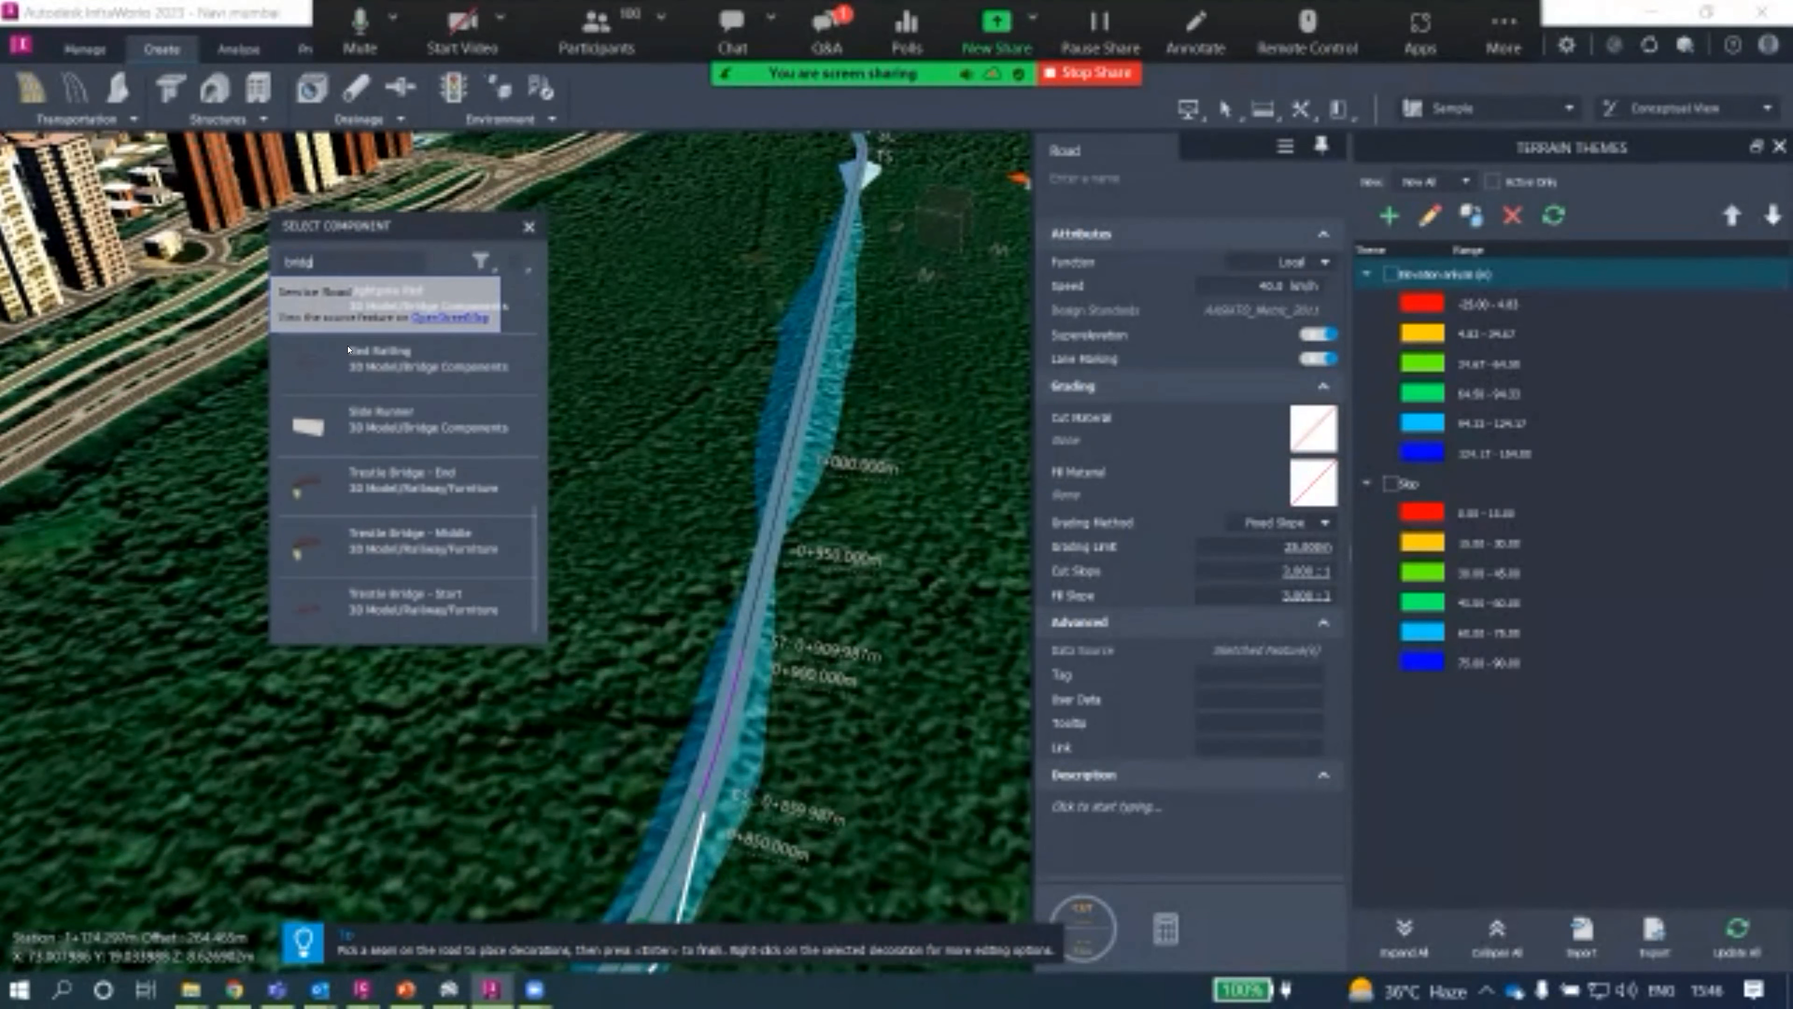
click(352, 356)
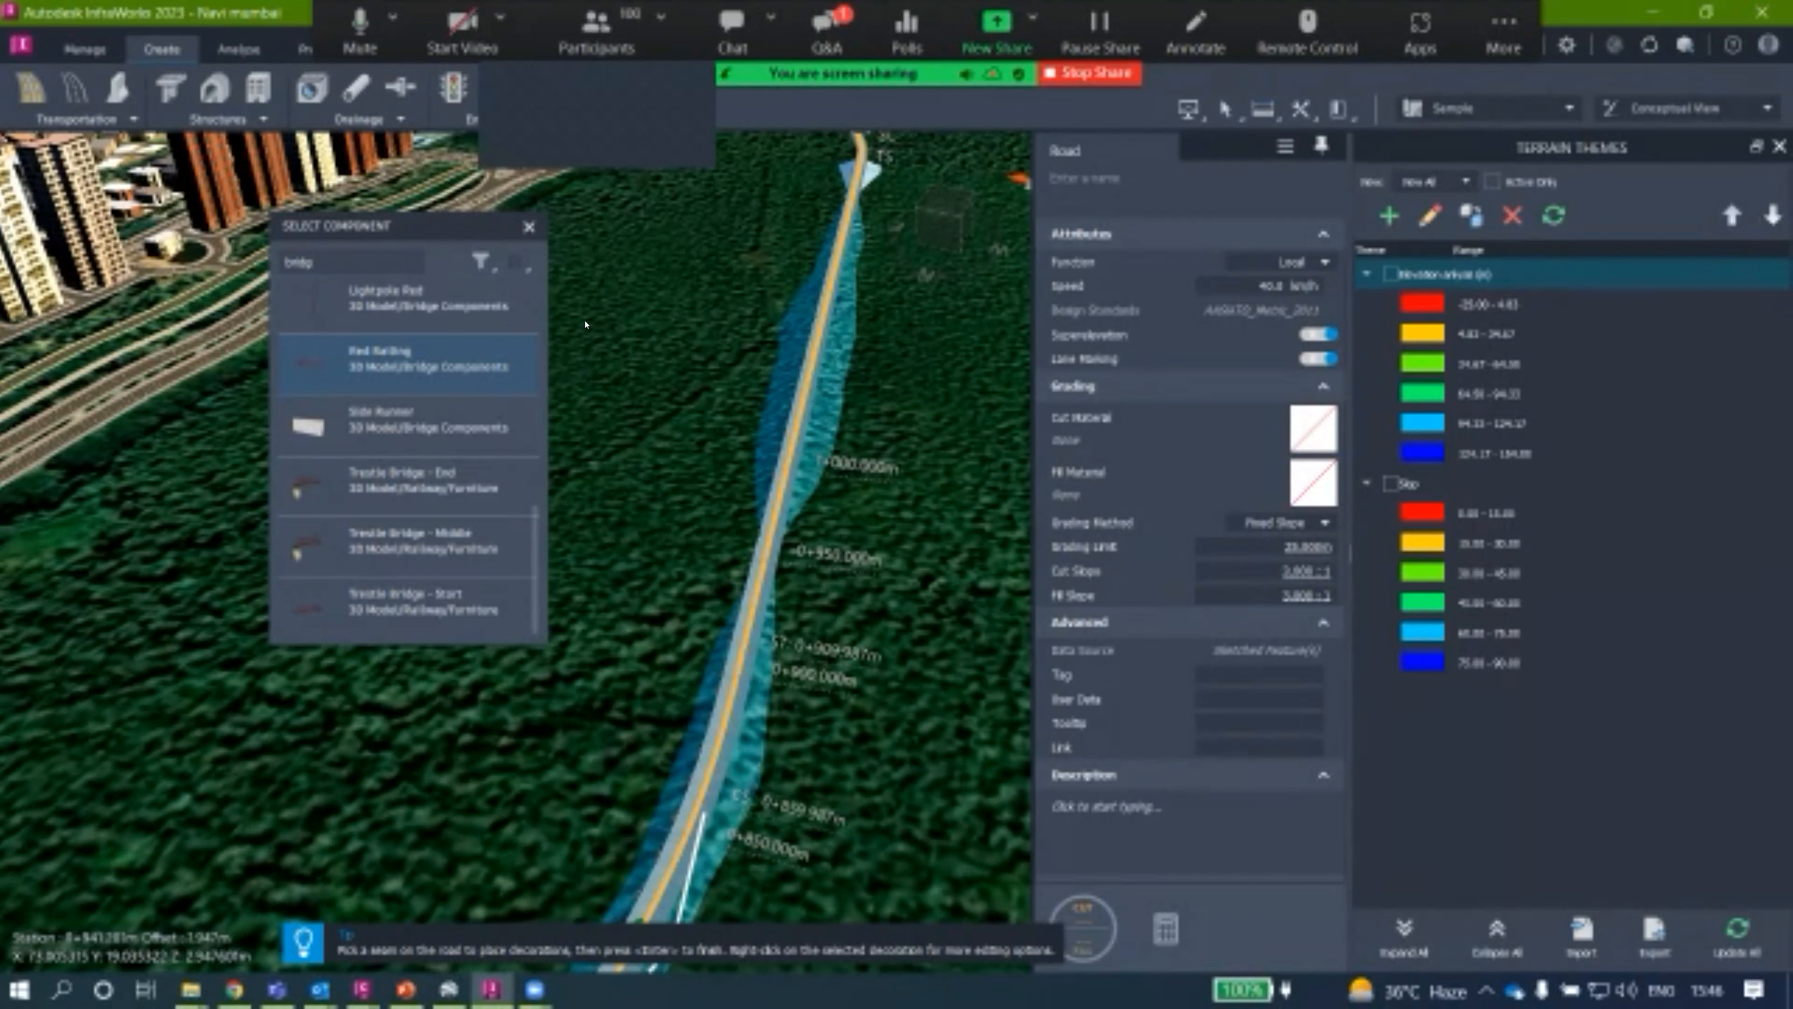
click(529, 224)
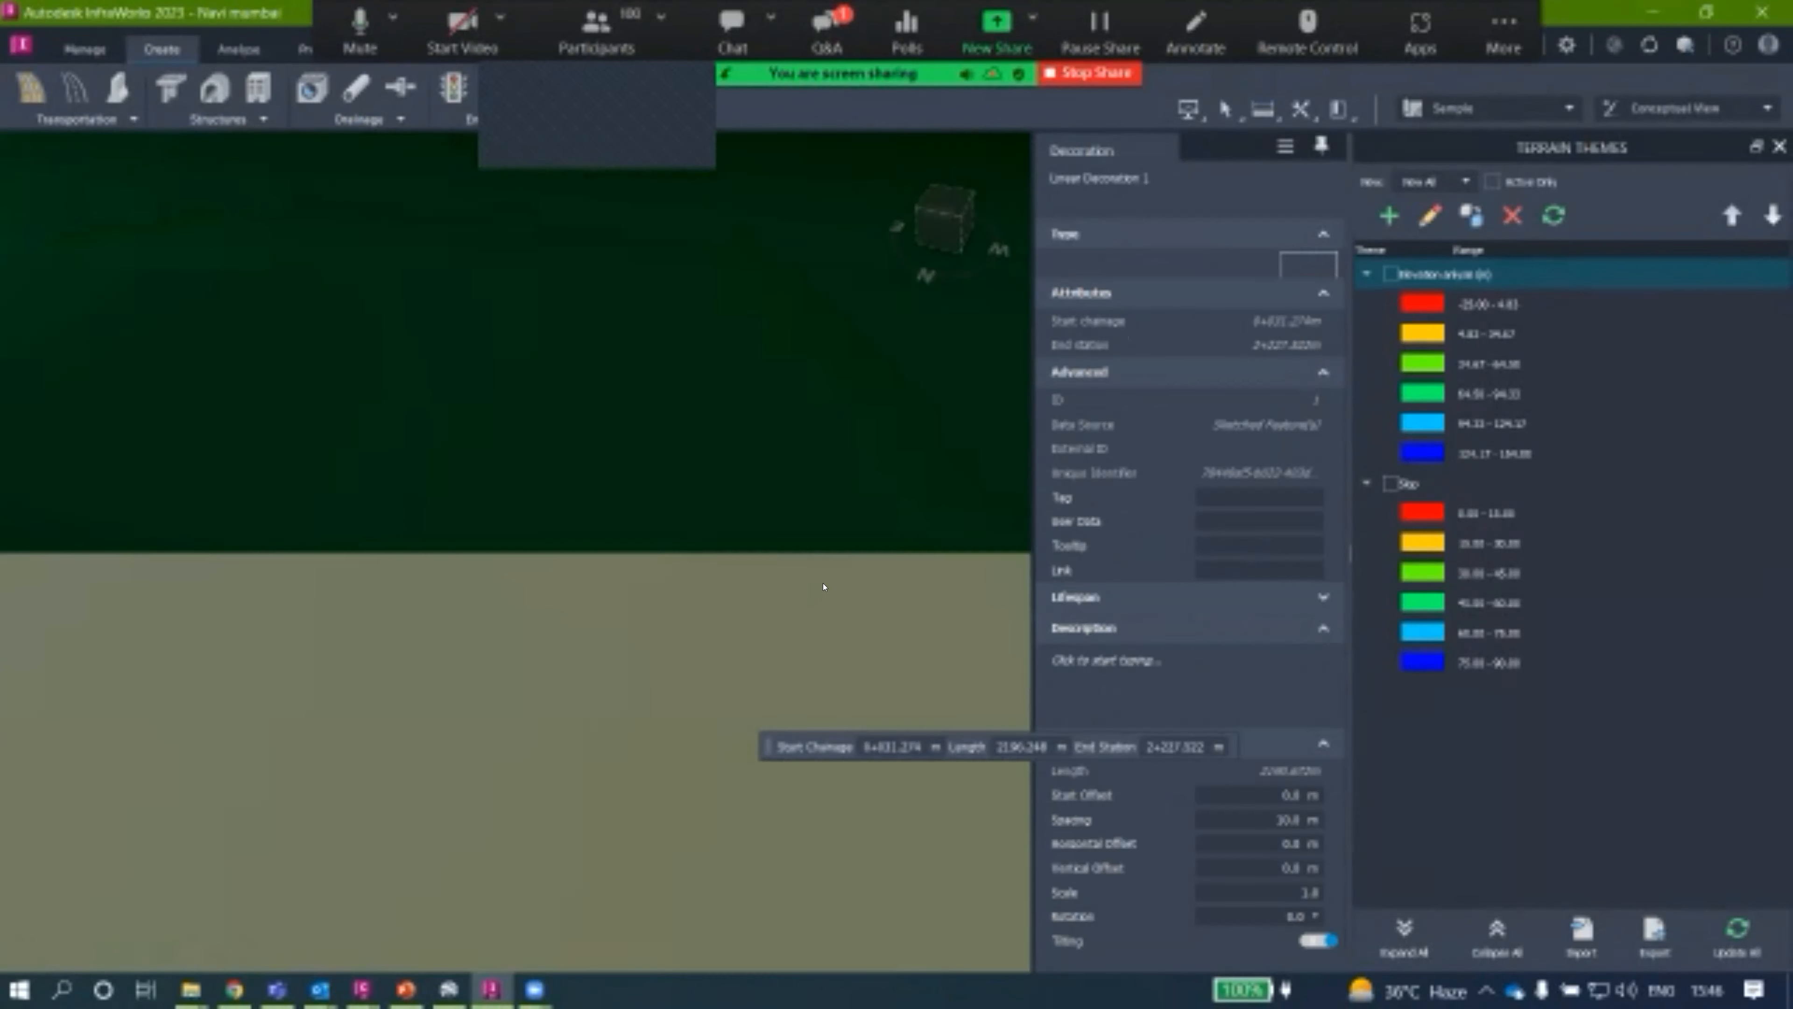
scroll(839, 529, down, 8)
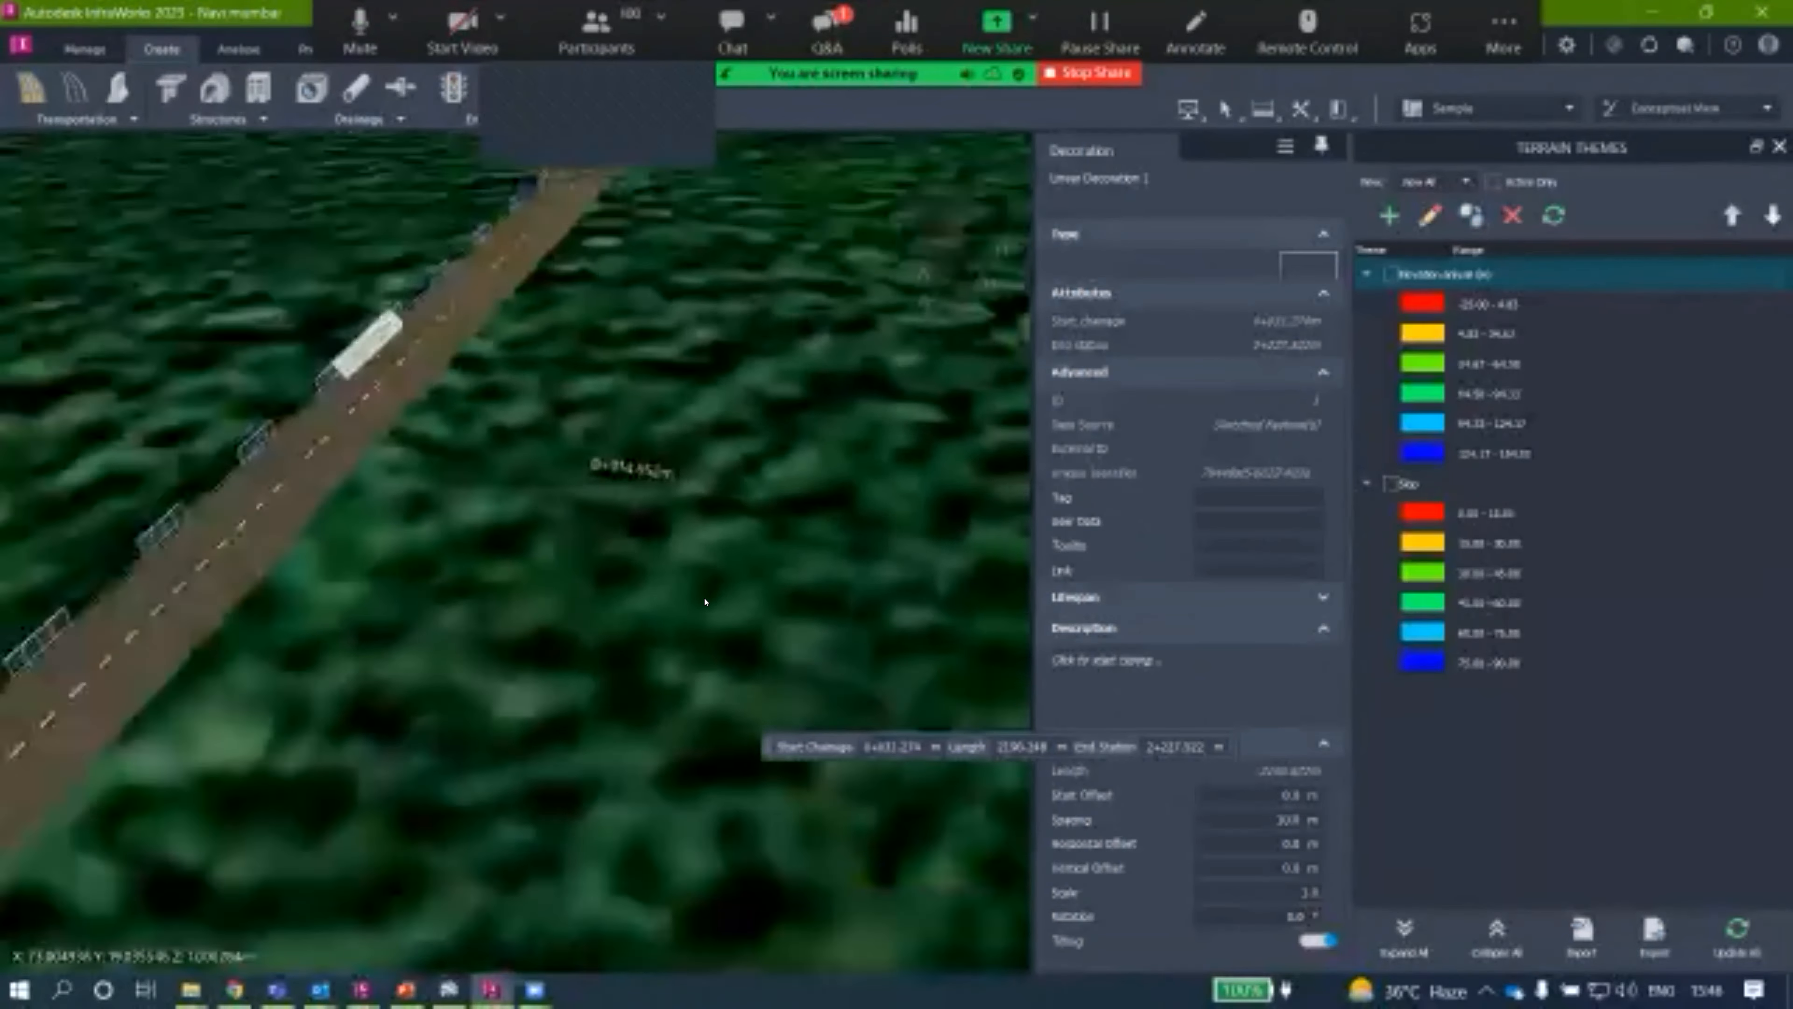
drag(705, 602, 567, 602)
click(568, 602)
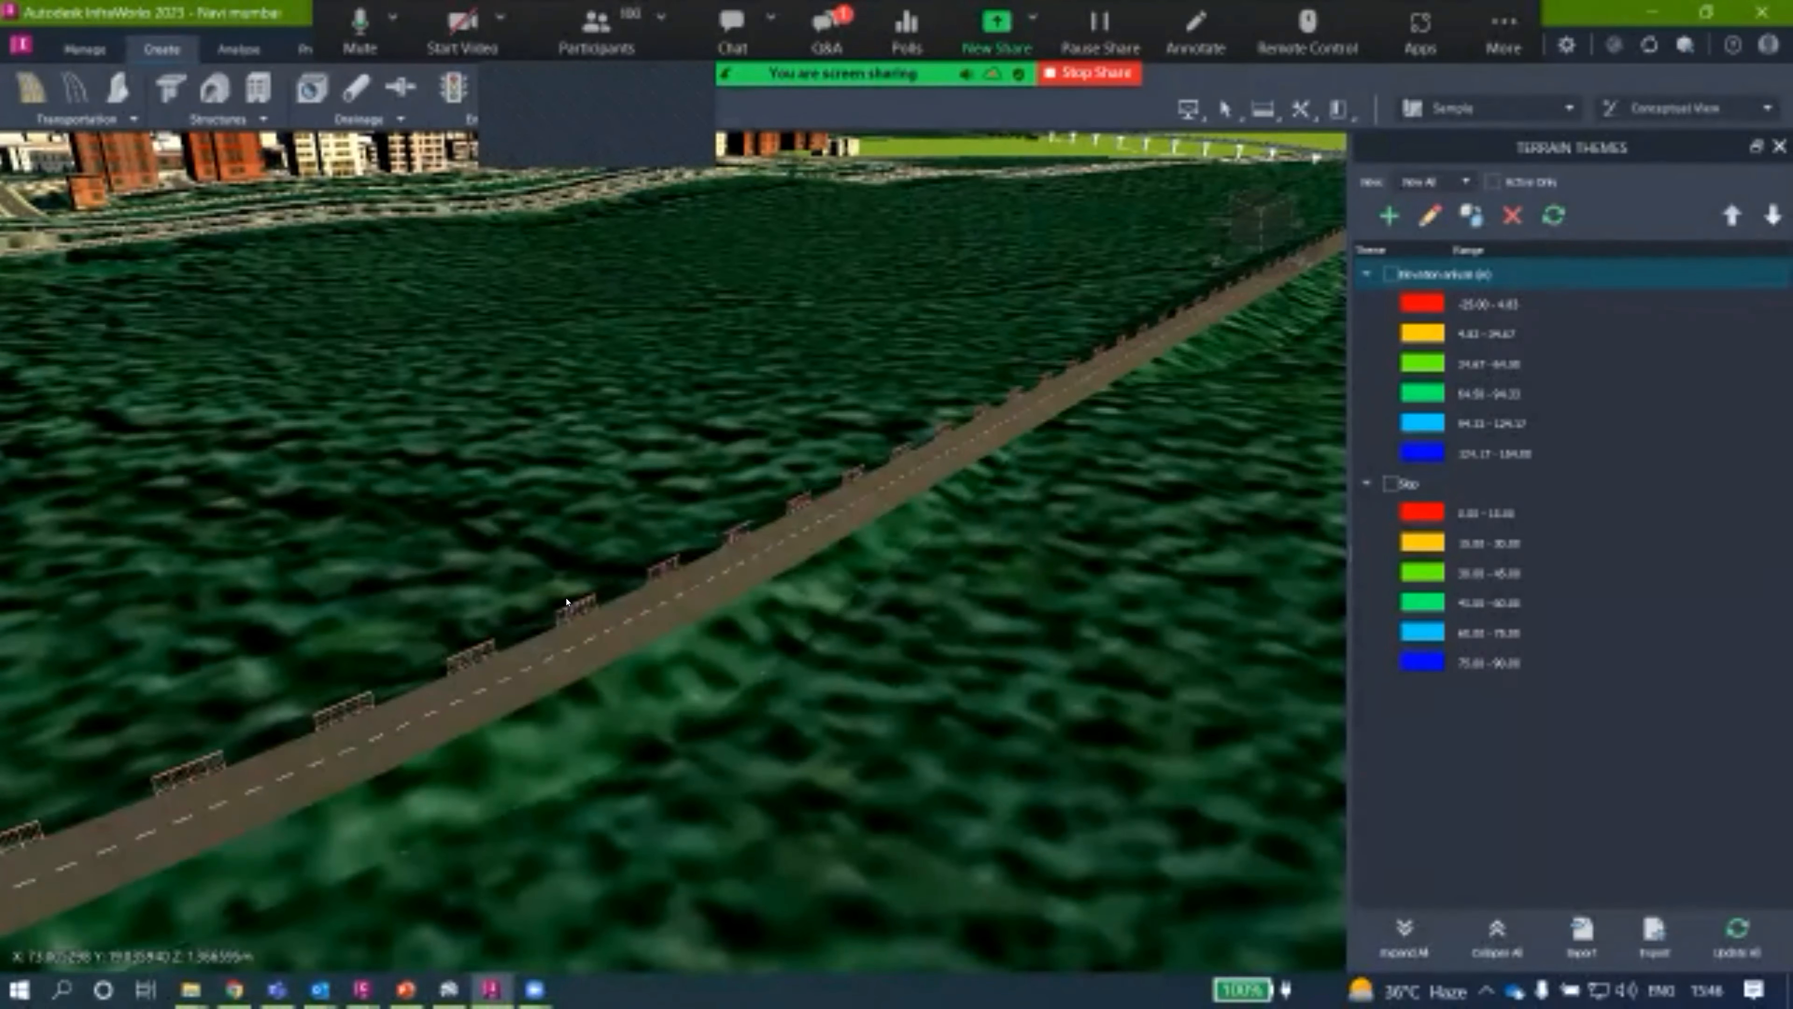
Set the spacing of the road's Red Railing decoration to 4 m.
click(573, 604)
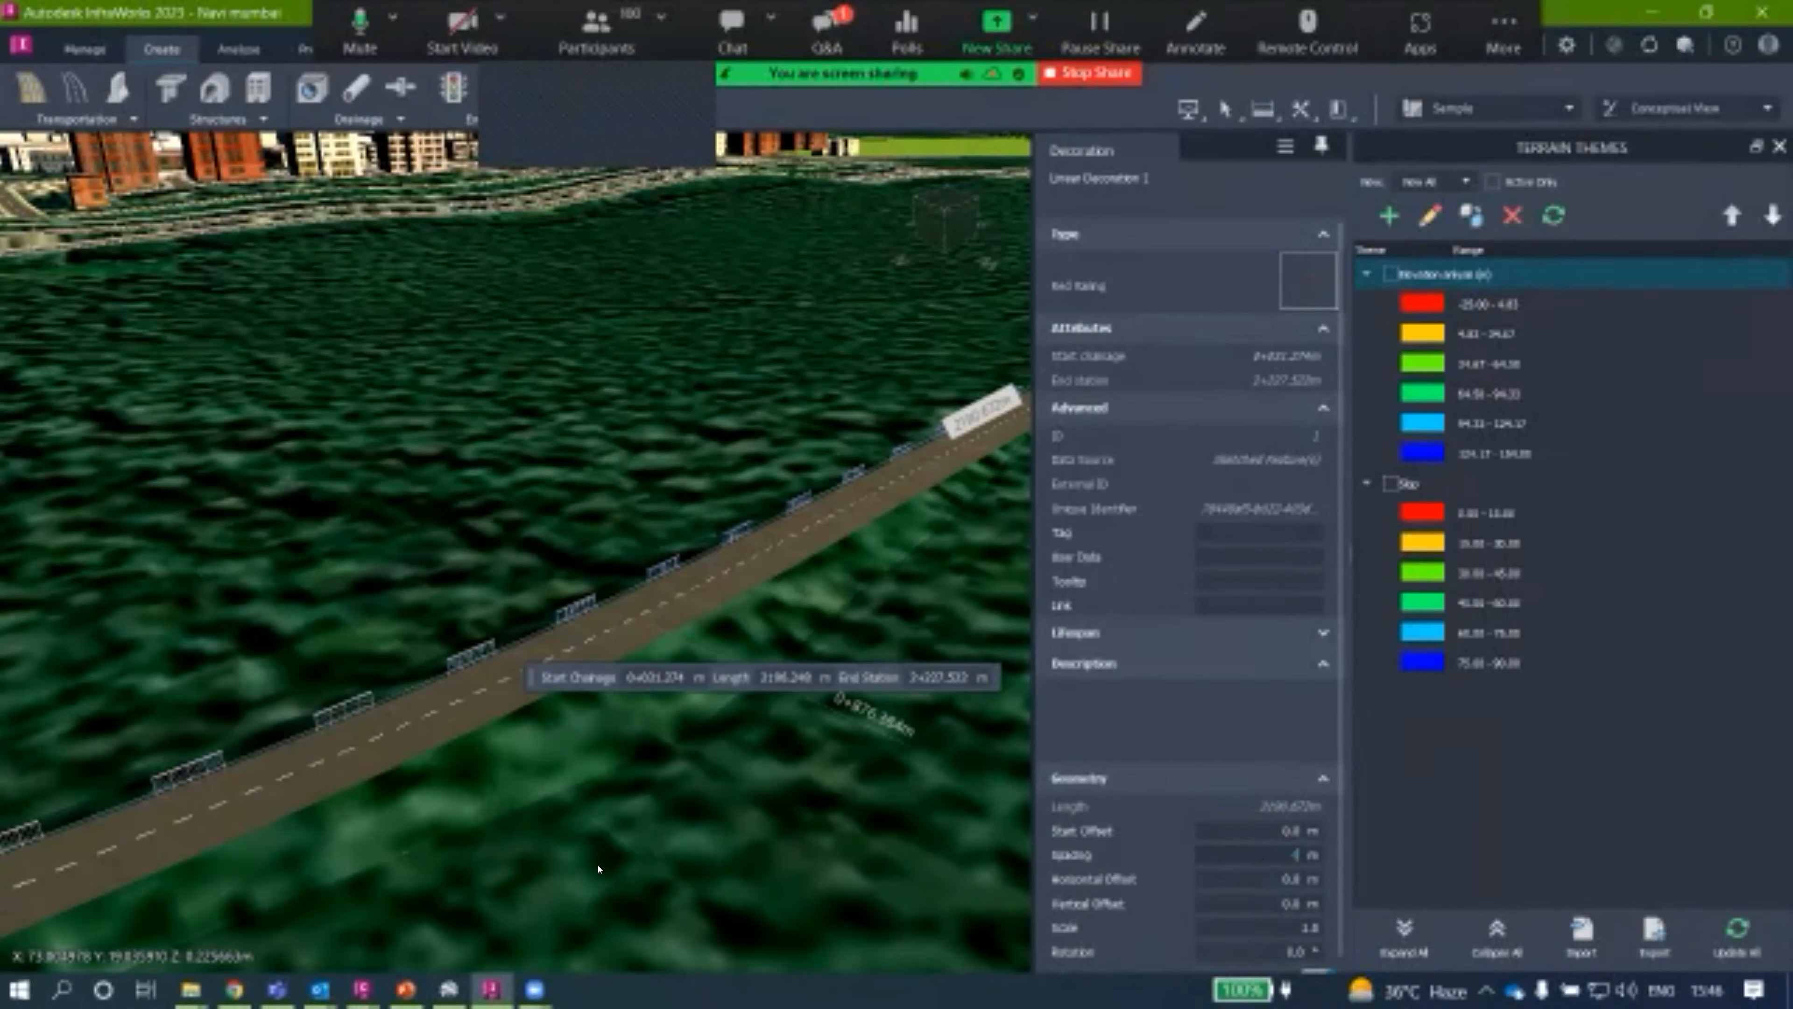
drag(671, 789, 633, 796)
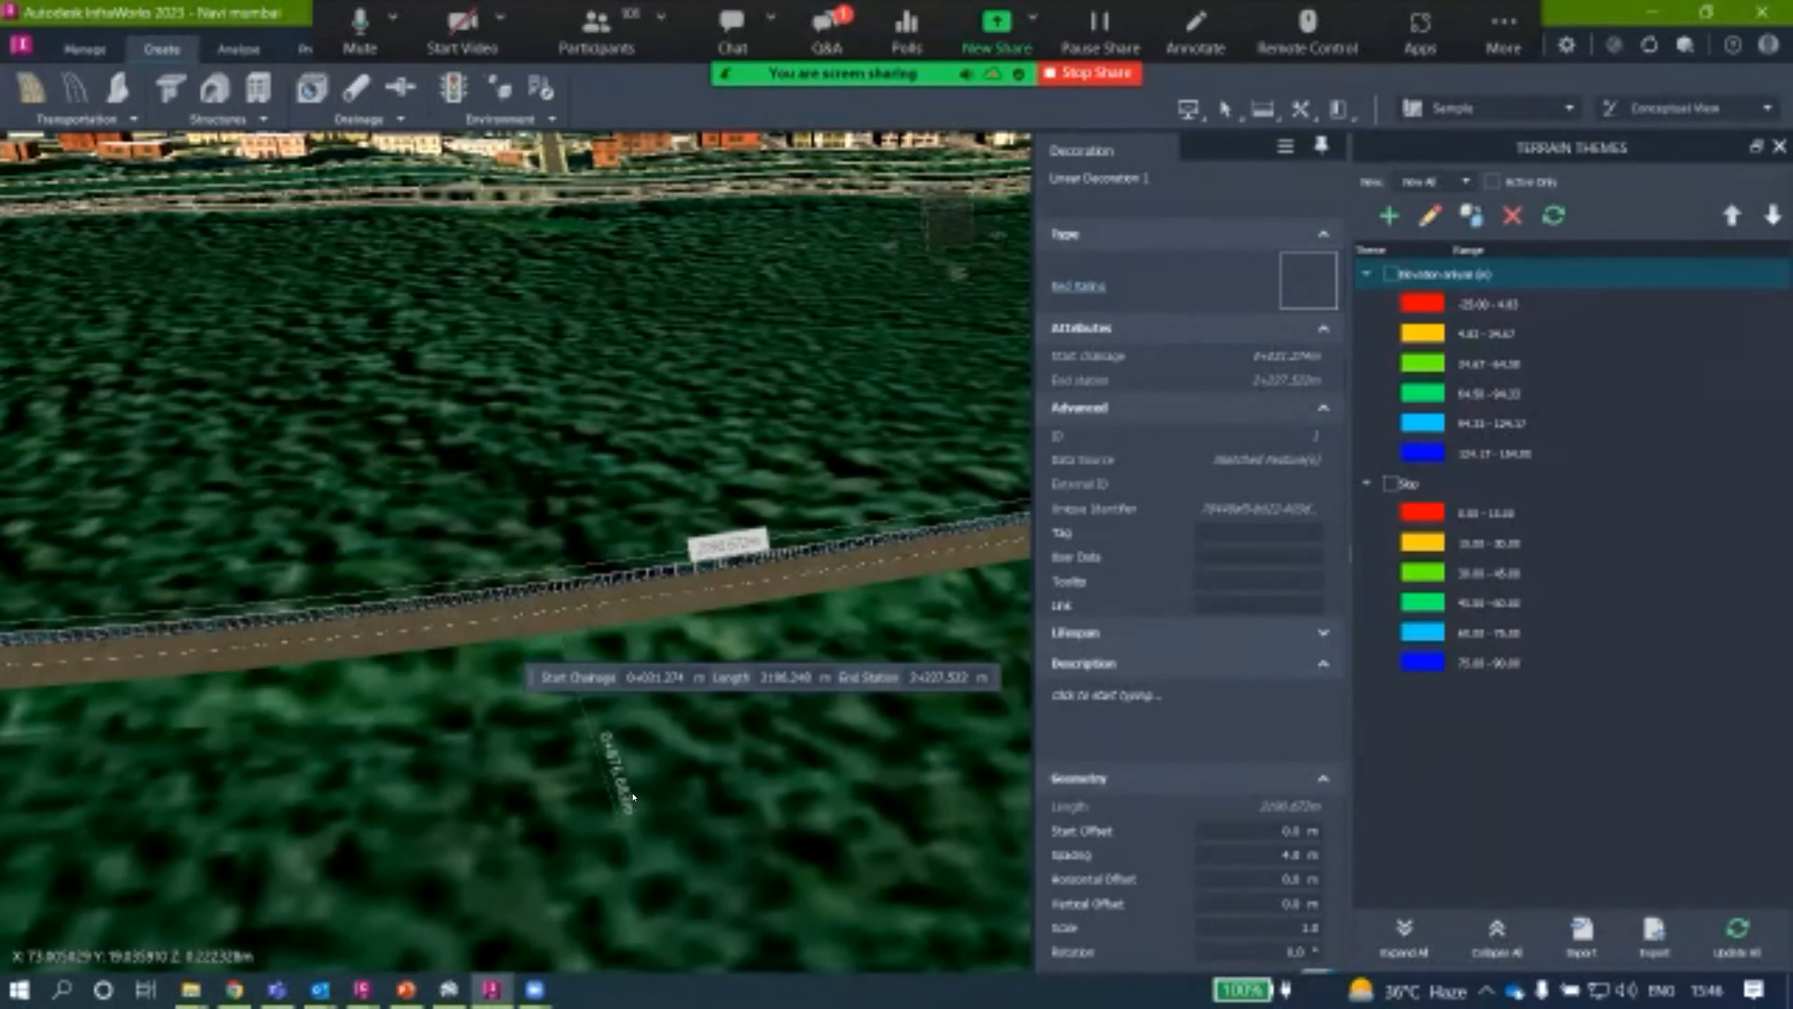
key(Escape)
Review the road's component, marking and structure options without applying any, and examine the railing along the road.
drag(732, 751, 765, 724)
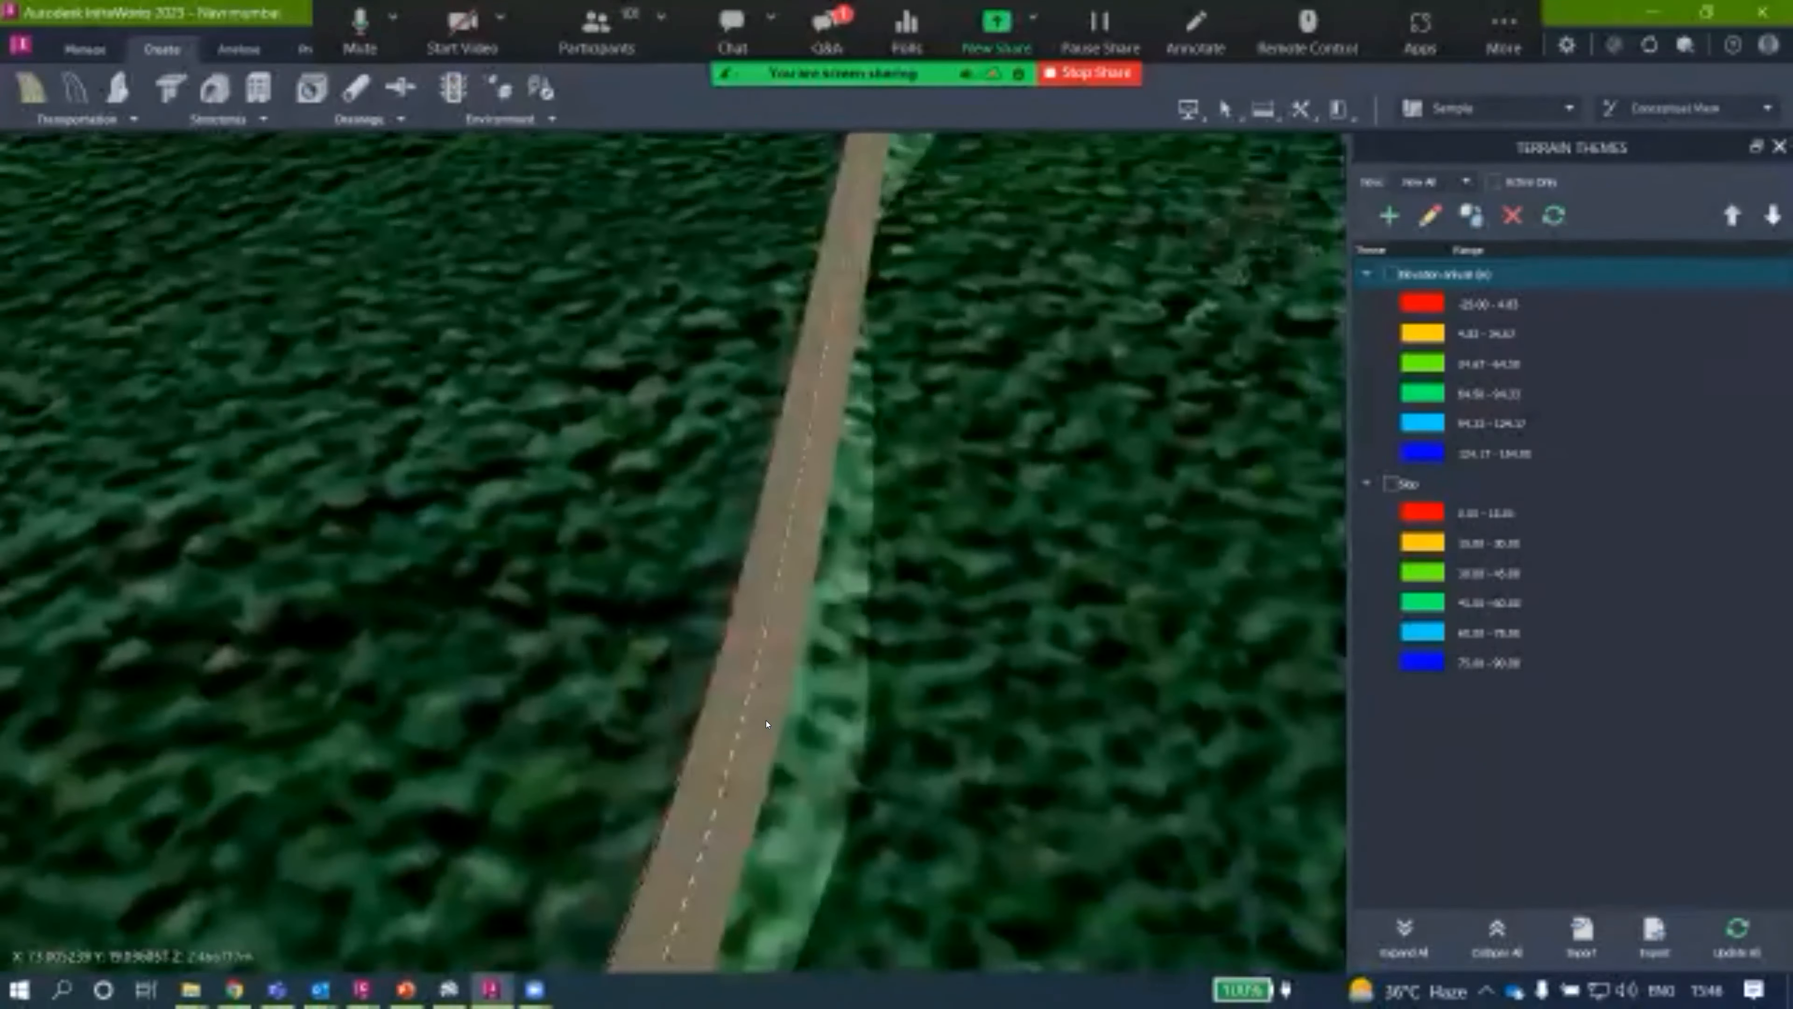
click(765, 724)
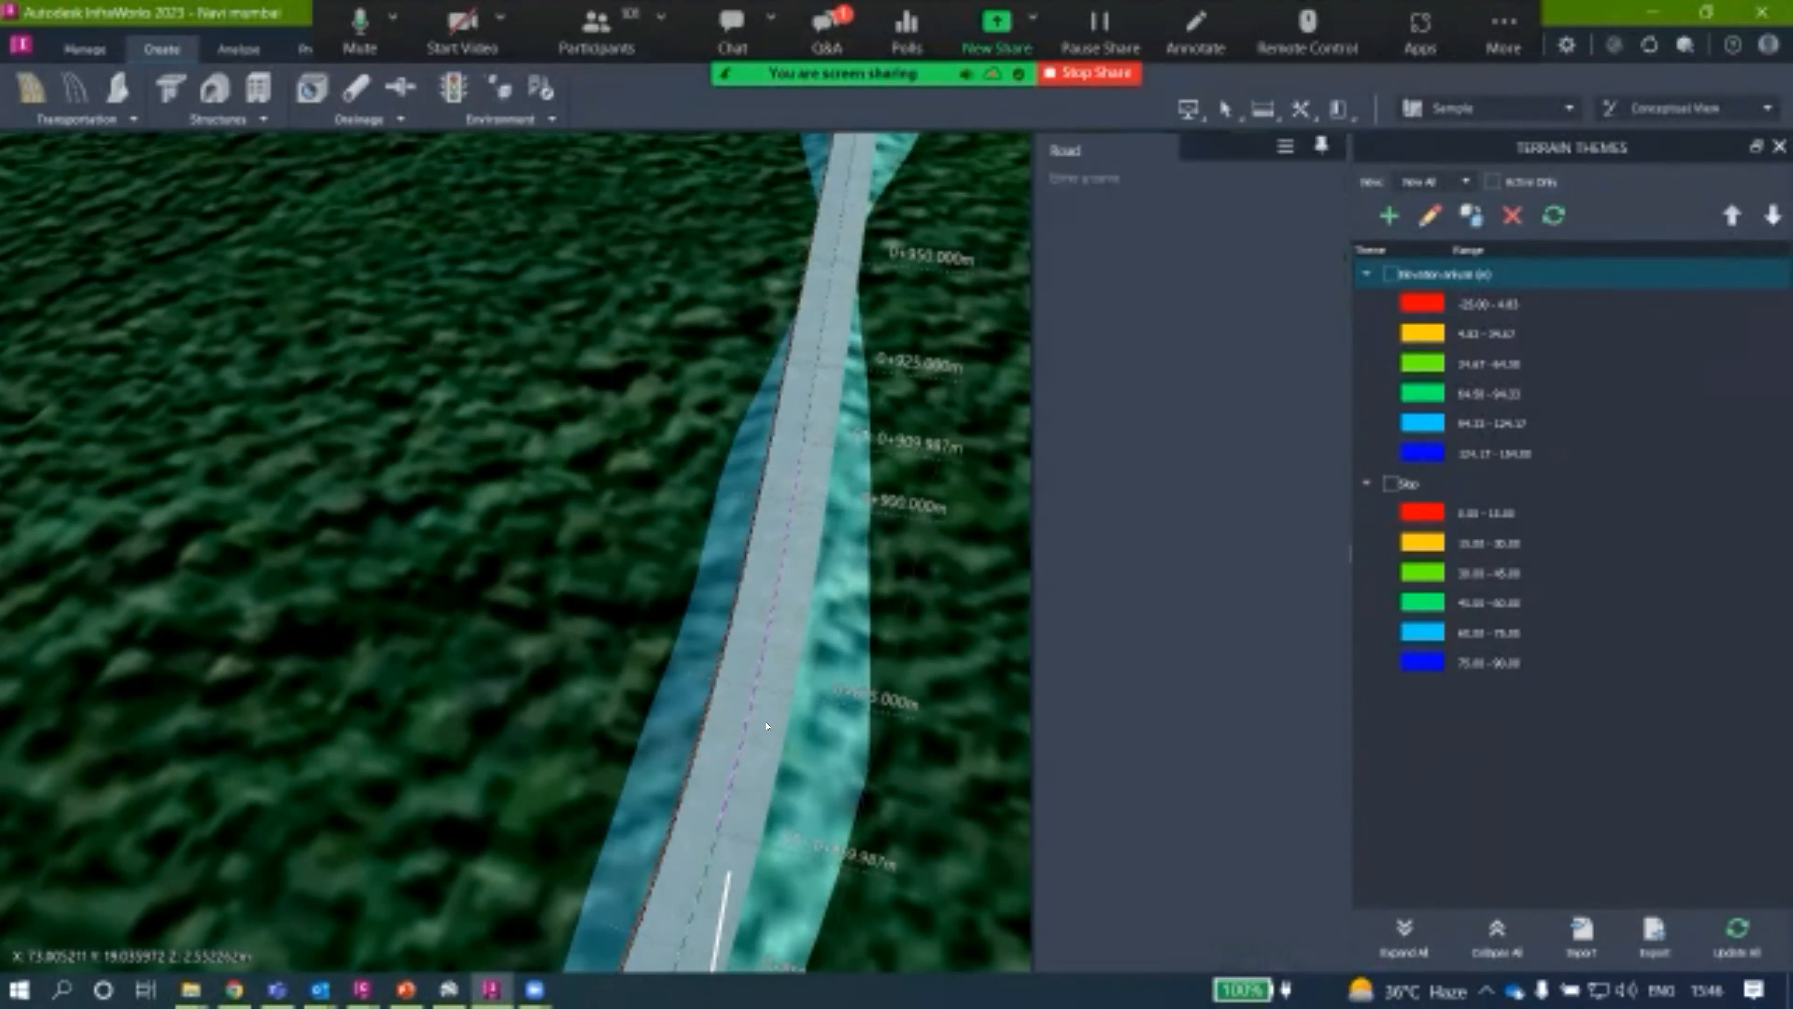
right_click(767, 722)
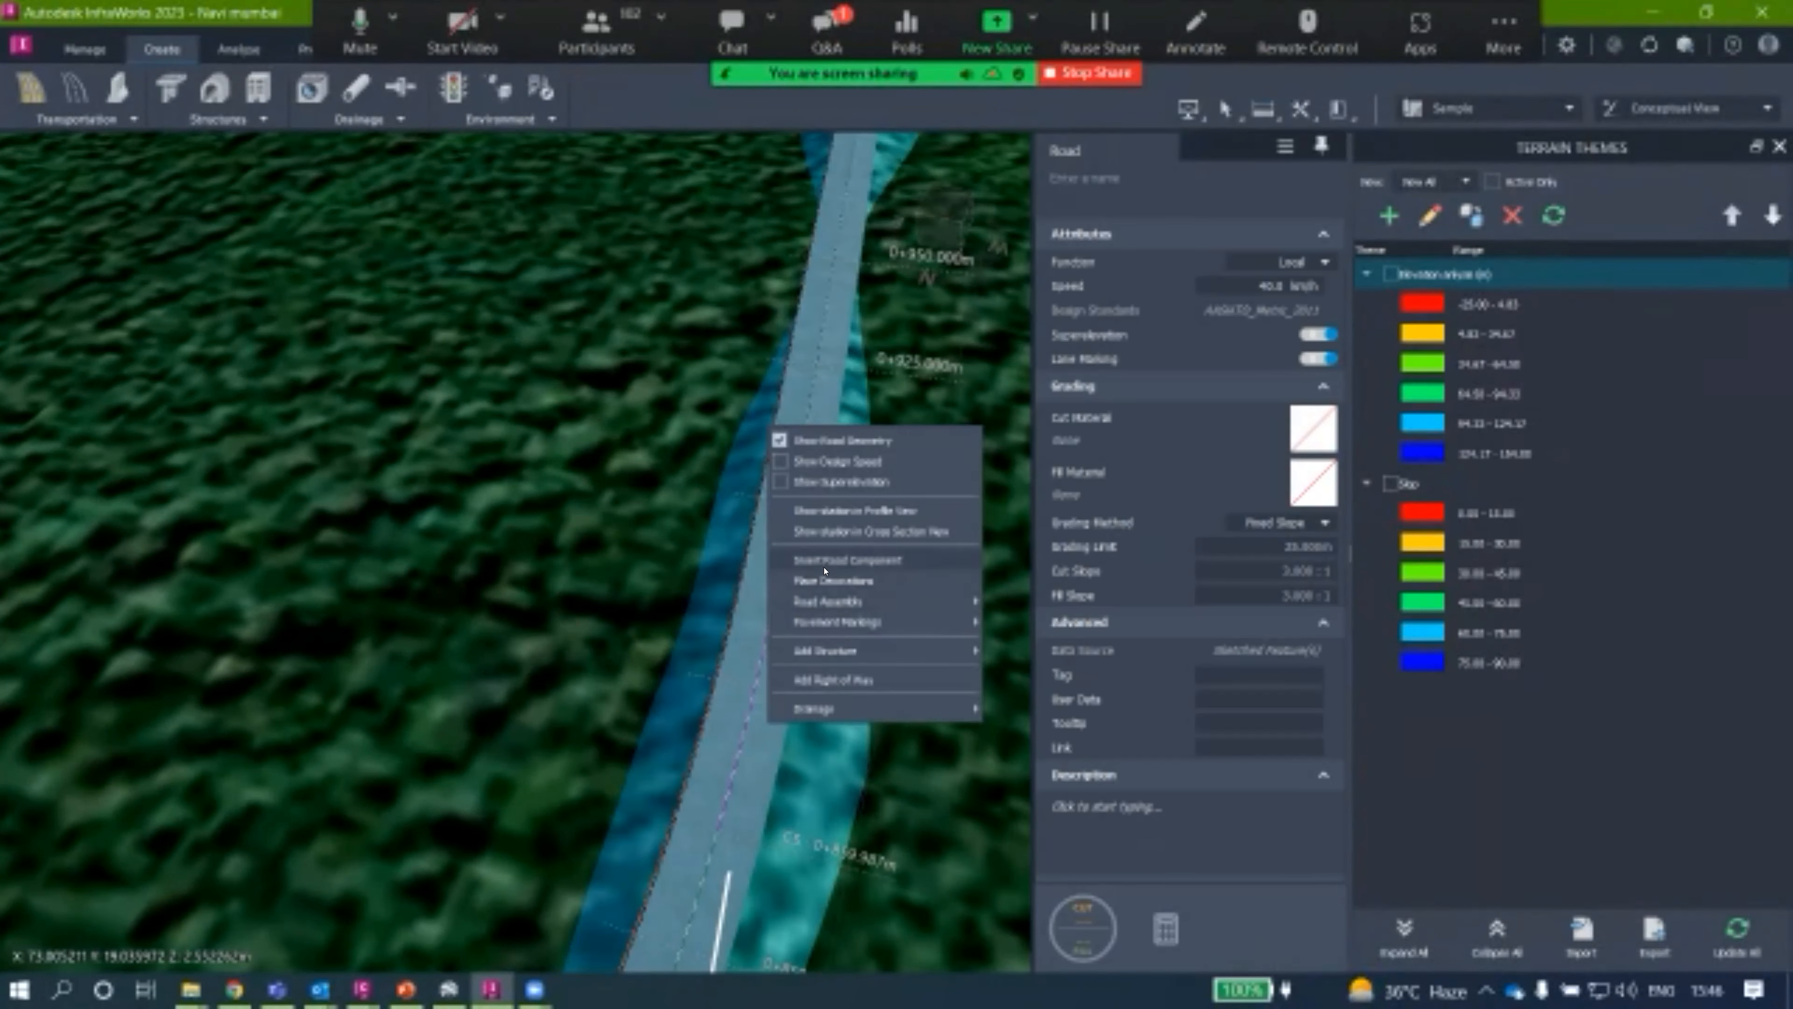
click(449, 555)
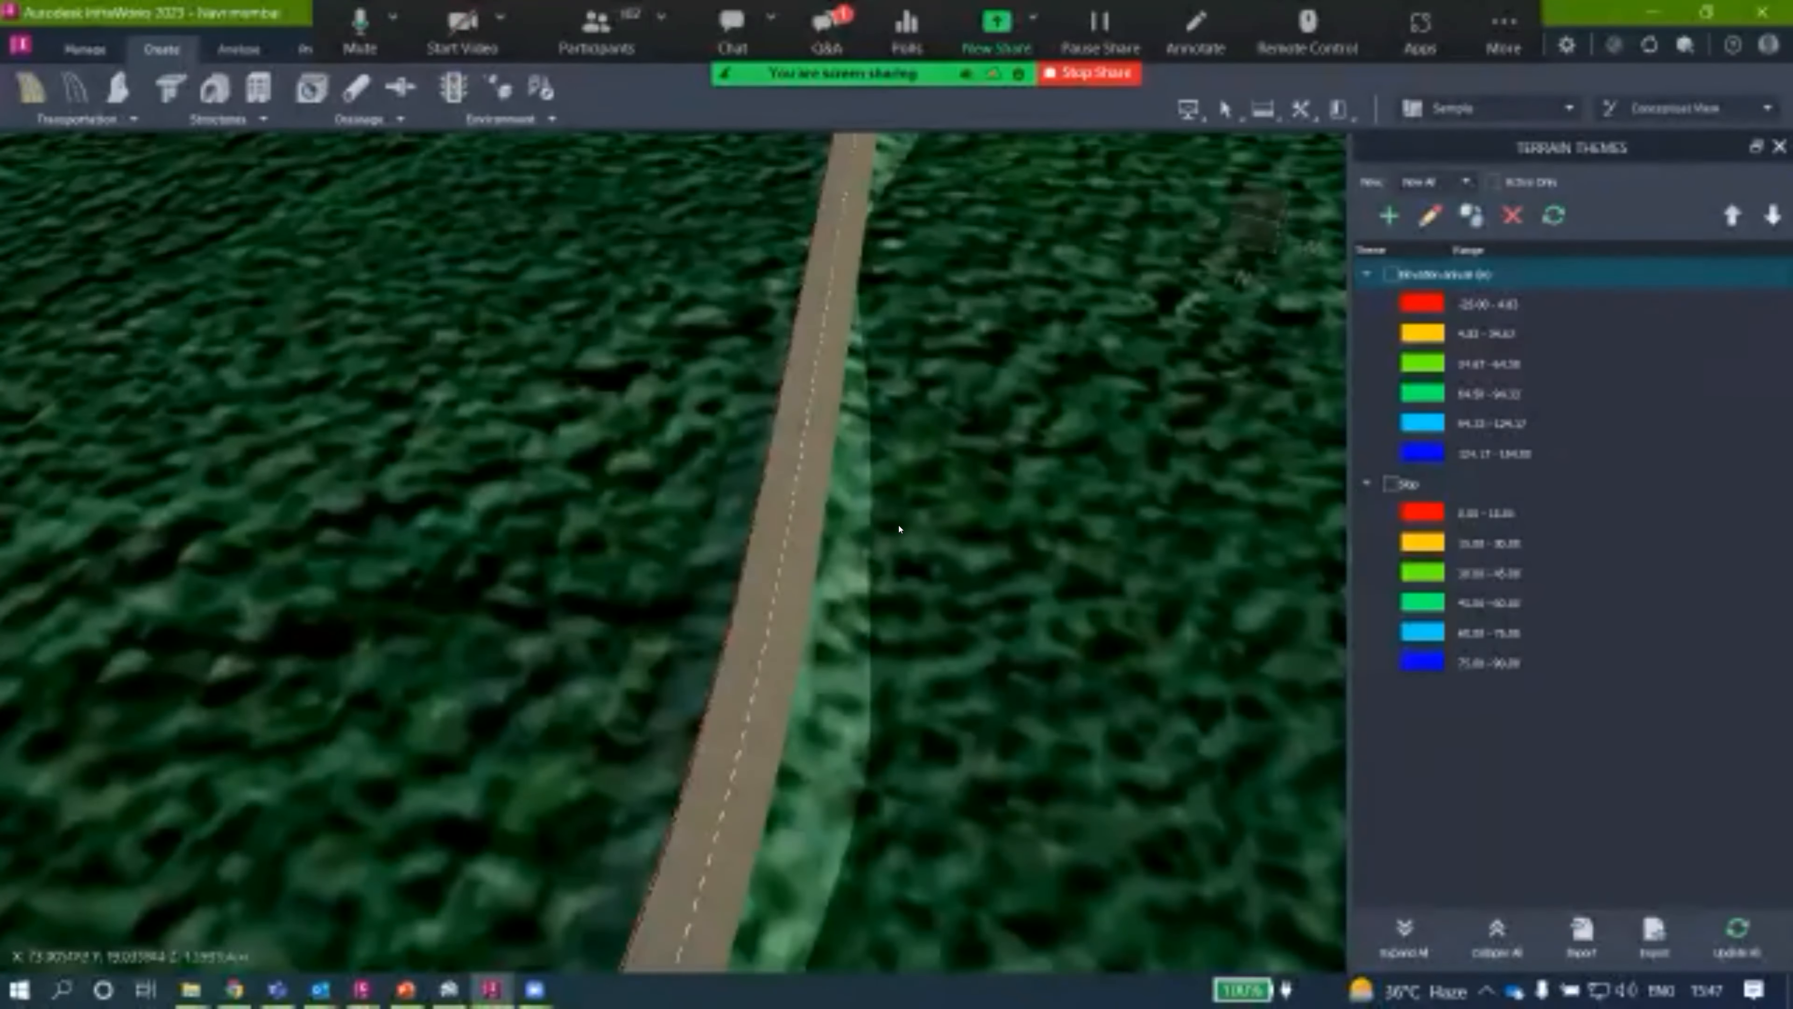
drag(904, 512, 704, 620)
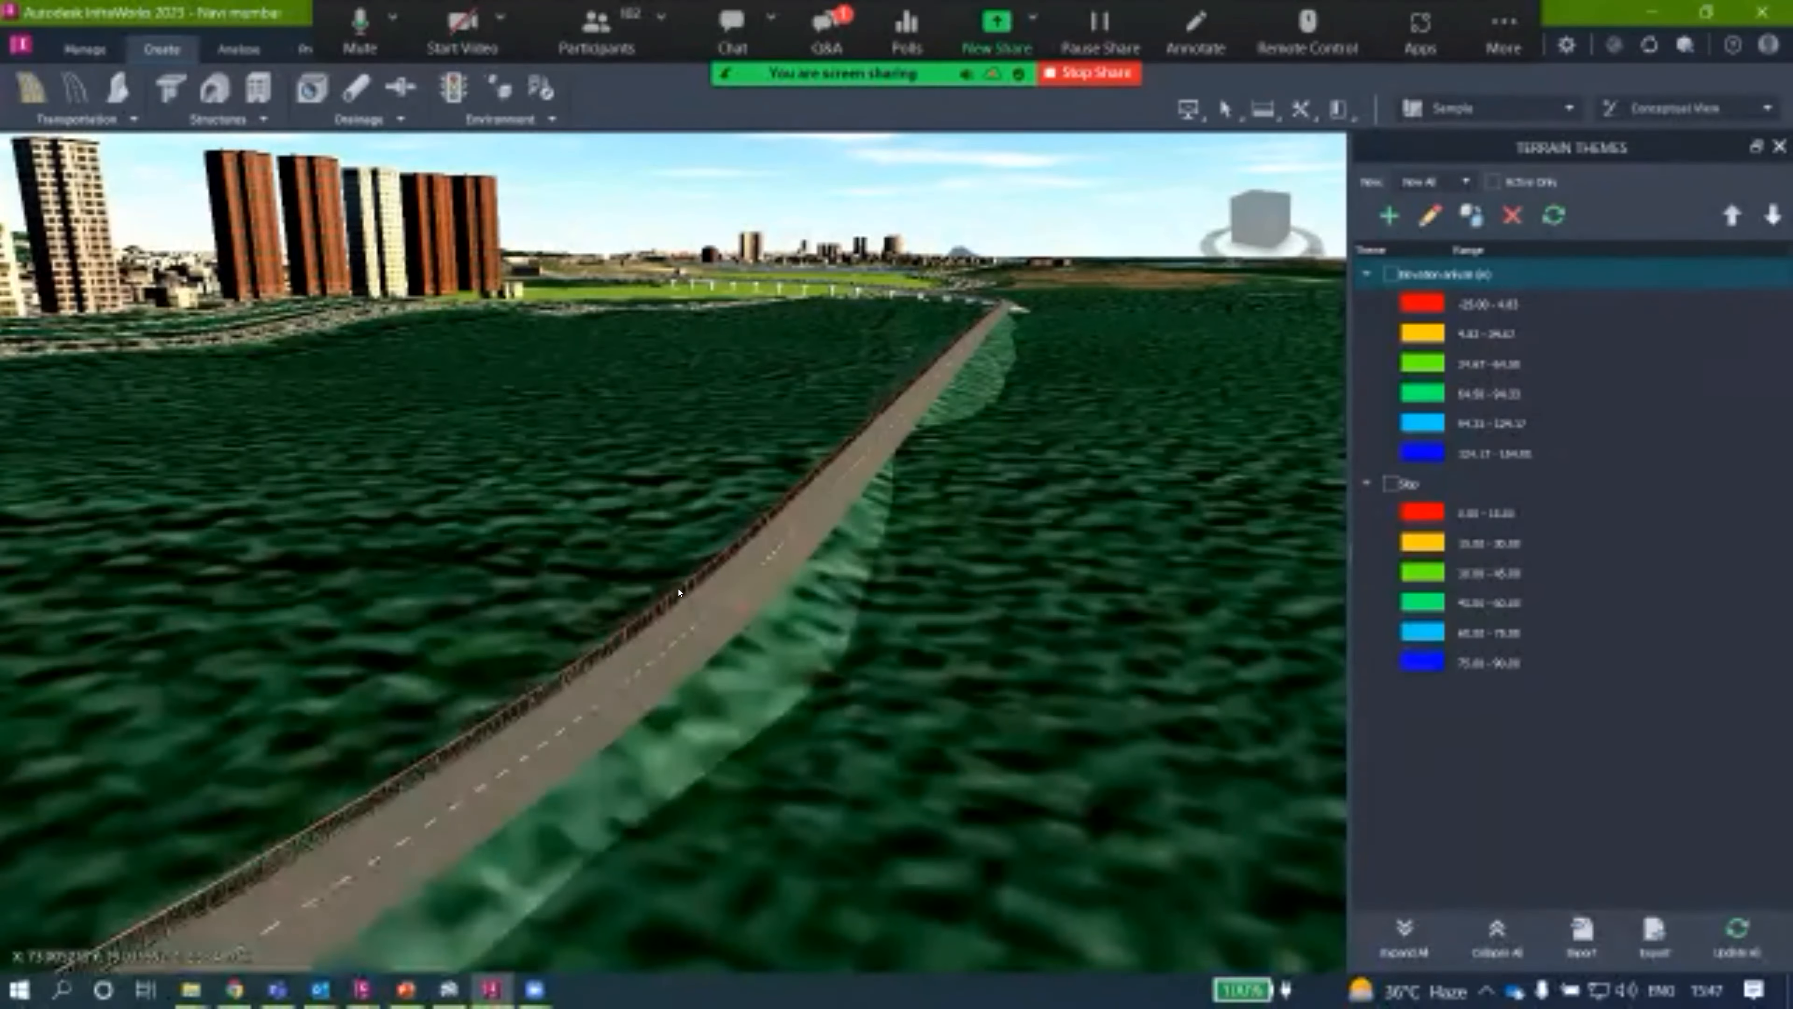
drag(707, 547, 554, 638)
Switch to the Finalmodel proposal and bring its coastal road into view.
drag(734, 750, 812, 416)
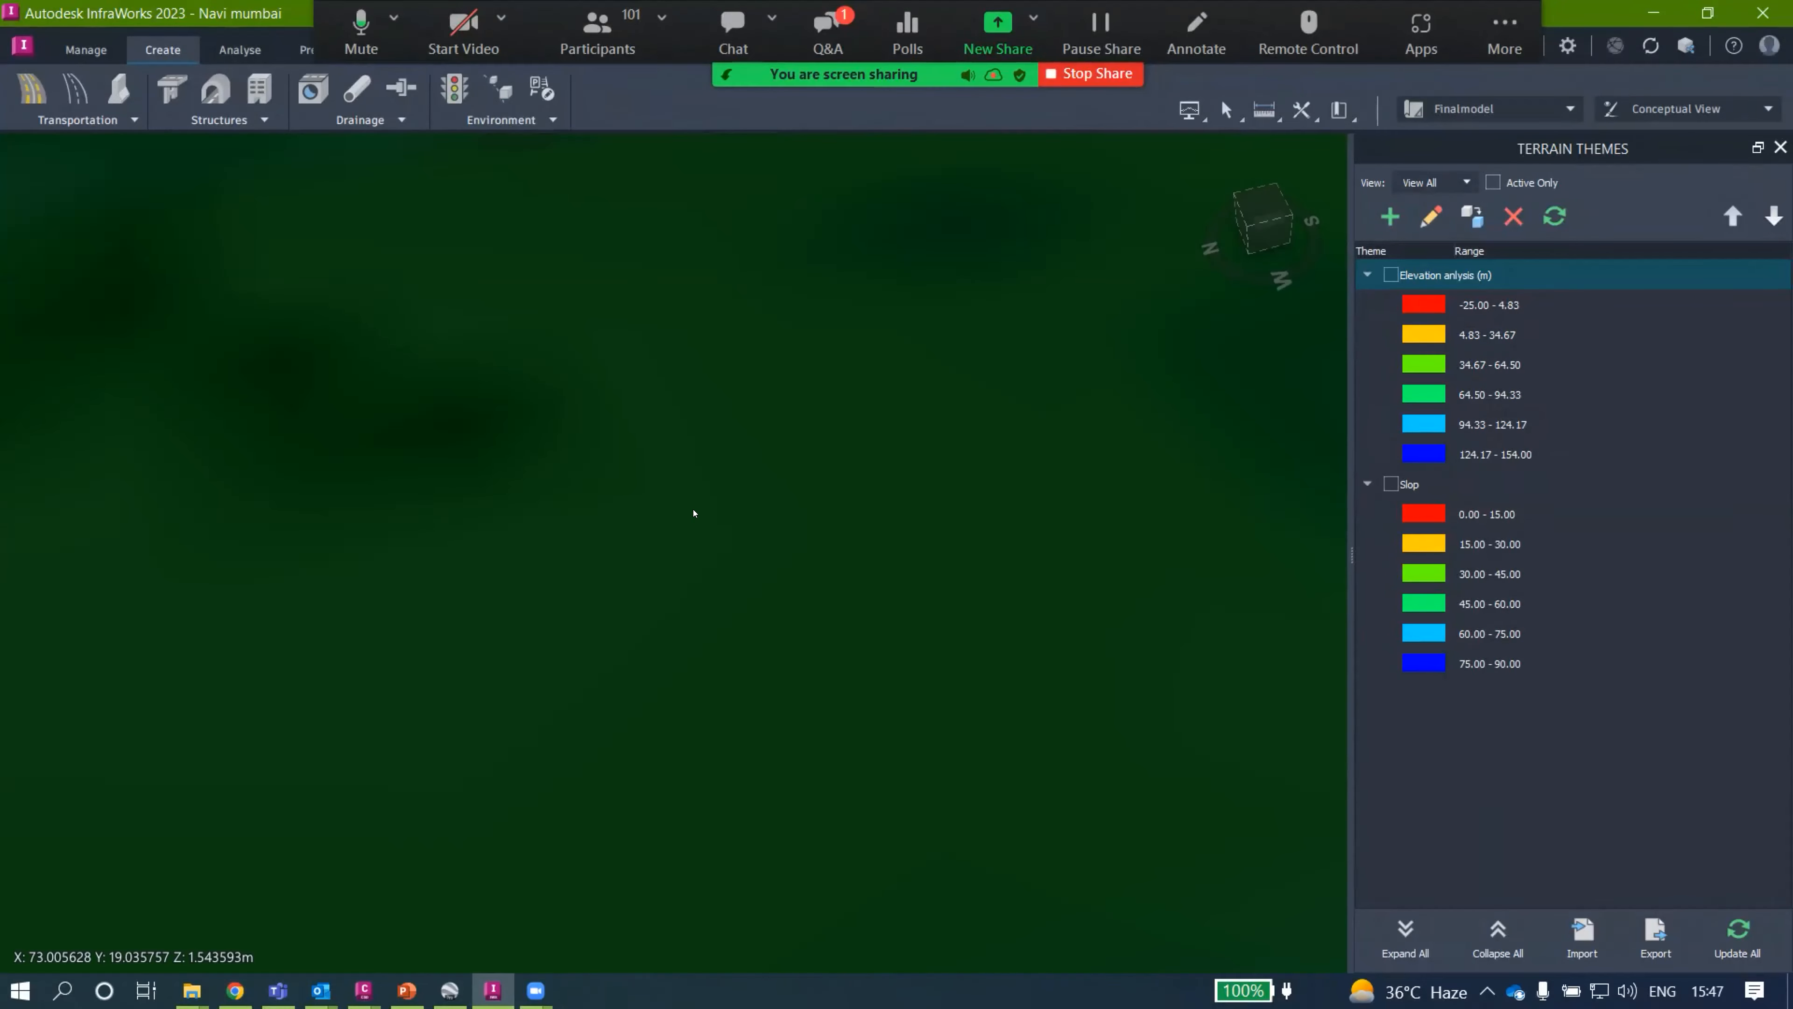
scroll(704, 472, down, 2)
scroll(662, 368, down, 4)
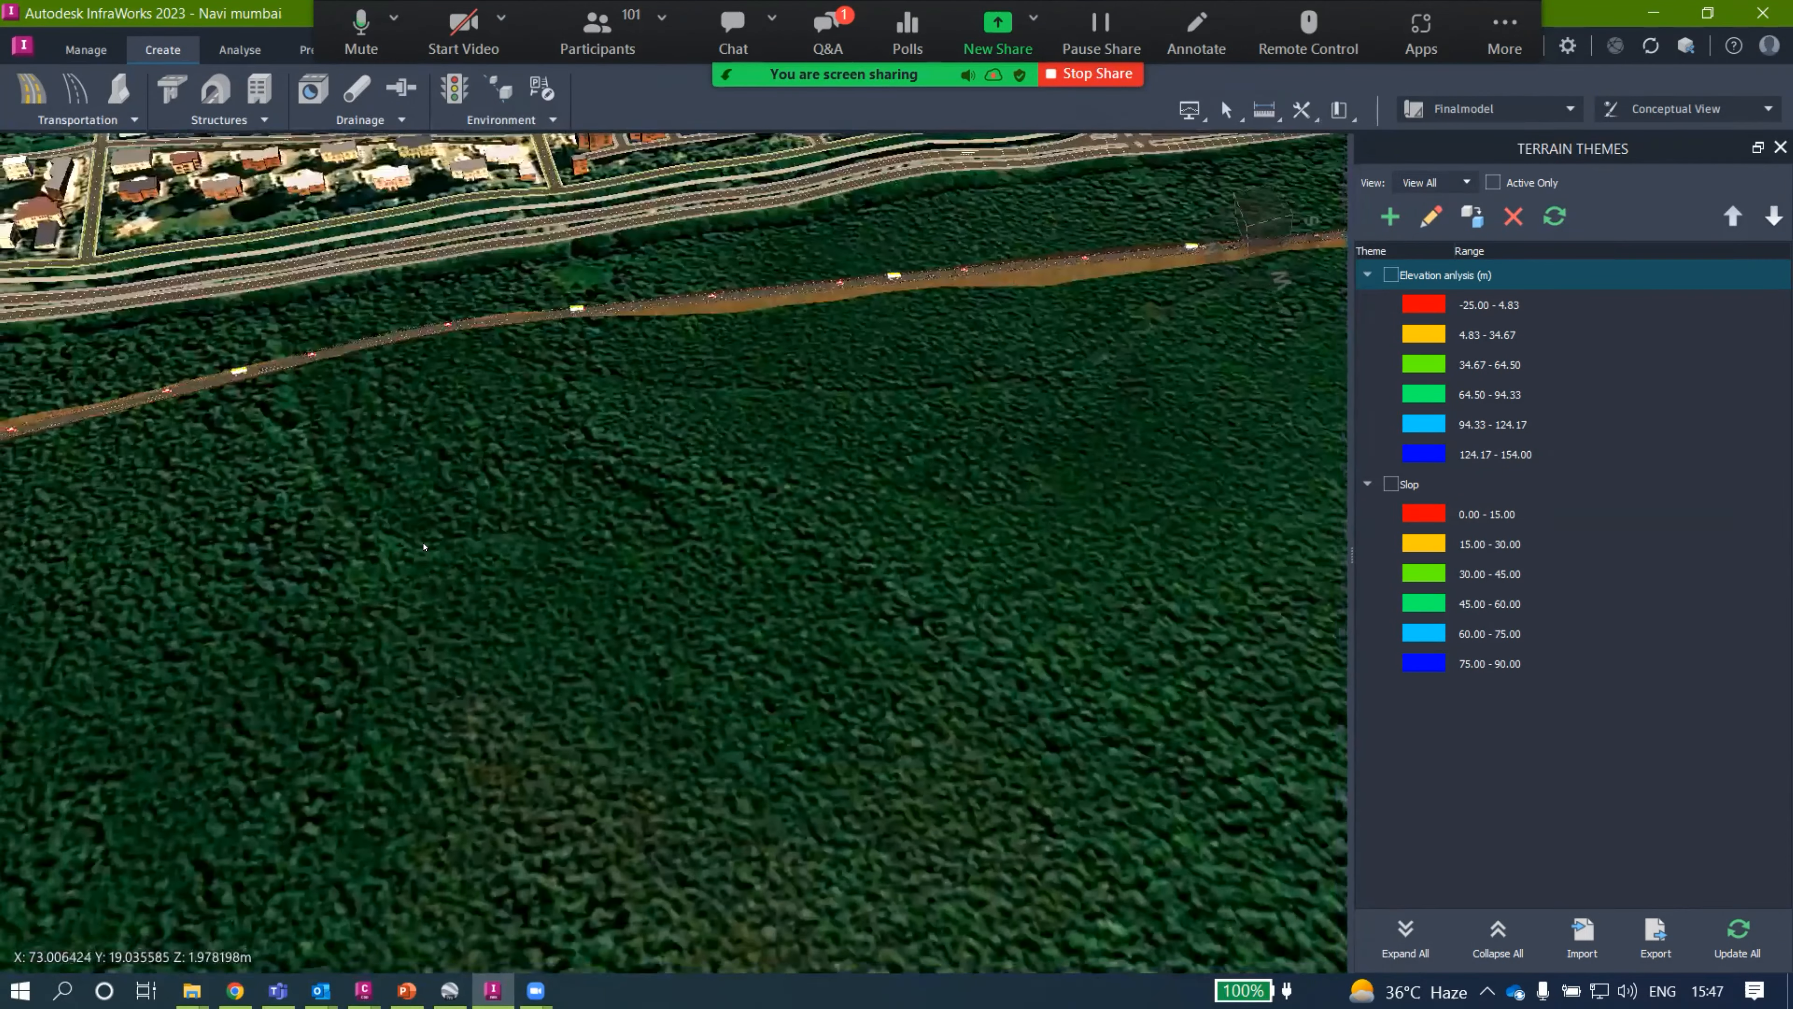
Open the coastal road's cross section view at a station on its curve and display it with surface layers and side slopes.
drag(797, 692, 796, 645)
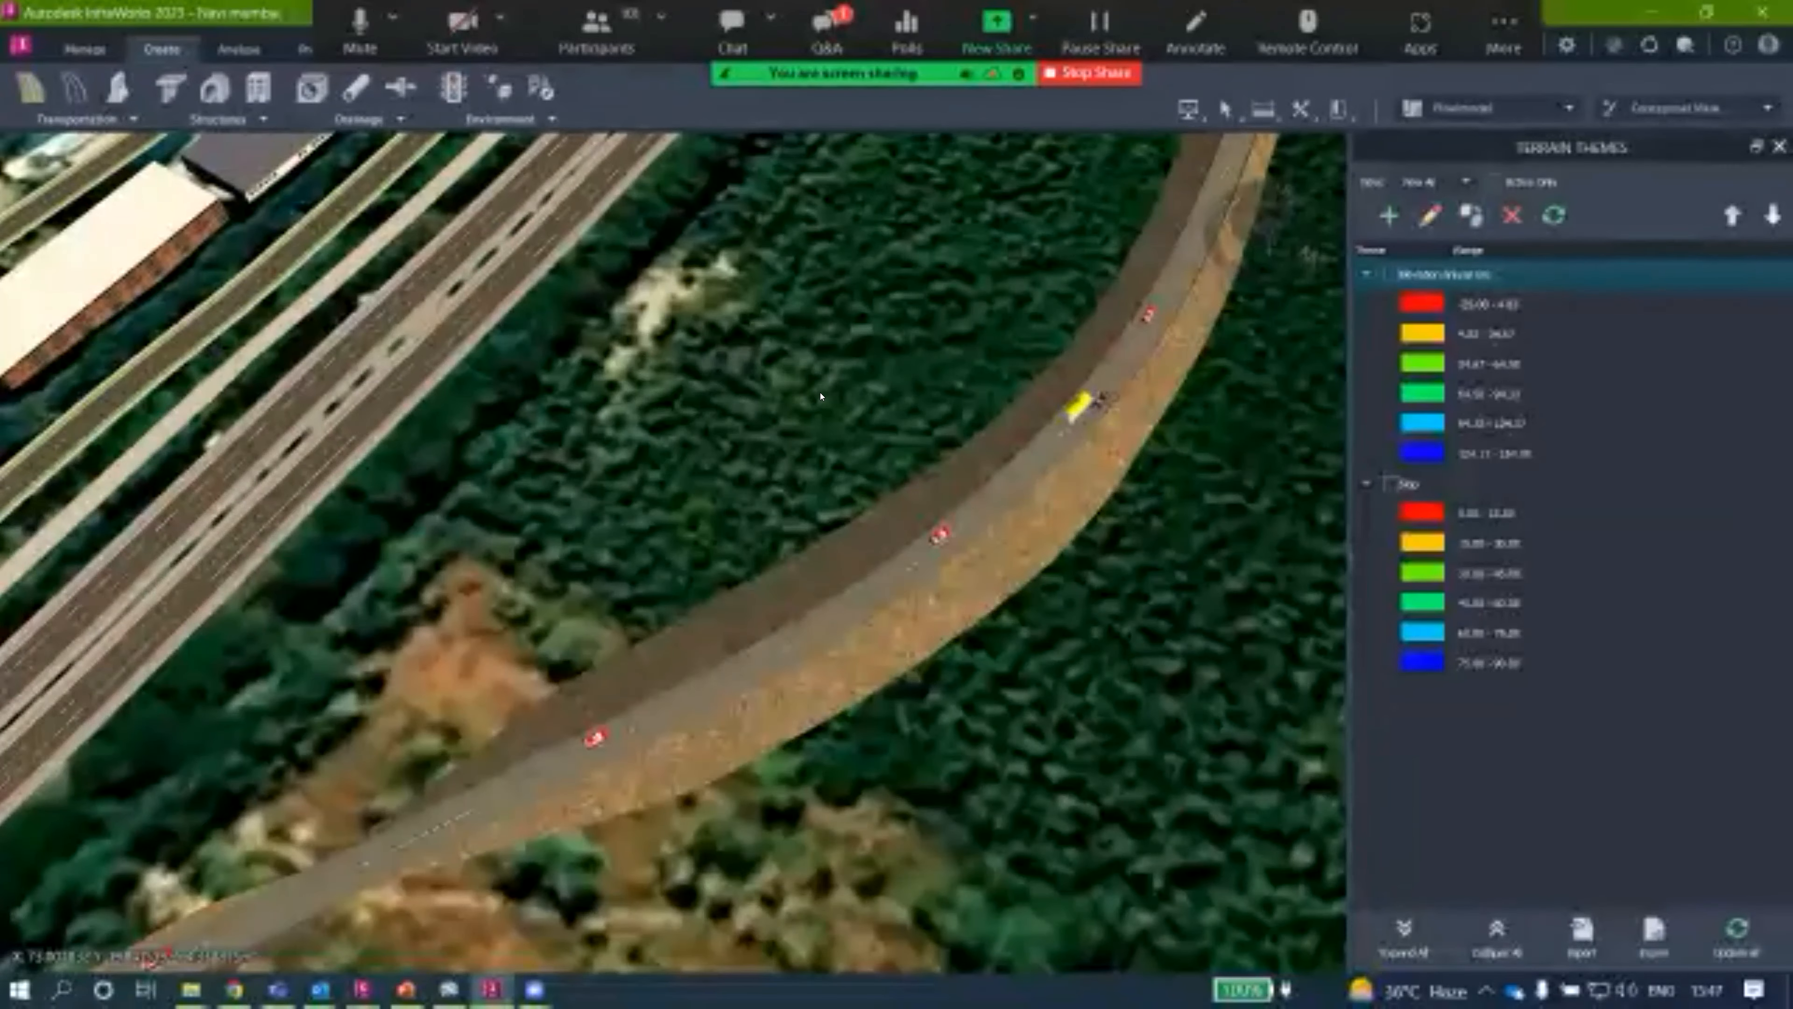
right_click(912, 512)
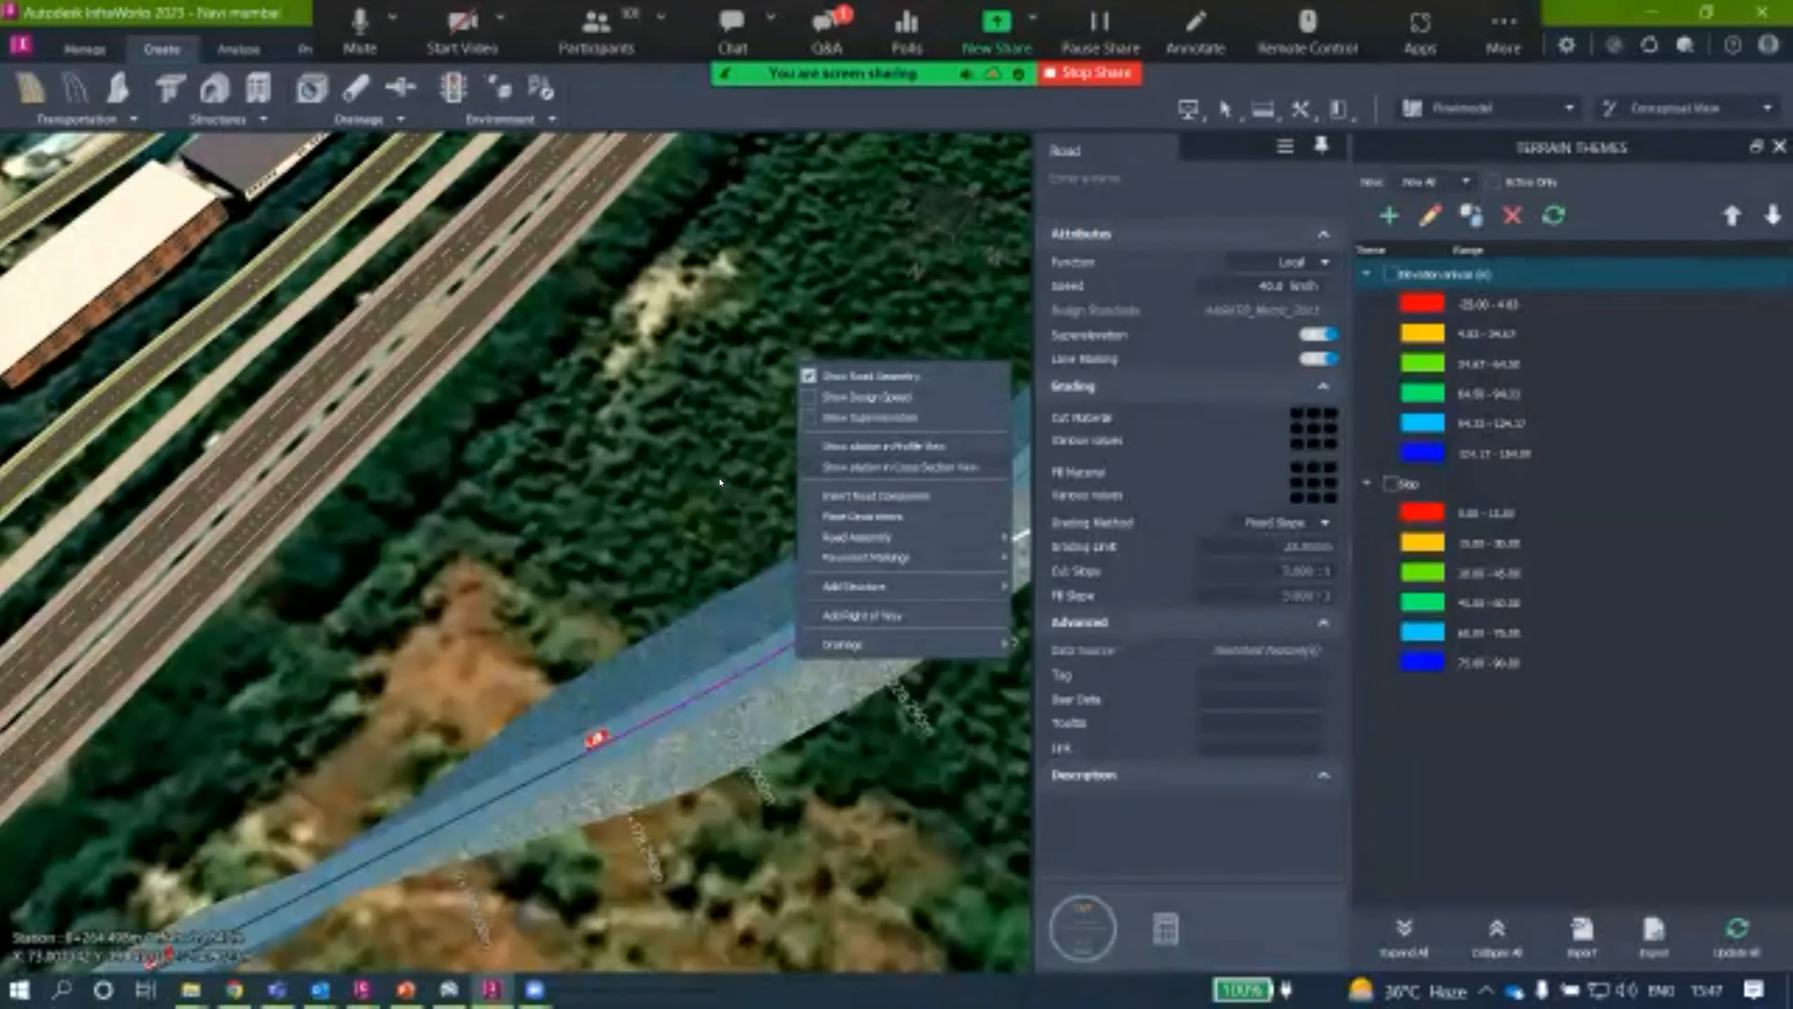
click(891, 467)
scroll(826, 235, down, 2)
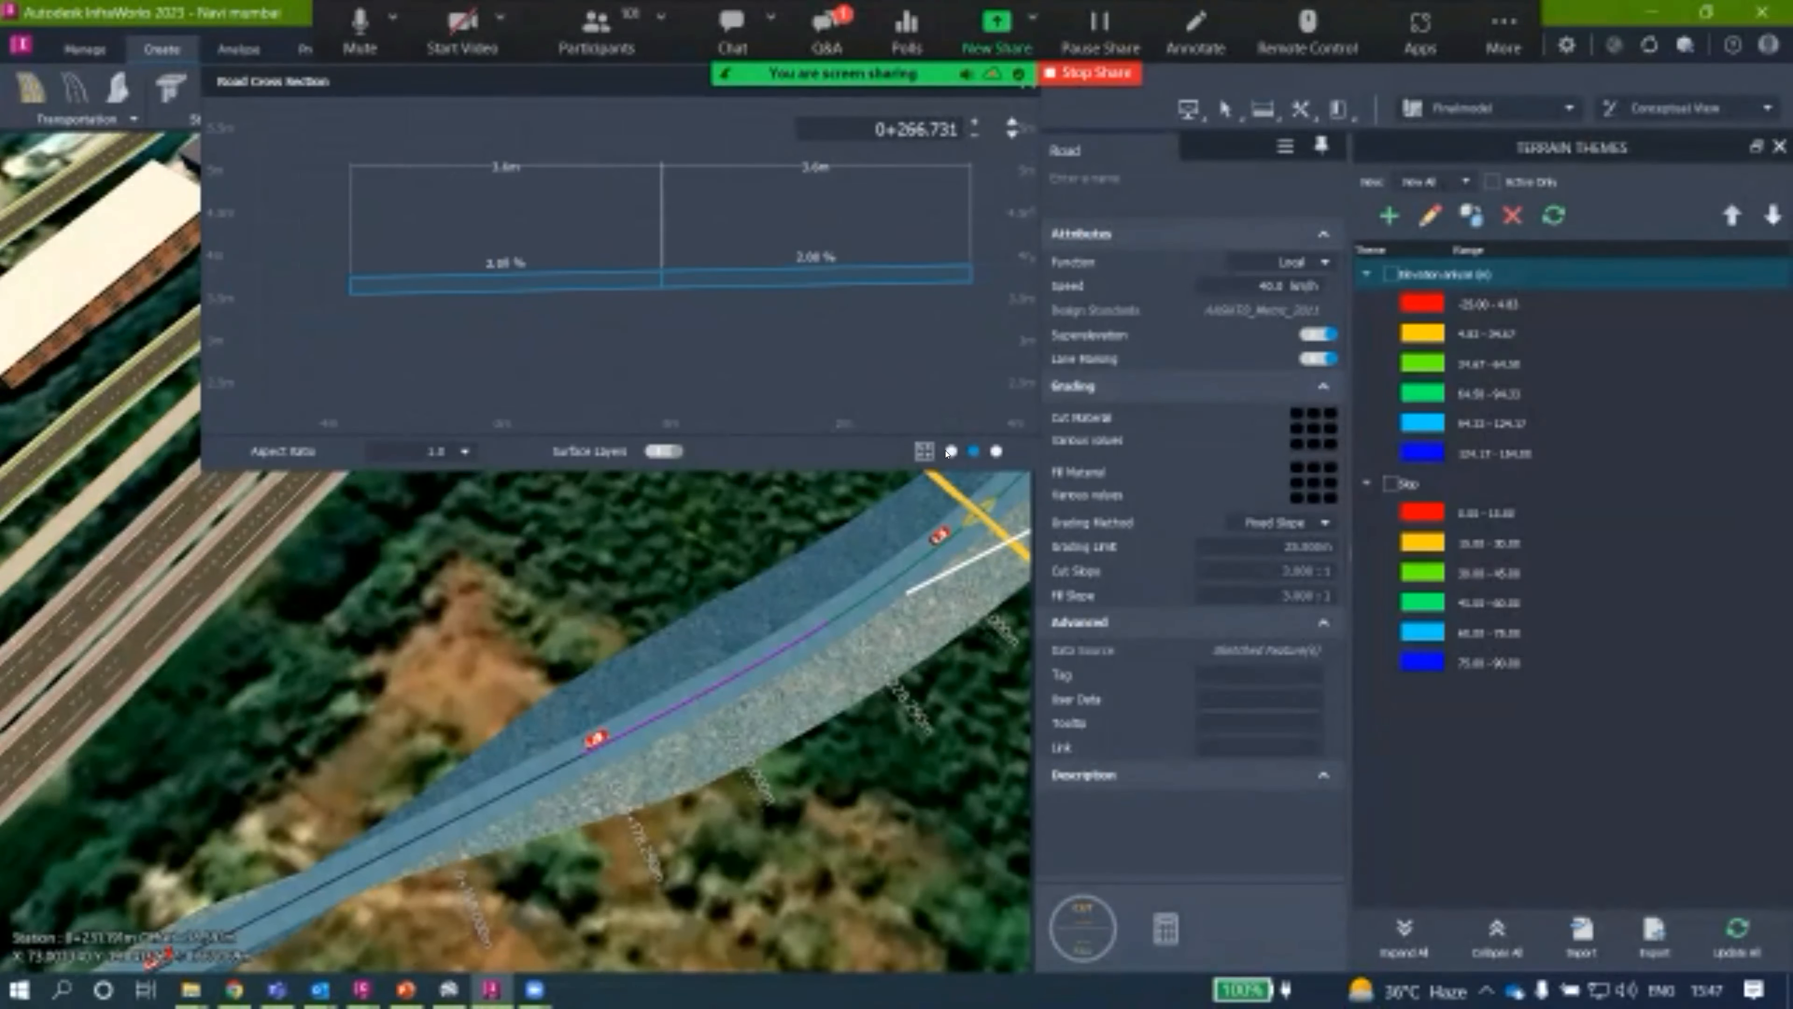
click(947, 452)
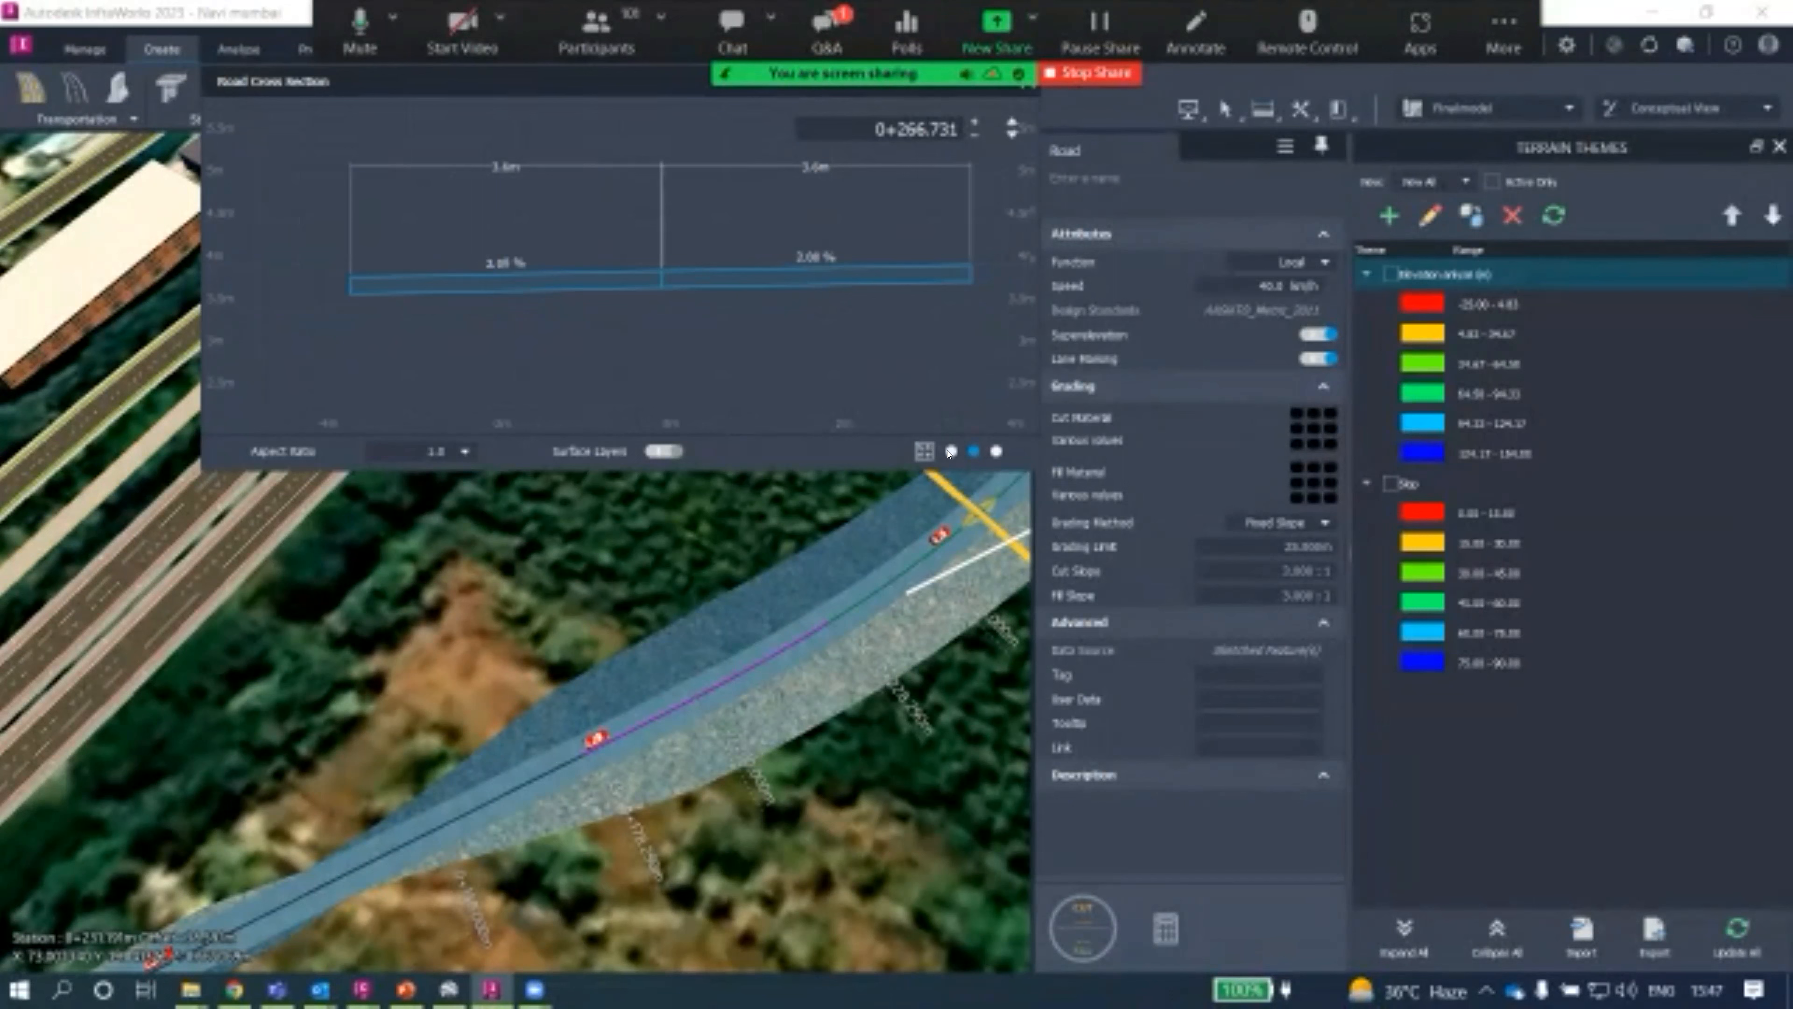
click(950, 453)
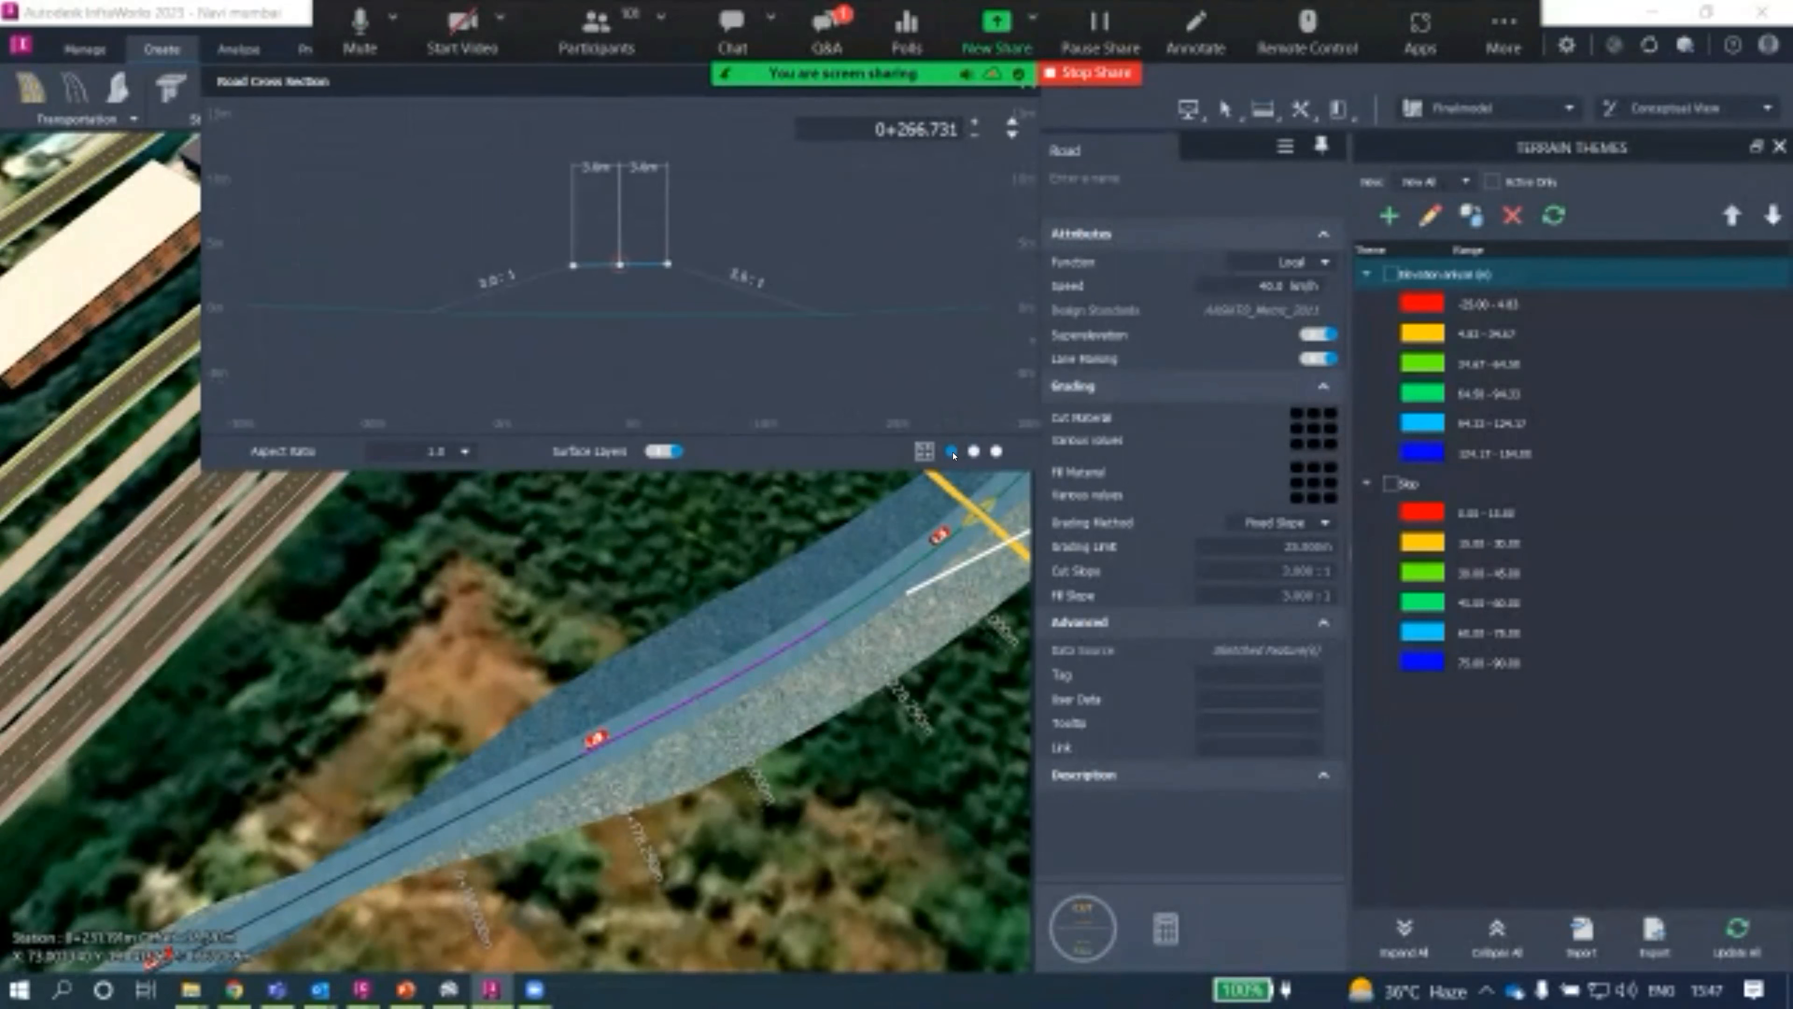
Step up and down through the road's stations to examine the embankment, lane widths and cross slopes in the cross section.
click(1008, 122)
click(1008, 123)
click(1008, 123)
click(1005, 123)
click(1006, 123)
click(1008, 124)
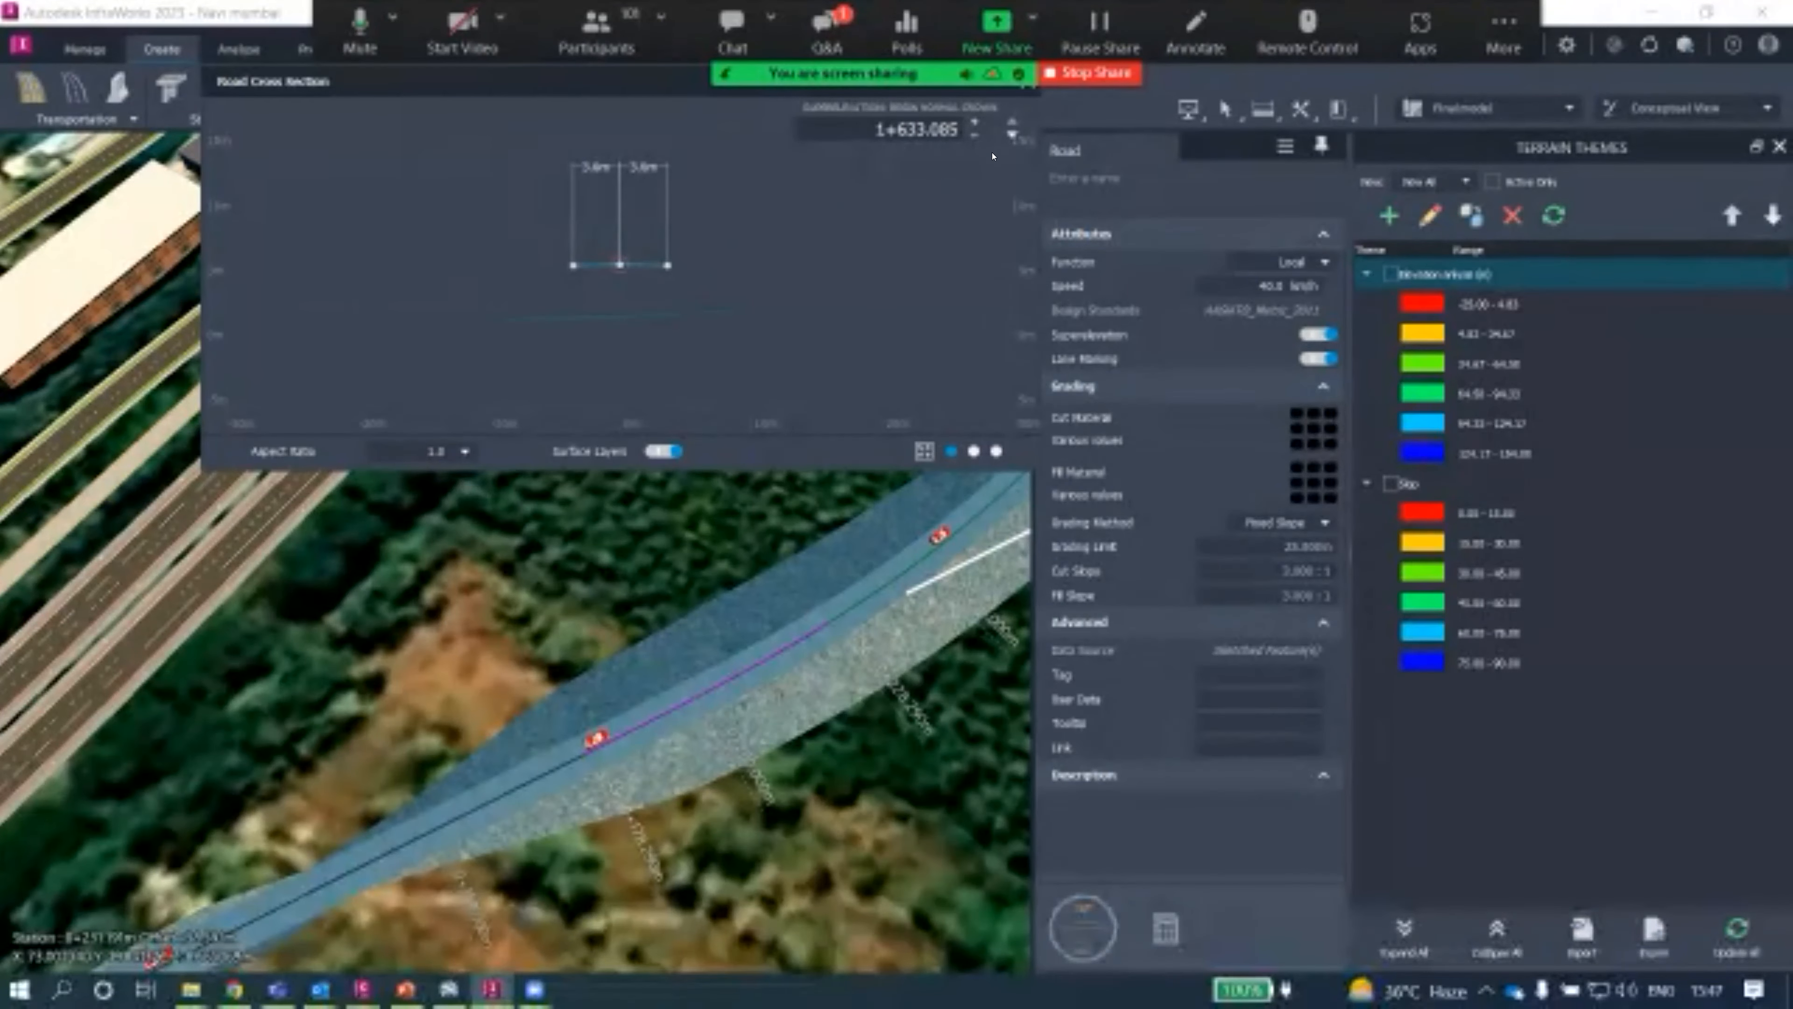
click(1013, 135)
click(1008, 132)
click(1007, 131)
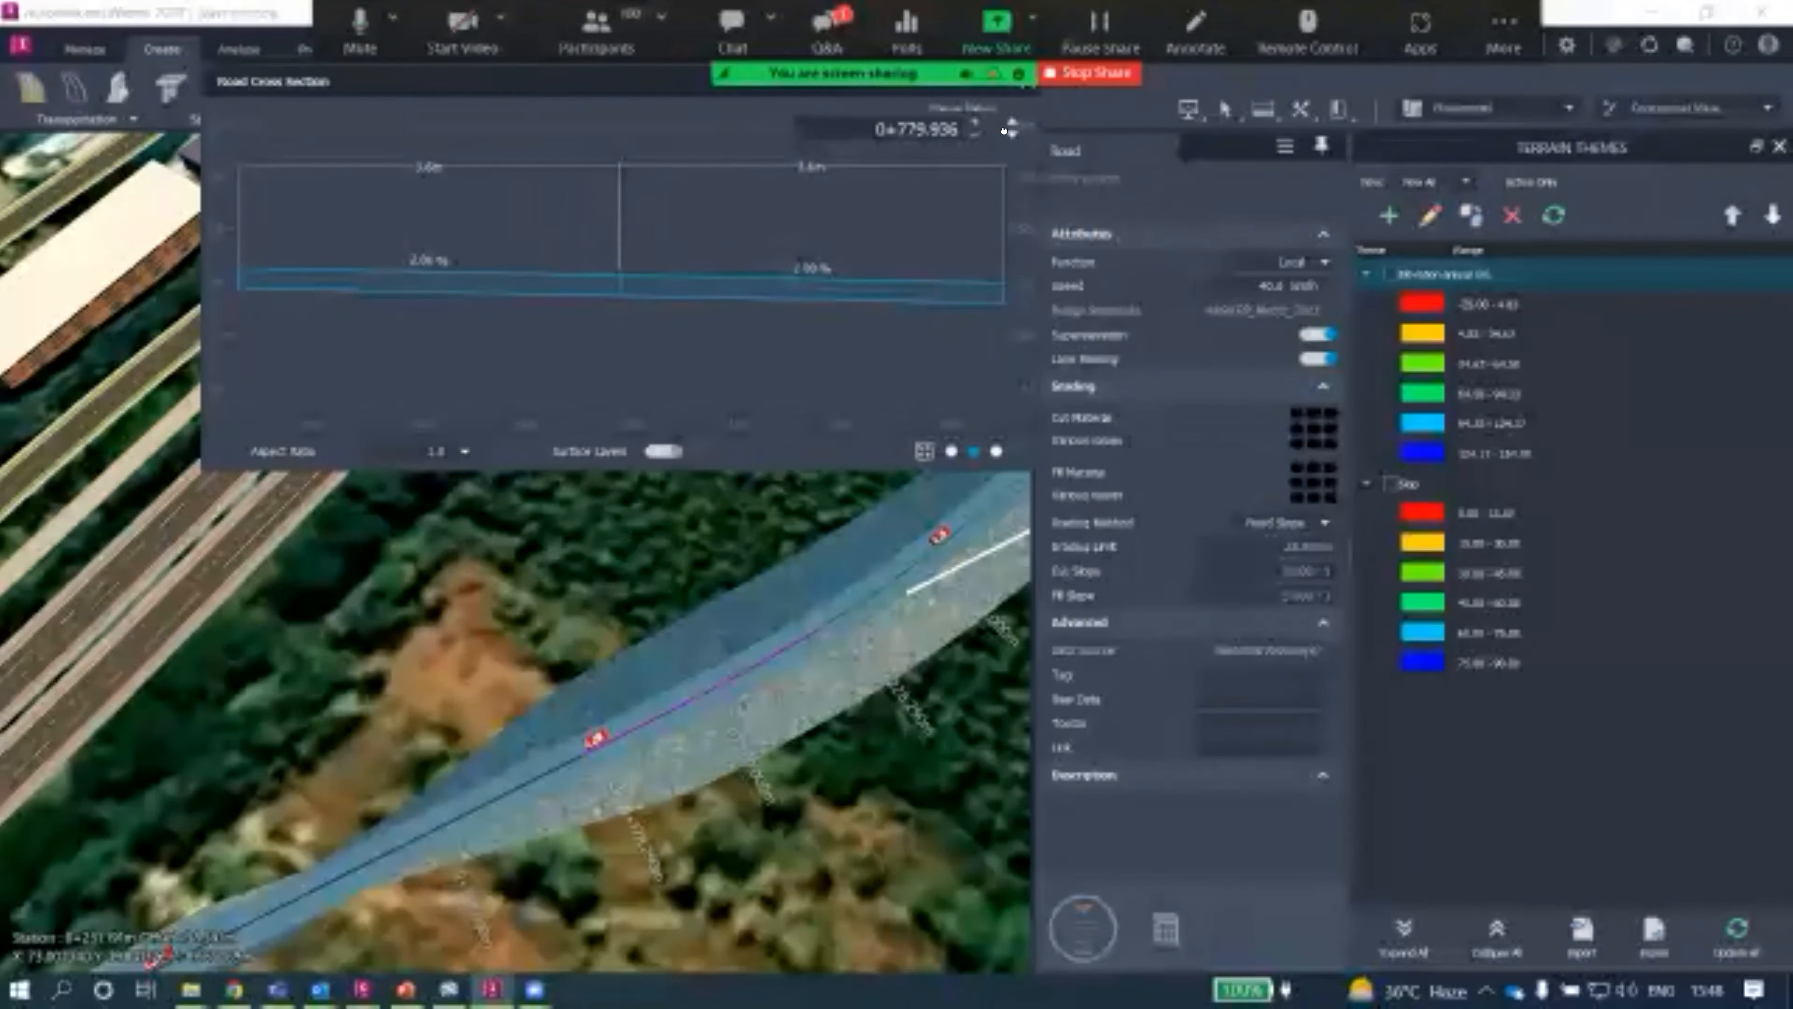
click(1008, 134)
click(1008, 134)
click(1008, 134)
Show the cut and fill areas in the road's cross section, examine them at successive stations, and close the cross section view.
click(995, 451)
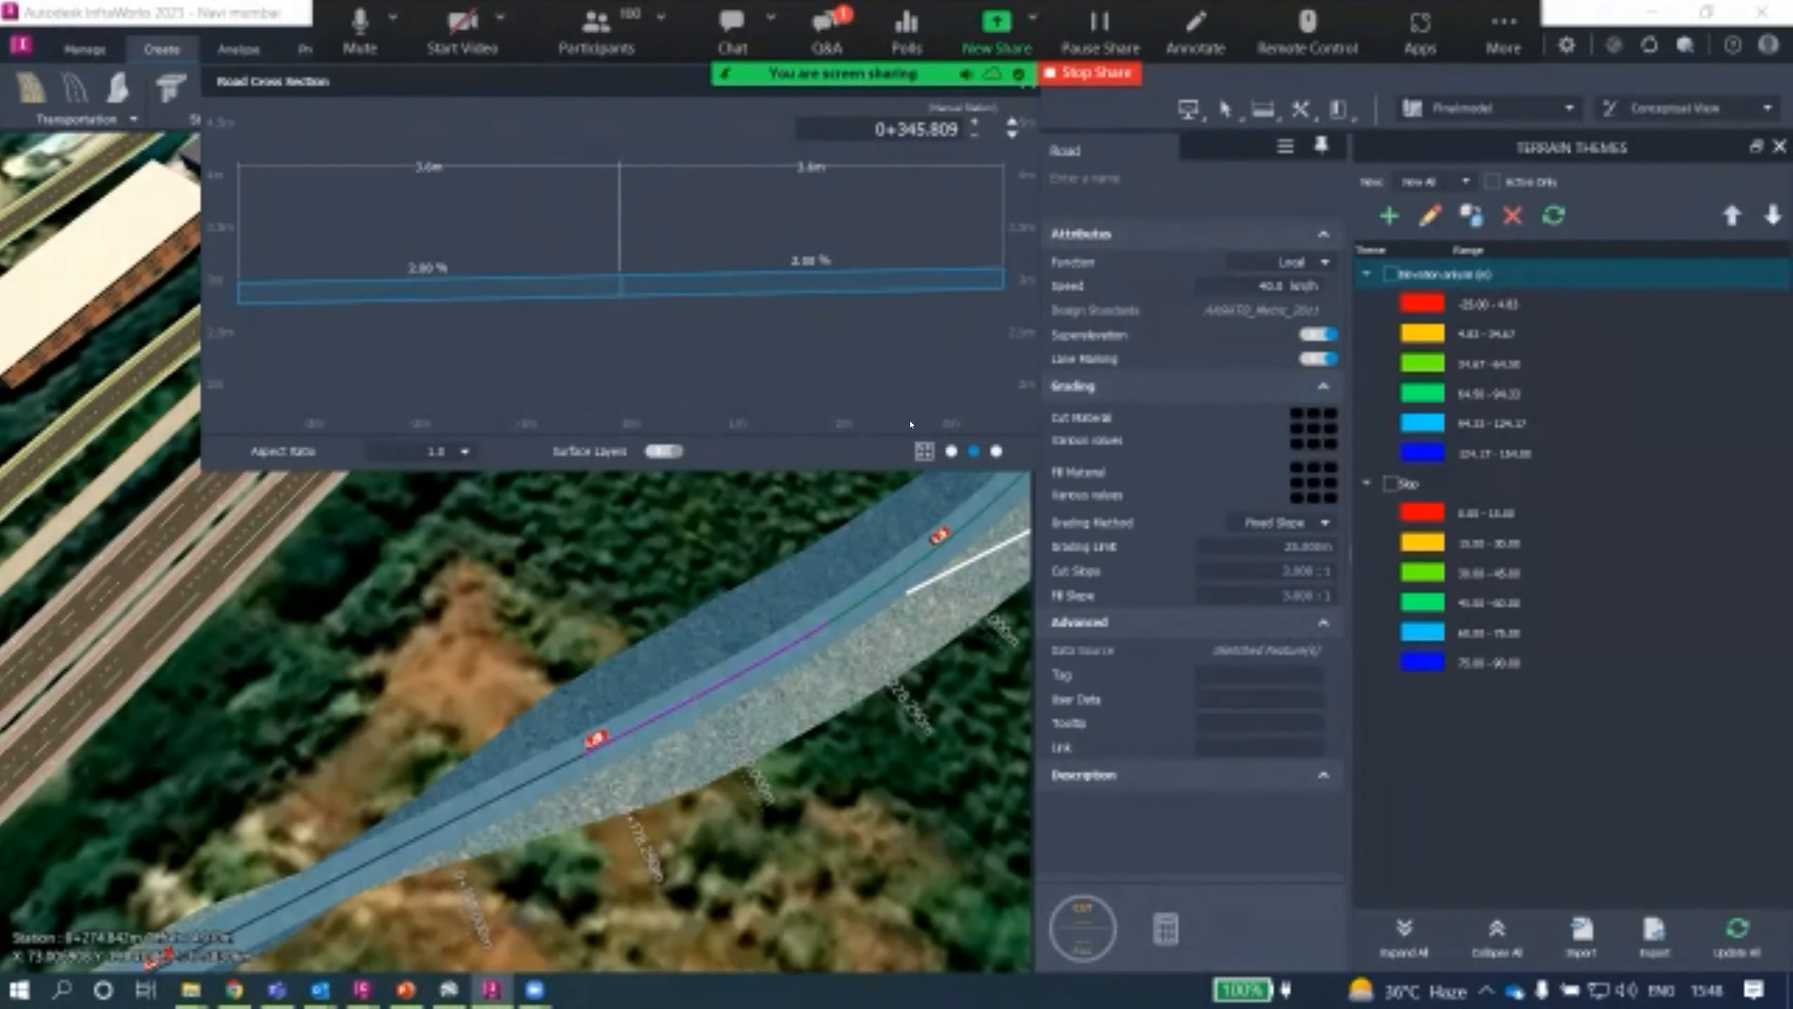
click(1012, 122)
click(1012, 121)
click(1012, 121)
click(1013, 122)
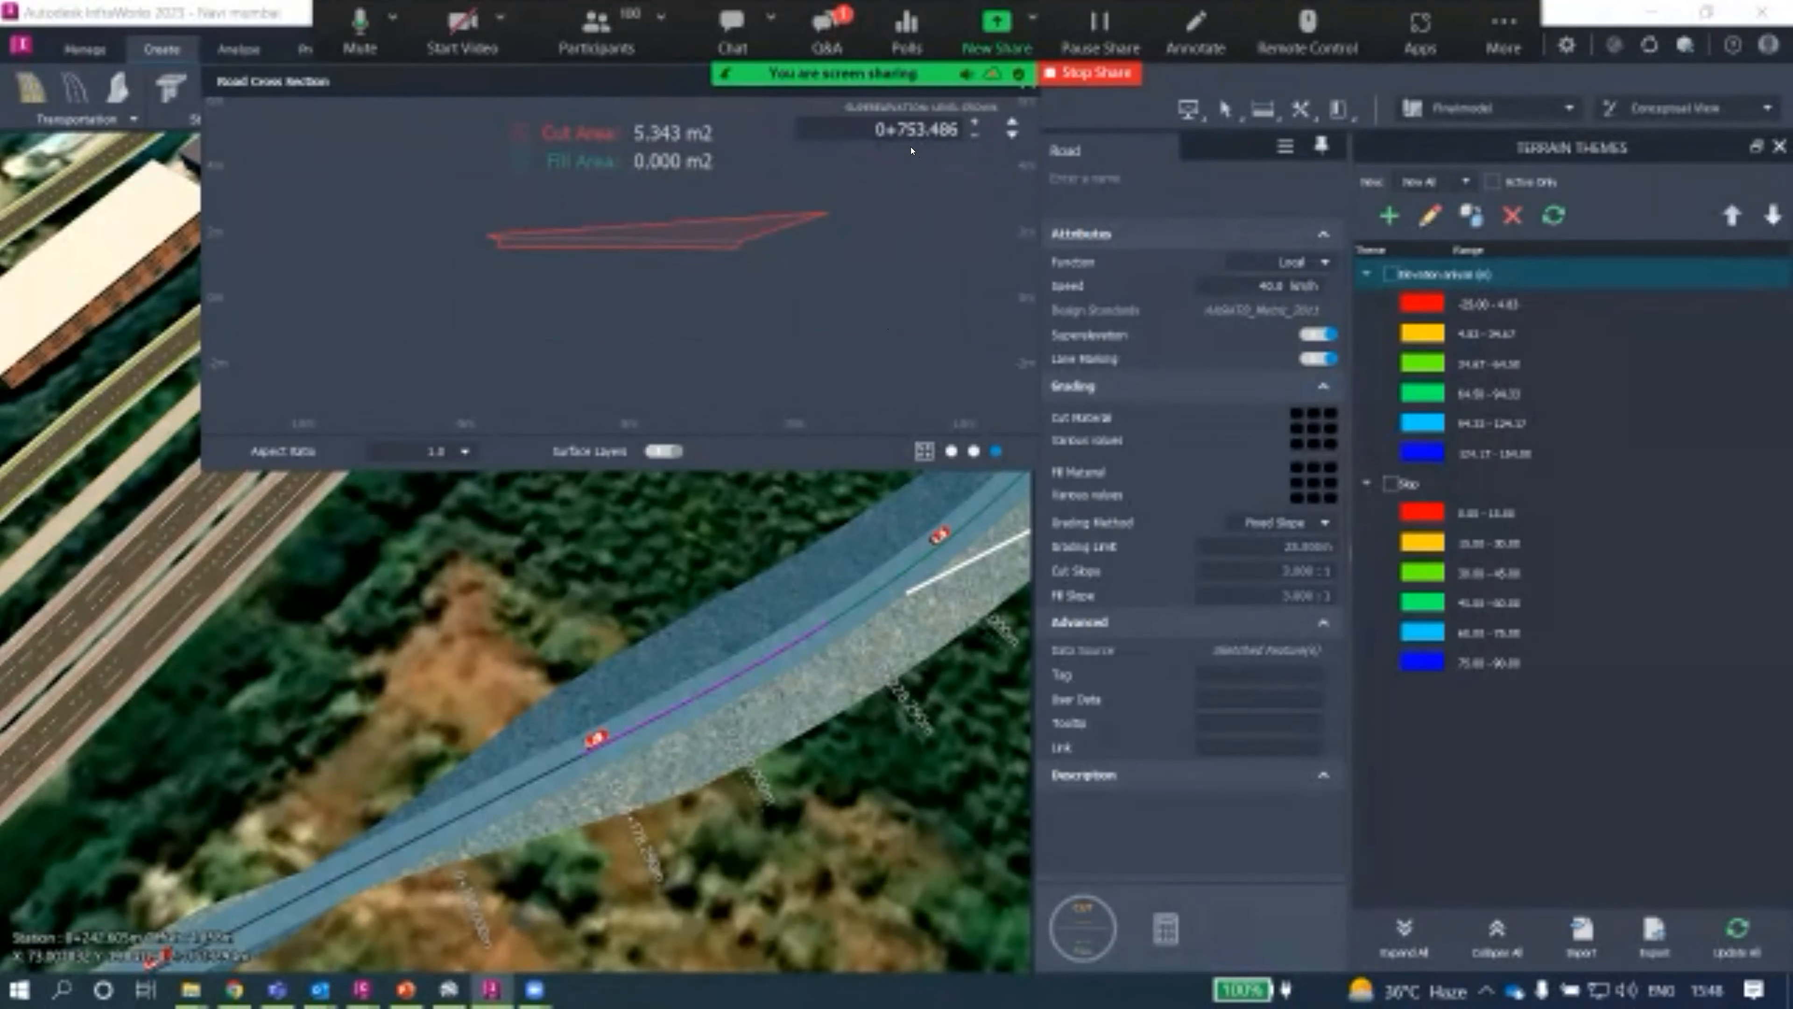
click(1011, 123)
click(1013, 123)
click(1013, 123)
click(1013, 122)
click(1013, 123)
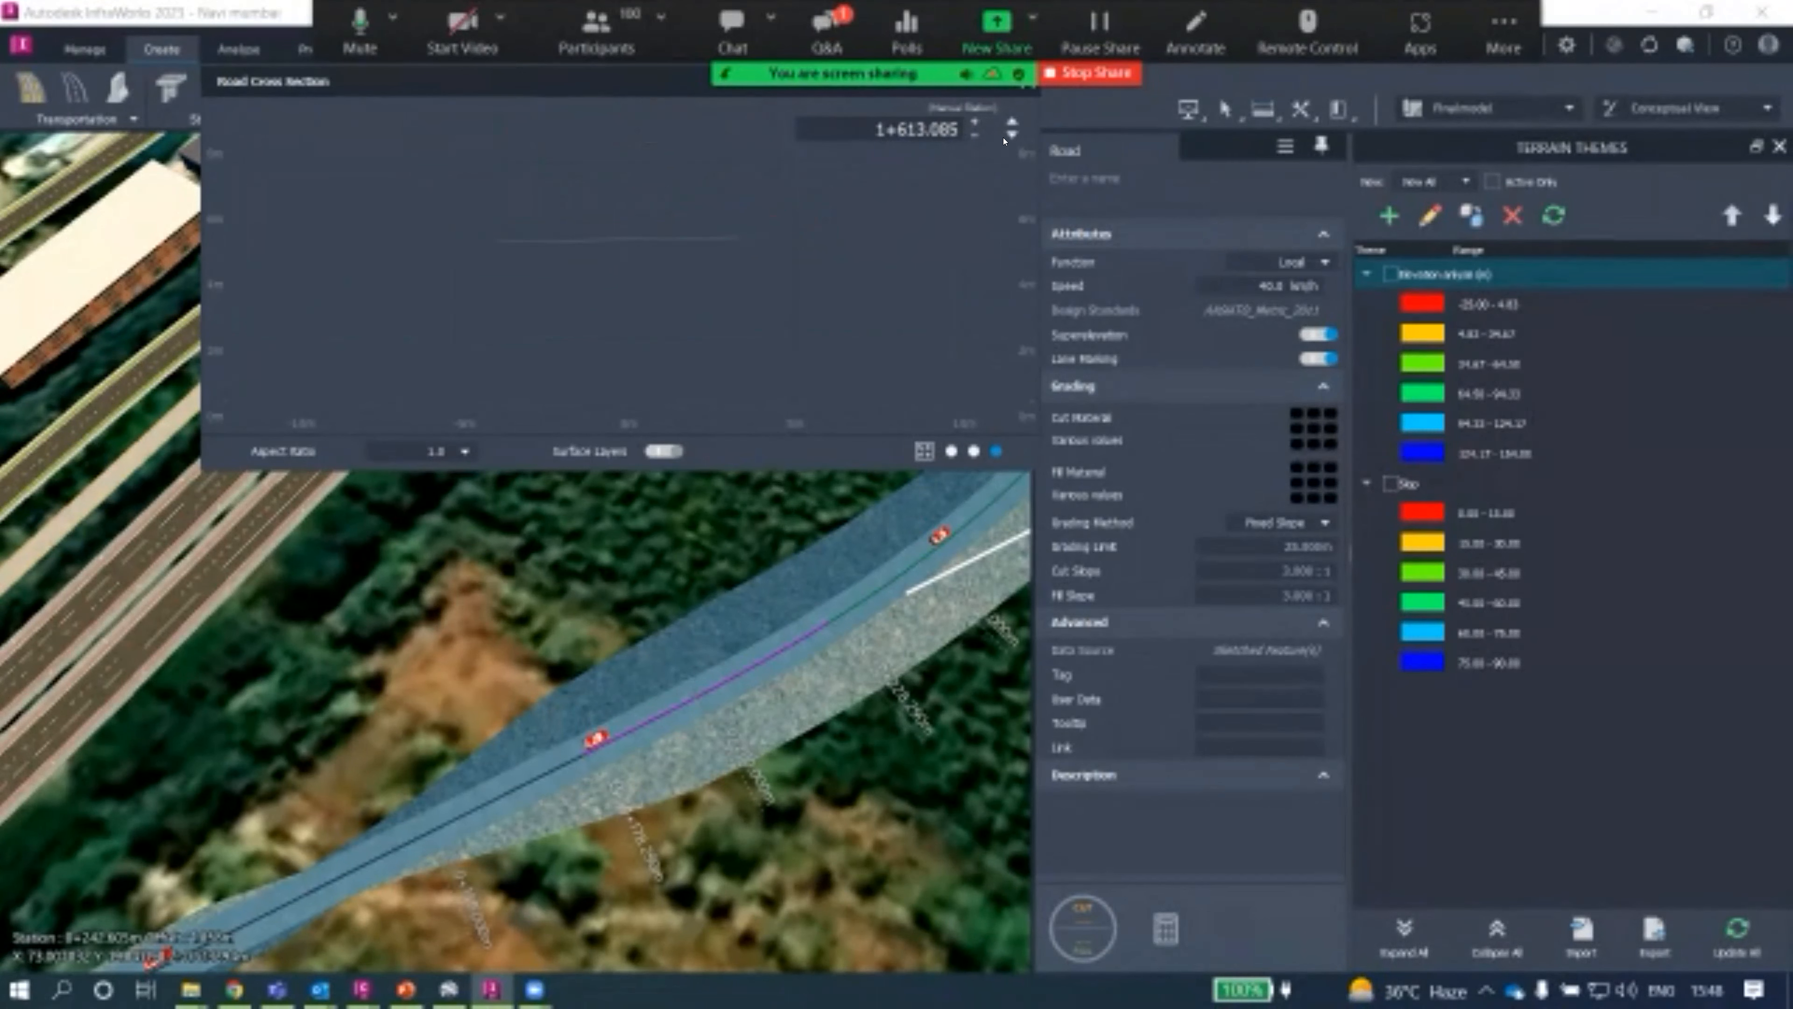
click(1011, 134)
click(1011, 134)
click(1011, 134)
click(1011, 134)
click(1010, 124)
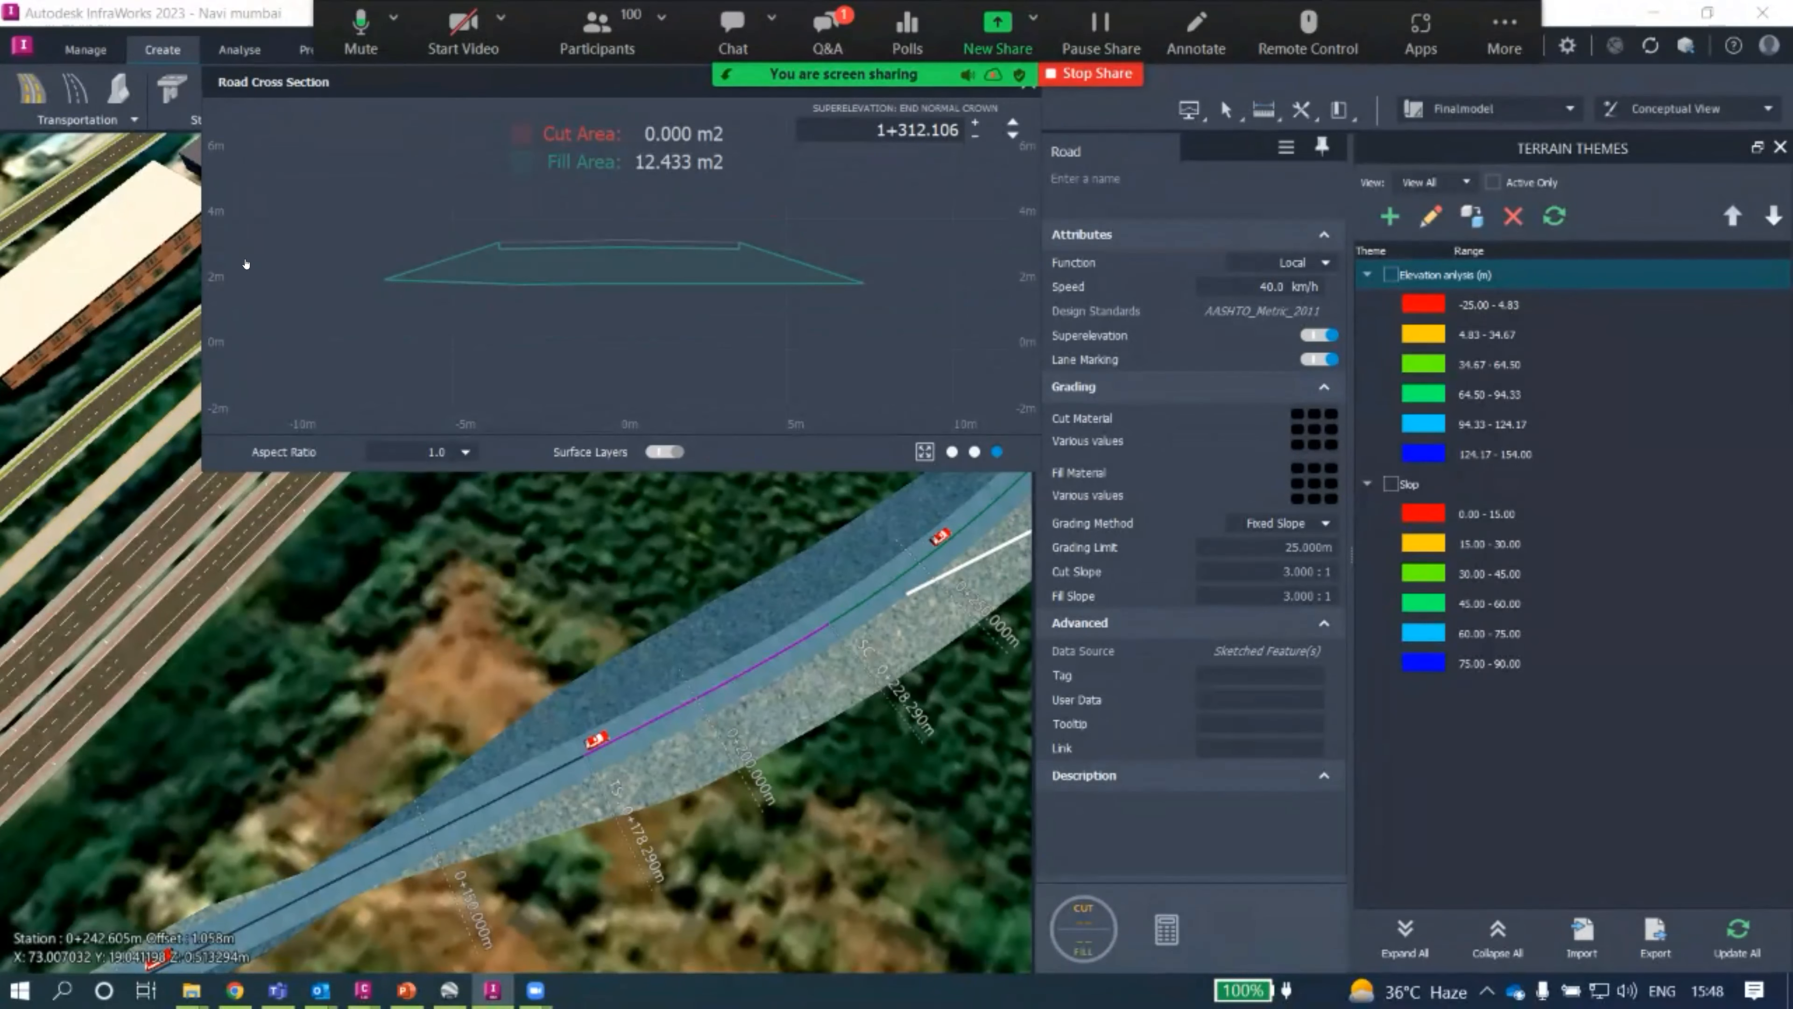
drag(981, 90, 931, 275)
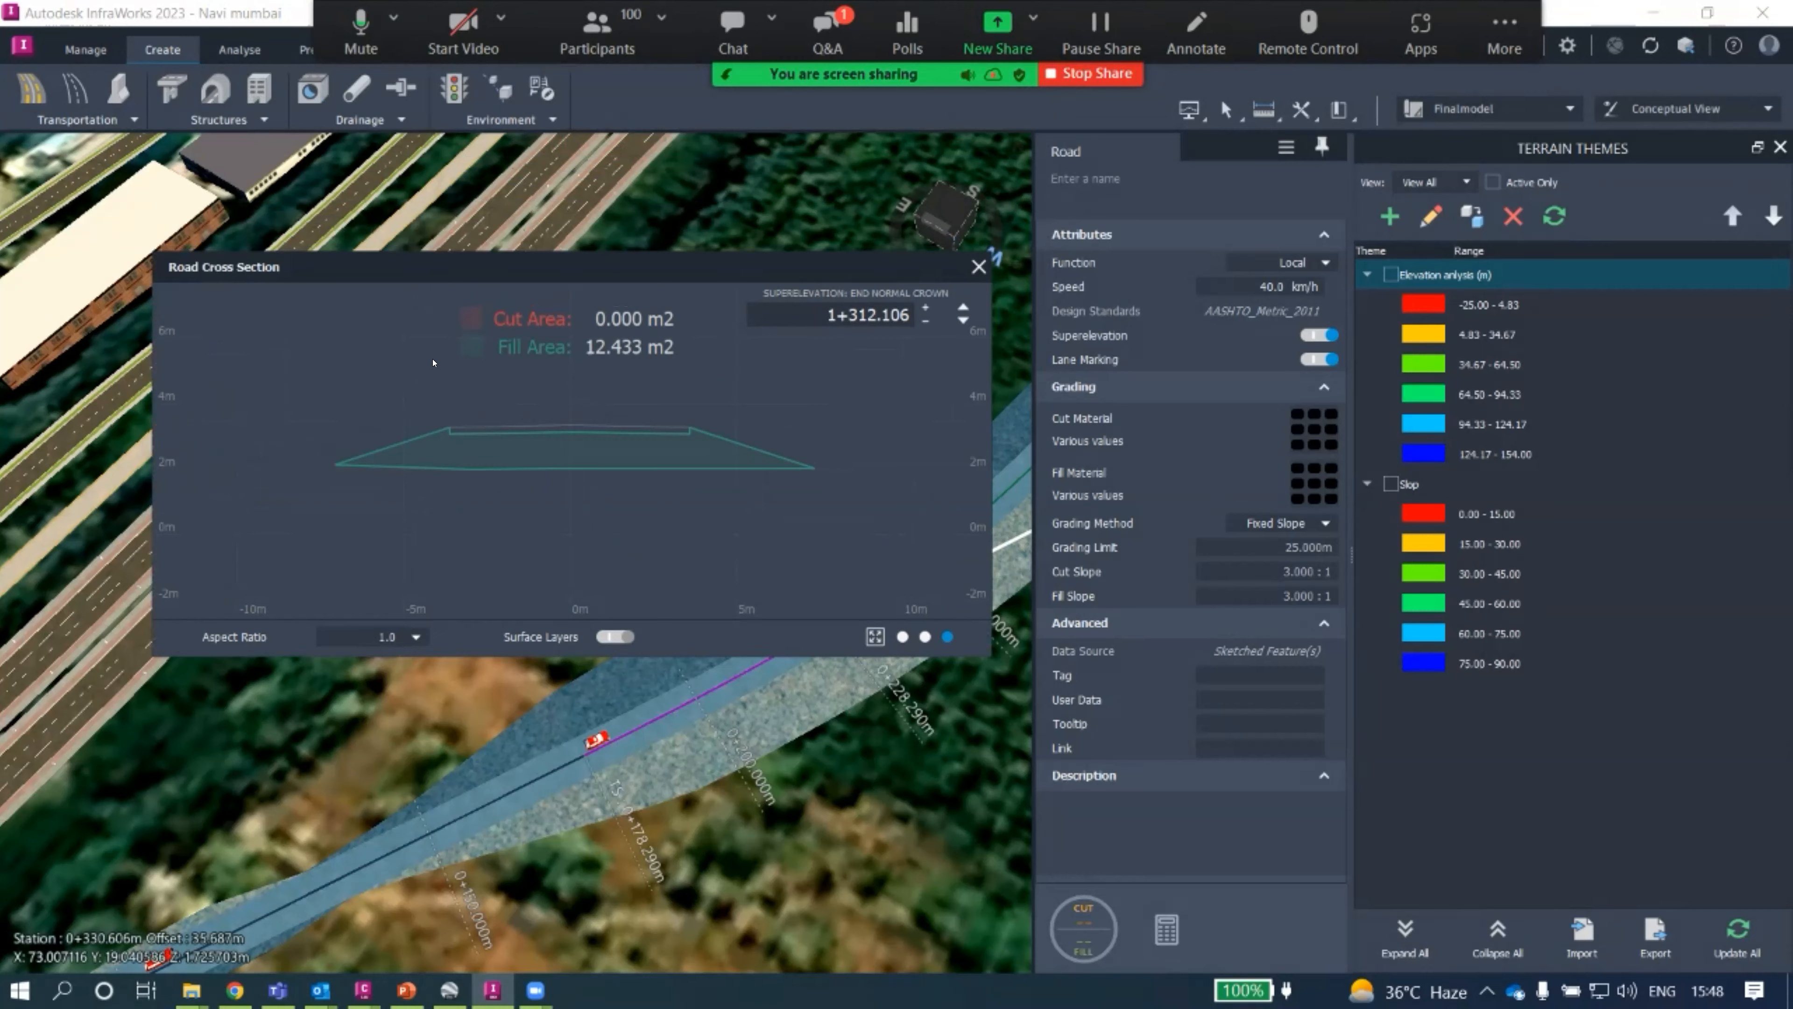
key(Escape)
Select the coastal road and calculate its cut, fill and net earthwork quantities.
scroll(470, 414, down, 2)
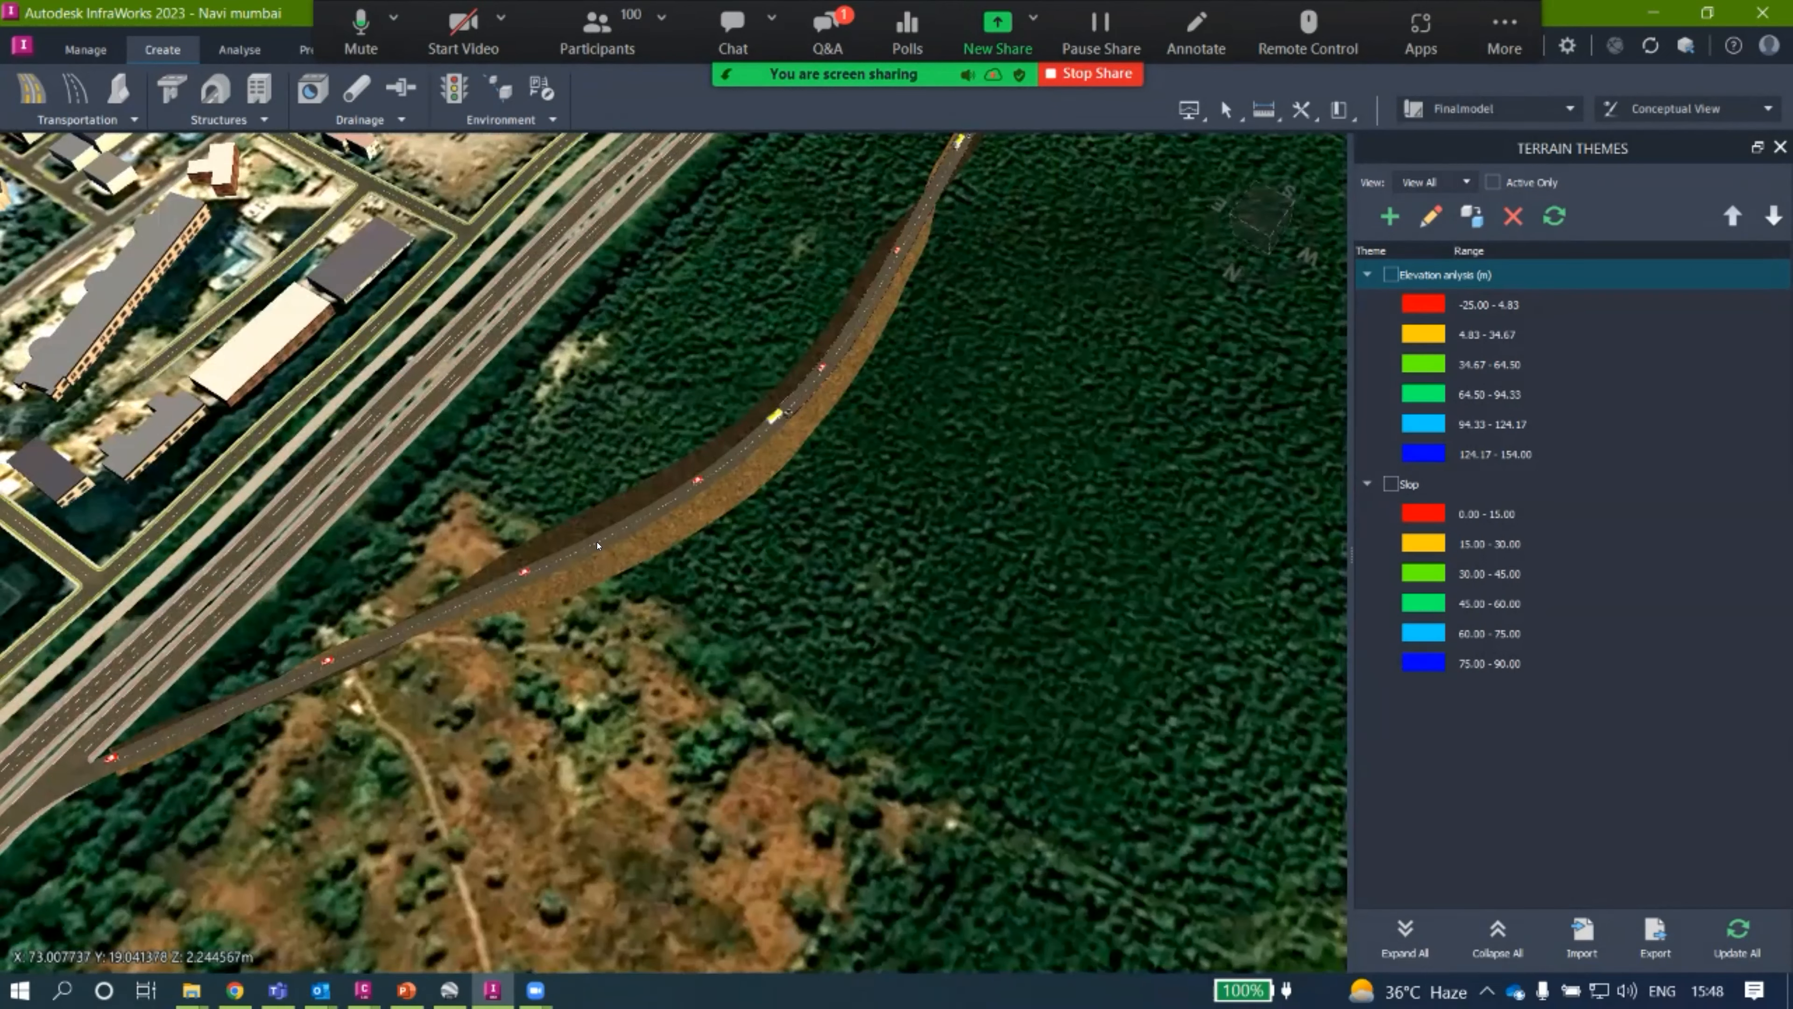
drag(642, 593, 643, 525)
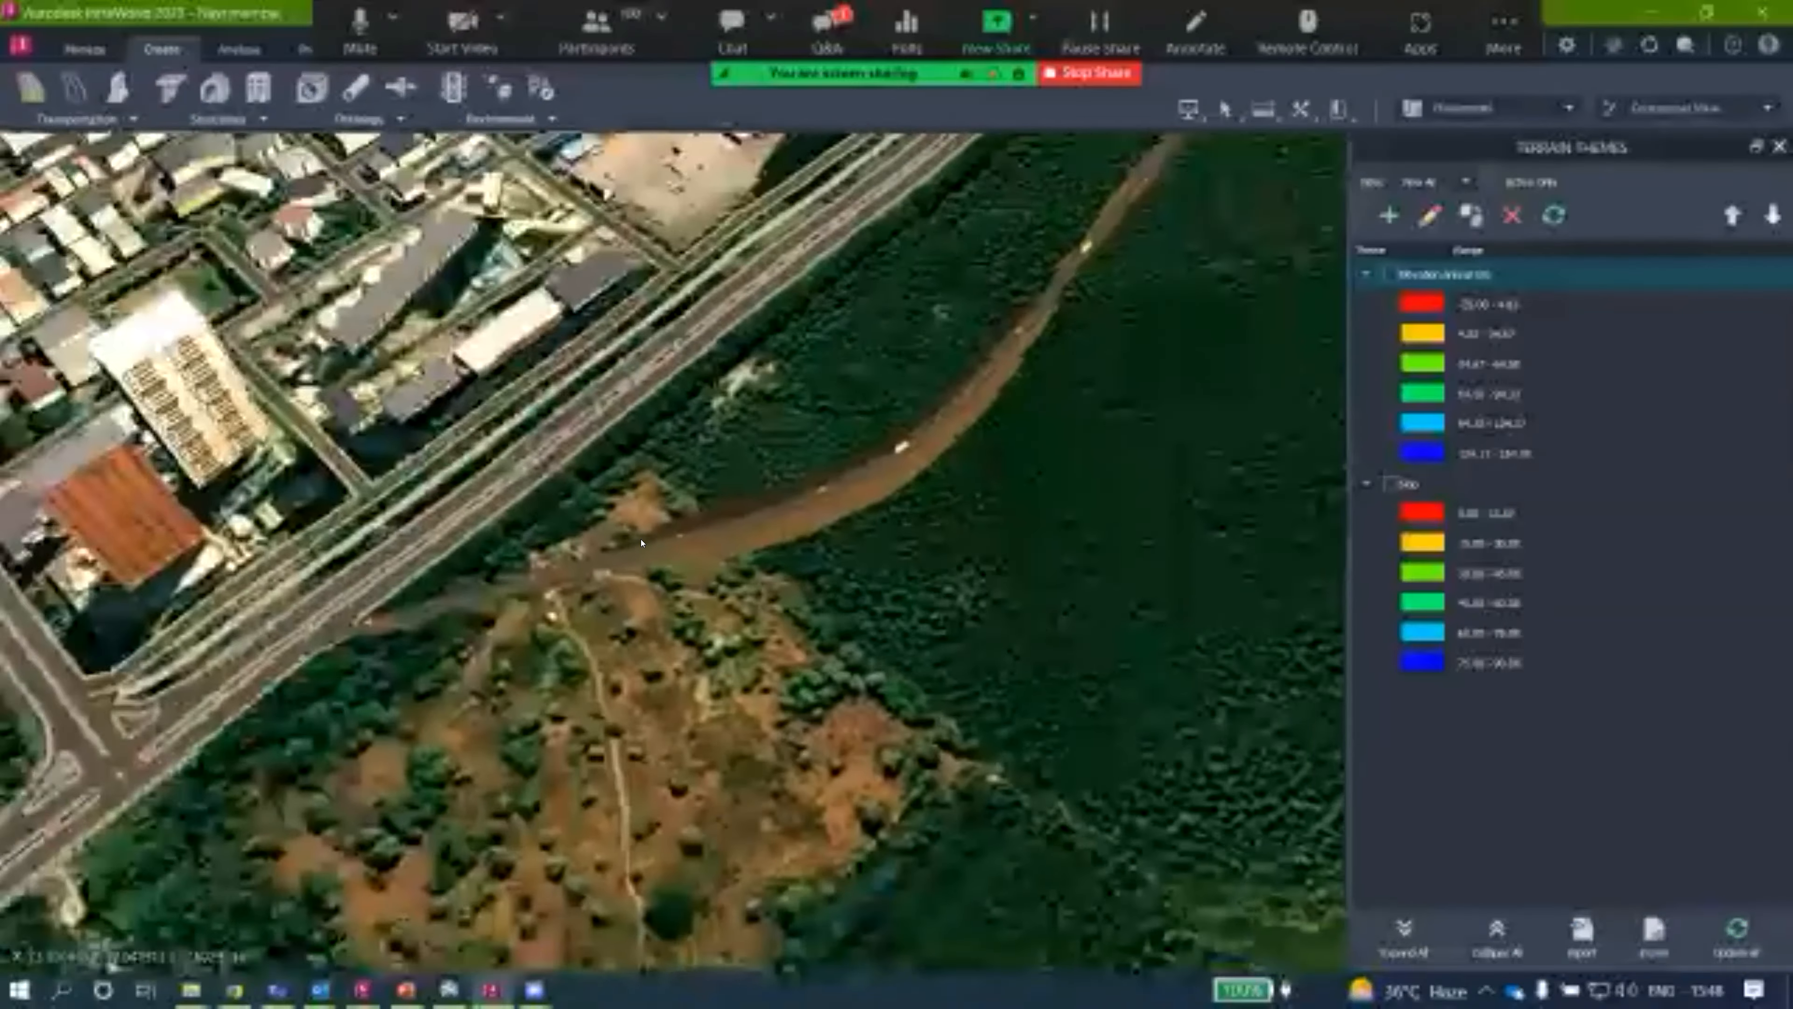
scroll(643, 525, up, 2)
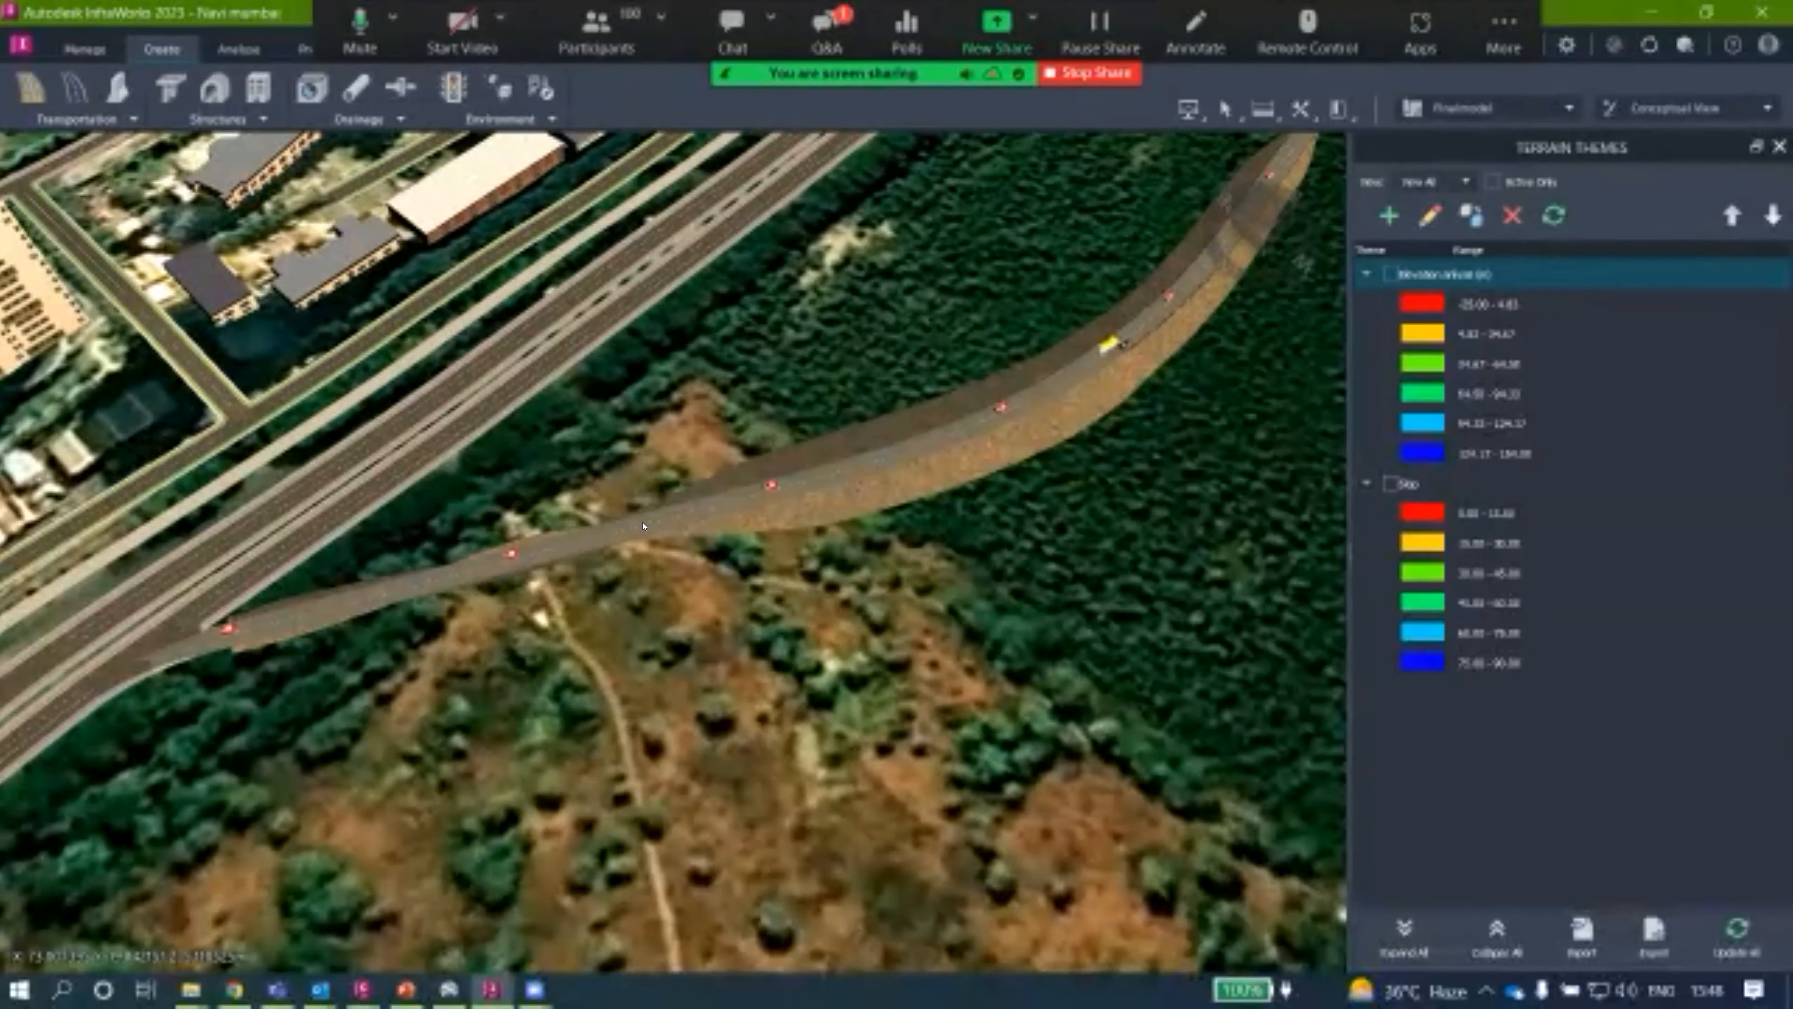
click(643, 515)
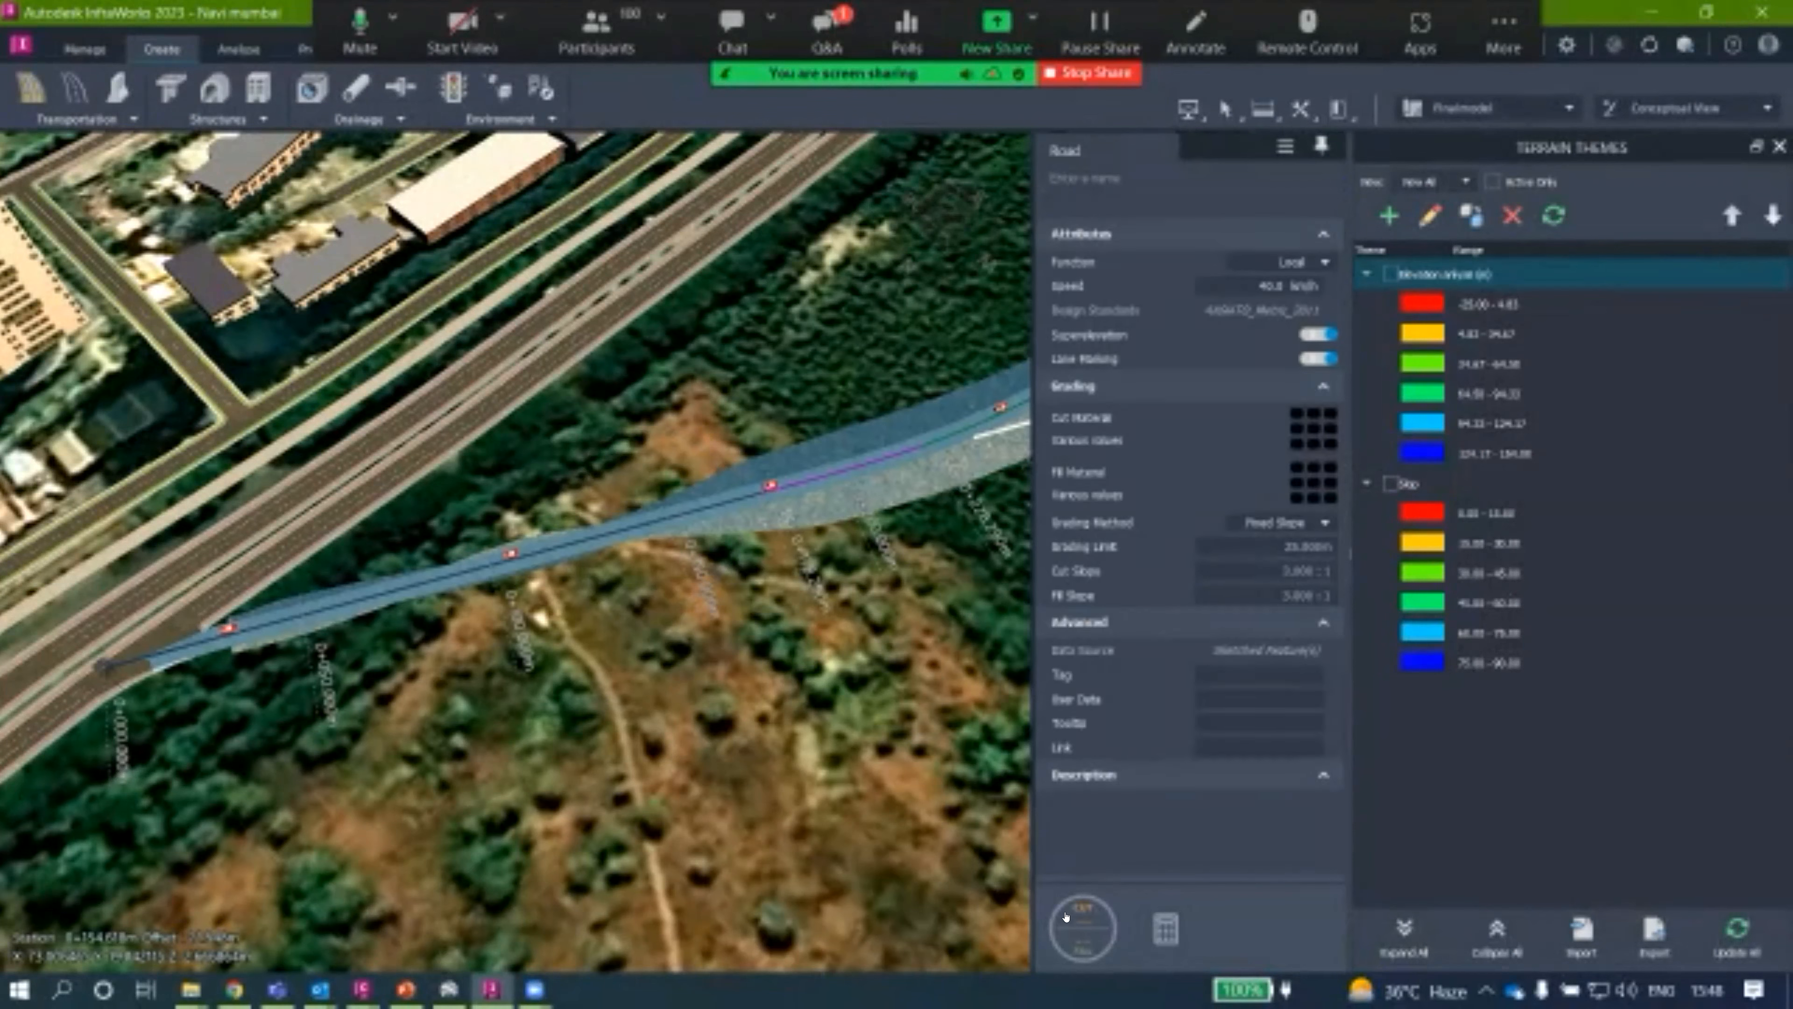
middle_drag(669, 631, 407, 614)
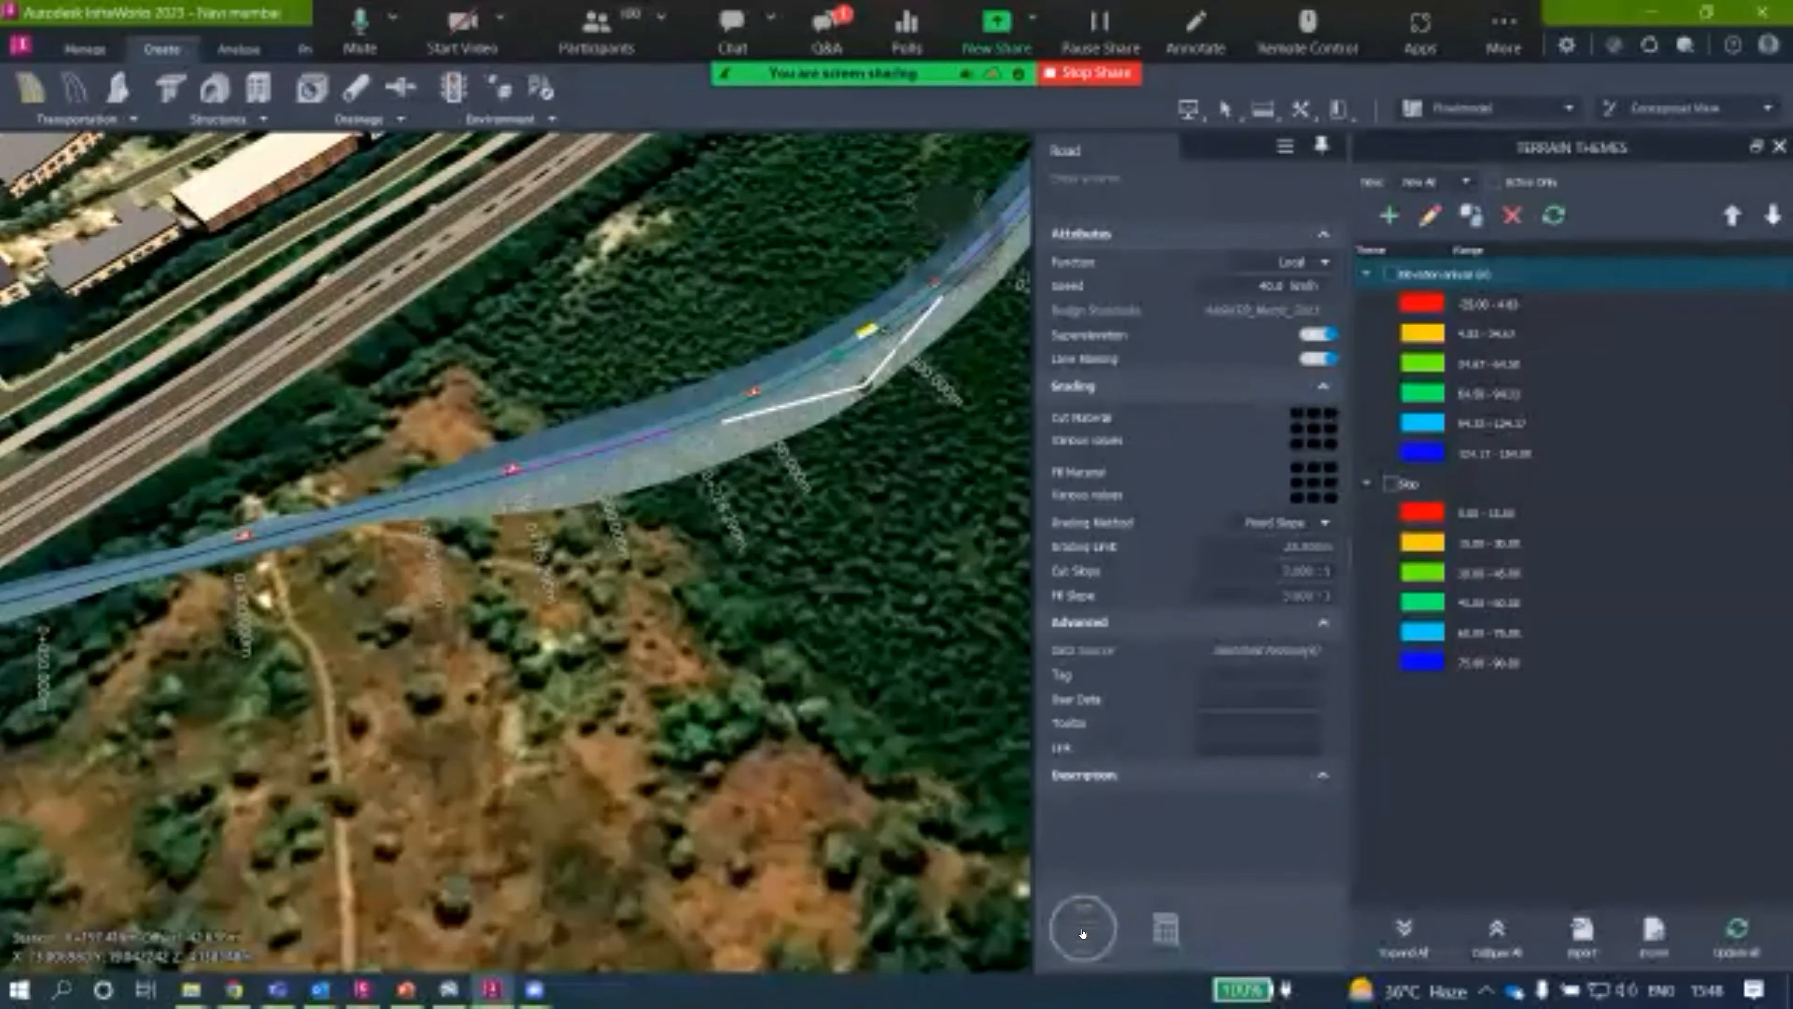
click(1093, 948)
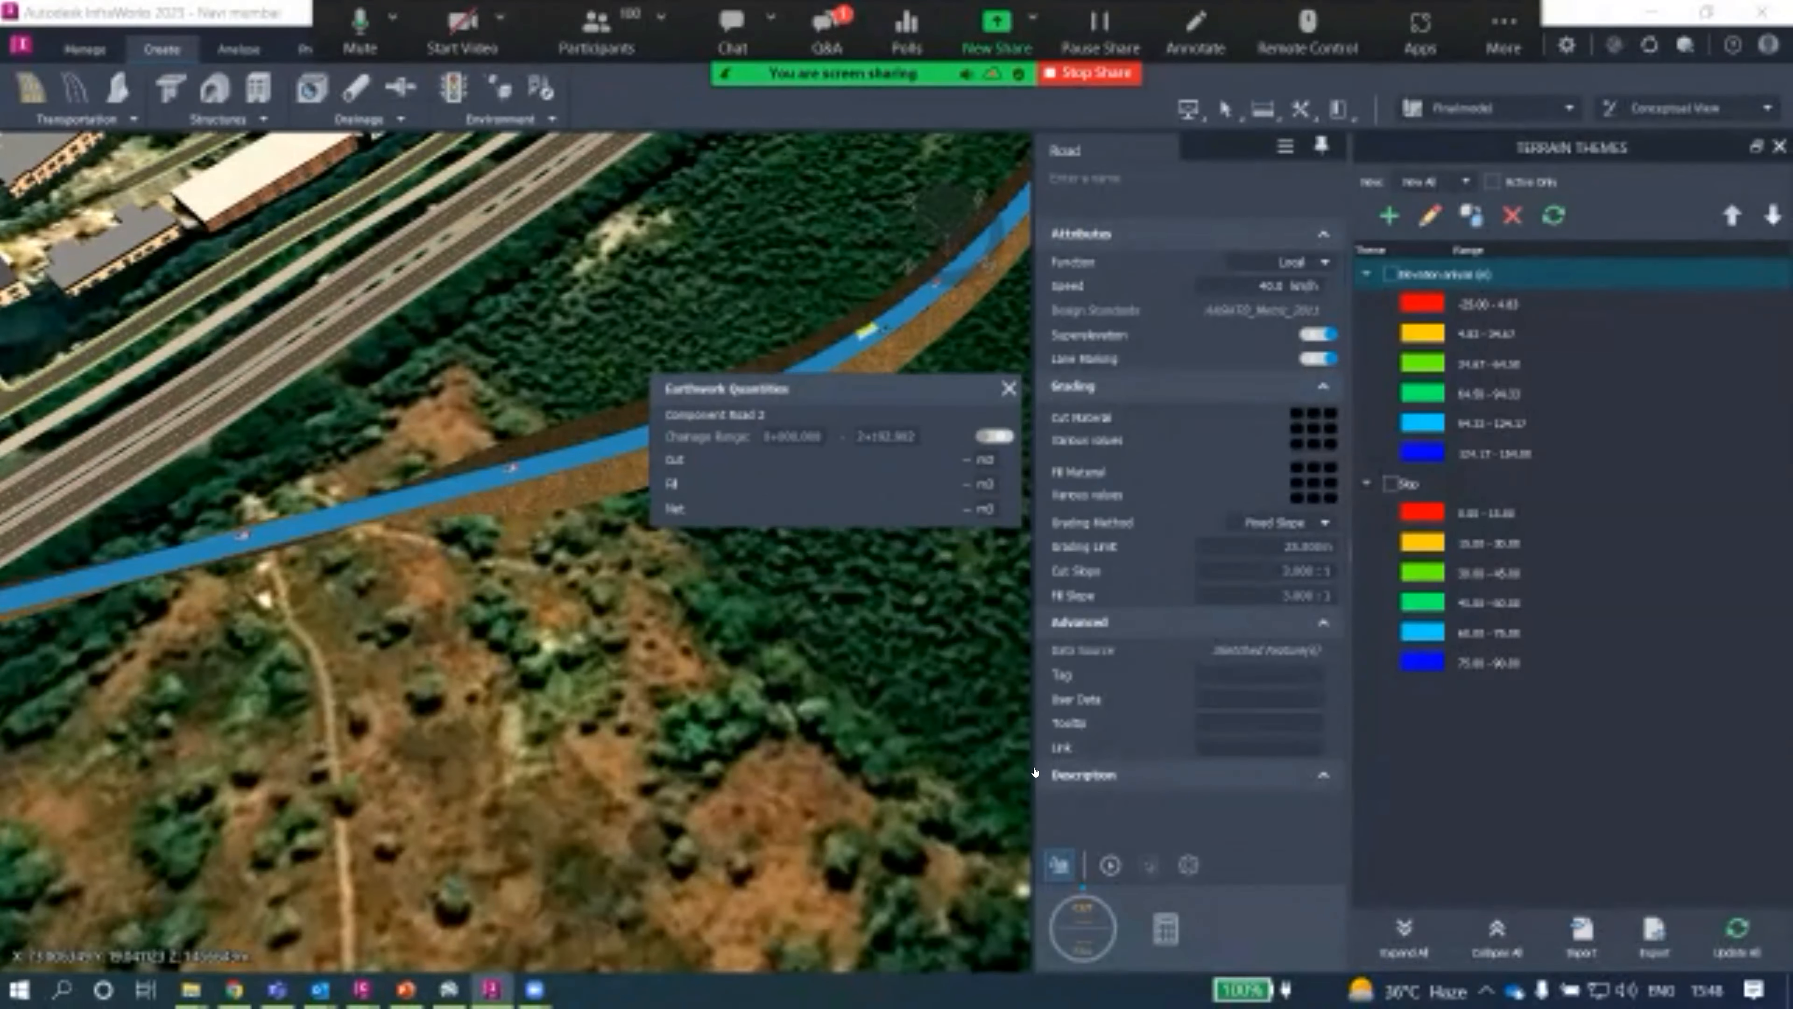
click(1109, 860)
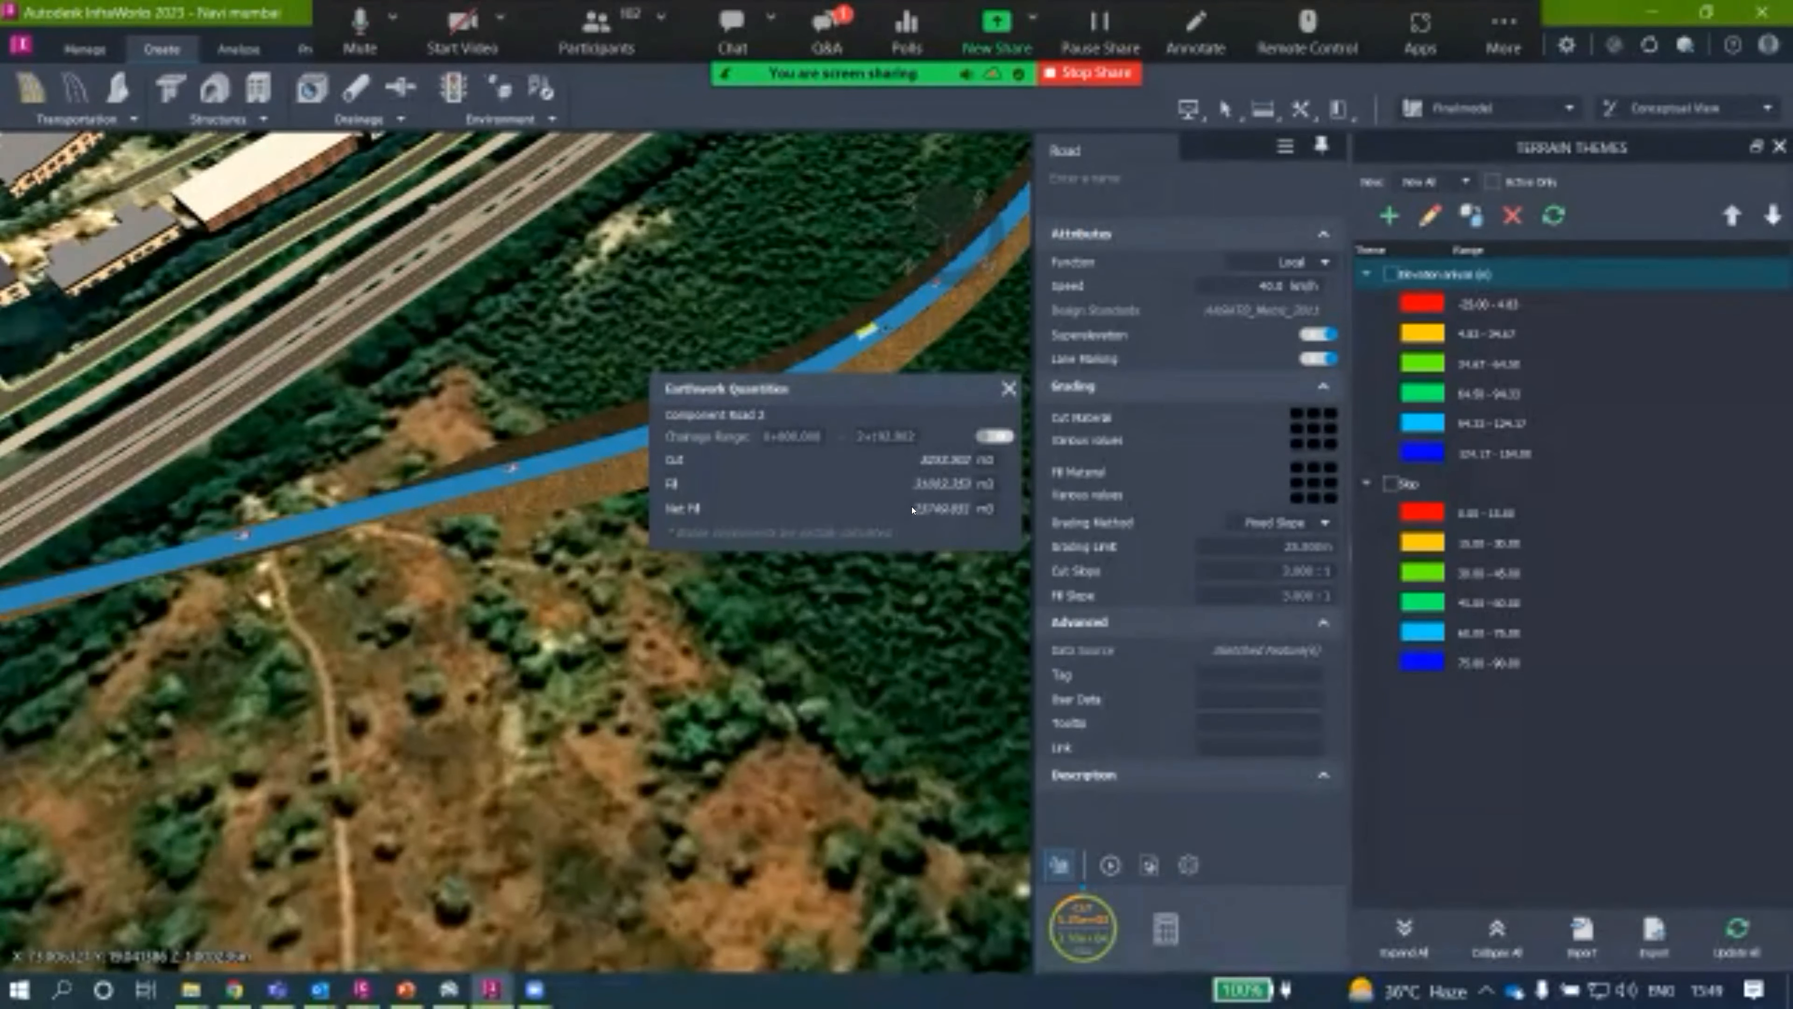
Close the earthwork summary and export the quantities to the Desktop as the CSV file Navi mumbai-Component Road 2.
click(1009, 388)
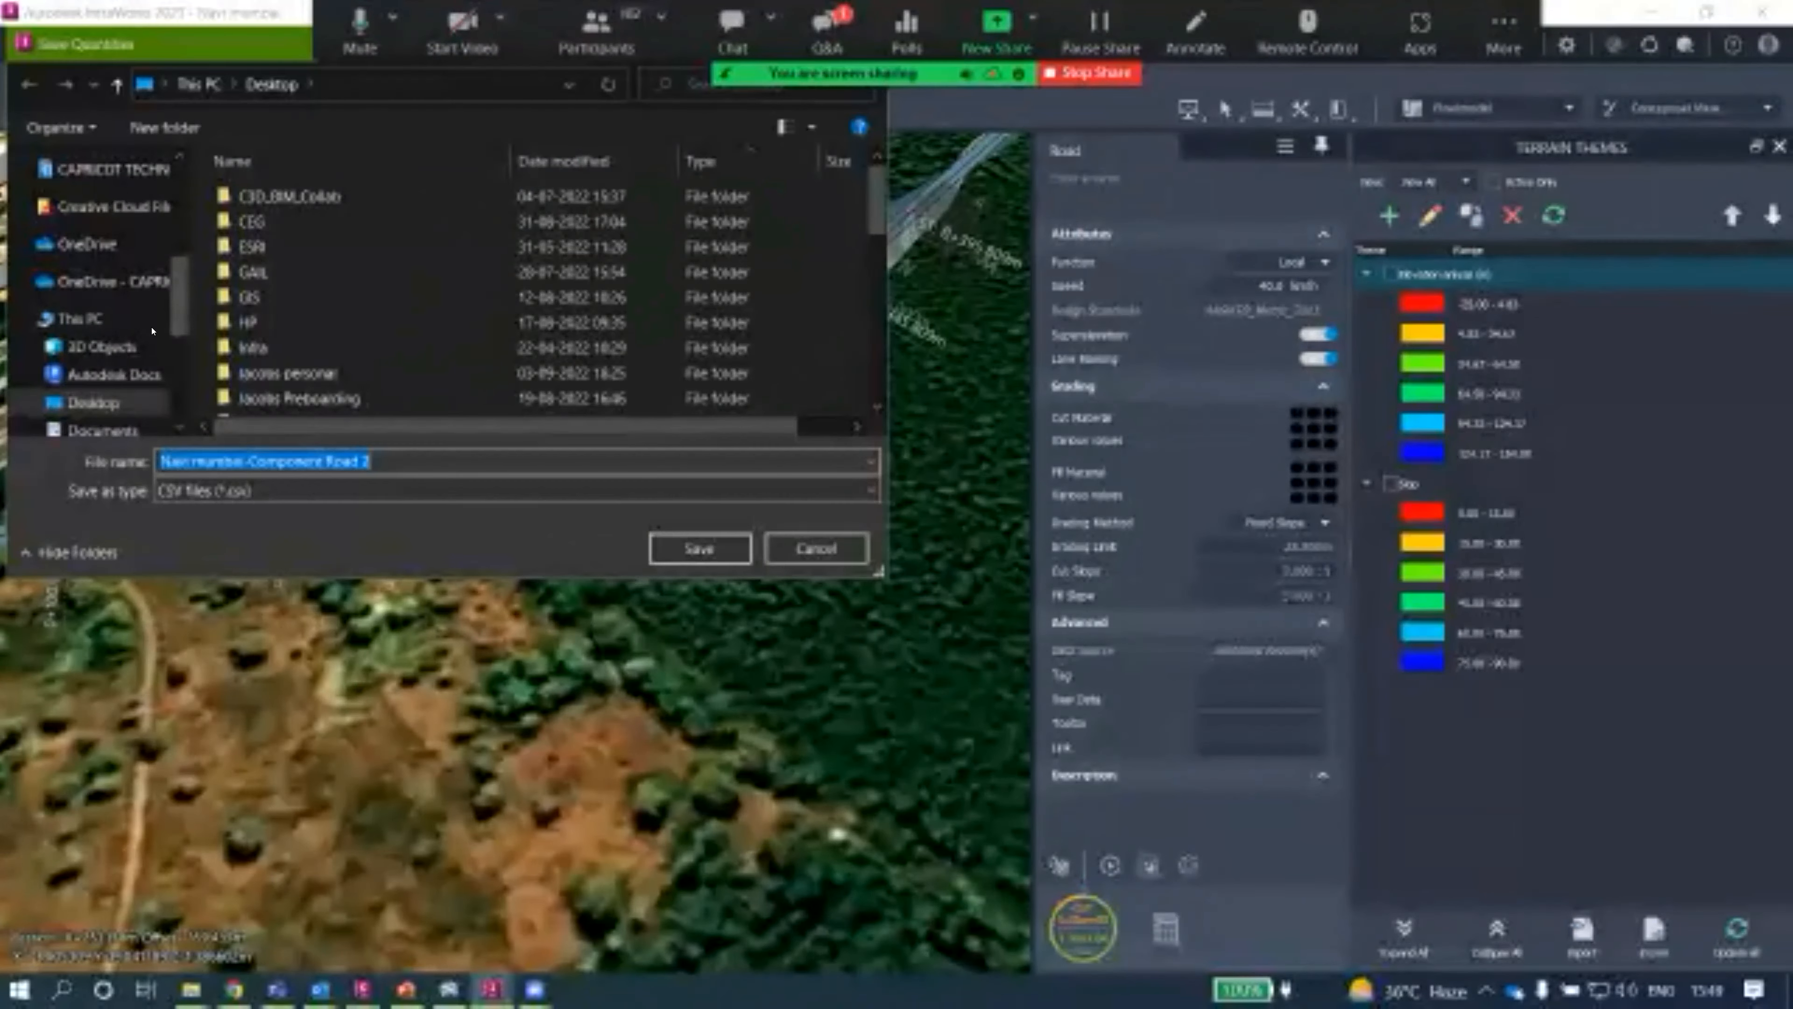
scroll(395, 302, down, 10)
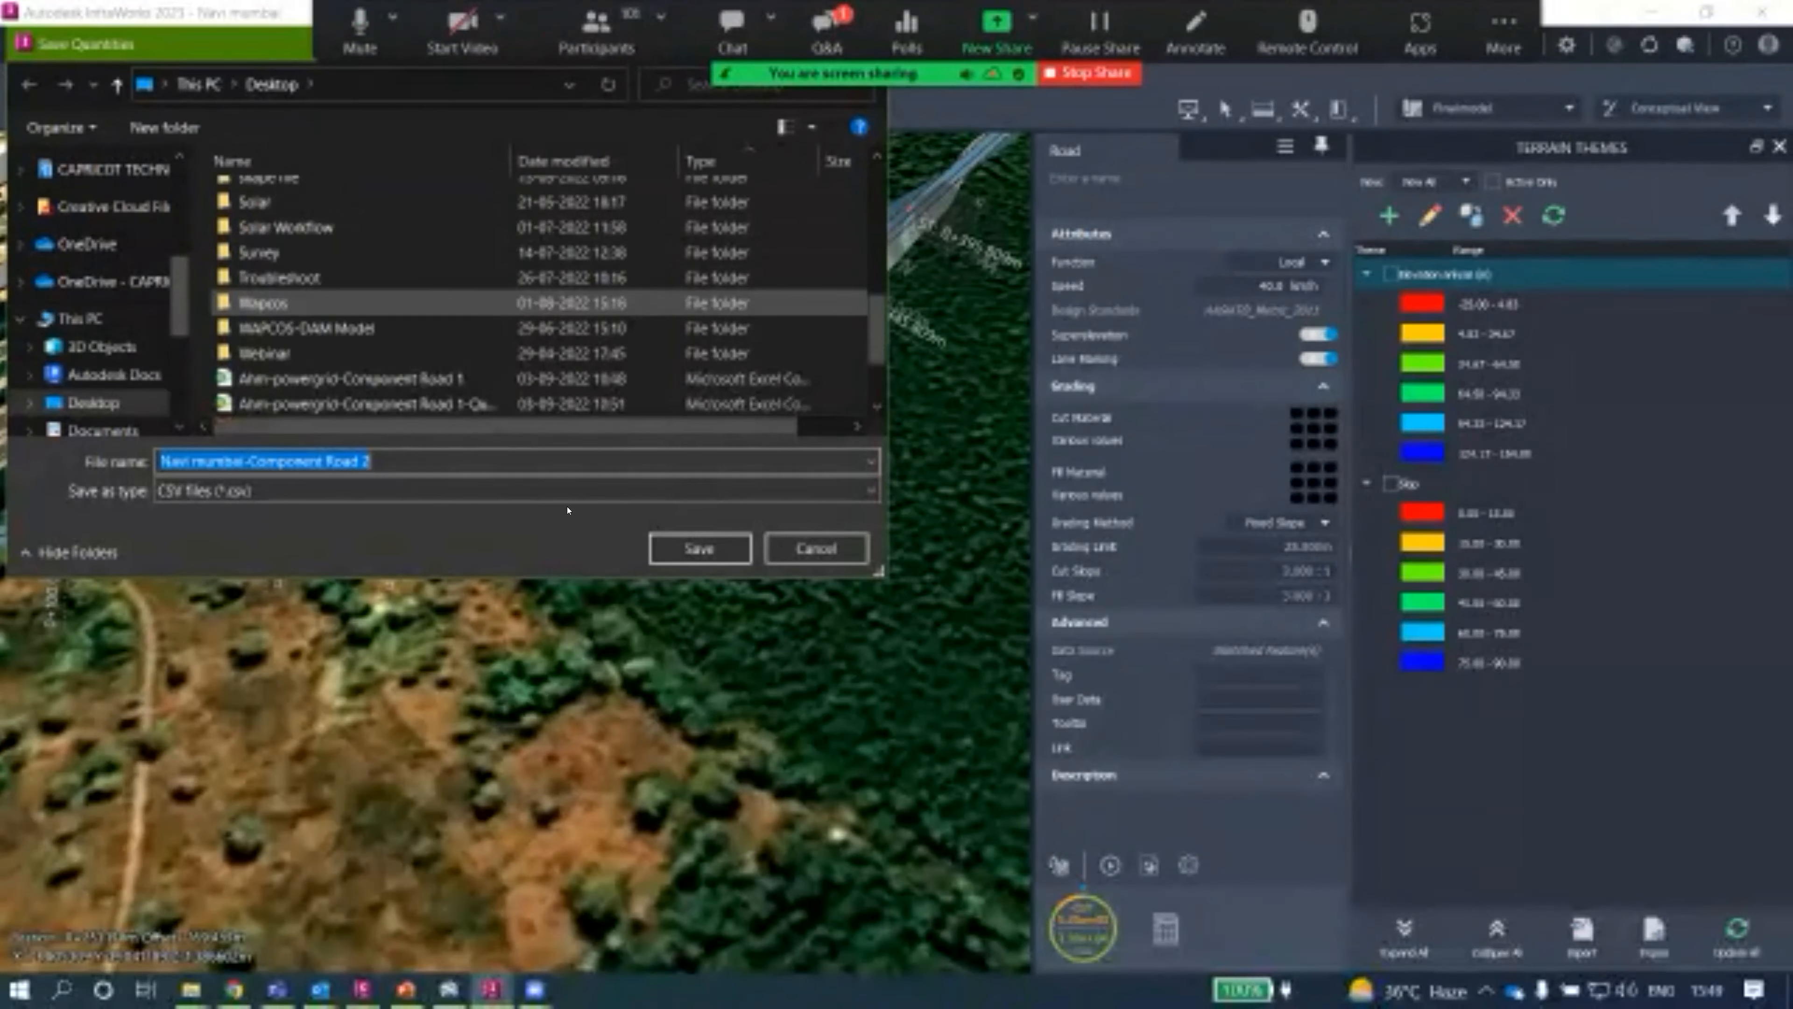
click(690, 551)
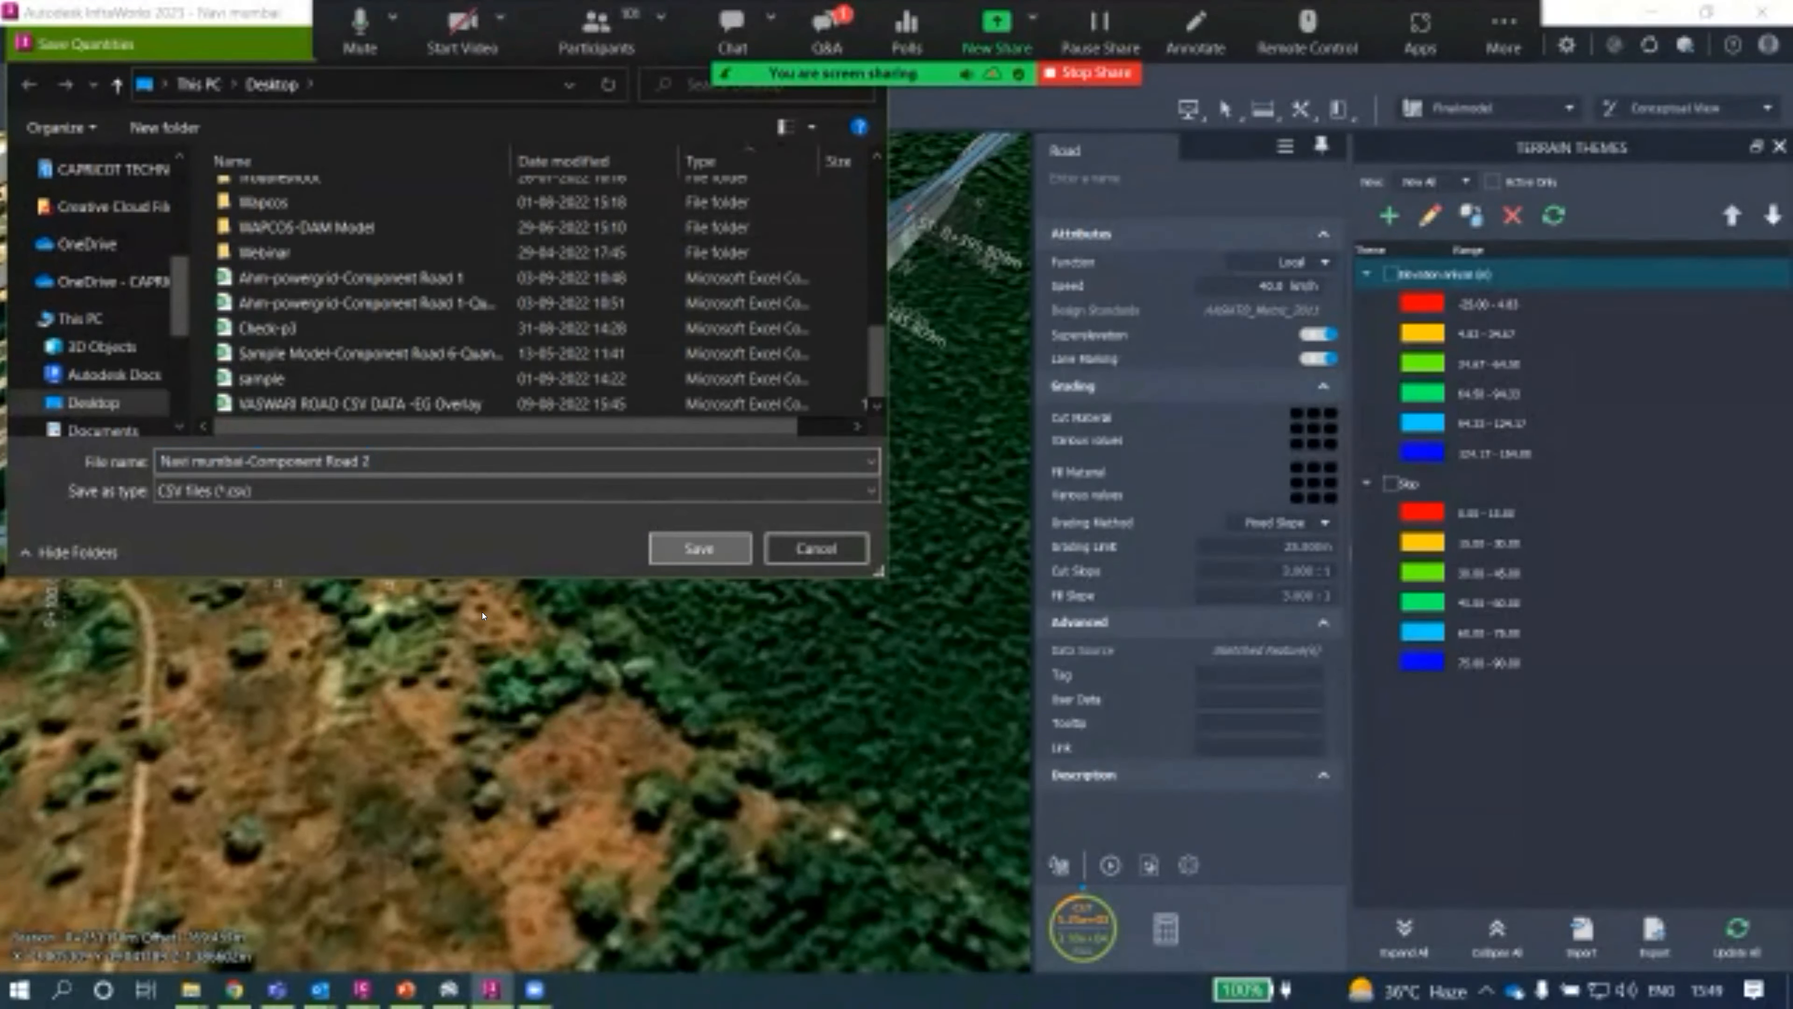
Find the exported Navi mumbai-Component Road 2 file on the Desktop and open it in Excel.
click(190, 989)
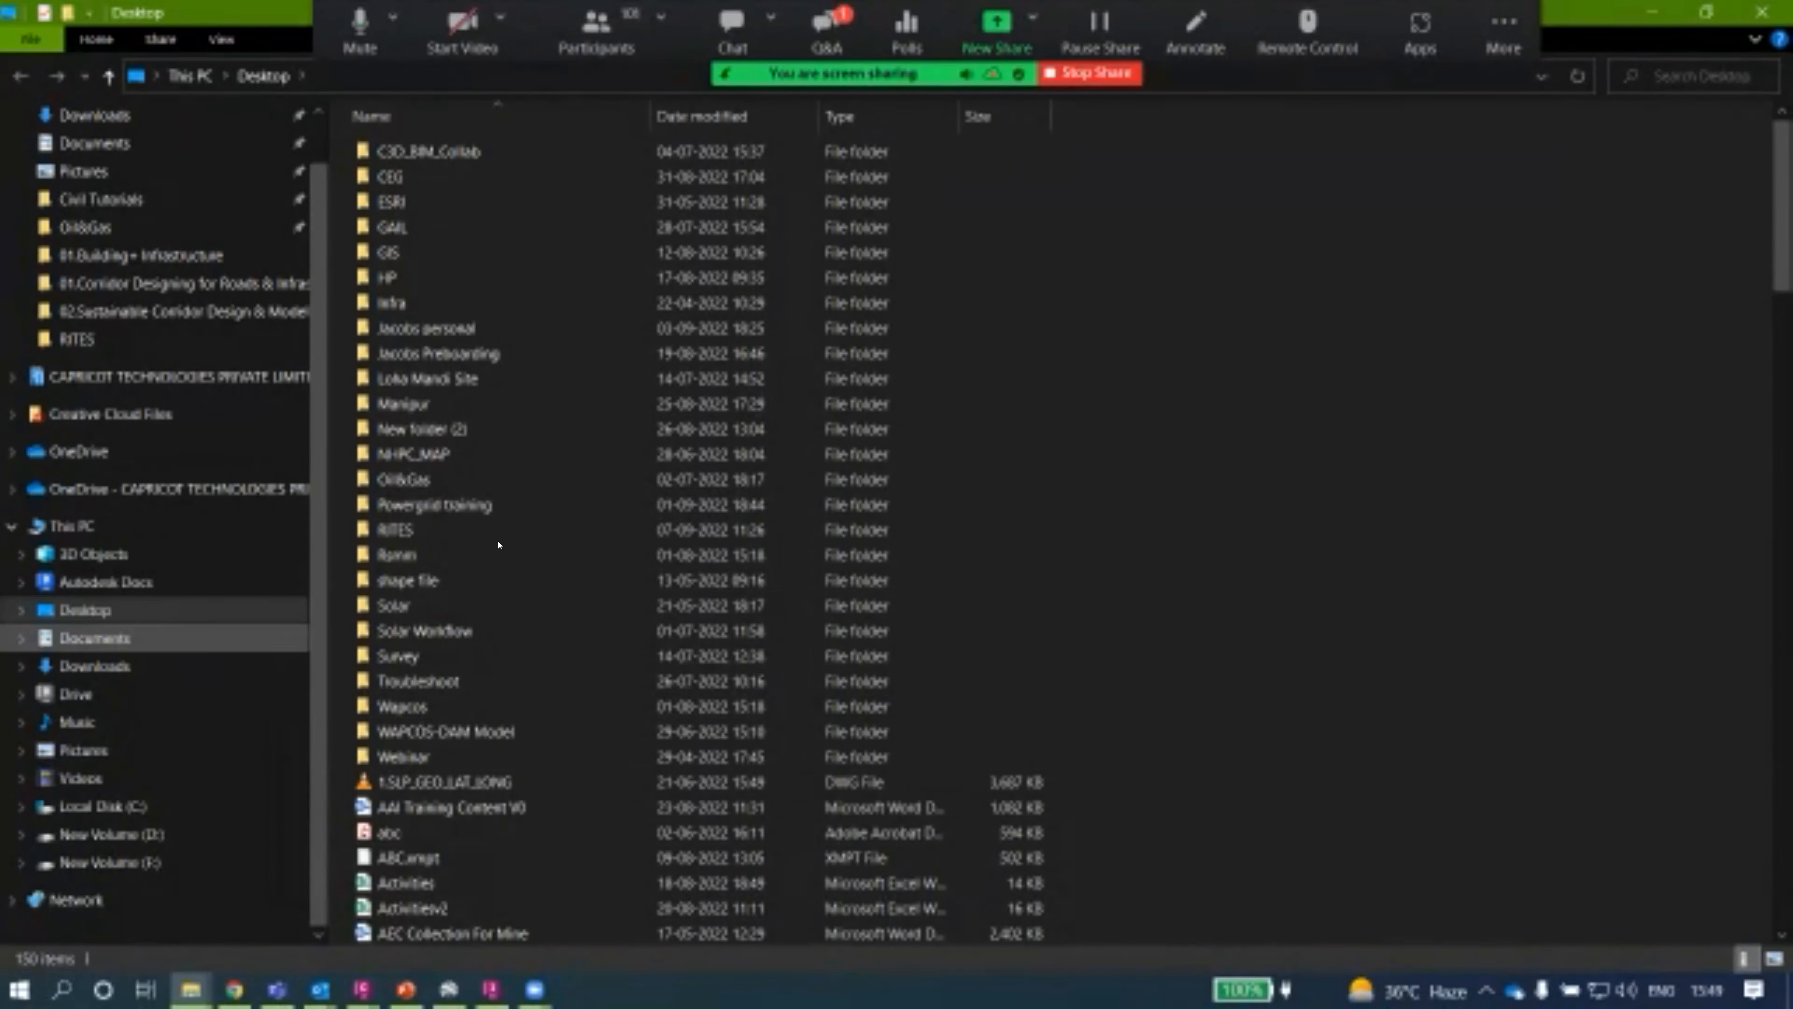
scroll(537, 522, down, 7)
scroll(539, 590, down, 20)
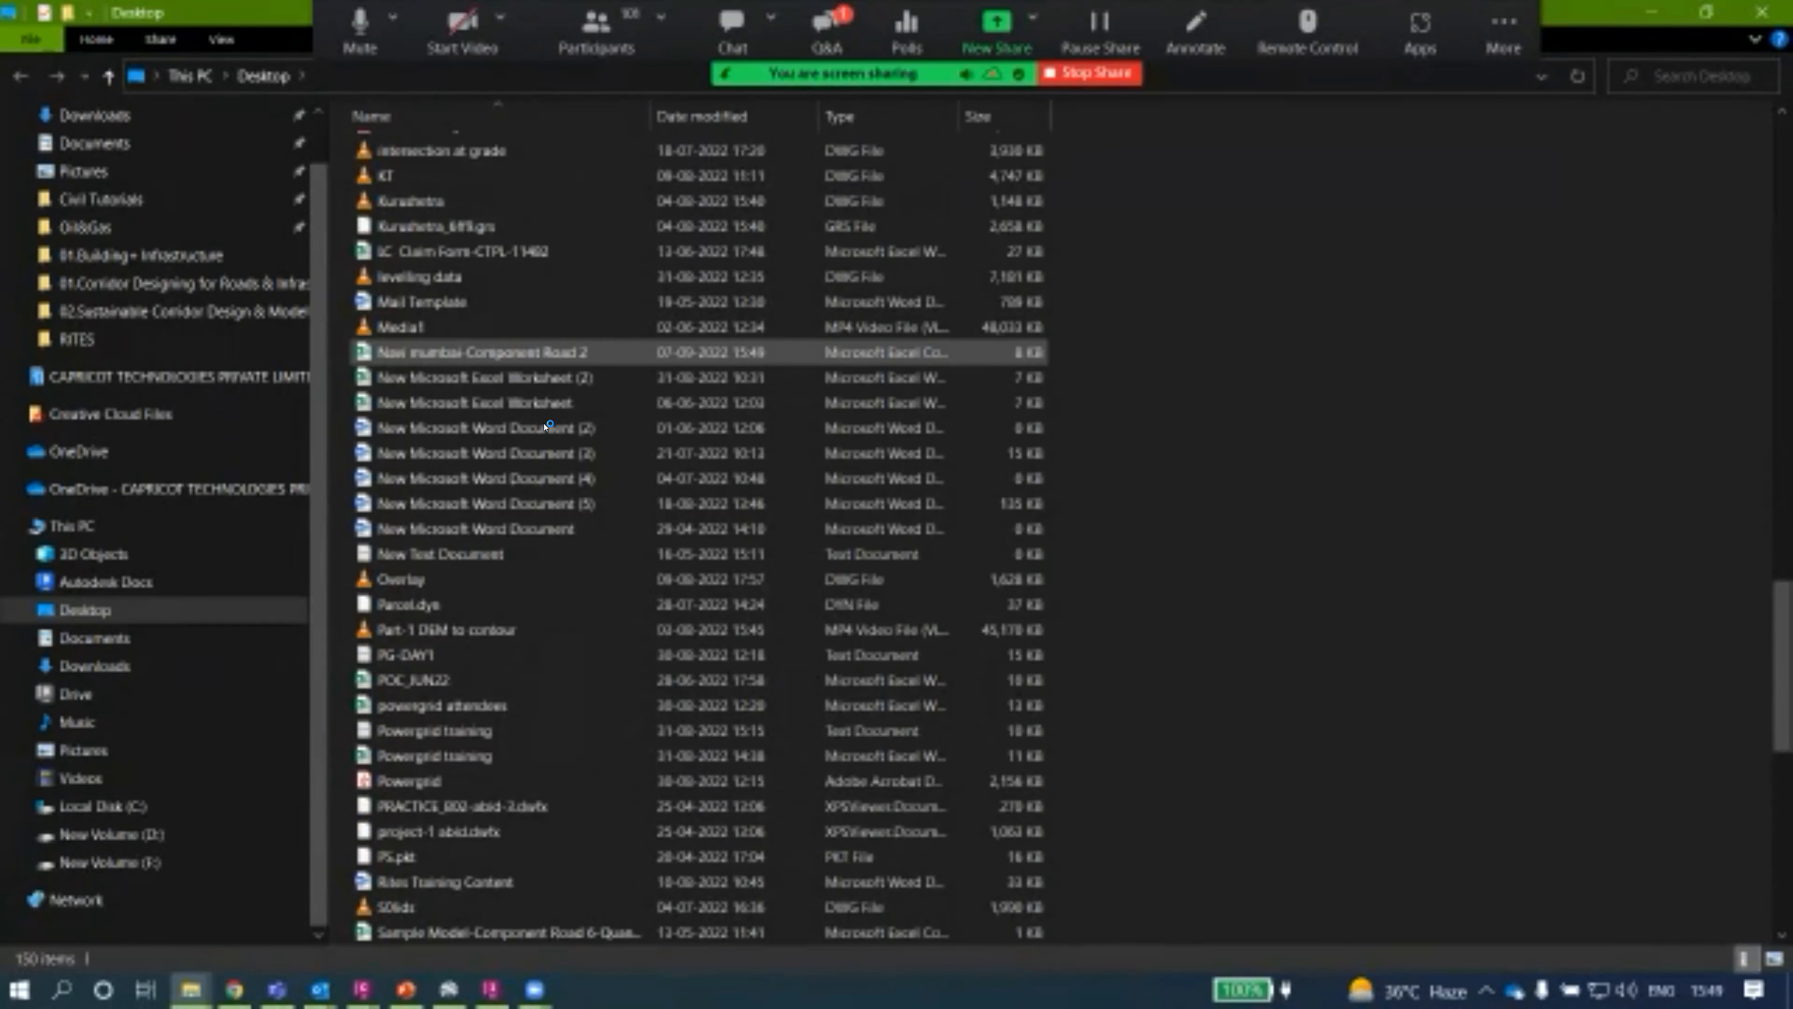
click(498, 357)
key(Return)
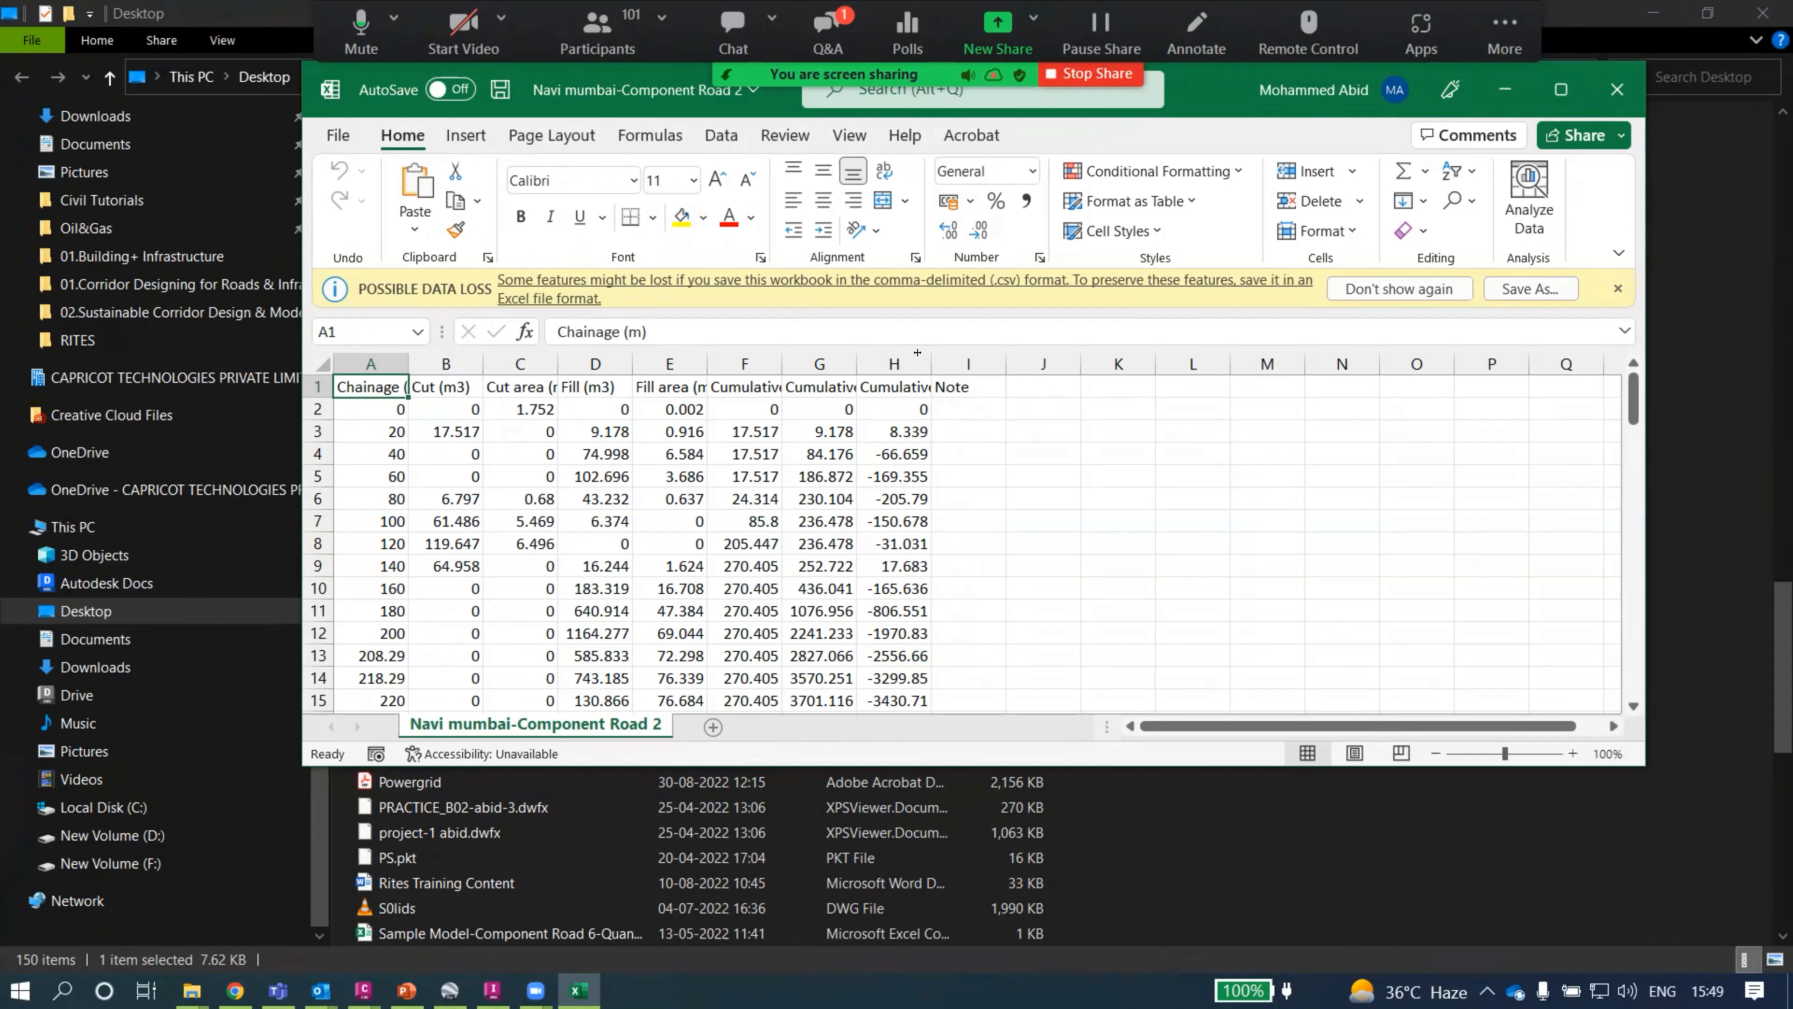
Fit the Cumulative Cut and Cumulative Fill columns to their contents and return to InfraWorks.
double_click(781, 363)
double_click(931, 364)
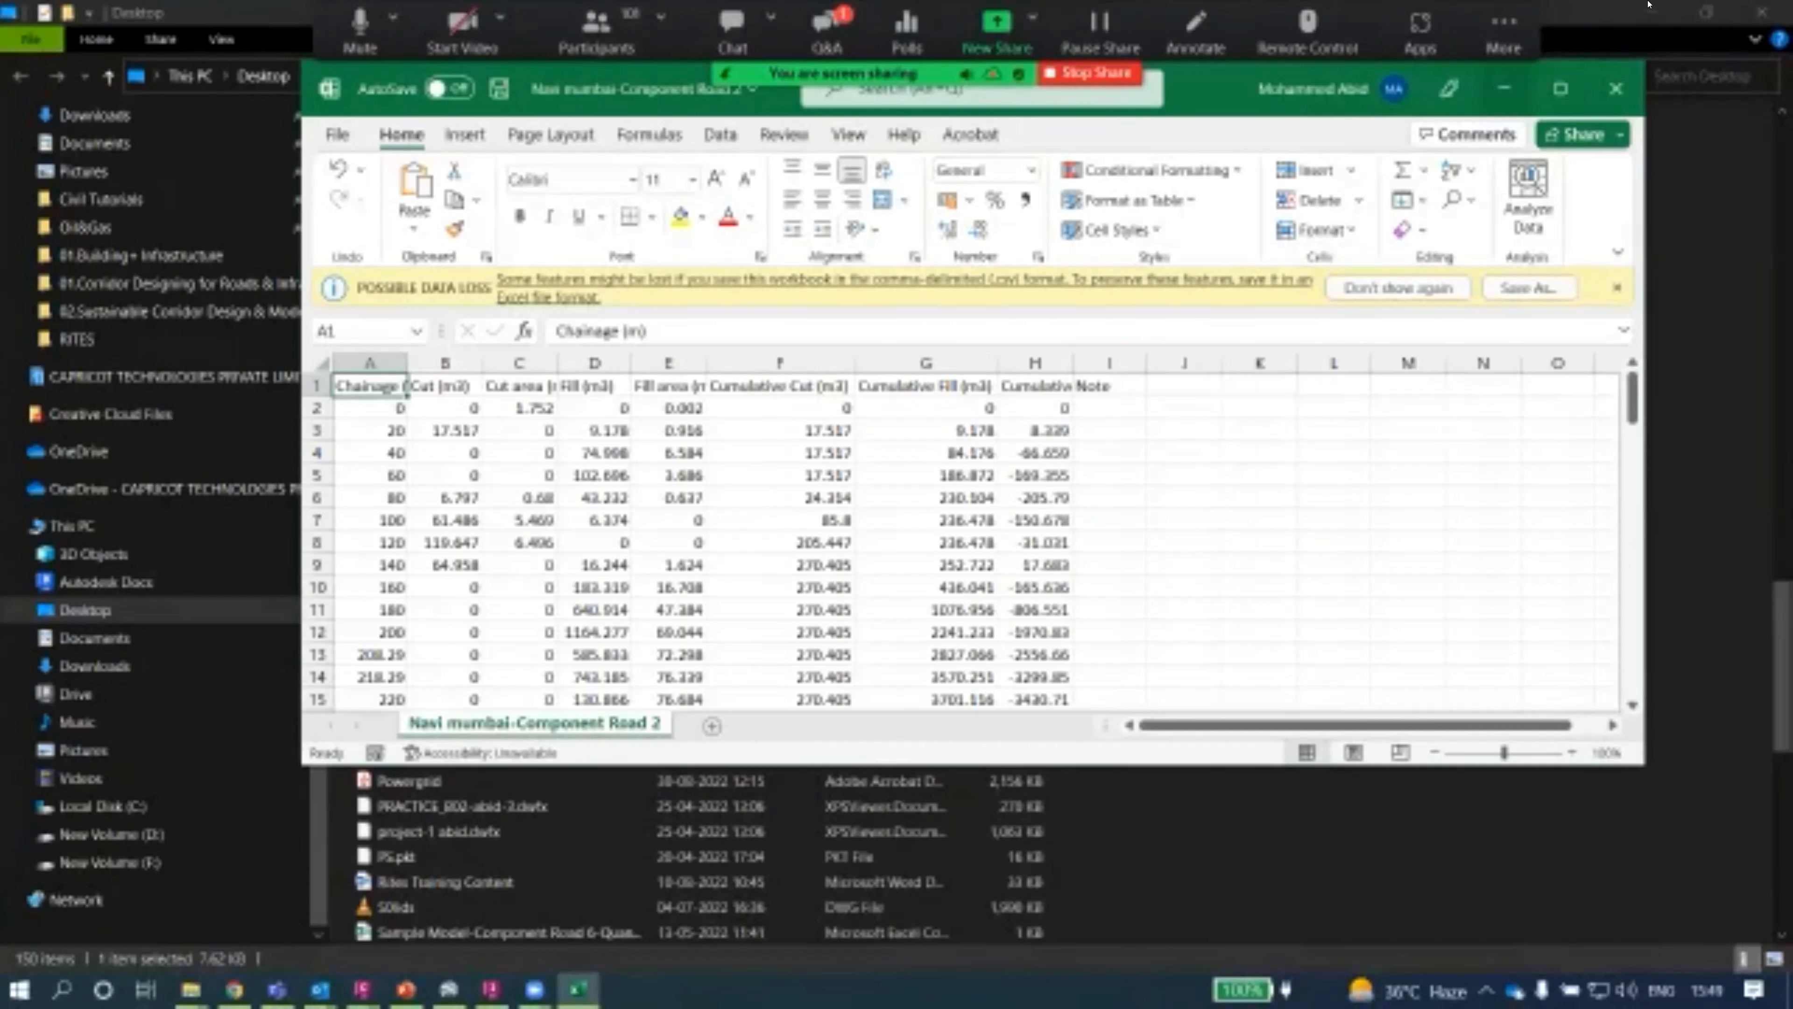
click(1504, 87)
click(1651, 12)
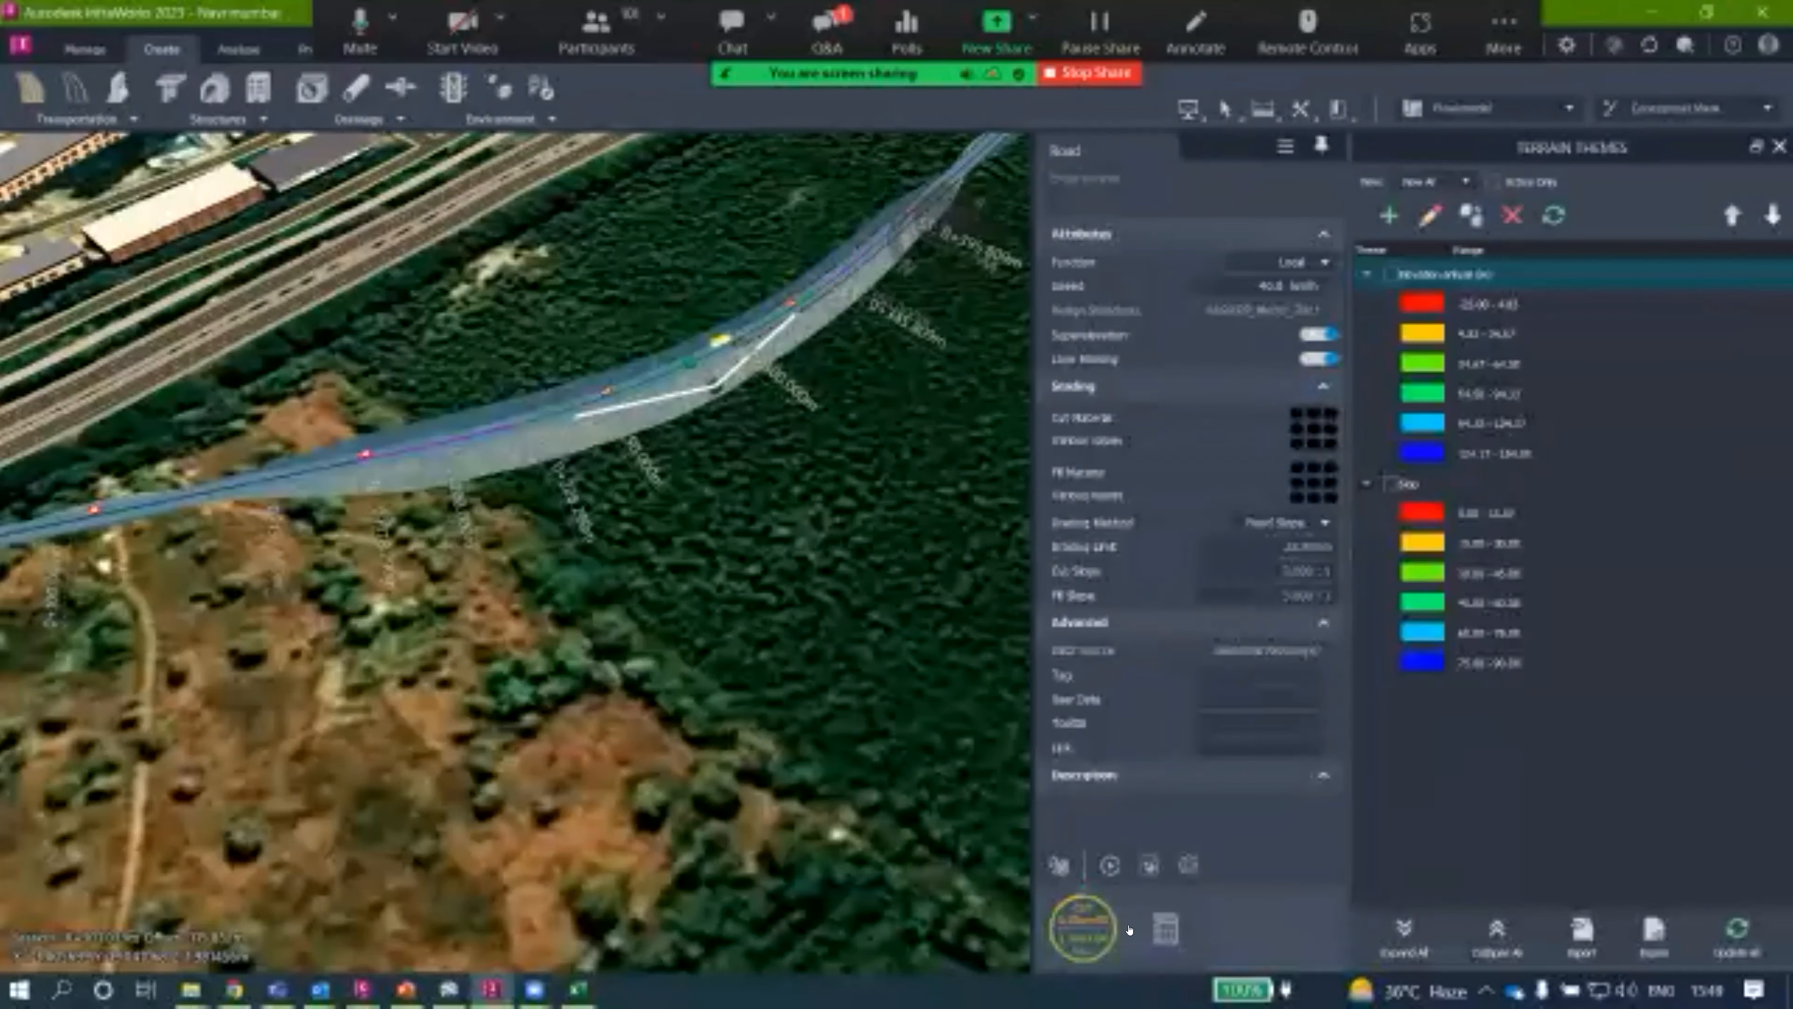
Calculate the road's material quantities and save the report to the Desktop as the CSV file Navi mumbai-Component Road 2-Quantities.
click(1162, 930)
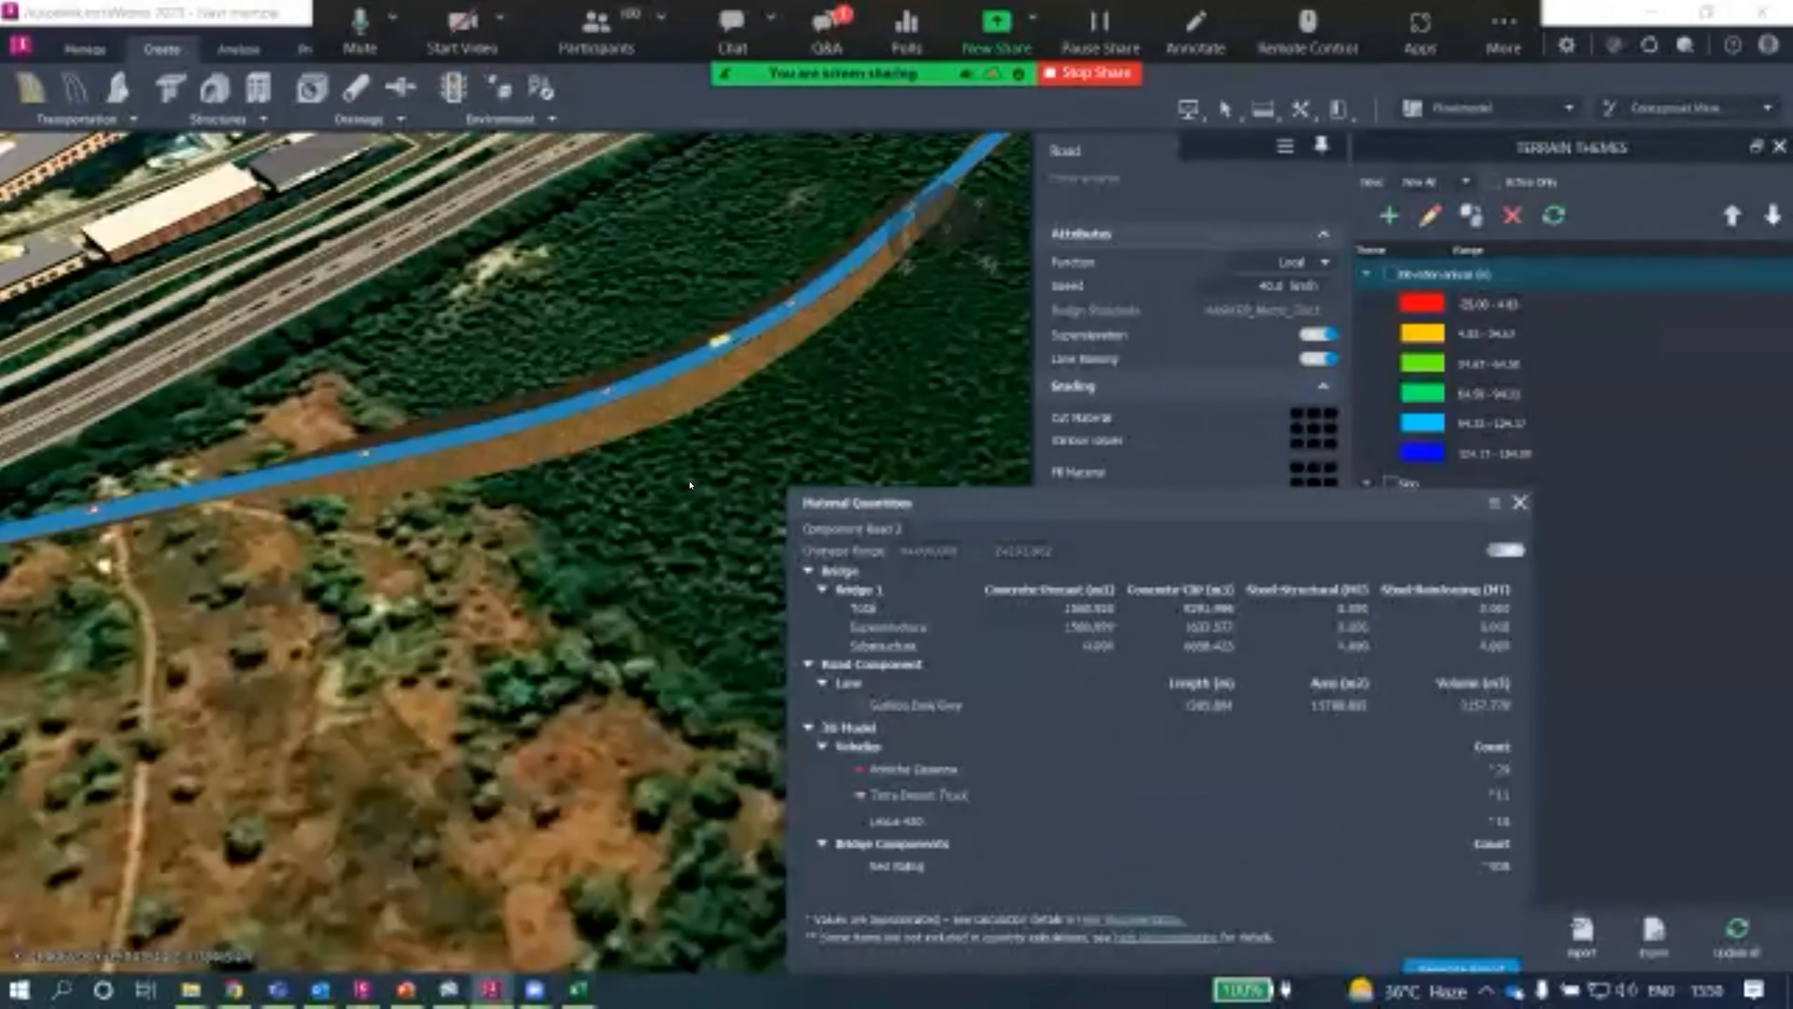
scroll(690, 485, down, 5)
drag(422, 571, 659, 156)
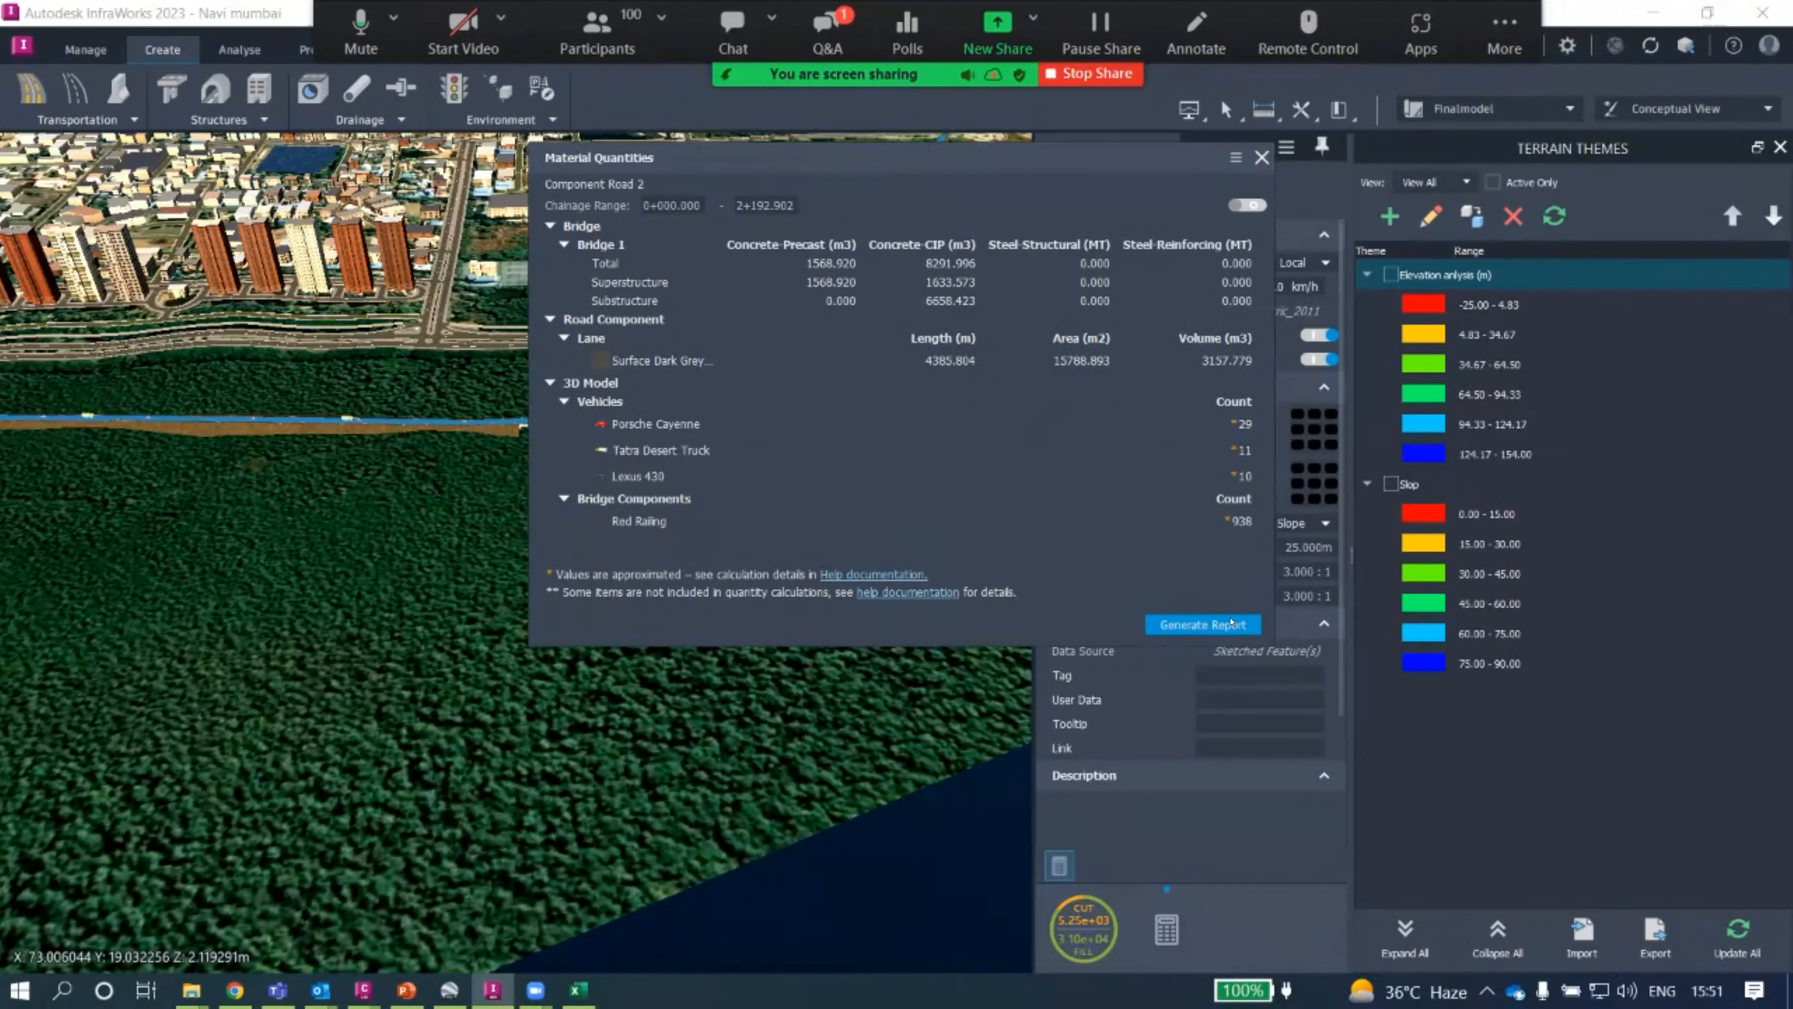
click(1215, 633)
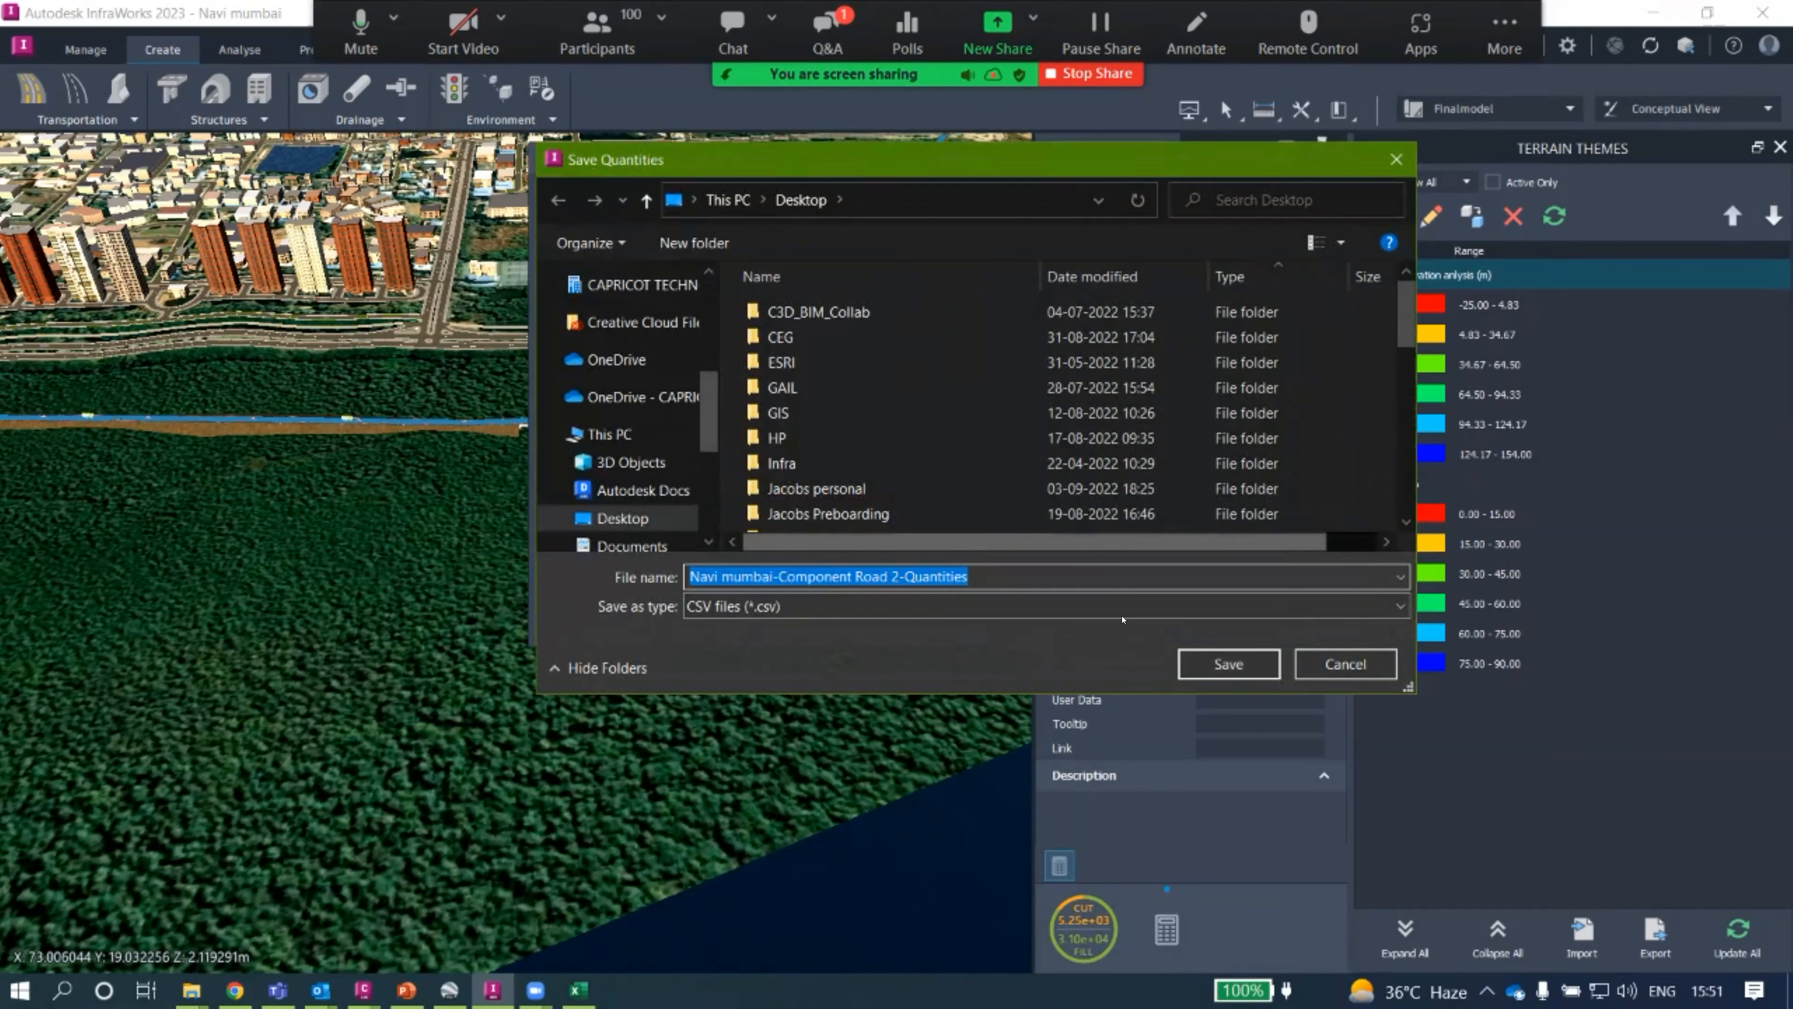
click(1227, 664)
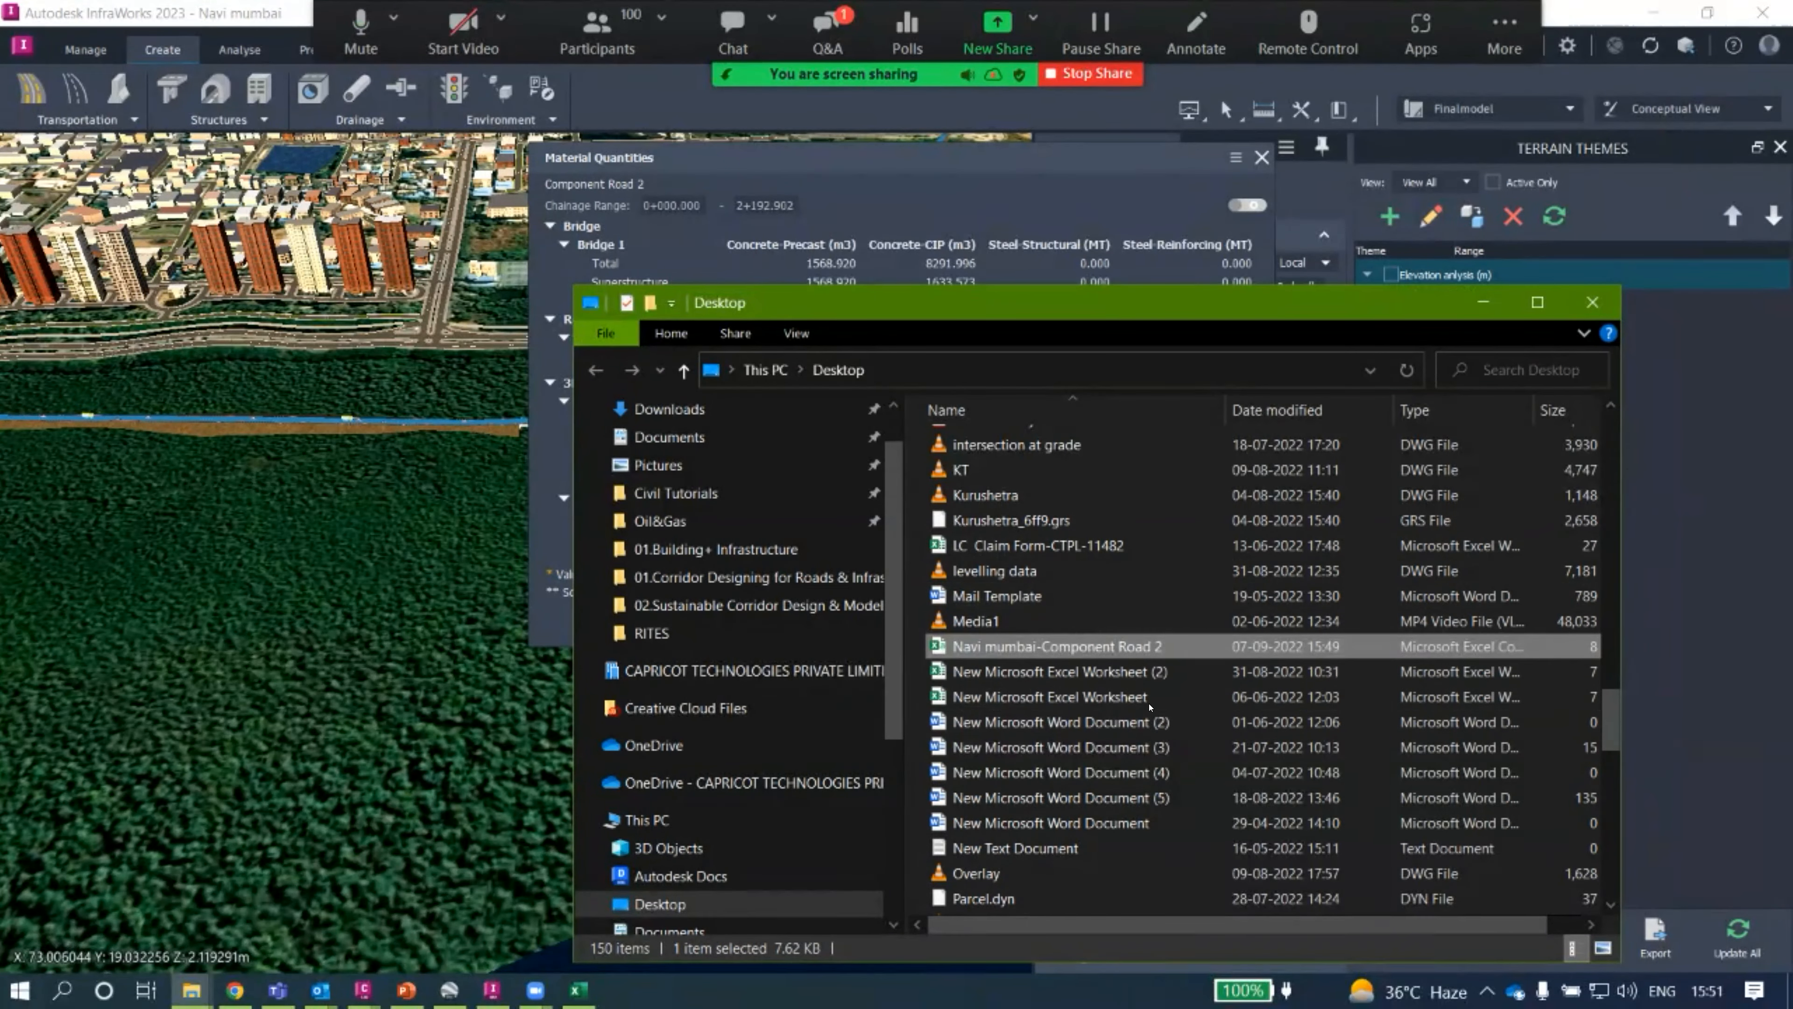
Look for the saved quantities report among the Desktop files and close the folder window.
scroll(1200, 636, down, 10)
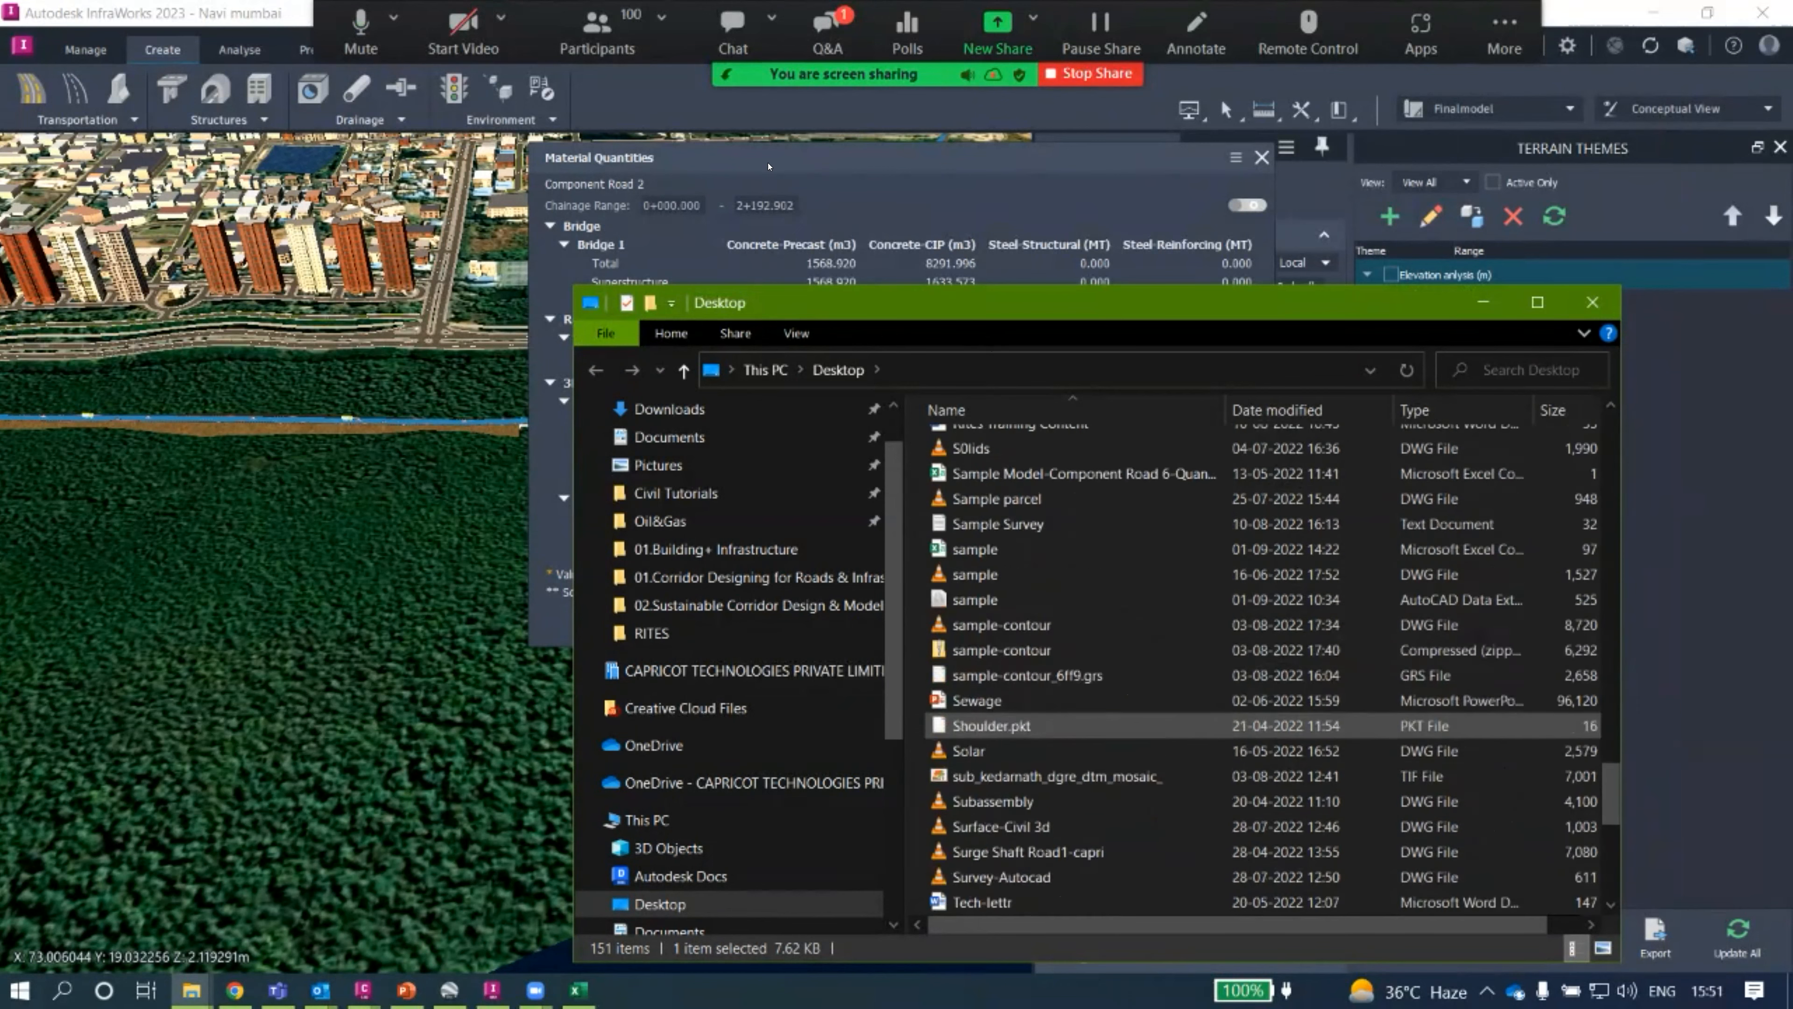
drag(939, 302, 743, 155)
click(1397, 154)
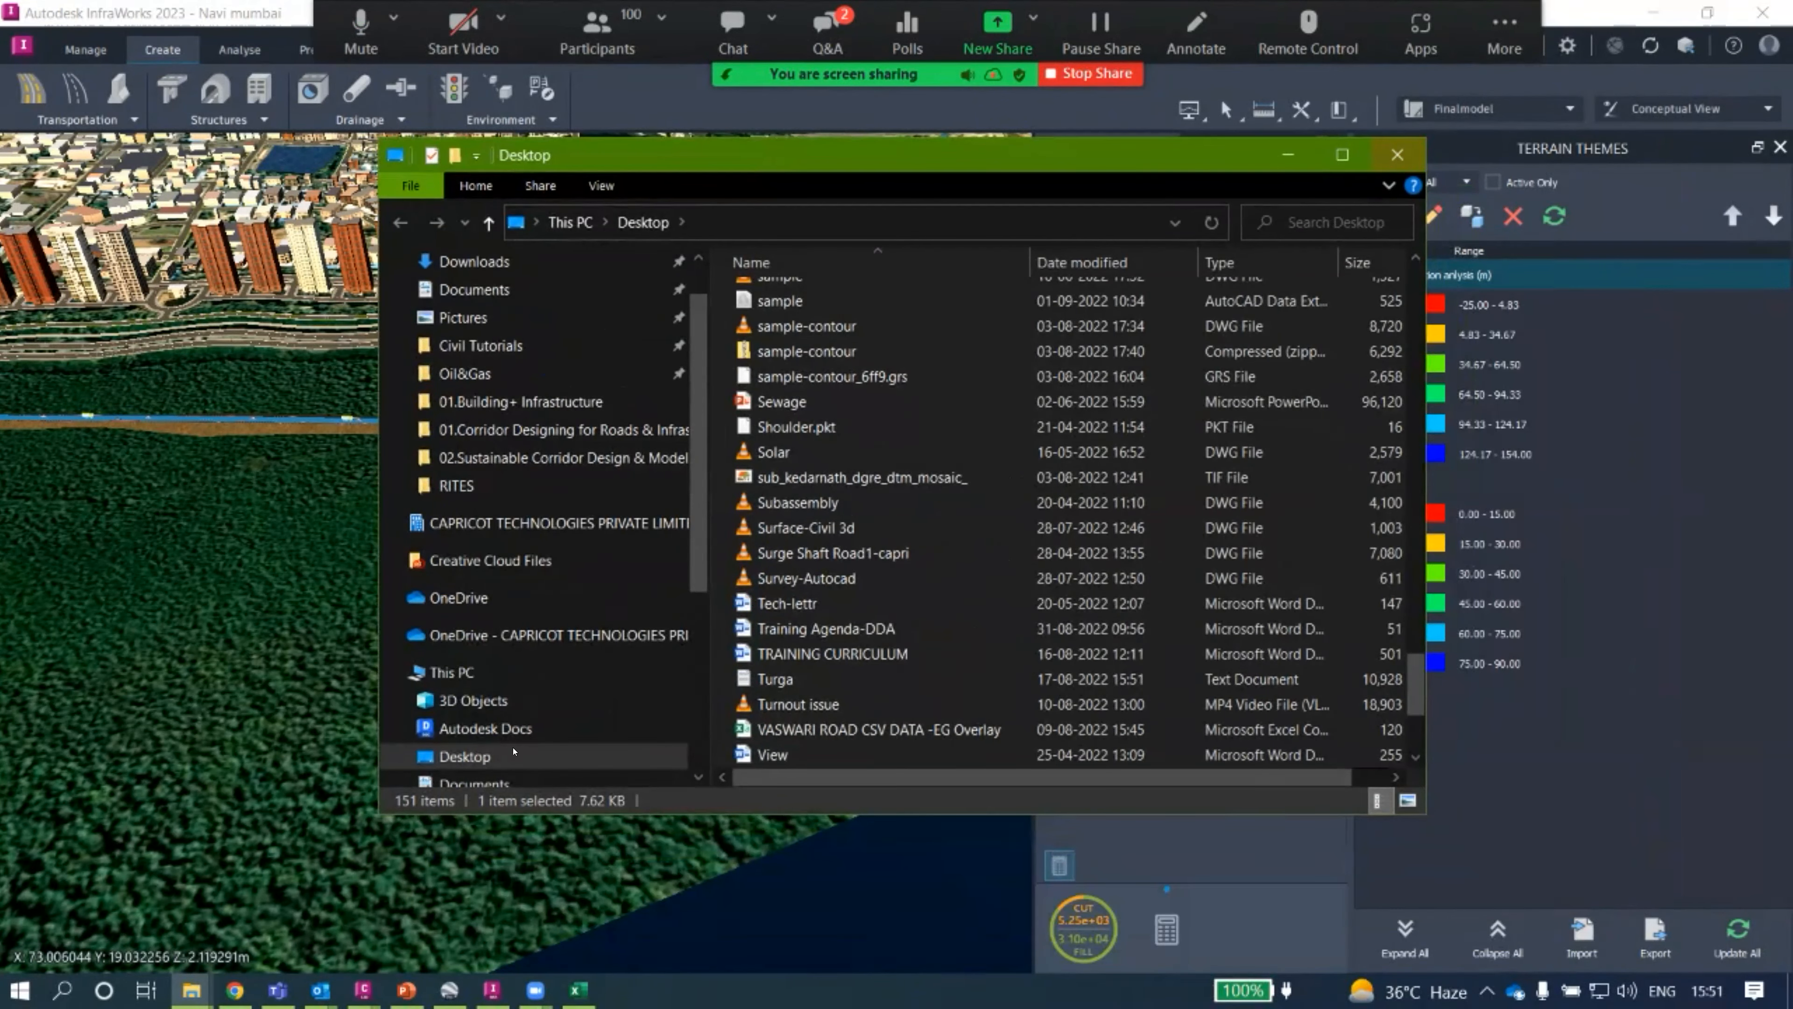
Generate the material quantities report again and save it to the Desktop as the CSV file Navi mumbai-Component Road 2-Quantities.
click(1203, 624)
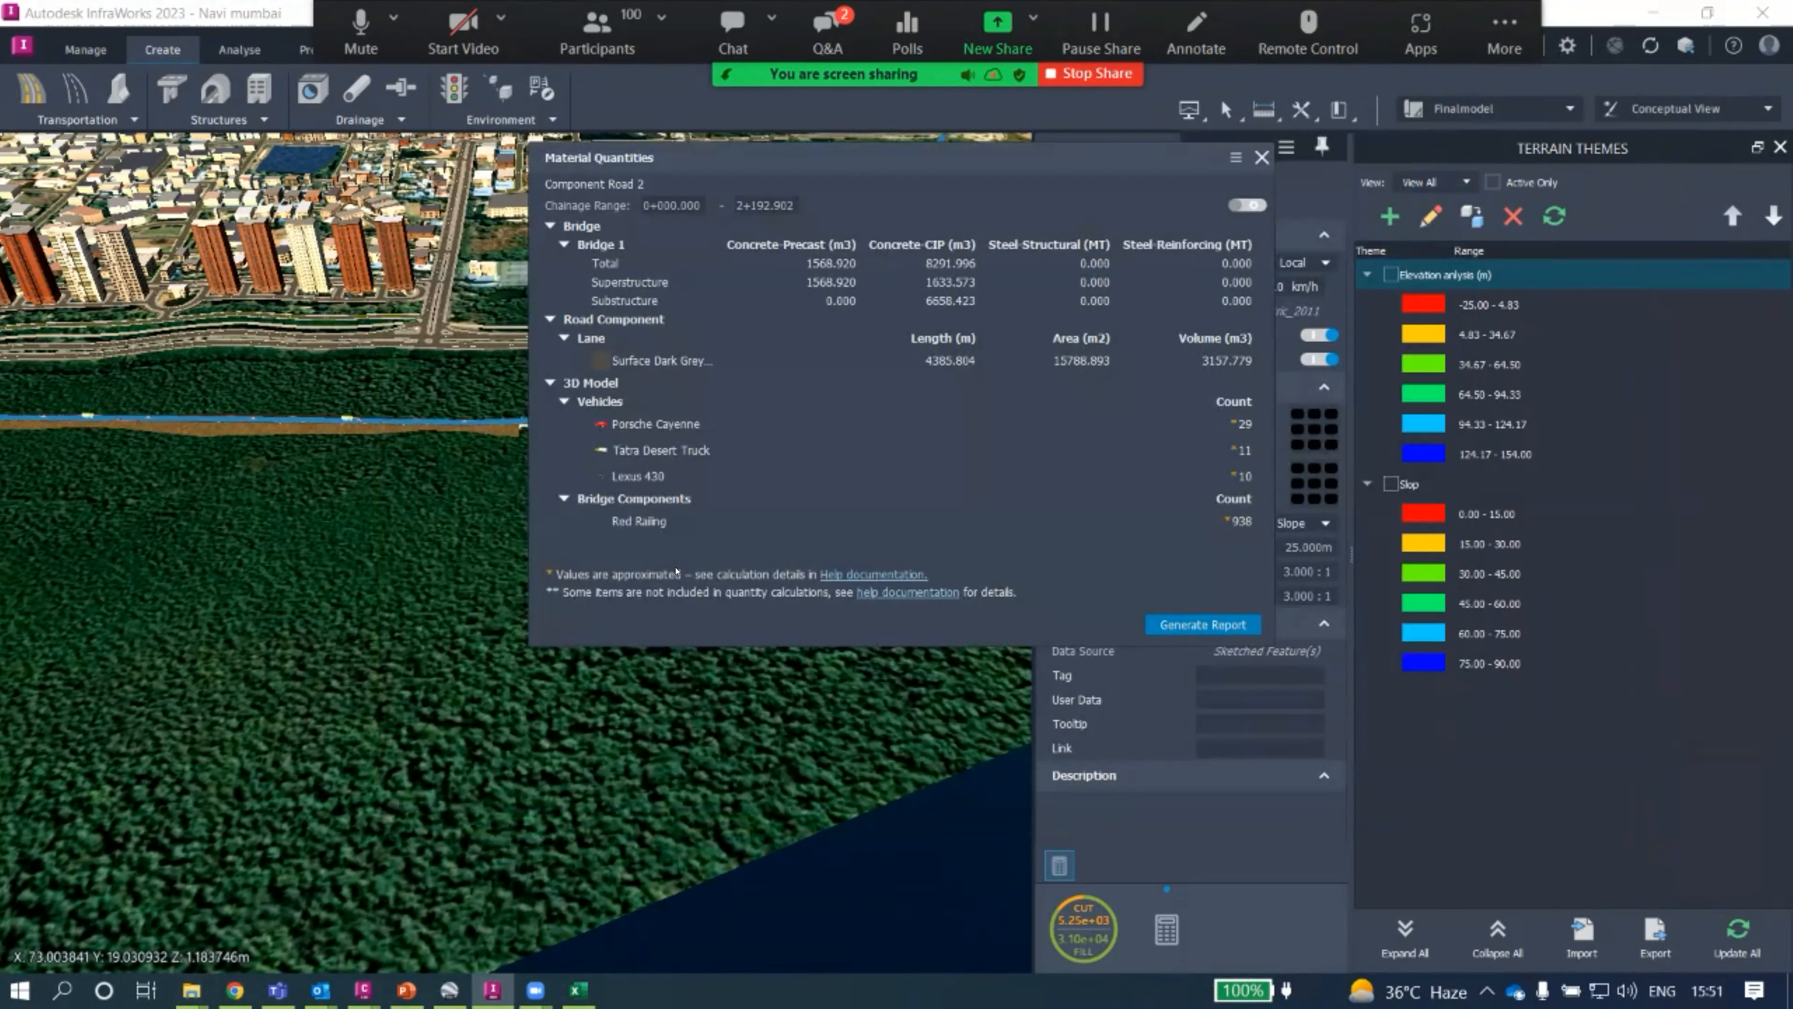
key(Return)
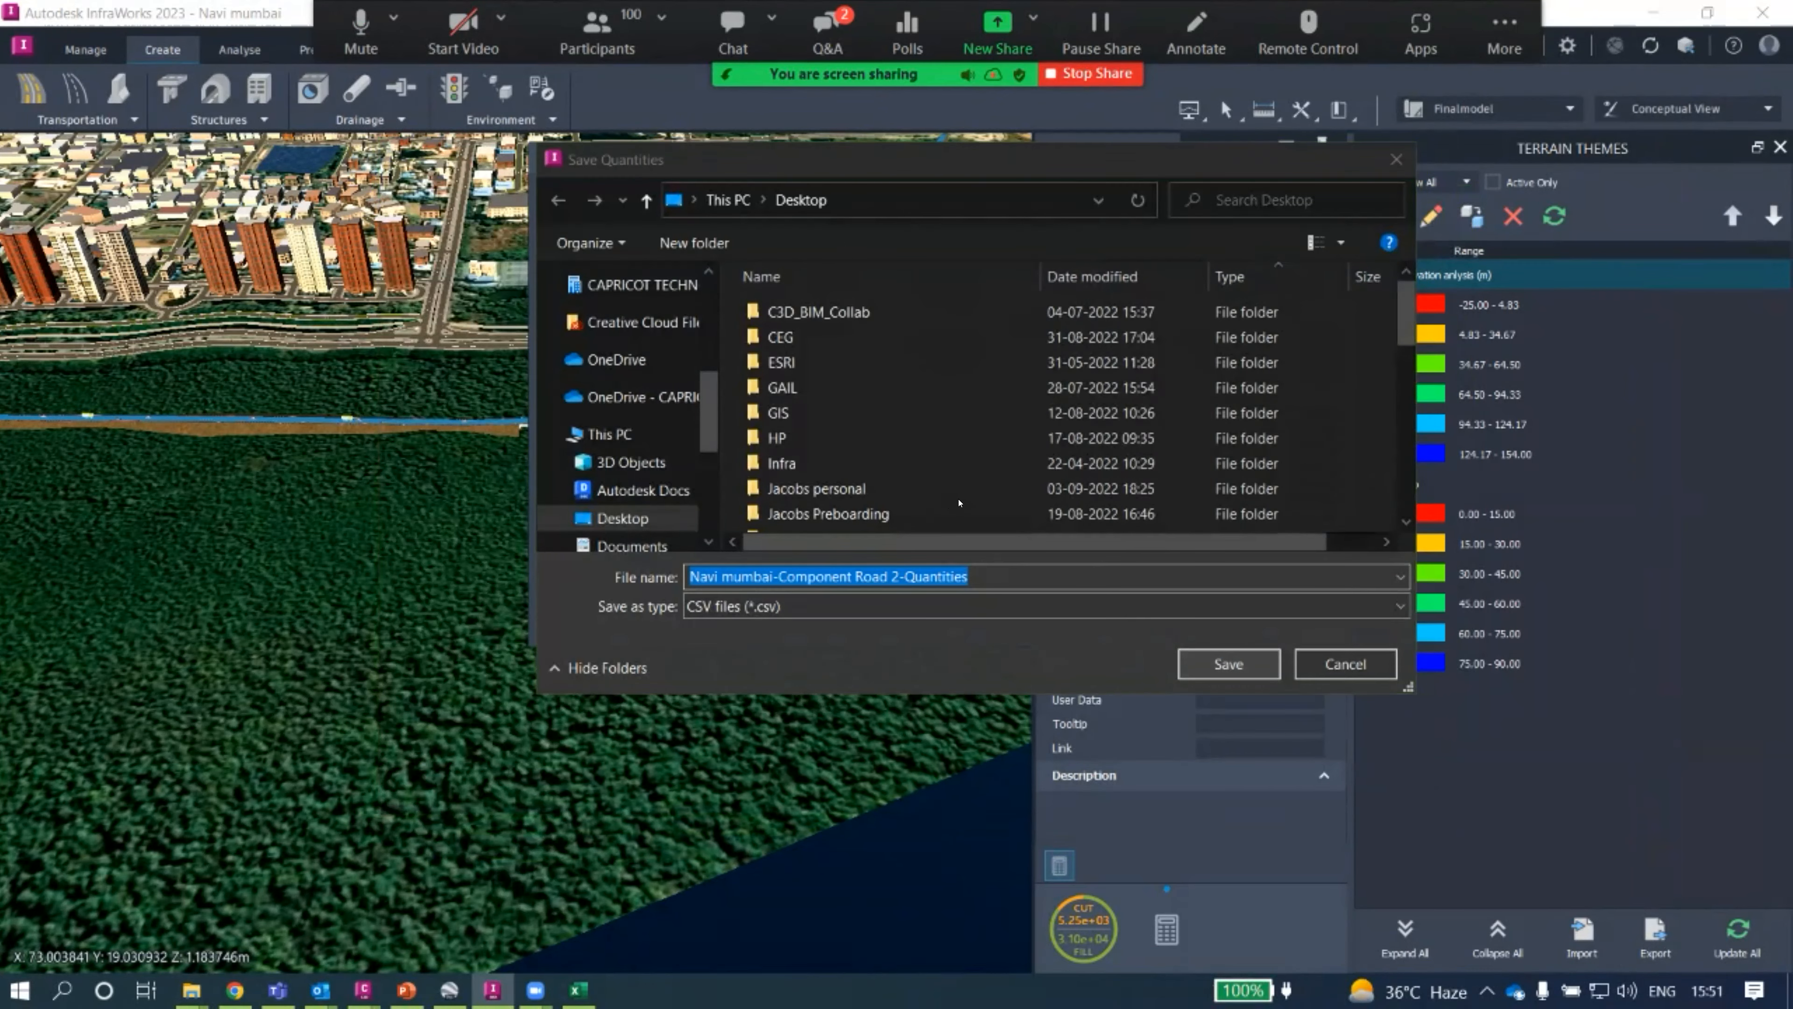
key(Return)
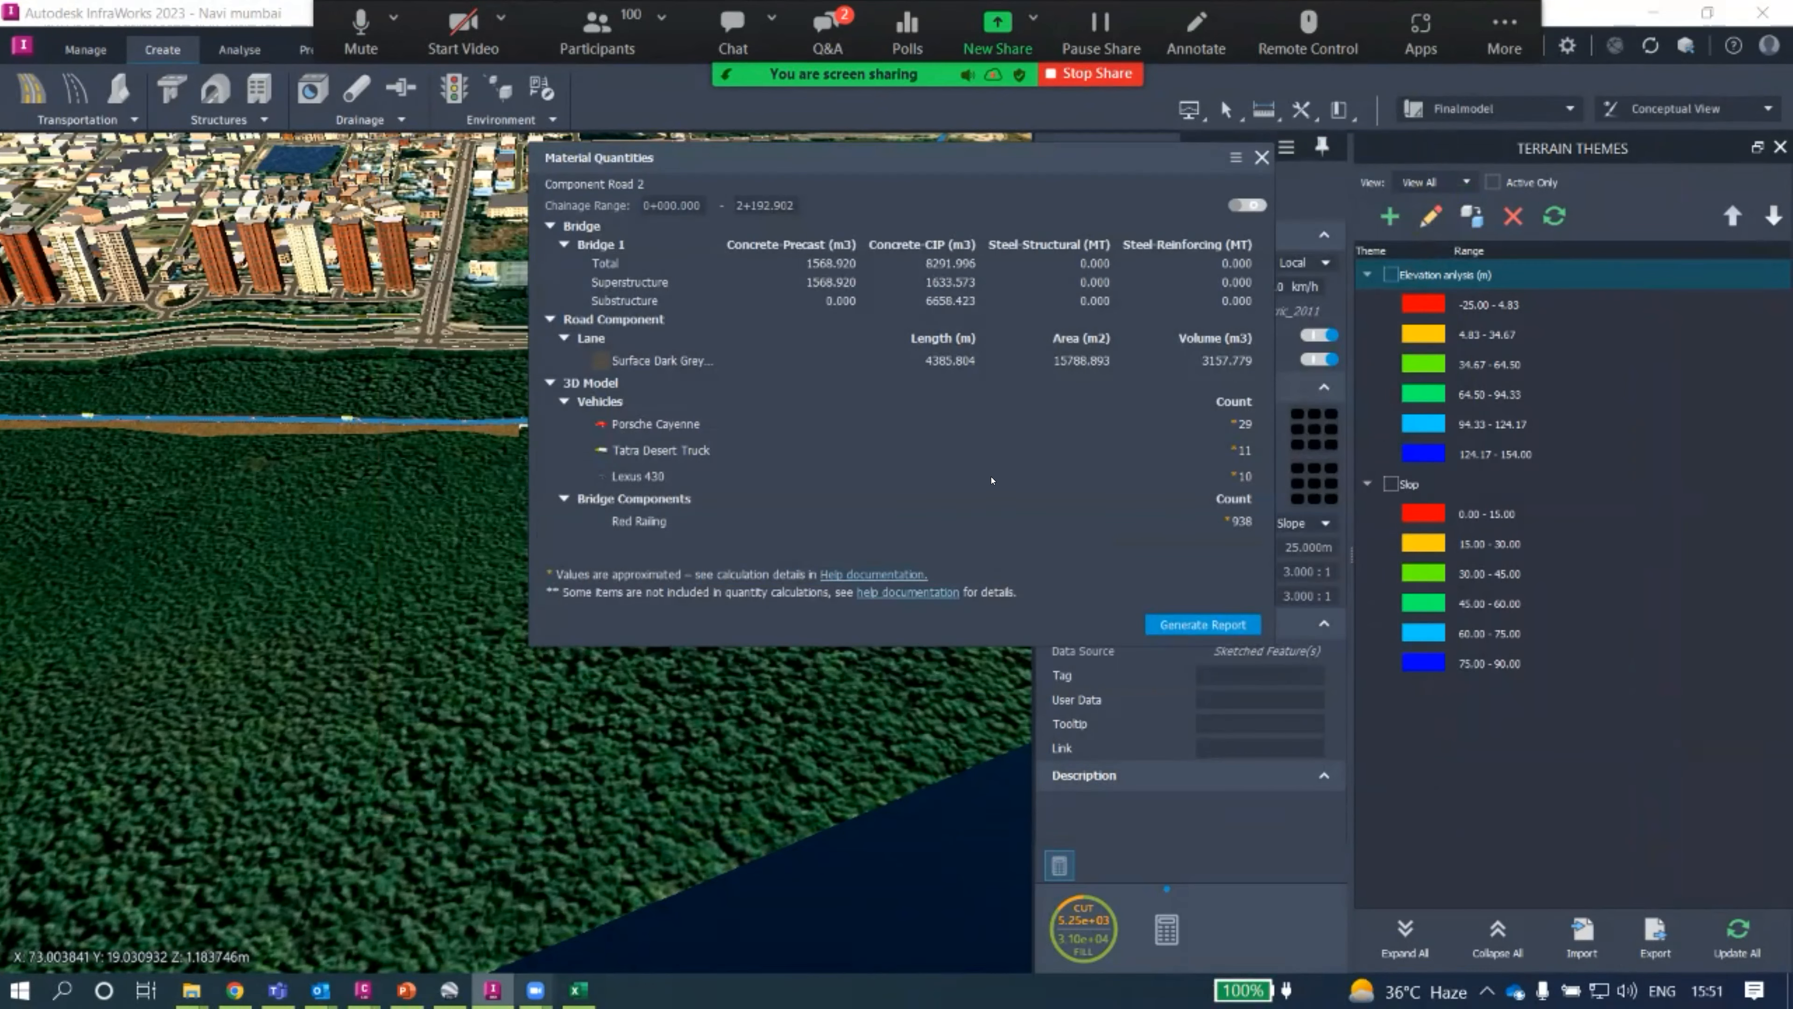
Open the Navi mumbai-Component Road 2-Quantities file from the Desktop in Excel and fit its Asset Type and Group columns to their contents.
click(192, 989)
scroll(1002, 572, down, 10)
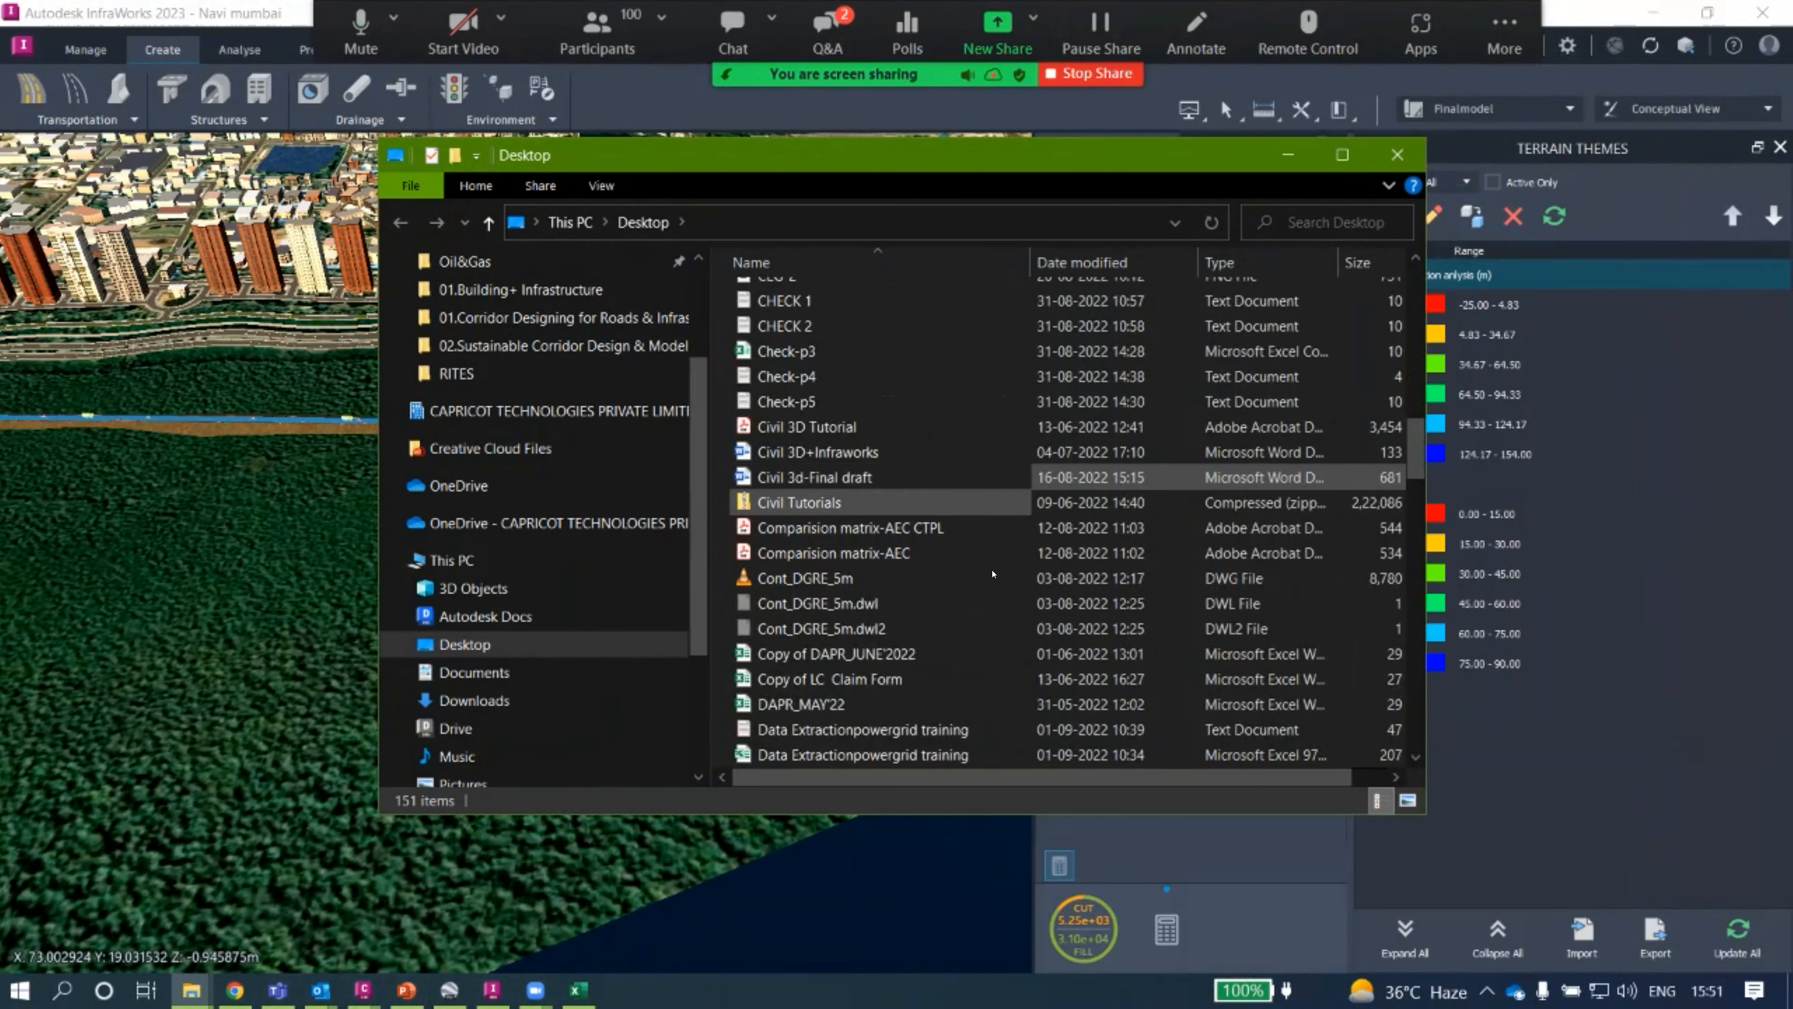
scroll(930, 502, down, 15)
scroll(931, 503, up, 3)
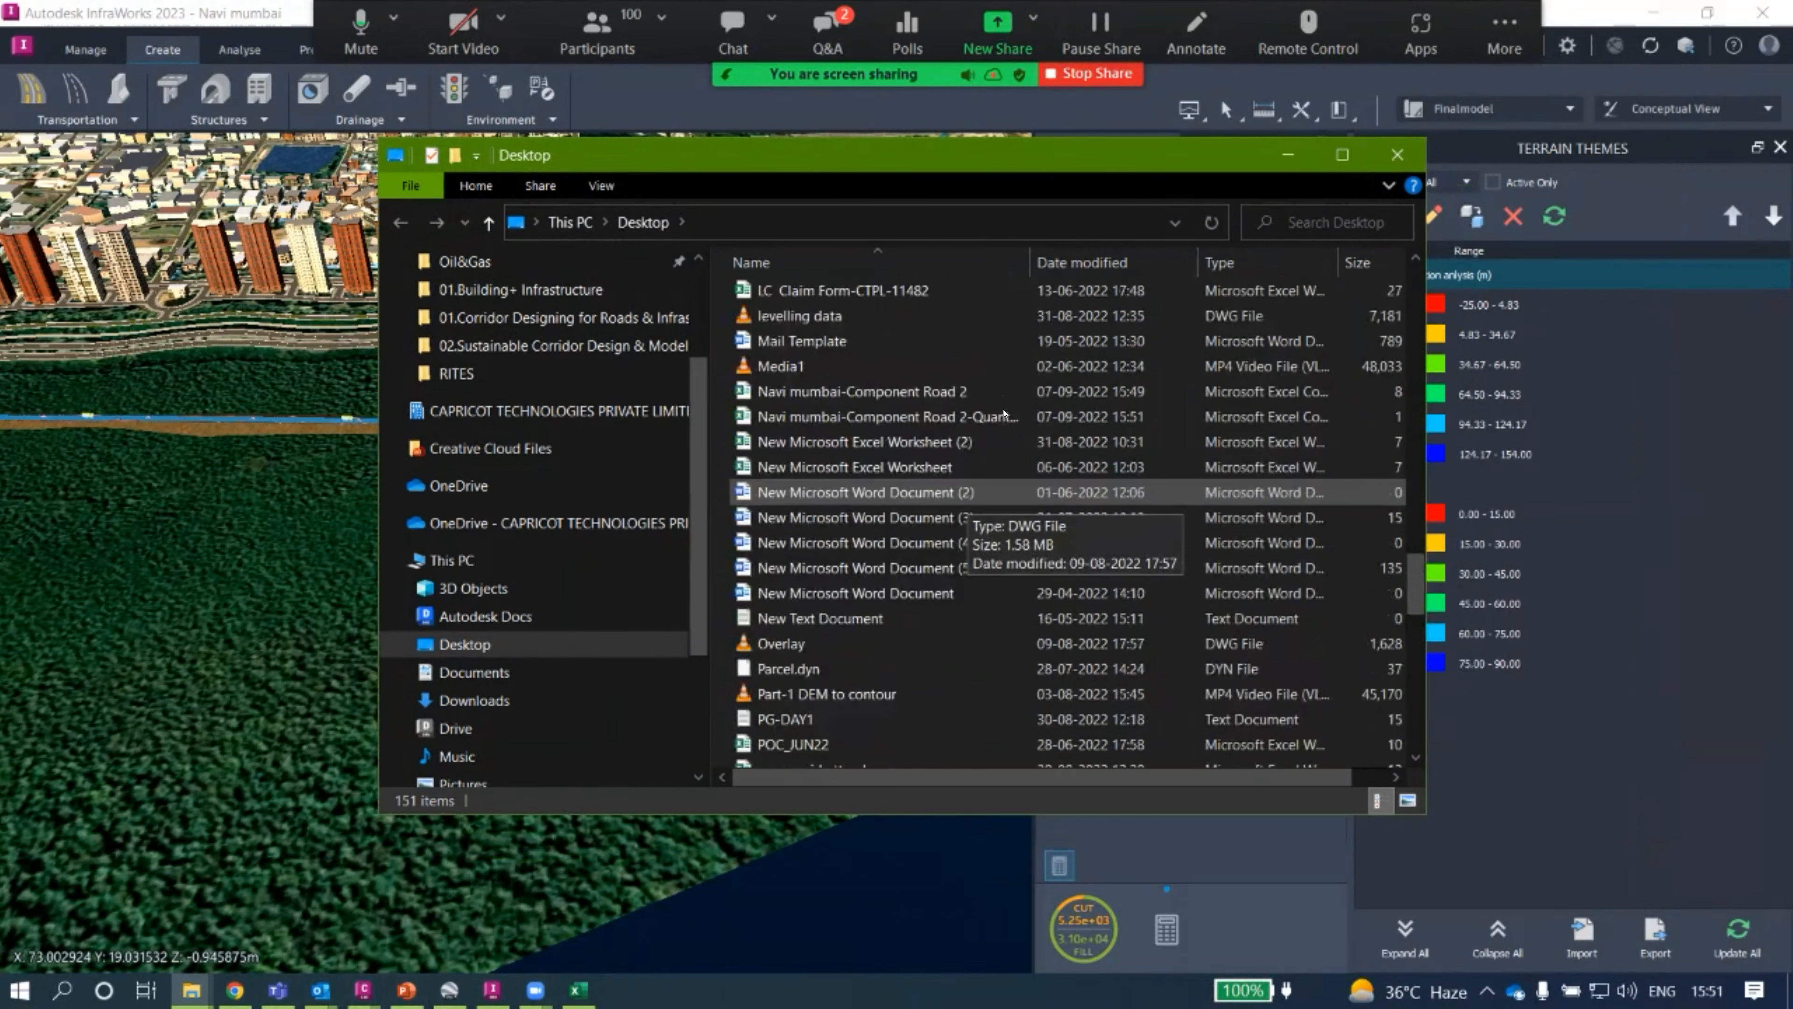
click(958, 415)
double_click(958, 415)
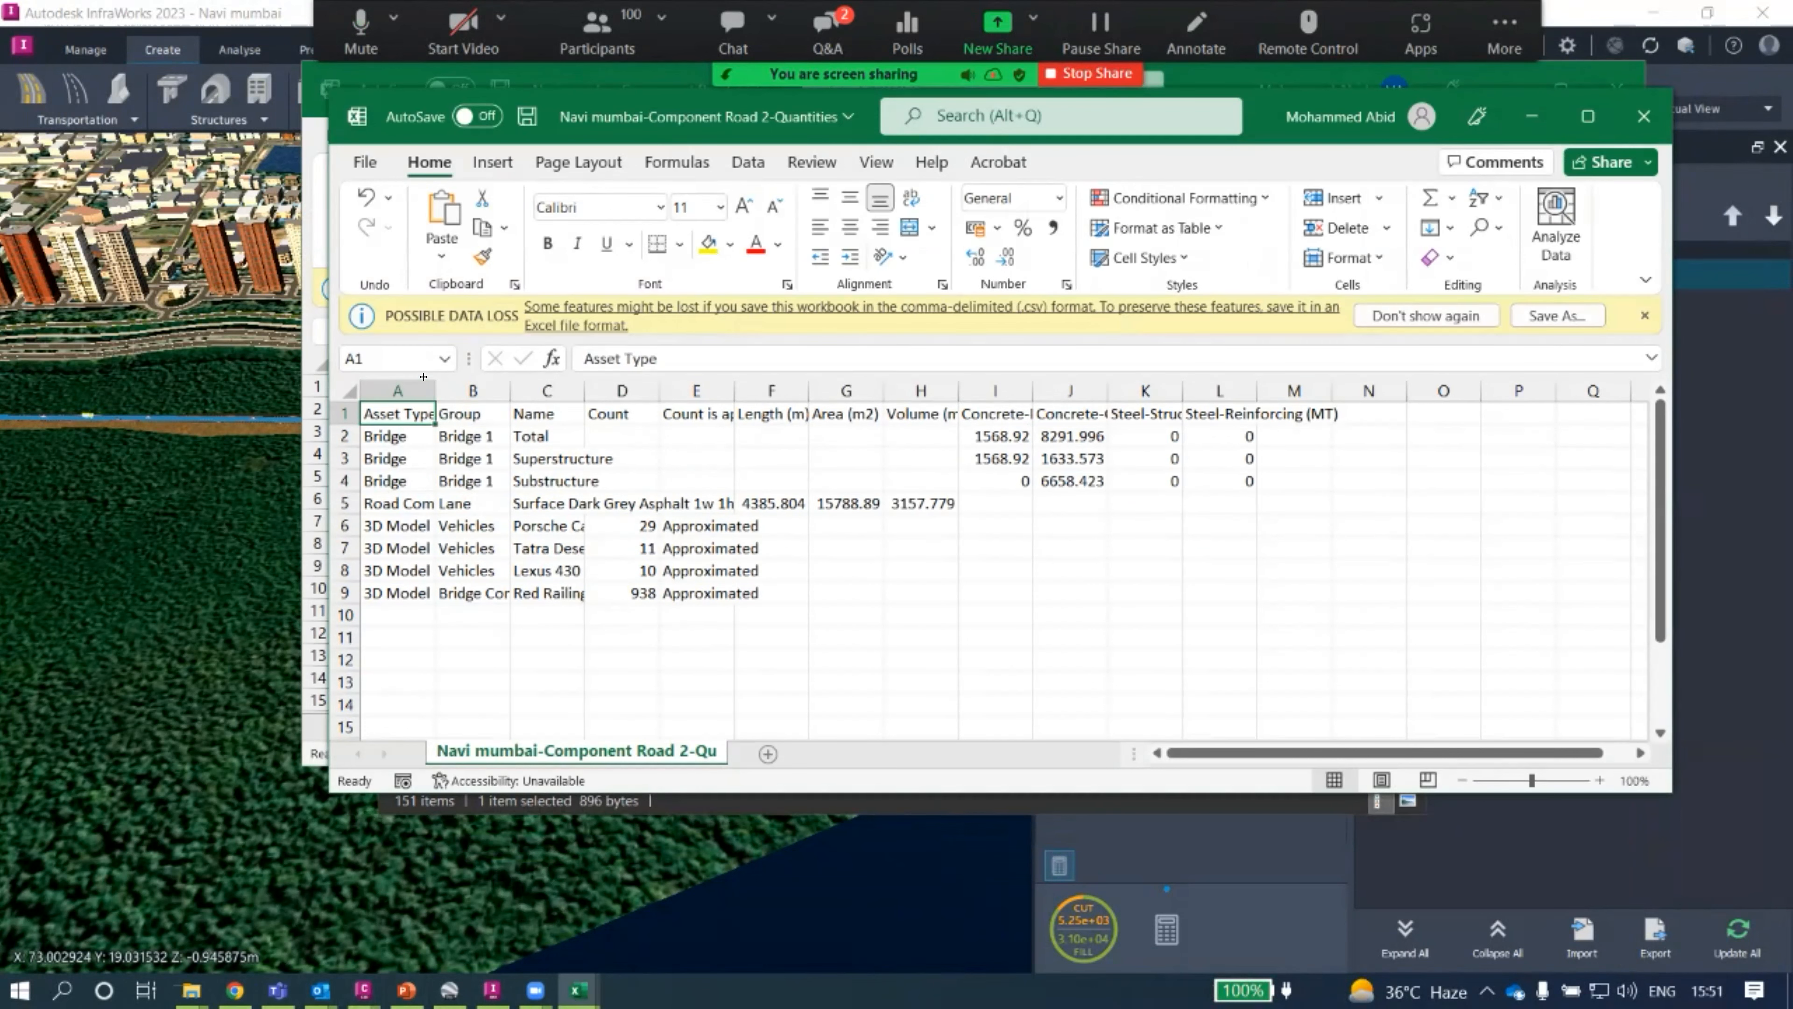
double_click(435, 390)
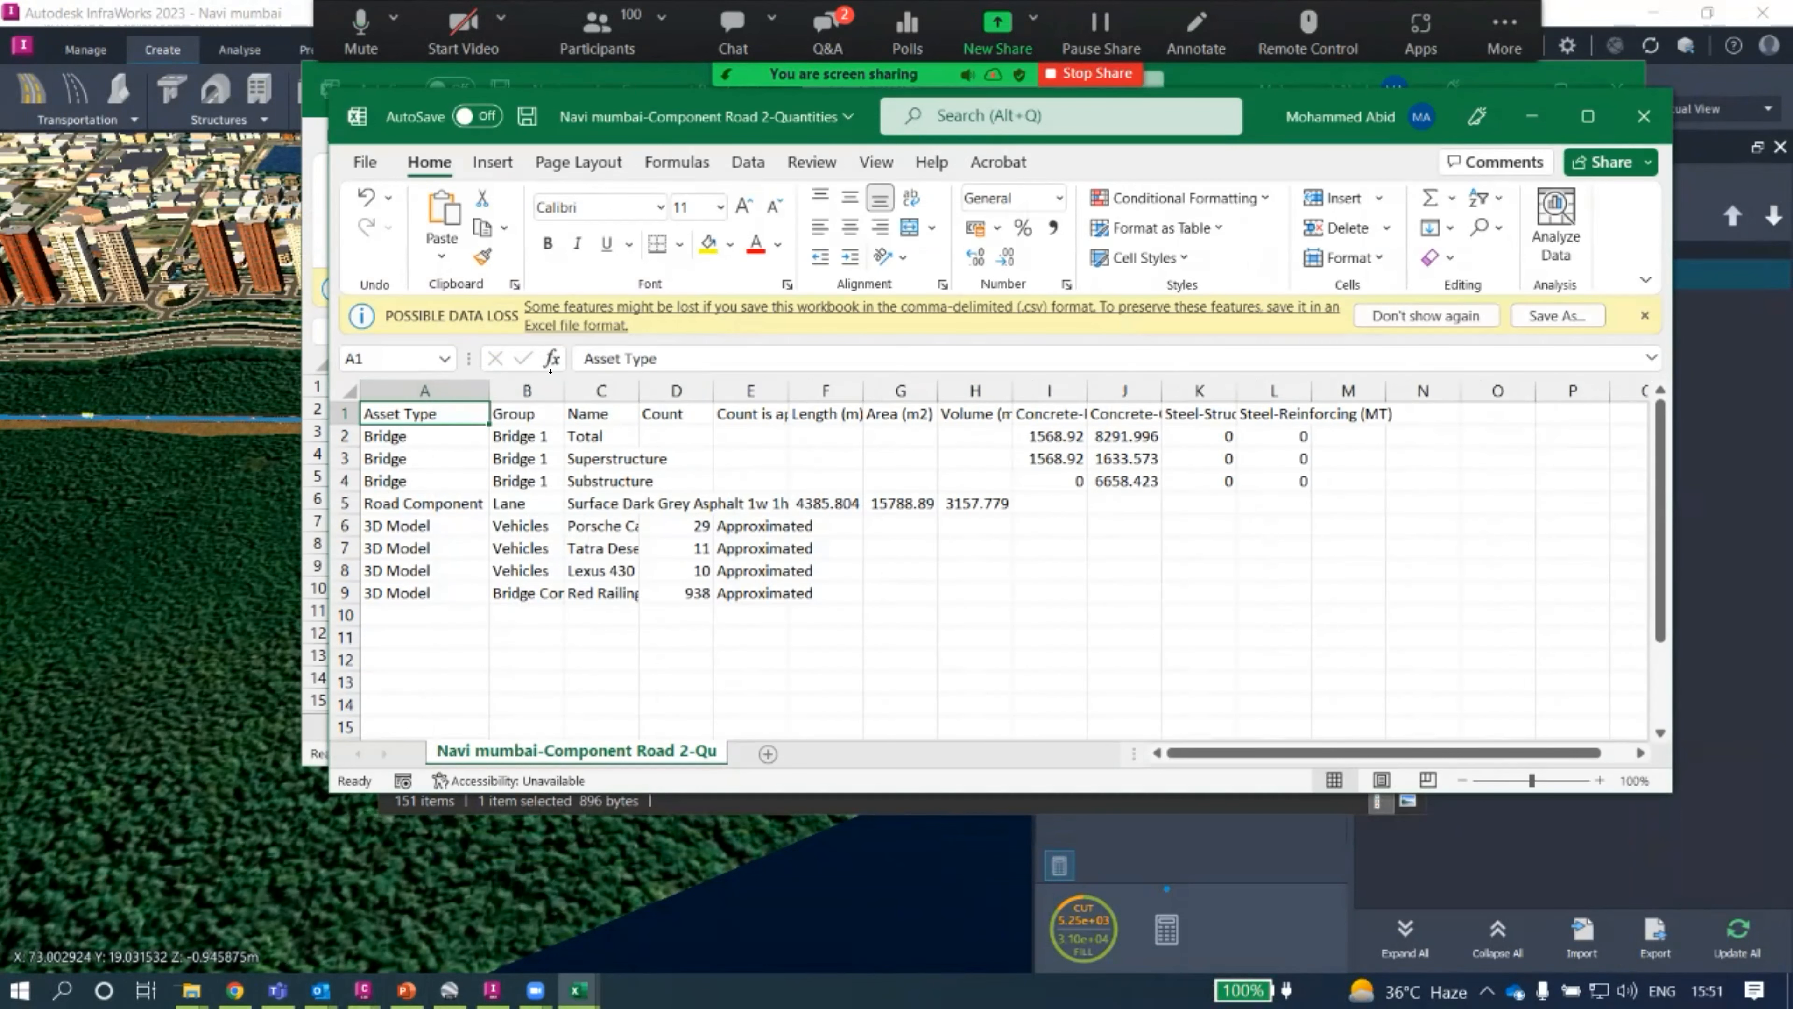
double_click(563, 390)
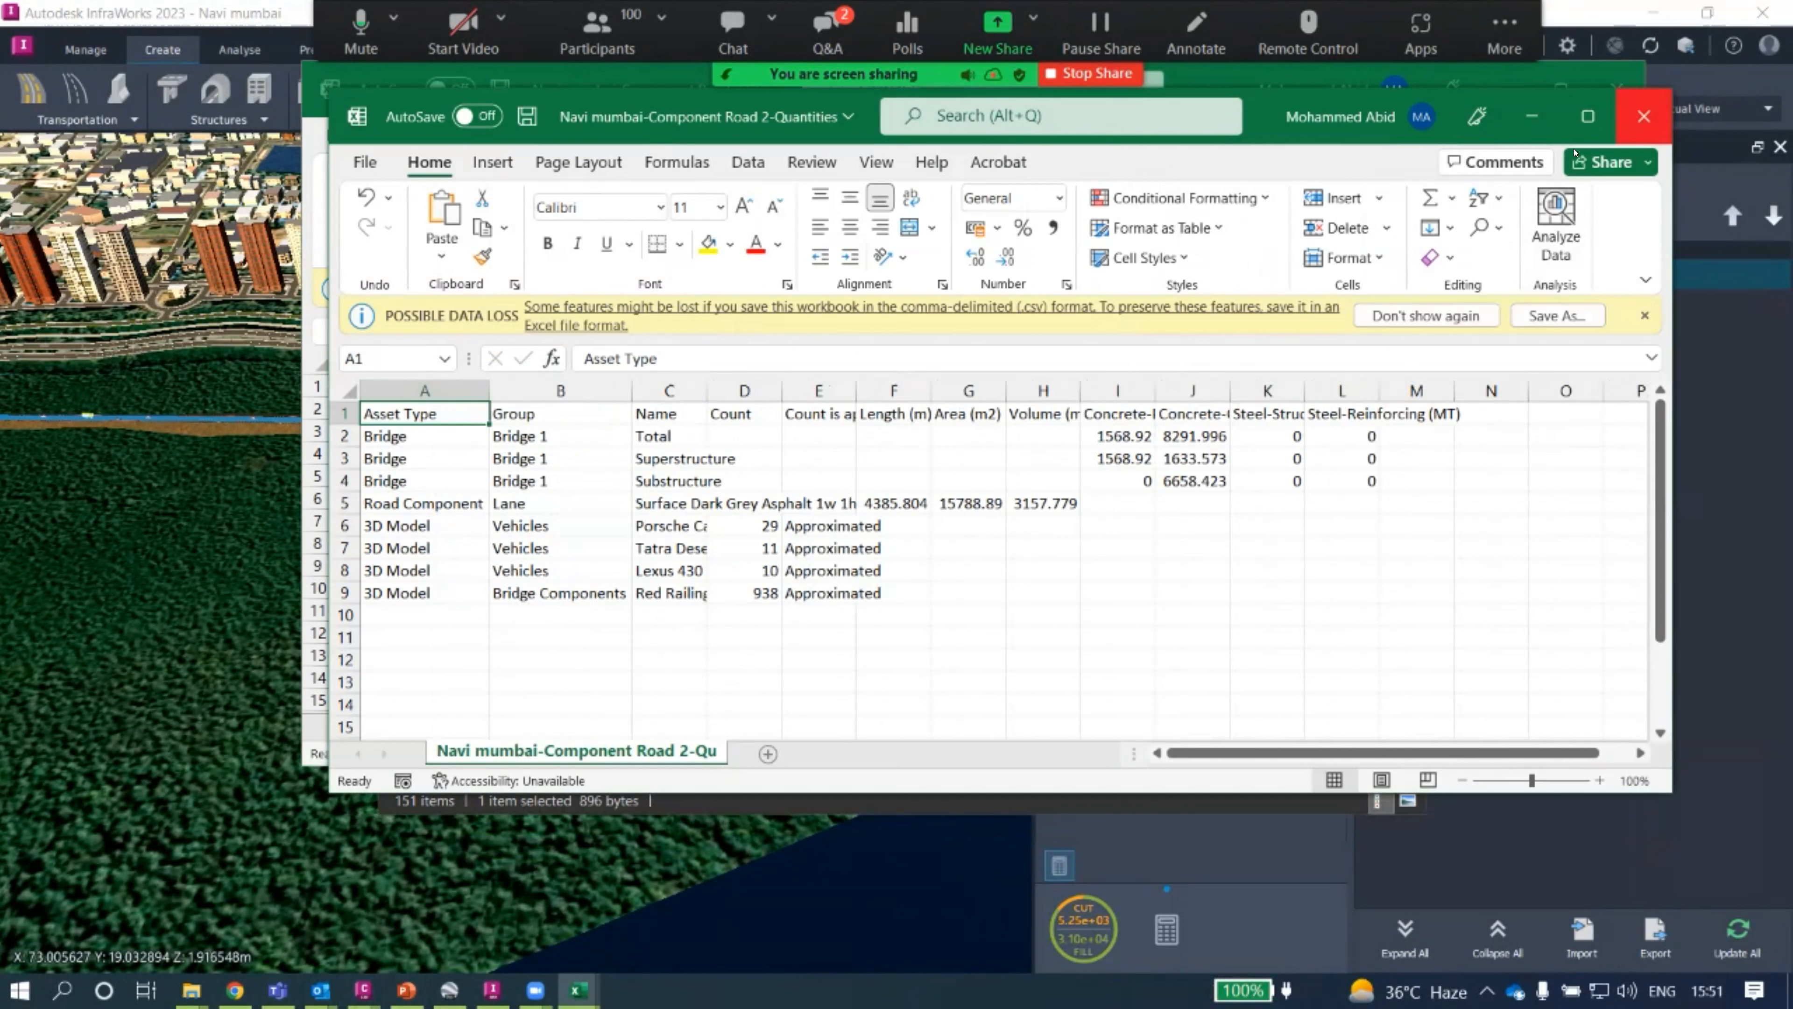
Close both Navi mumbai workbooks without saving the changes and close the Desktop folder window.
click(1644, 115)
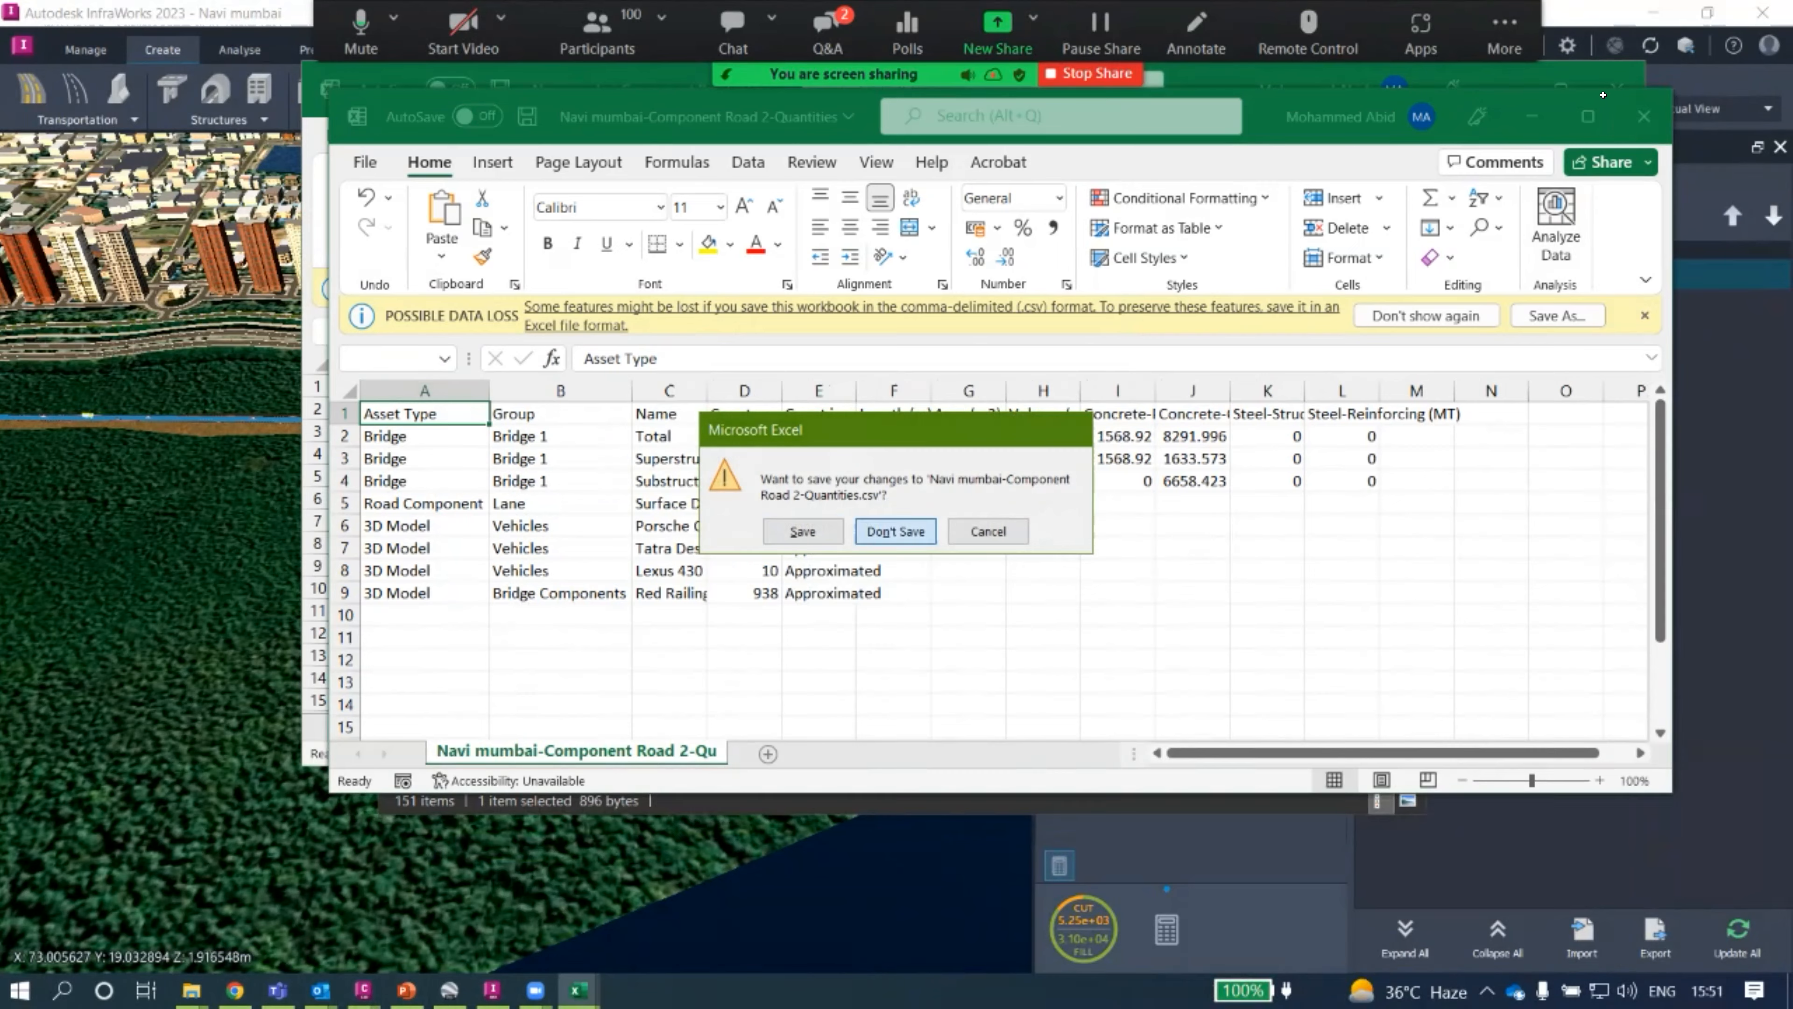
click(895, 530)
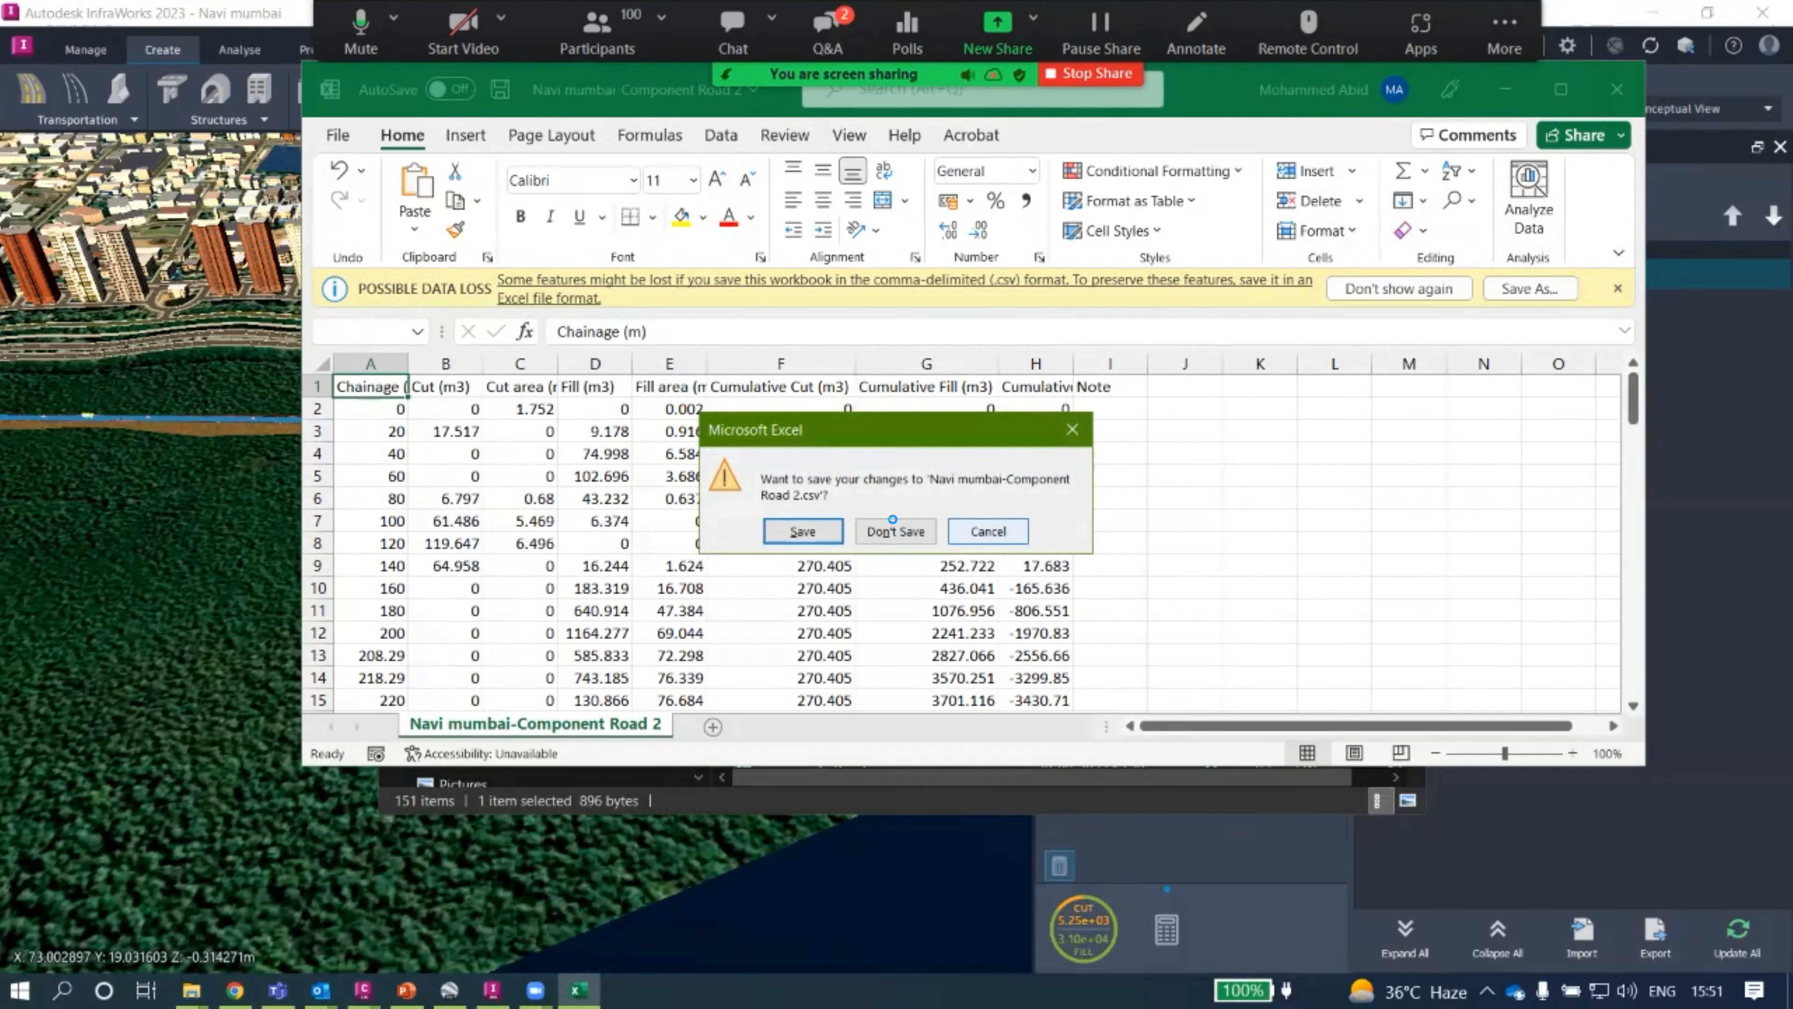
click(895, 530)
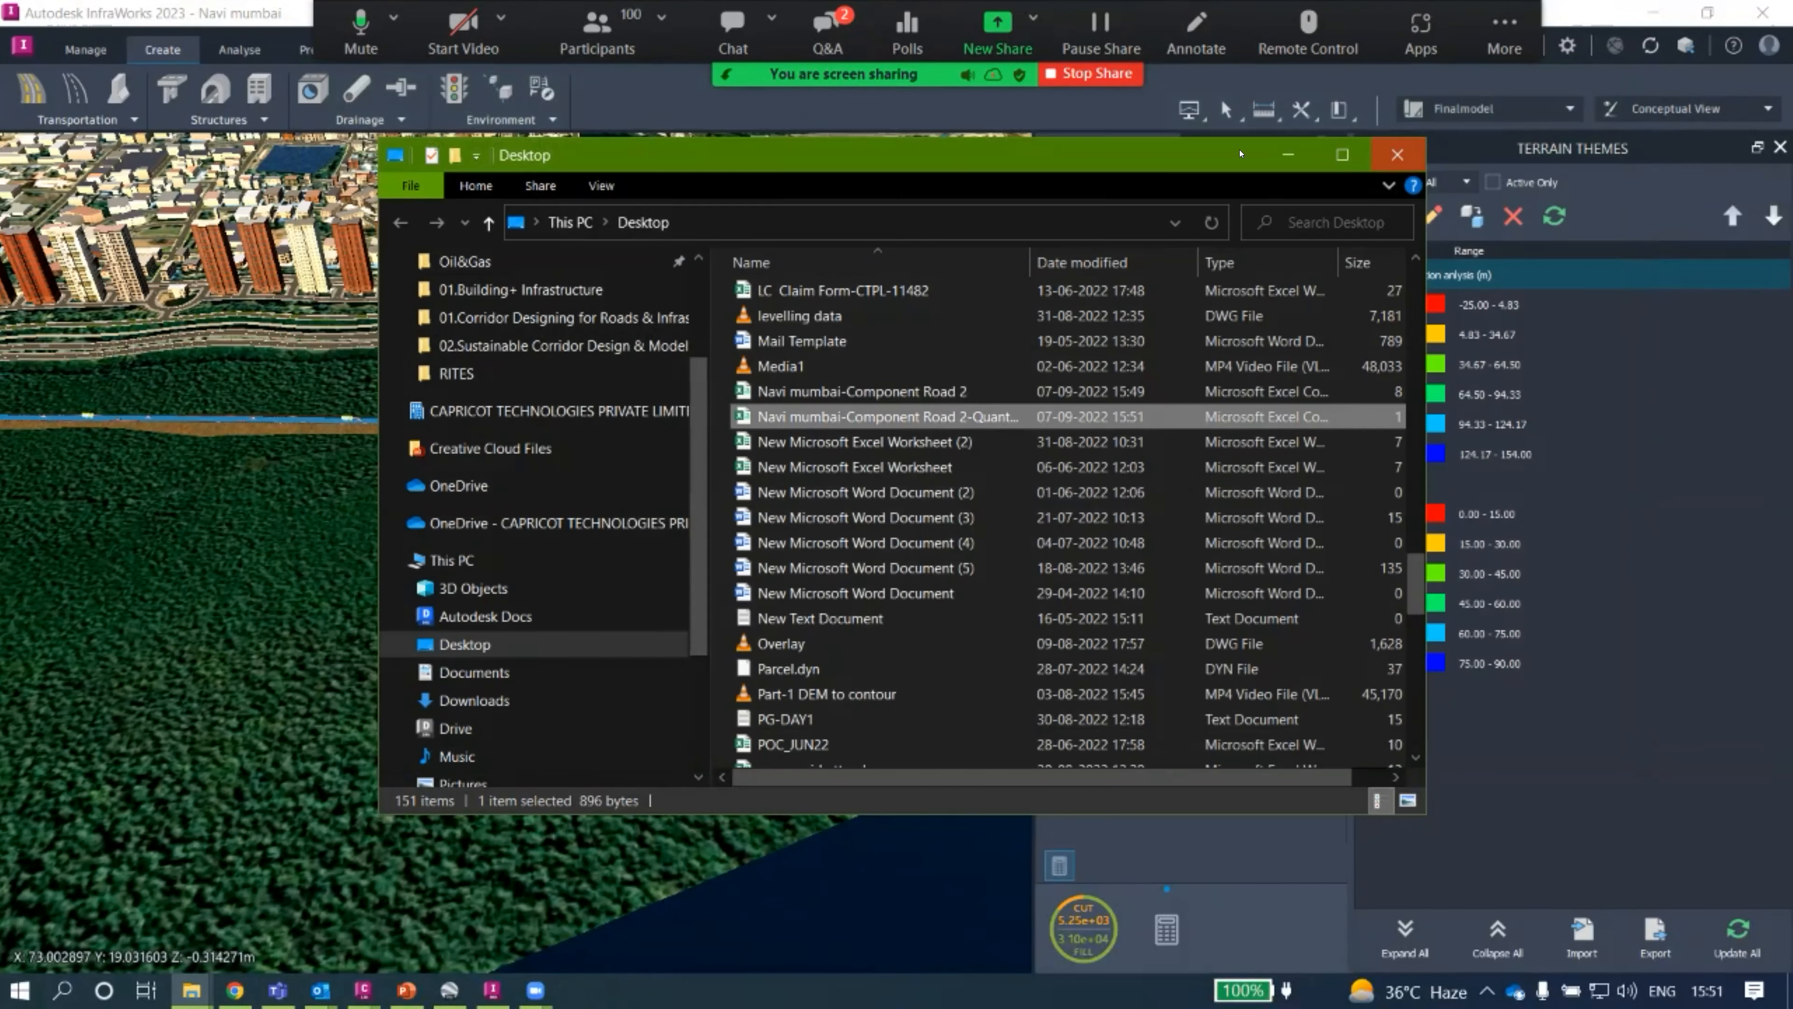
click(1397, 154)
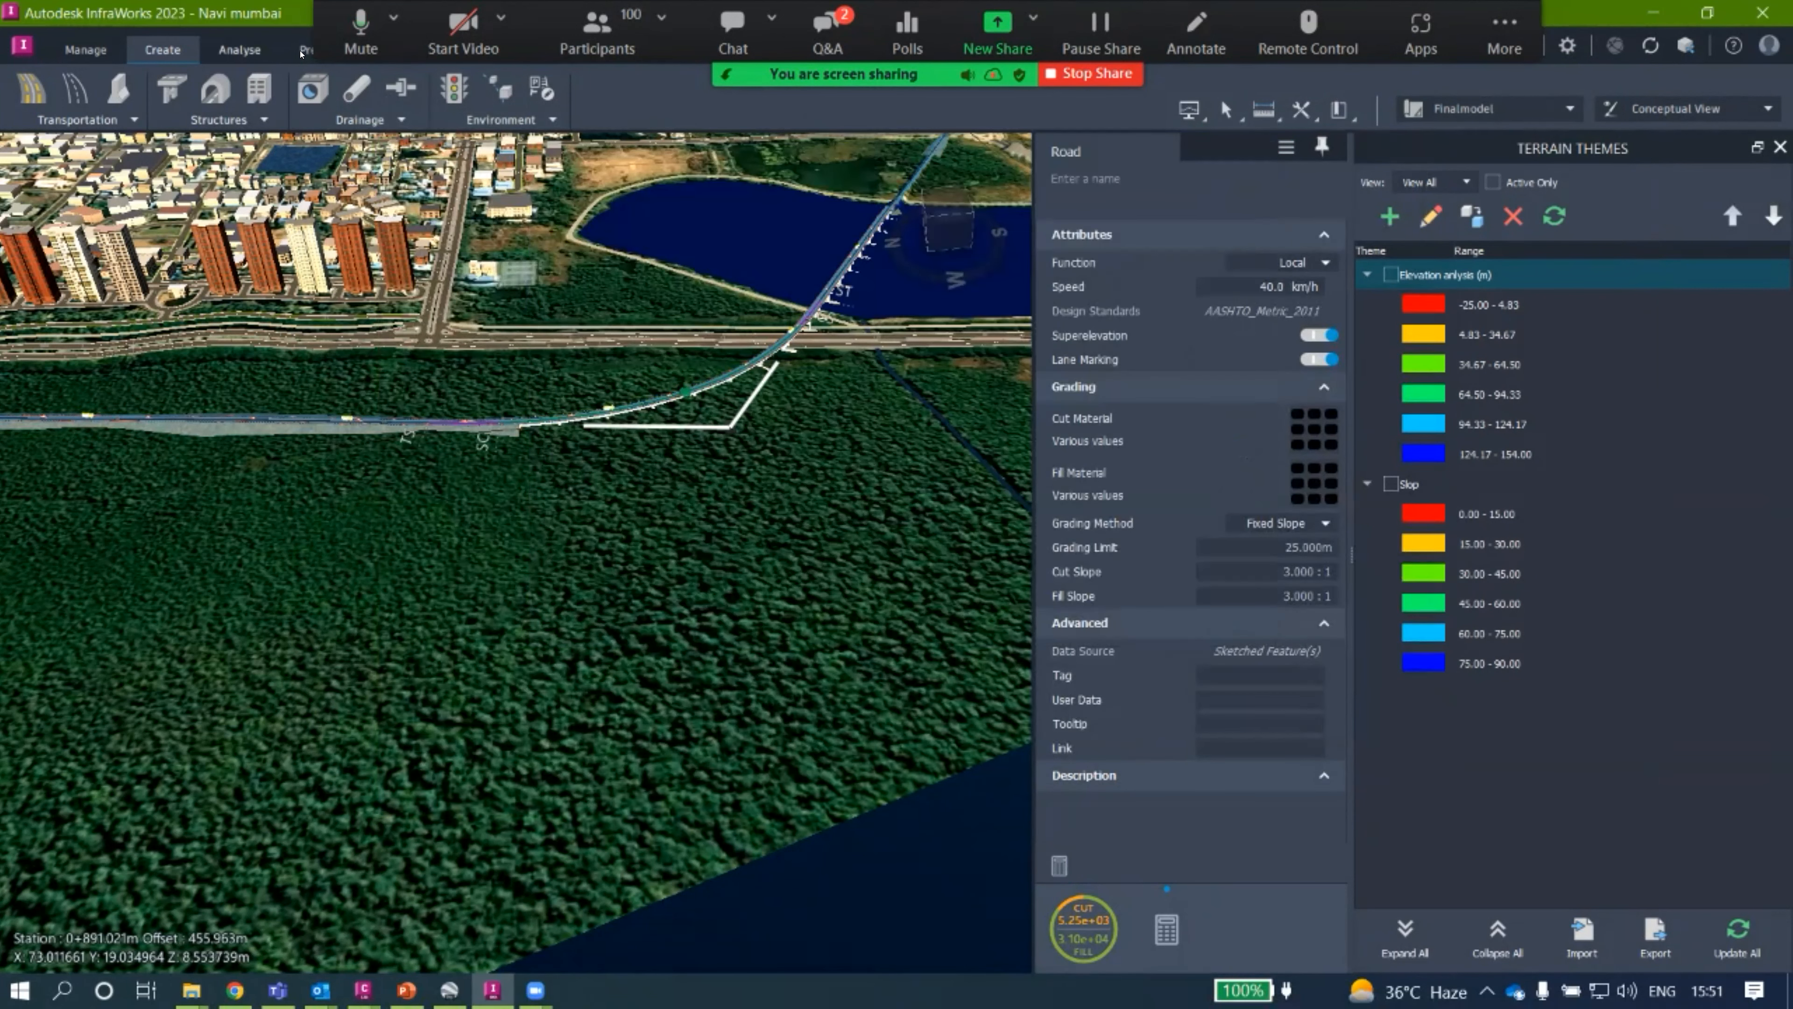
Review the settings for exporting the entire model to IMX, including the target coordinate system and file, and close them without exporting.
click(304, 50)
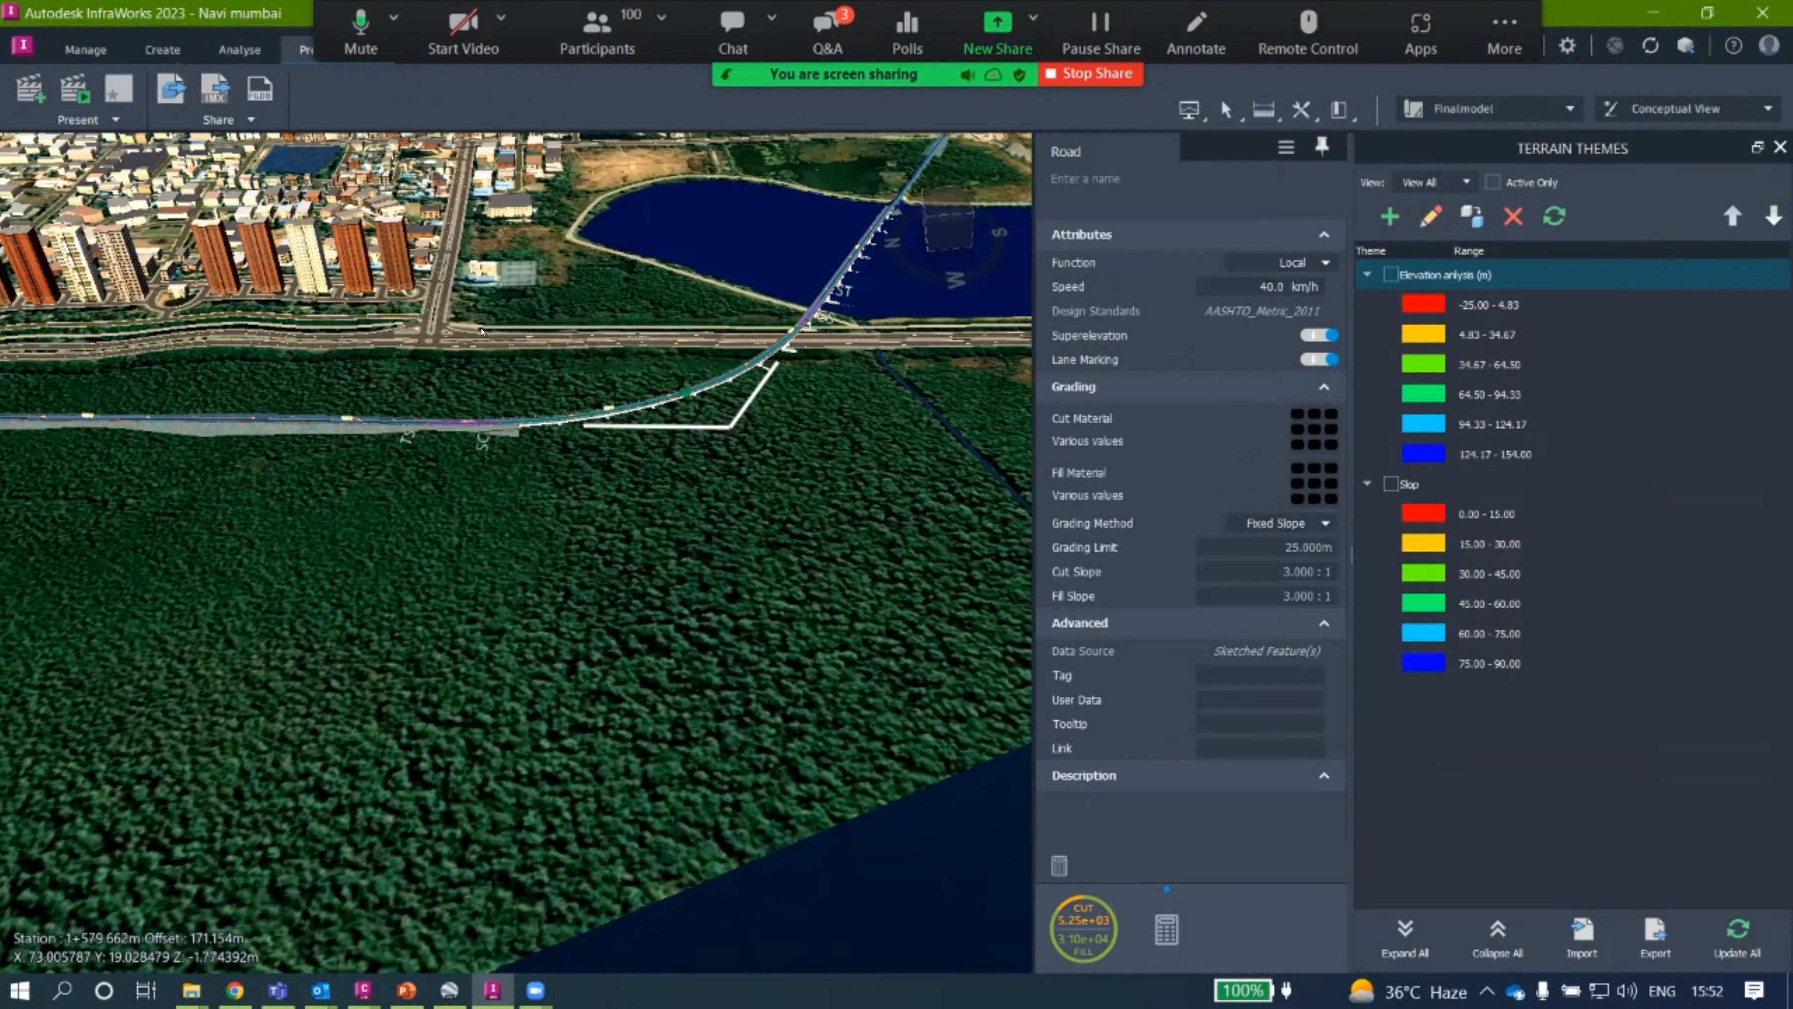
drag(991, 438, 913, 521)
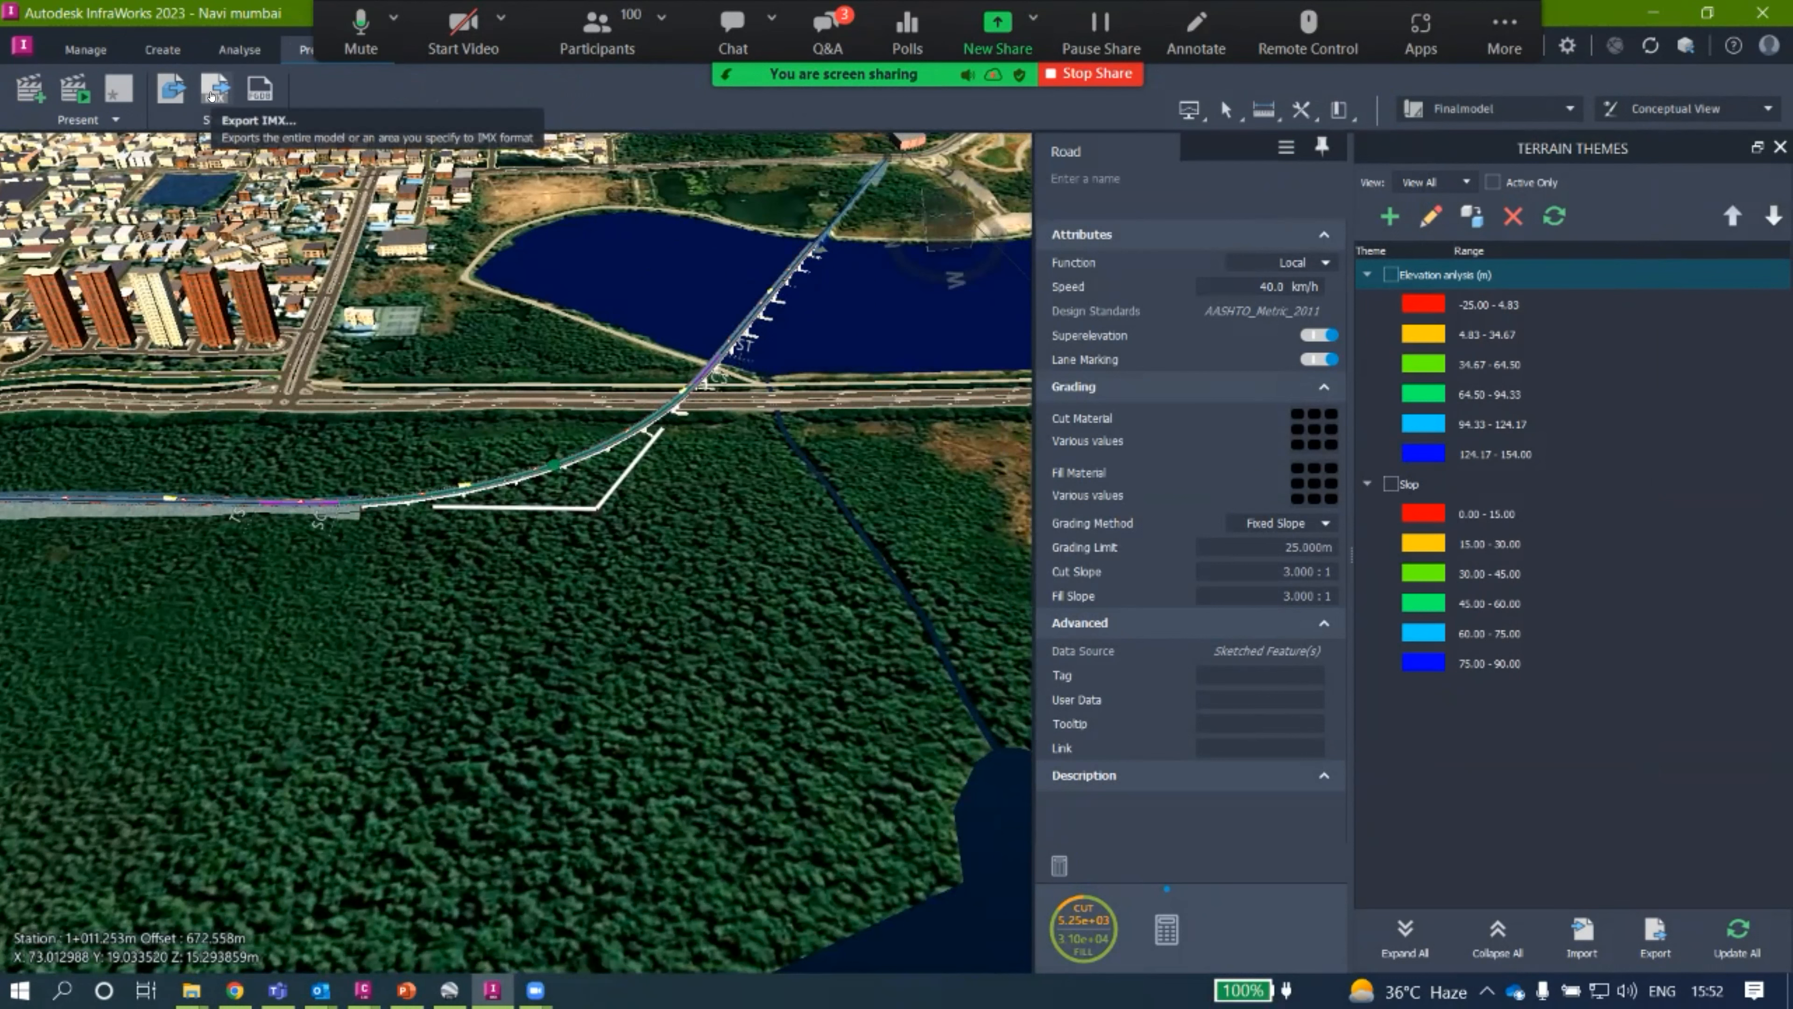
click(212, 95)
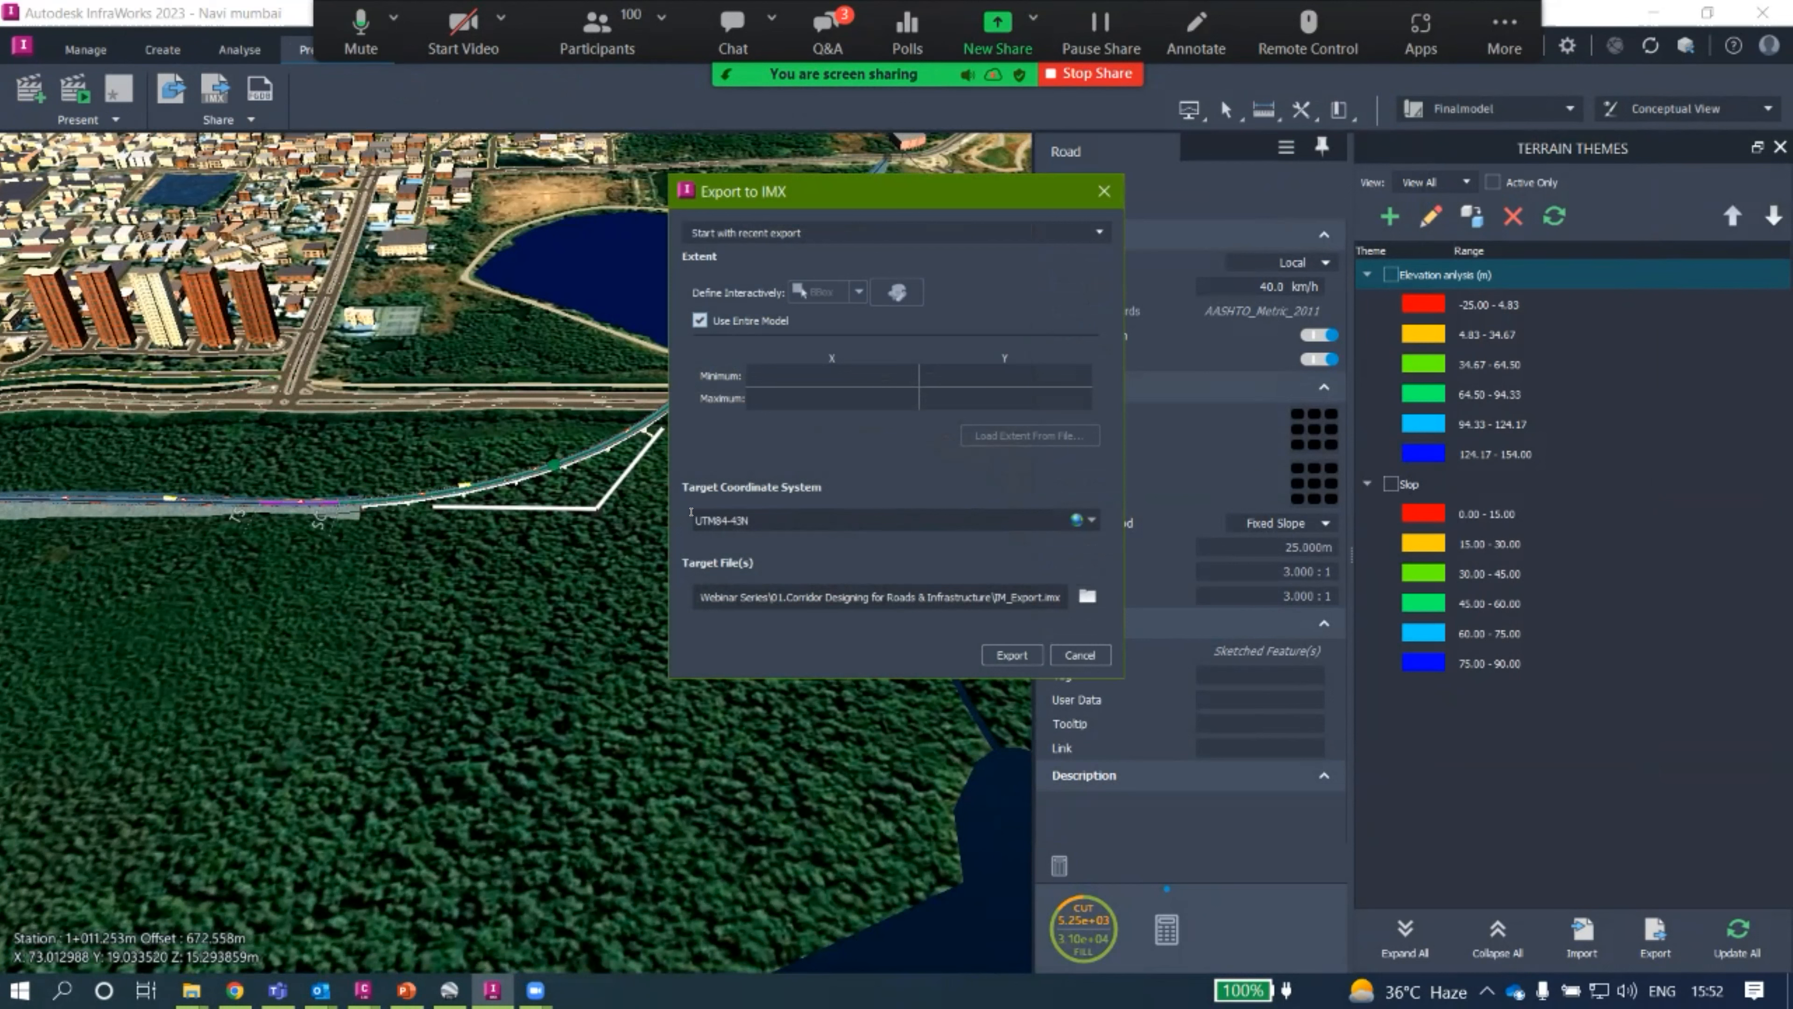
key(ctrl+shift+Left)
key(ctrl+shift+Left)
click(1104, 191)
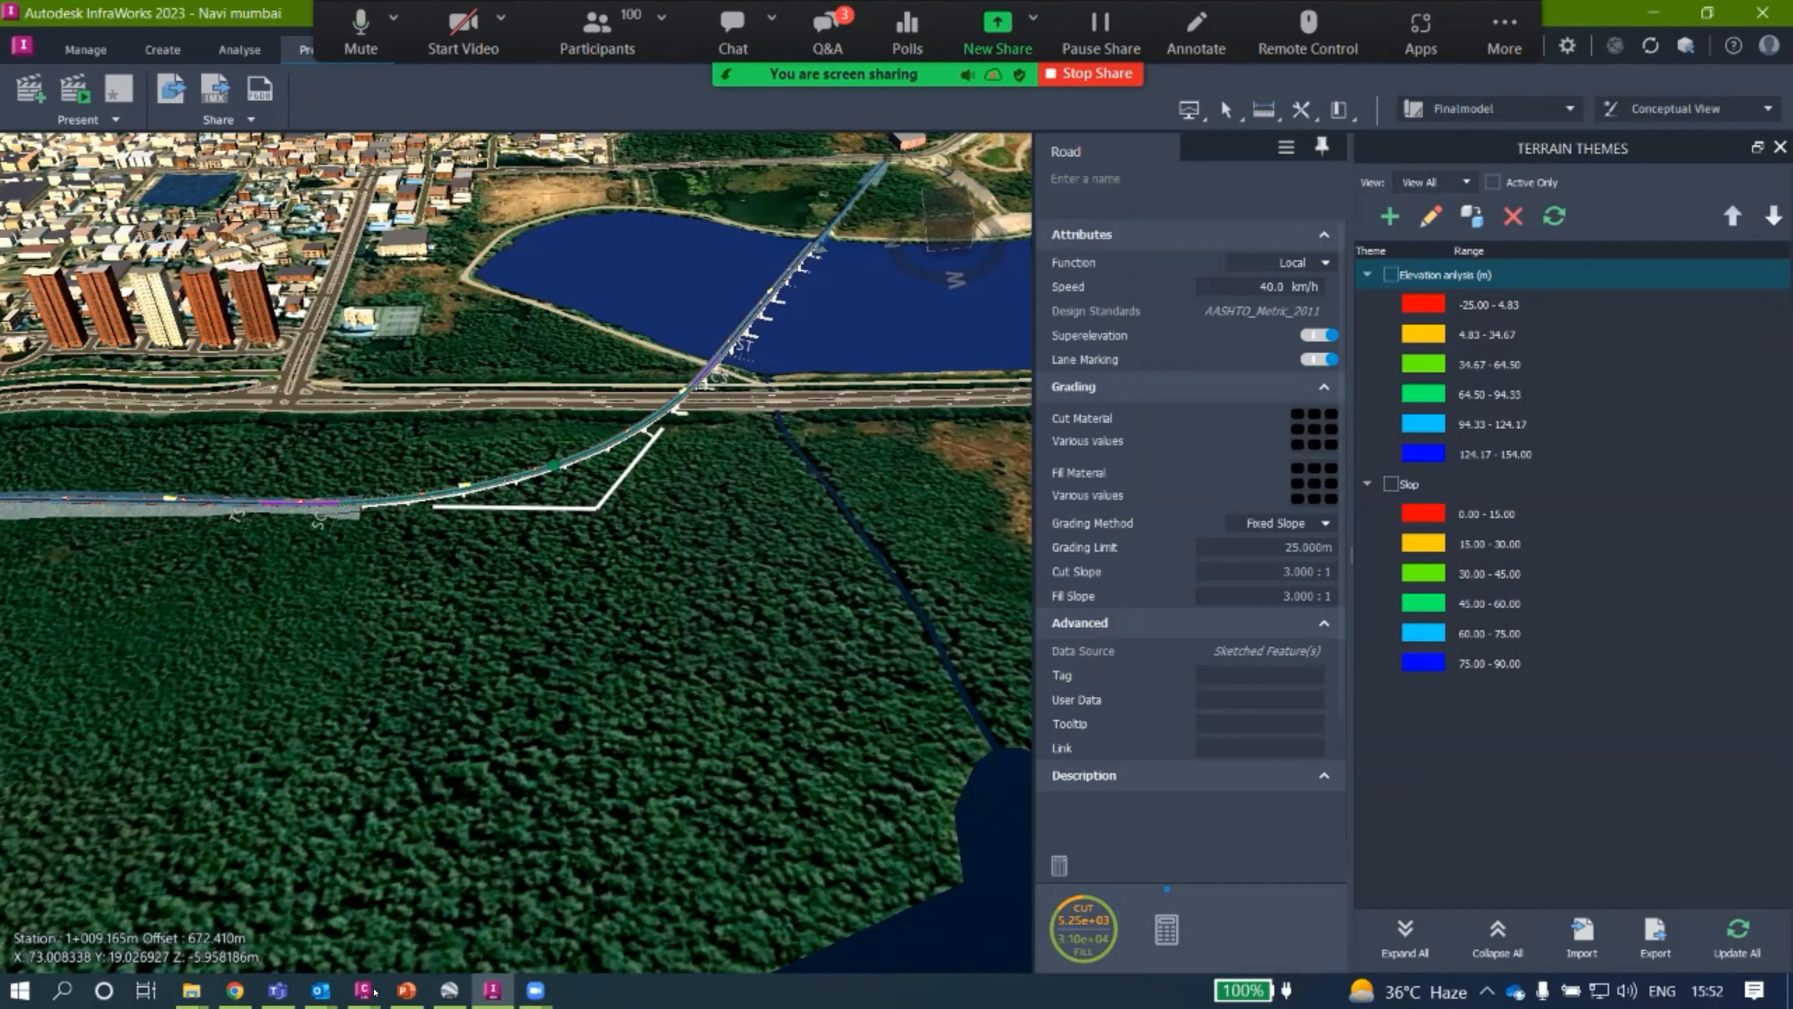
Switch to Drawing1 in Civil 3D, inspect the options for opening an InfraWorks model and close them without opening one.
click(363, 990)
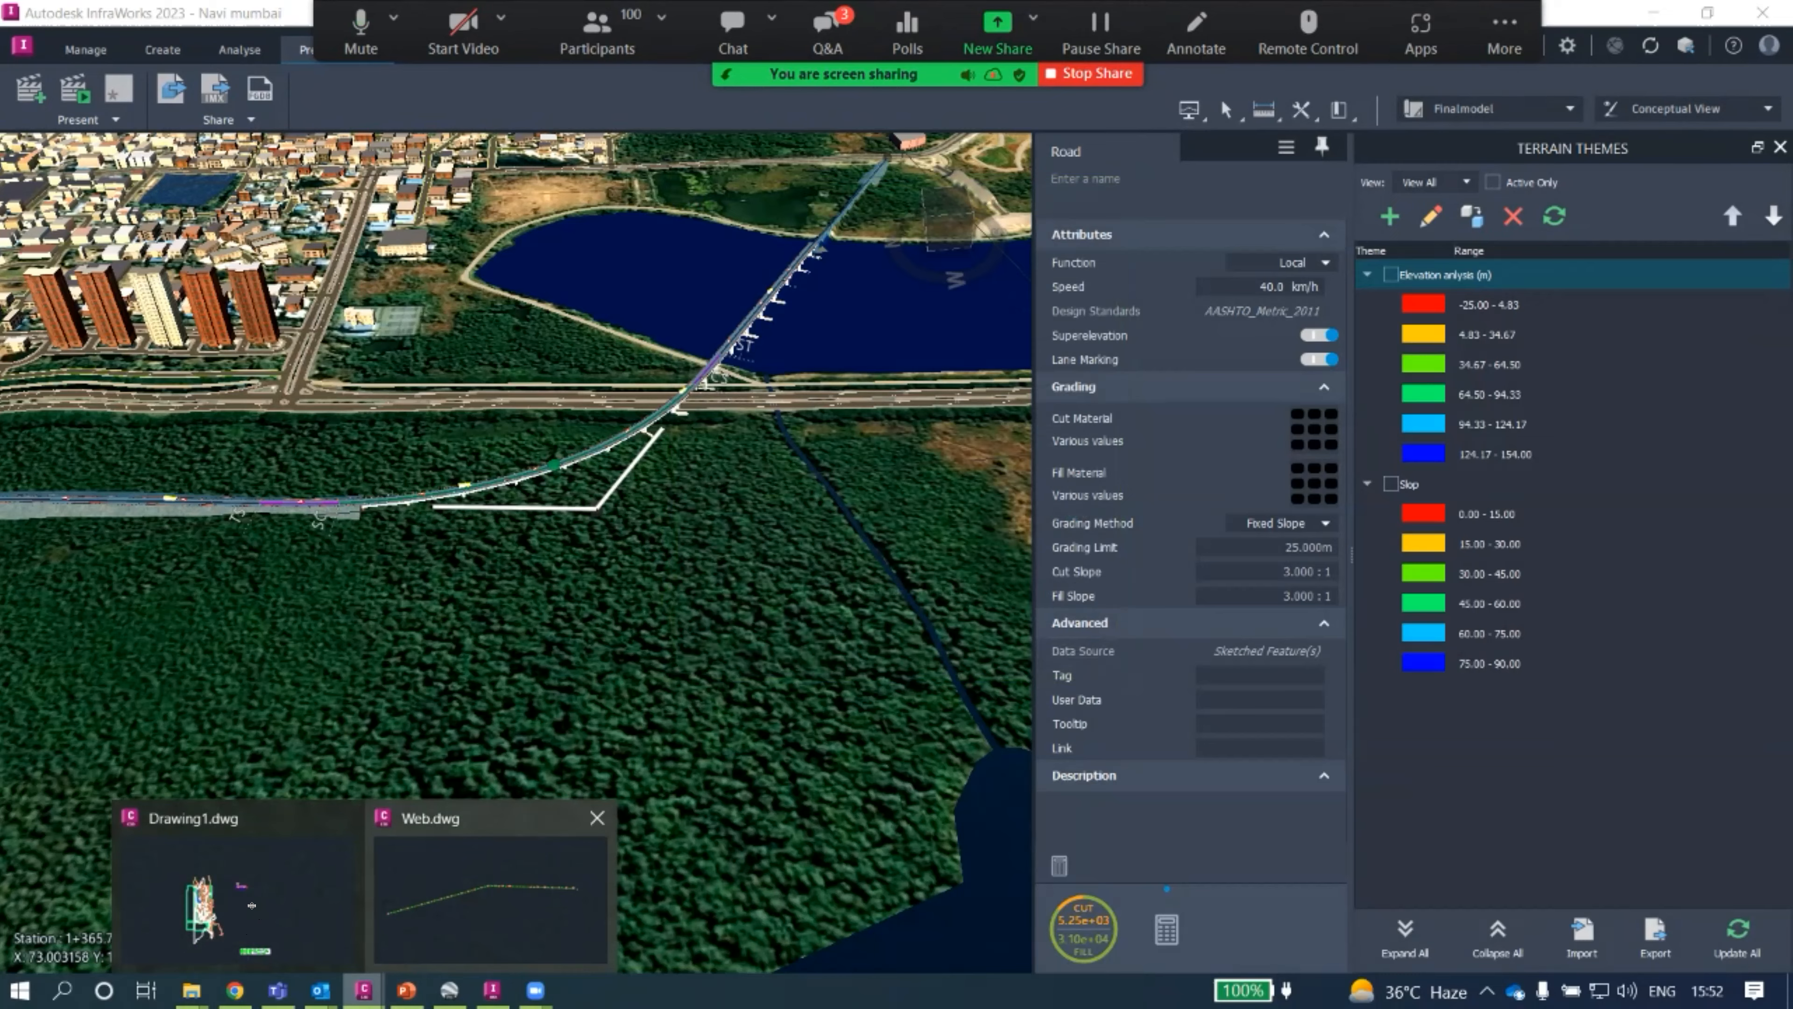
click(251, 904)
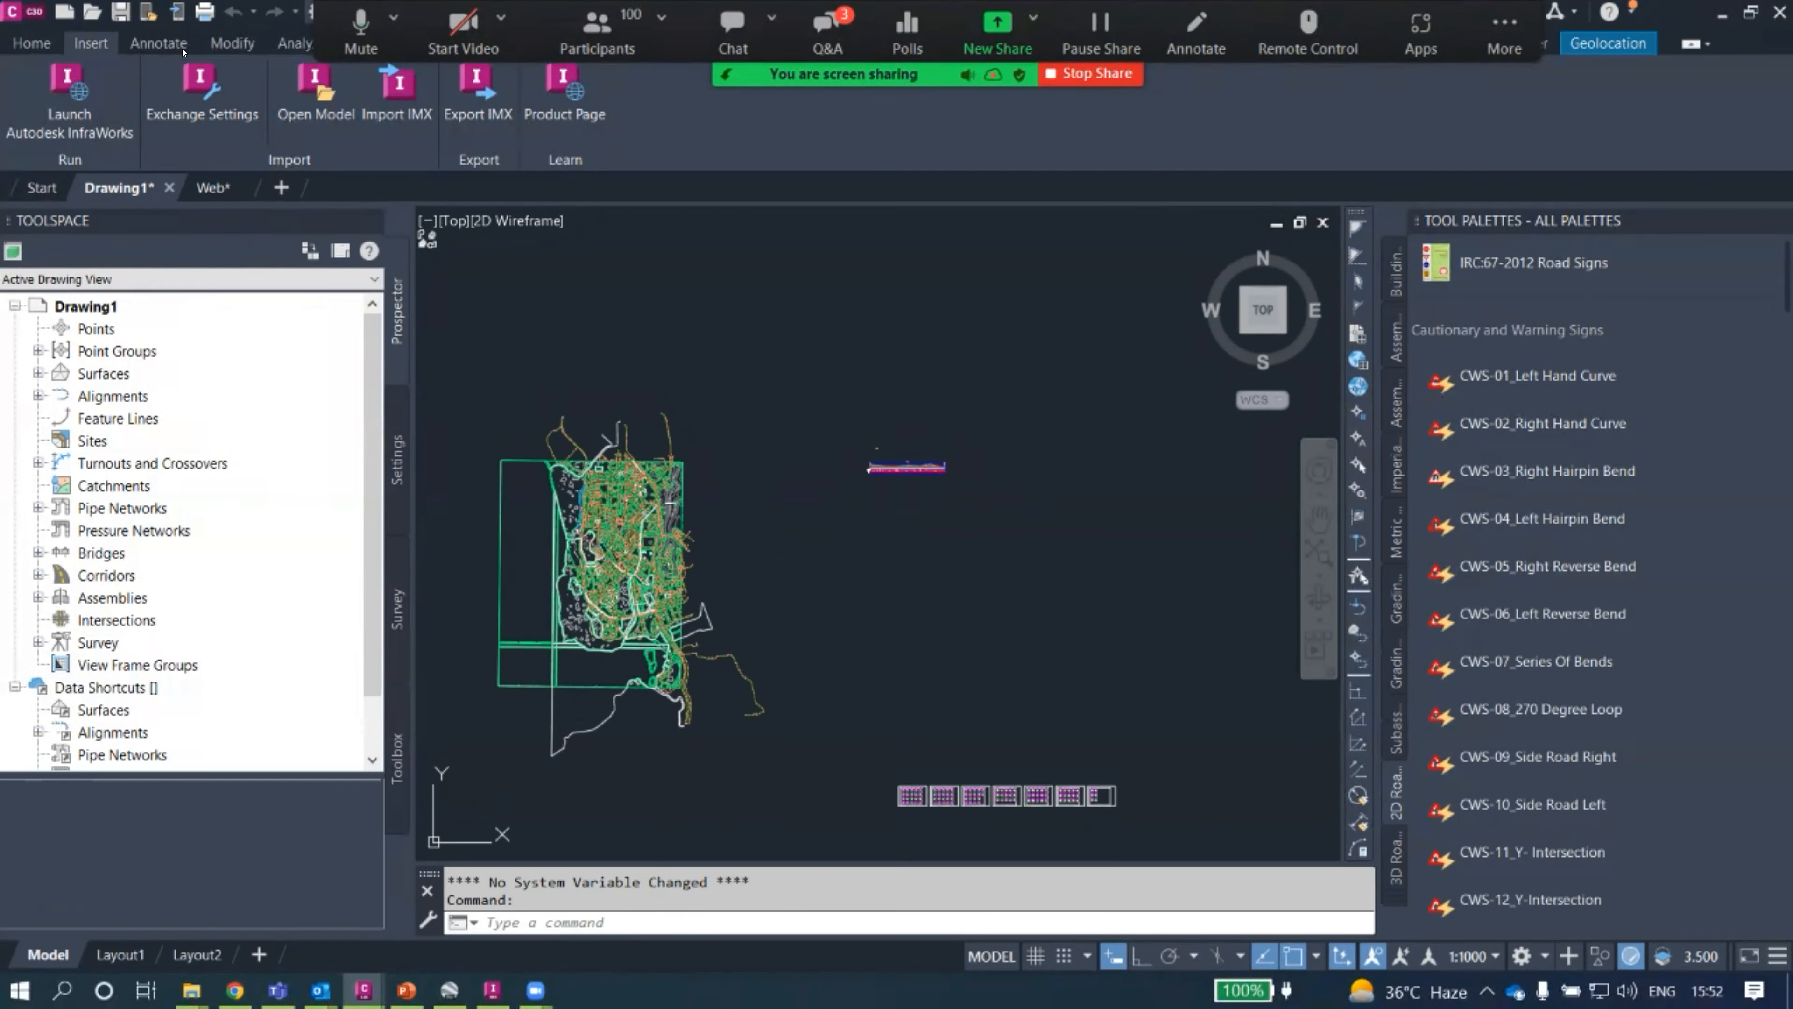
click(798, 43)
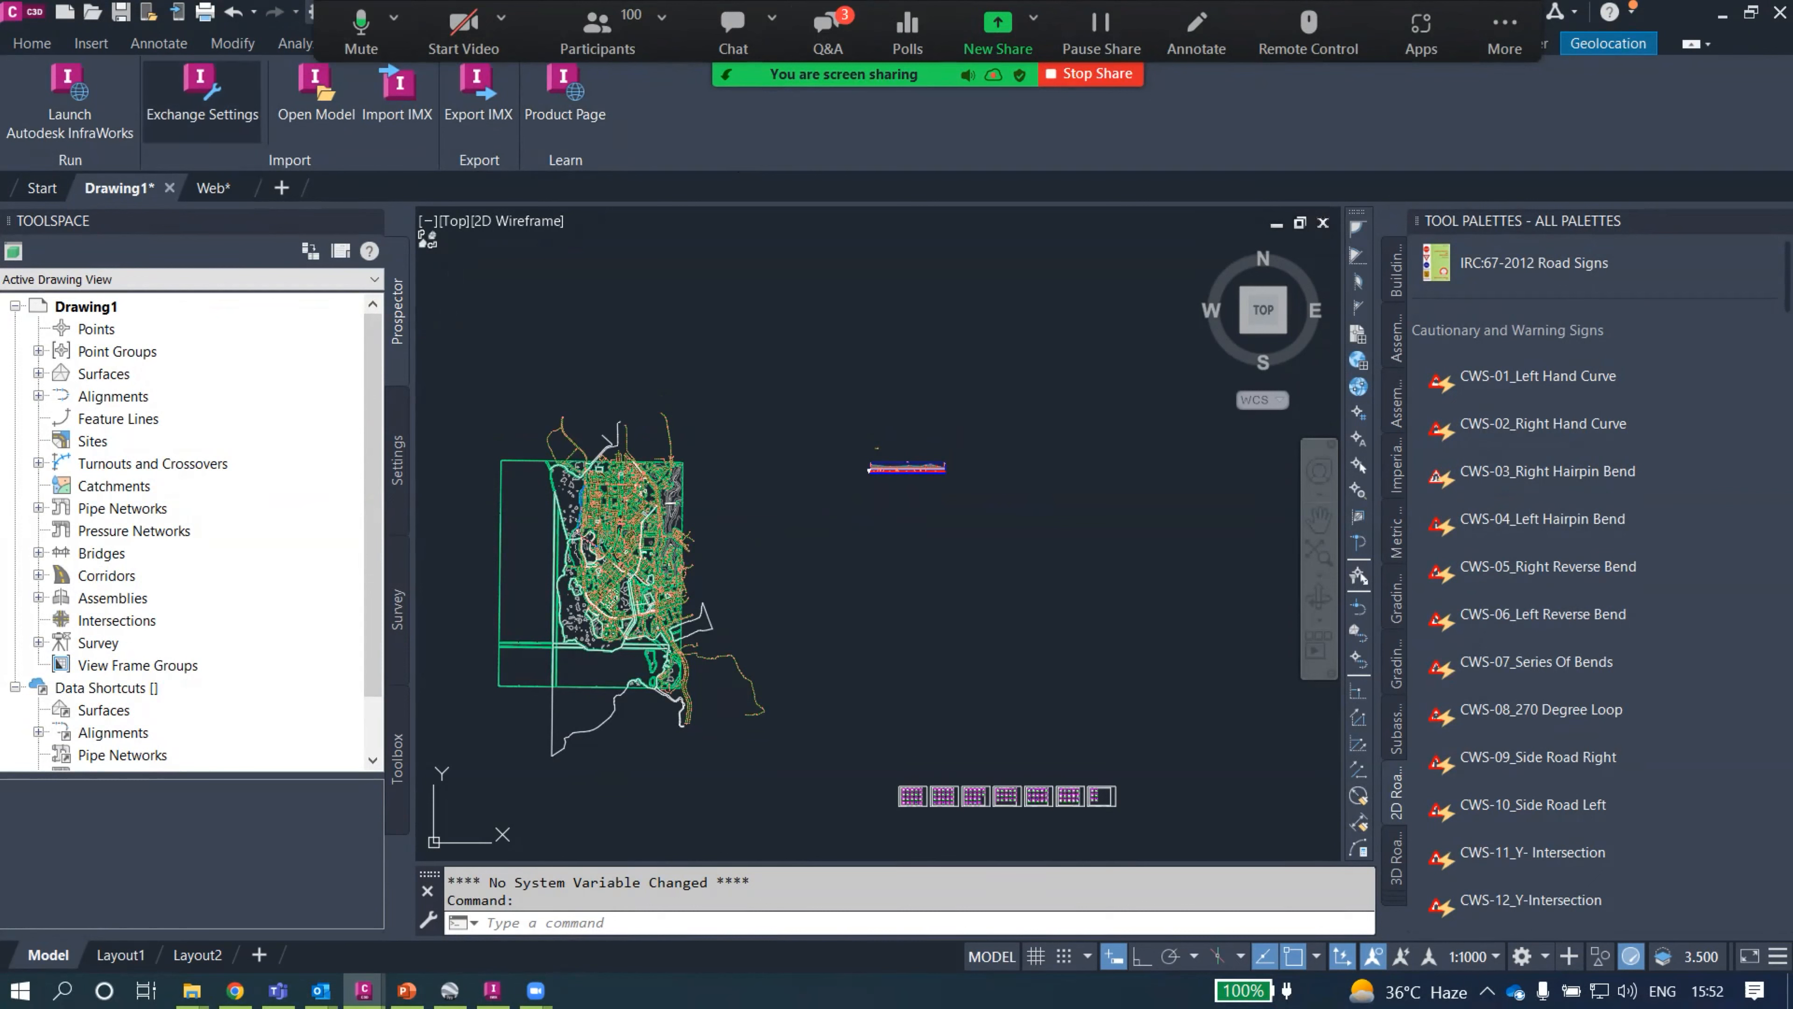
scroll(631, 360, down, 3)
middle_drag(632, 359, 880, 489)
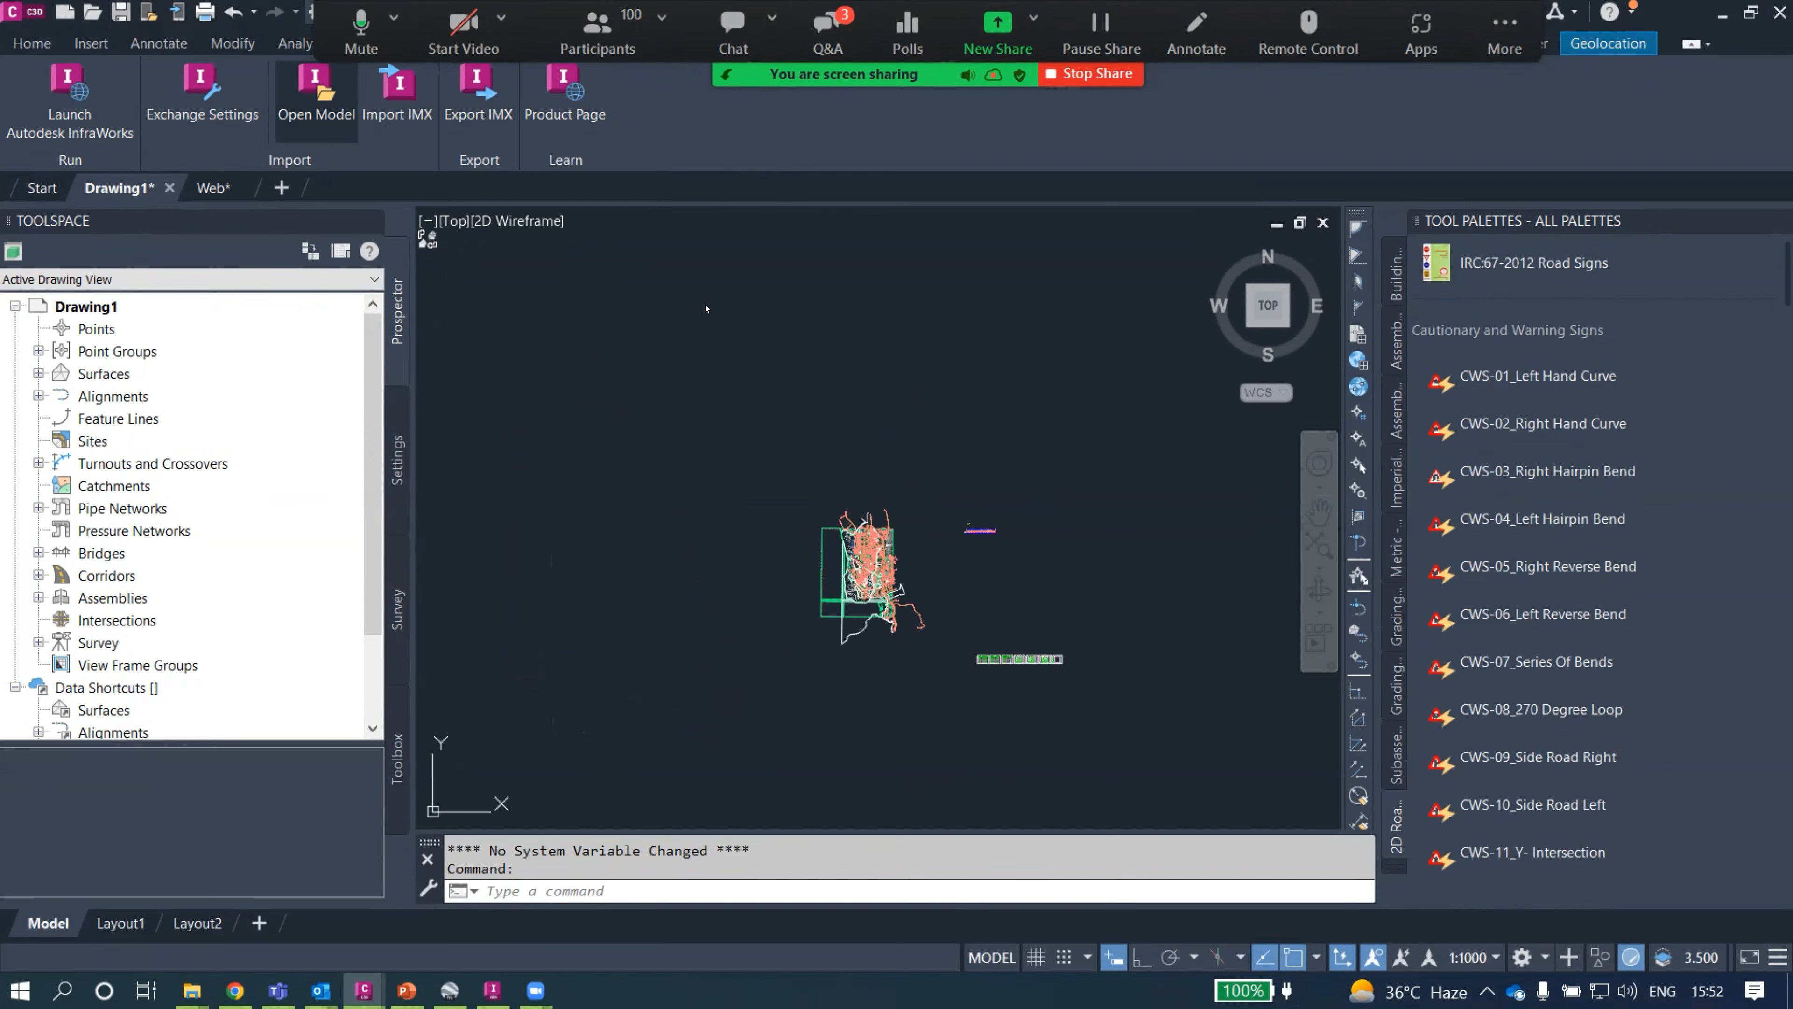
click(316, 92)
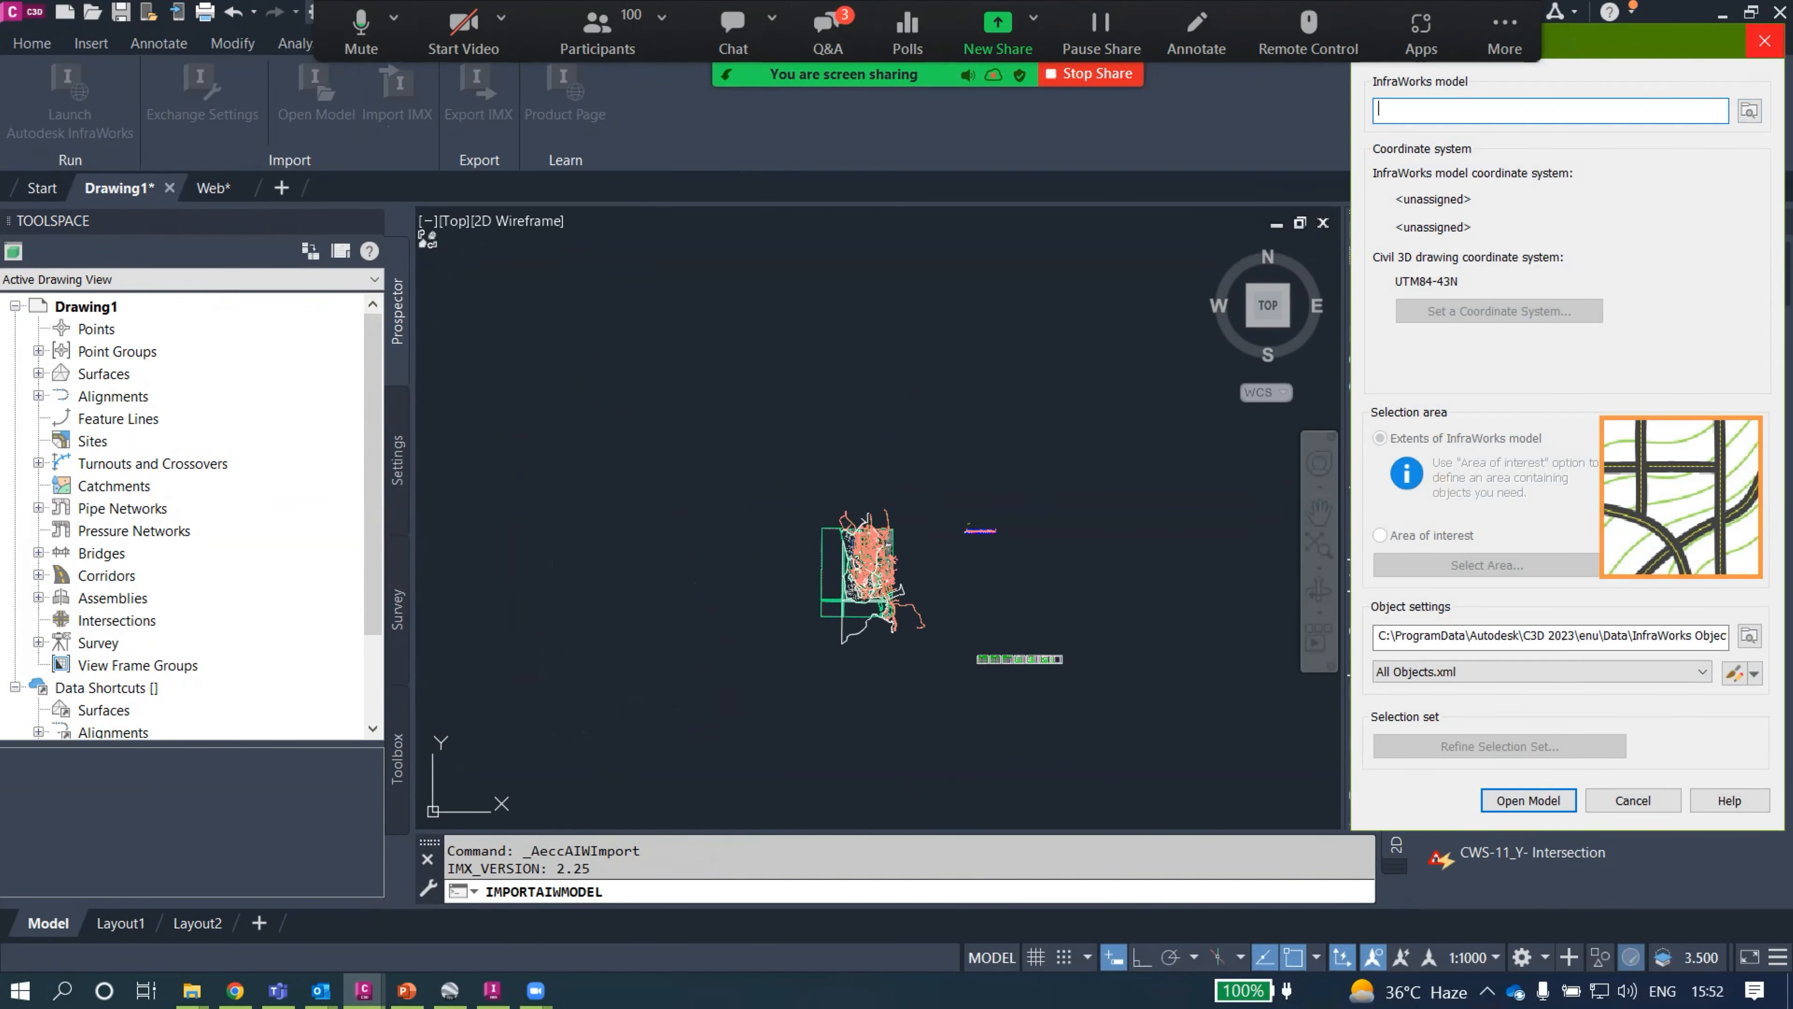
click(1764, 40)
Revisit the InfraWorks IMX export option, inspect the IMX import file selection in Civil 3D and cancel the import.
click(492, 990)
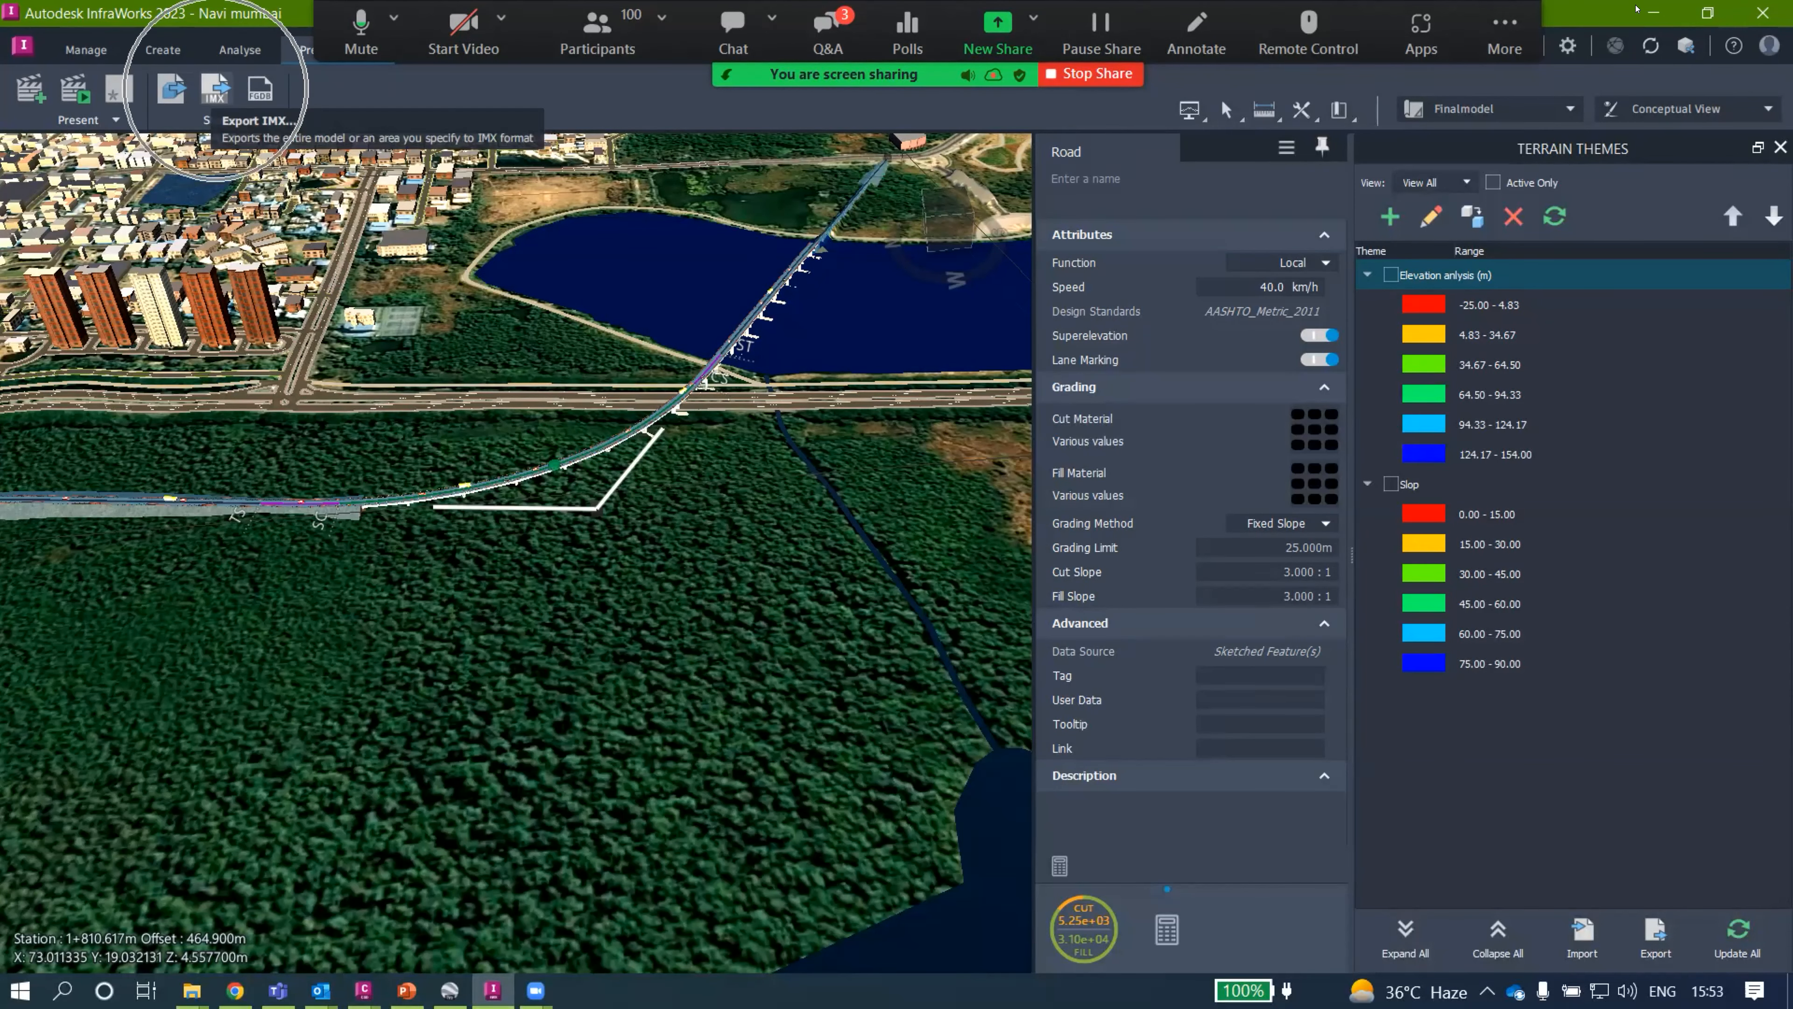
click(1653, 13)
click(386, 96)
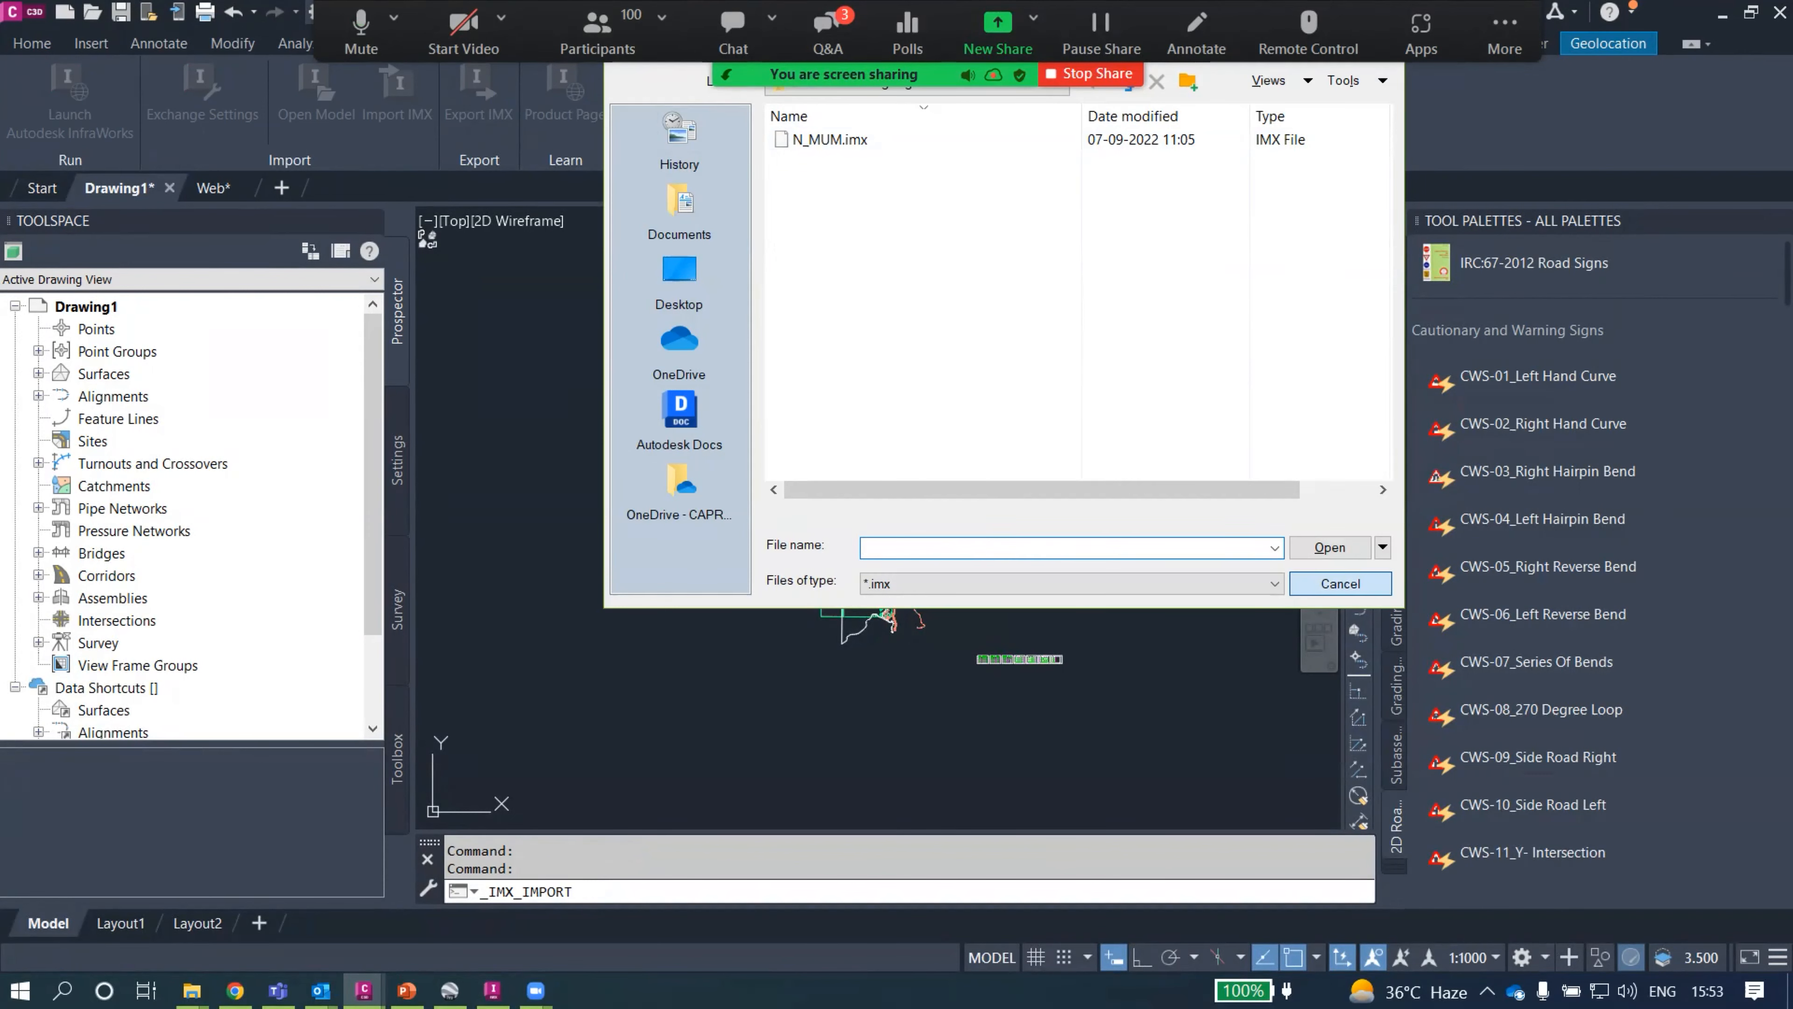
click(1339, 583)
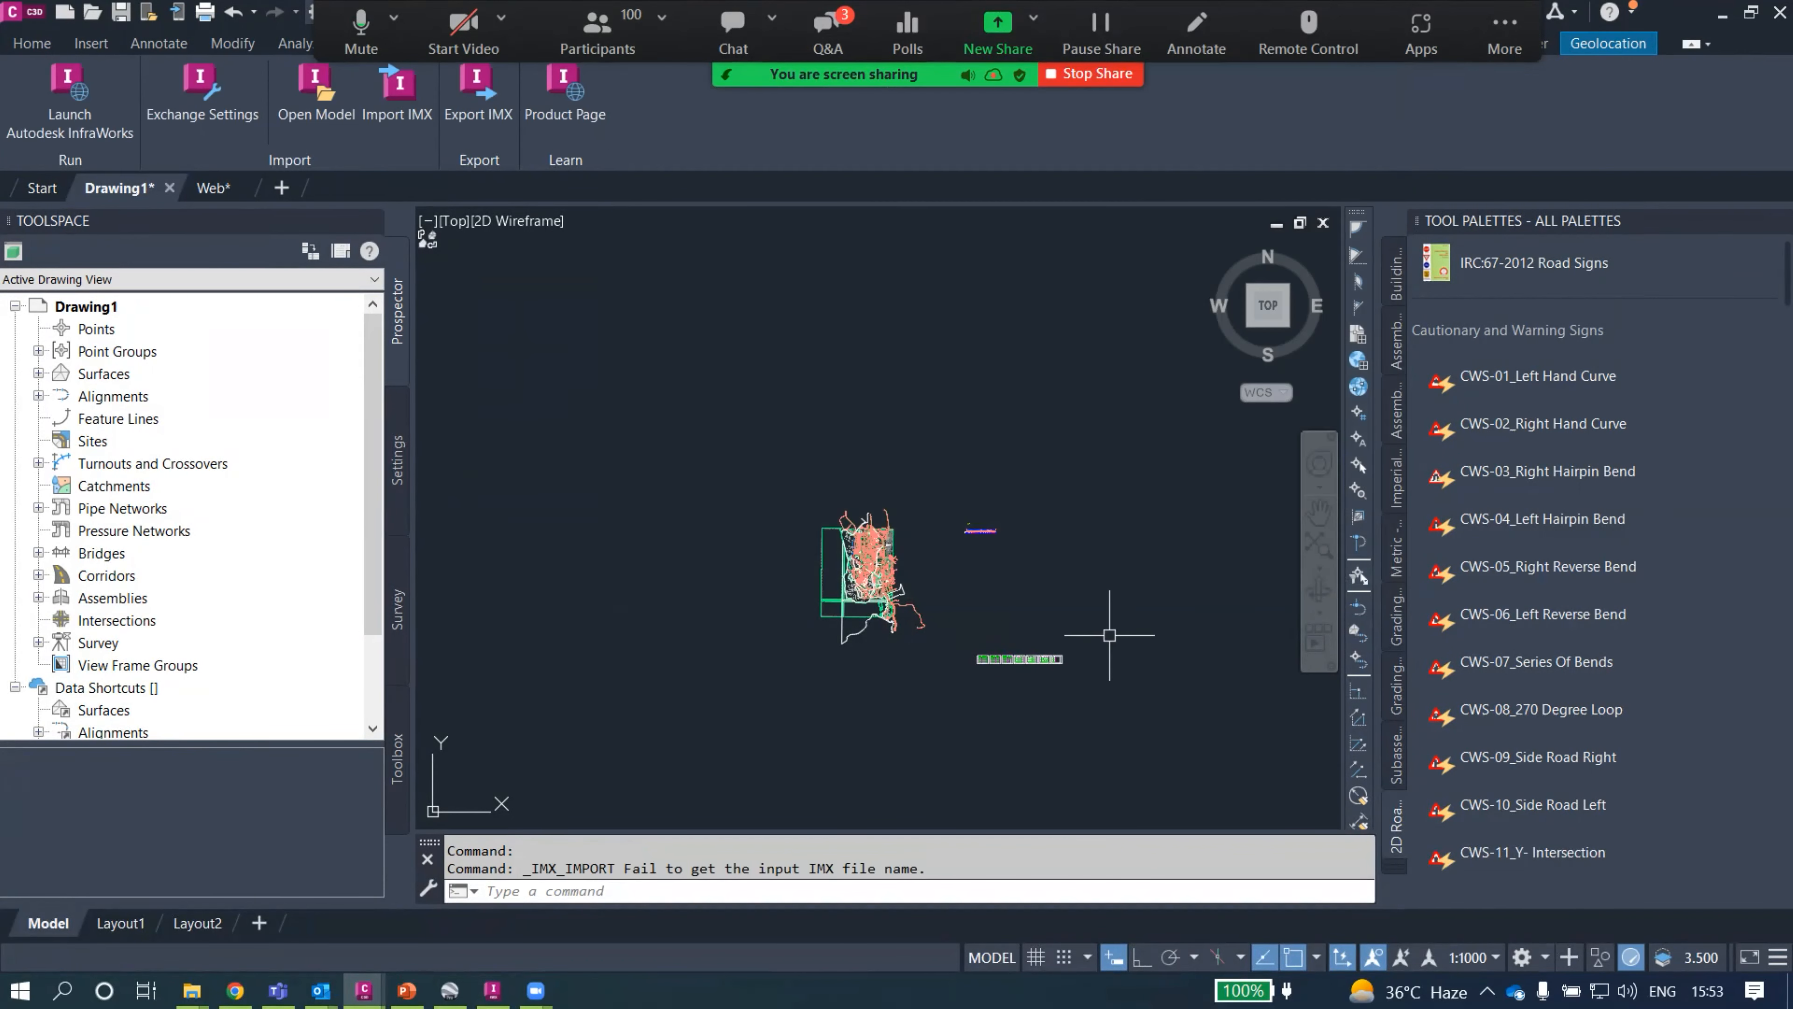
scroll(931, 680, up, 6)
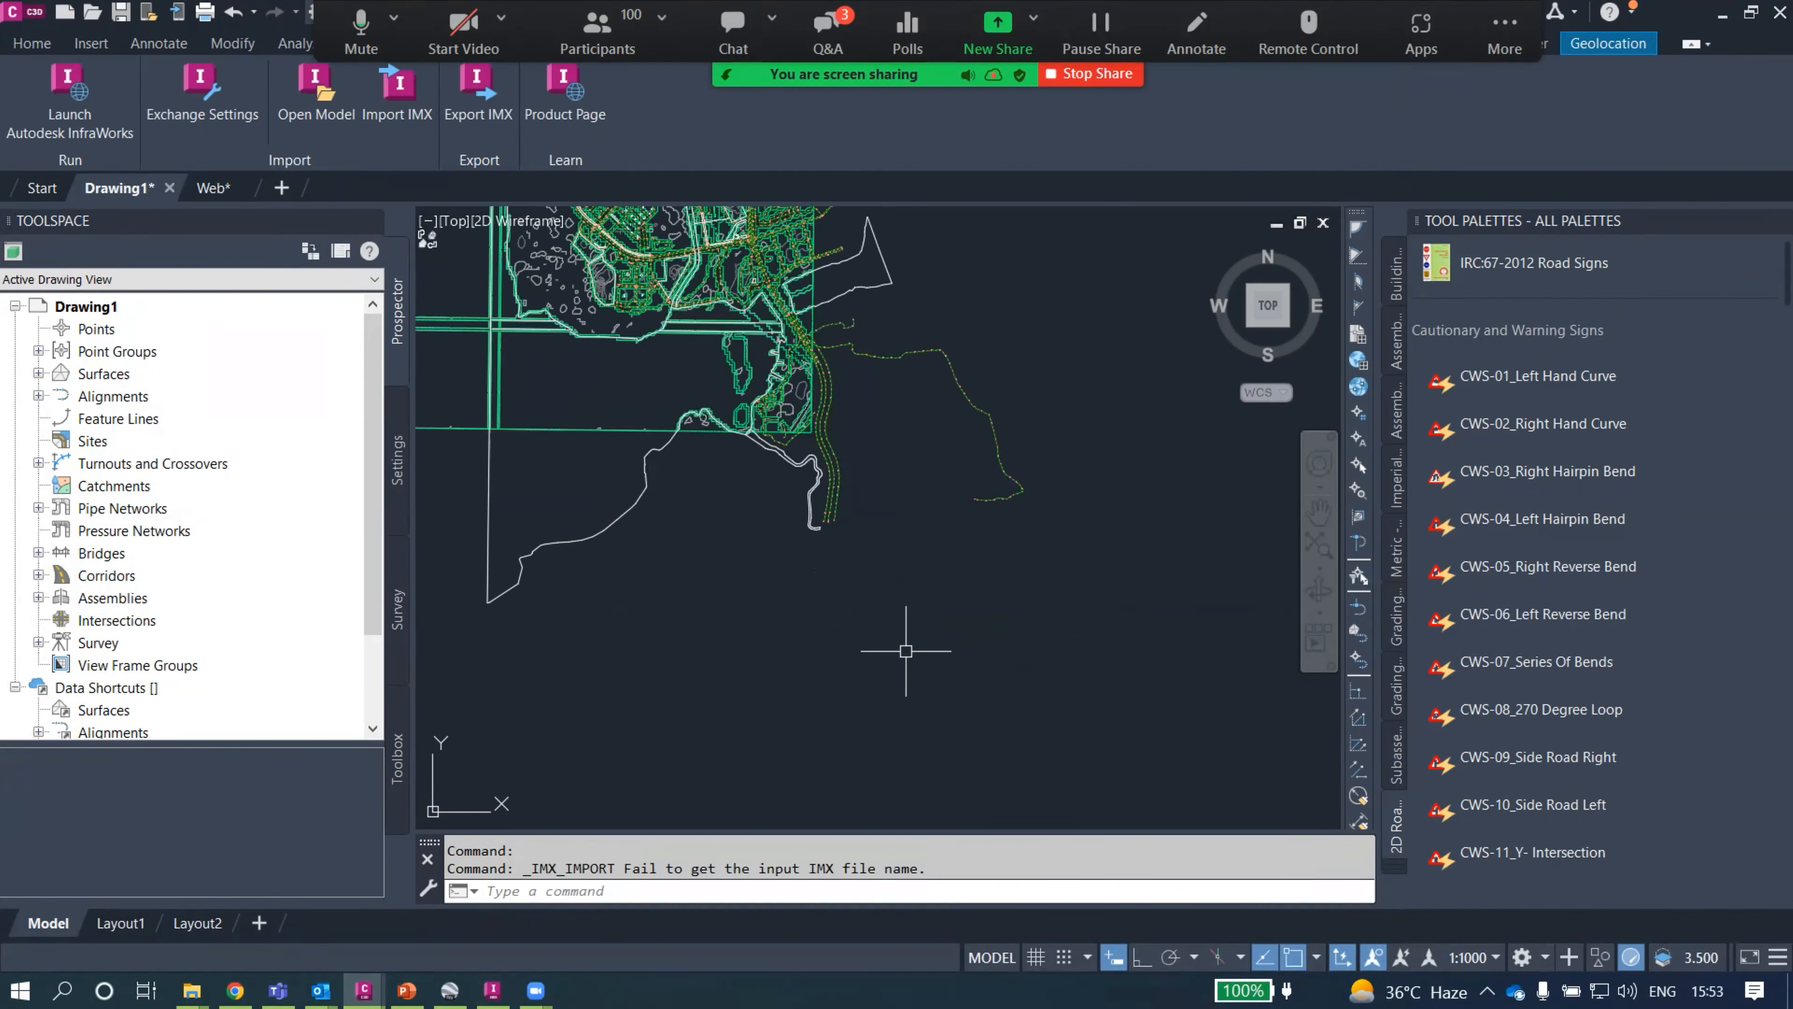
scroll(854, 511, down, 2)
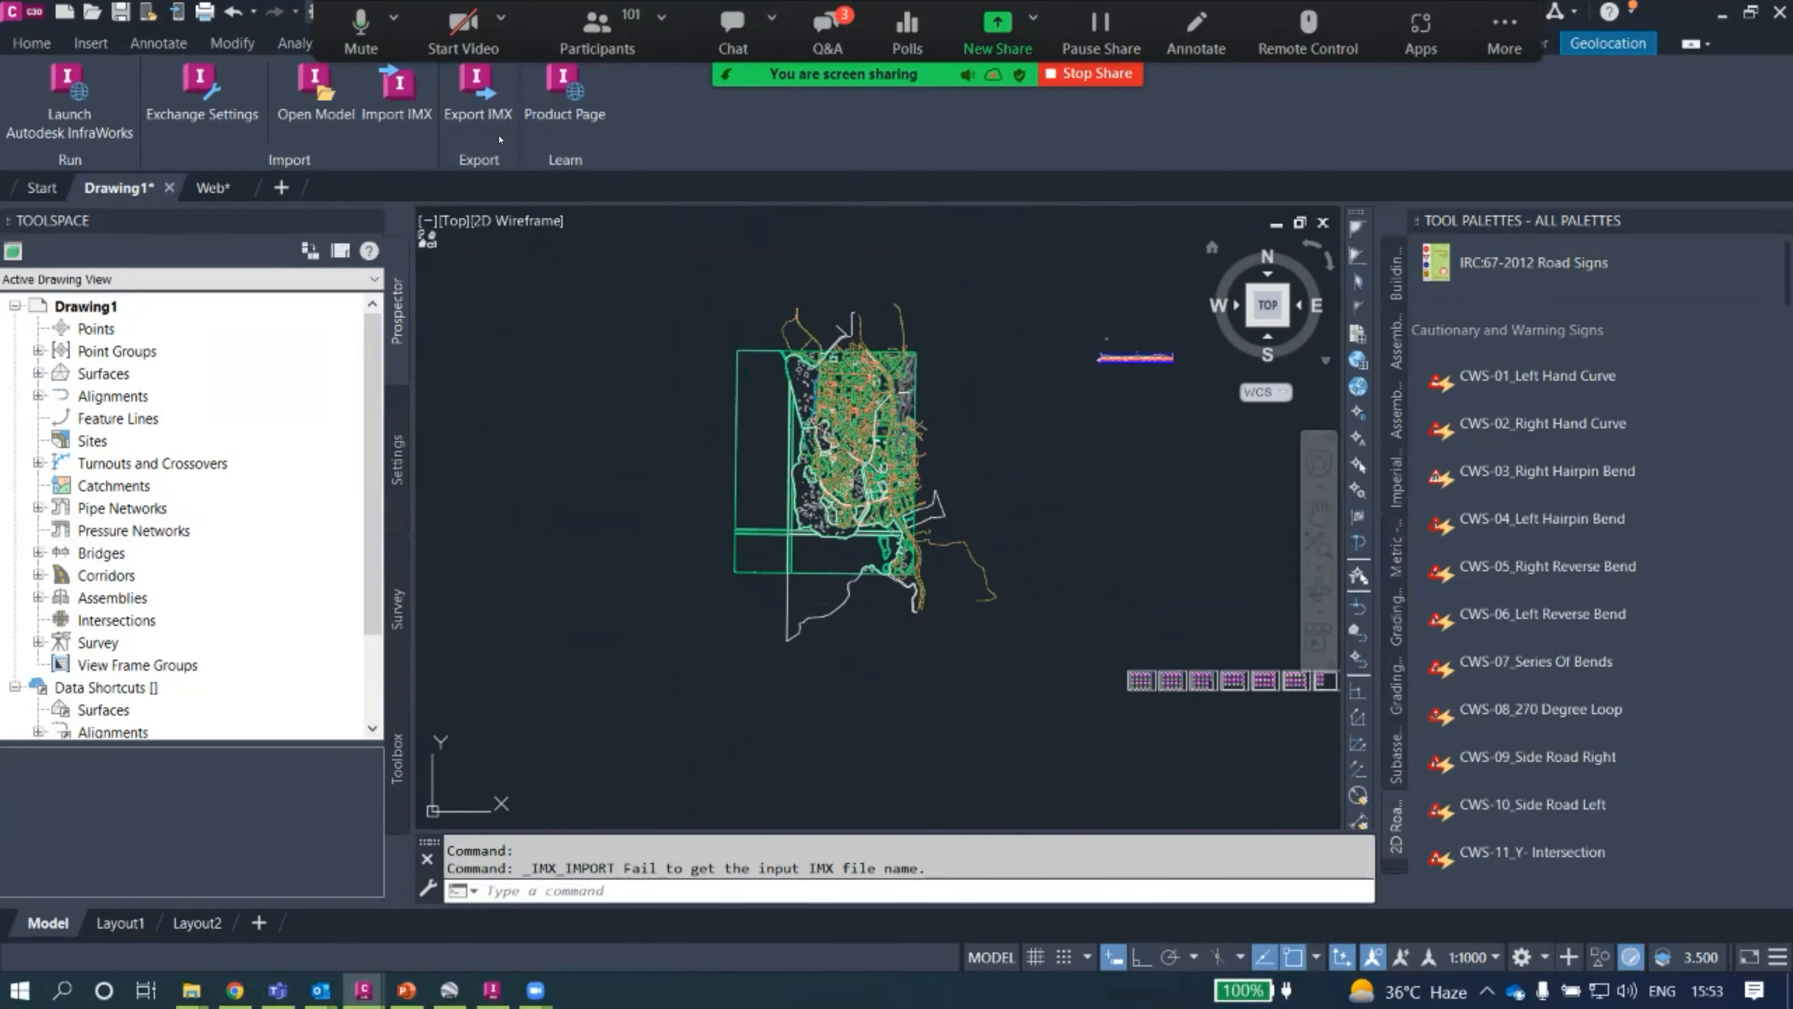
Display the aerial online map behind Drawing1 to check the model's location and switch the map off again.
click(387, 127)
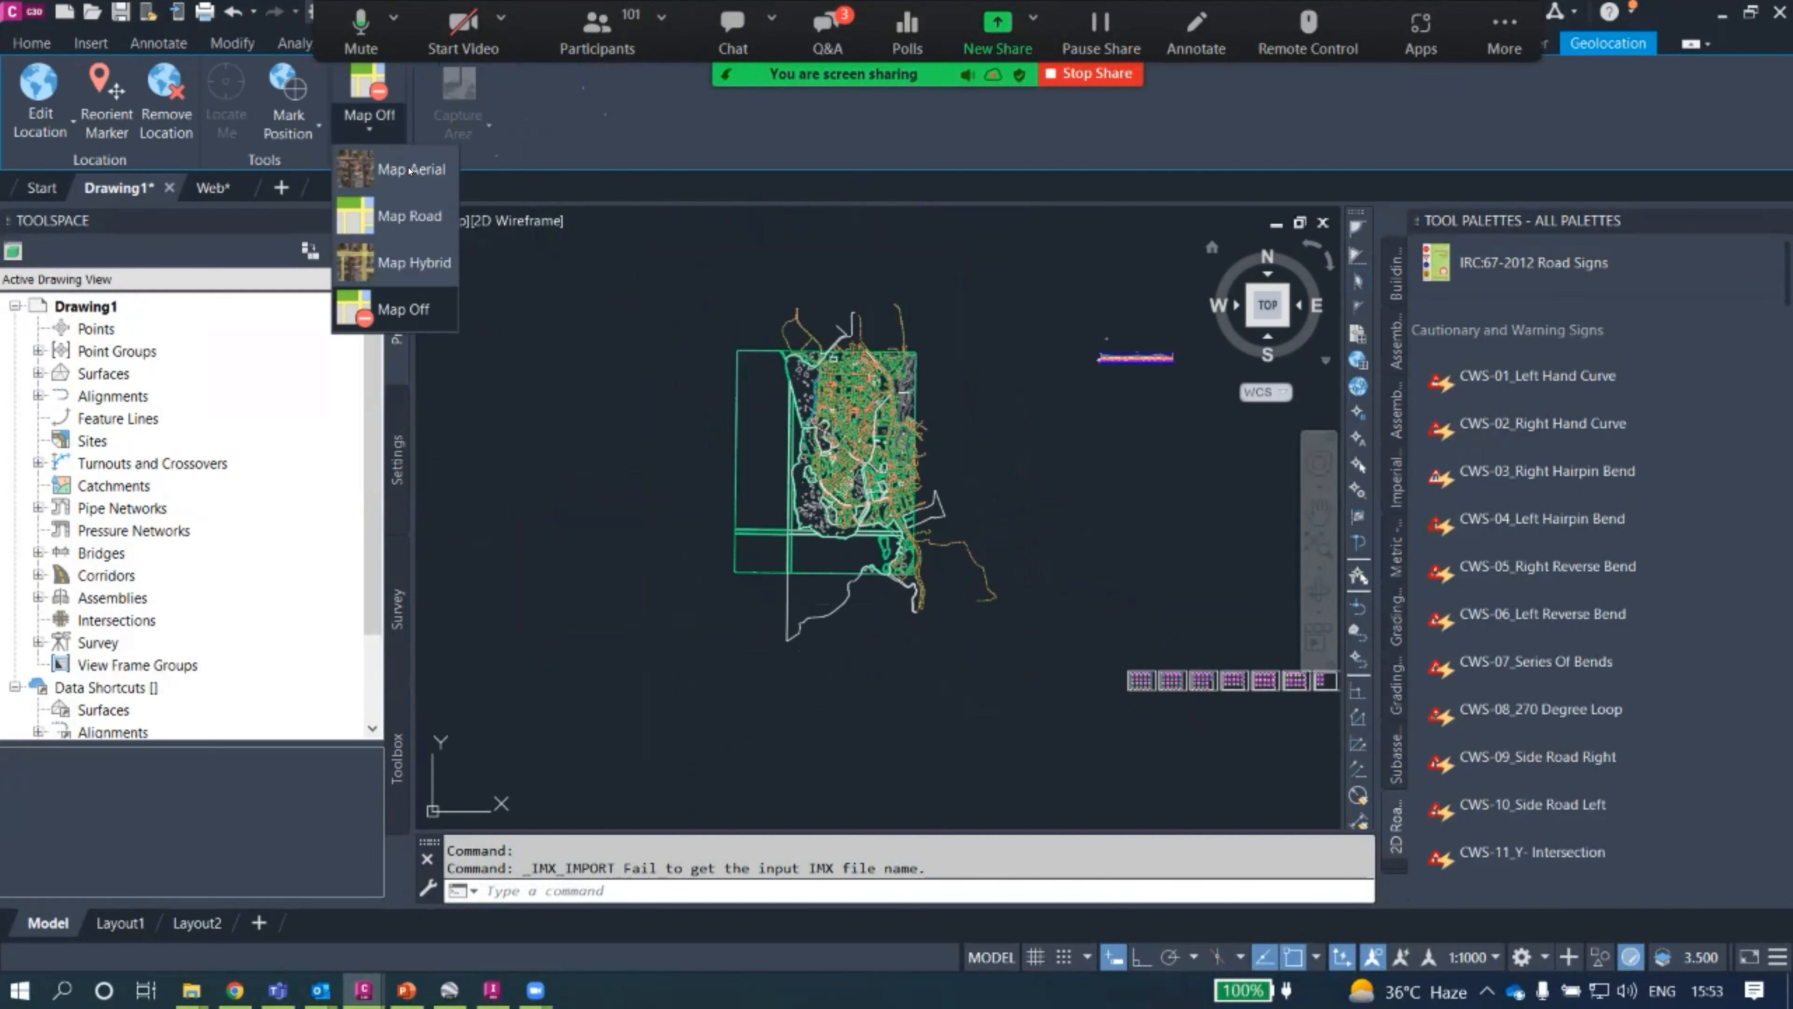
click(386, 169)
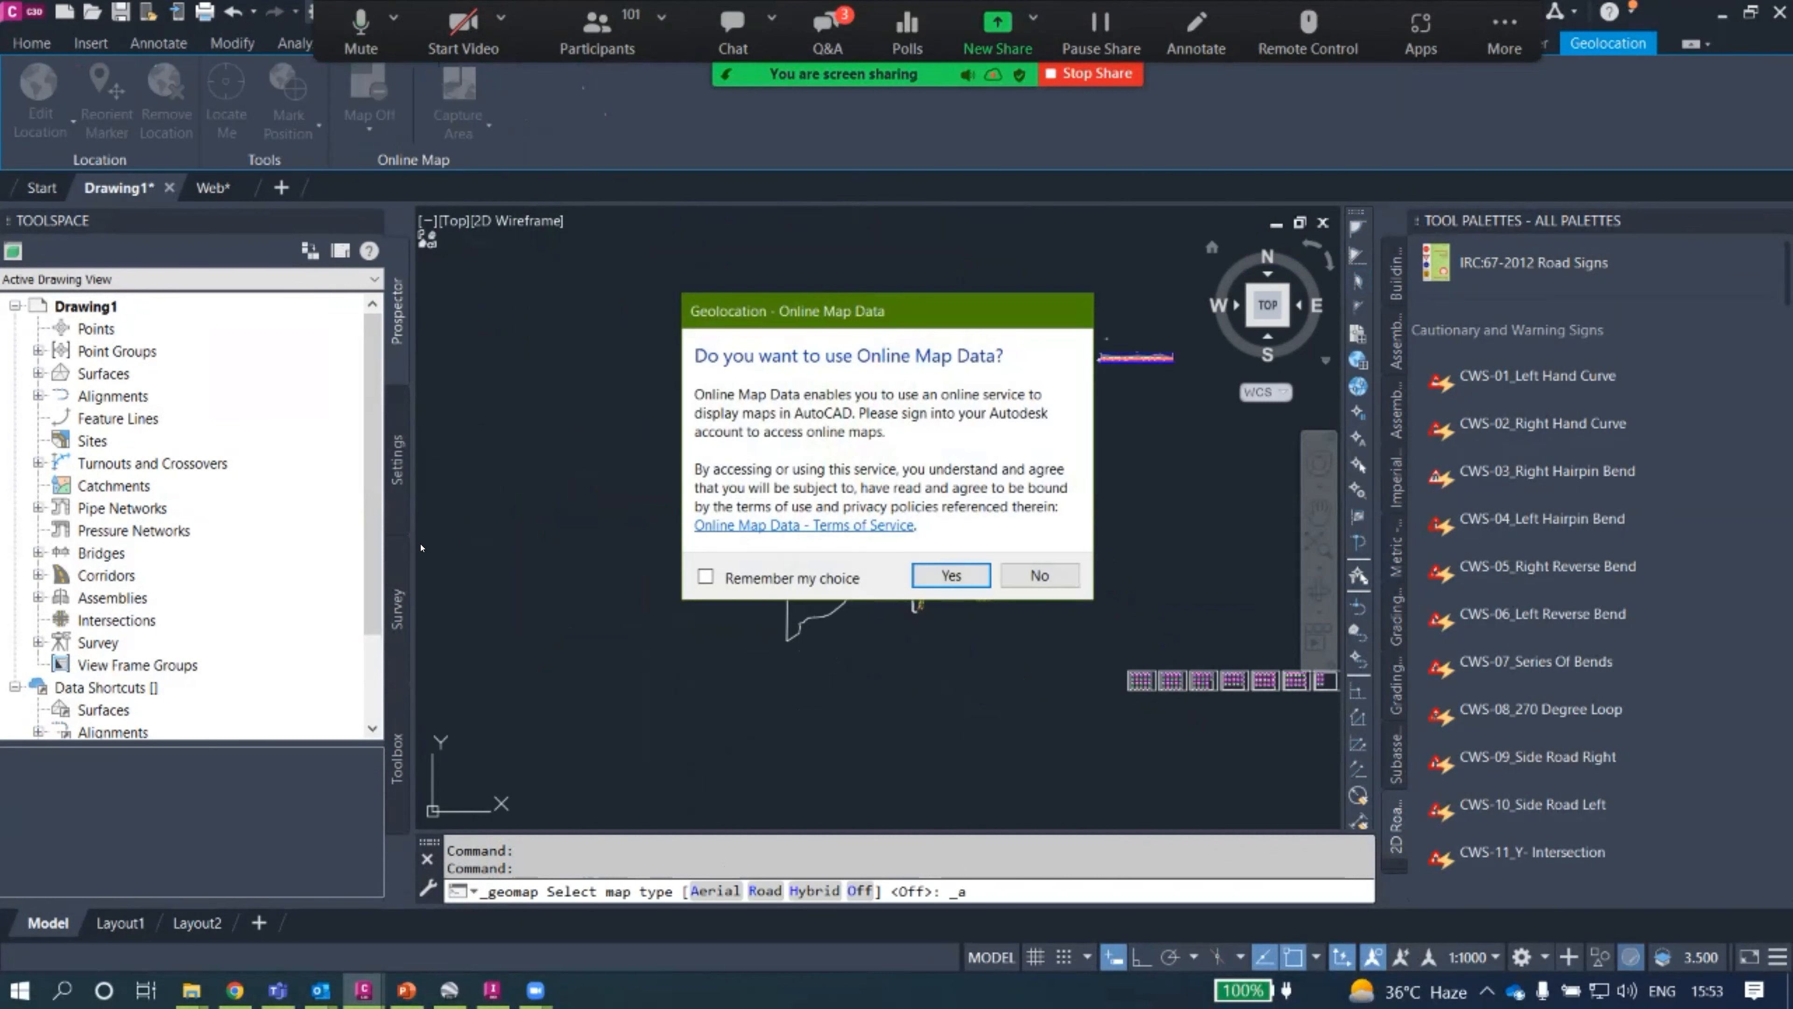
click(946, 576)
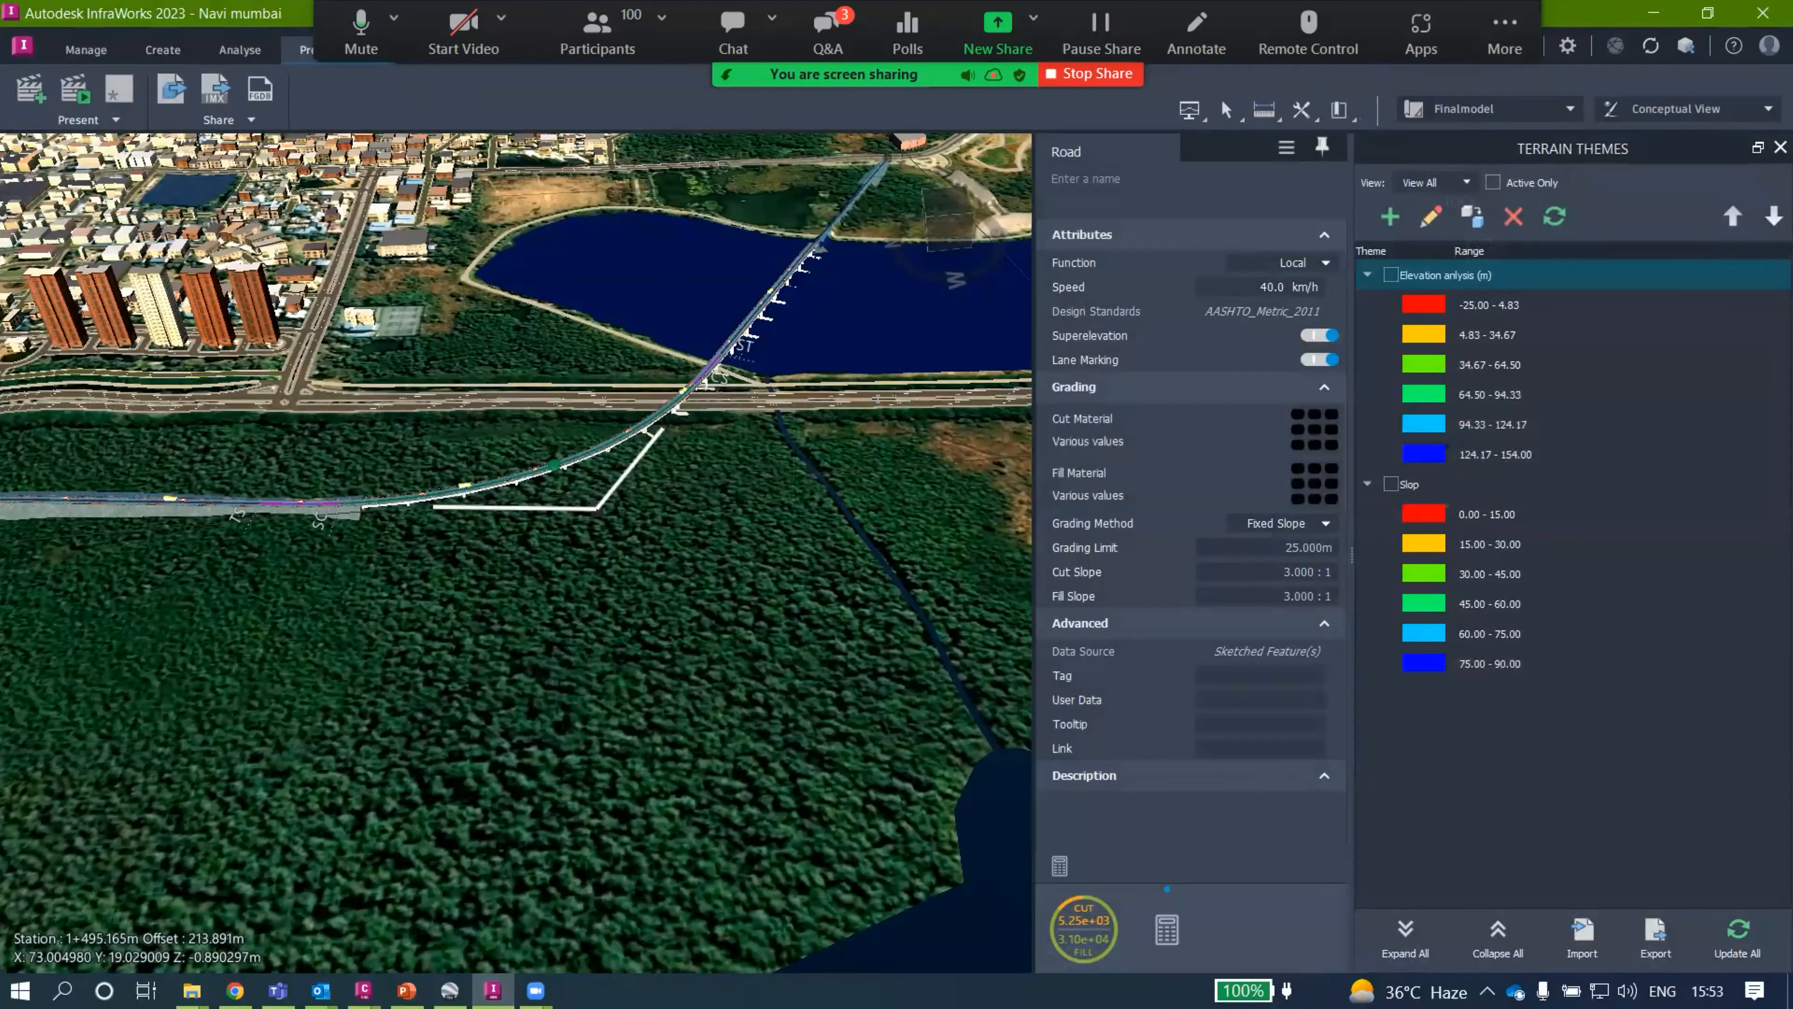
click(1654, 12)
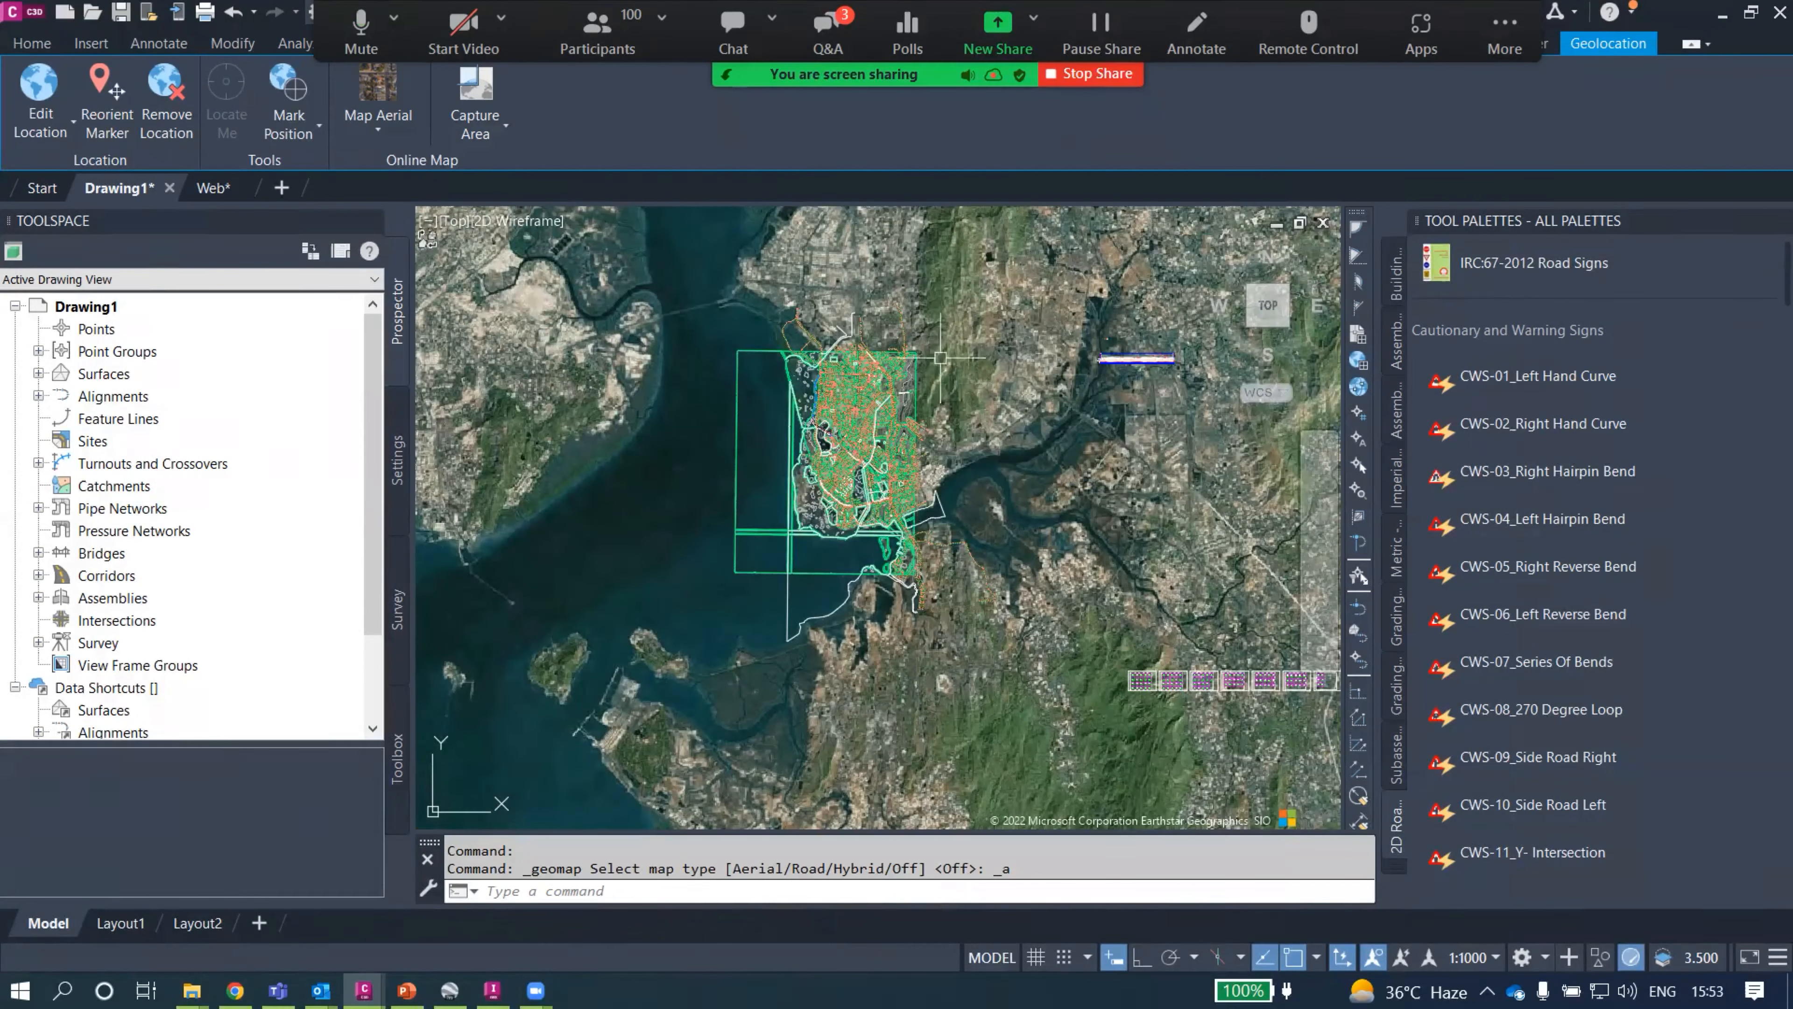
scroll(826, 465, up, 3)
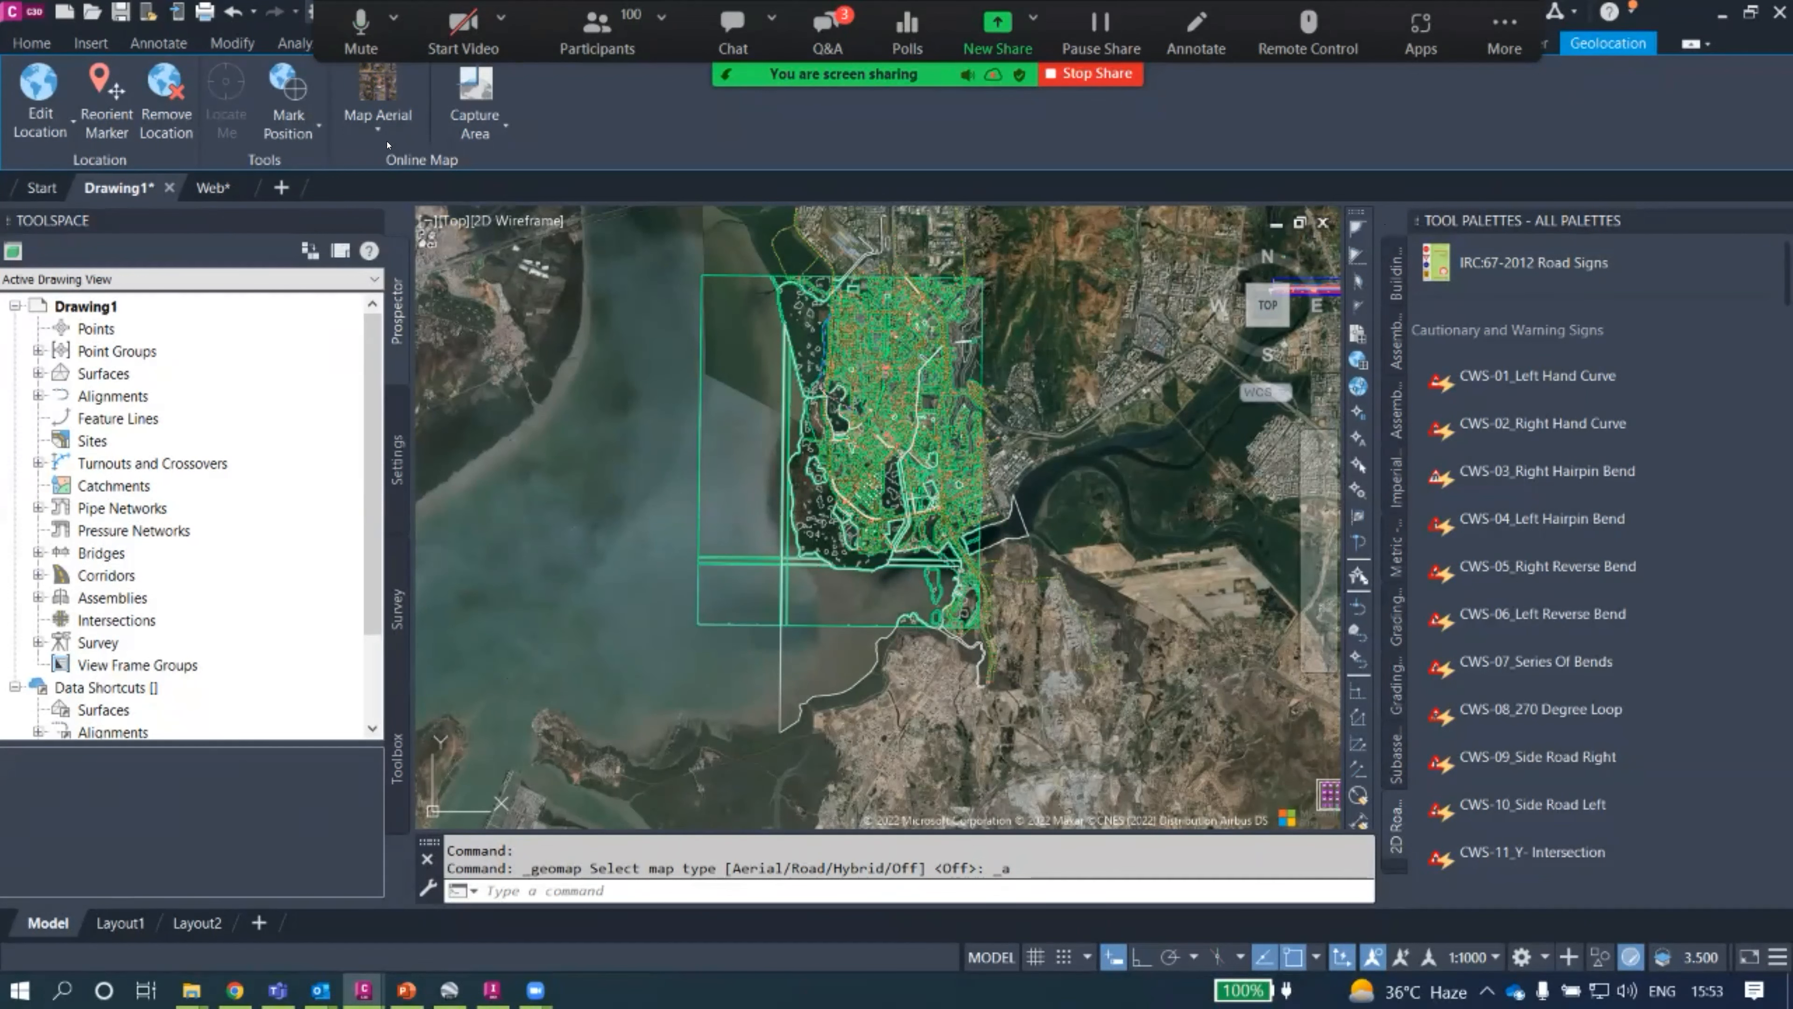
click(380, 120)
click(403, 309)
Examine the road's profile view, including its vertical geometry, horizontal geometry, cut and fill bands.
middle_drag(1094, 424, 592, 553)
scroll(829, 405, up, 5)
scroll(802, 401, down, 5)
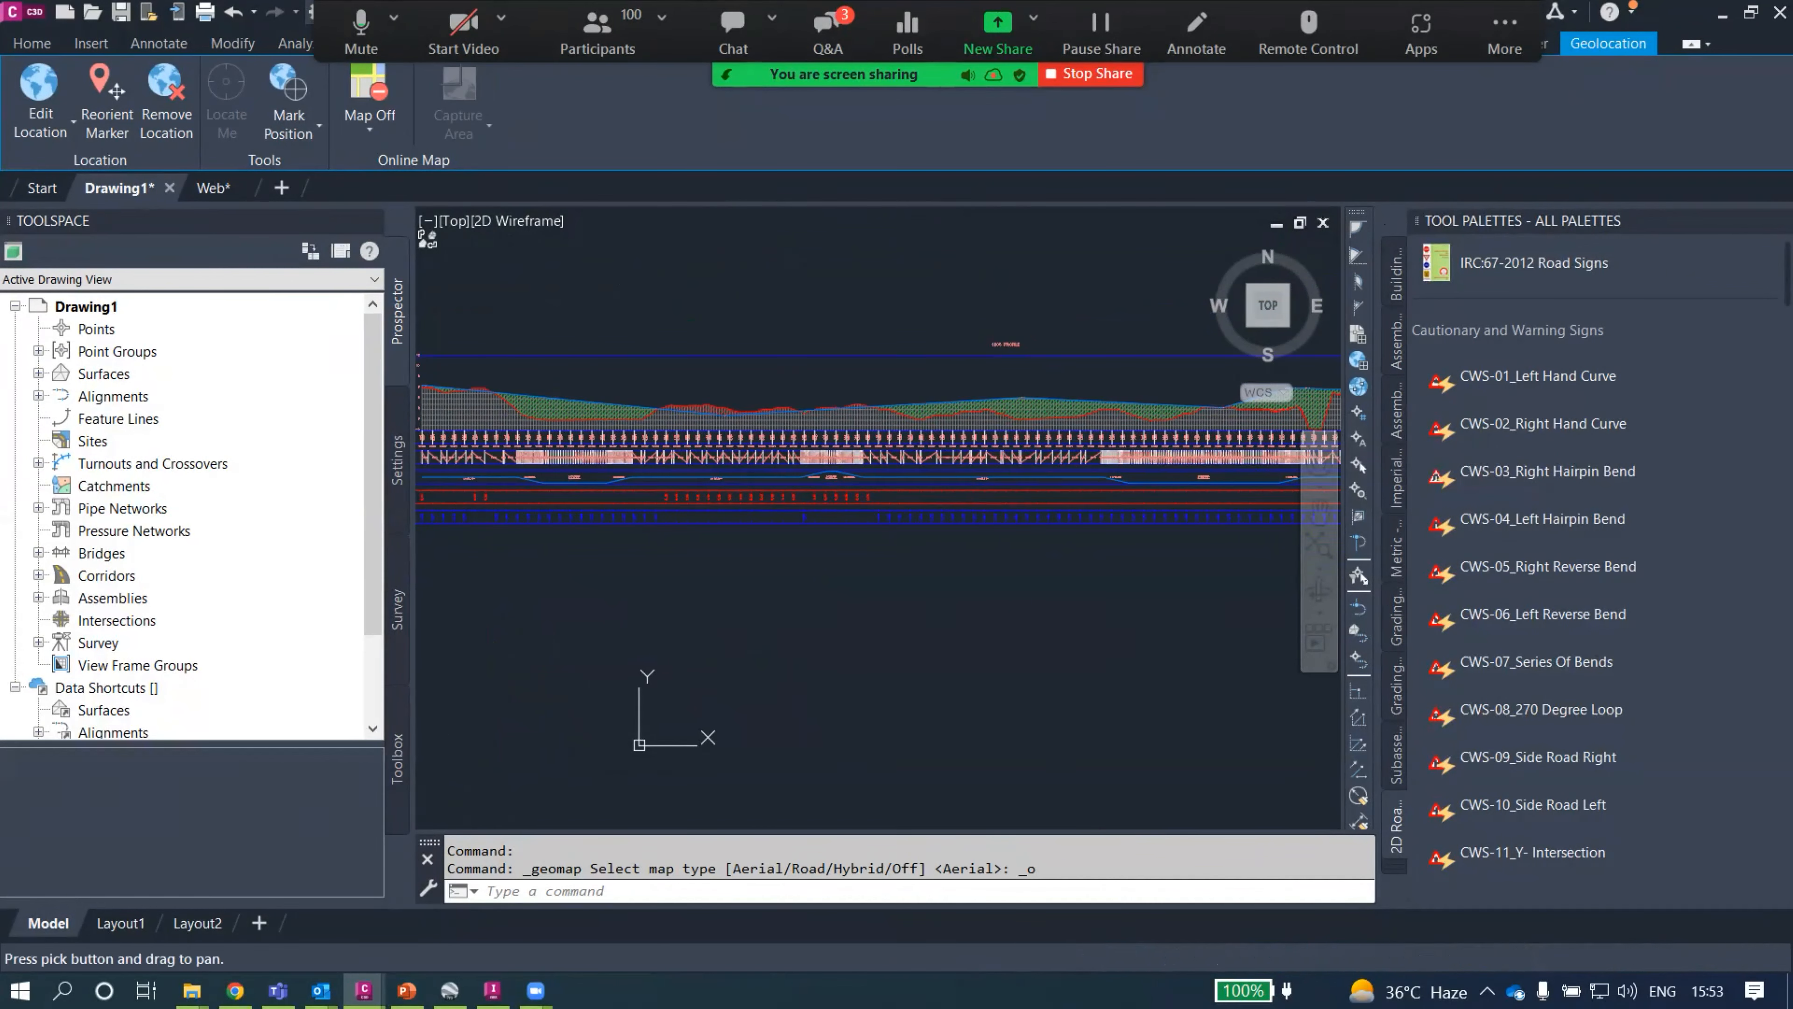
scroll(804, 471, up, 5)
scroll(752, 425, down, 3)
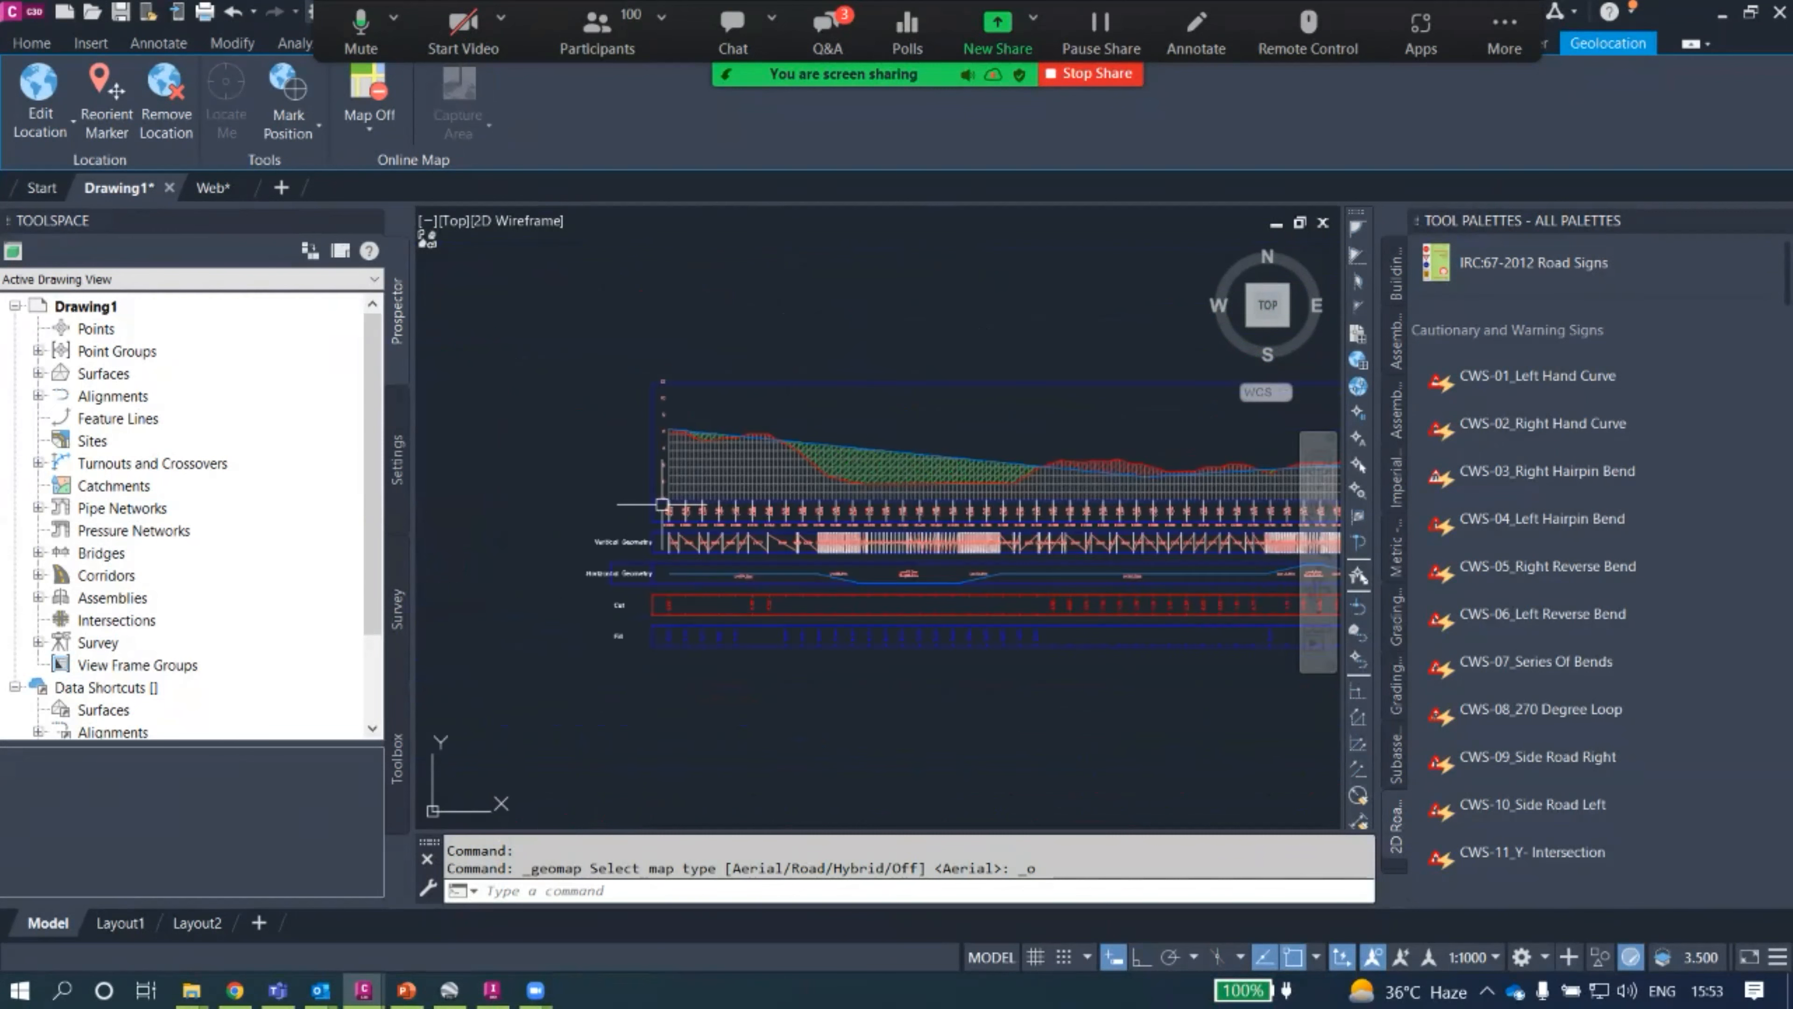
scroll(563, 524, up, 4)
scroll(621, 720, down, 4)
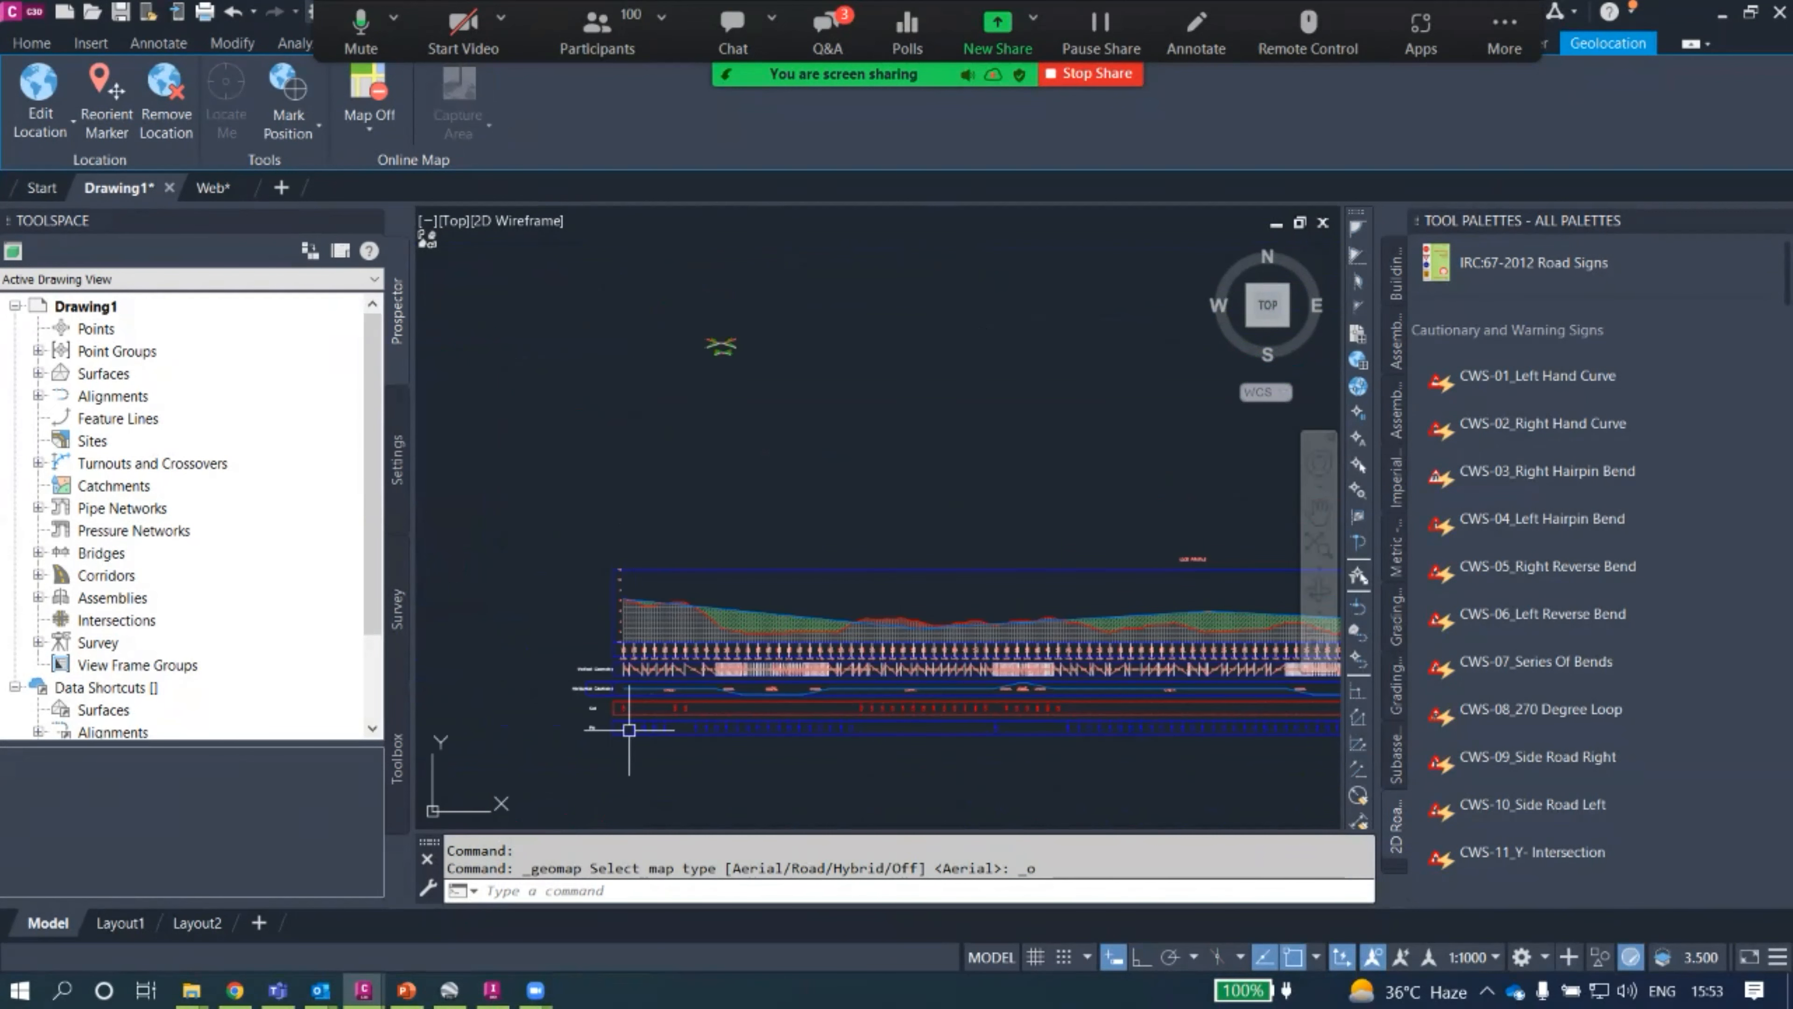
scroll(555, 659, up, 2)
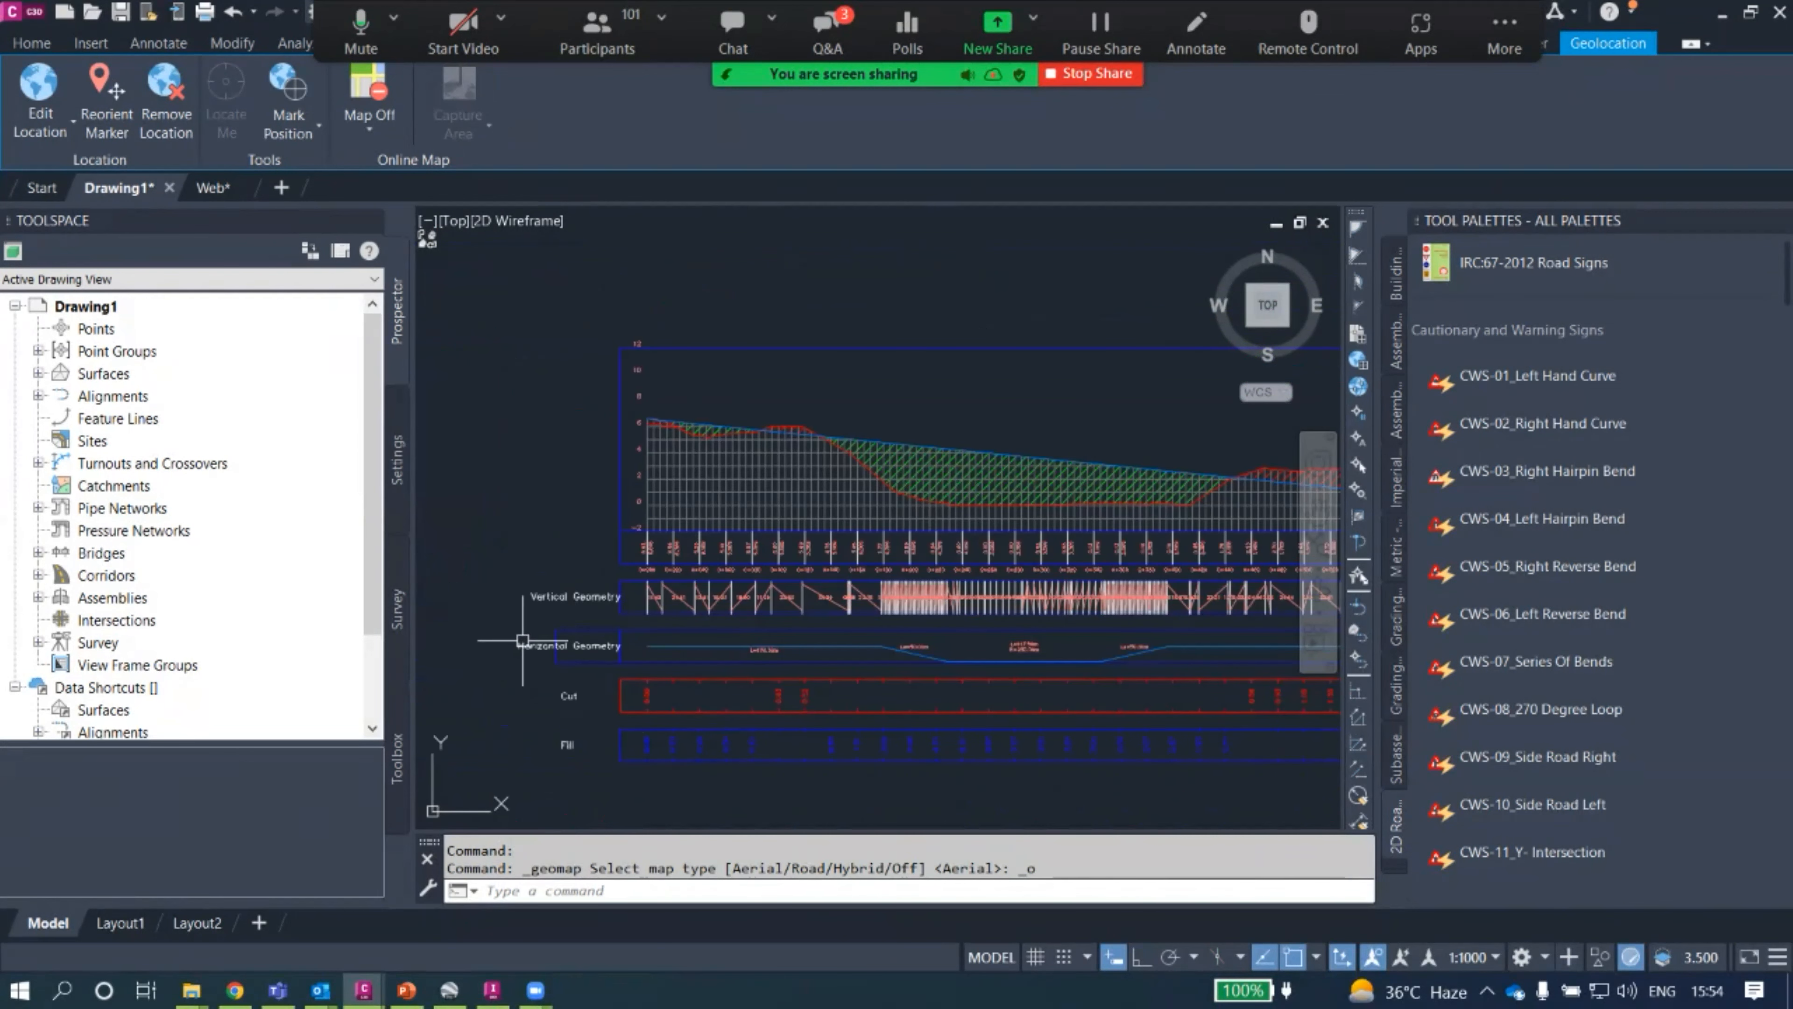
Examine the hatched cut and fill areas between the ground and design lines along the full length of the road's profile view.
scroll(738, 560, up, 4)
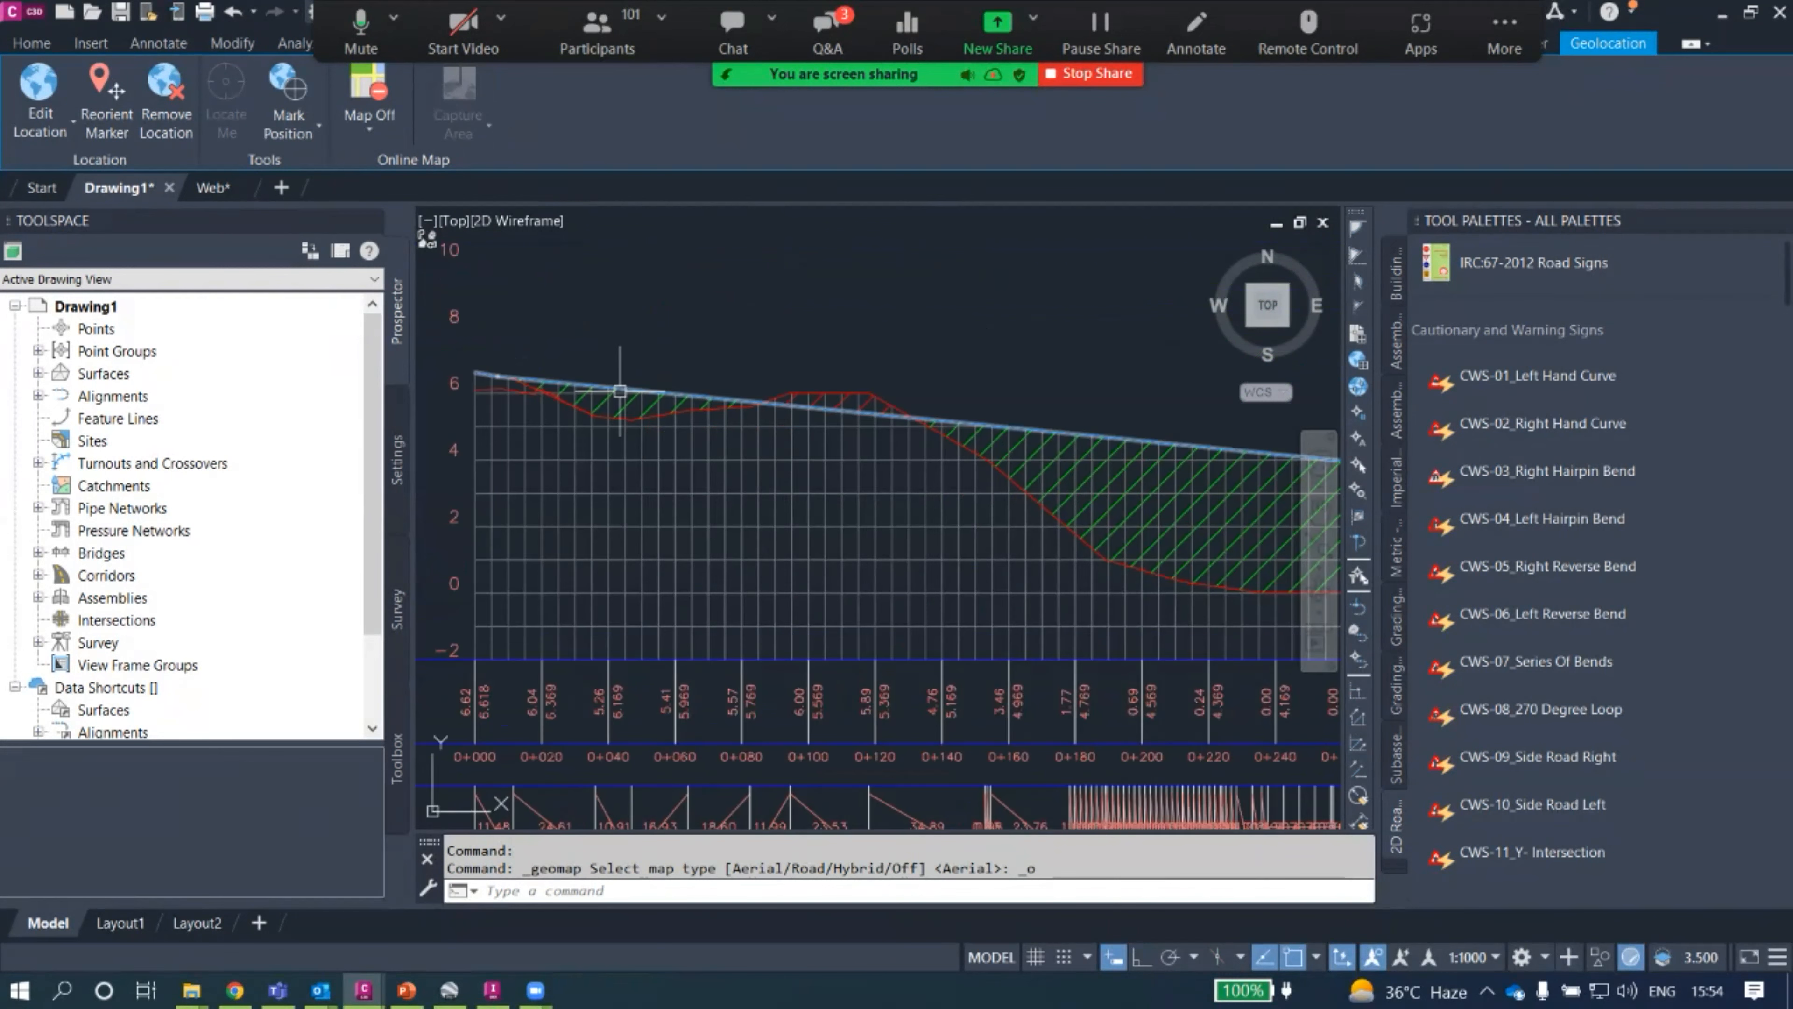
middle_drag(668, 380, 572, 352)
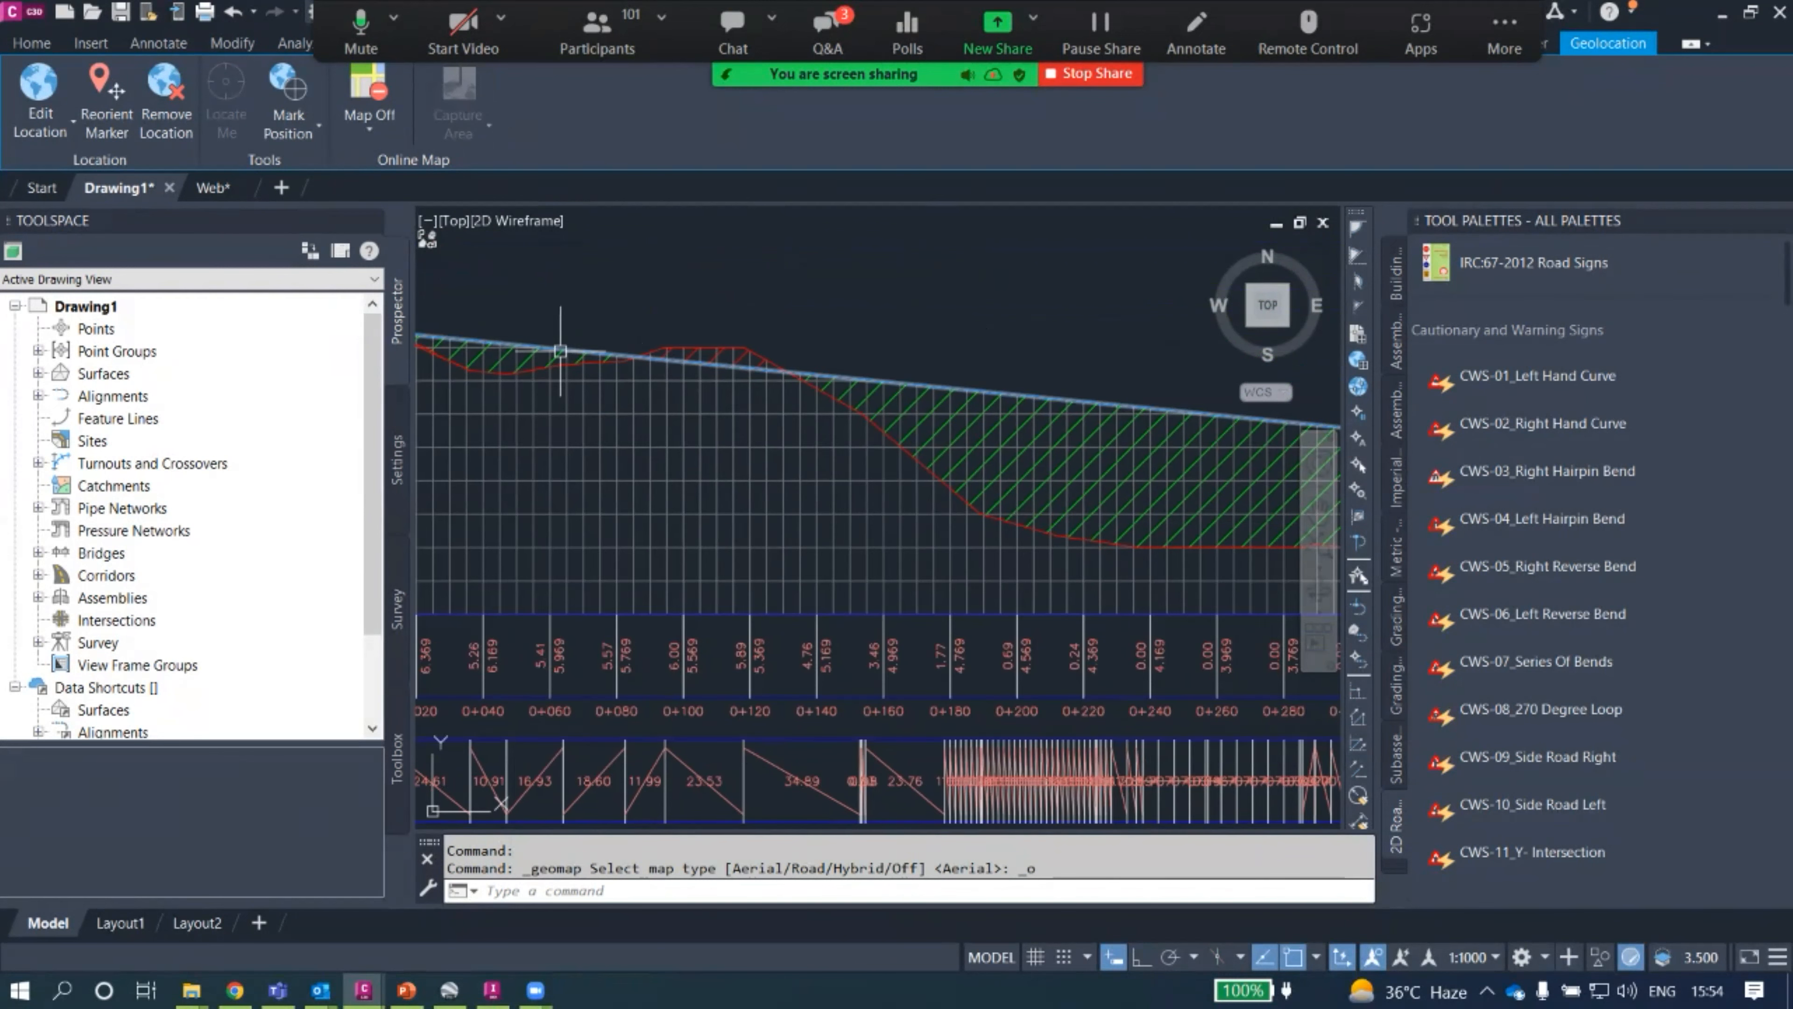
scroll(755, 346, down, 3)
scroll(819, 374, down, 2)
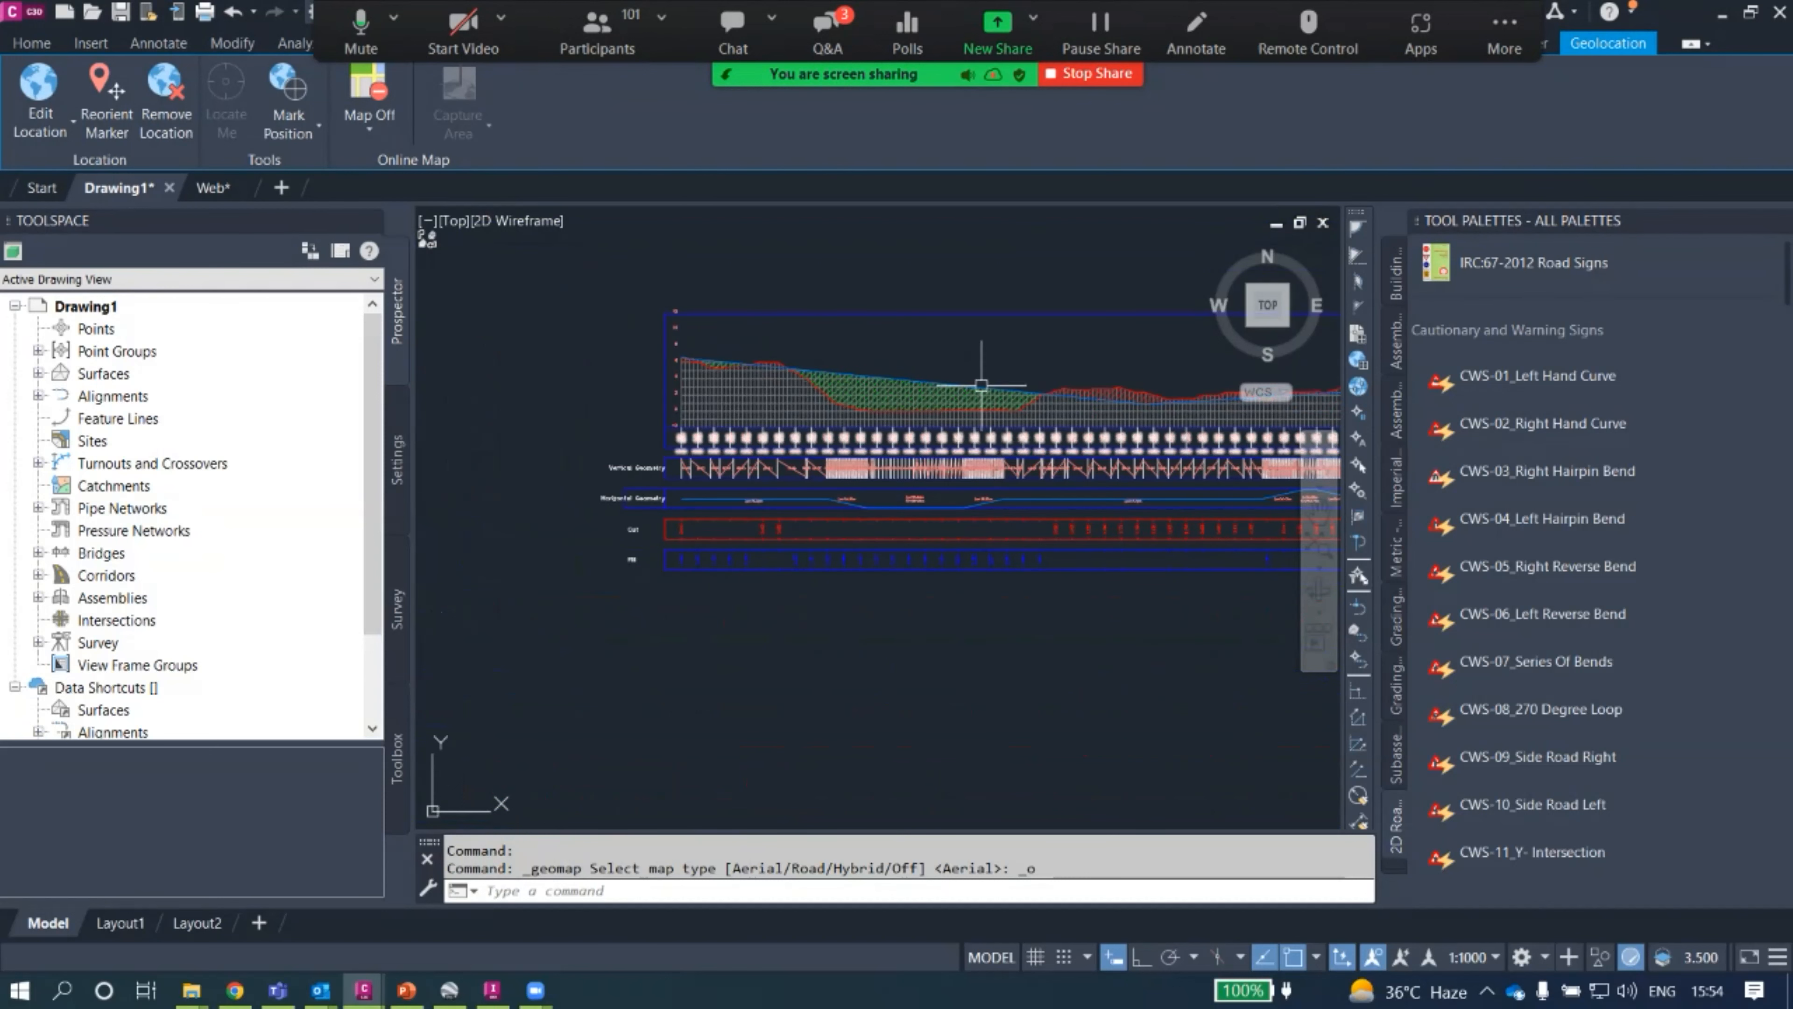
scroll(847, 384, up, 4)
scroll(889, 402, down, 3)
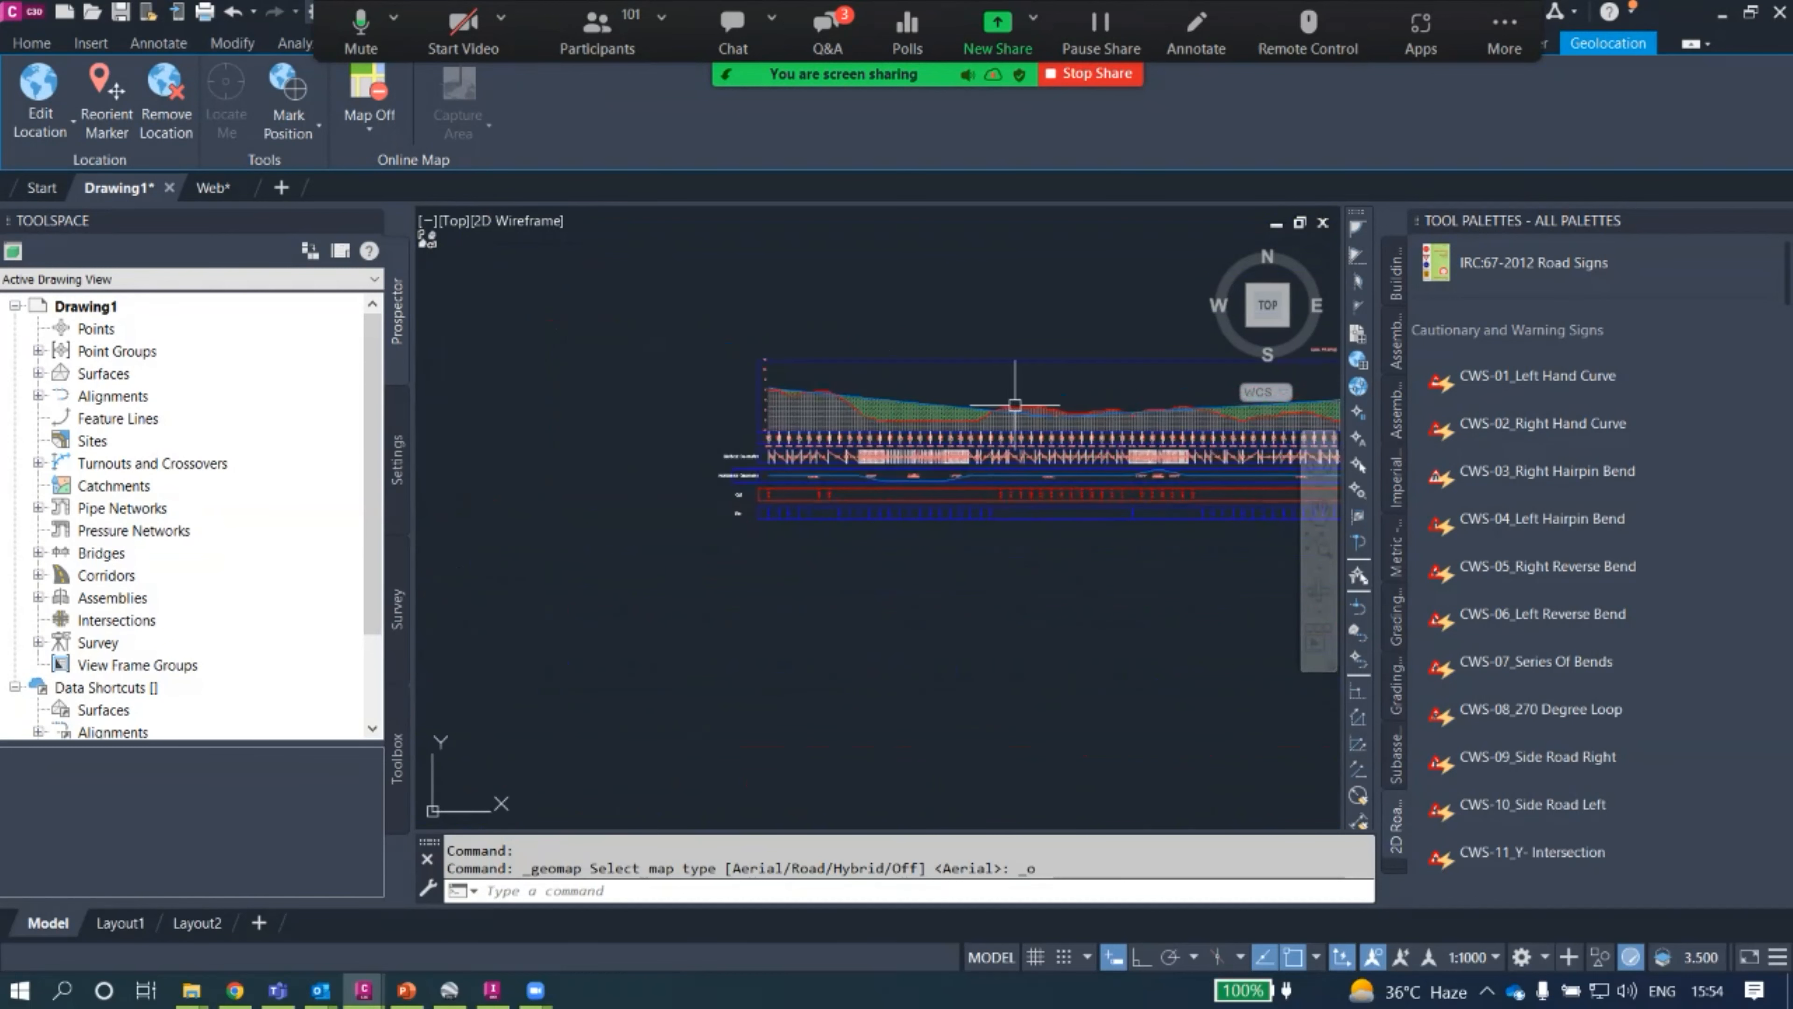
scroll(1141, 289, down, 2)
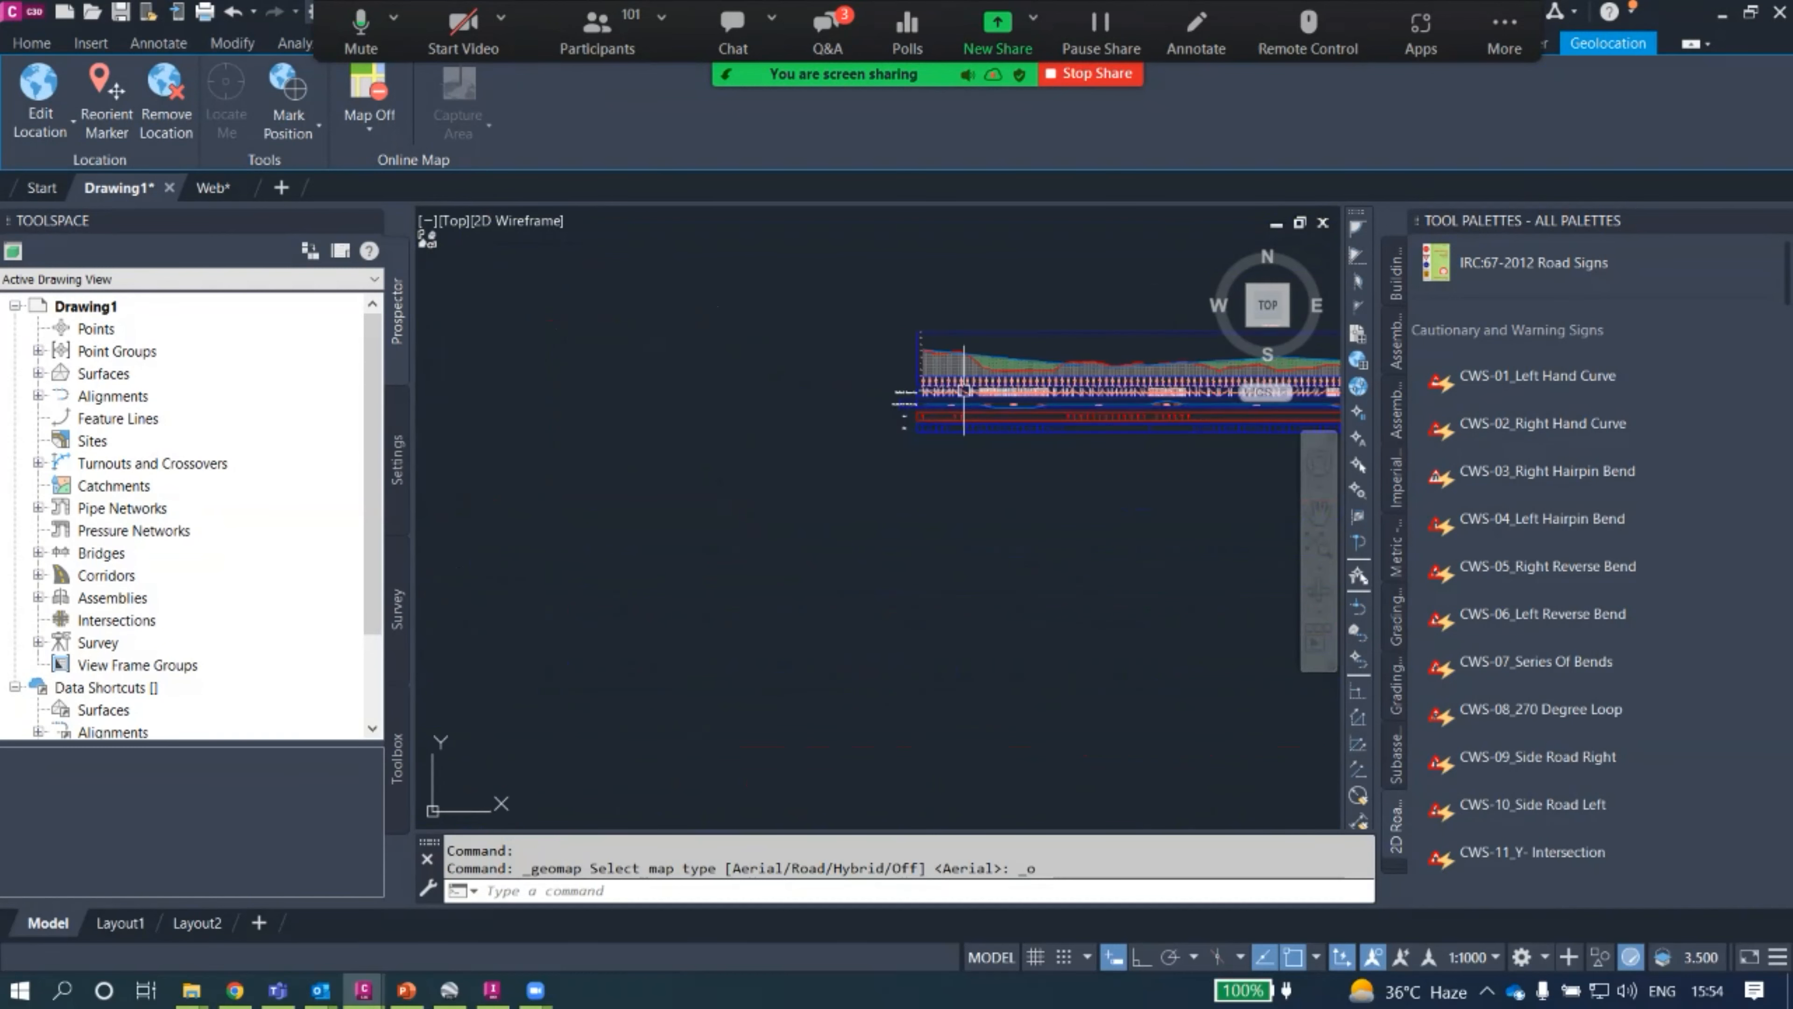
middle_drag(964, 390, 564, 511)
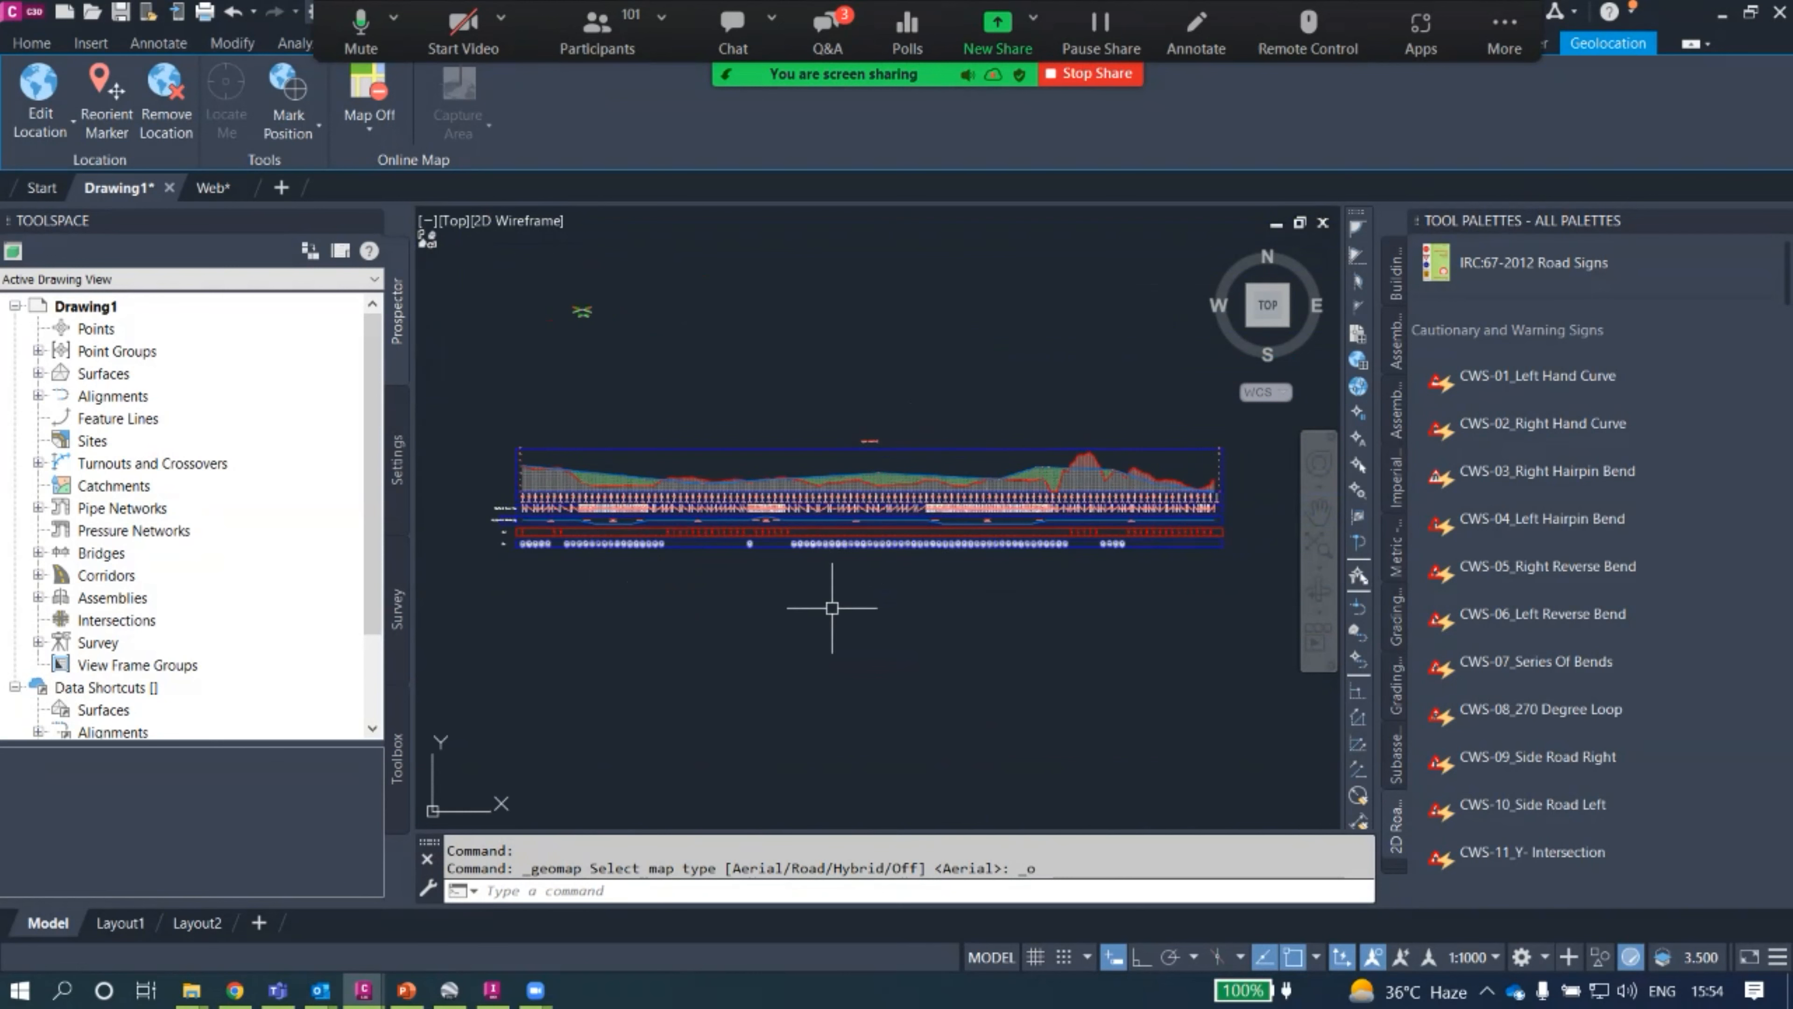
middle_drag(826, 604, 942, 537)
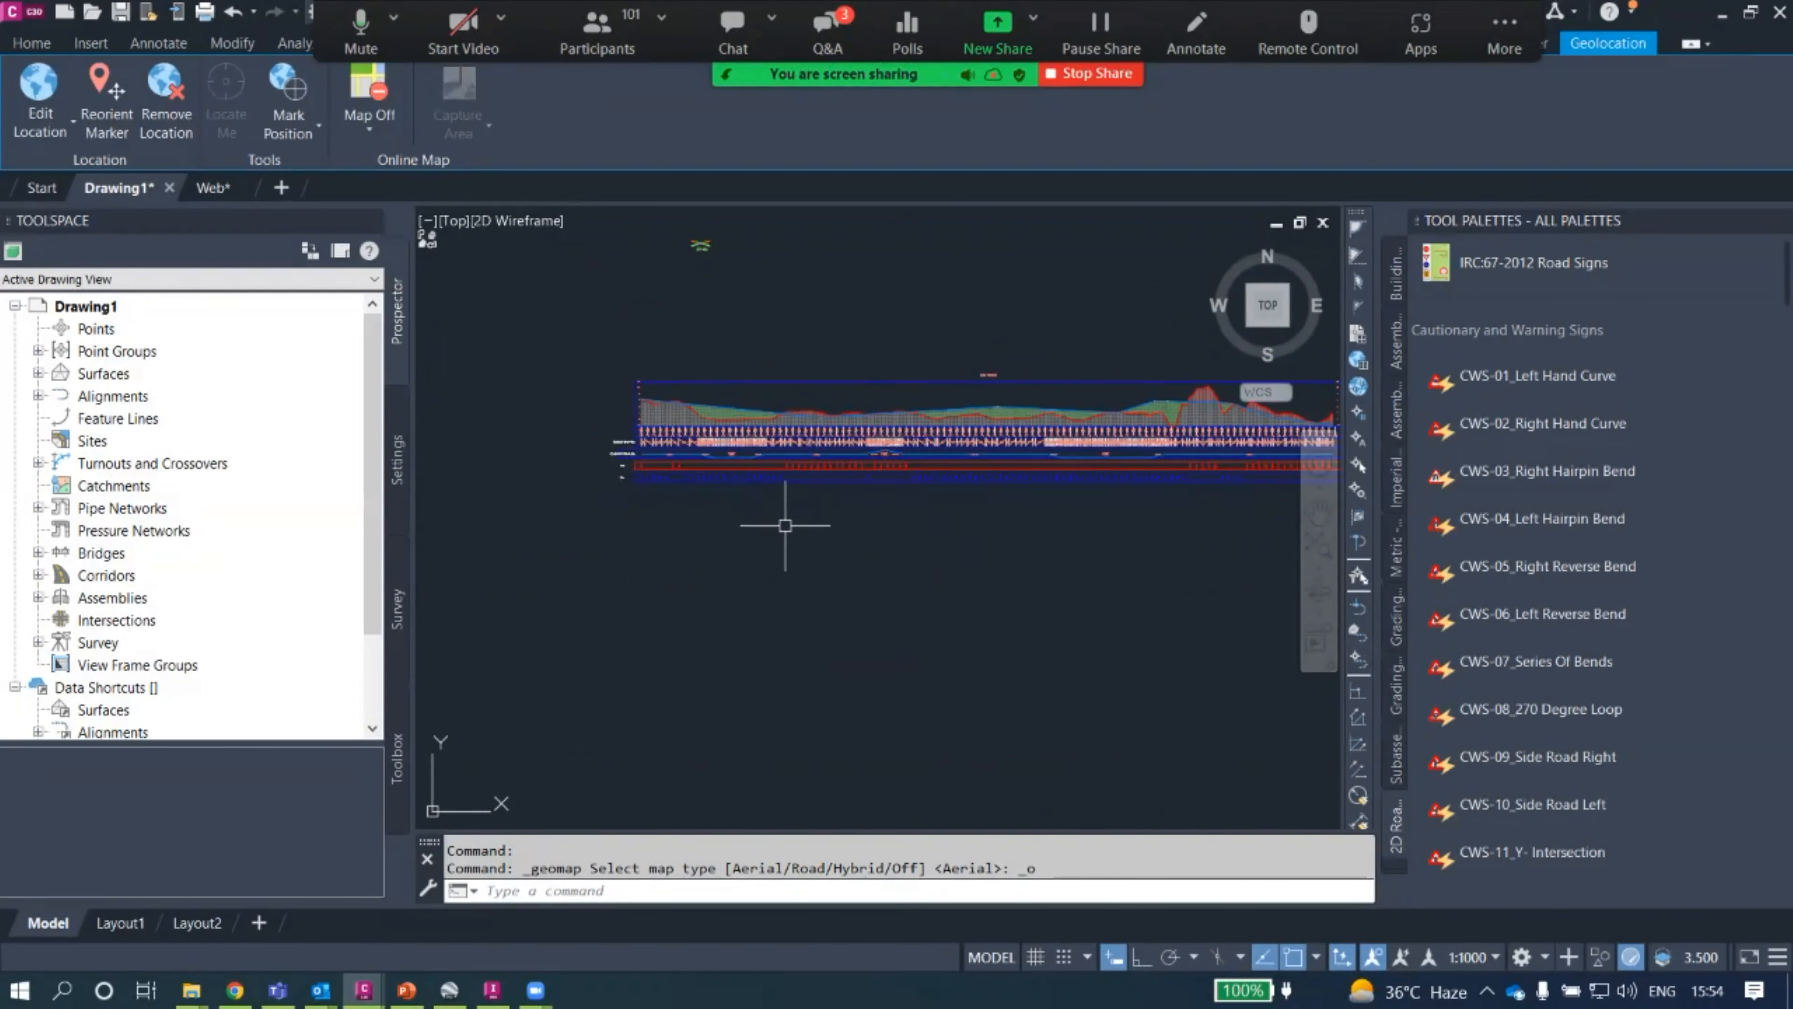
Examine the road section views arranged on the row of section sheets in Drawing1.
scroll(782, 517, down, 5)
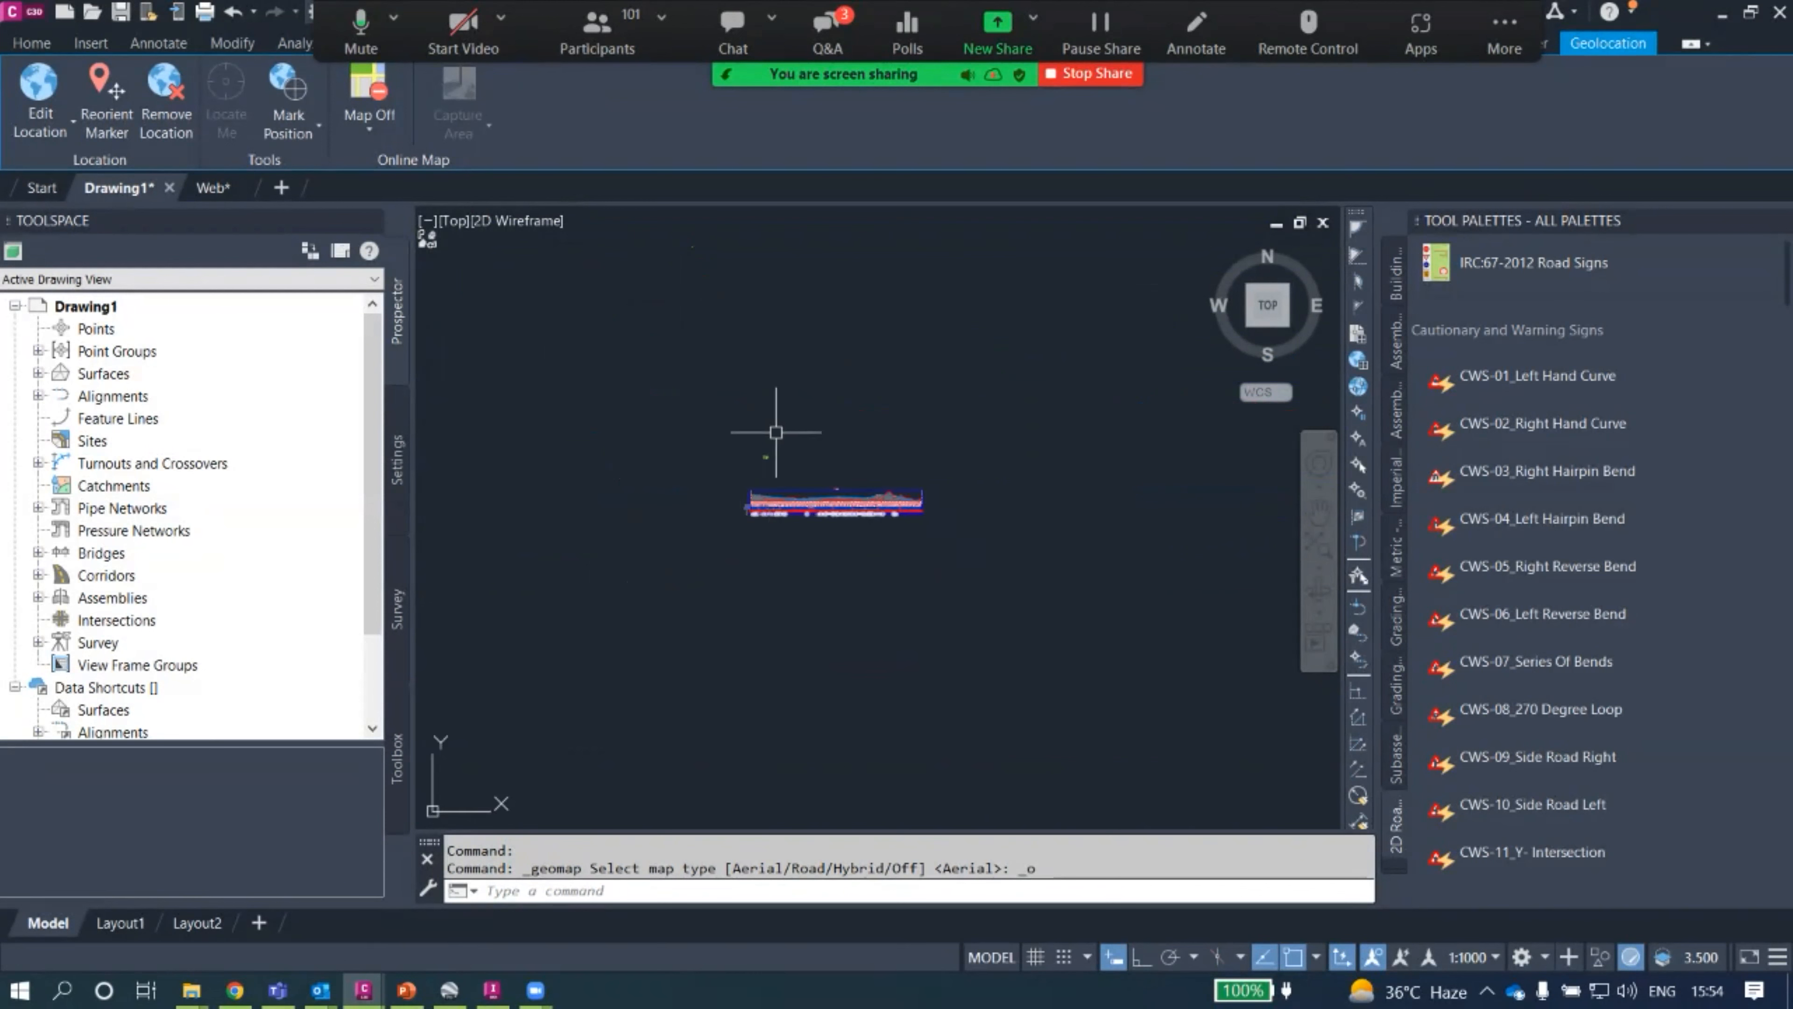
scroll(776, 495, down, 5)
scroll(804, 554, up, 8)
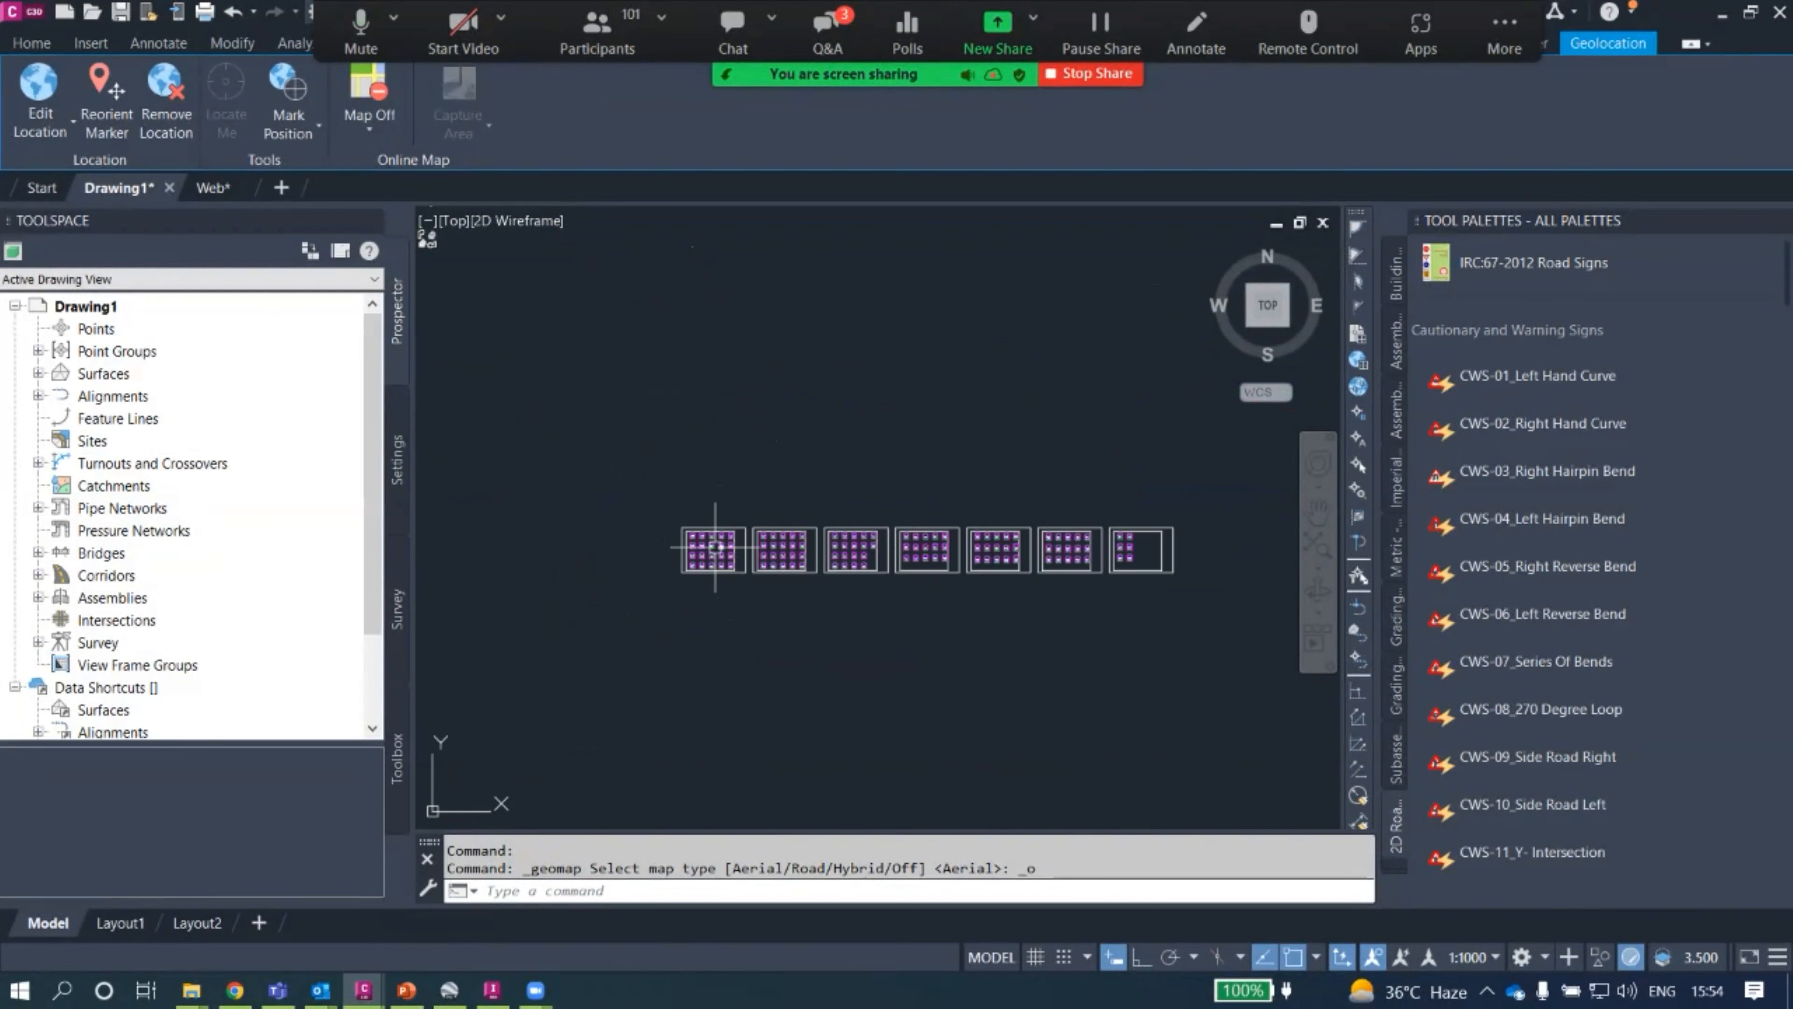
scroll(713, 548, up, 6)
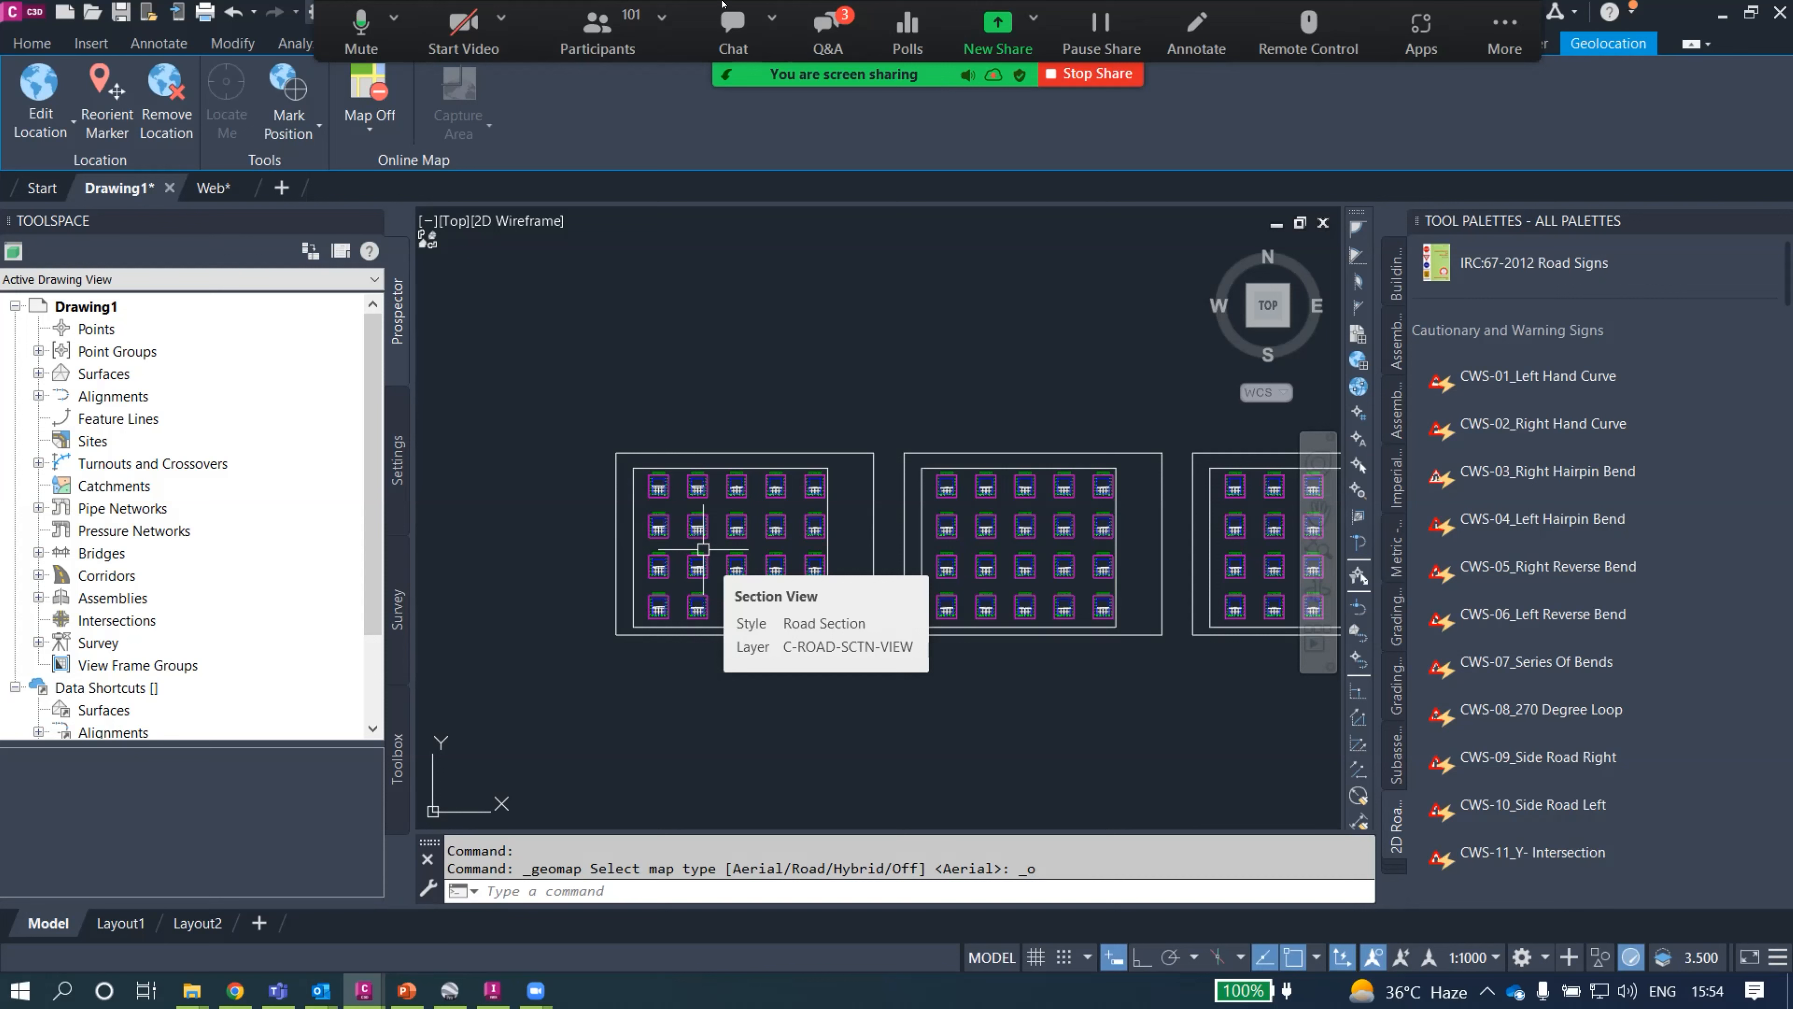
scroll(696, 562, down, 4)
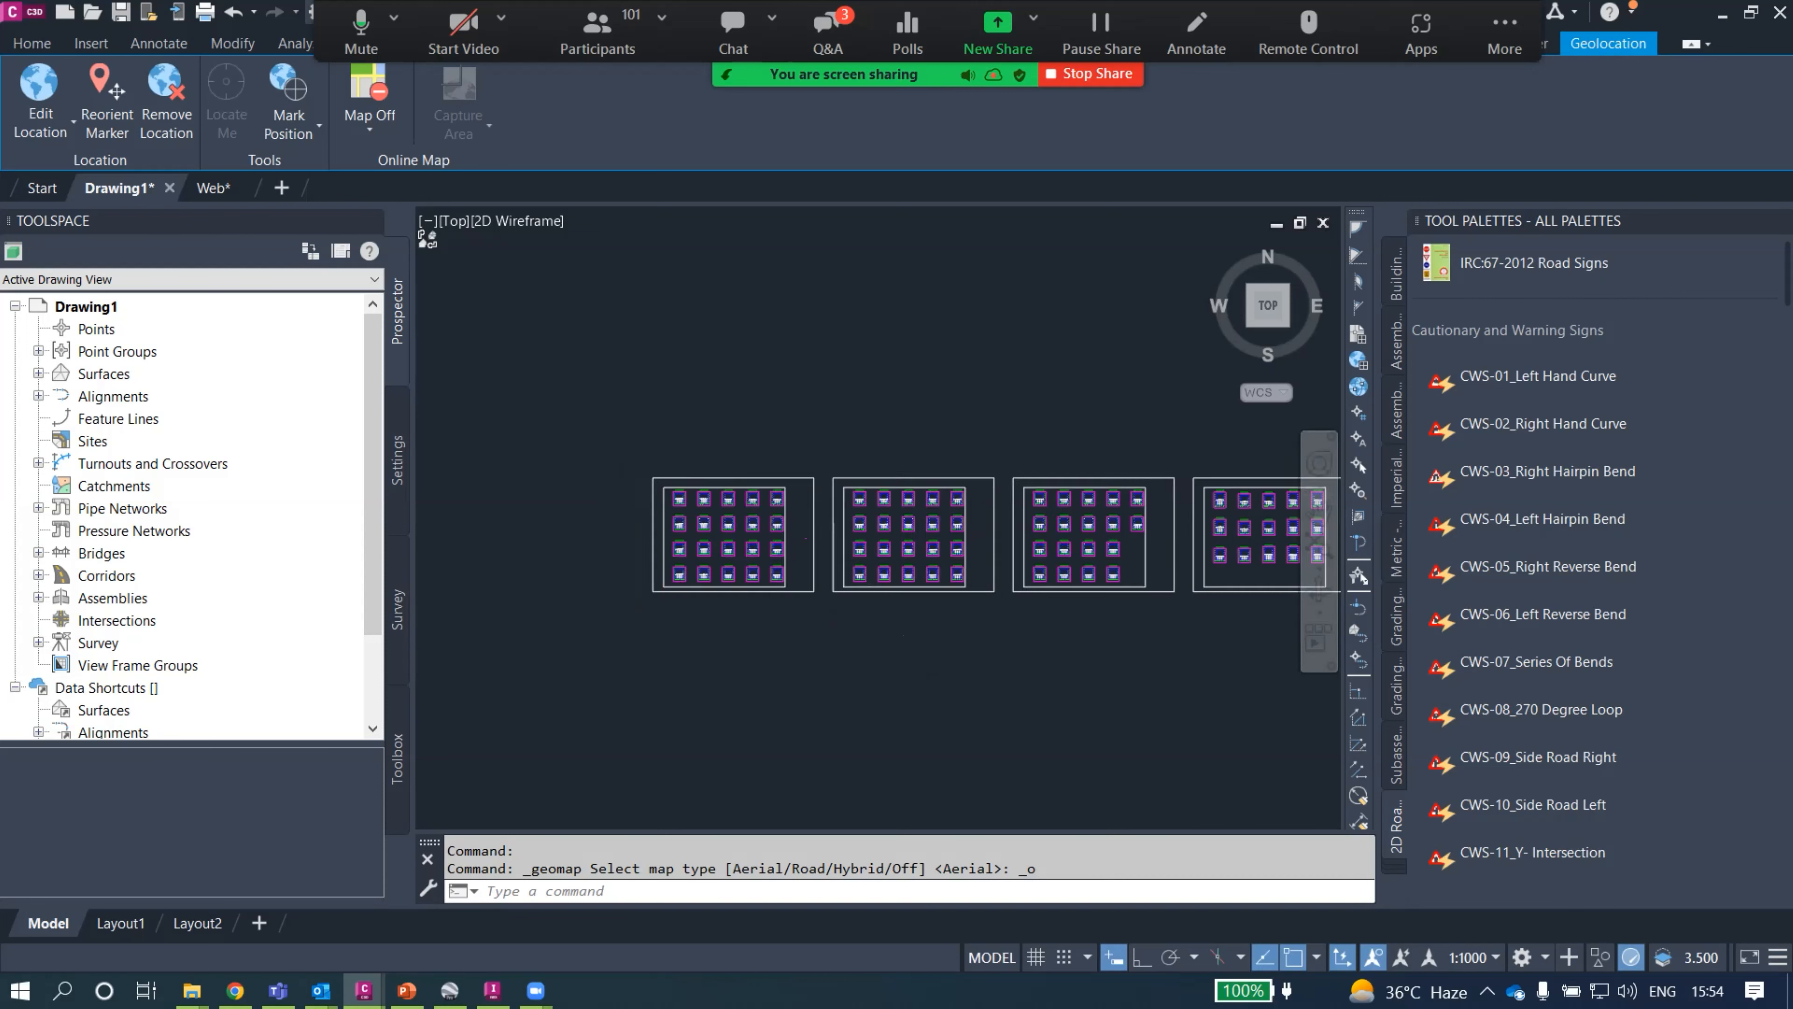
click(946, 455)
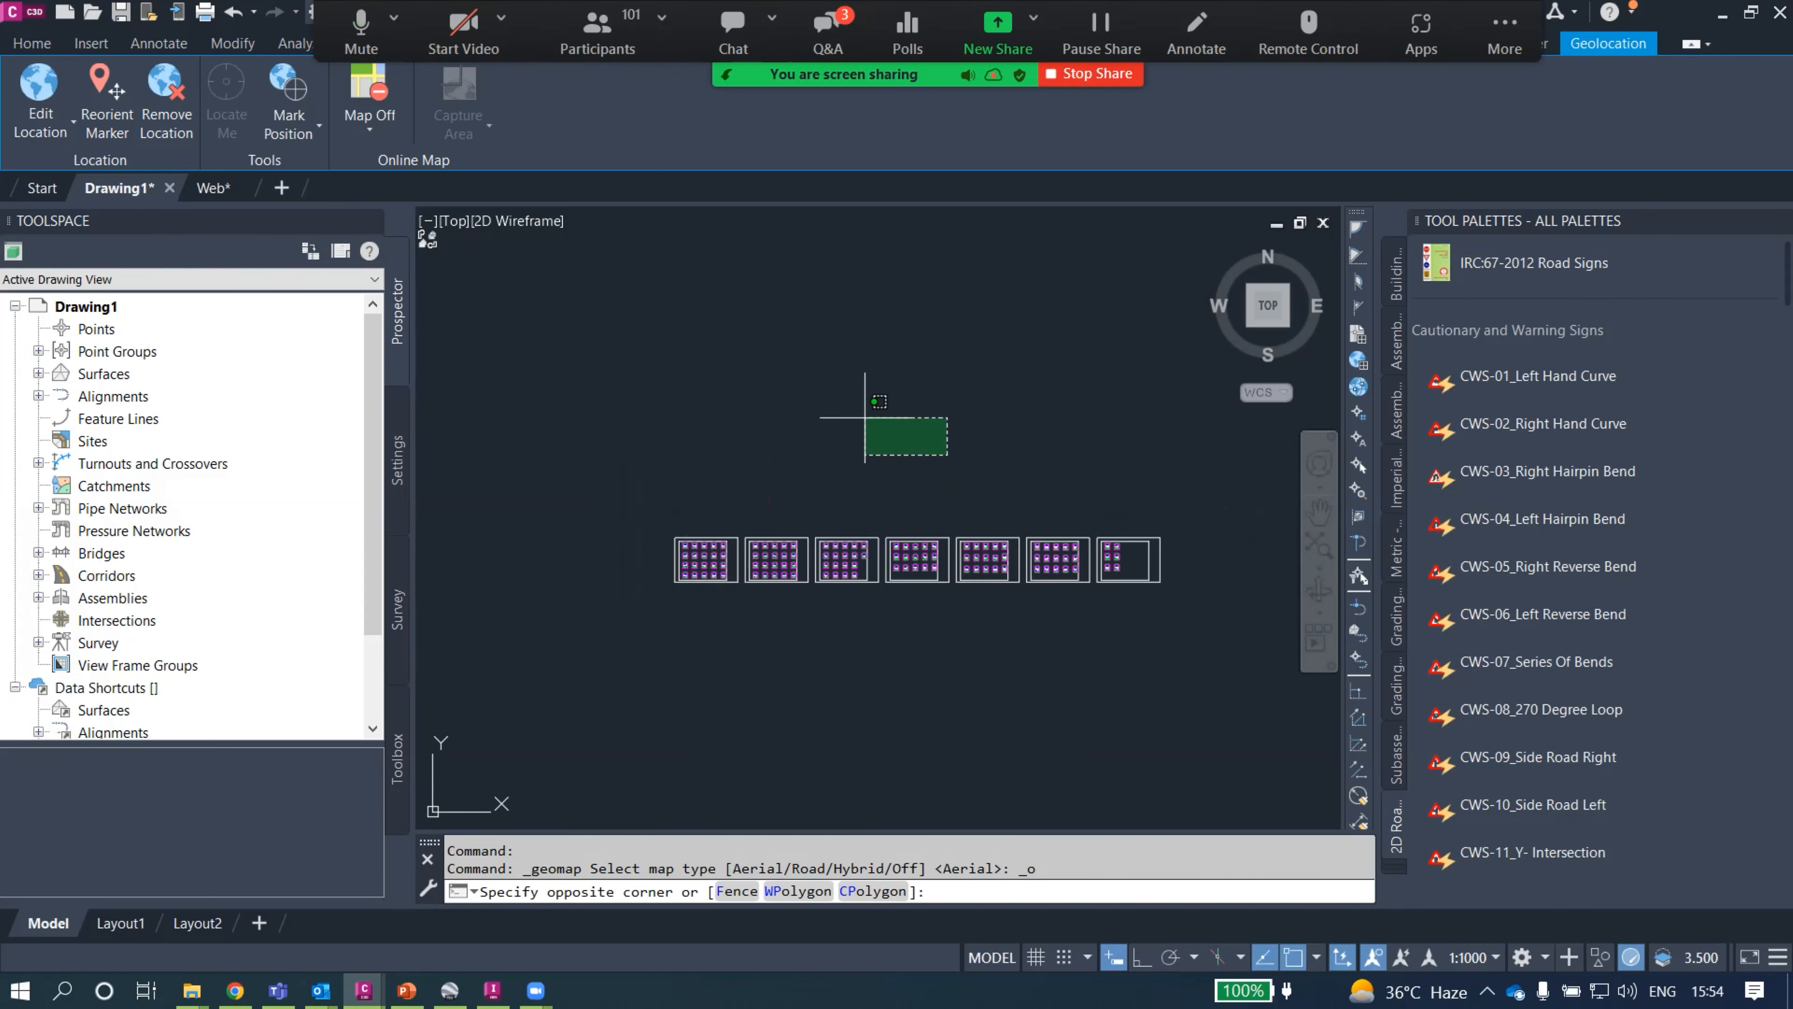
click(755, 302)
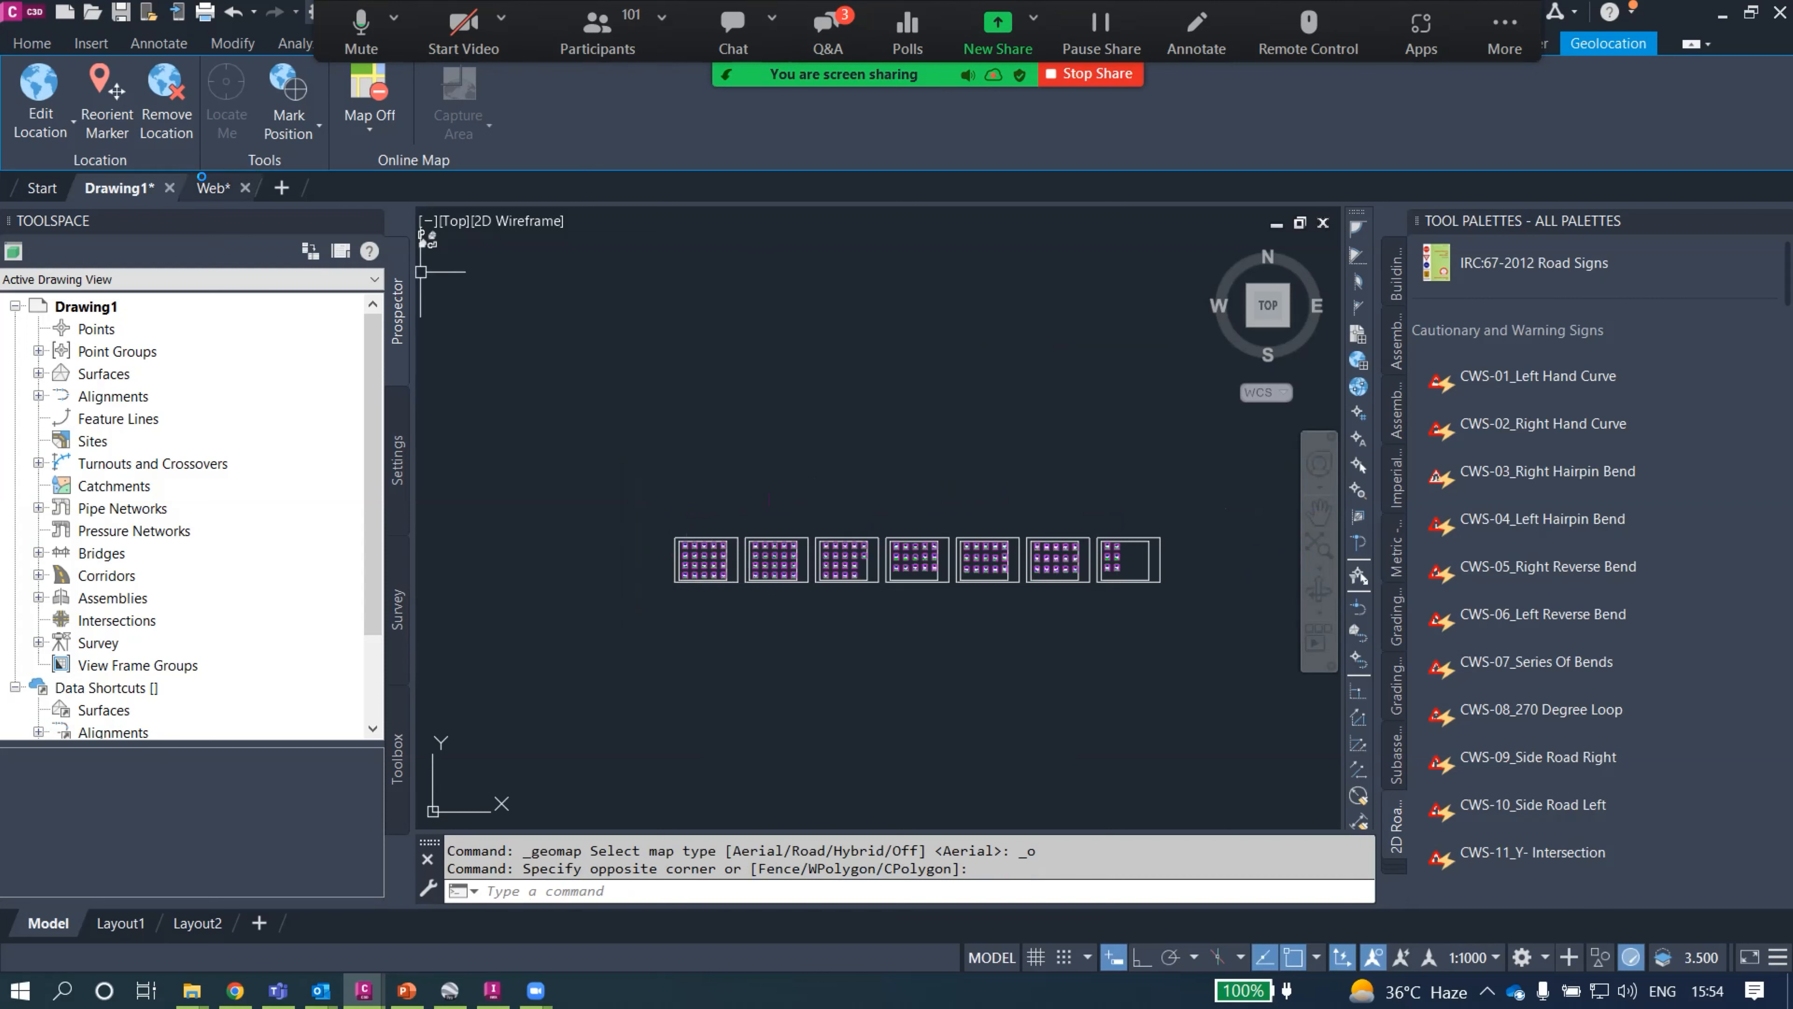
Switch to the Web drawing and open the recent Sign boards script in Dynamo.
click(212, 187)
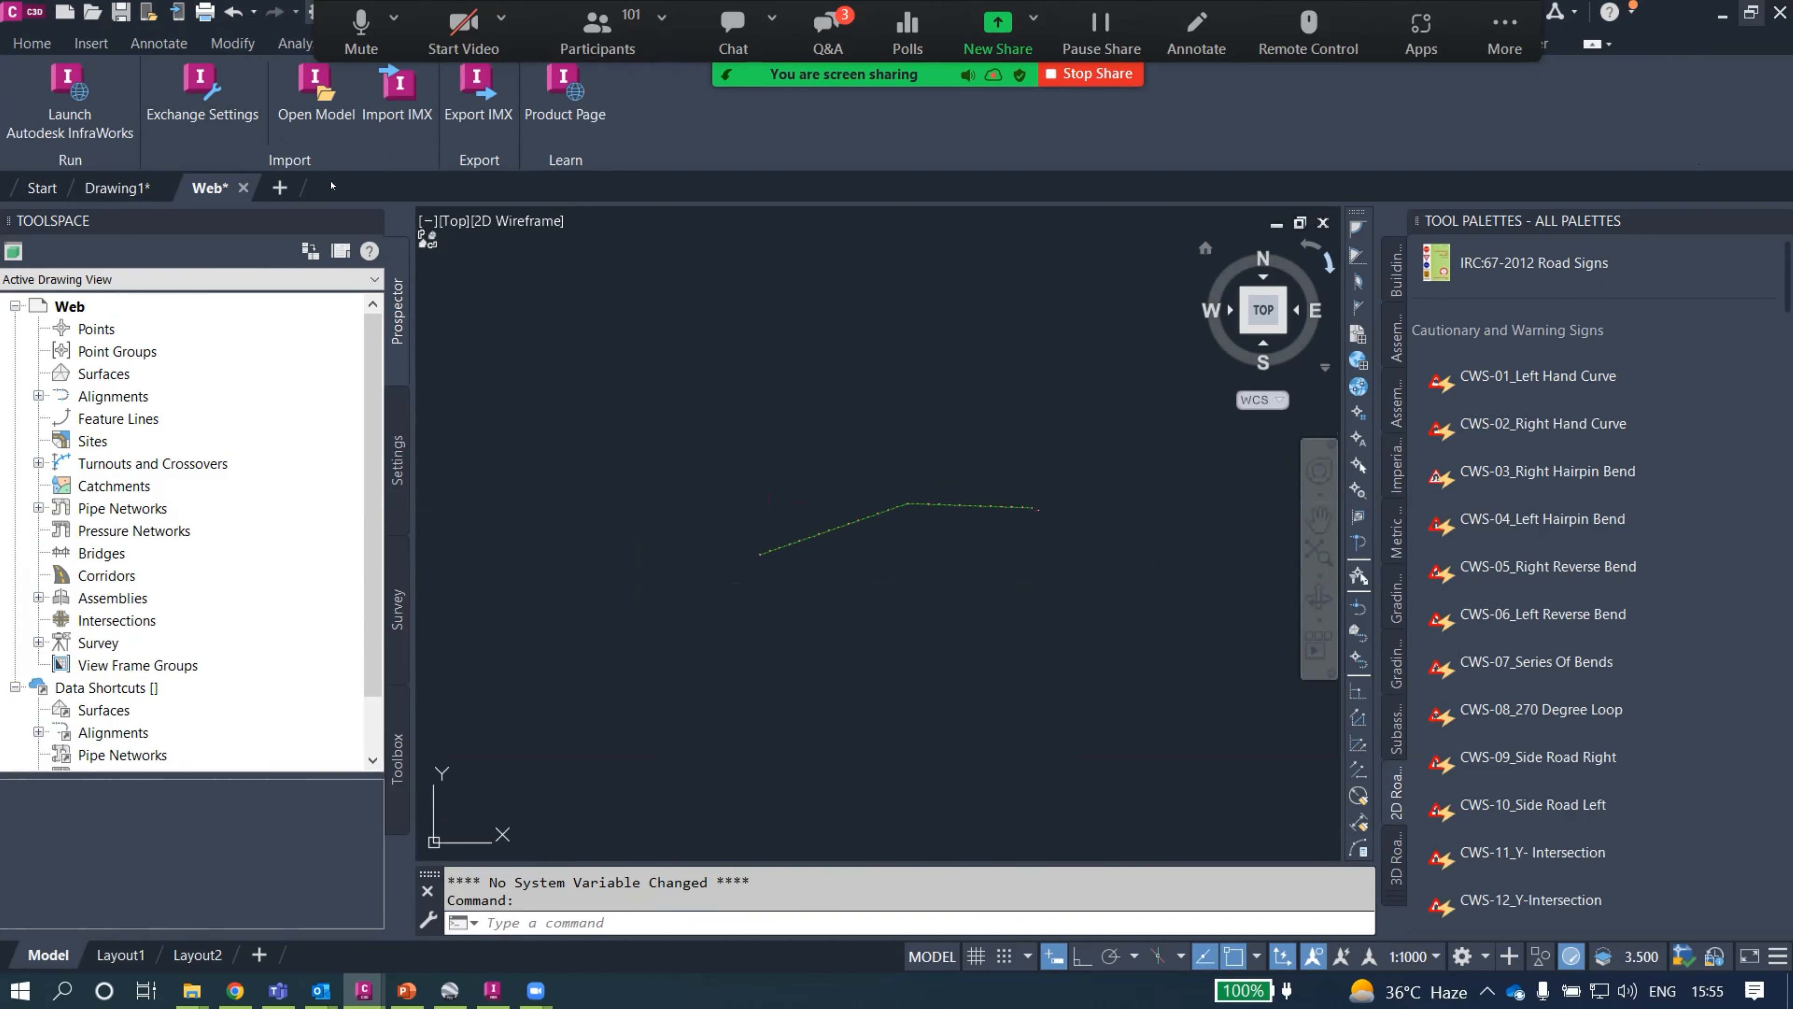
click(1750, 13)
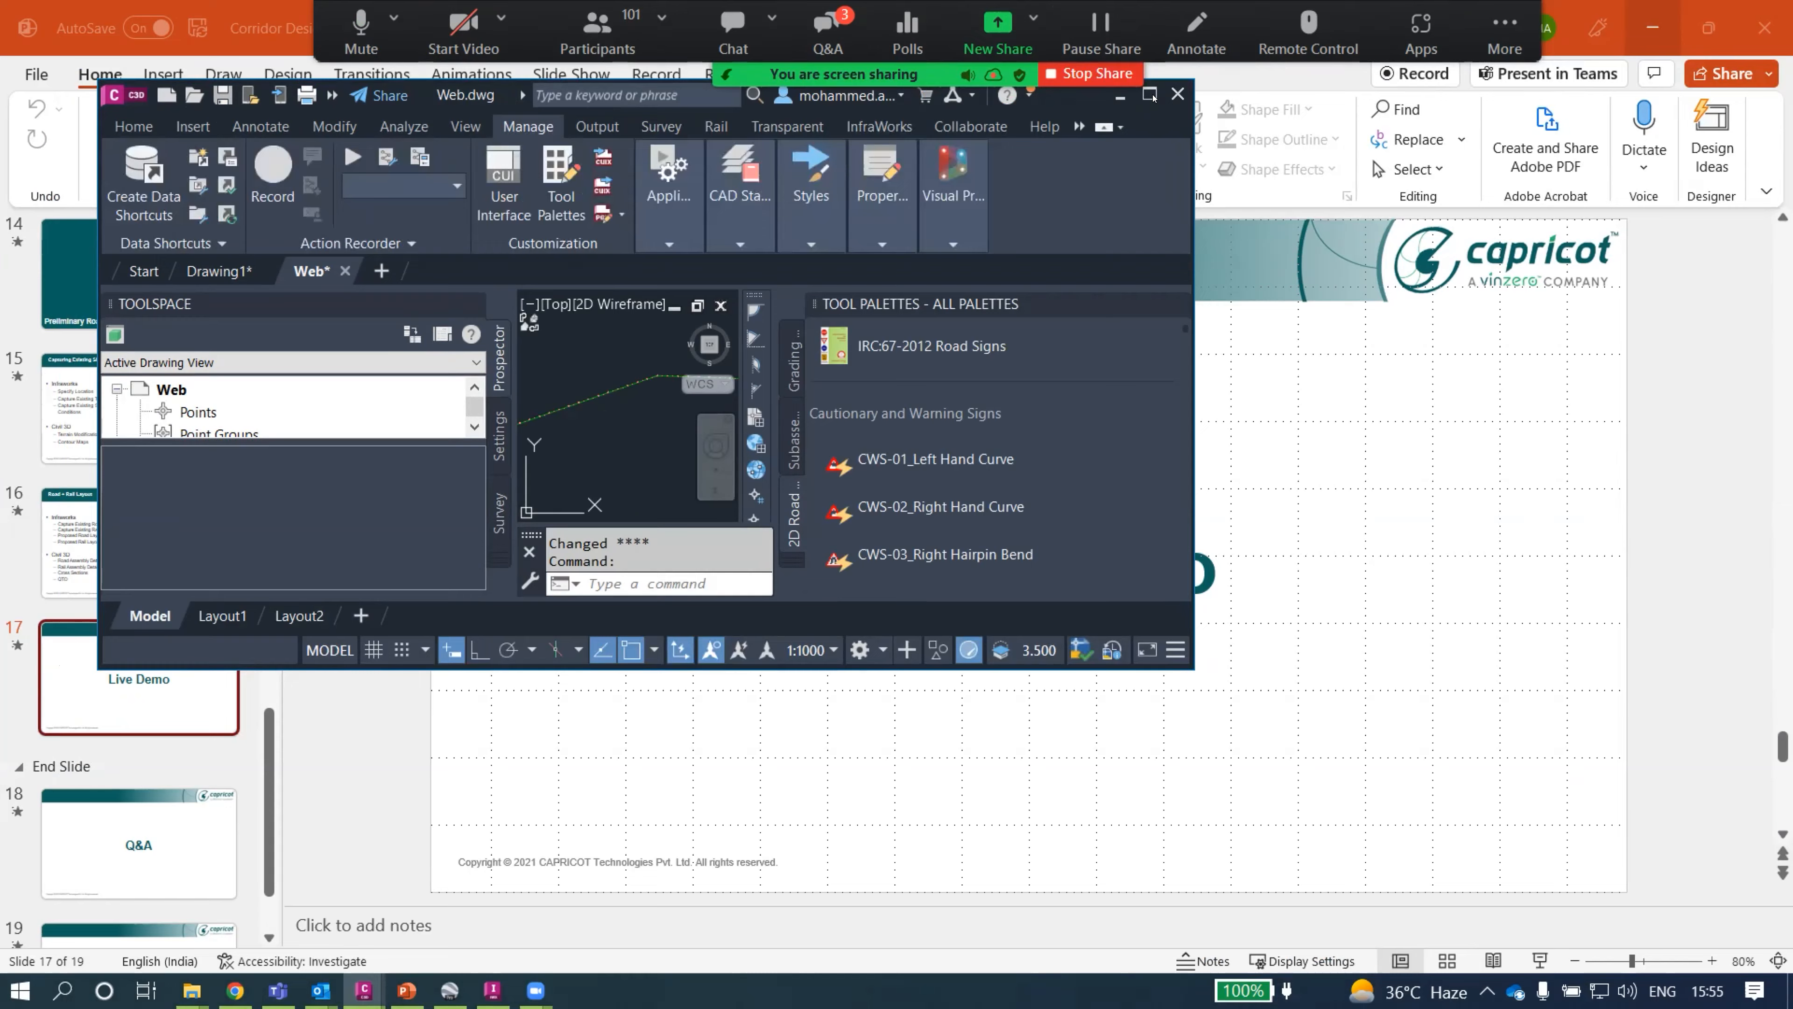
key(super+Up)
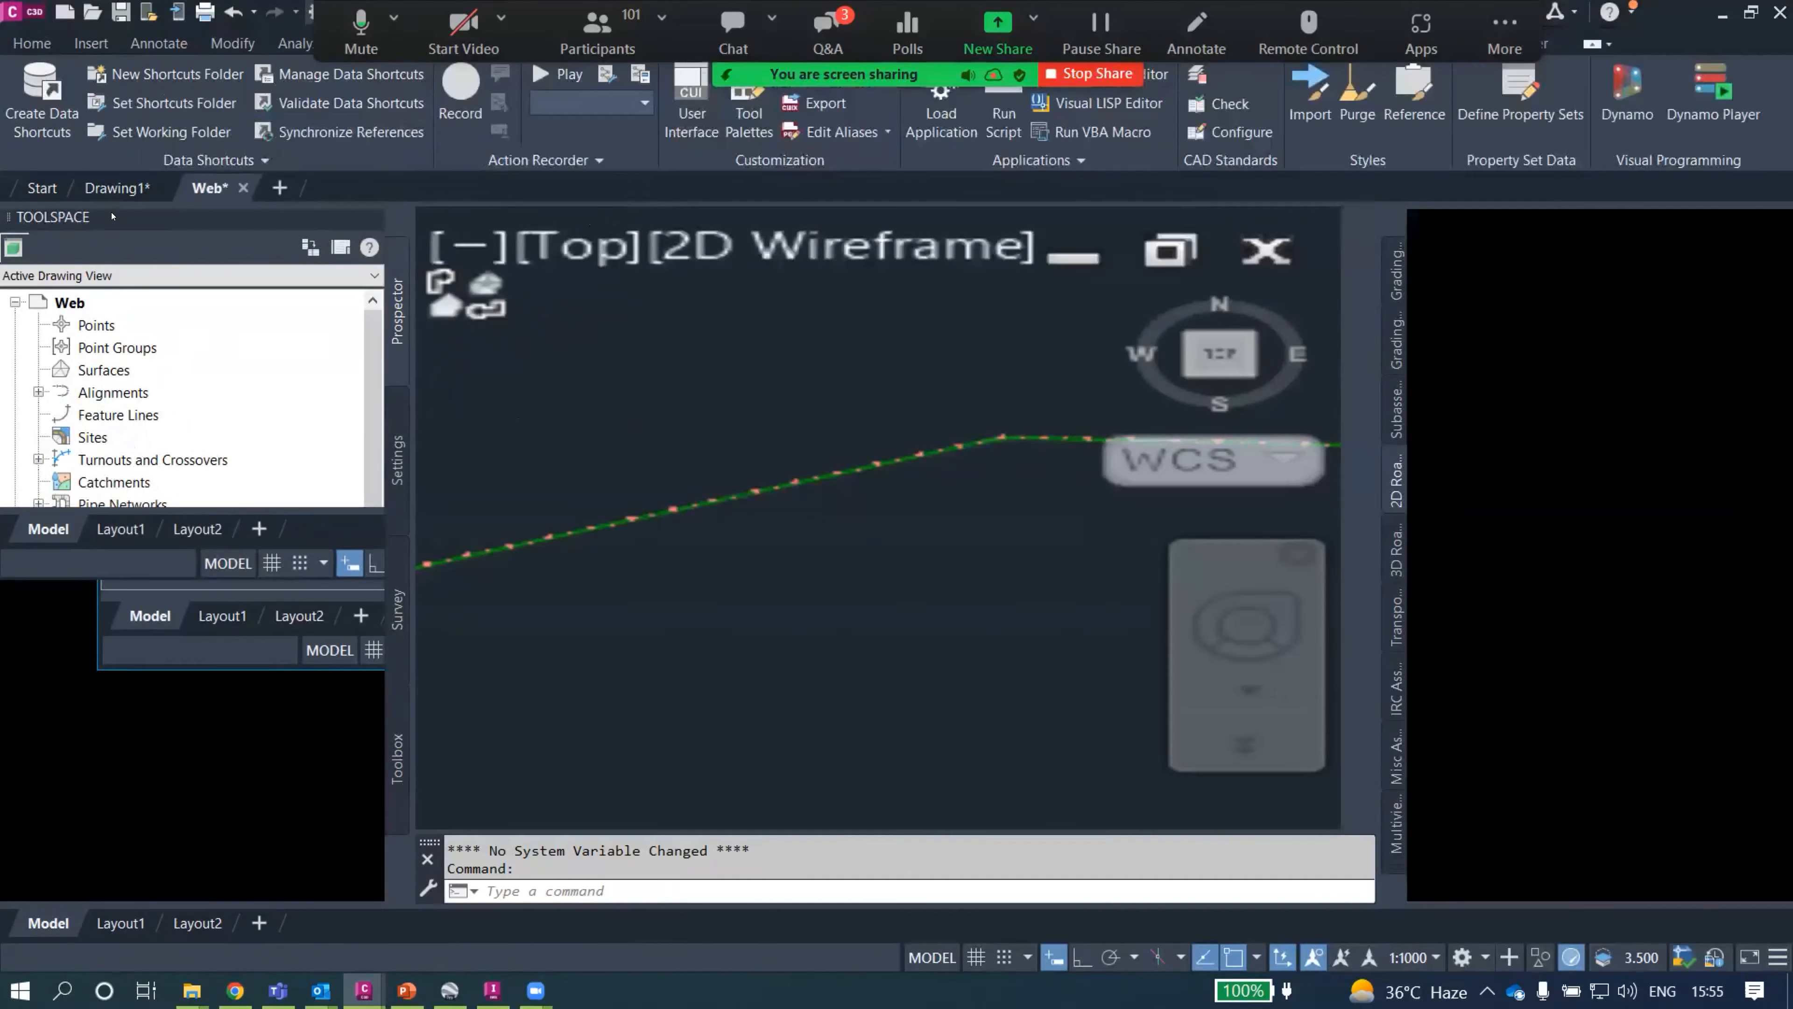
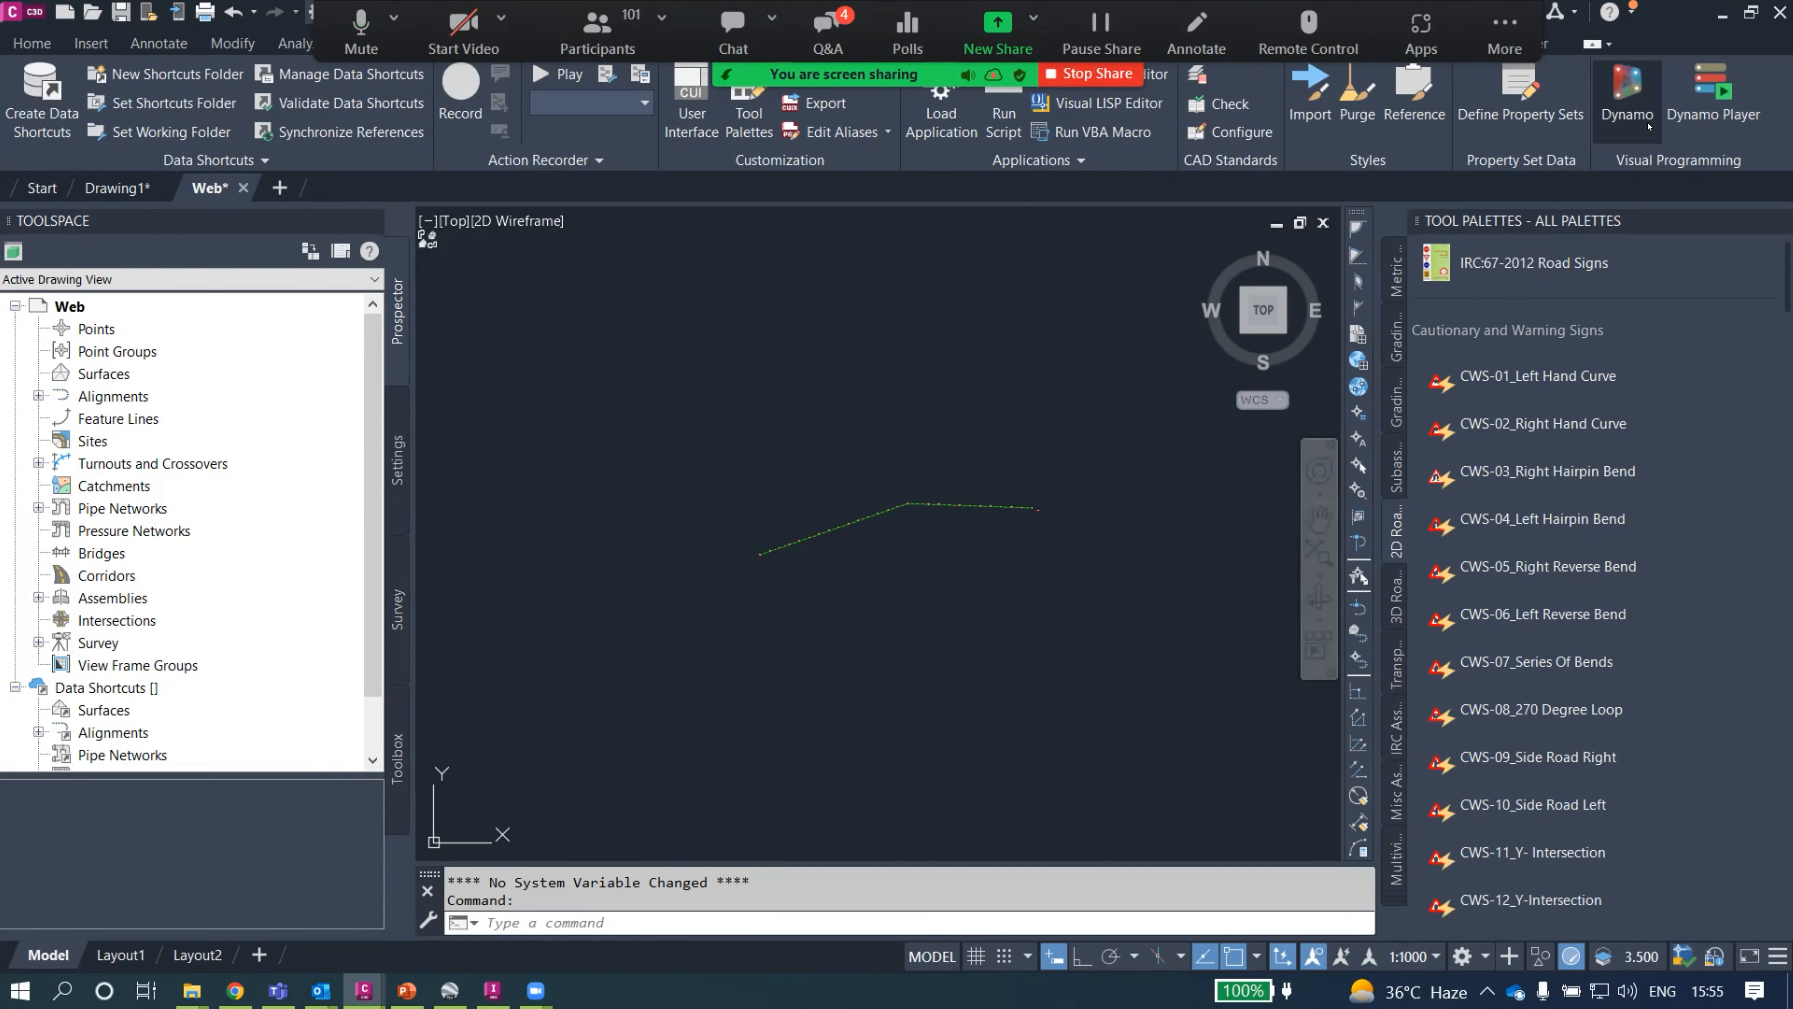
click(1627, 99)
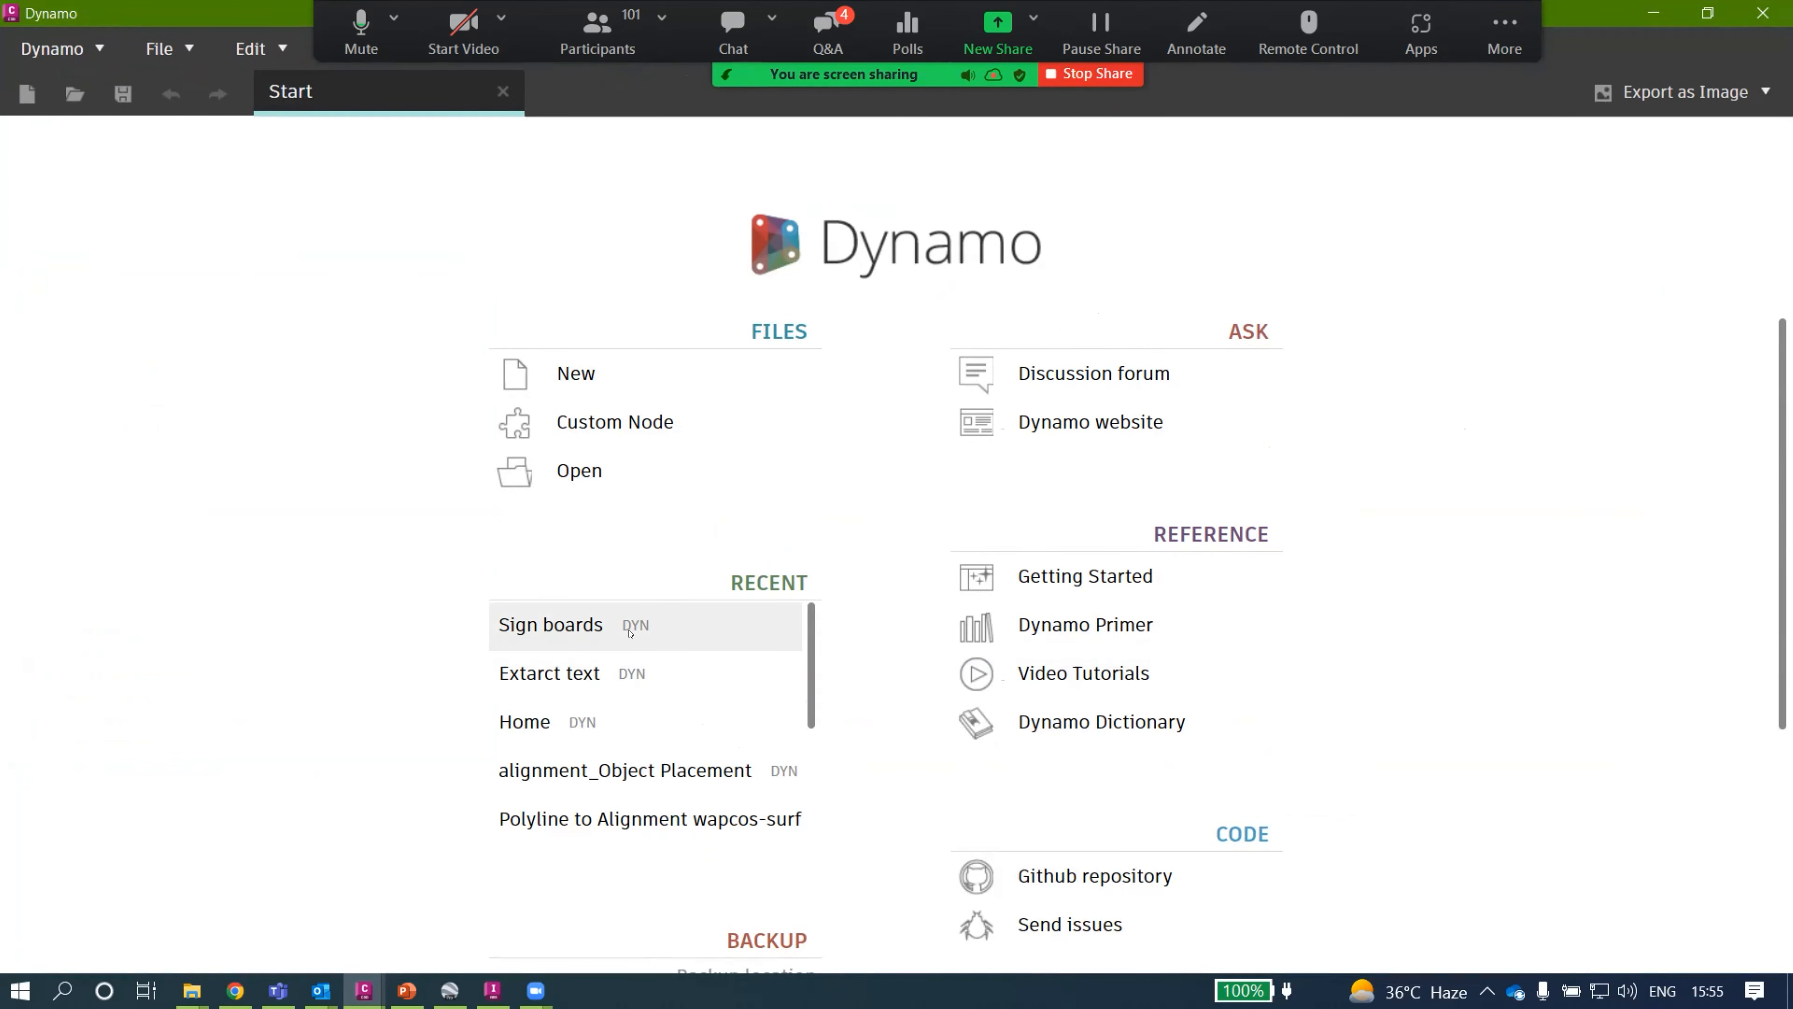
click(594, 637)
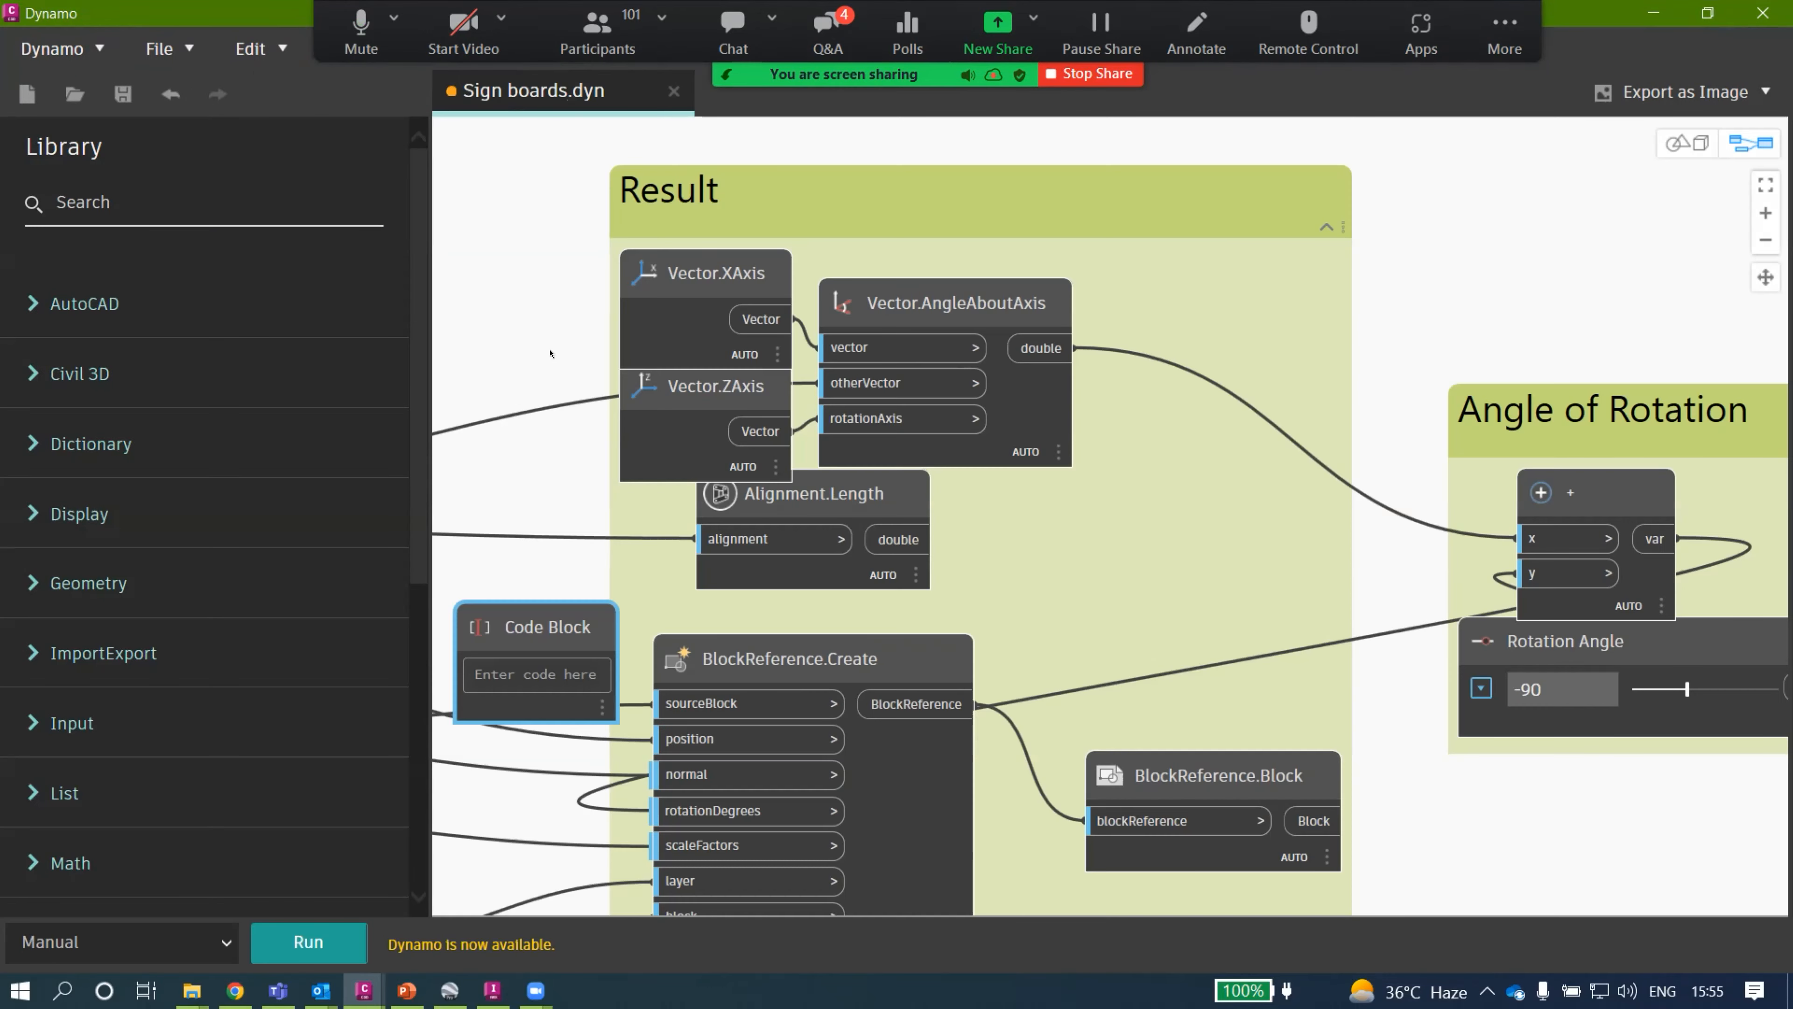
Inspect the Sign boards graph, focusing on the Excel Input group that reads the Road signs.xlsx file.
scroll(846, 546, down, 10)
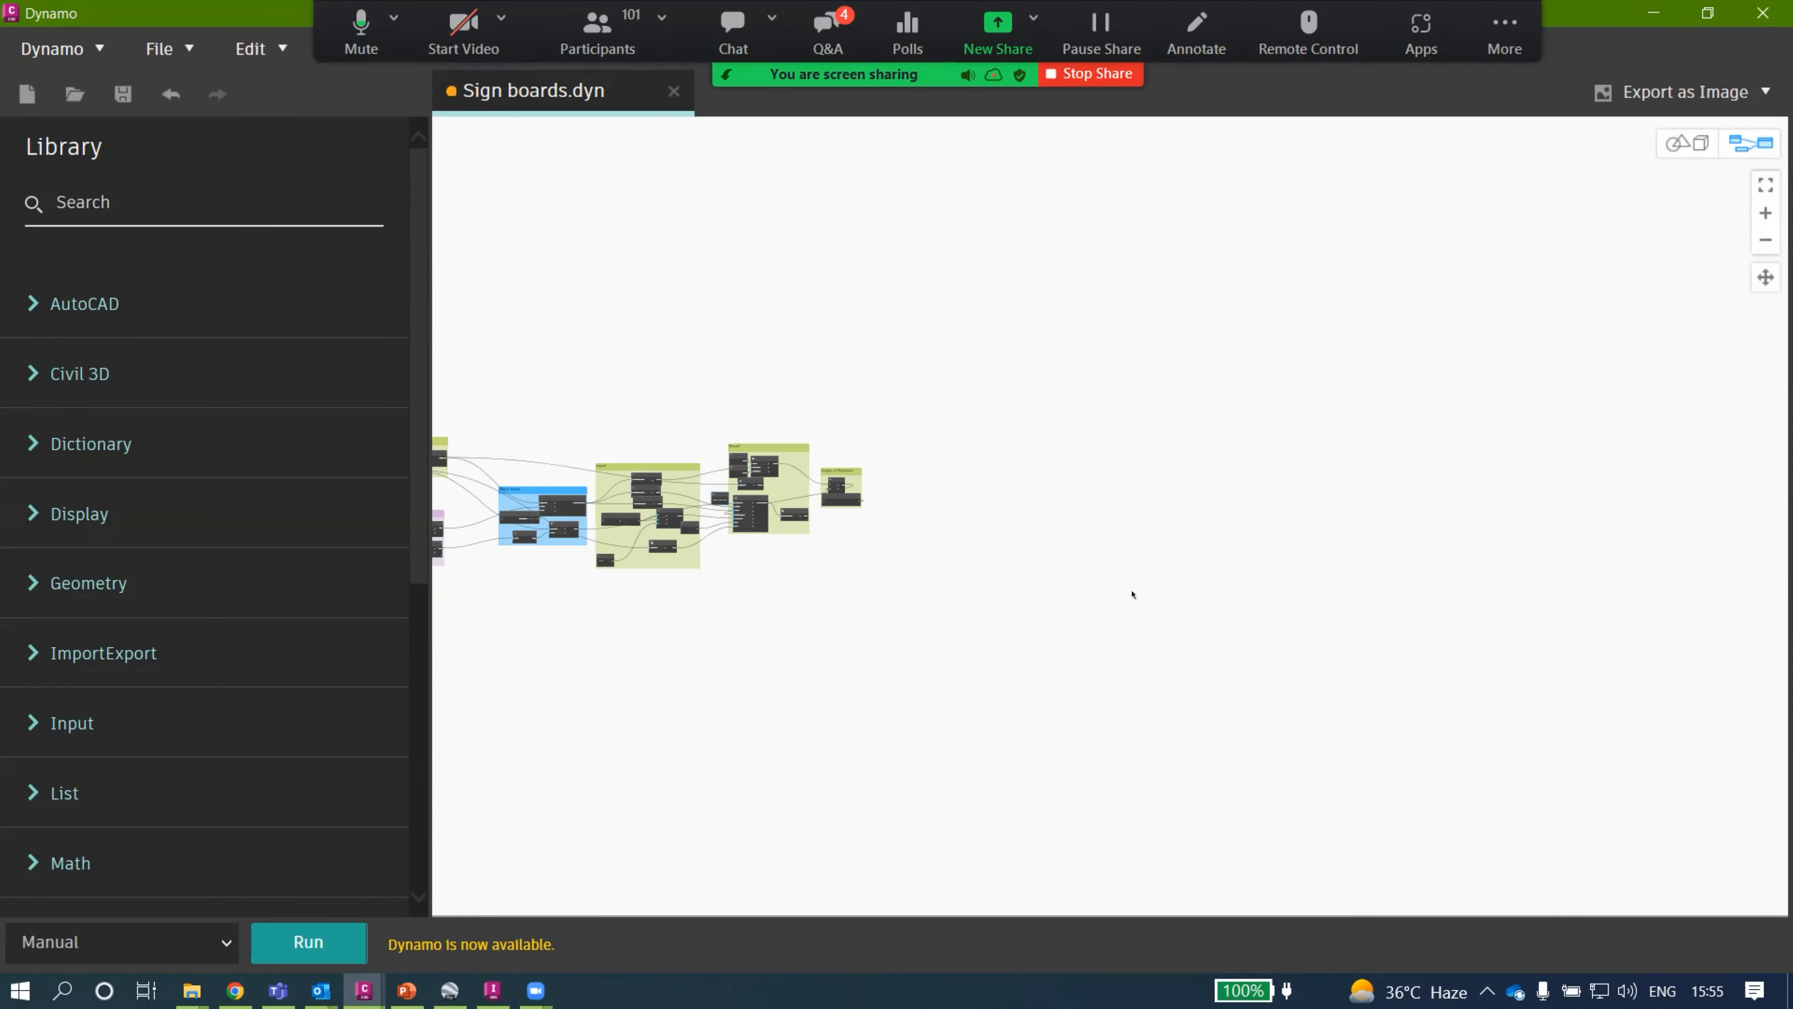
middle_drag(459, 517, 903, 462)
scroll(905, 462, up, 6)
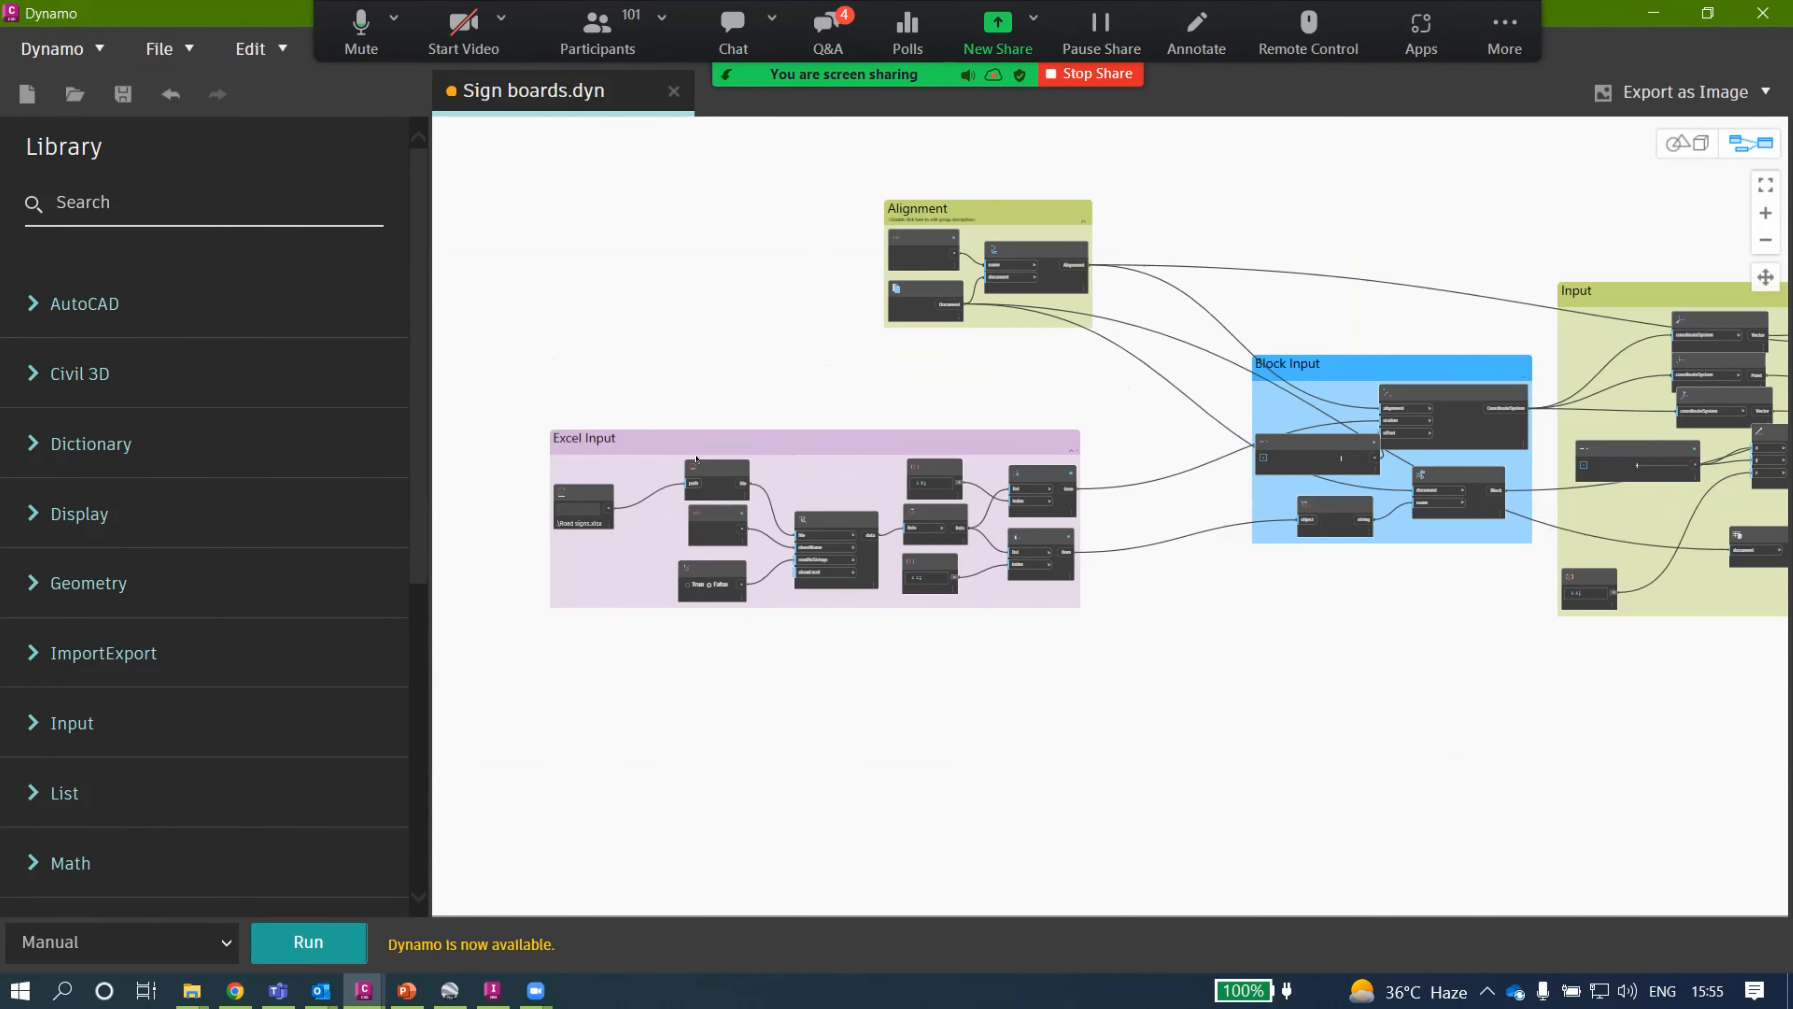
scroll(847, 357, down, 1)
scroll(604, 320, up, 5)
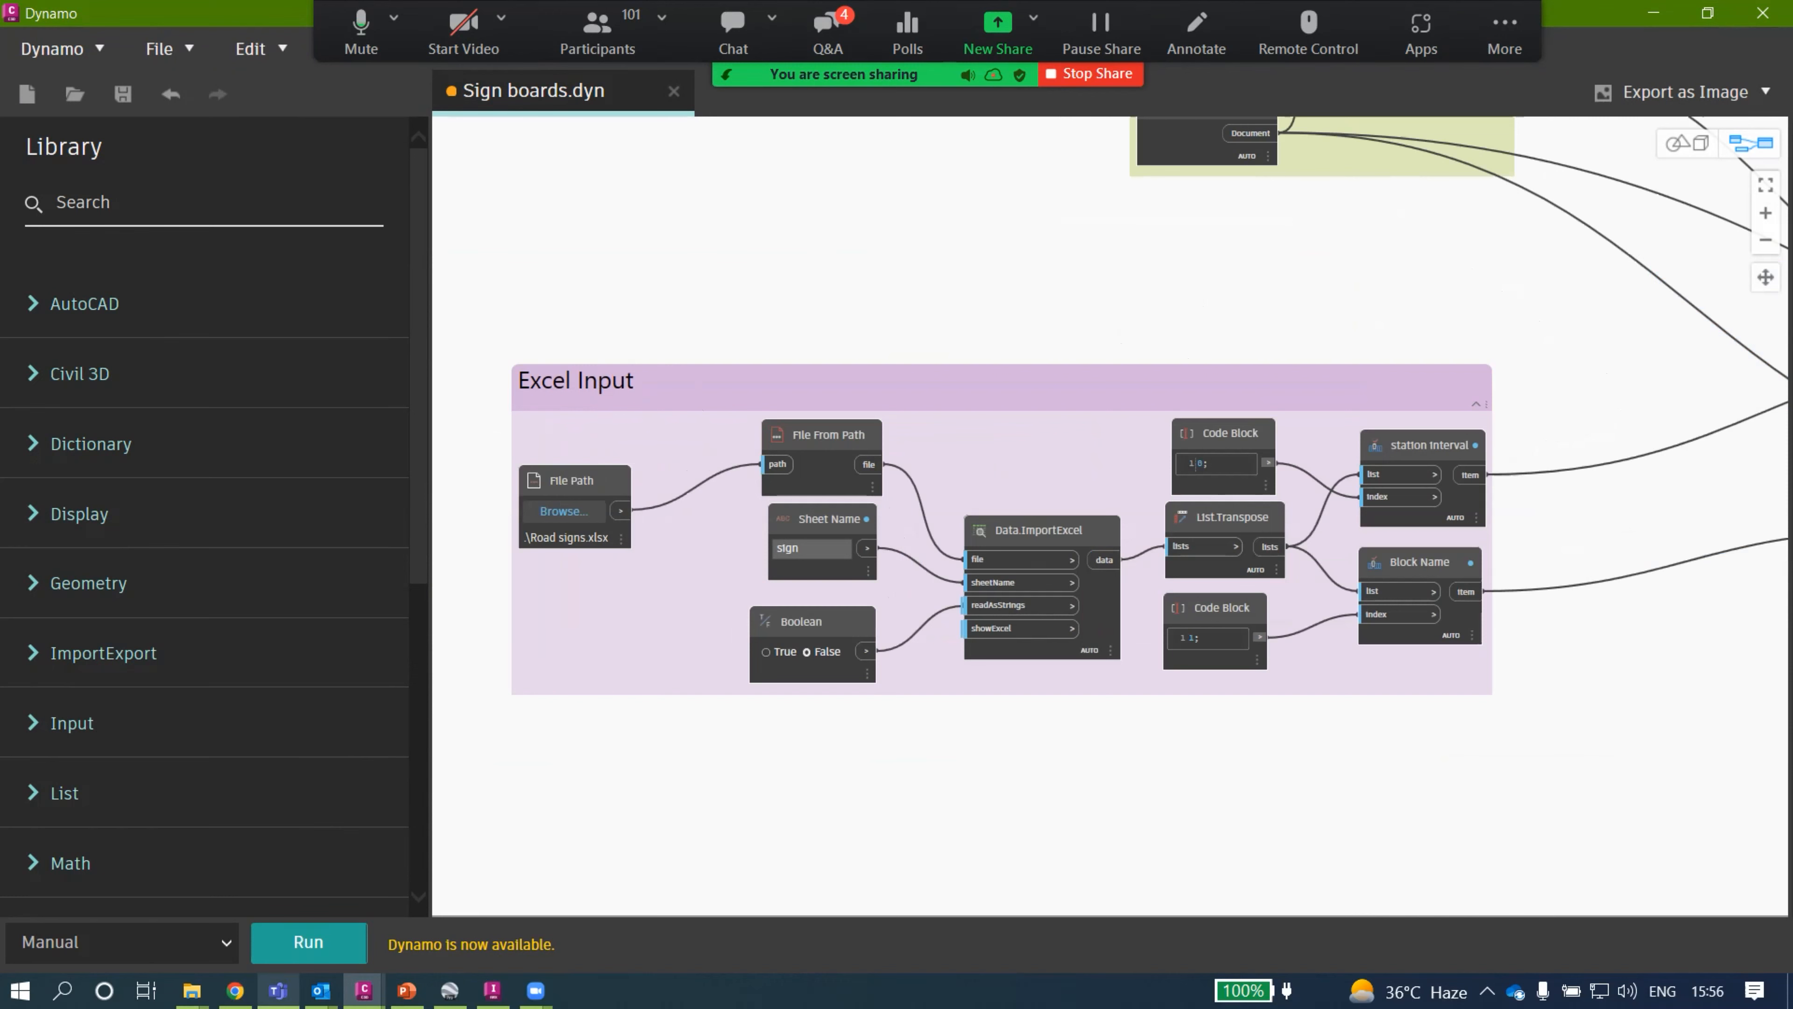
Switch to File Explorer and browse the Sustainable Corridor Design & Modelling webinar series to its 01.Corridor Designing for Roads & Infrastructure folder.
click(192, 990)
click(124, 896)
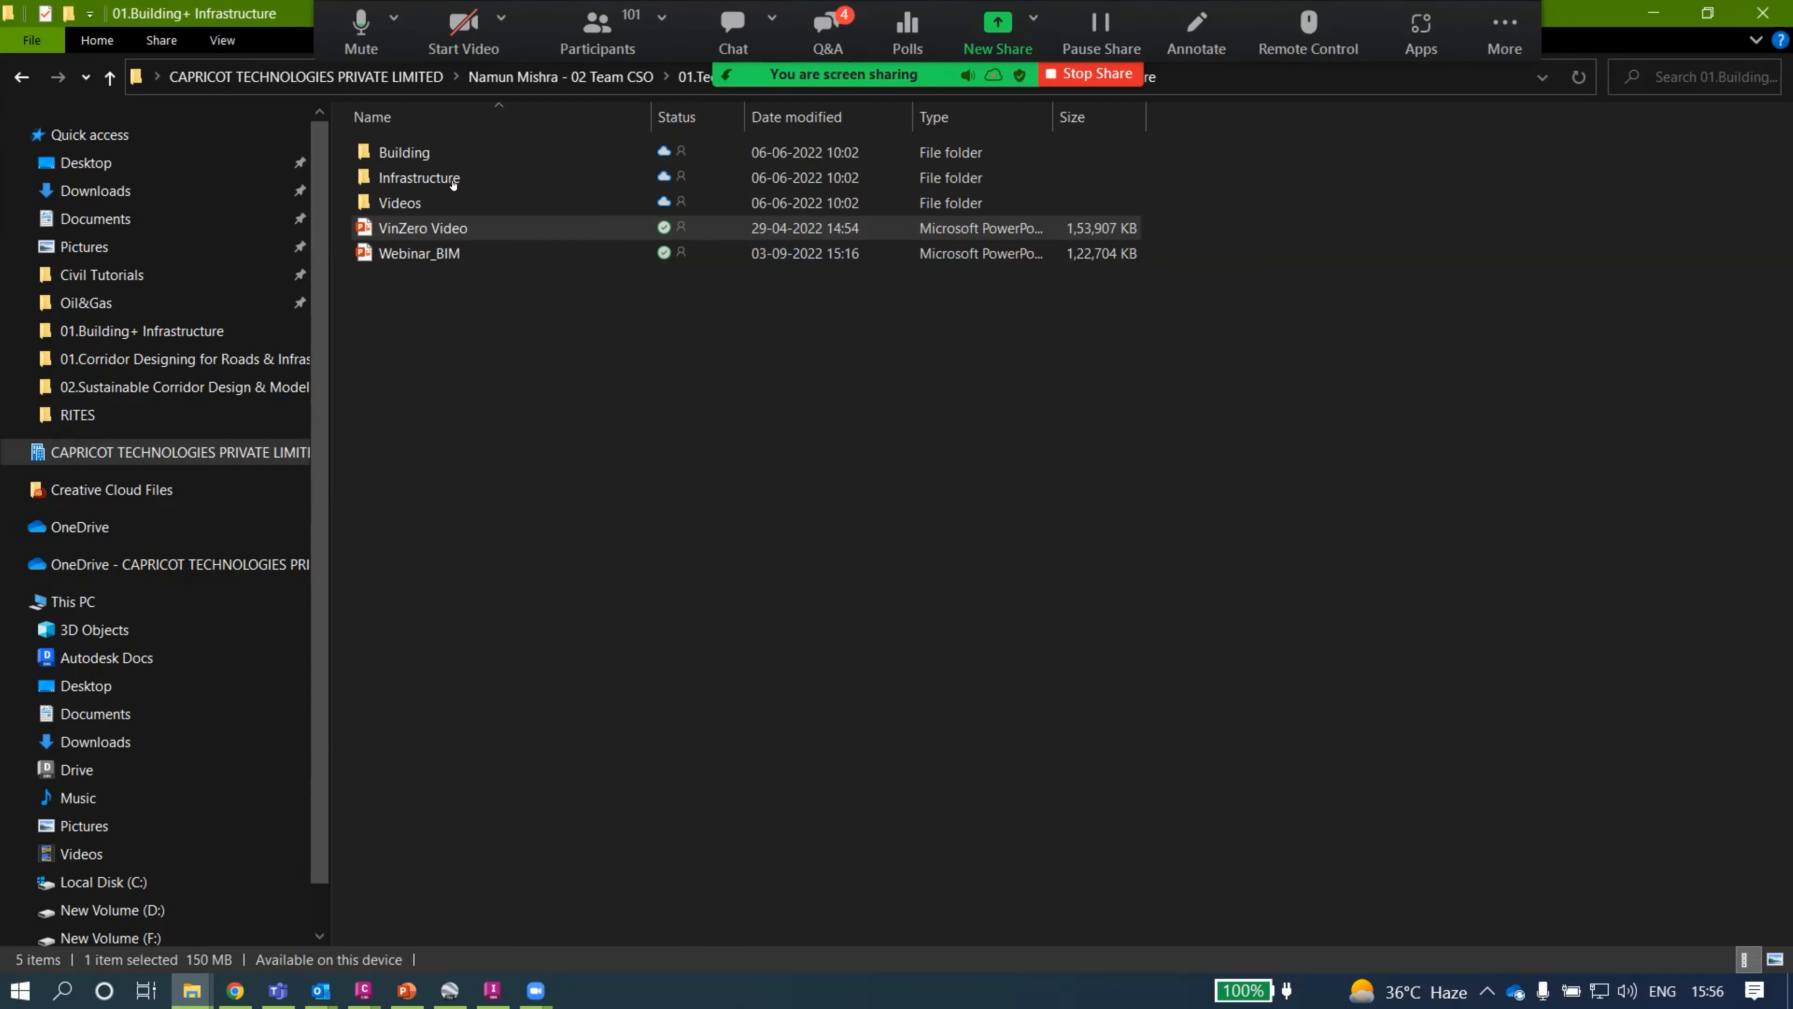
click(685, 76)
key(Return)
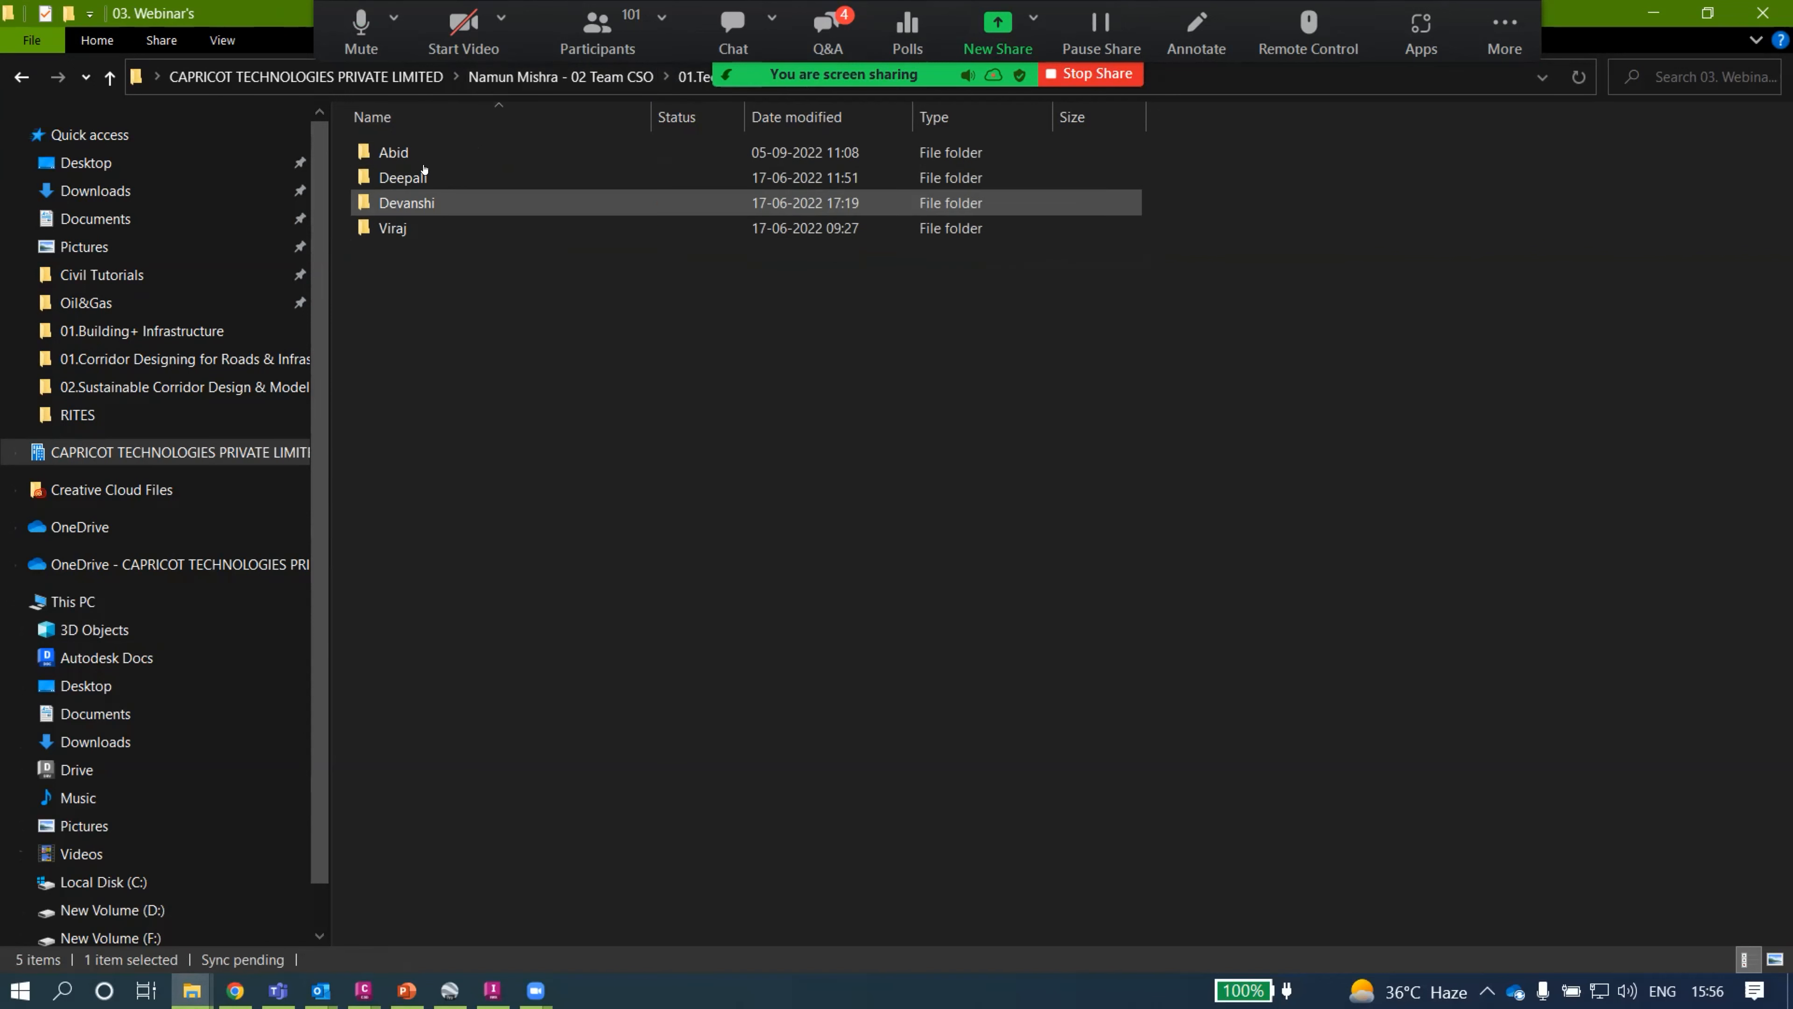
key(Return)
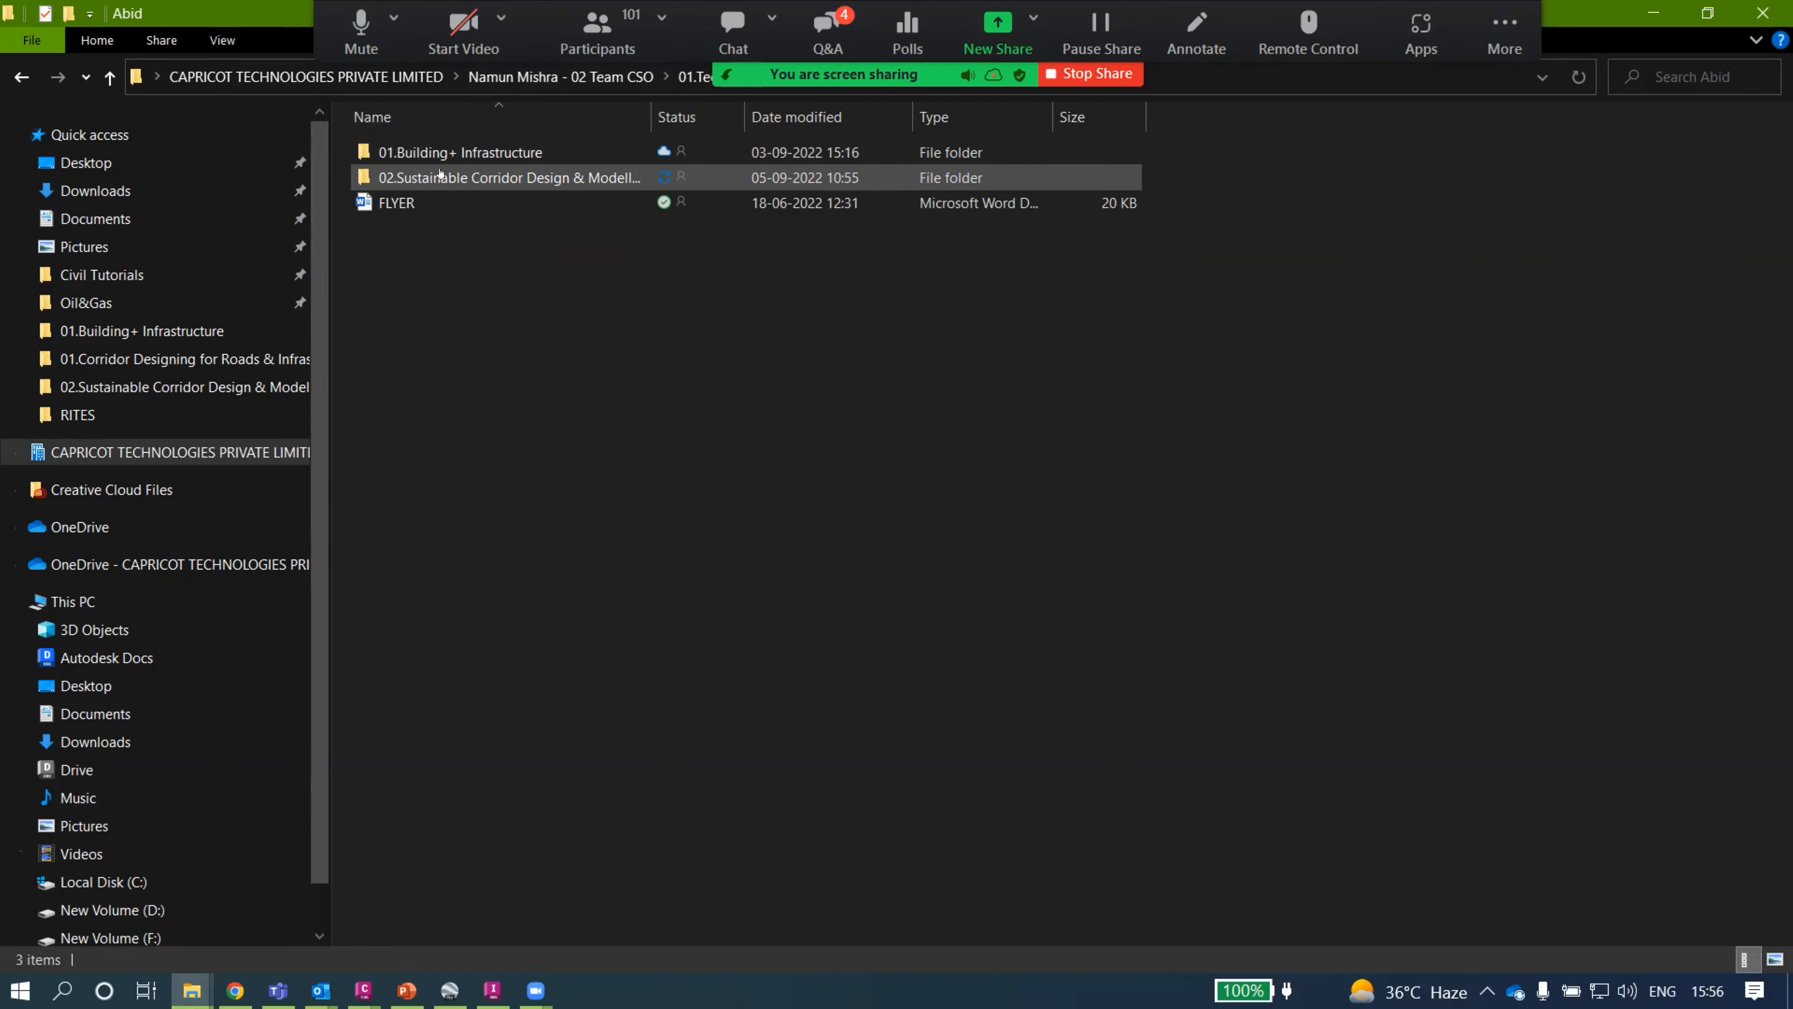
double_click(470, 176)
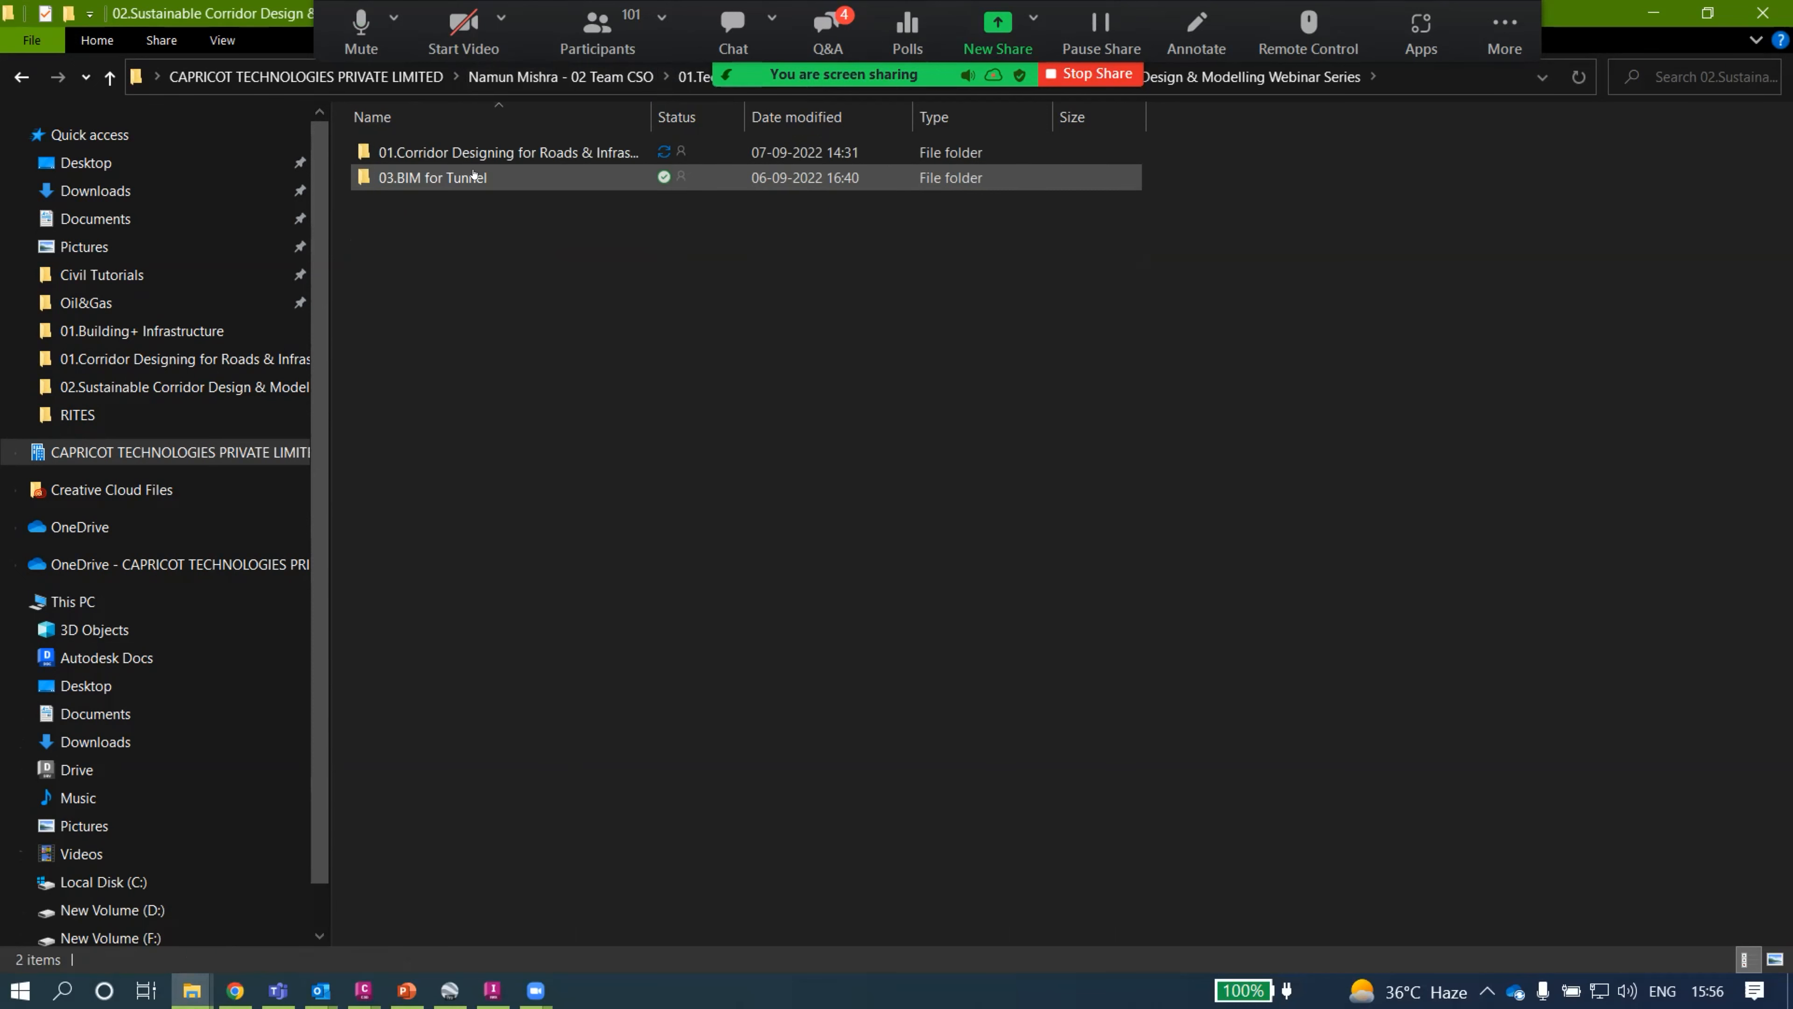
double_click(473, 177)
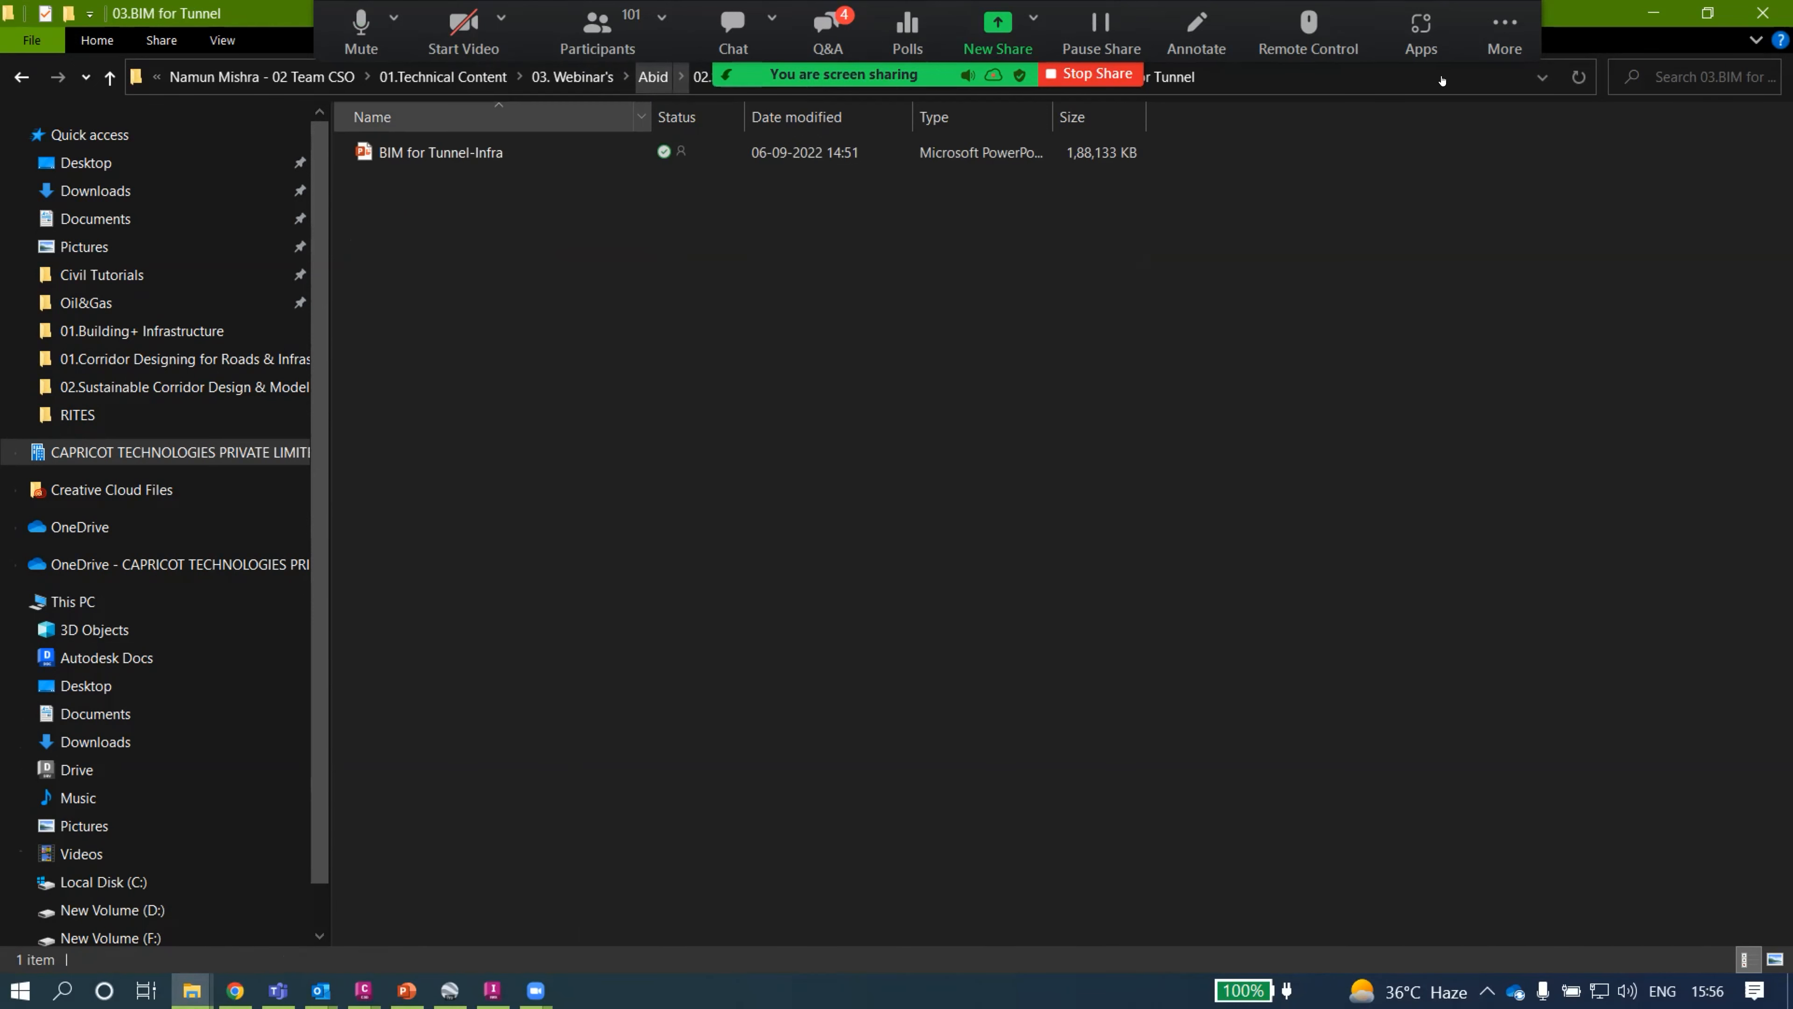
key(BackSpace)
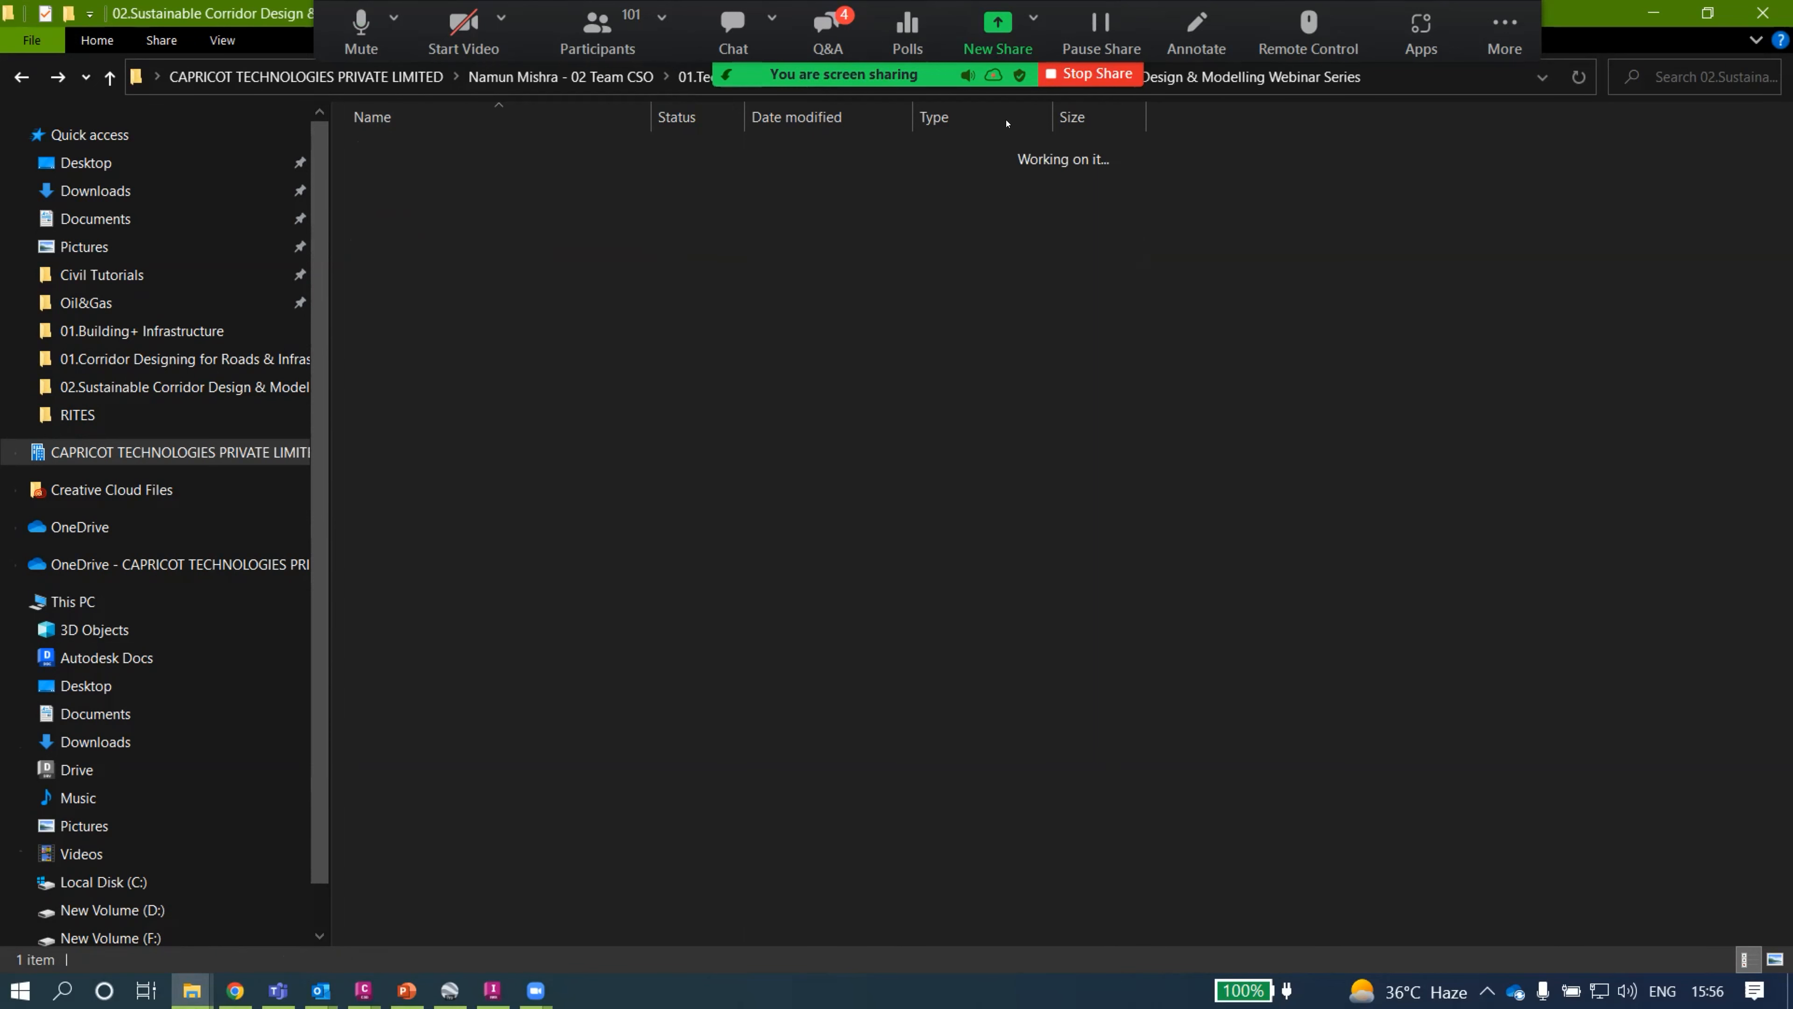
double_click(466, 152)
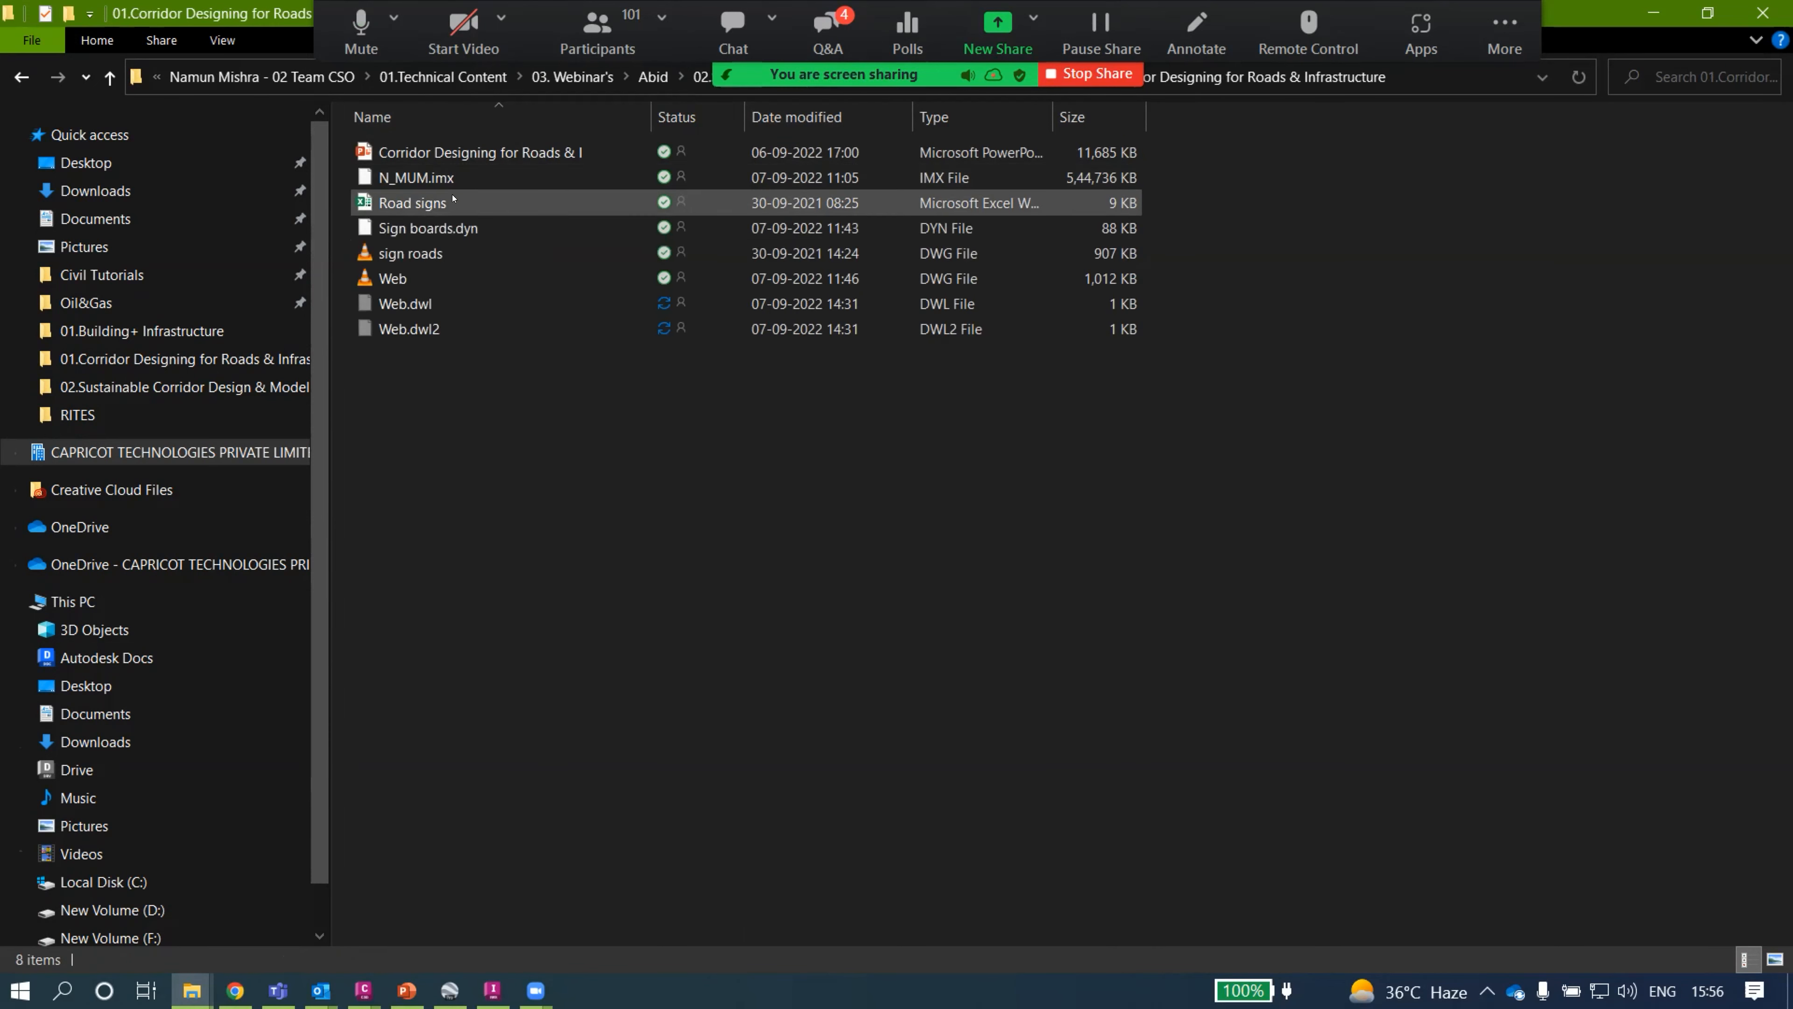
Open the Road signs workbook in Excel, review the station and sign block name columns, and close it.
click(454, 201)
double_click(454, 201)
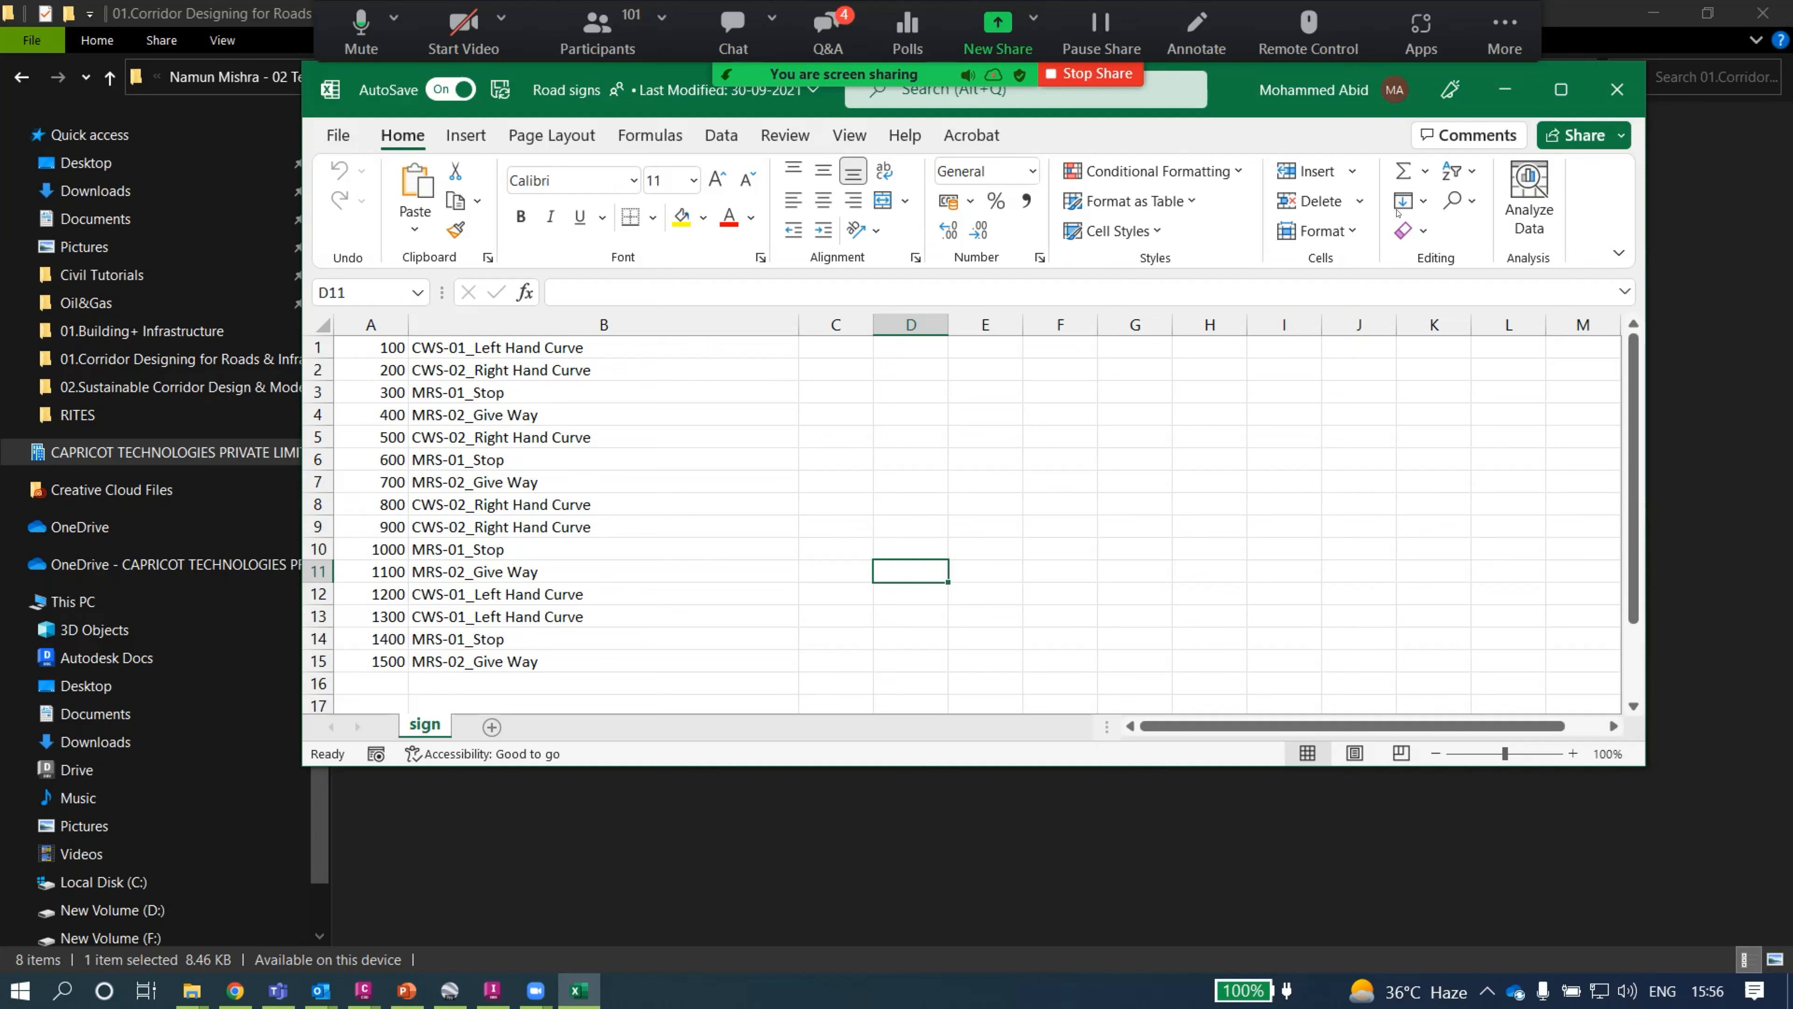
click(1617, 89)
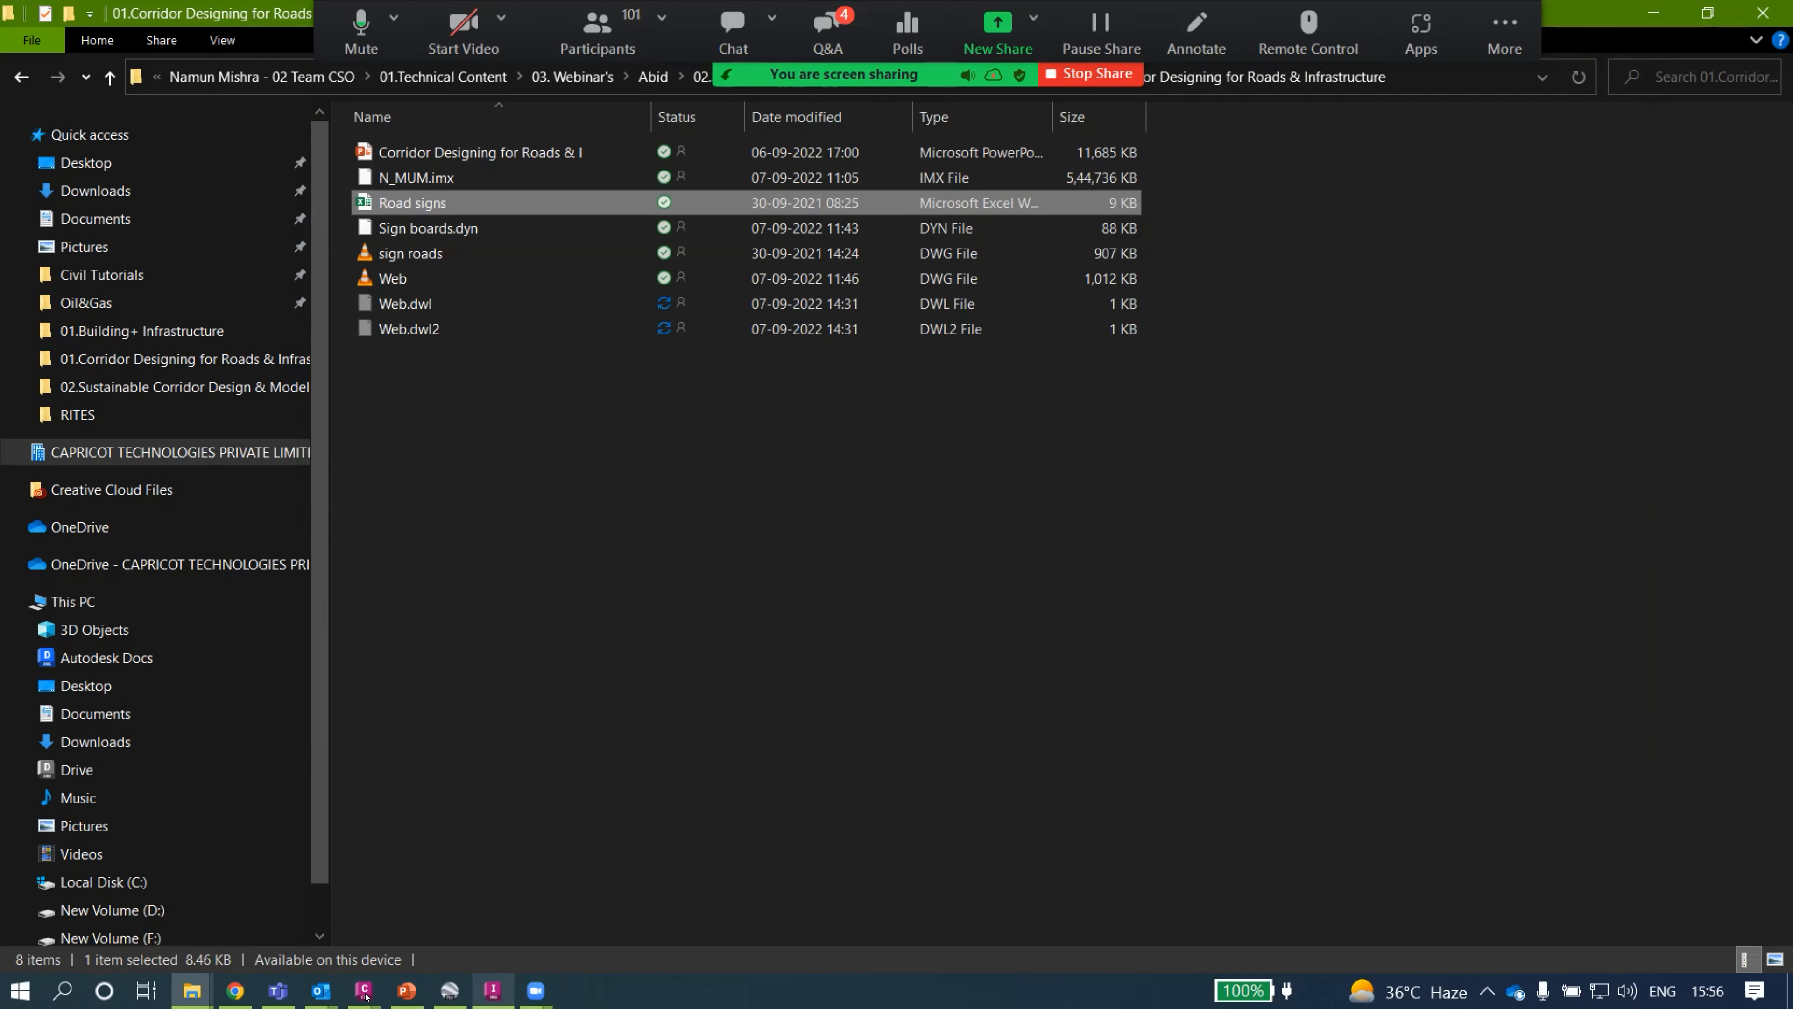
Return to the Sign boards graph in Dynamo and inspect the Alignment group's name input and selection nodes.
mouse_move(367, 991)
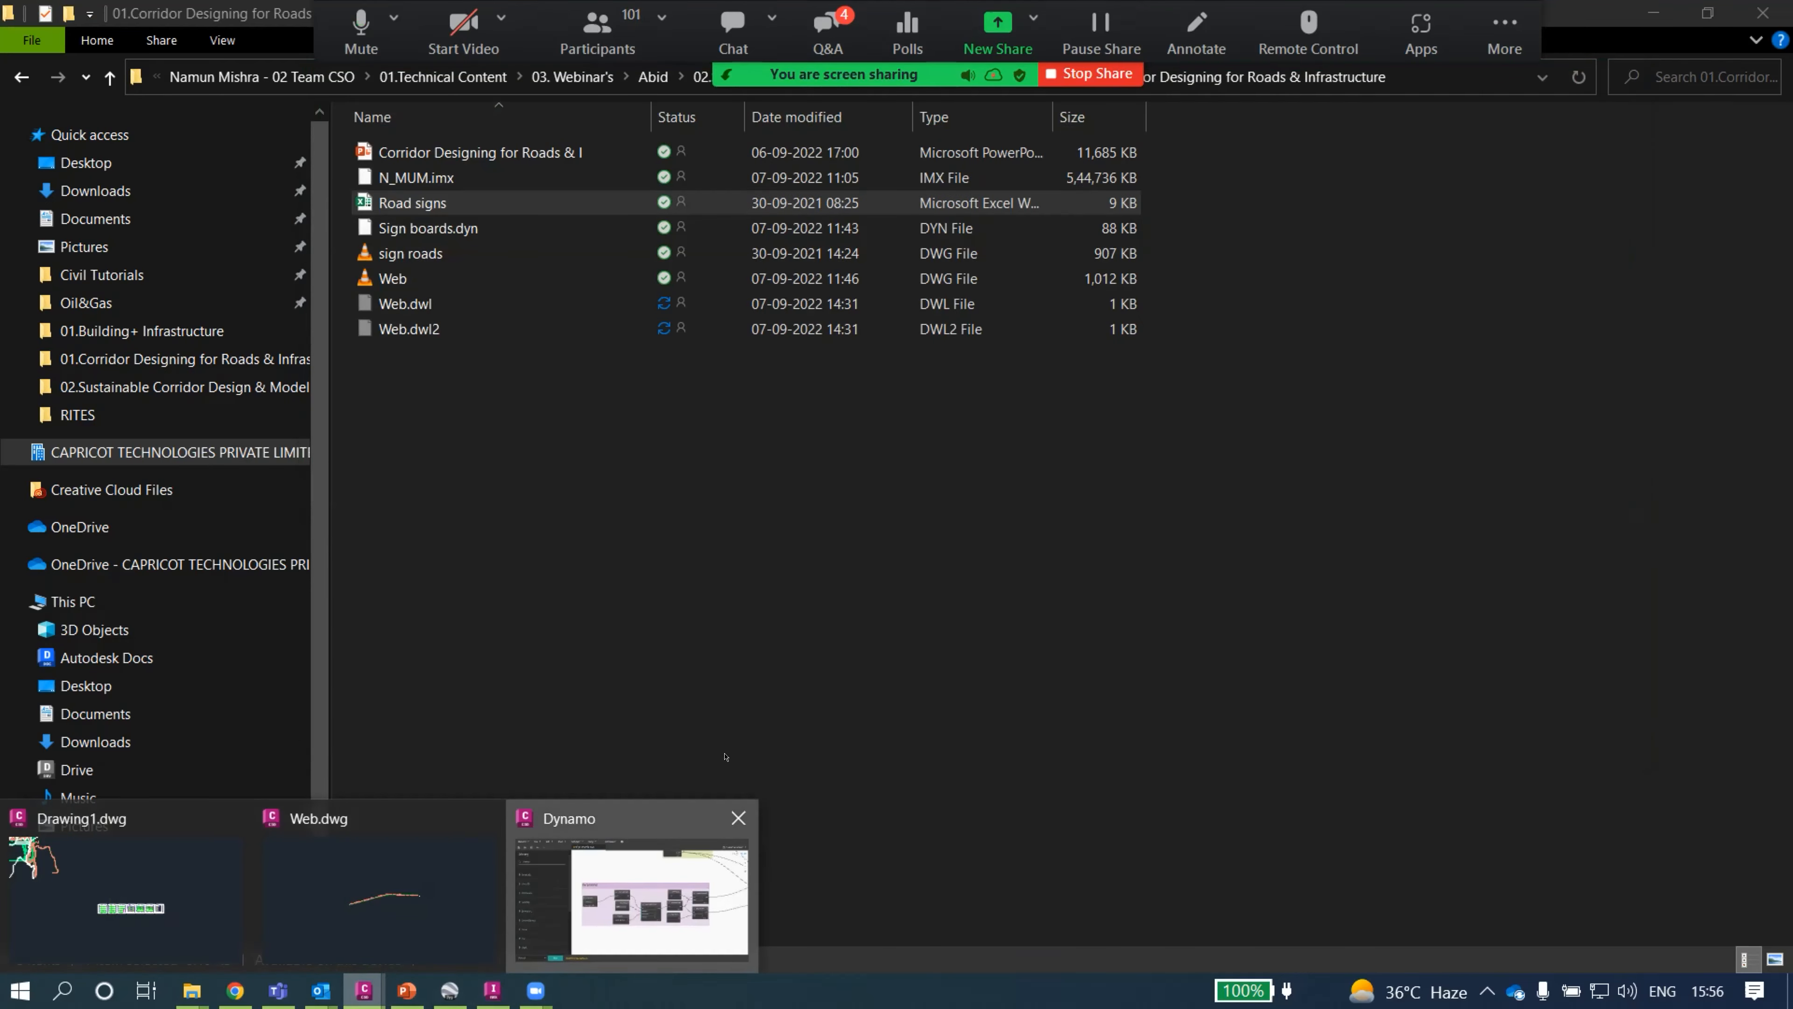
click(656, 886)
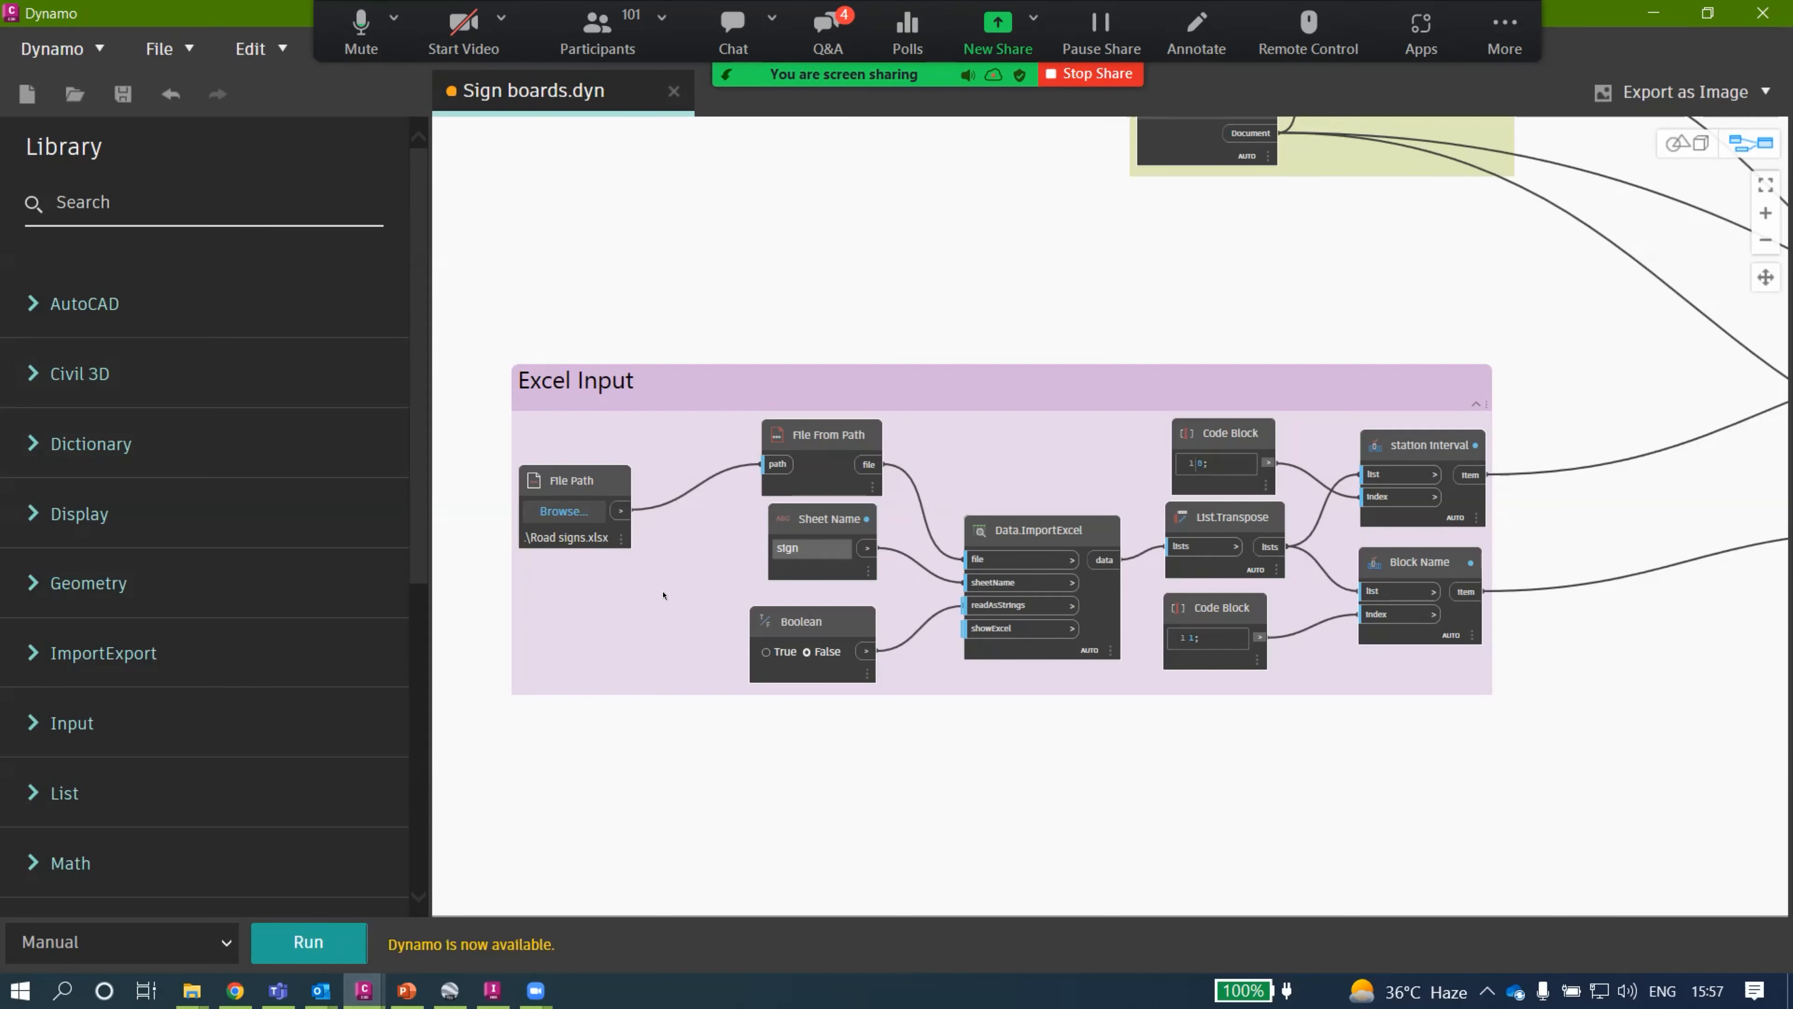
scroll(697, 429, down, 5)
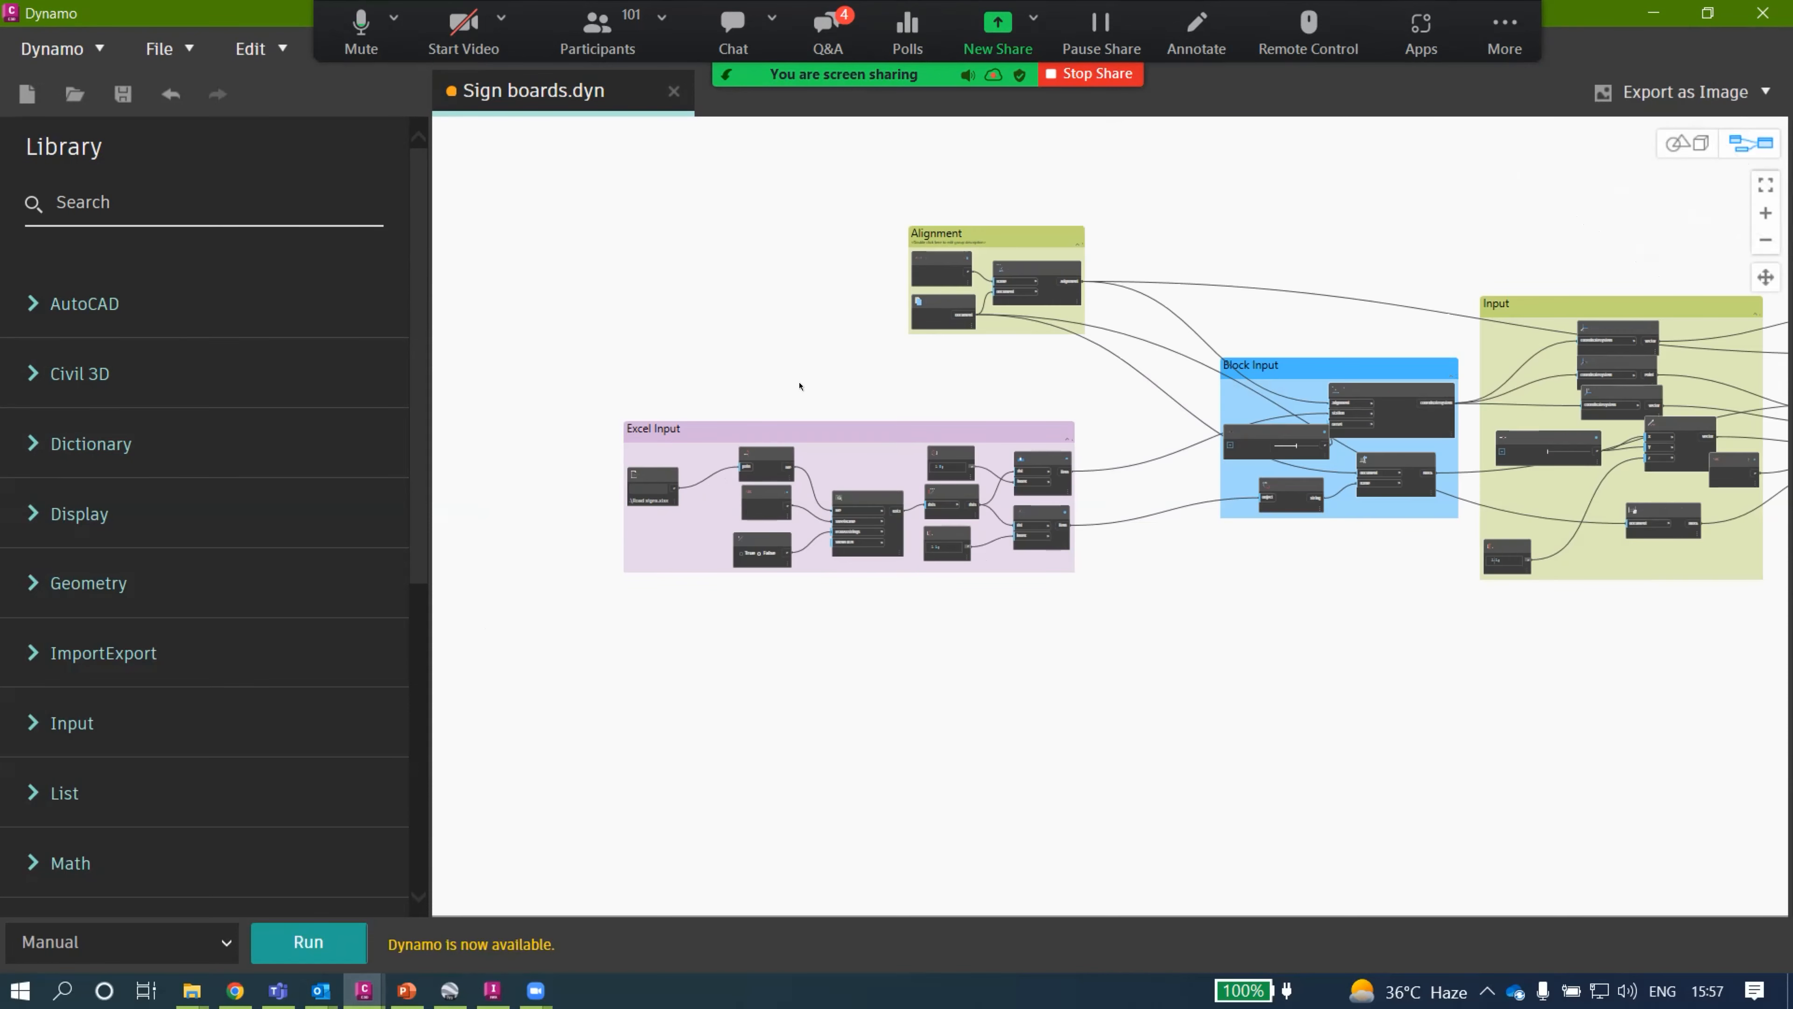
middle_drag(933, 248, 660, 339)
scroll(660, 339, up, 6)
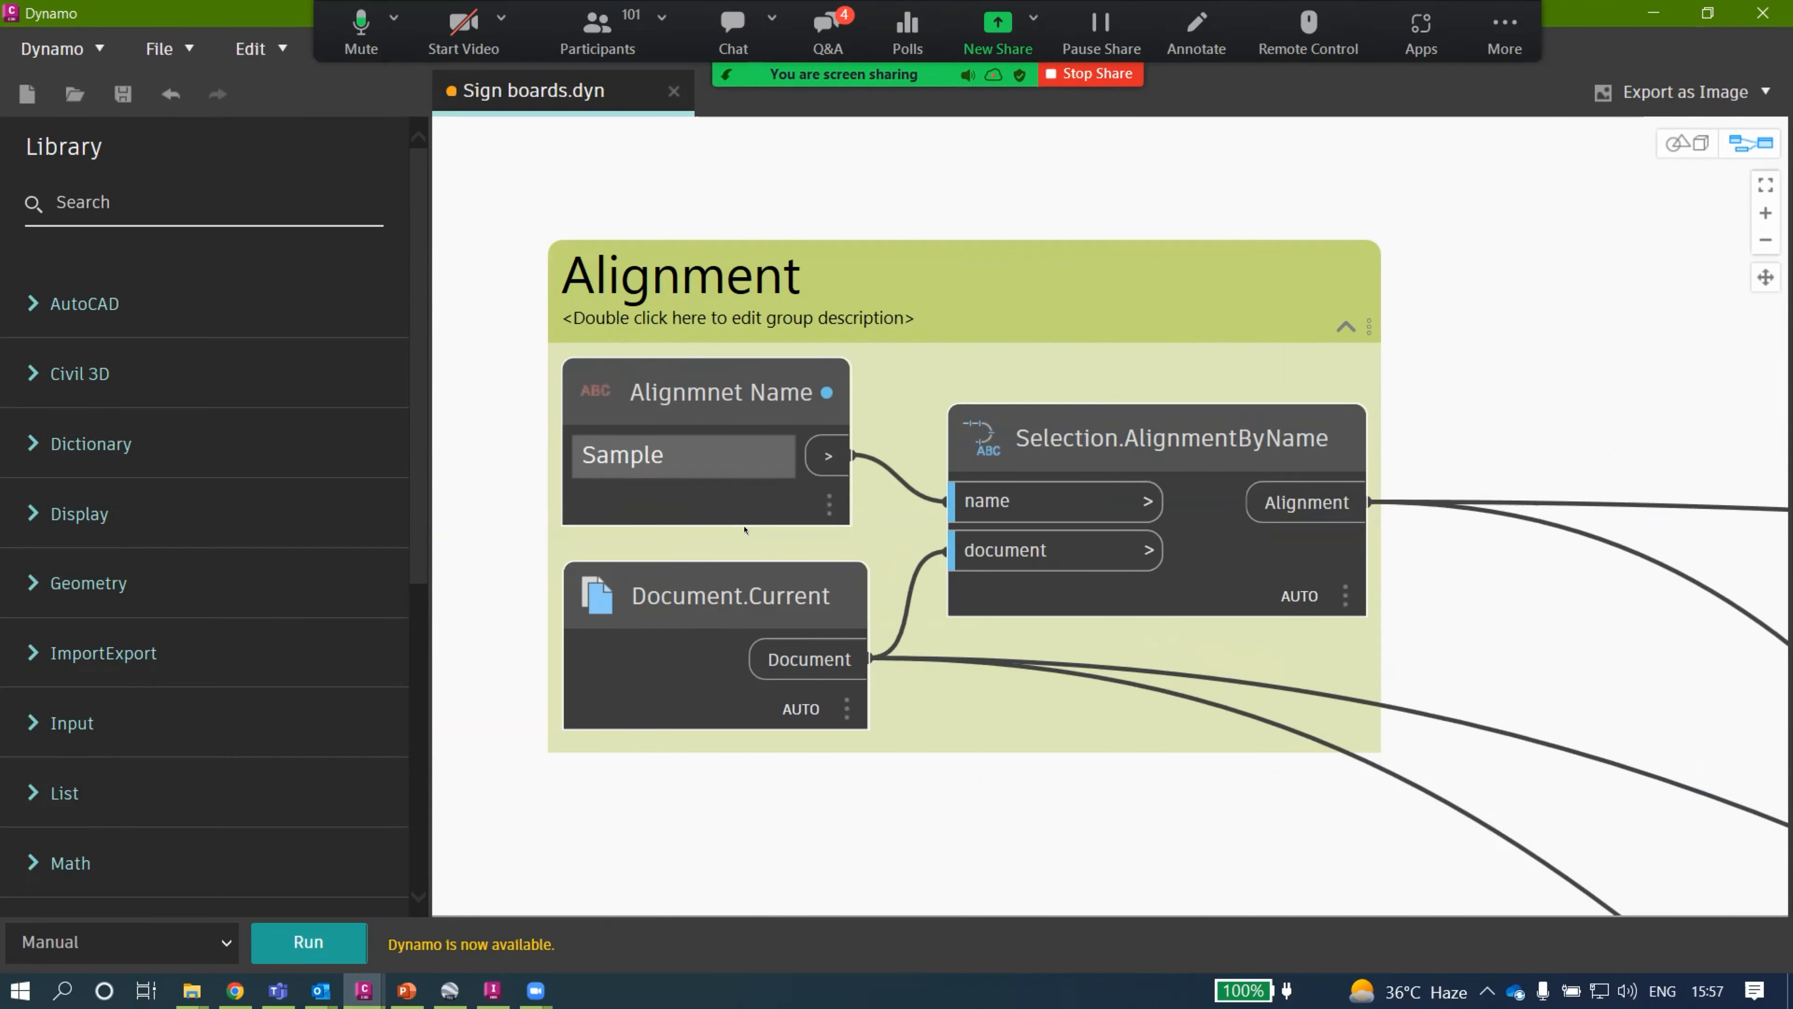
Inspect how the Excel Input, Alignment, Block Input, Input and Result groups connect across the Sign boards graph.
scroll(733, 509, down, 3)
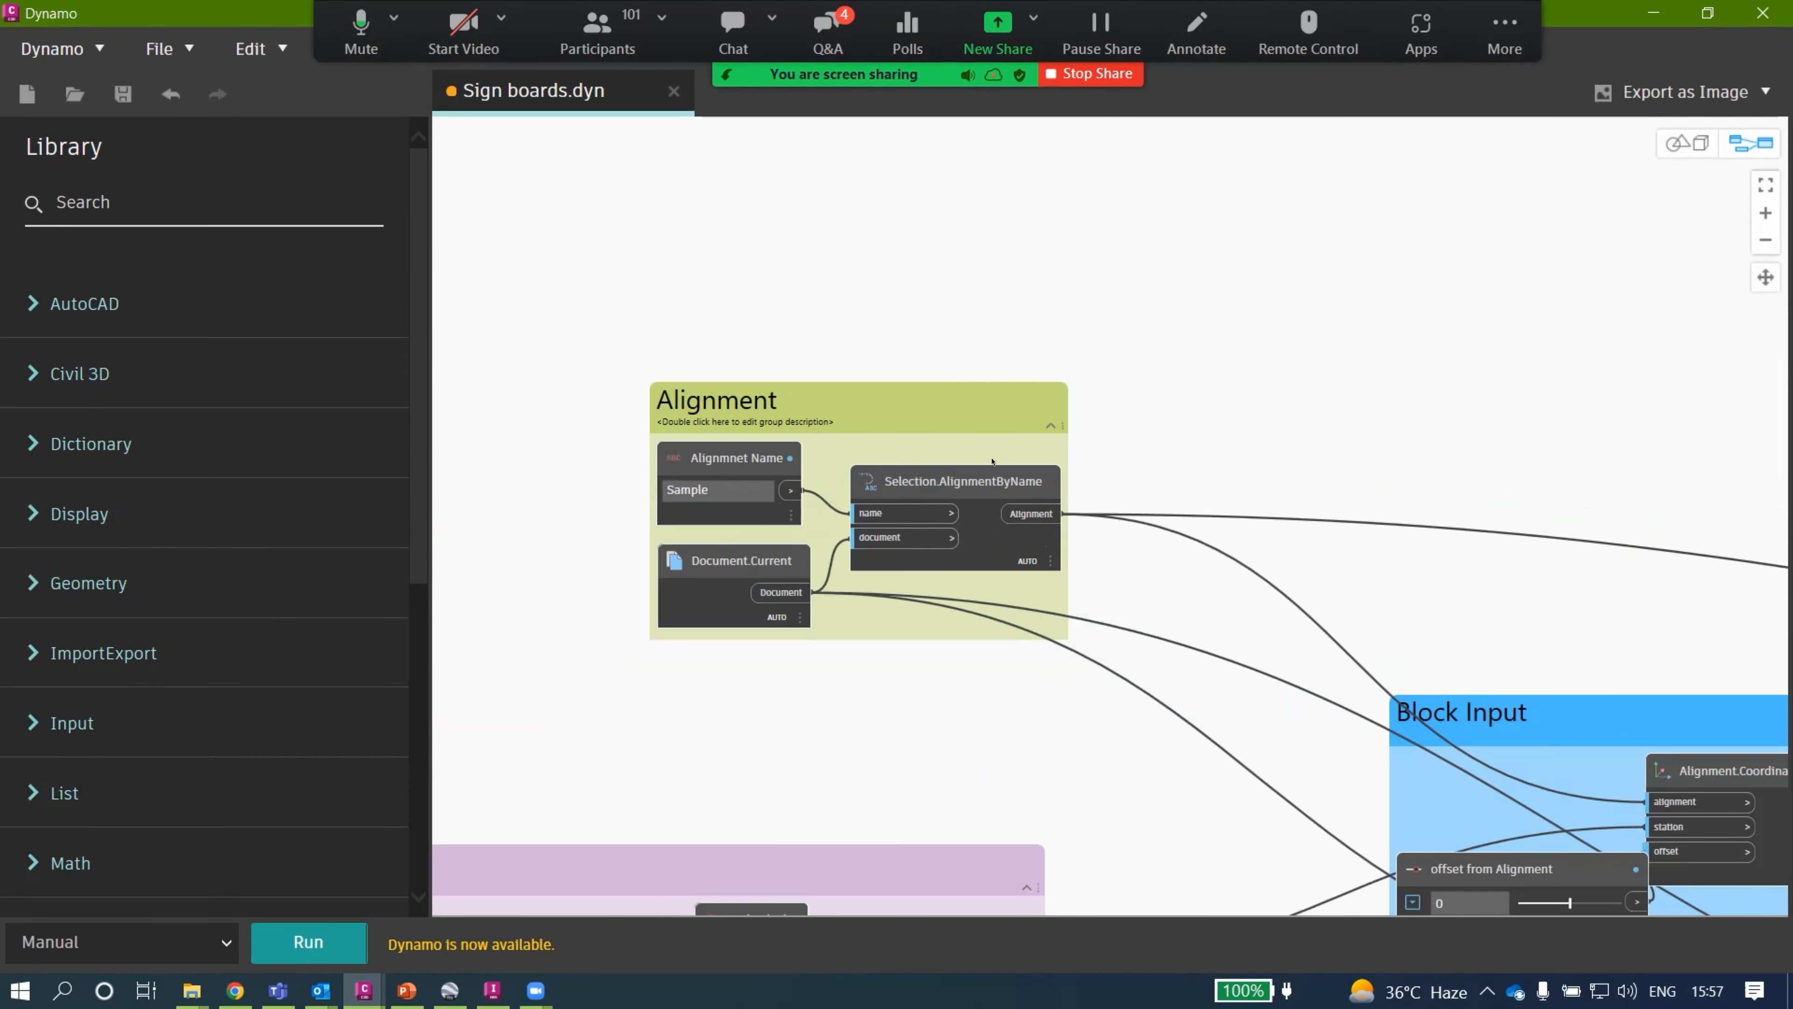
scroll(960, 689, down, 5)
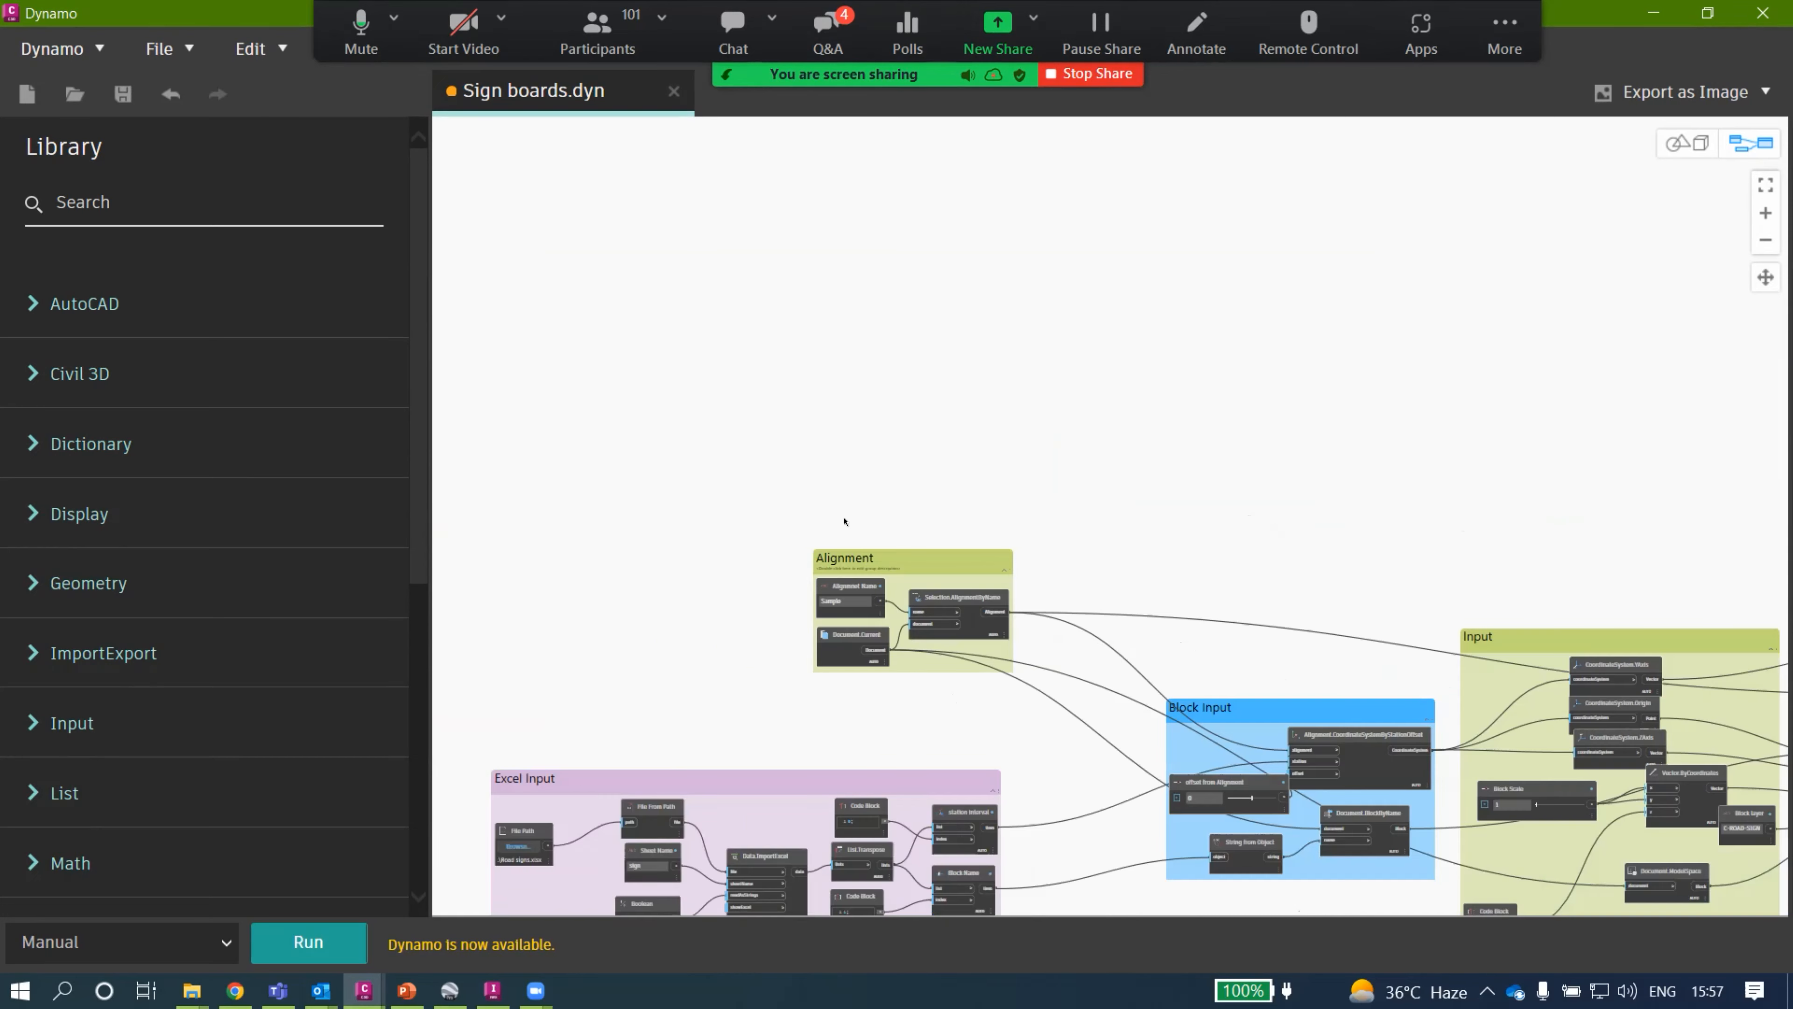
scroll(1264, 659, down, 4)
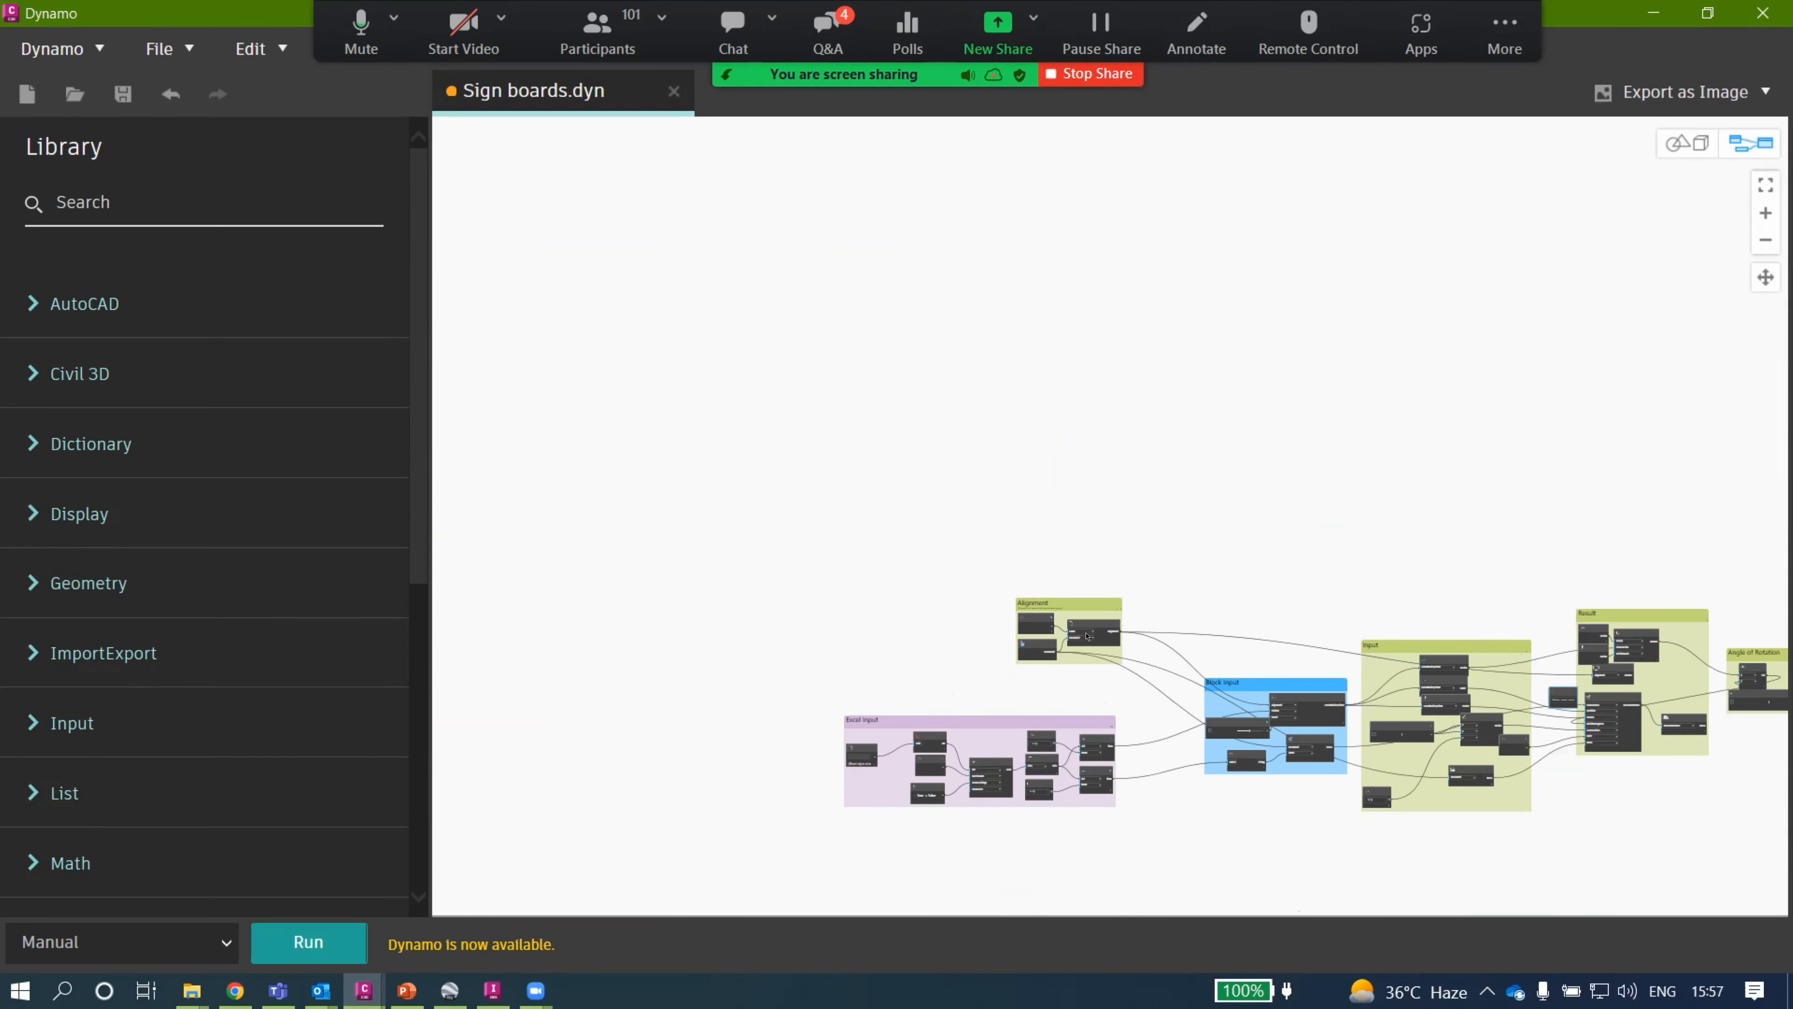
scroll(1087, 819, up, 5)
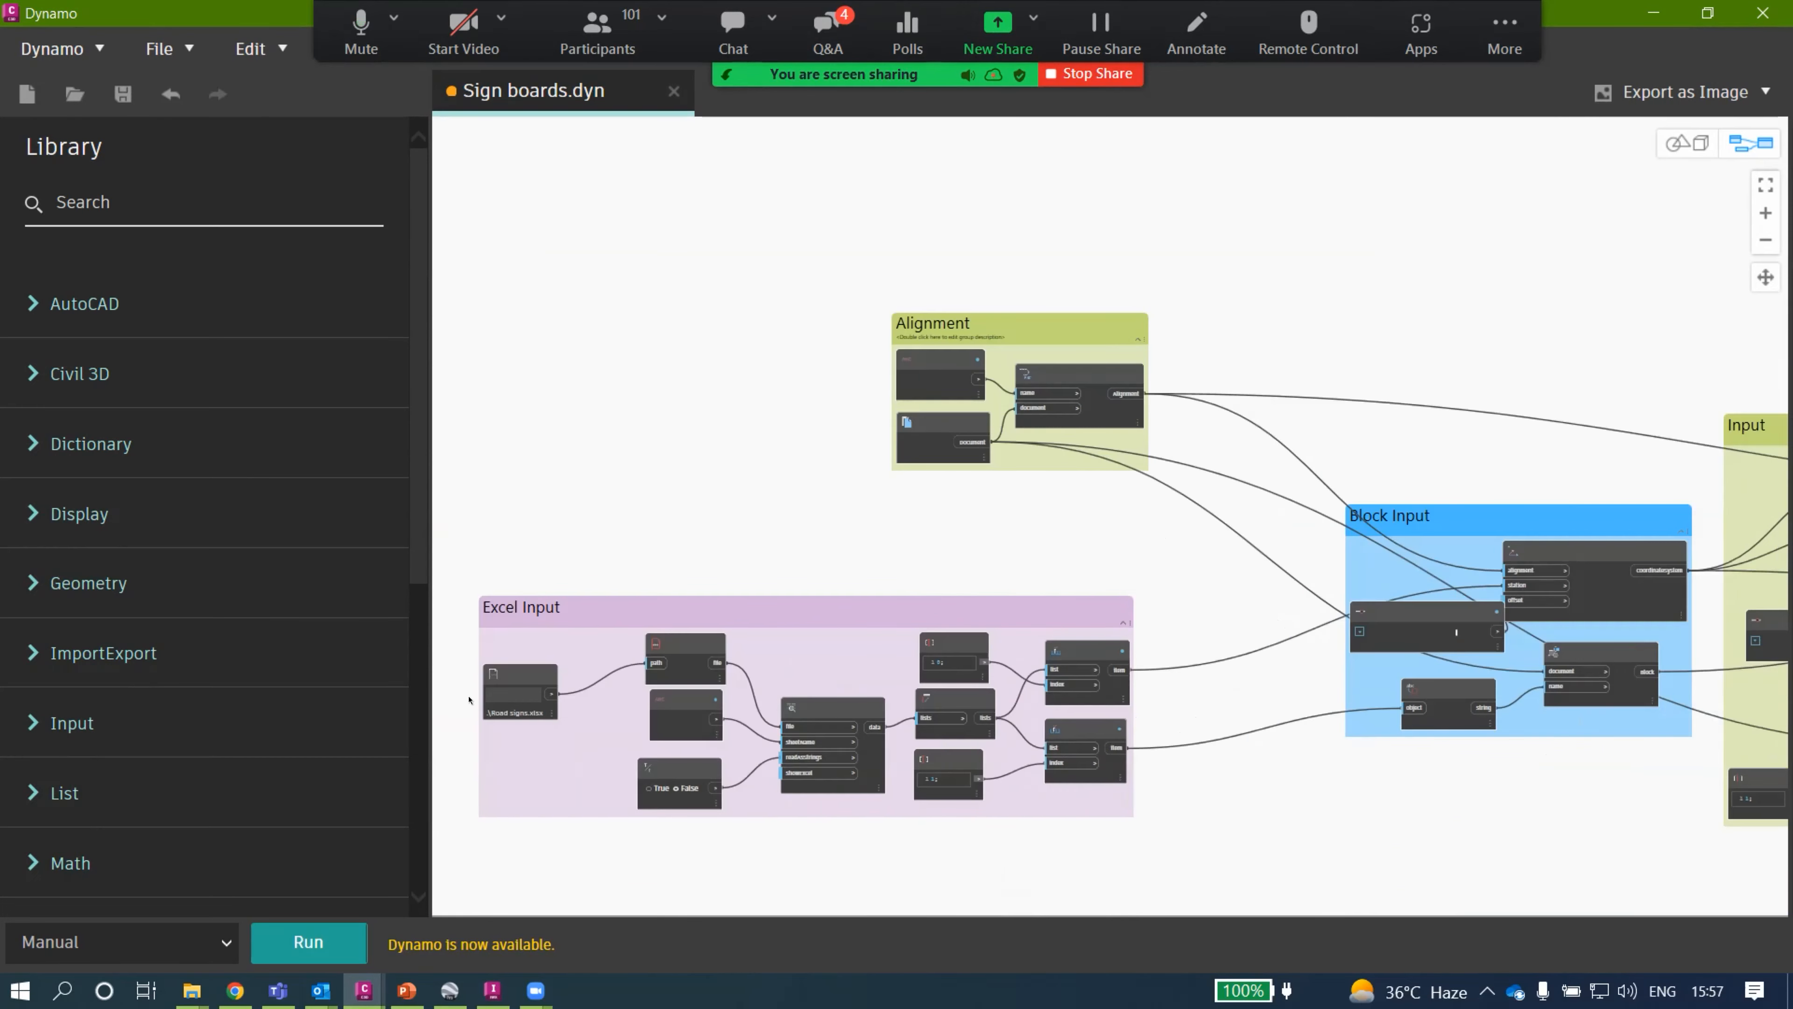
scroll(799, 621, down, 6)
scroll(1027, 590, up, 3)
scroll(1026, 591, up, 4)
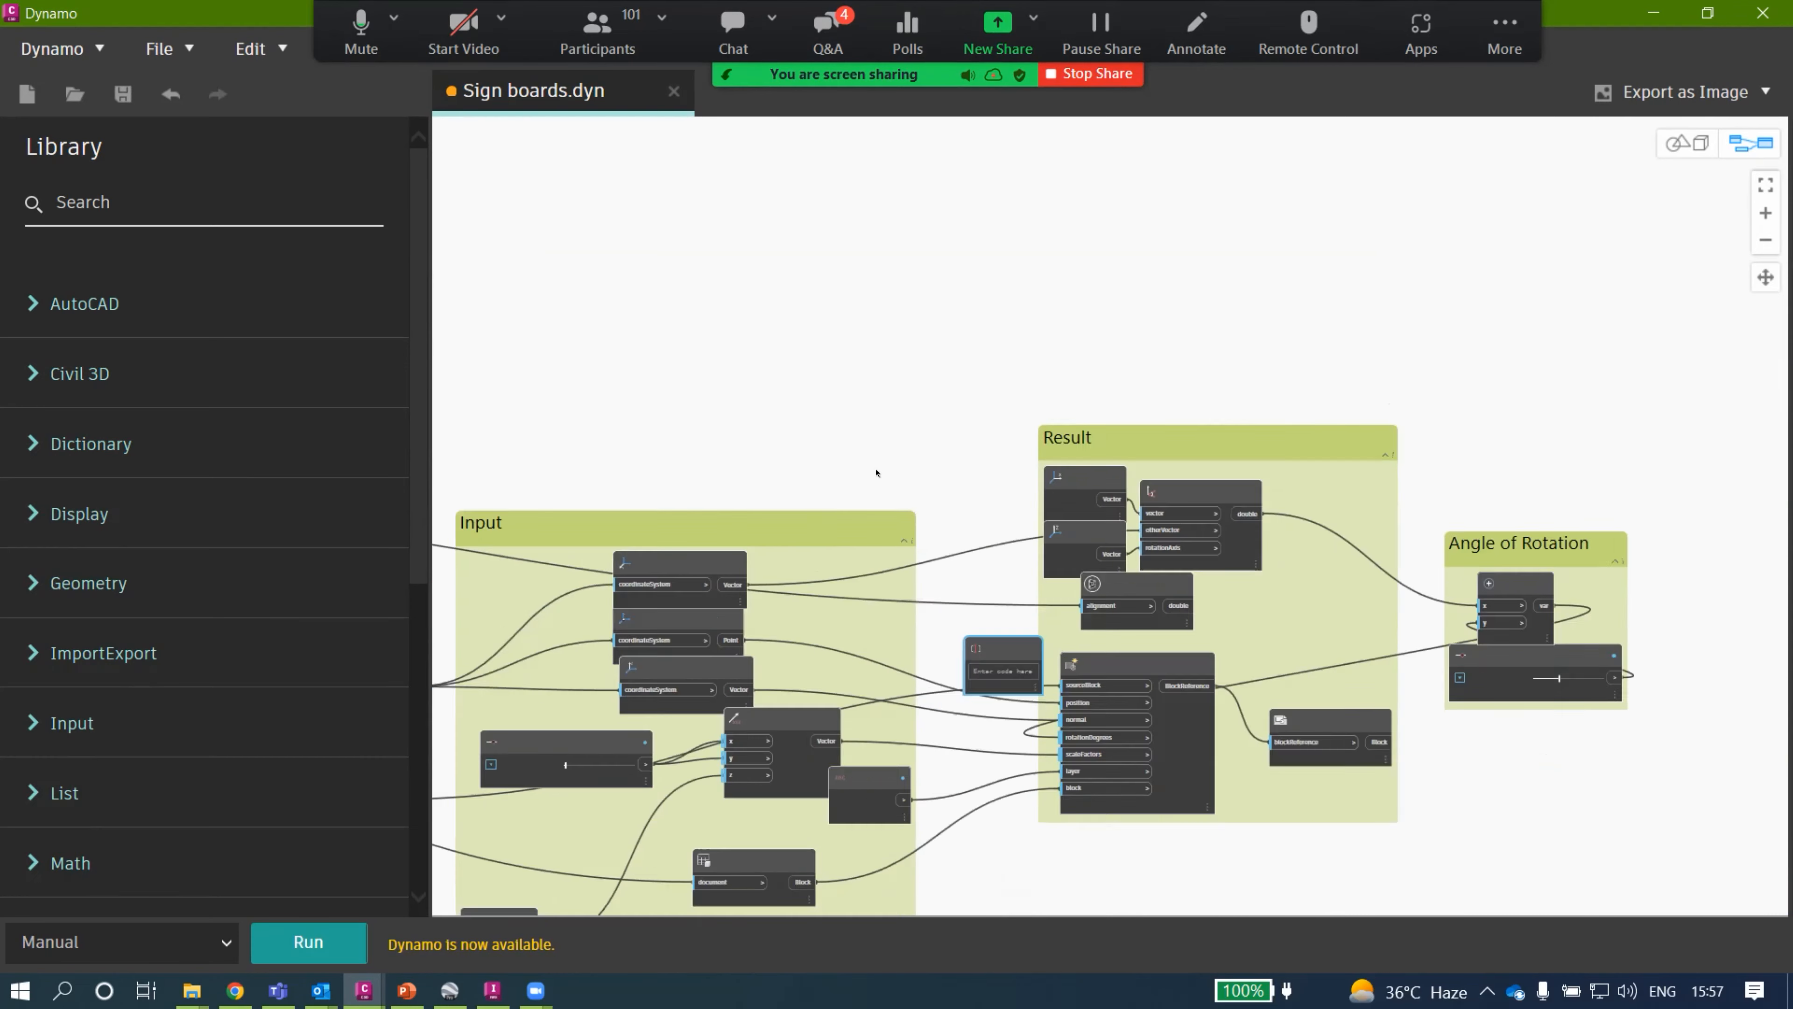
scroll(1072, 536, down, 1)
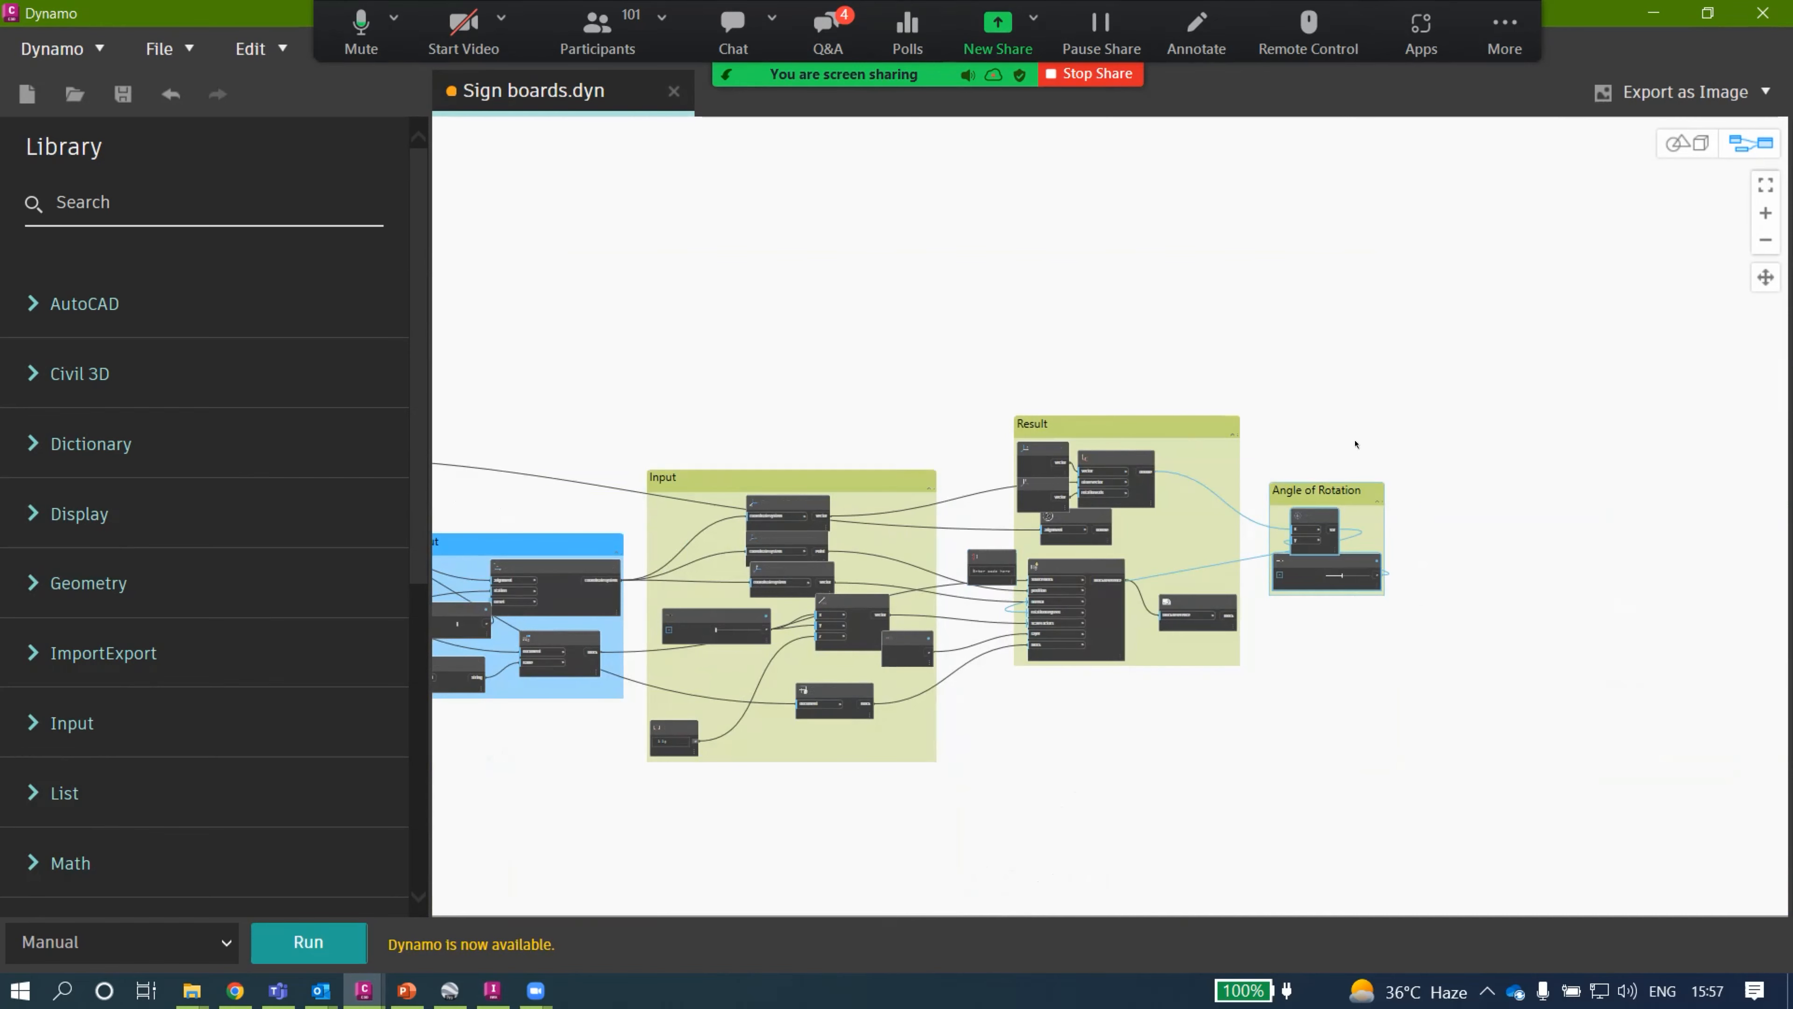
Move the Angle of Rotation group up near the top of the Result group and inspect the Input group's nodes.
drag(1306, 540, 1327, 490)
scroll(1327, 490, up, 3)
scroll(1145, 553, down, 4)
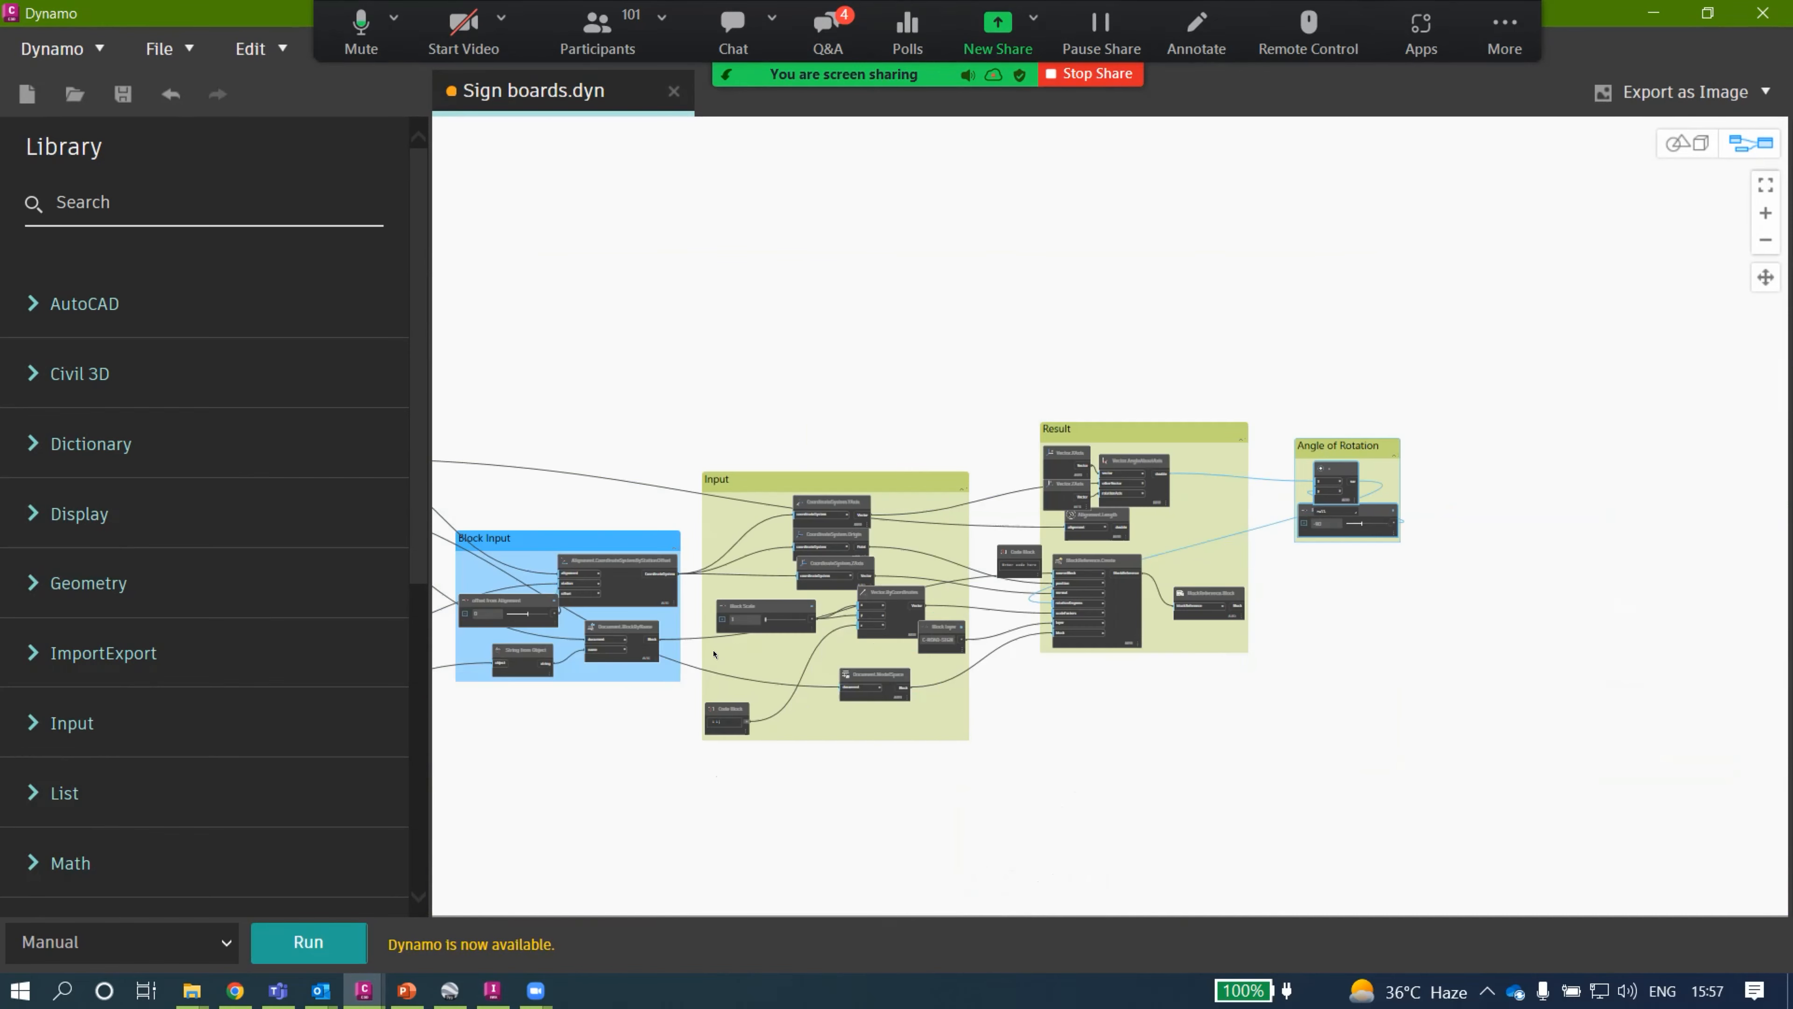
scroll(757, 577, up, 3)
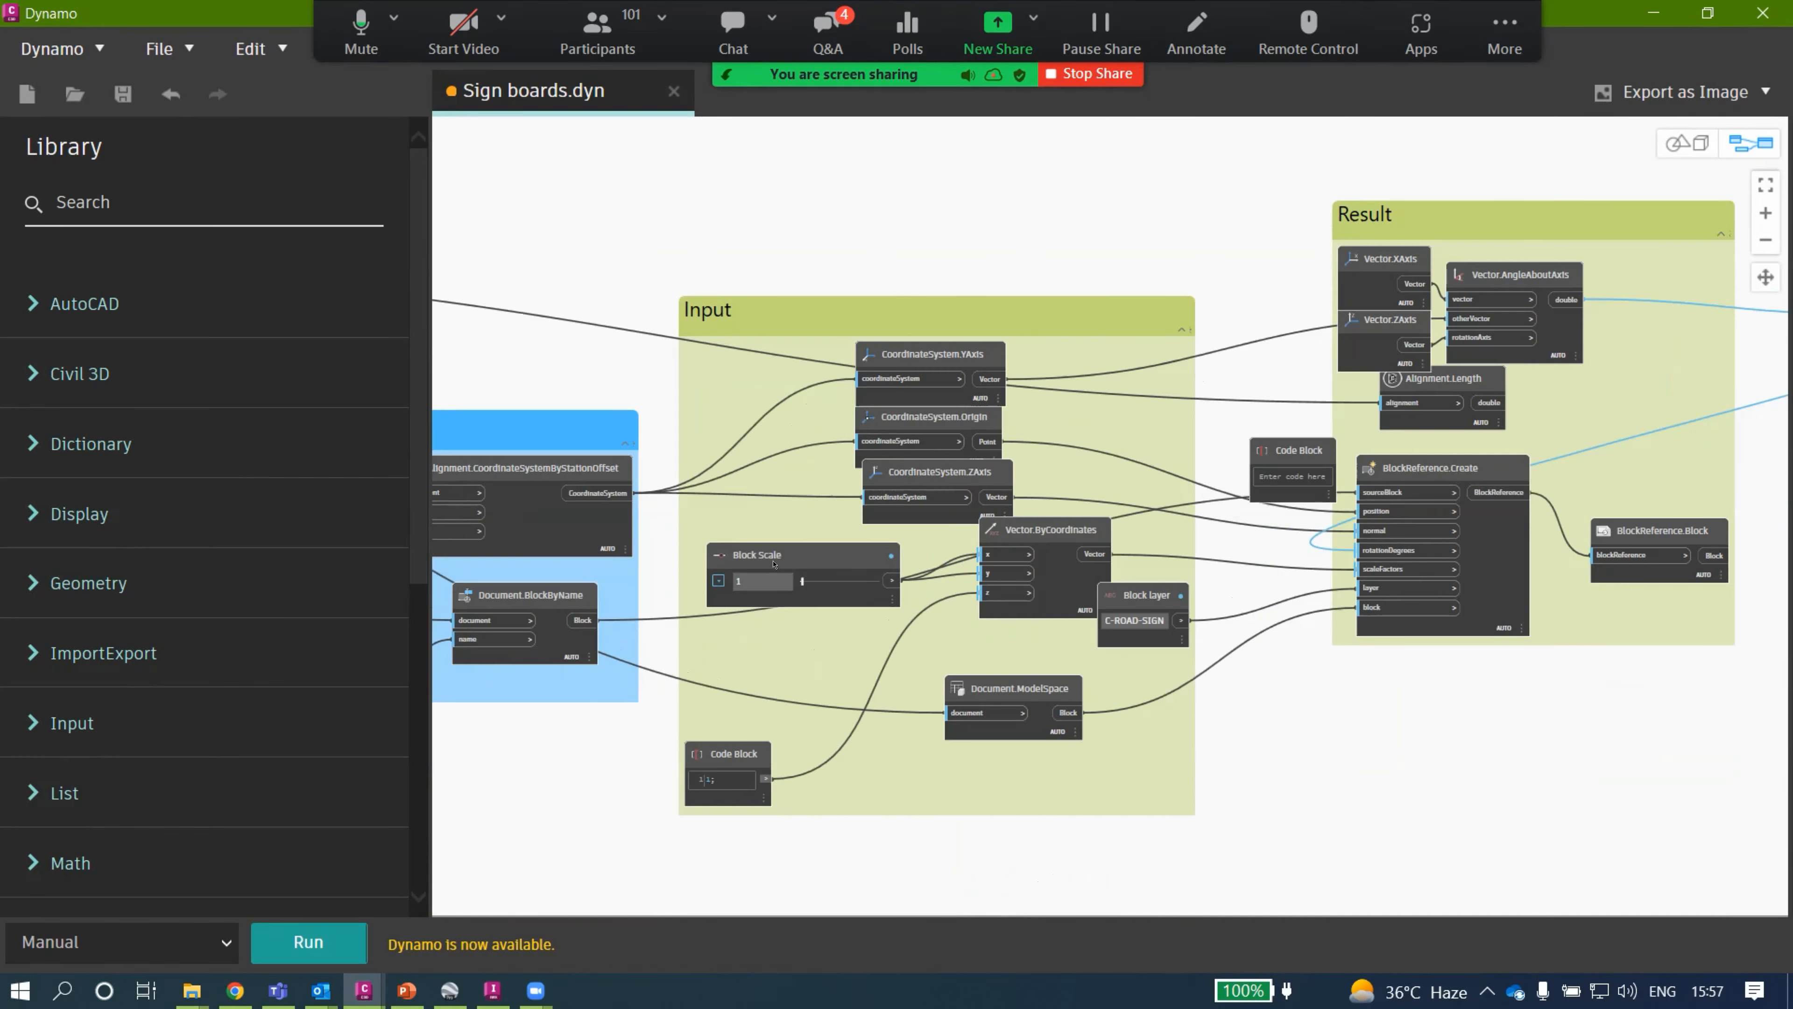
Run the Sign boards graph and minimize the Excel and Dynamo windows to return to the Web drawing in Civil 3D.
click(311, 942)
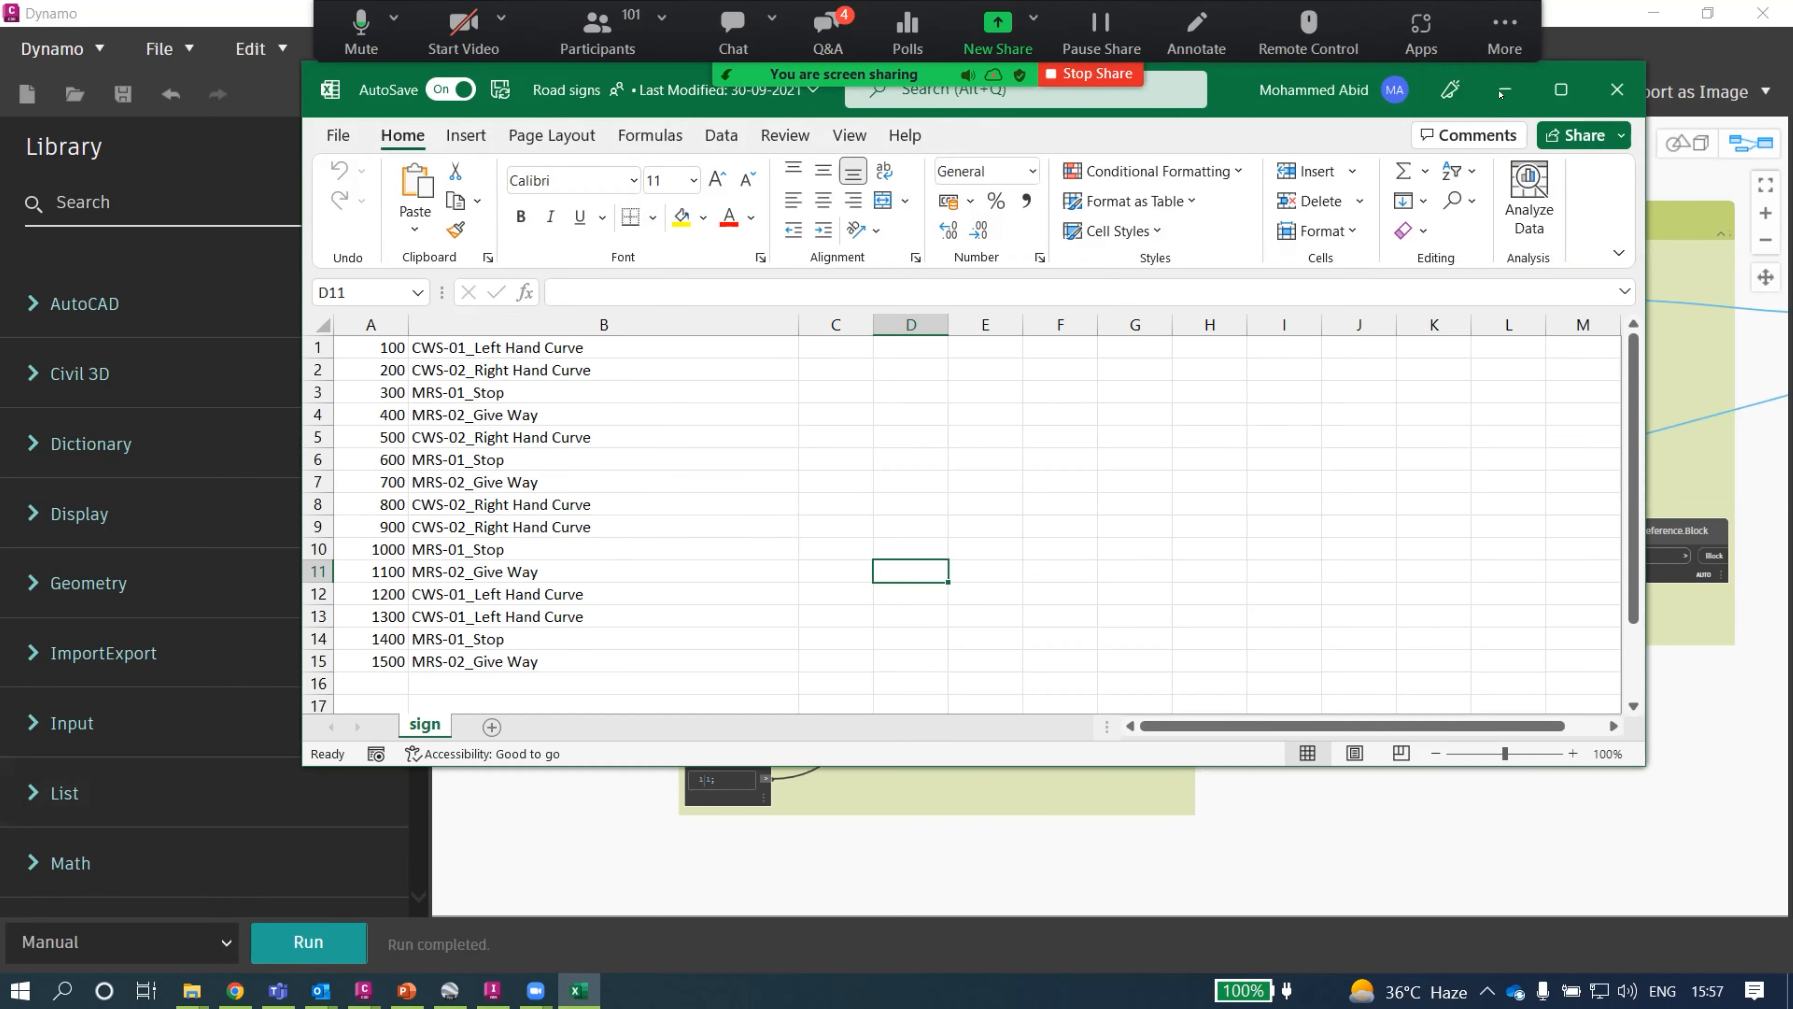
click(1503, 90)
click(1652, 13)
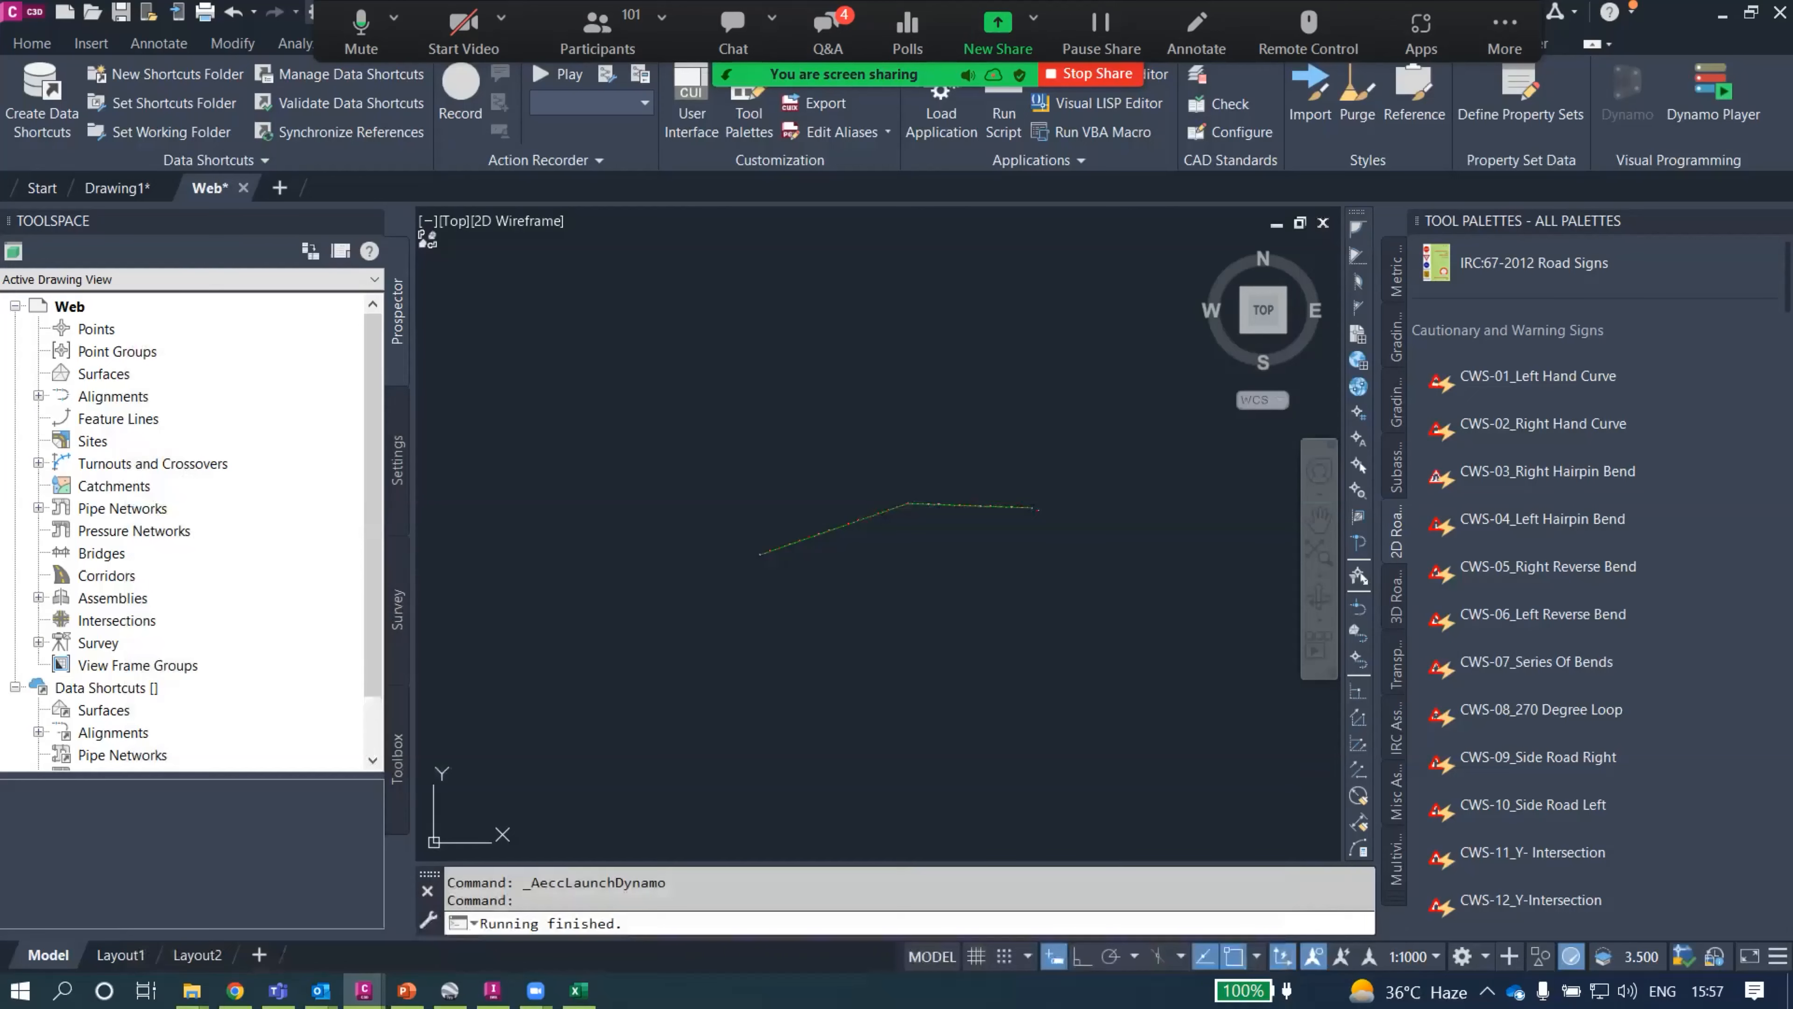
Examine the road sign placed on the alignment at station 0+100 up close.
click(776, 620)
click(721, 620)
scroll(775, 545, up, 5)
scroll(712, 712, up, 6)
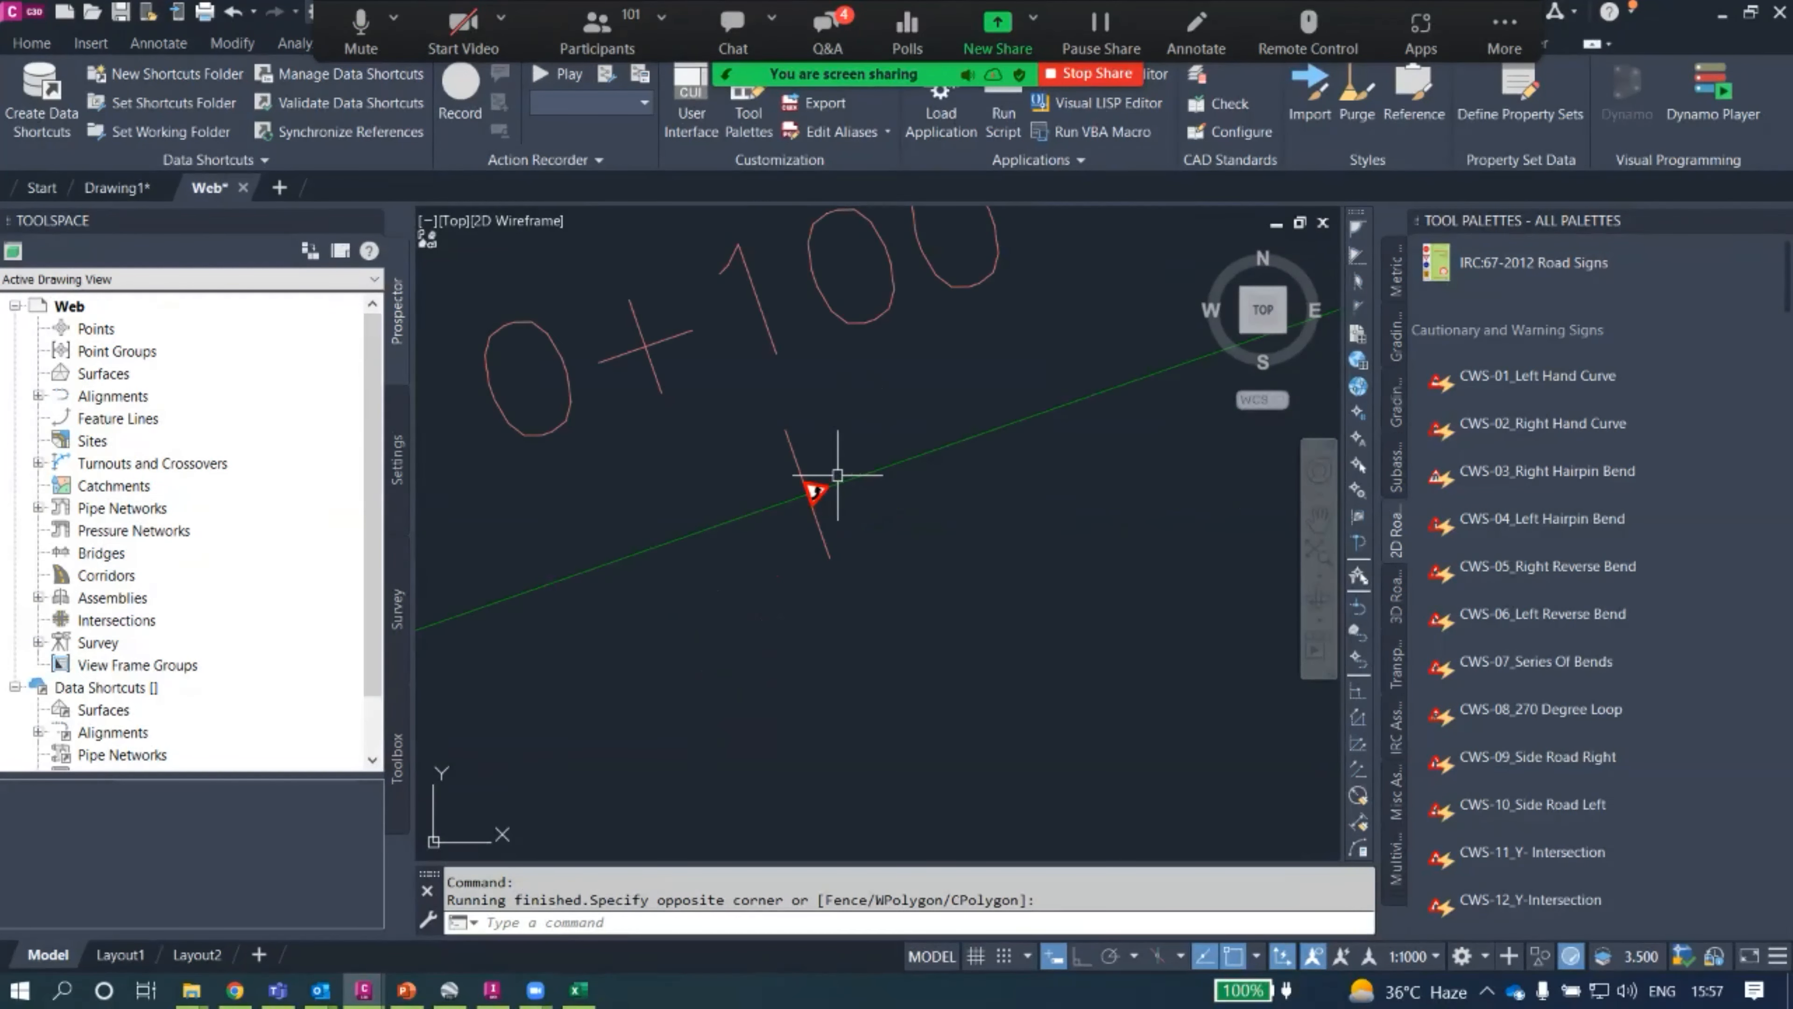
scroll(747, 523, up, 6)
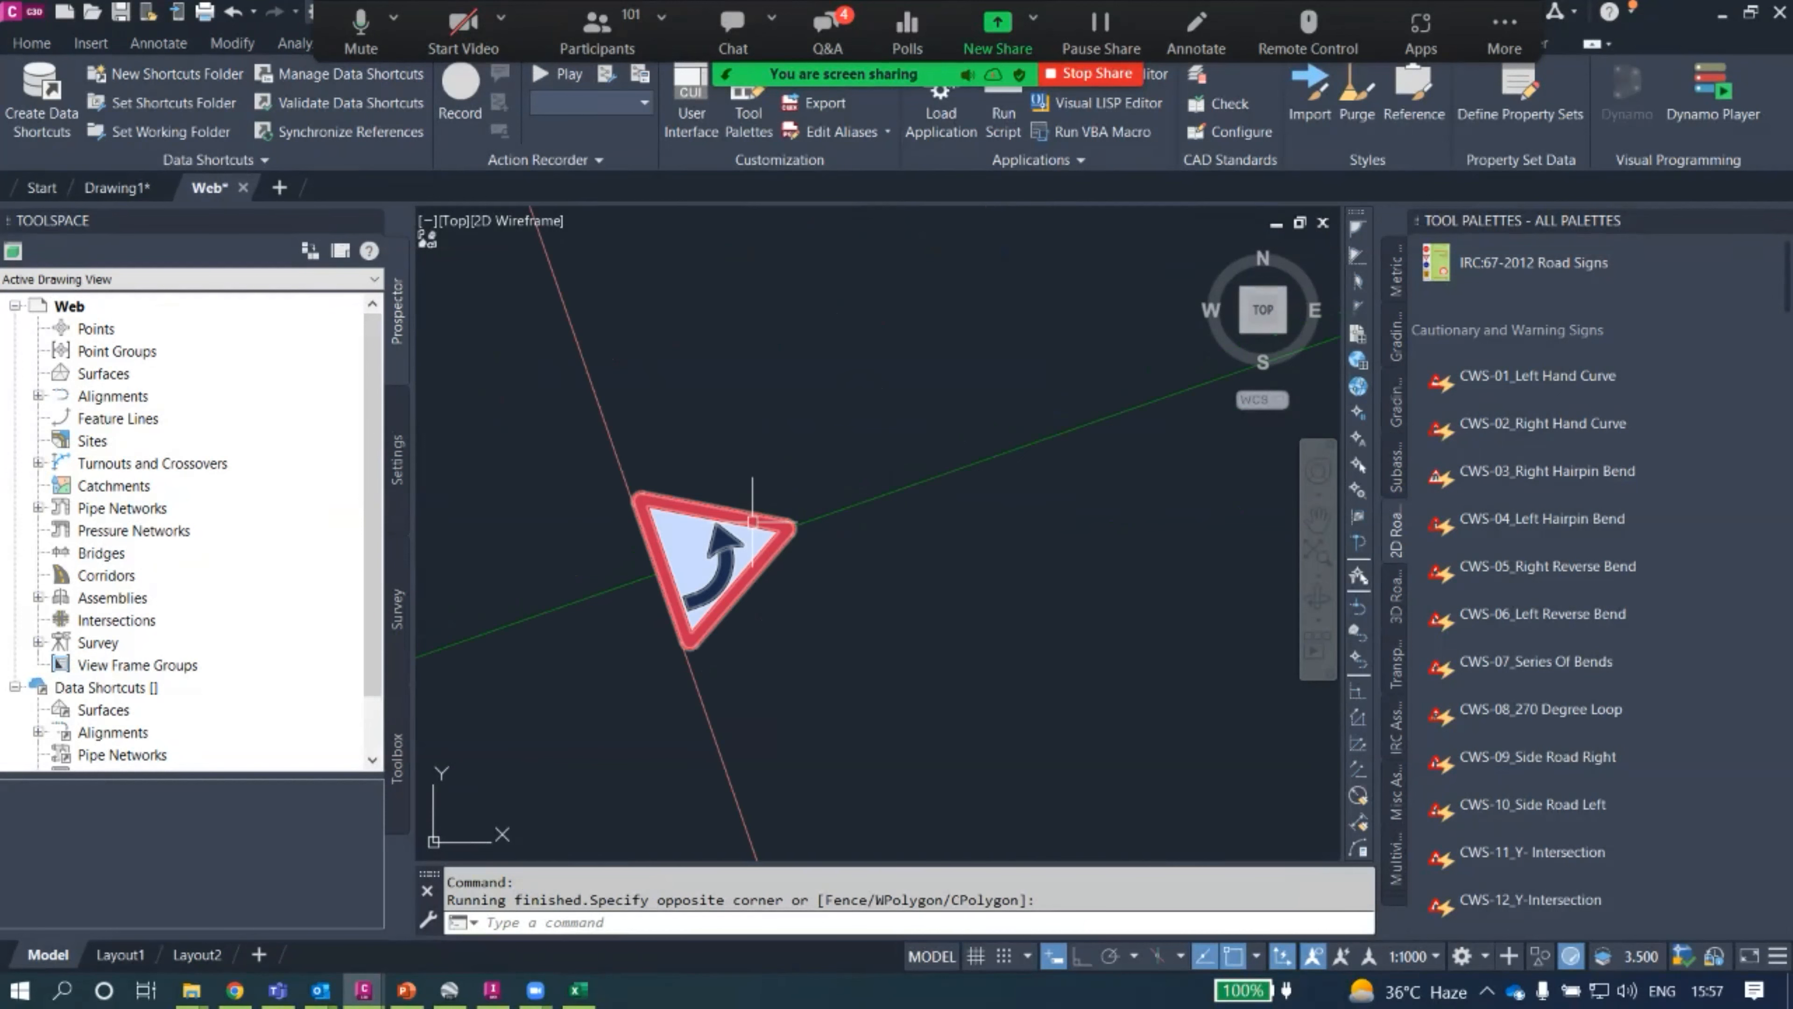
mouse_move(753, 520)
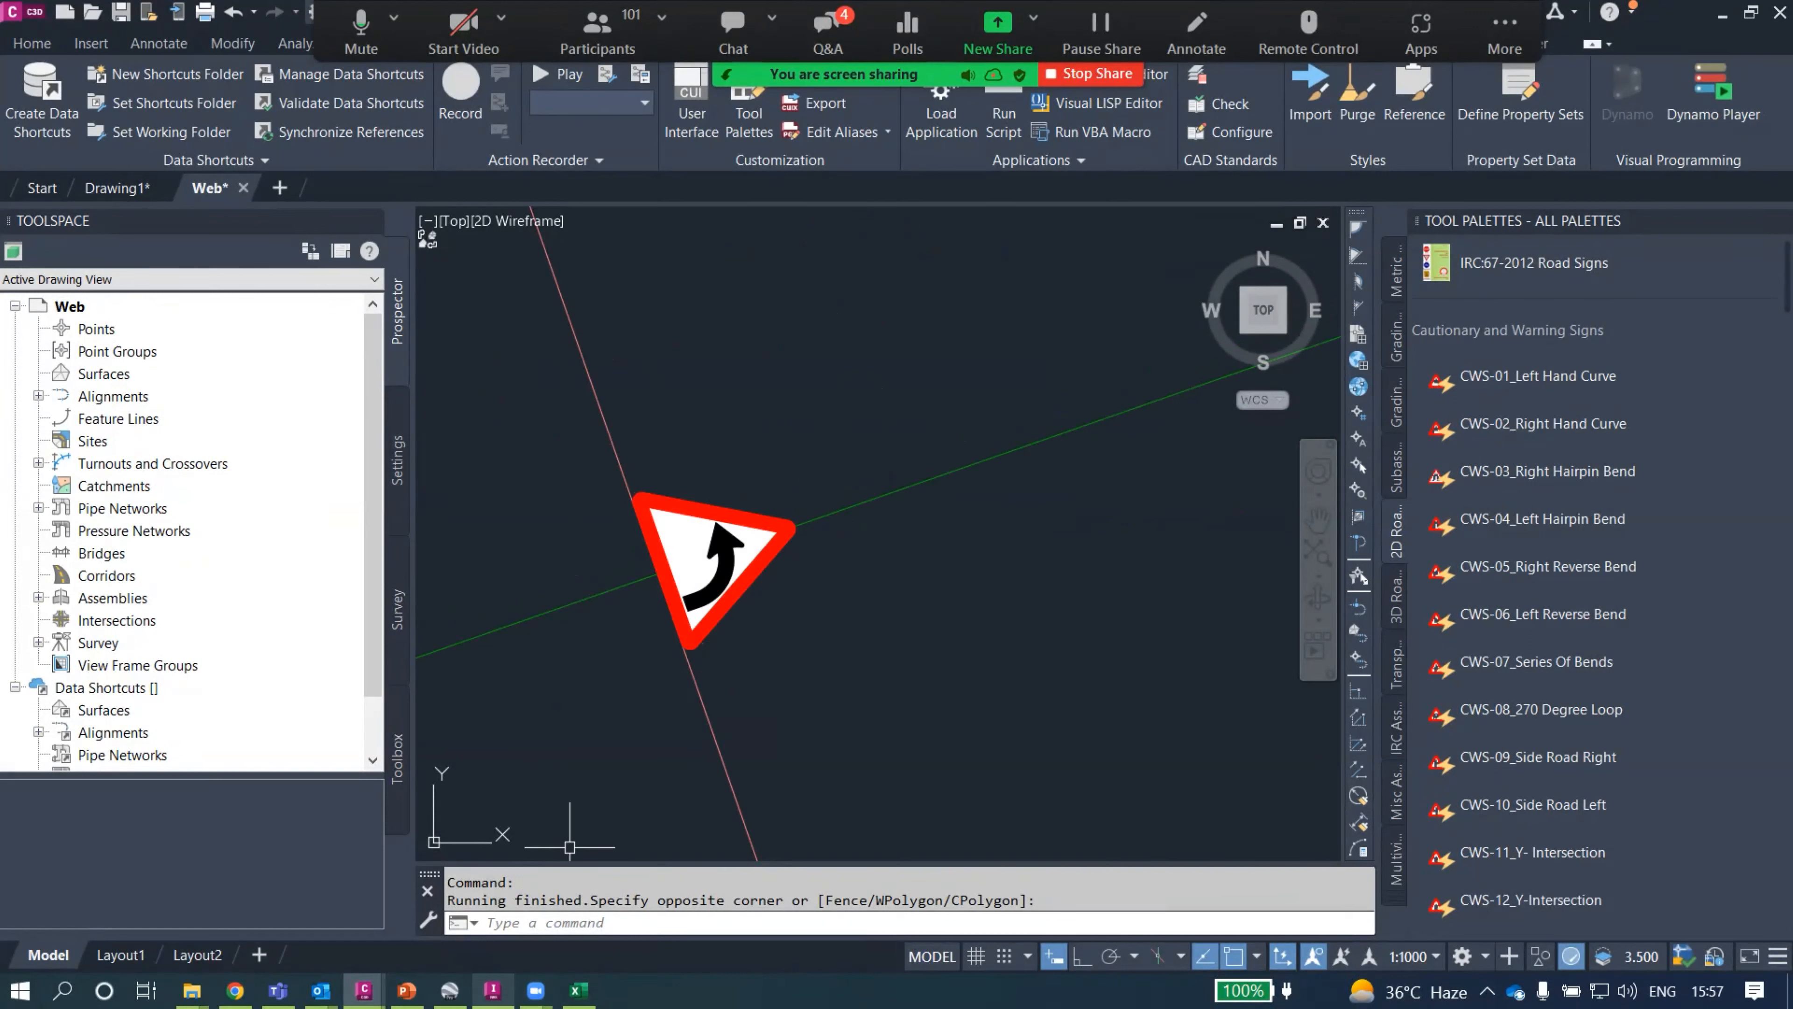
Close the Sign boards graph in Dynamo without saving its changes and return to the Web drawing in Civil 3D.
mouse_move(363, 990)
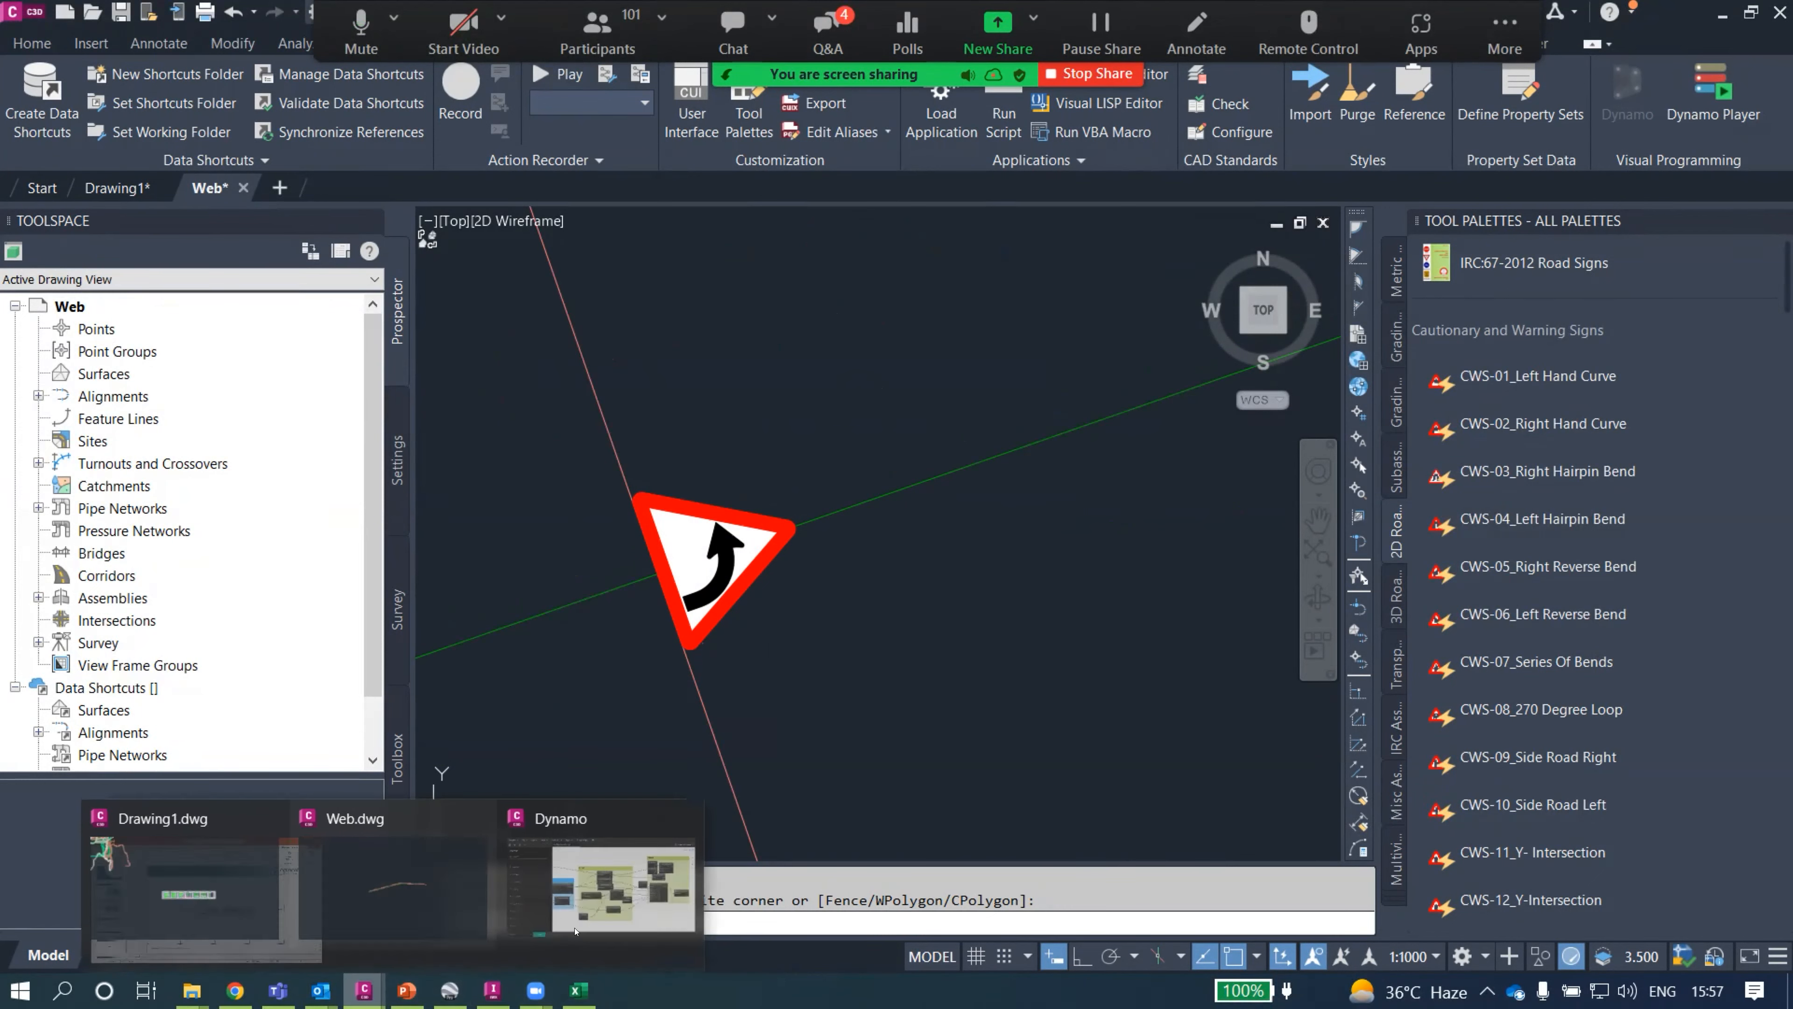
click(584, 931)
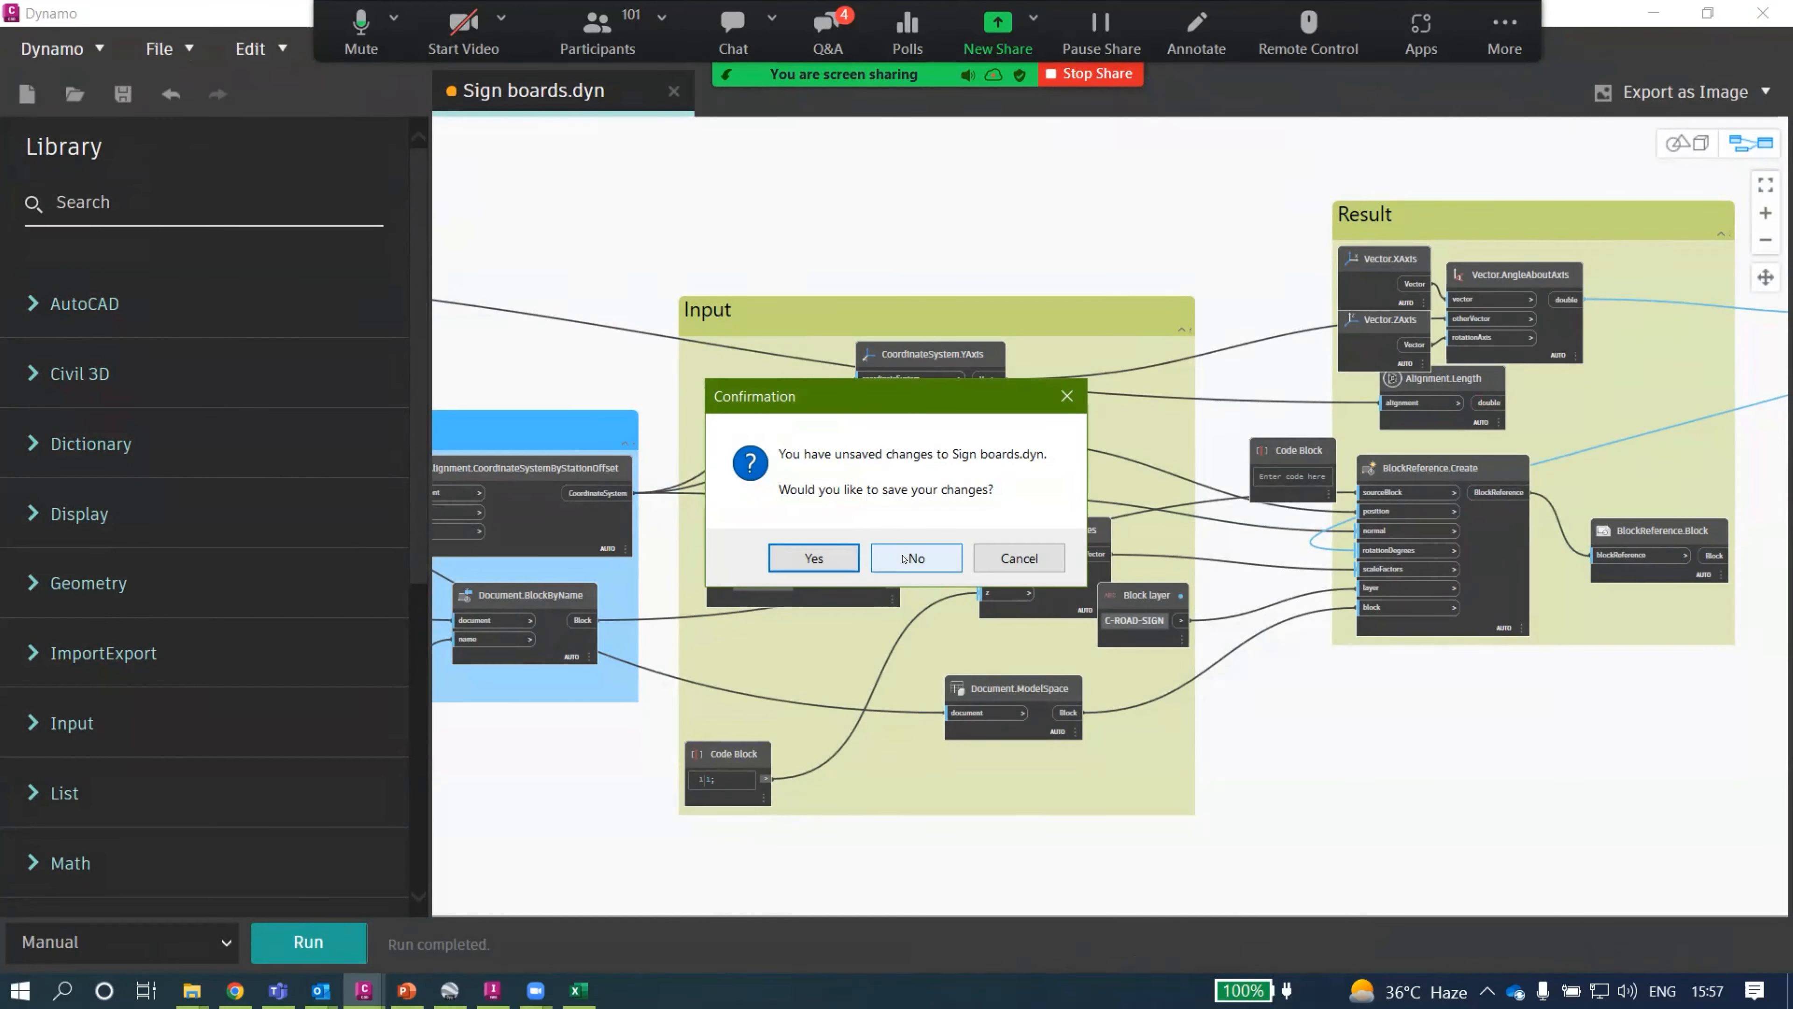
click(916, 558)
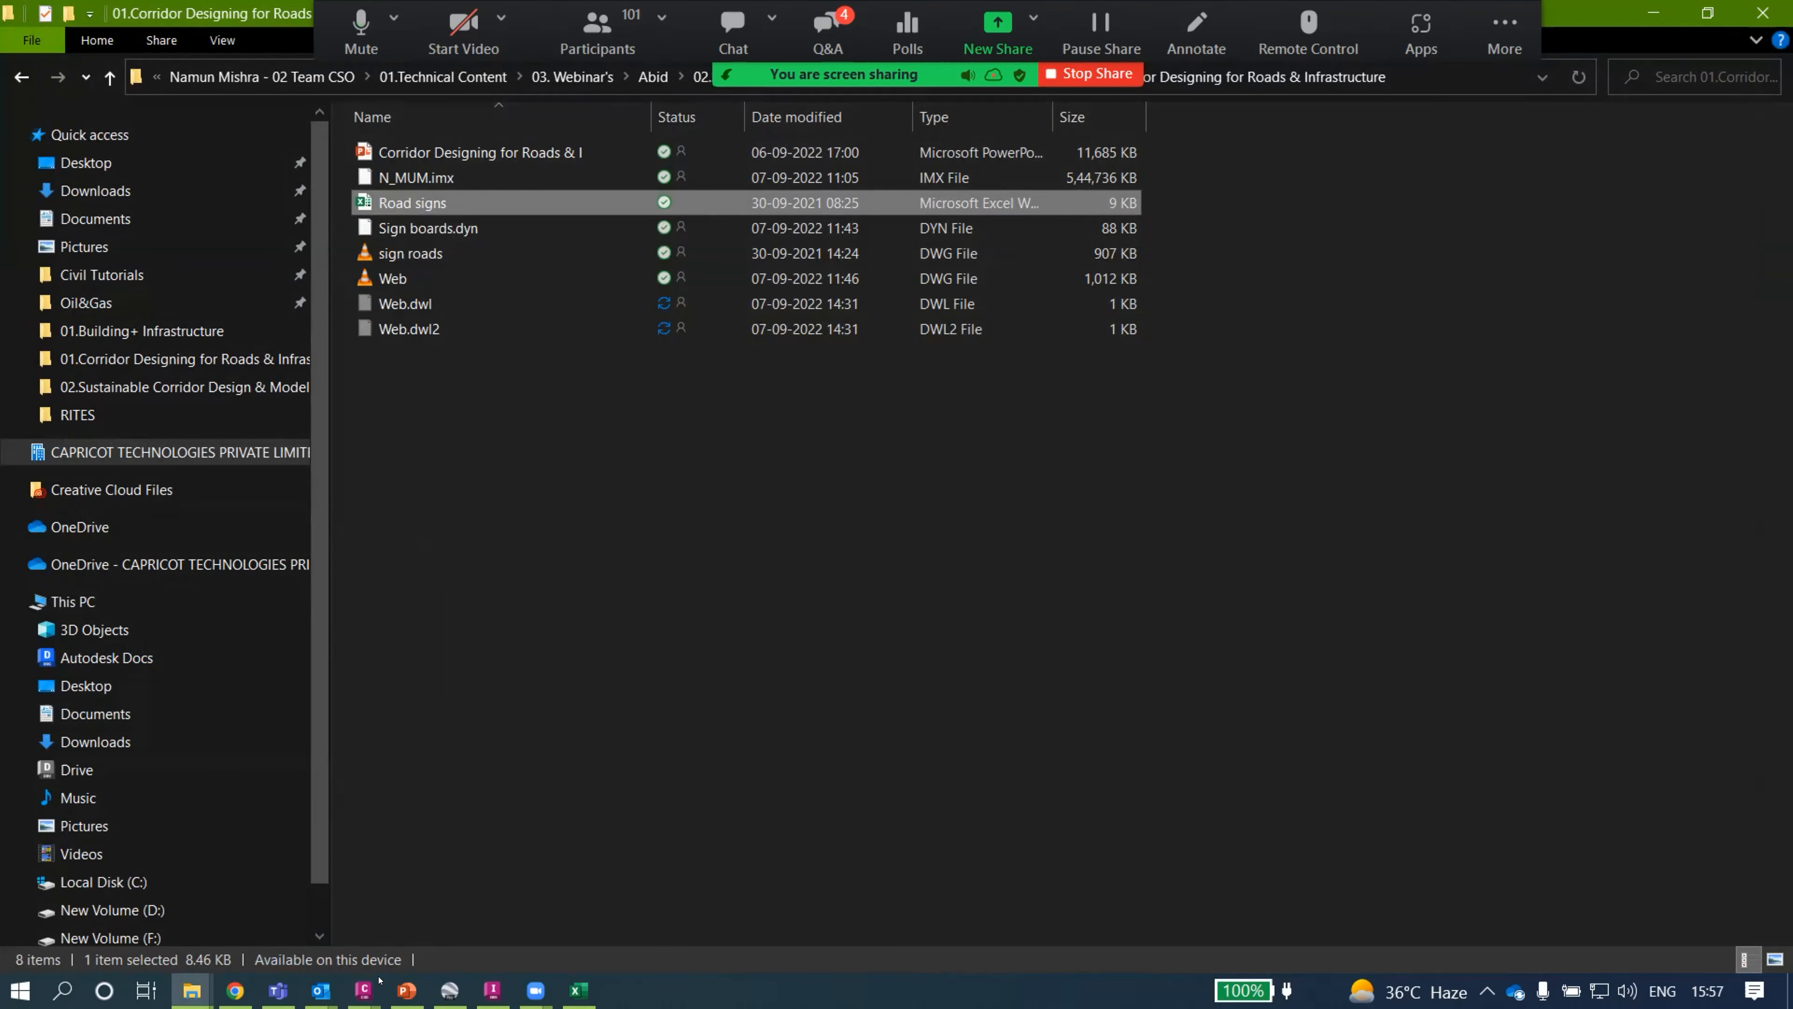
mouse_move(379, 980)
click(494, 901)
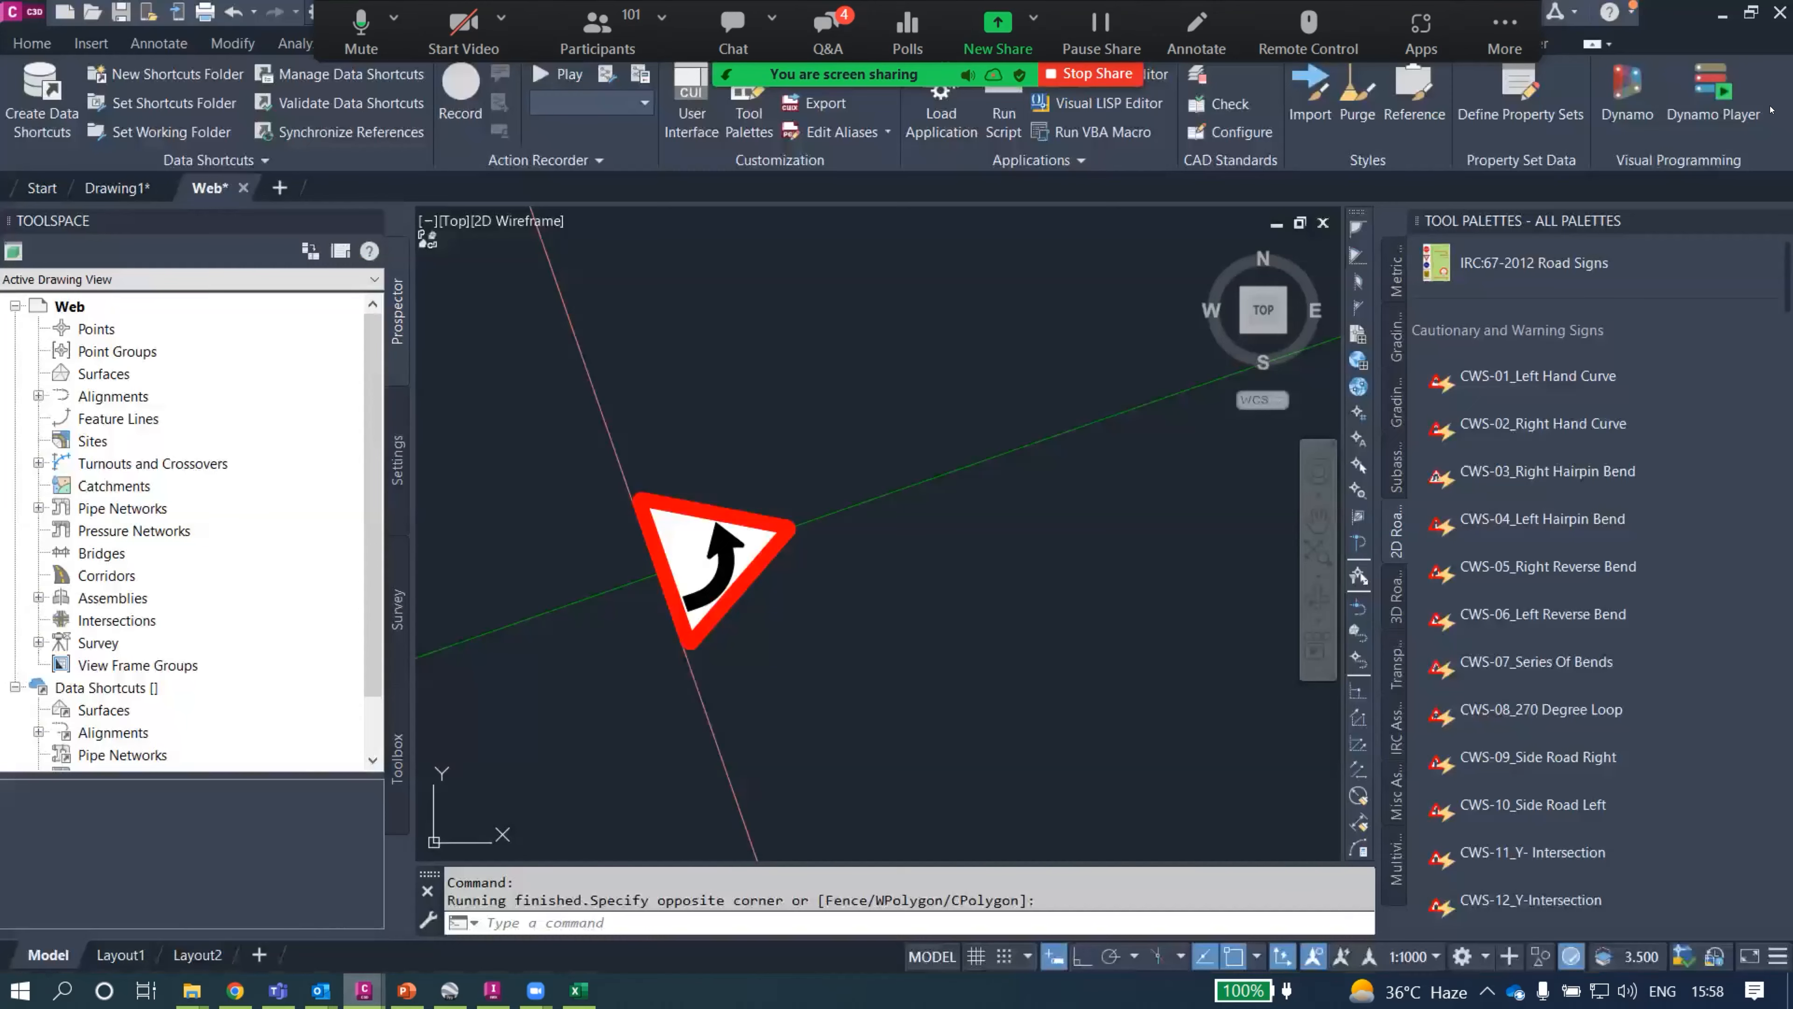
Launch Dynamo Player and open the input settings of the Sign boards script.
click(1715, 99)
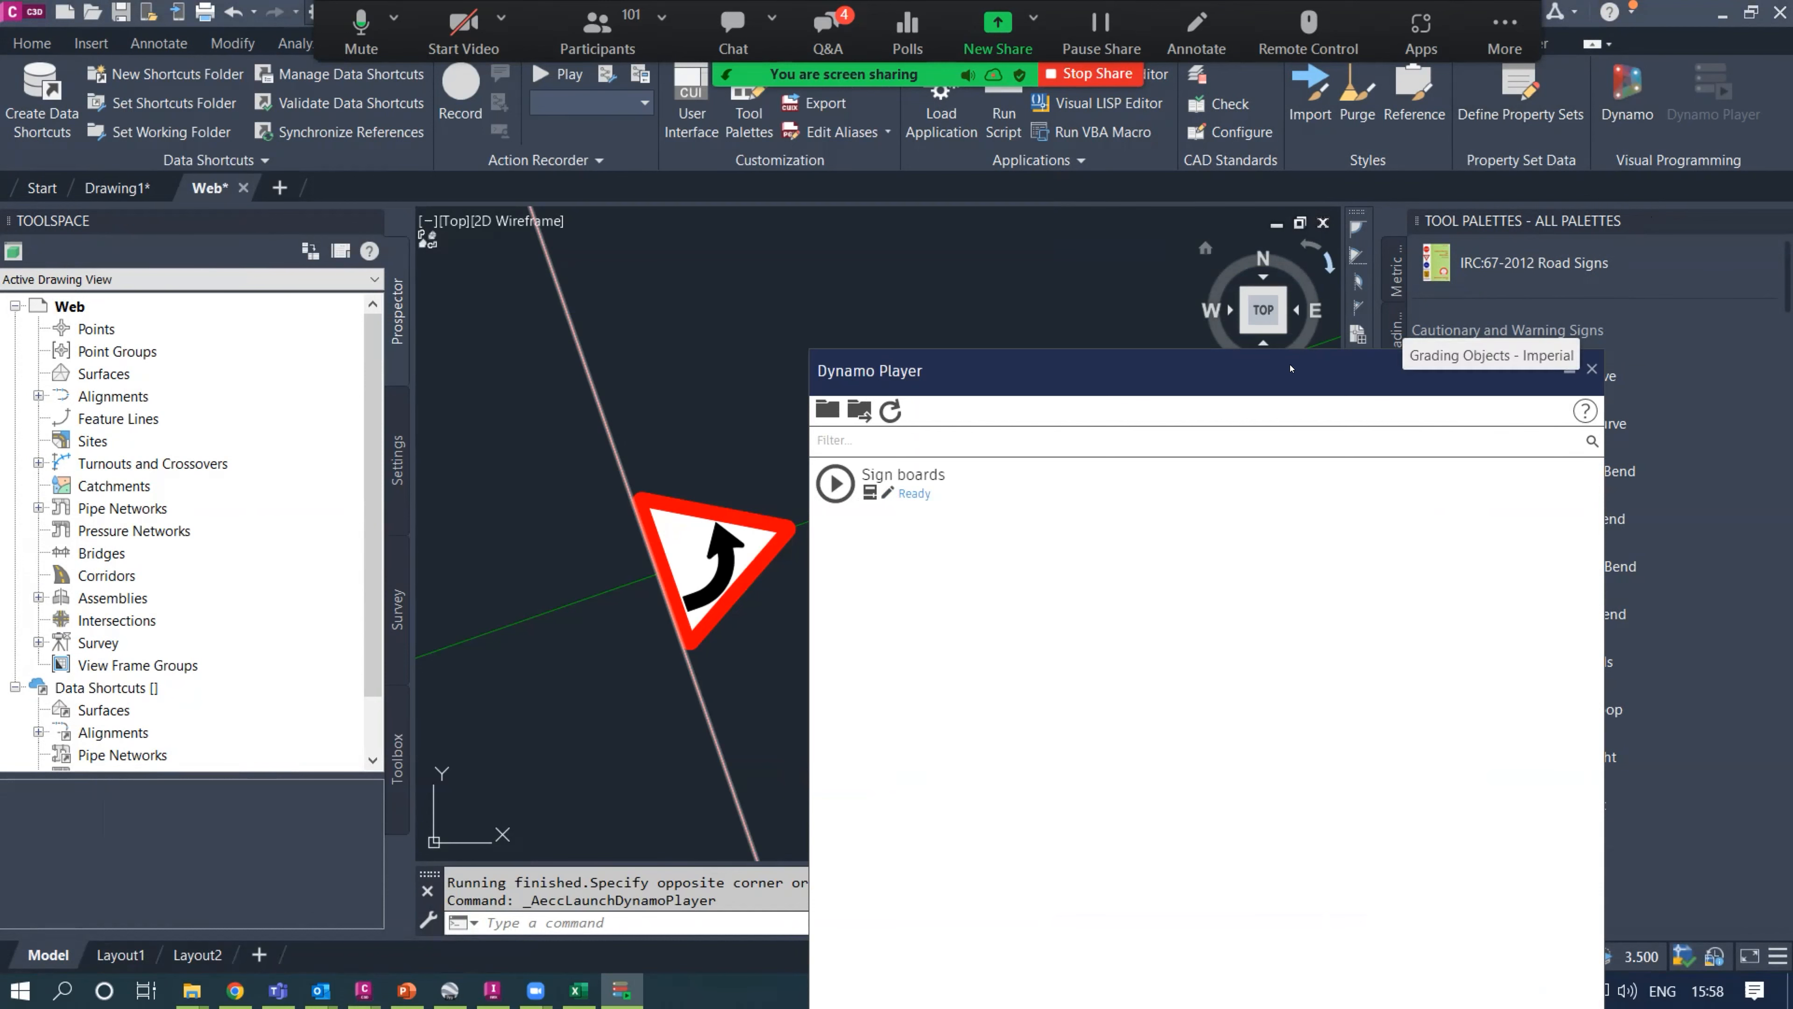
drag(865, 509, 1006, 408)
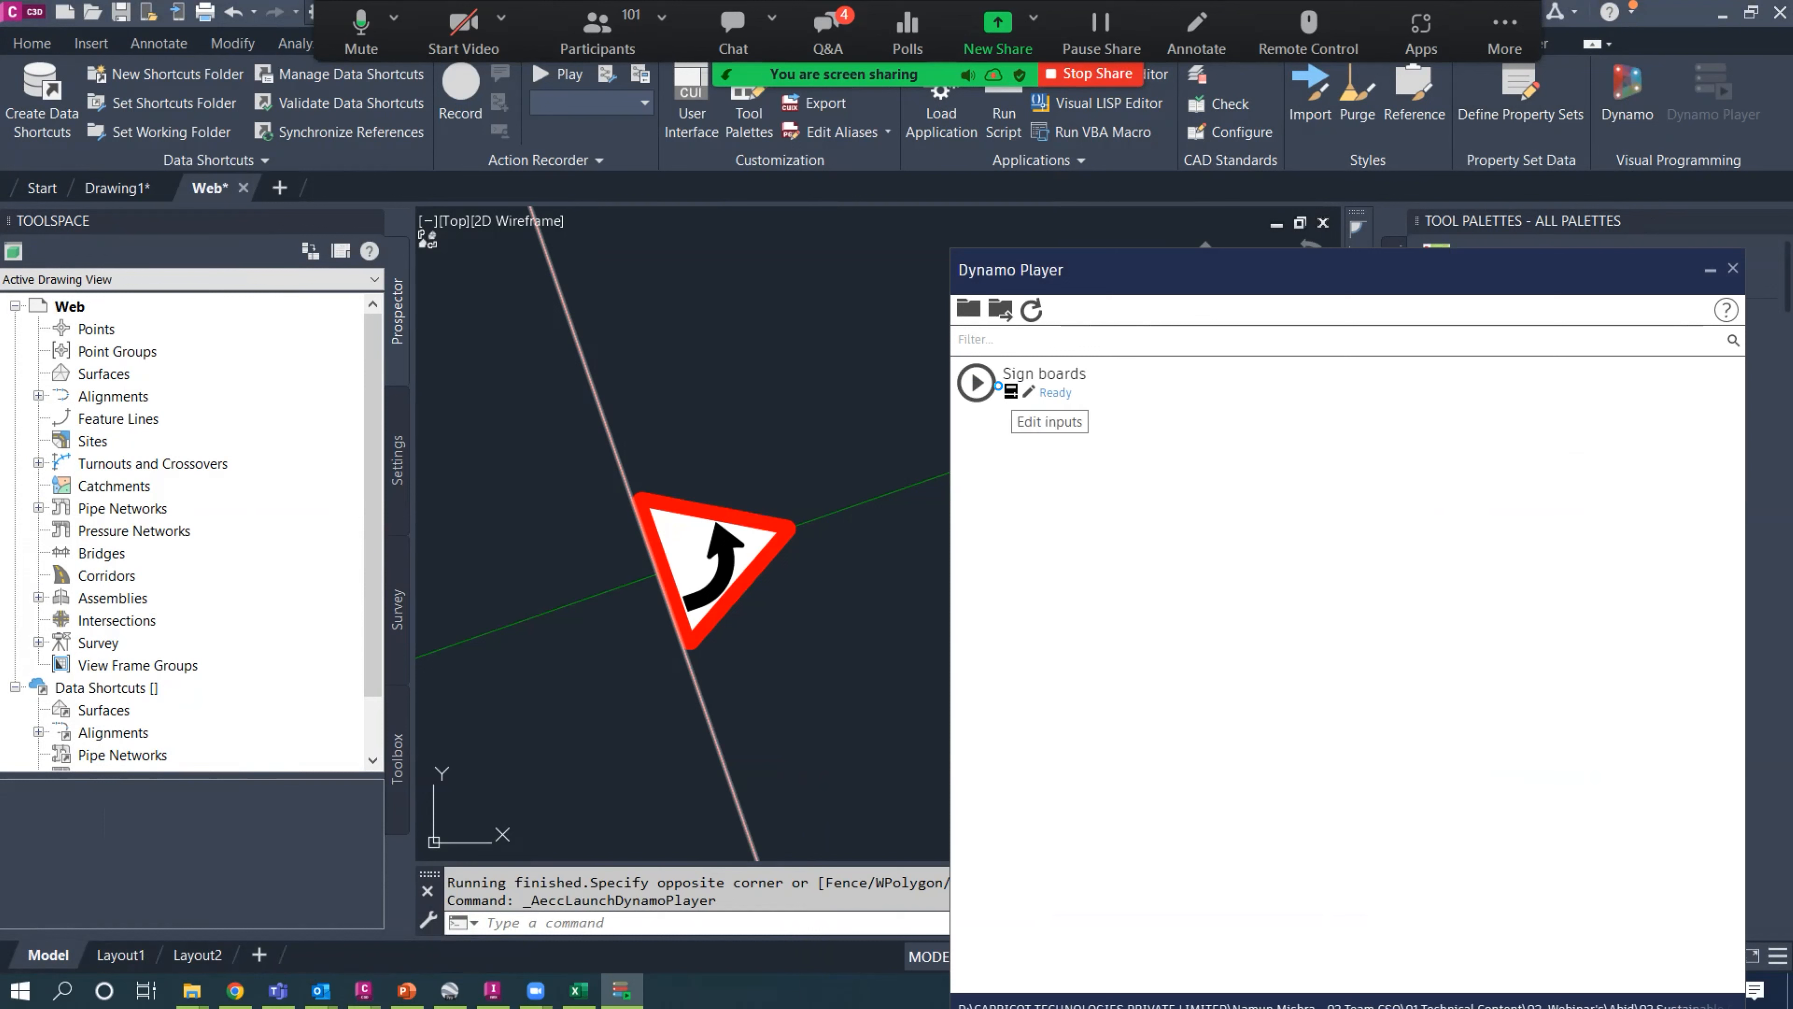
key(ctrl)
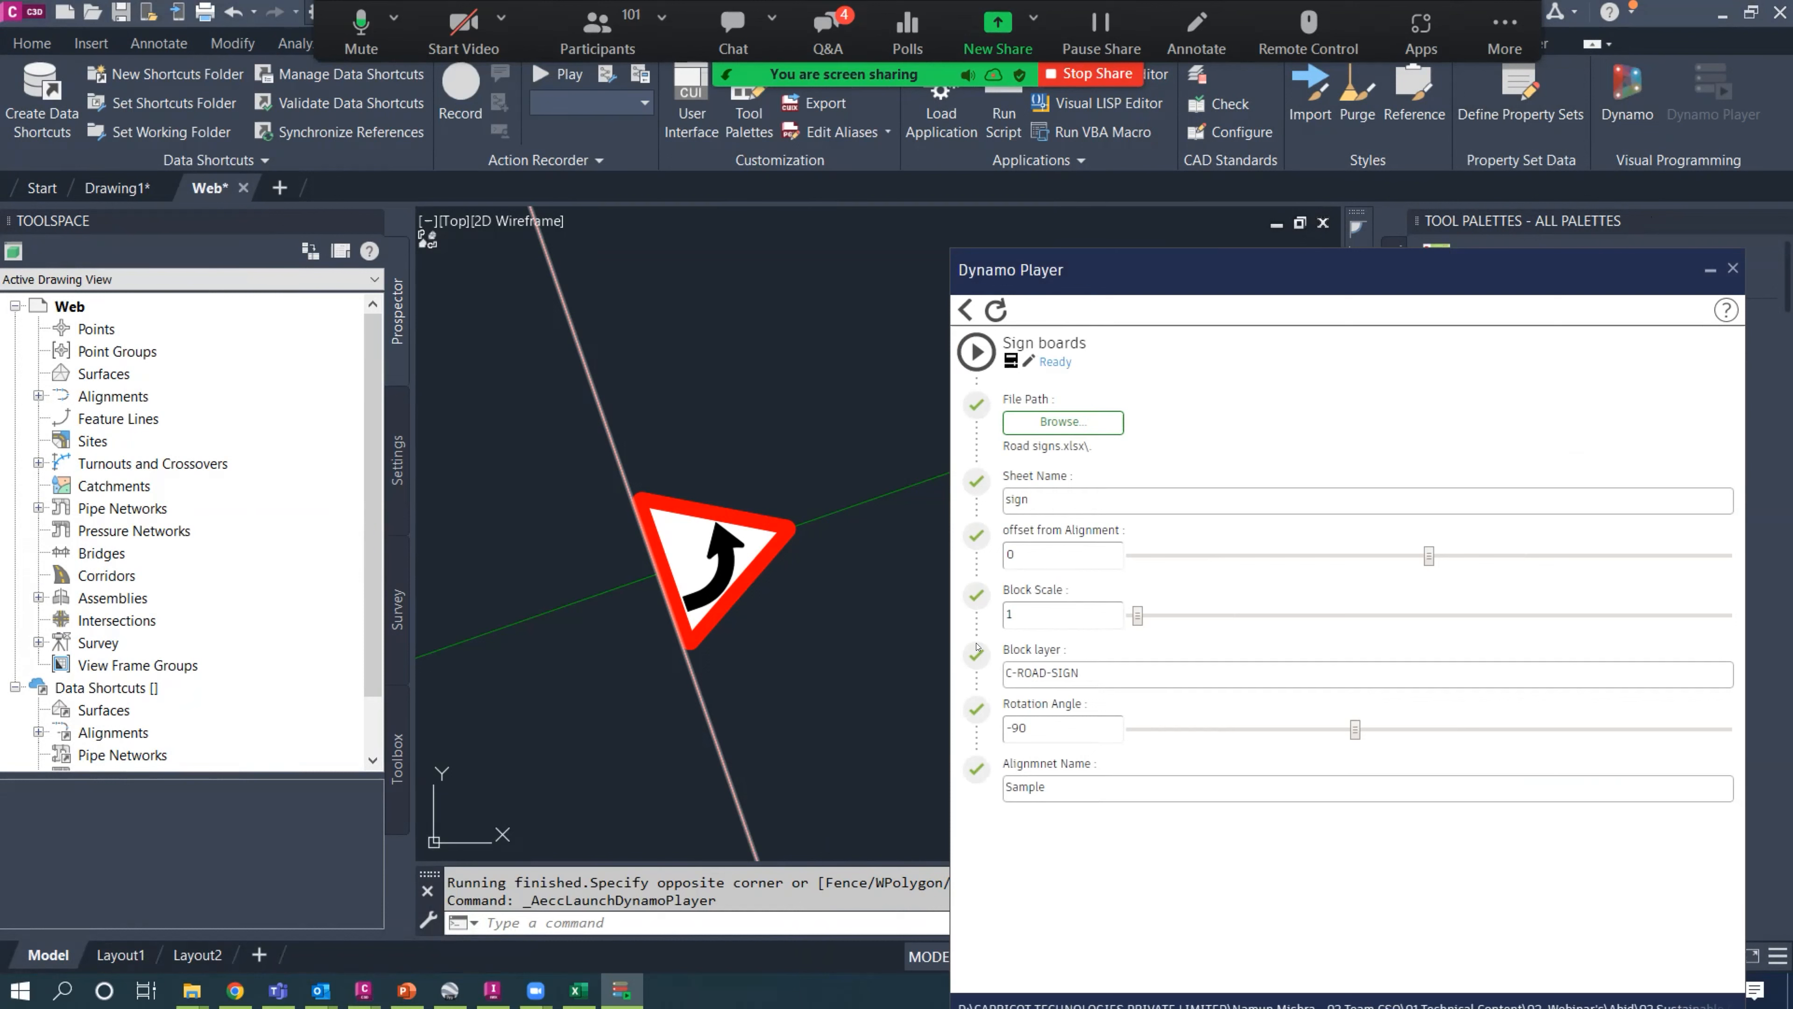
Set the block scale to 2 and enter 100 as the offset from alignment, and run the Sign boards script.
click(978, 607)
text(2)
click(1026, 548)
text(100)
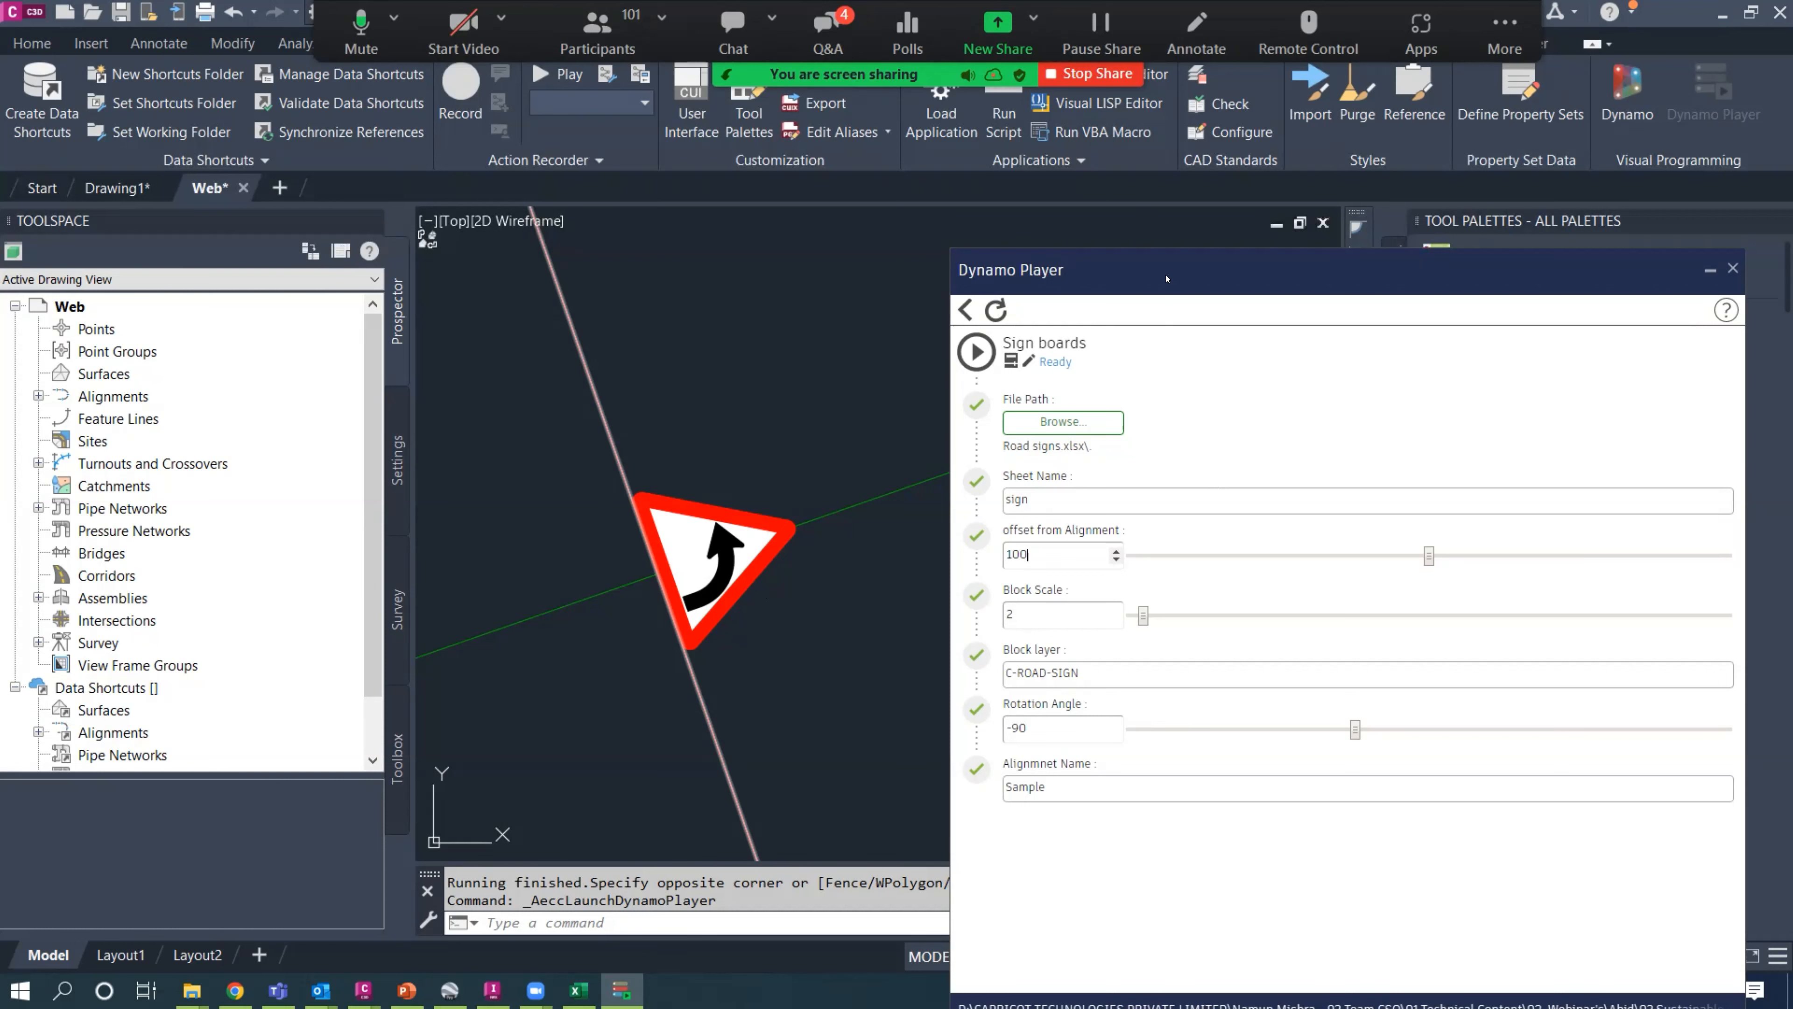
drag(1110, 247, 1059, 217)
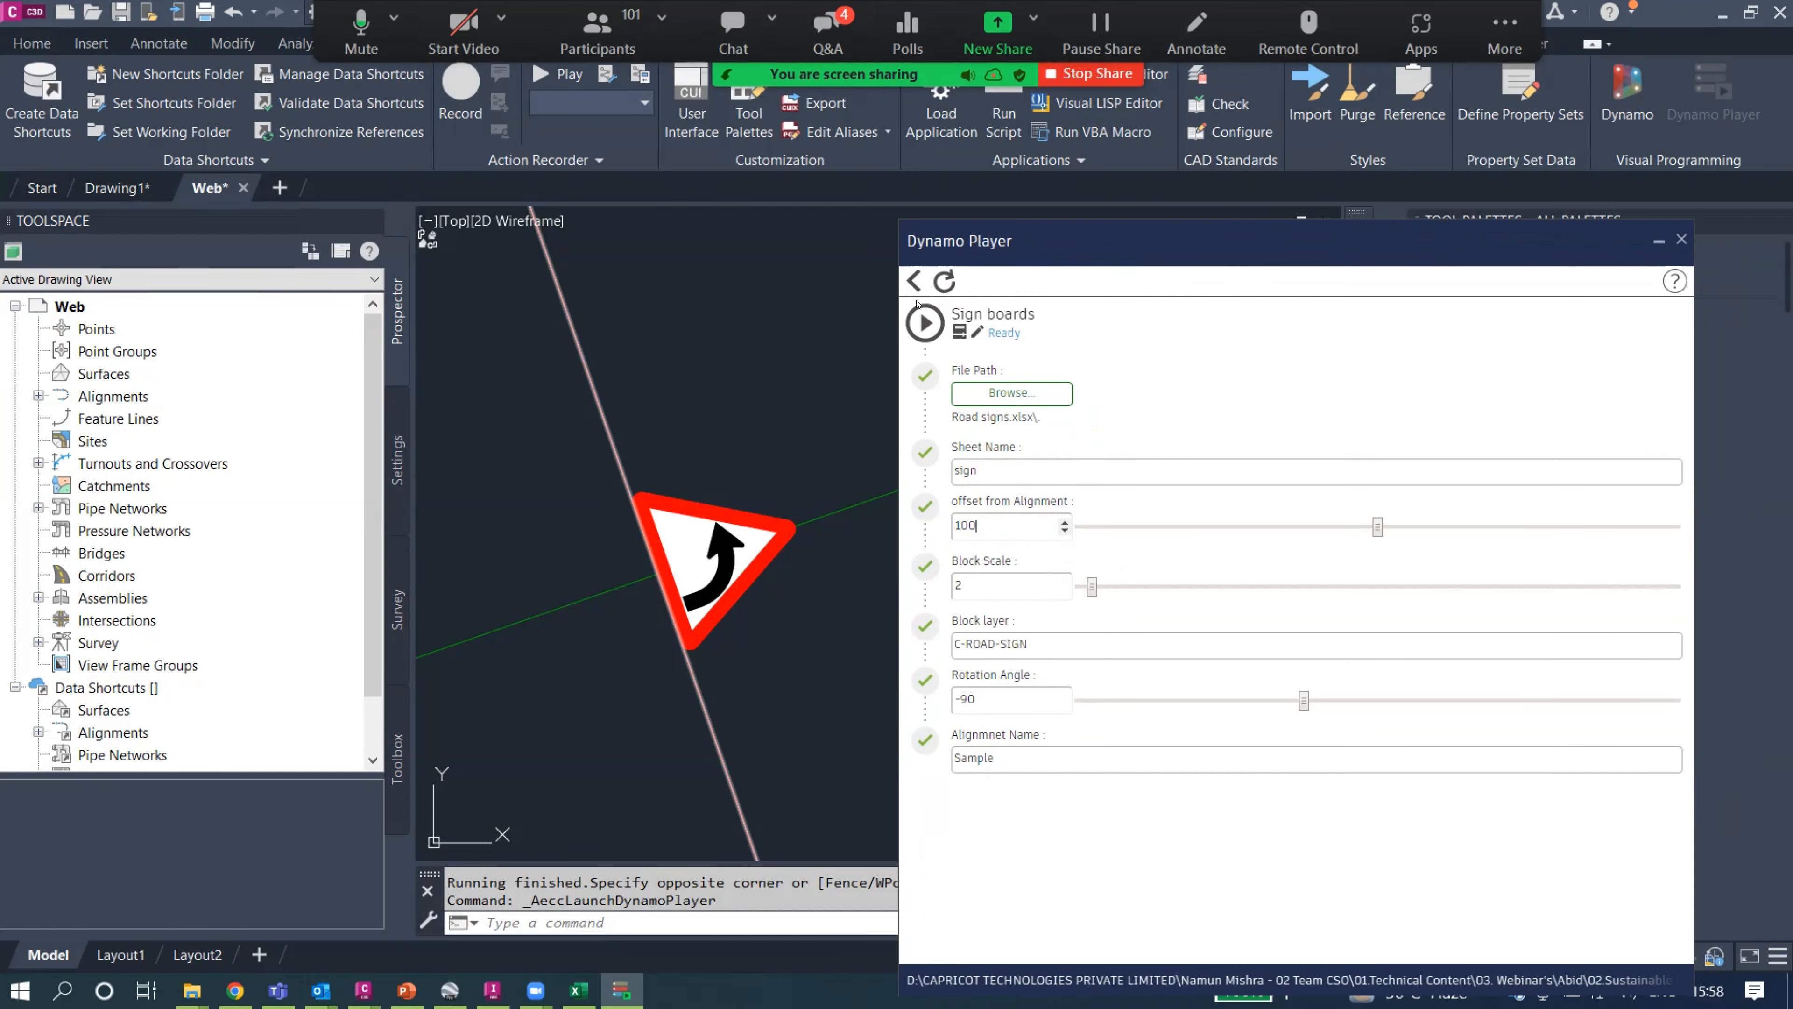
click(917, 322)
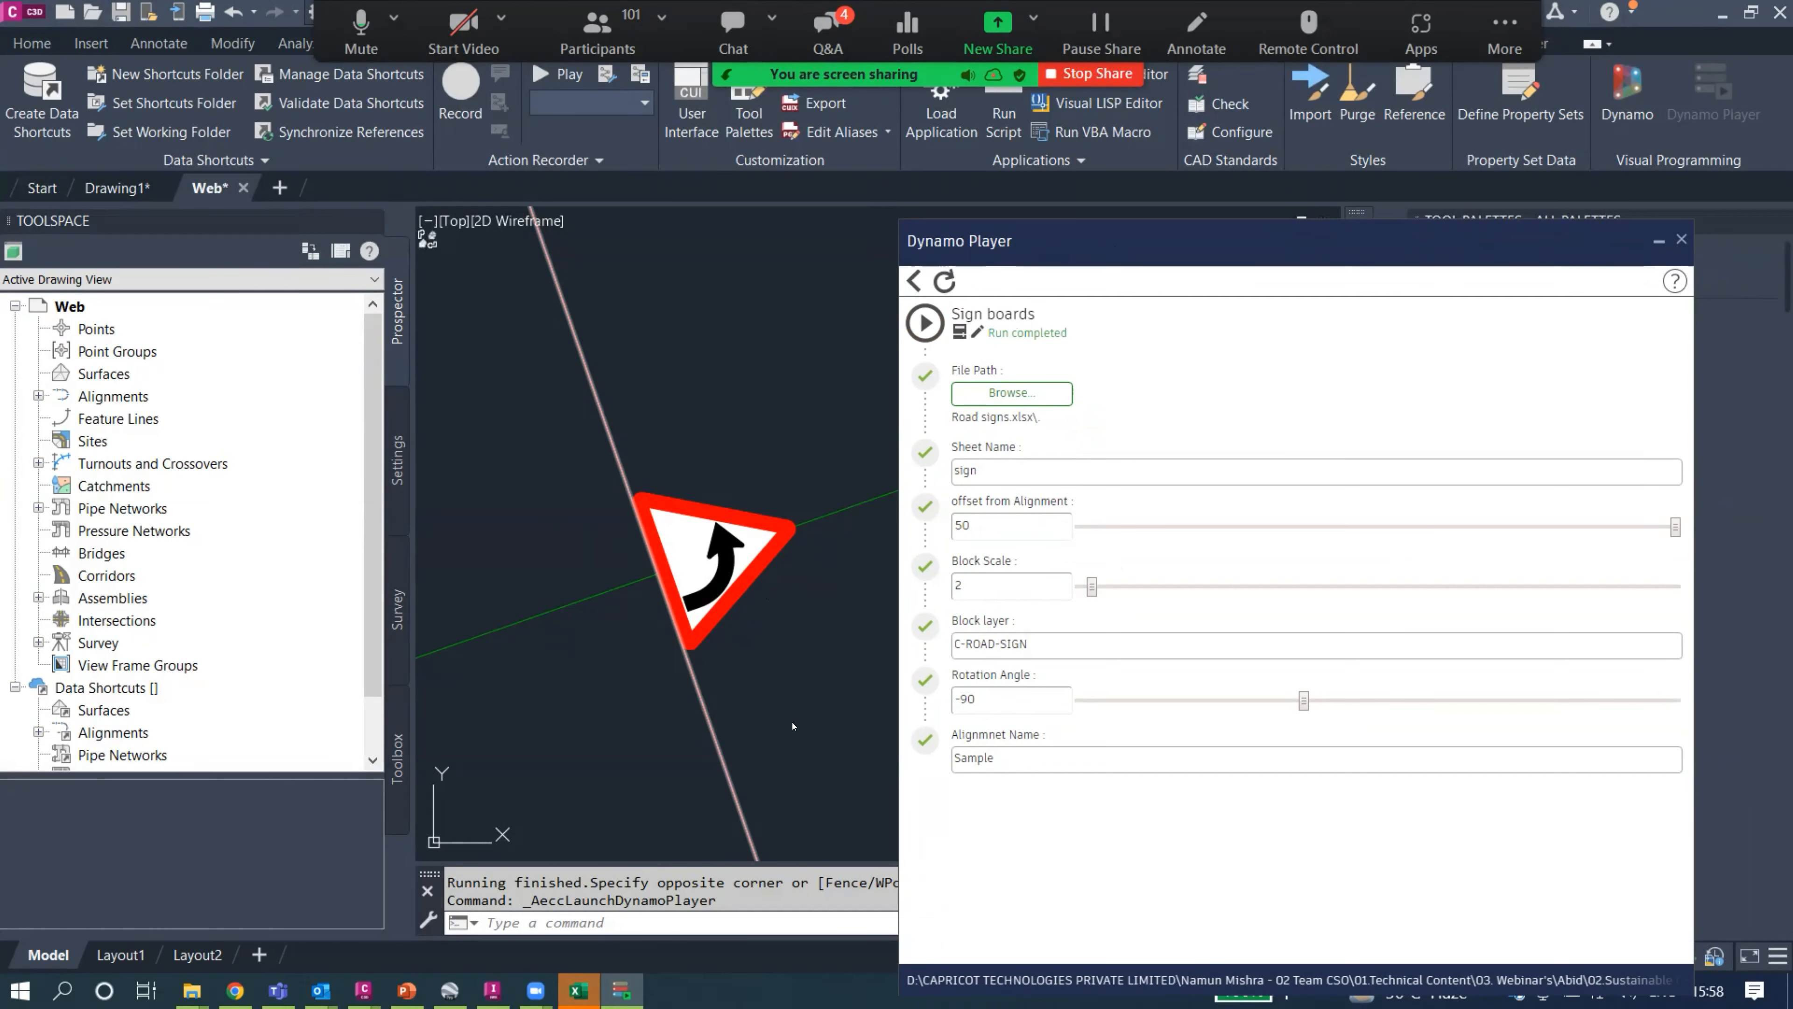
Examine the offset and size of the newly placed sign near station 0+100.
scroll(741, 657, down, 8)
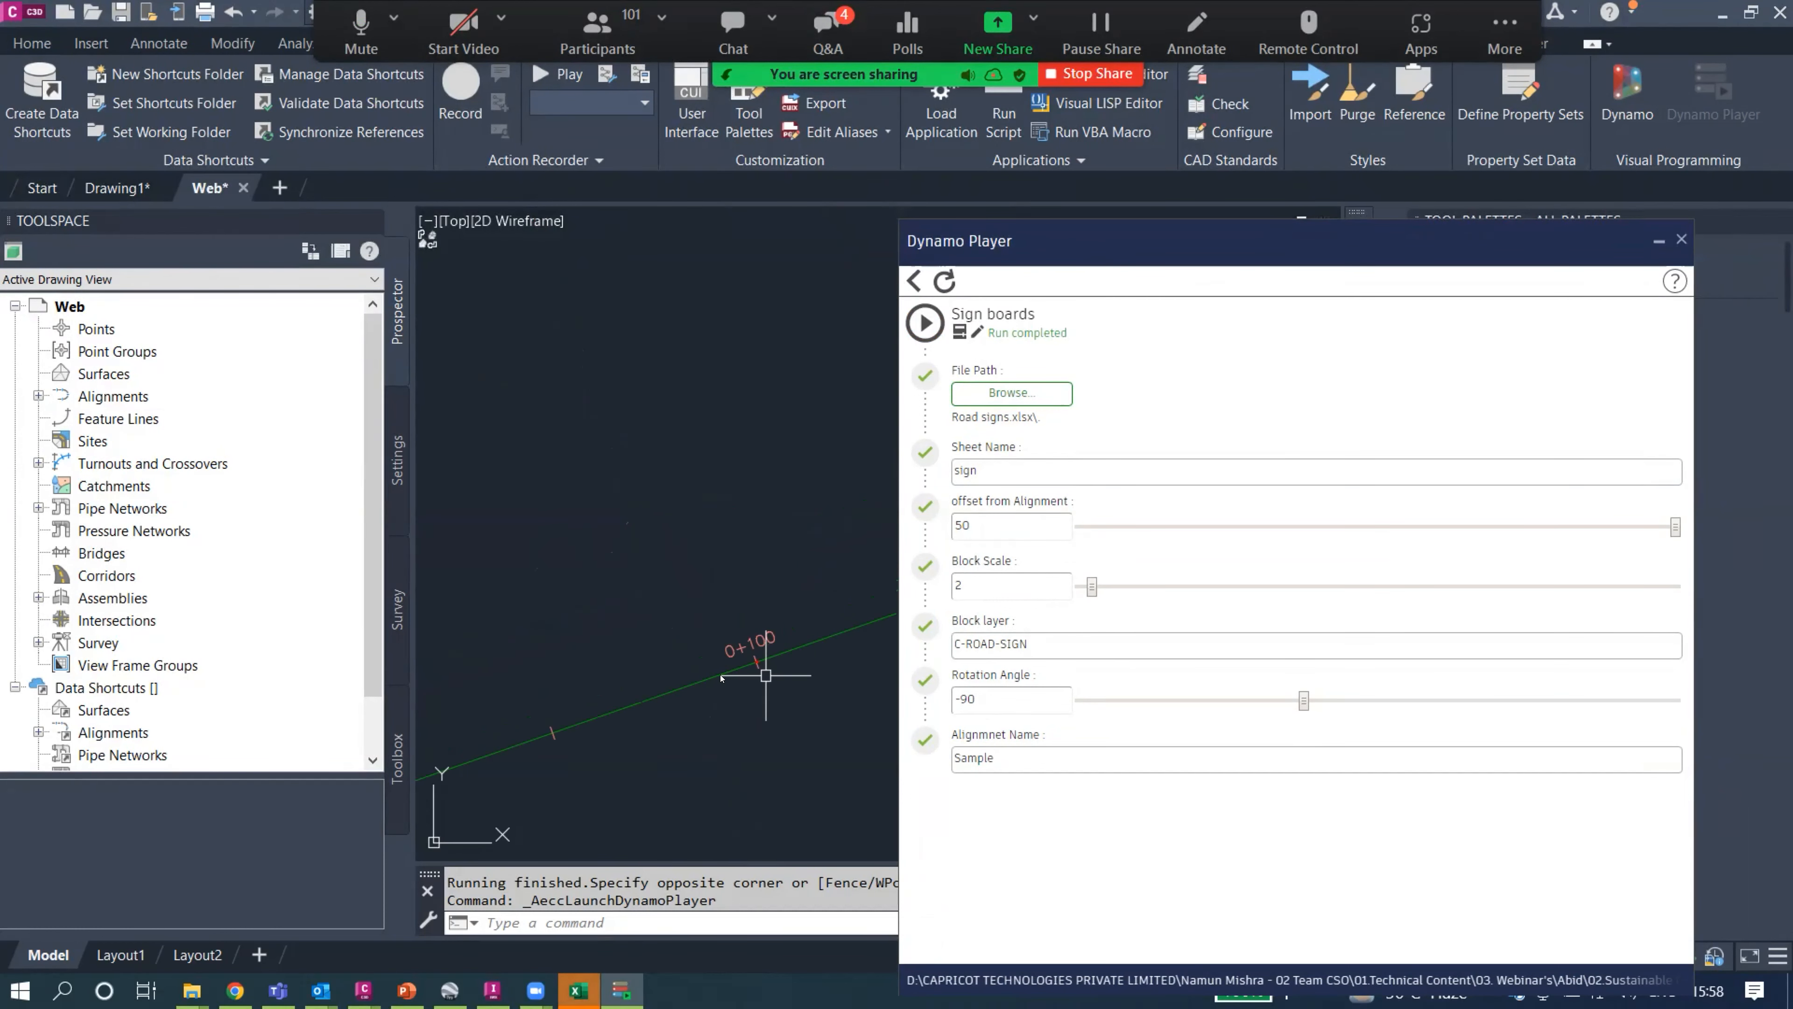
scroll(779, 754, down, 3)
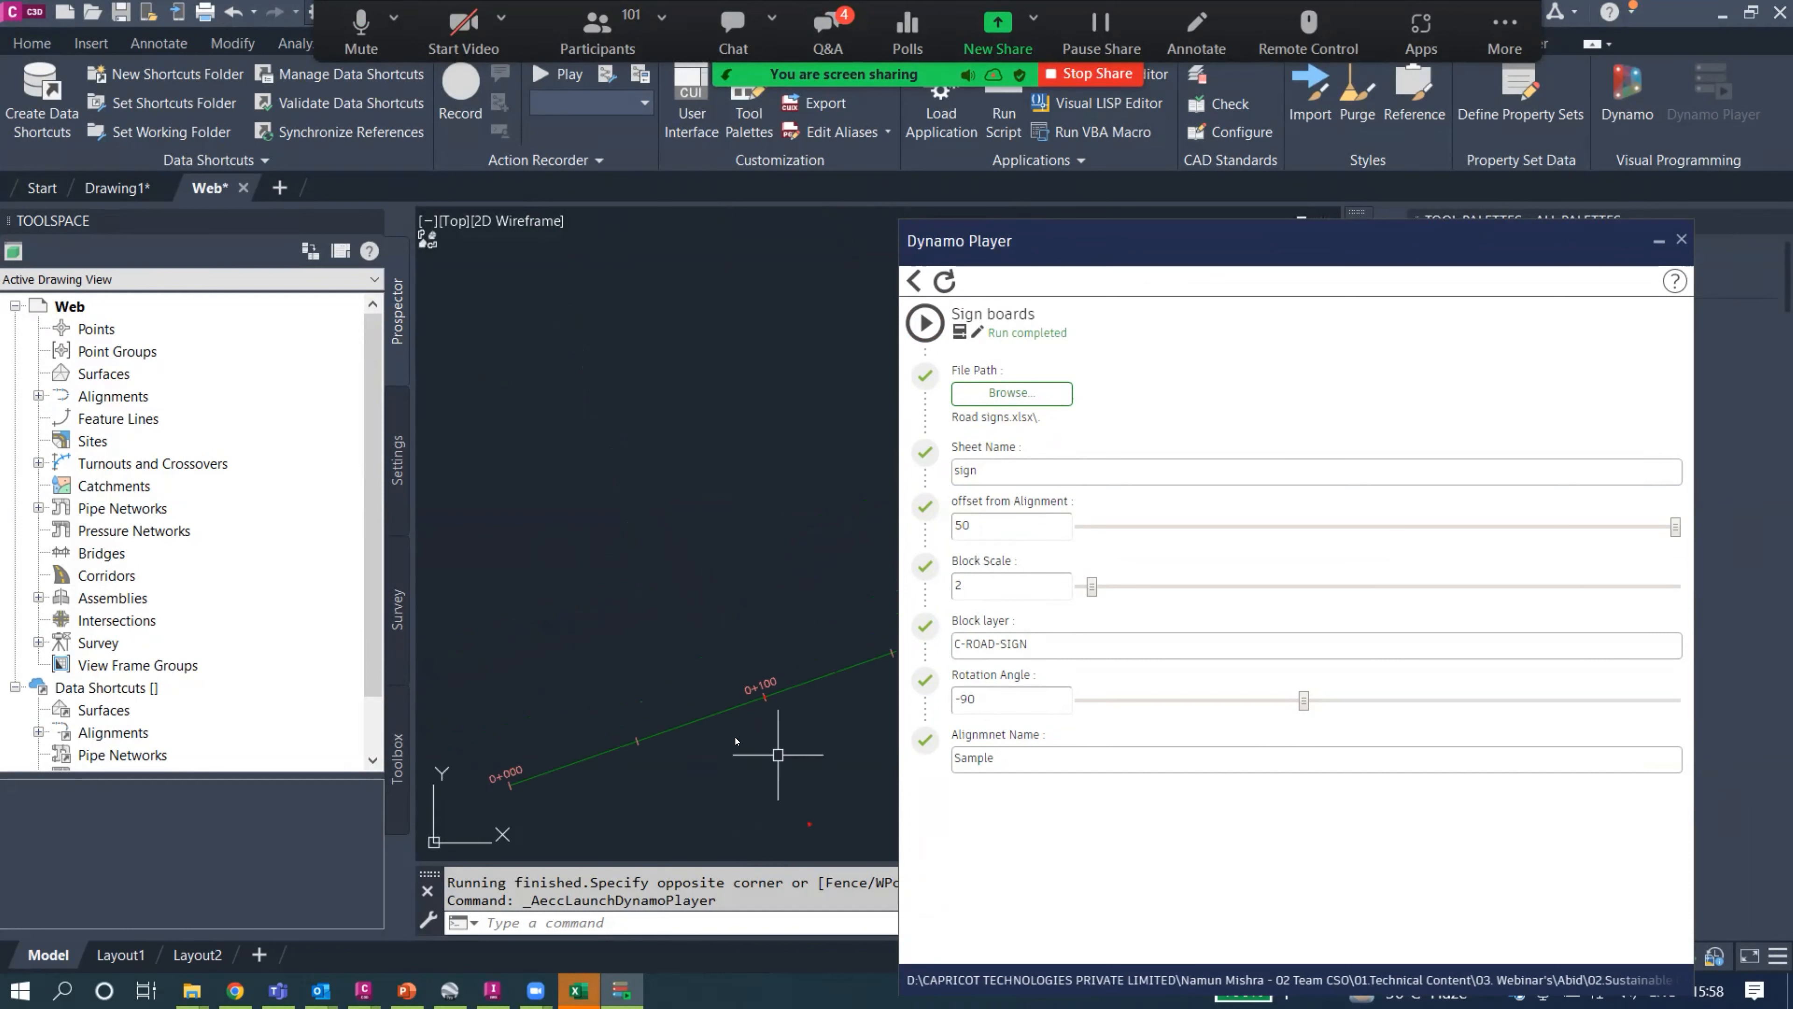
scroll(780, 742, up, 3)
scroll(780, 740, down, 4)
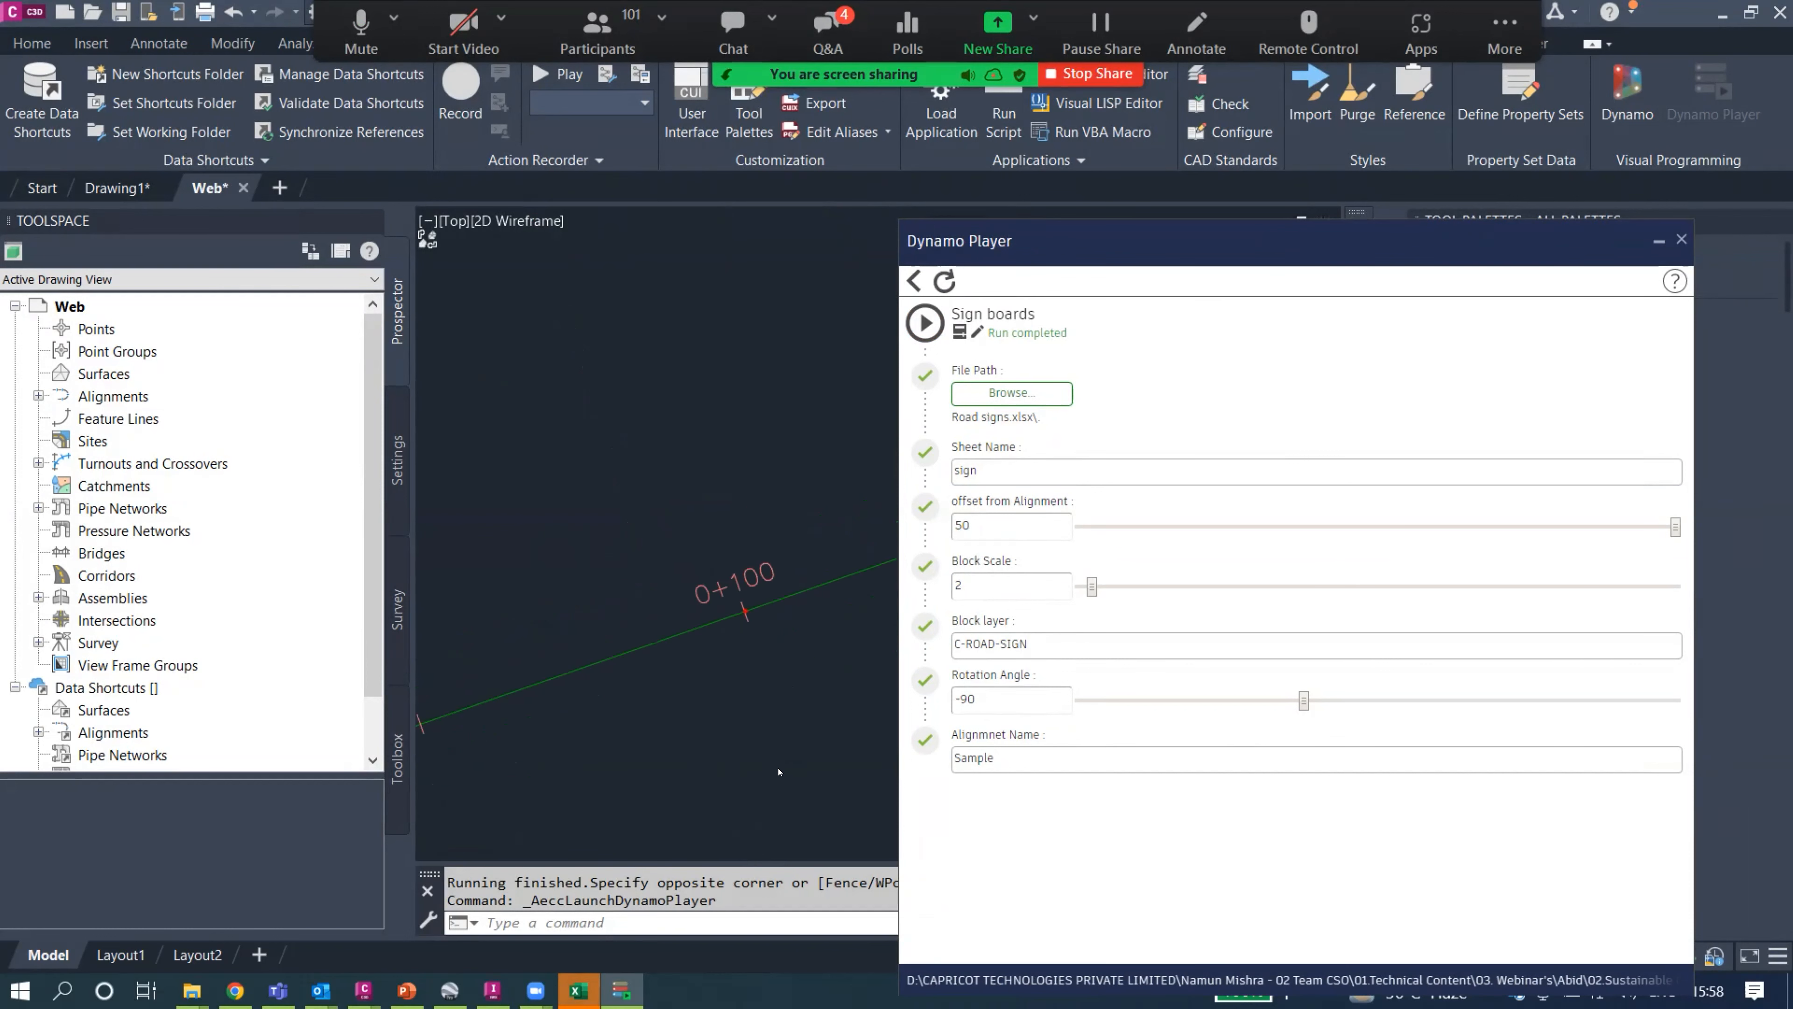
scroll(726, 665, up, 3)
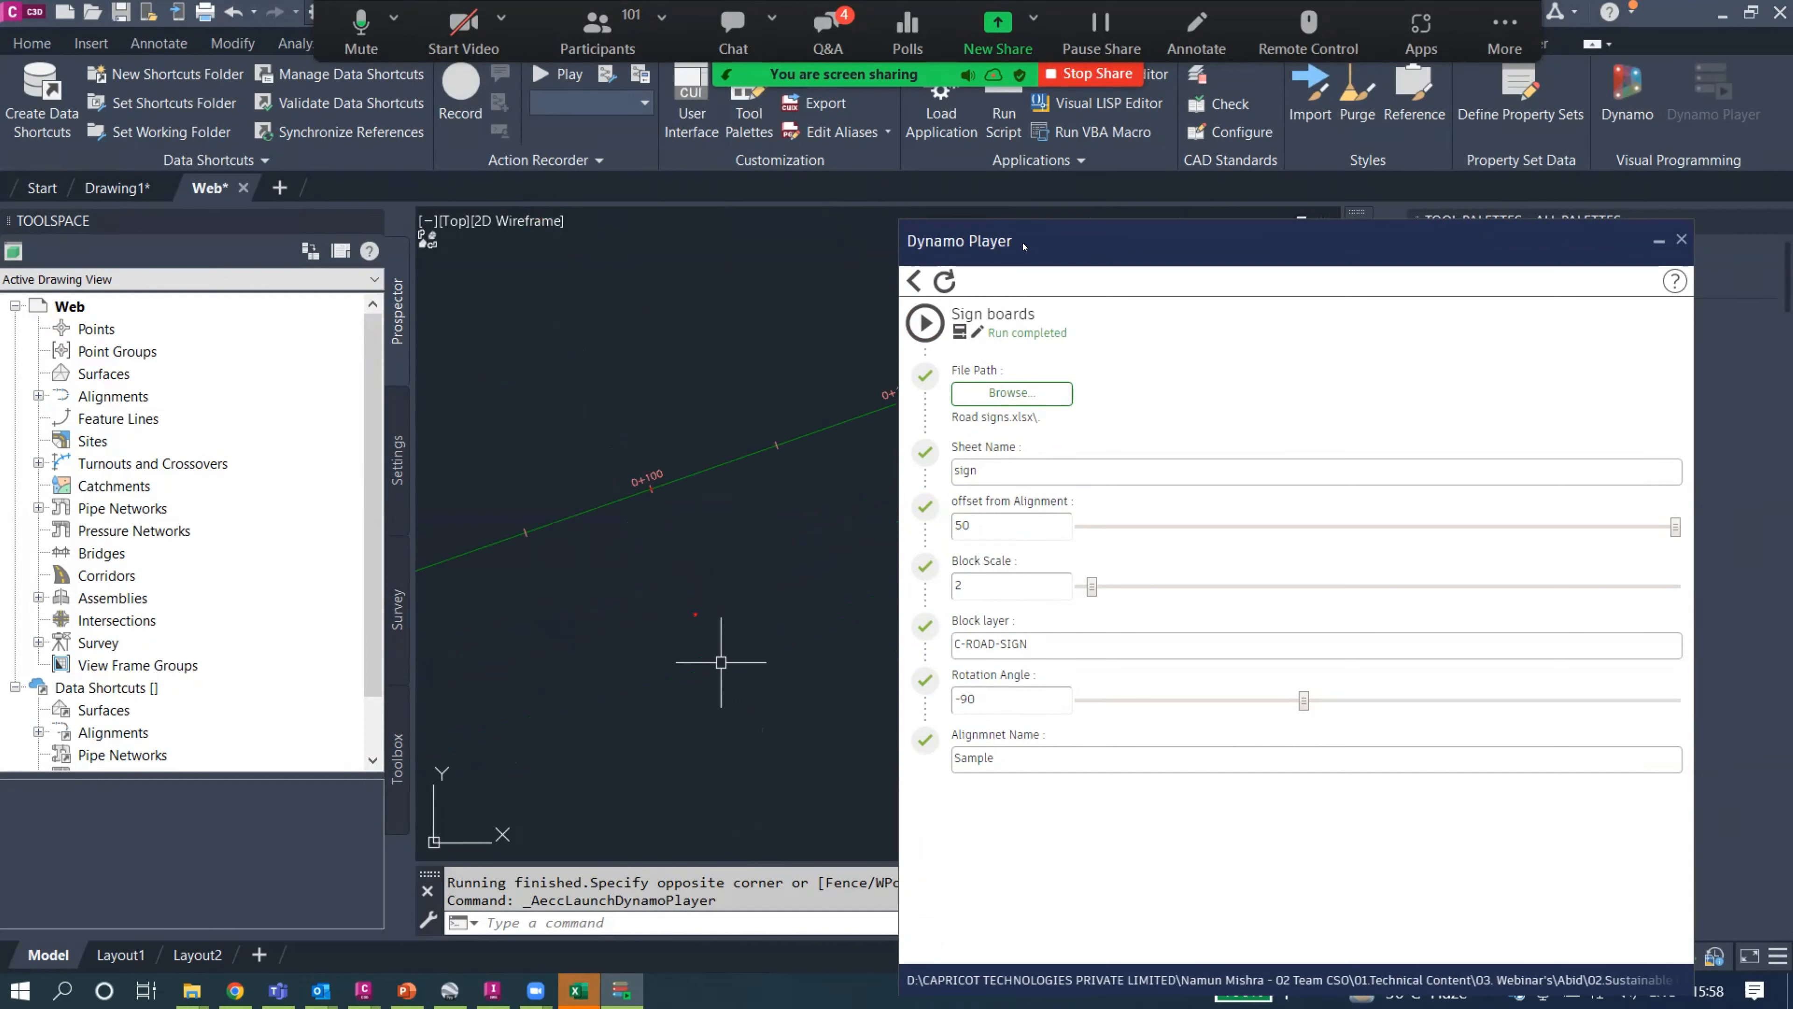
scroll(675, 617, up, 3)
scroll(783, 671, down, 2)
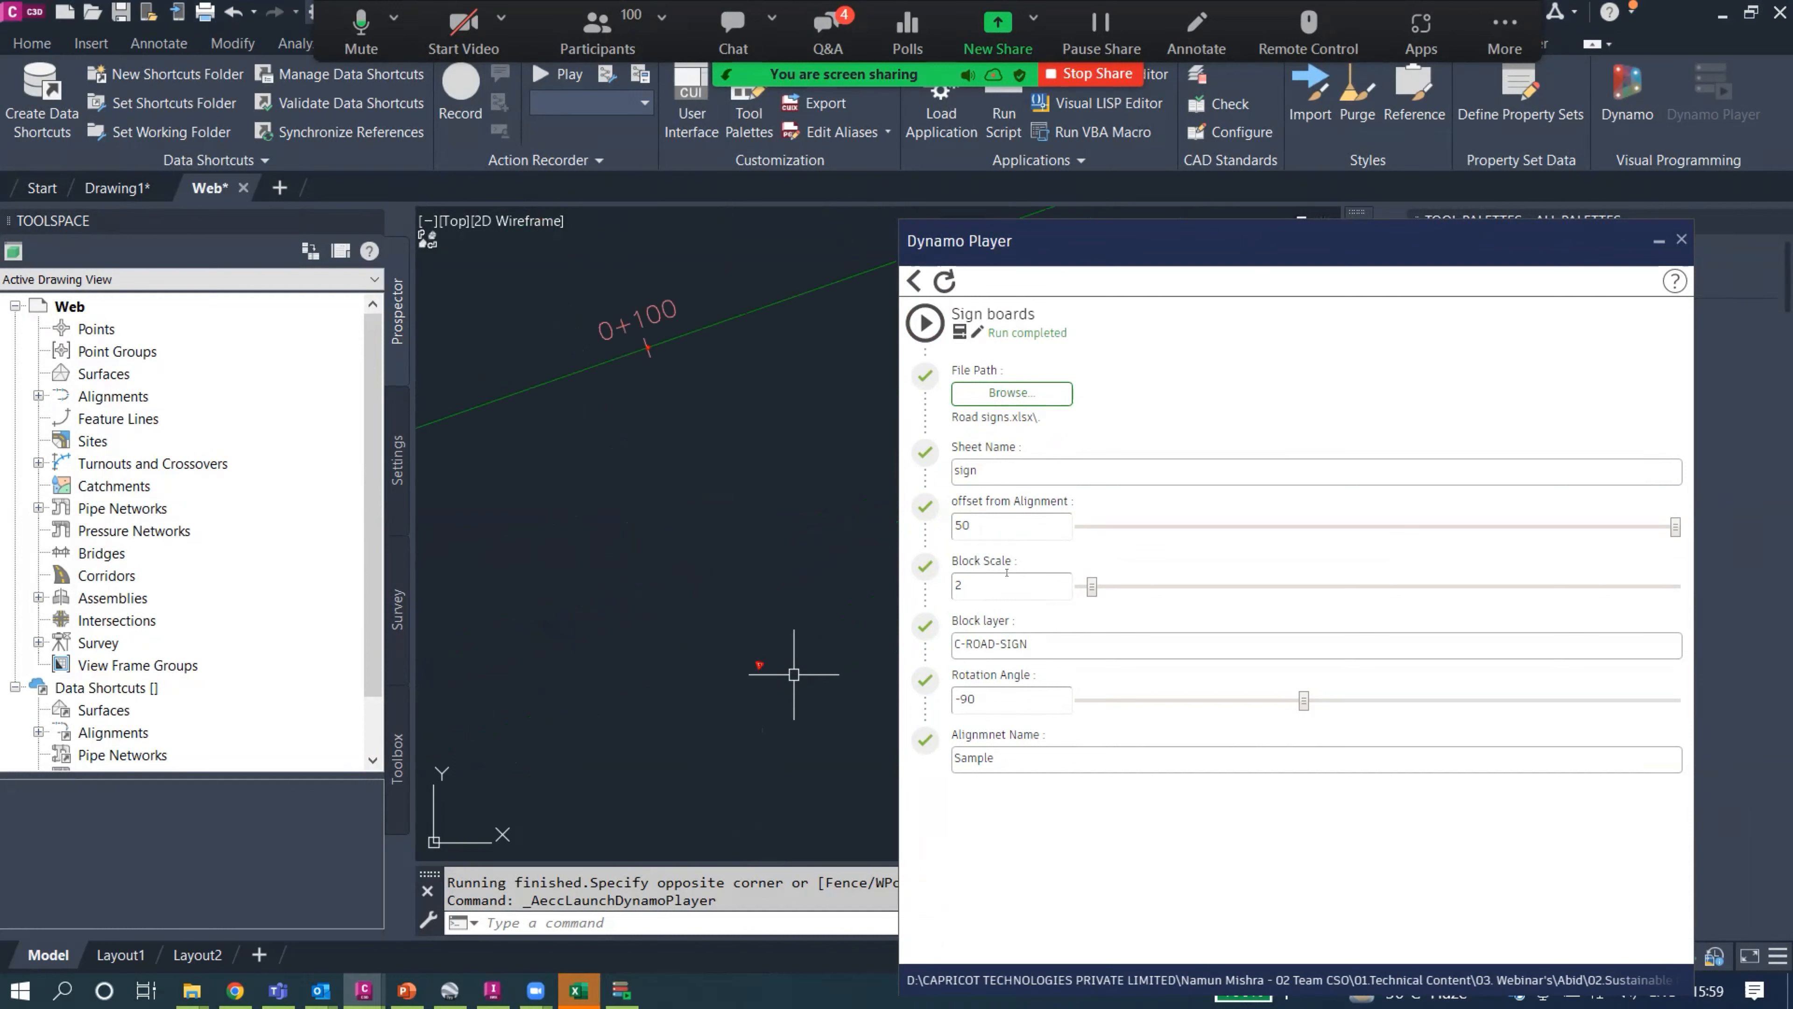
Set the block scale to 5, run the Sign boards script again and close Dynamo Player.
double_click(988, 586)
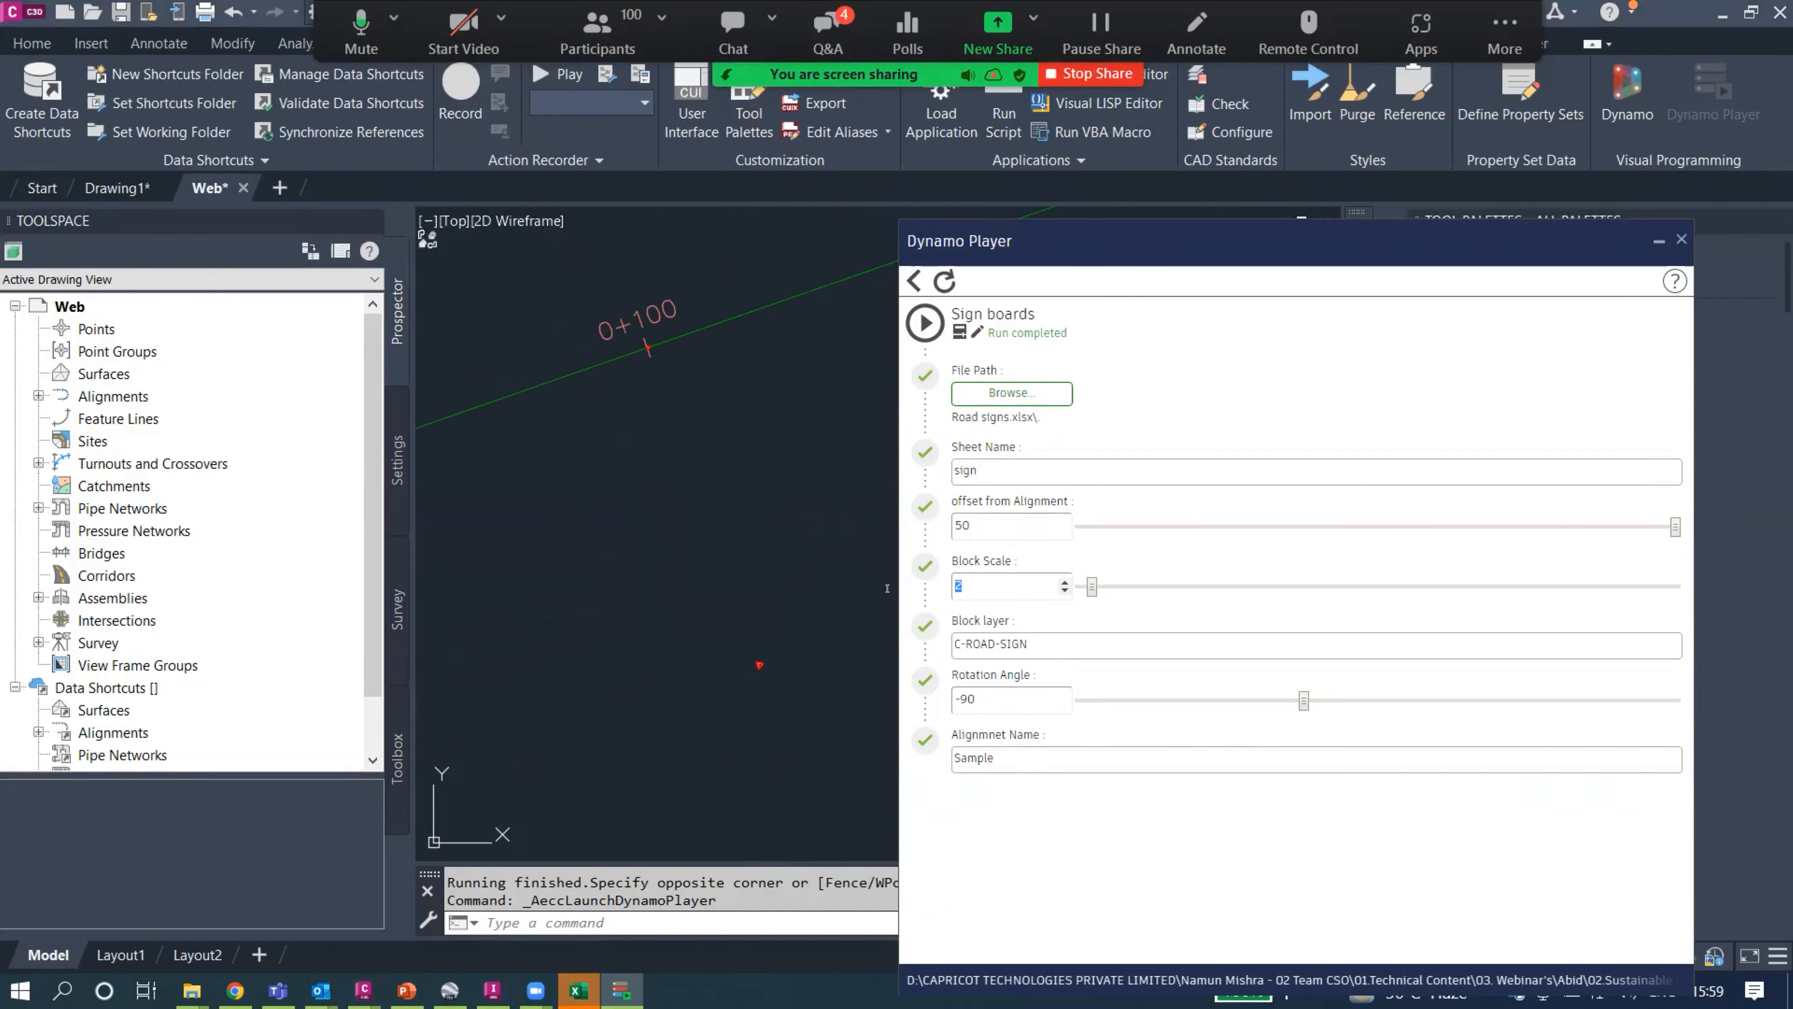
text(5)
click(917, 320)
click(1677, 244)
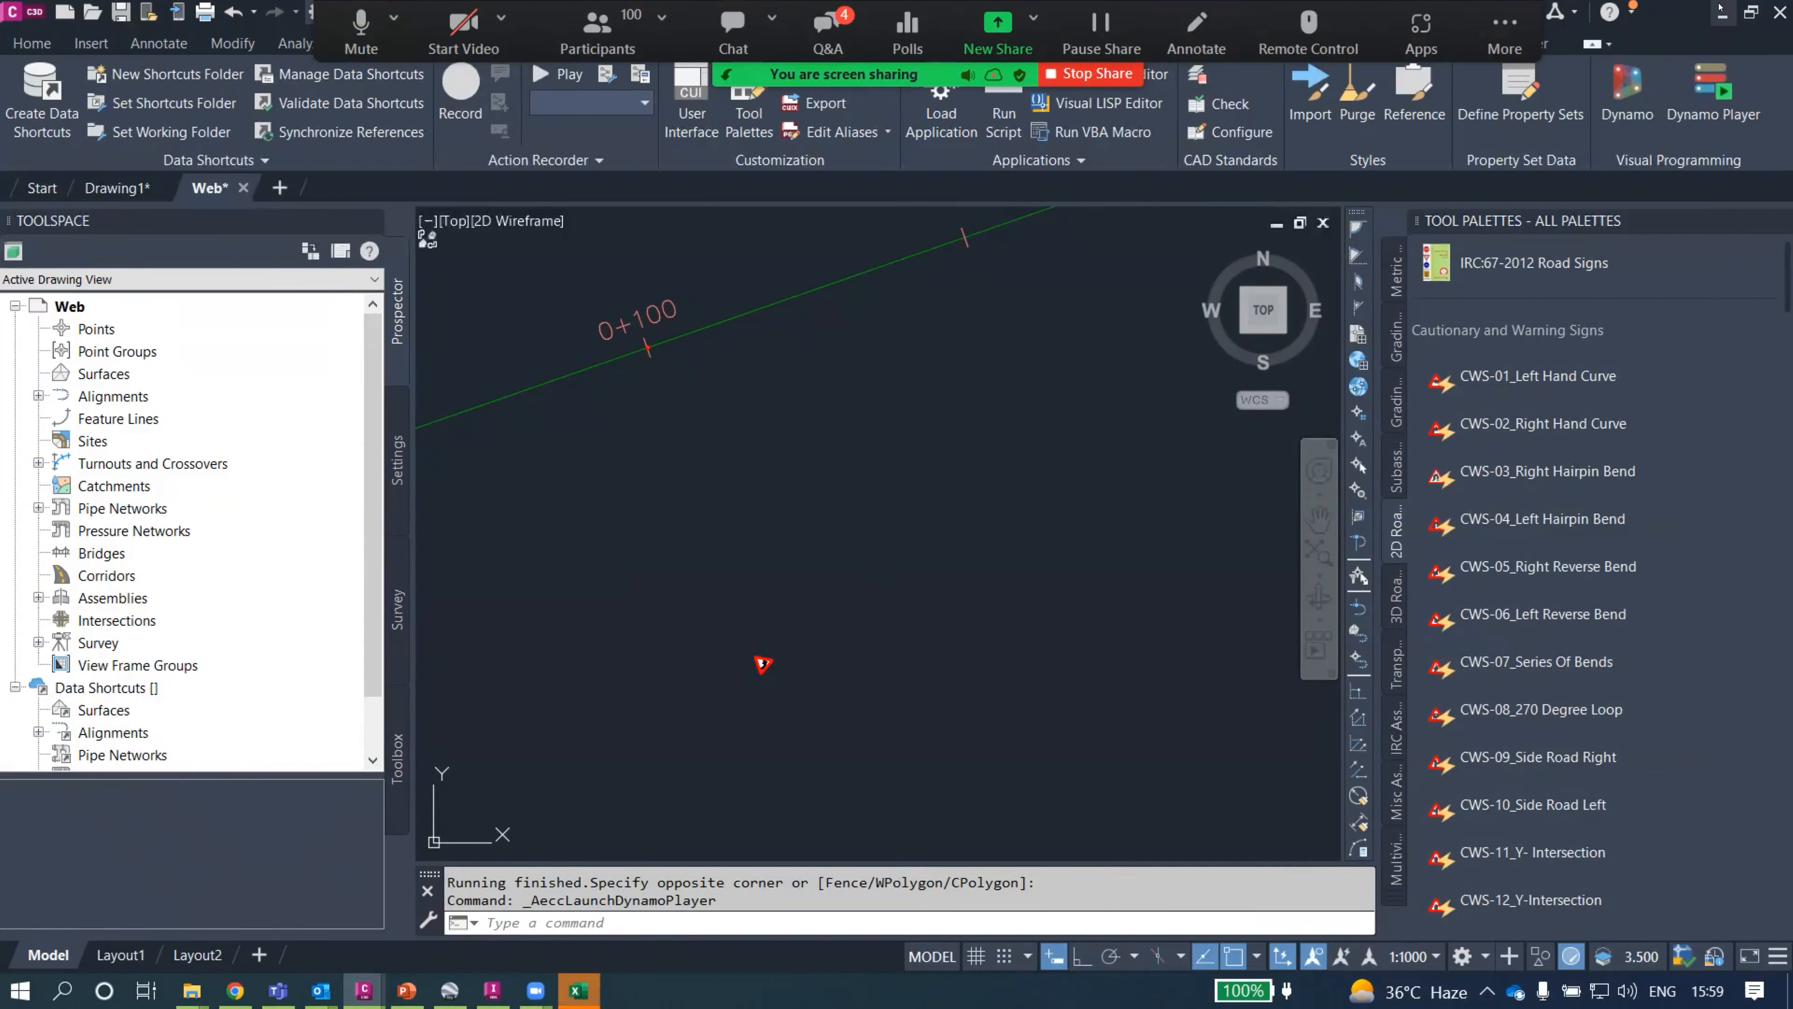
Switch to File Explorer and stop sharing the screen in the Zoom meeting.
key(alt+Tab)
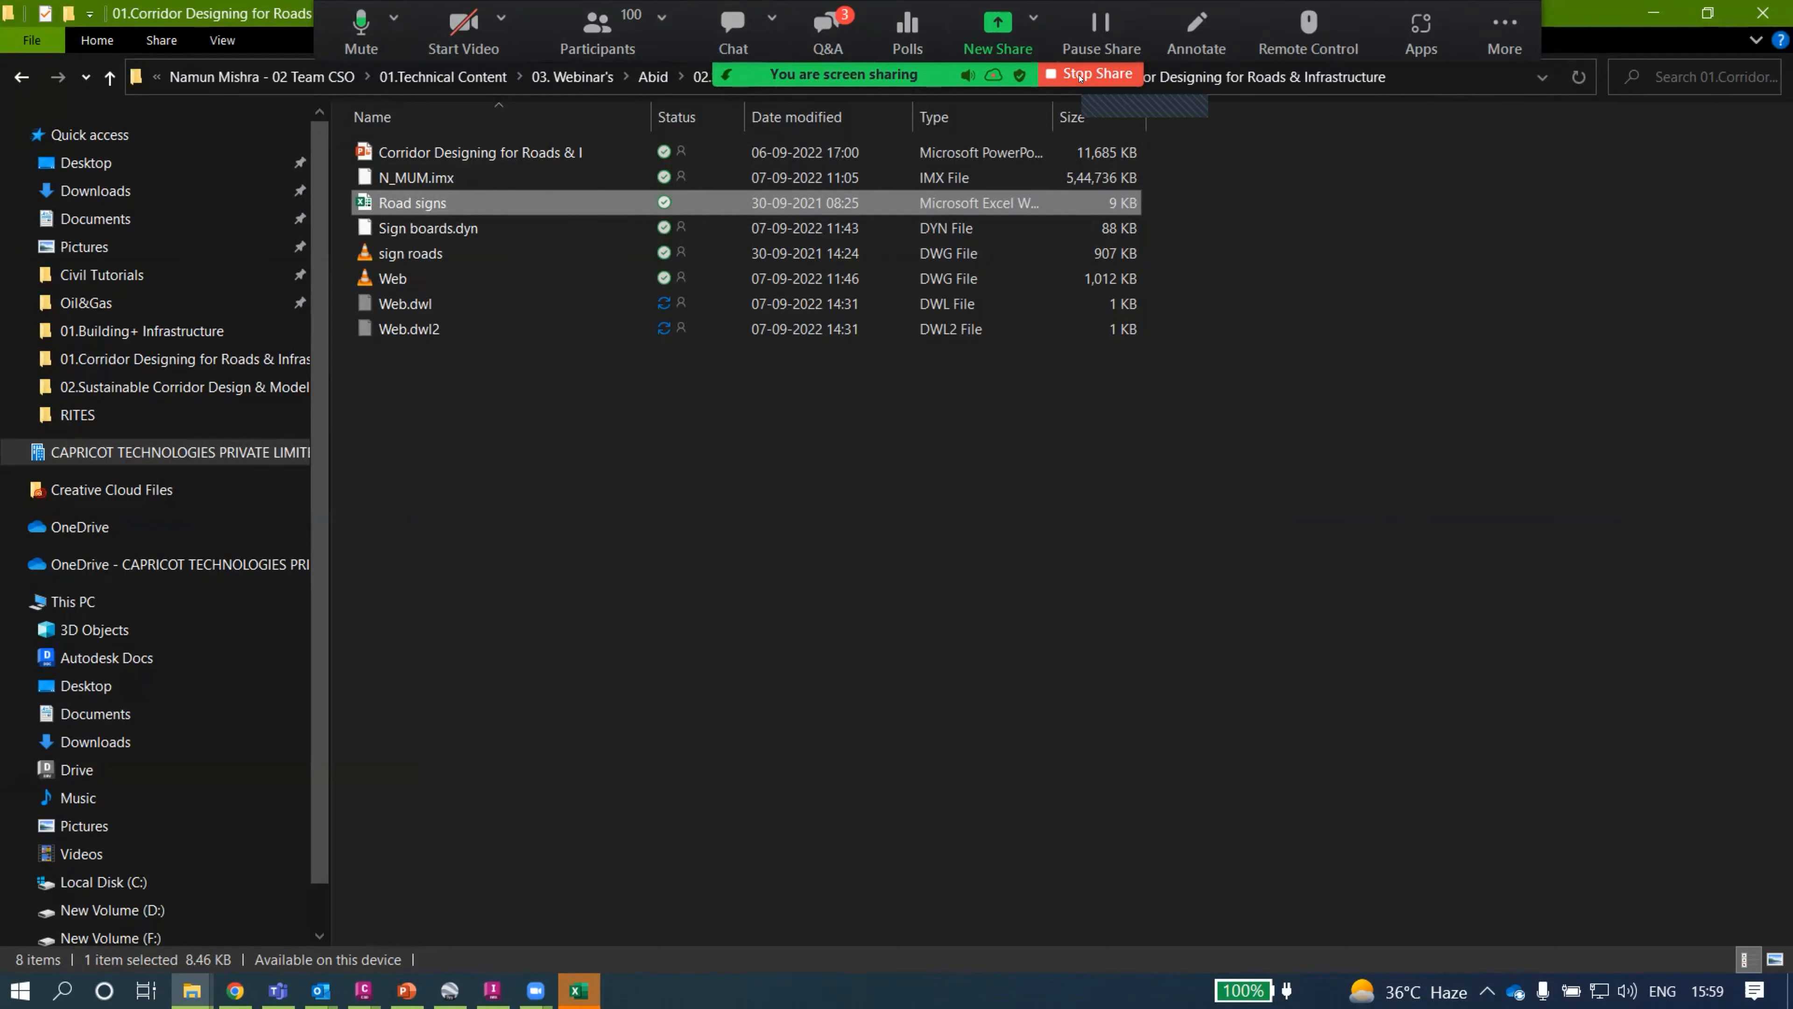
click(1080, 75)
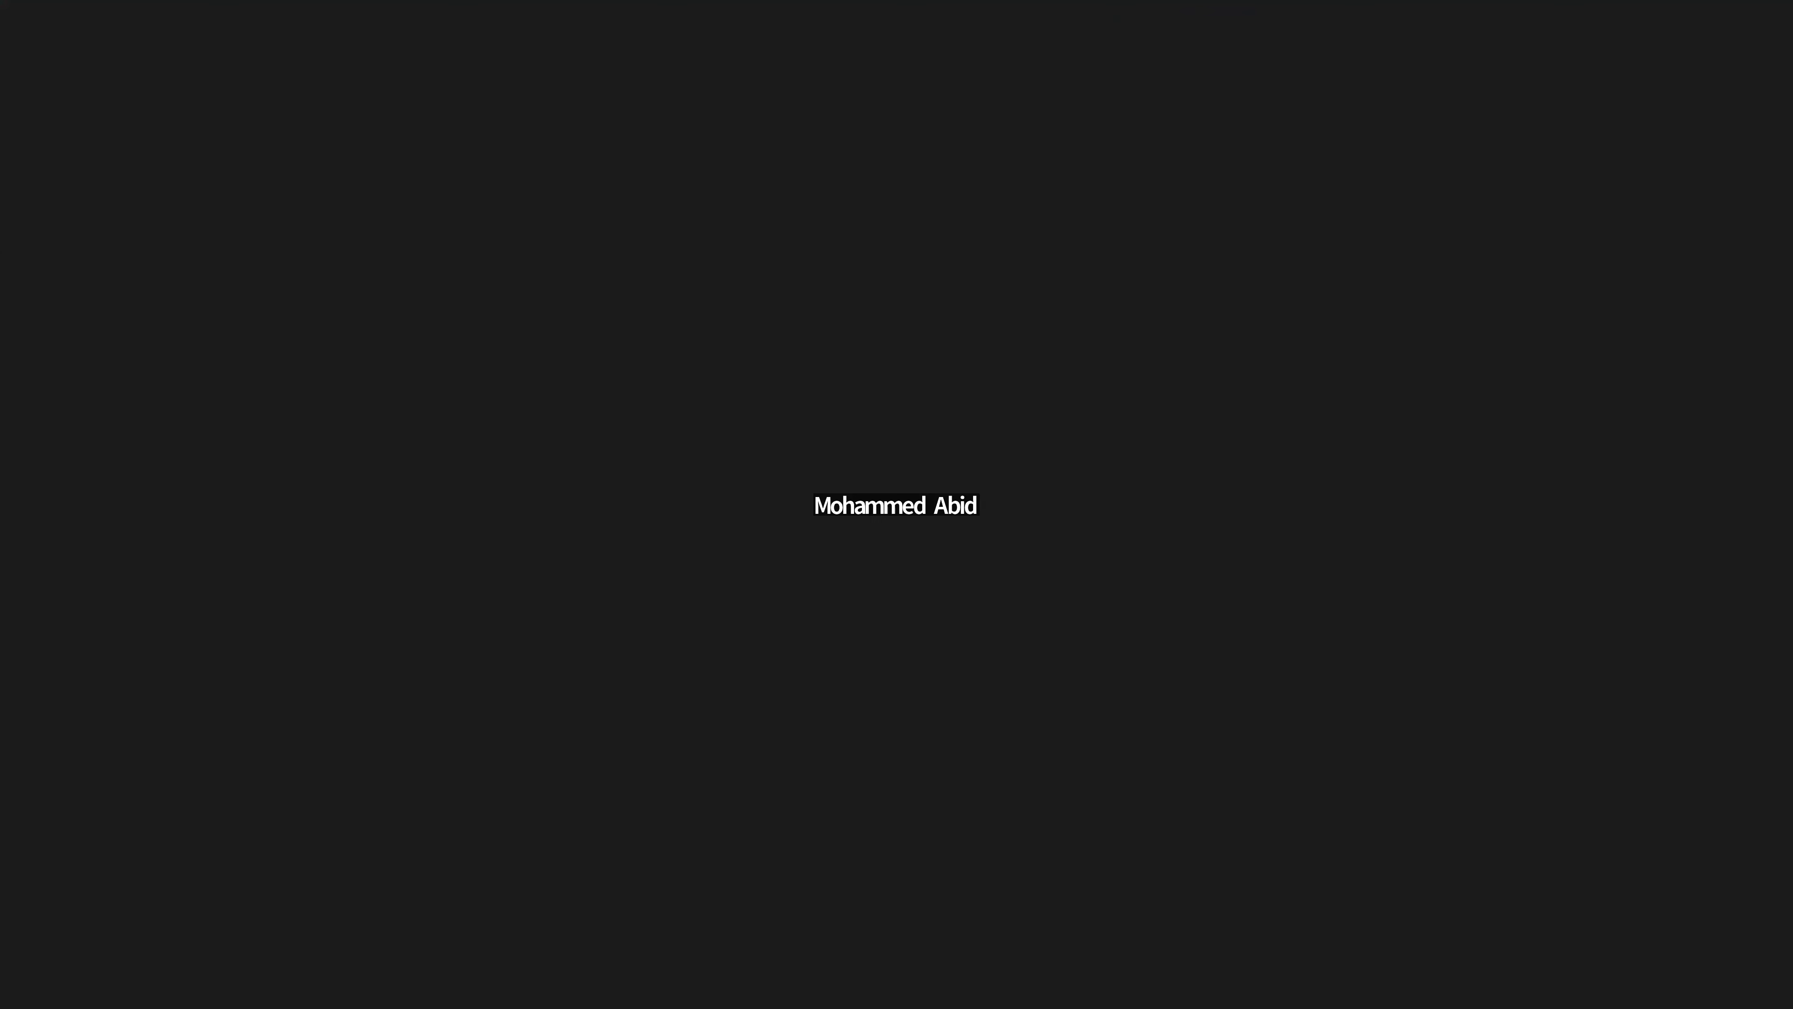
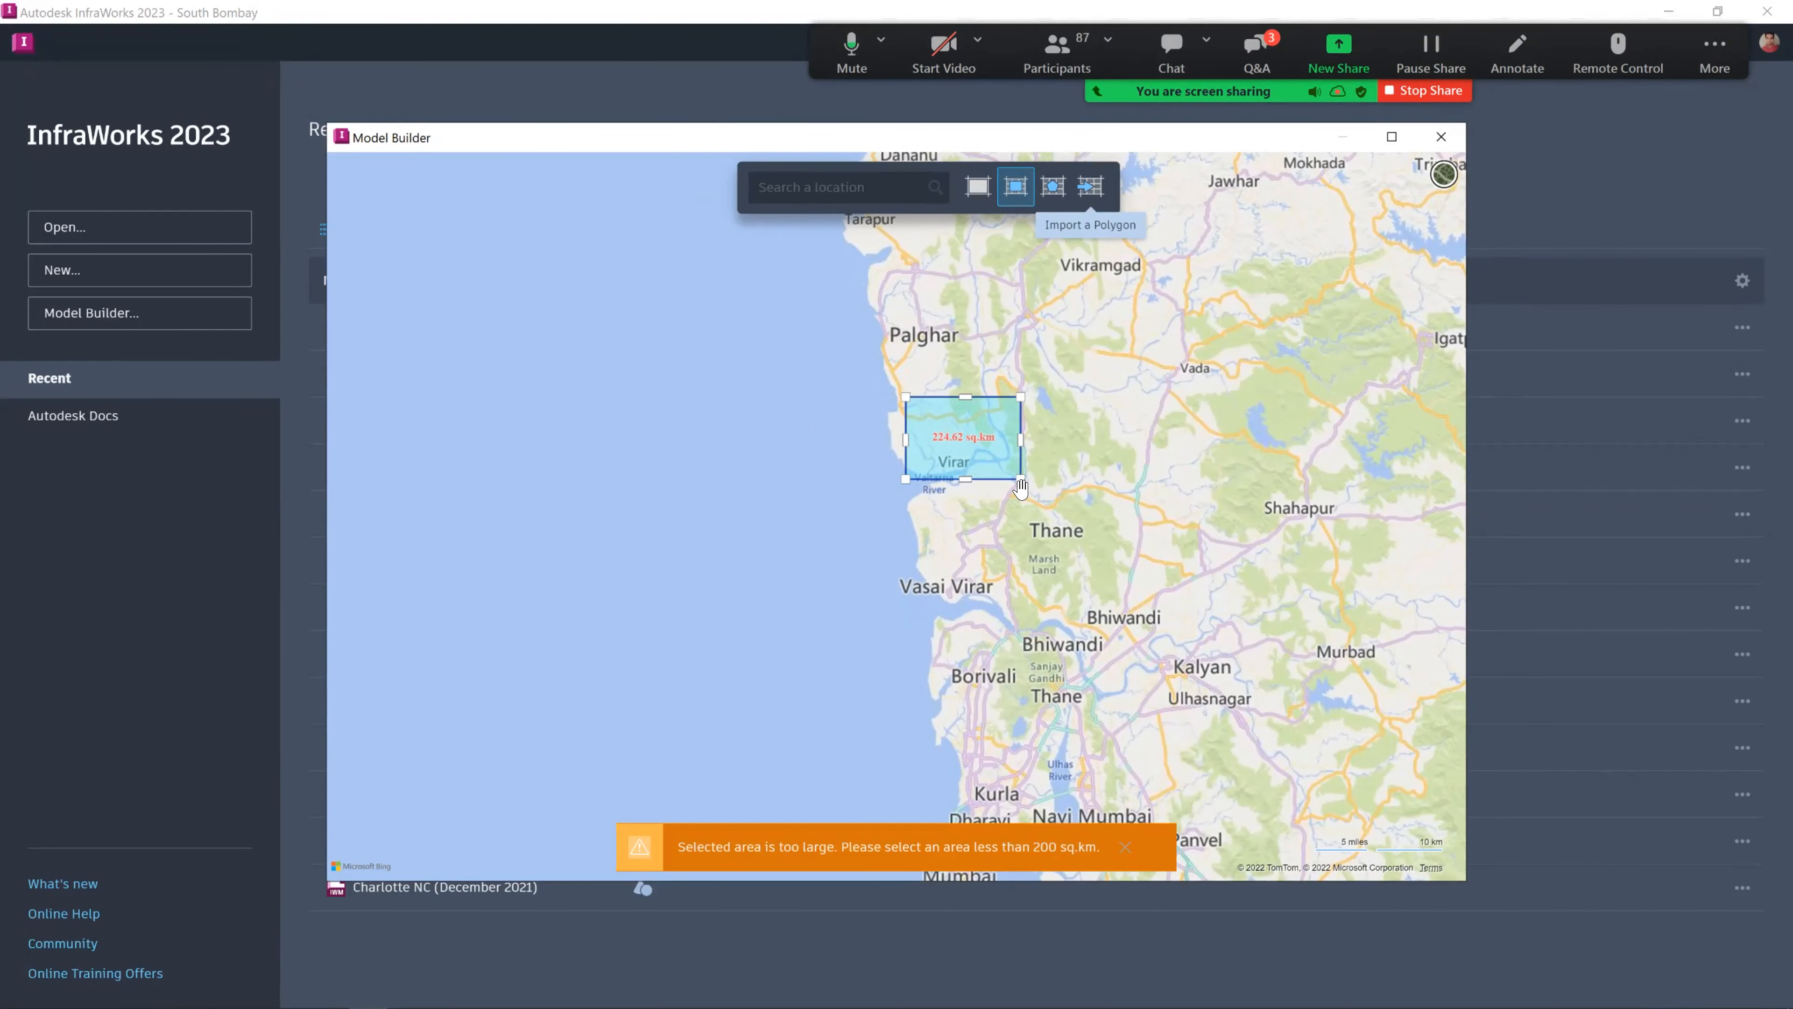
Shrink the area selected around Virar in InfraWorks Model Builder to about 199 sq.km, and close Model Builder without creating a model.
drag(1012, 470, 1006, 465)
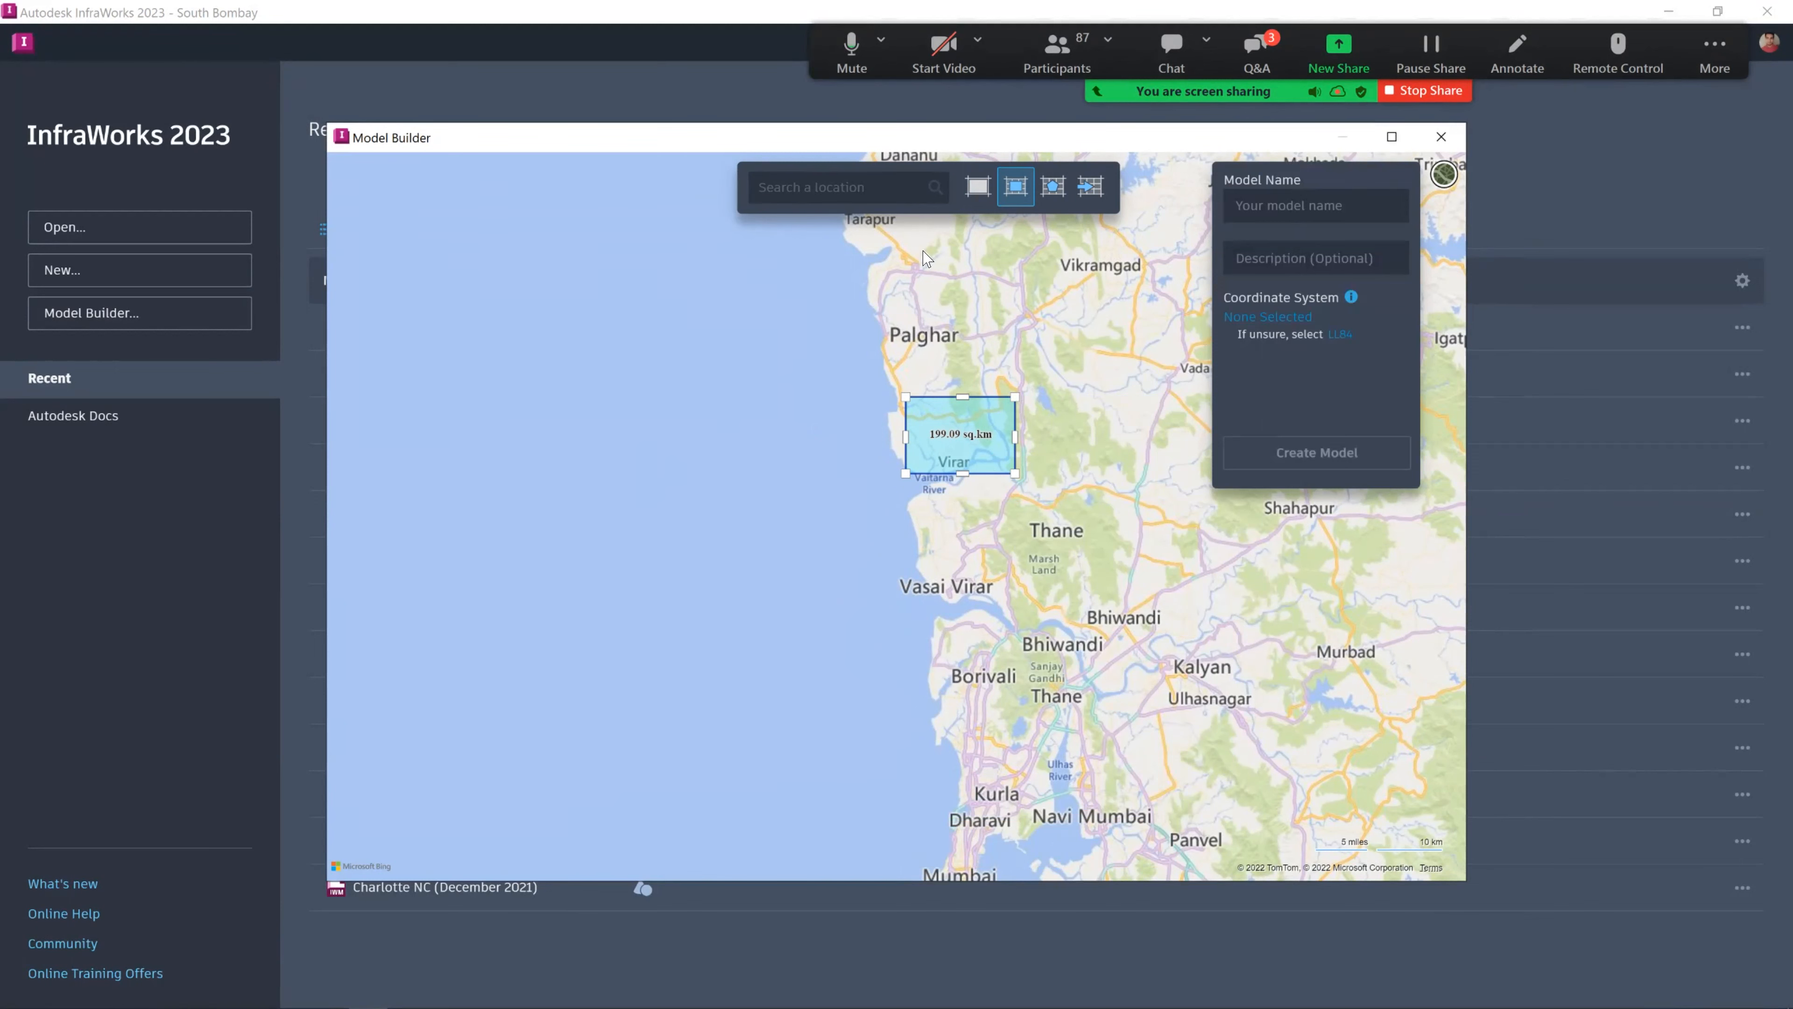
key(alt+F4)
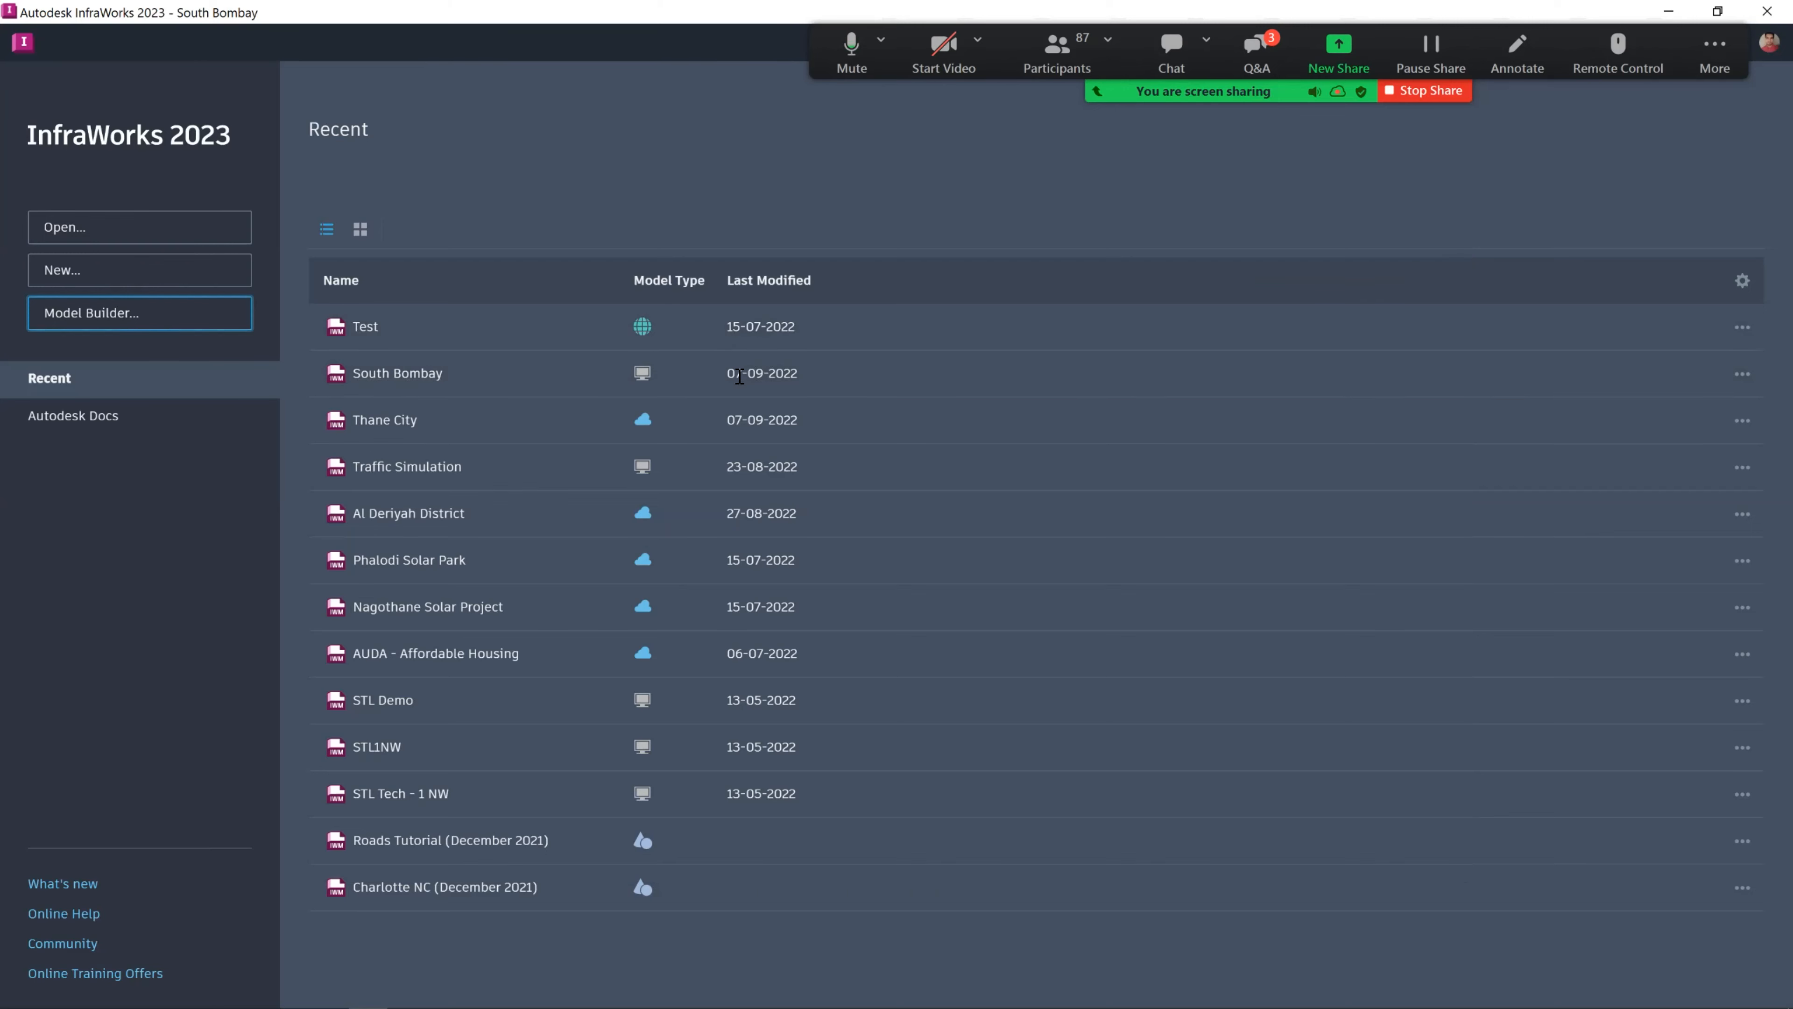
Switch to File Explorer and check the size of the Autodesk 360 folder in Documents > Autodesk InfraWorks Models.
key(super)
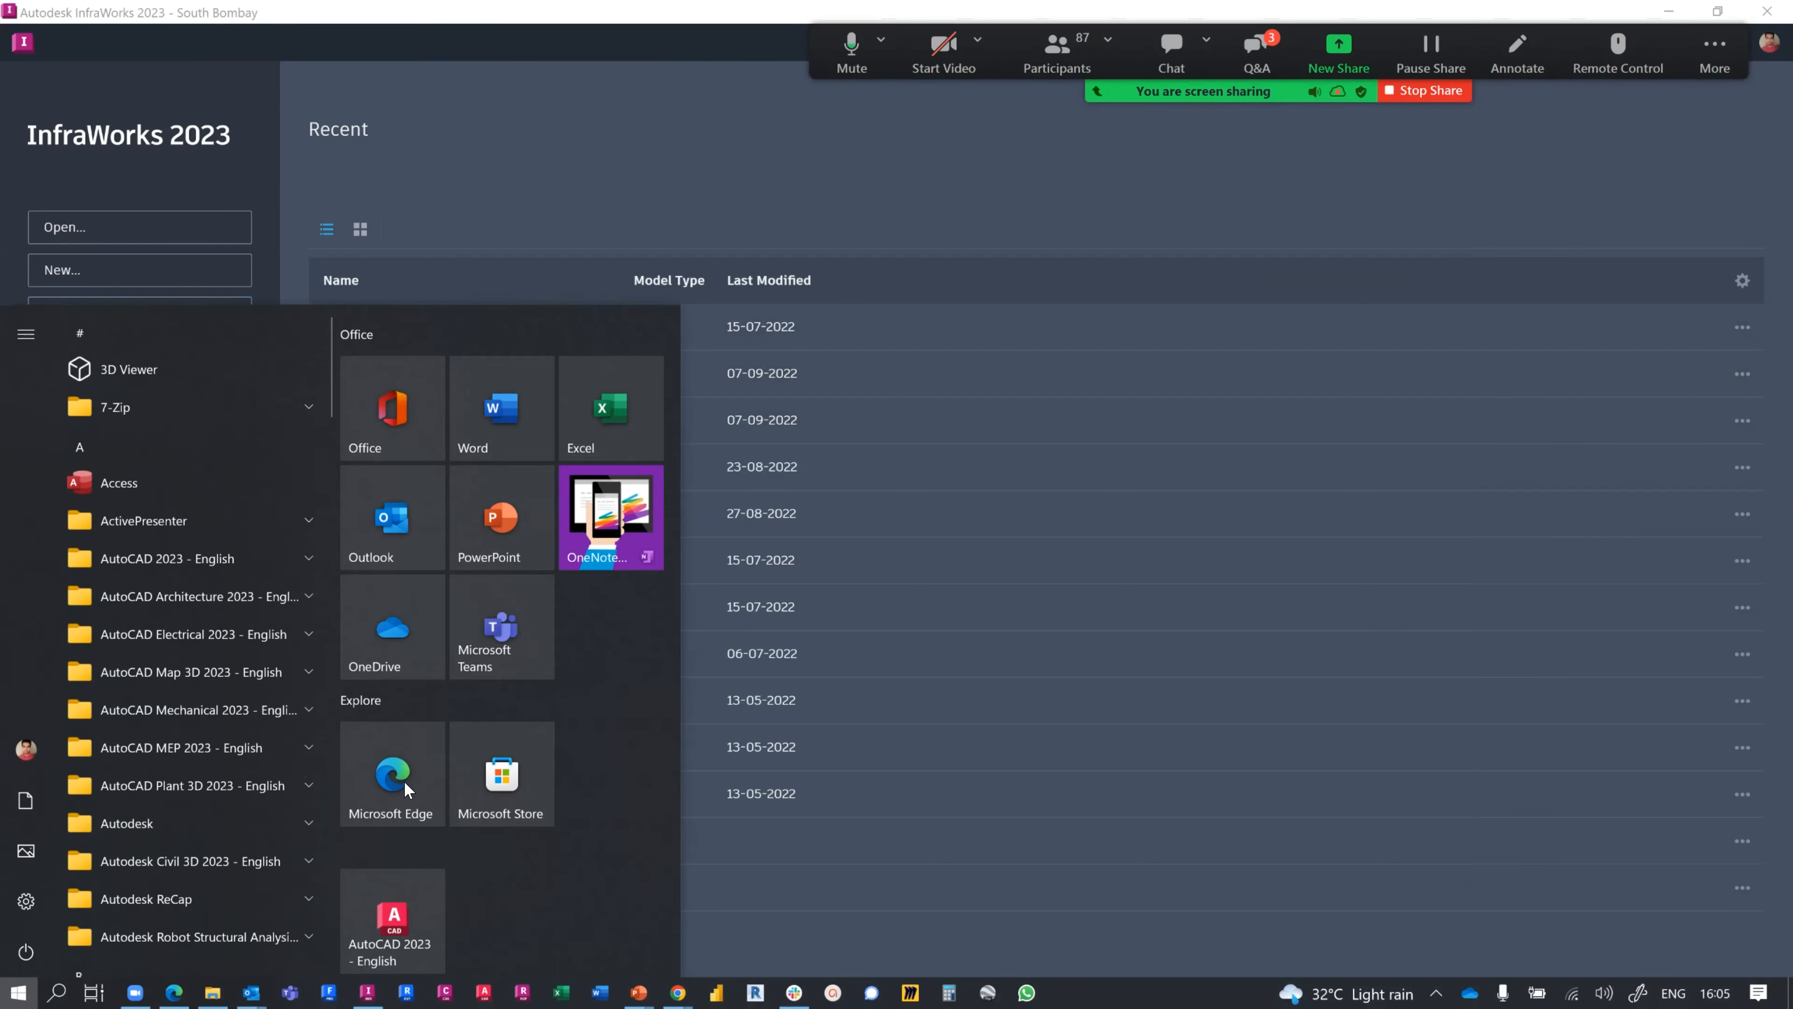
click(212, 992)
click(229, 250)
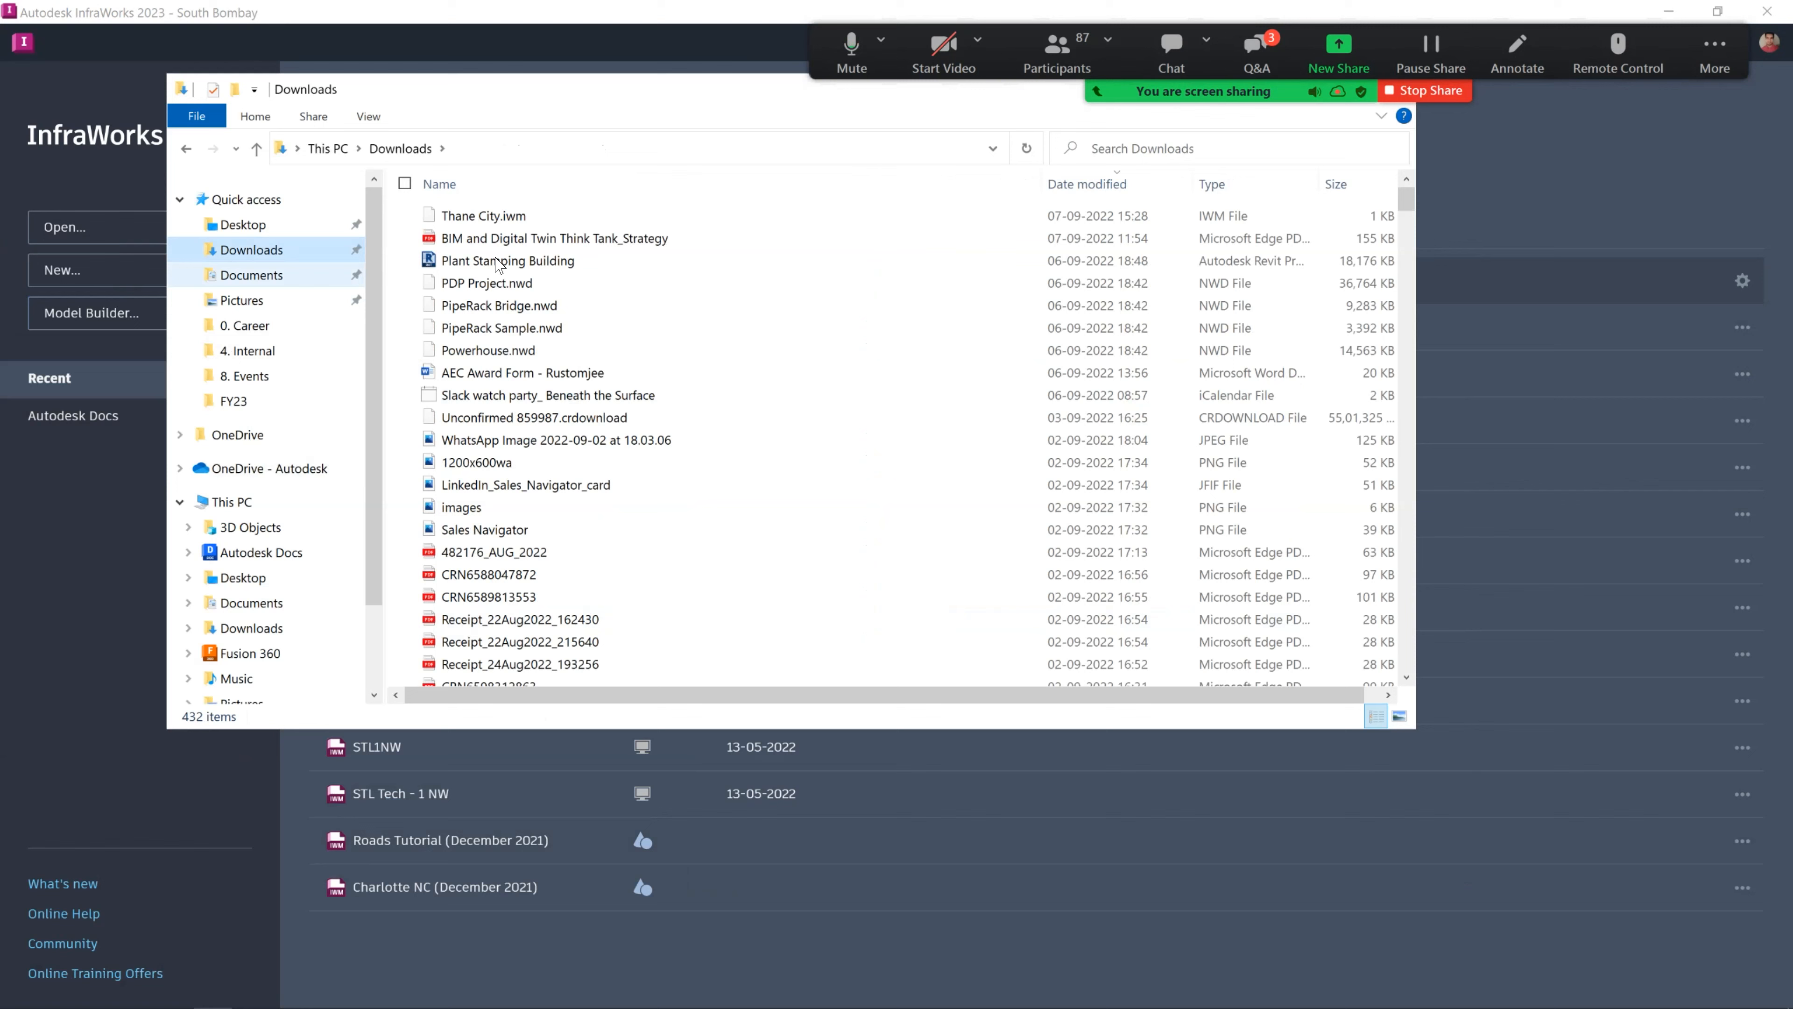
key(Down)
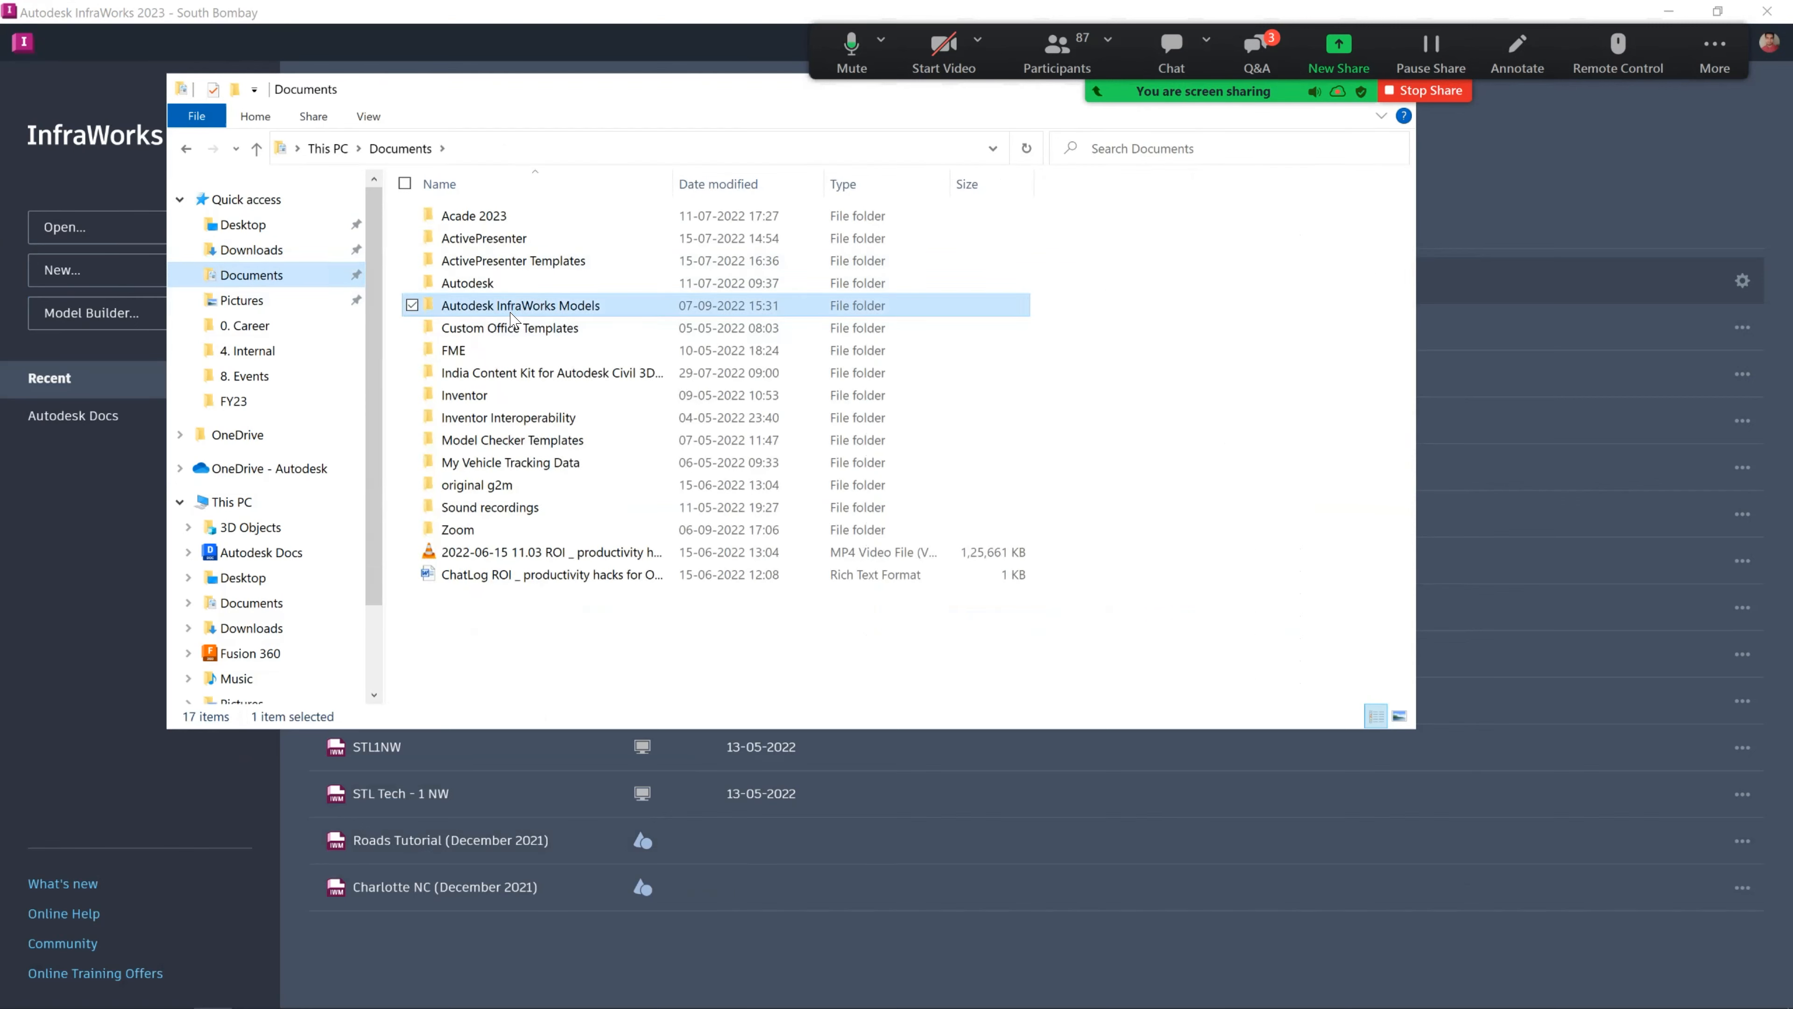
double_click(507, 305)
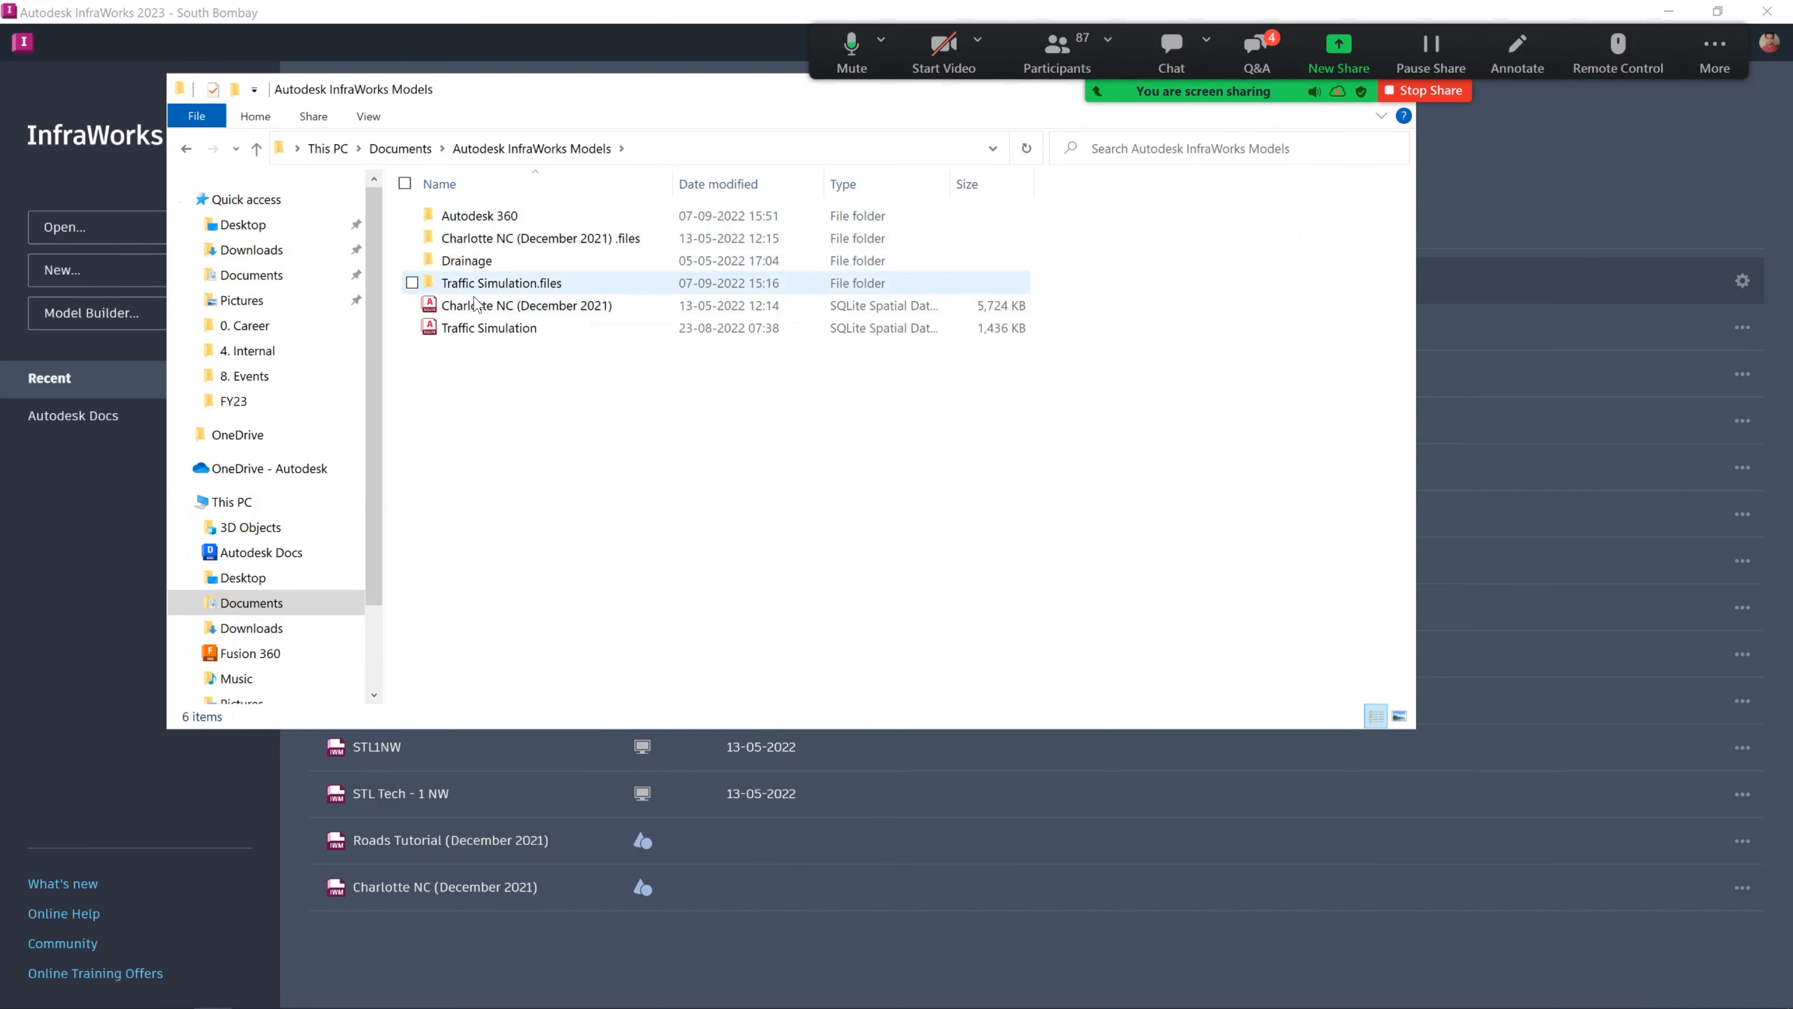
right_click(487, 218)
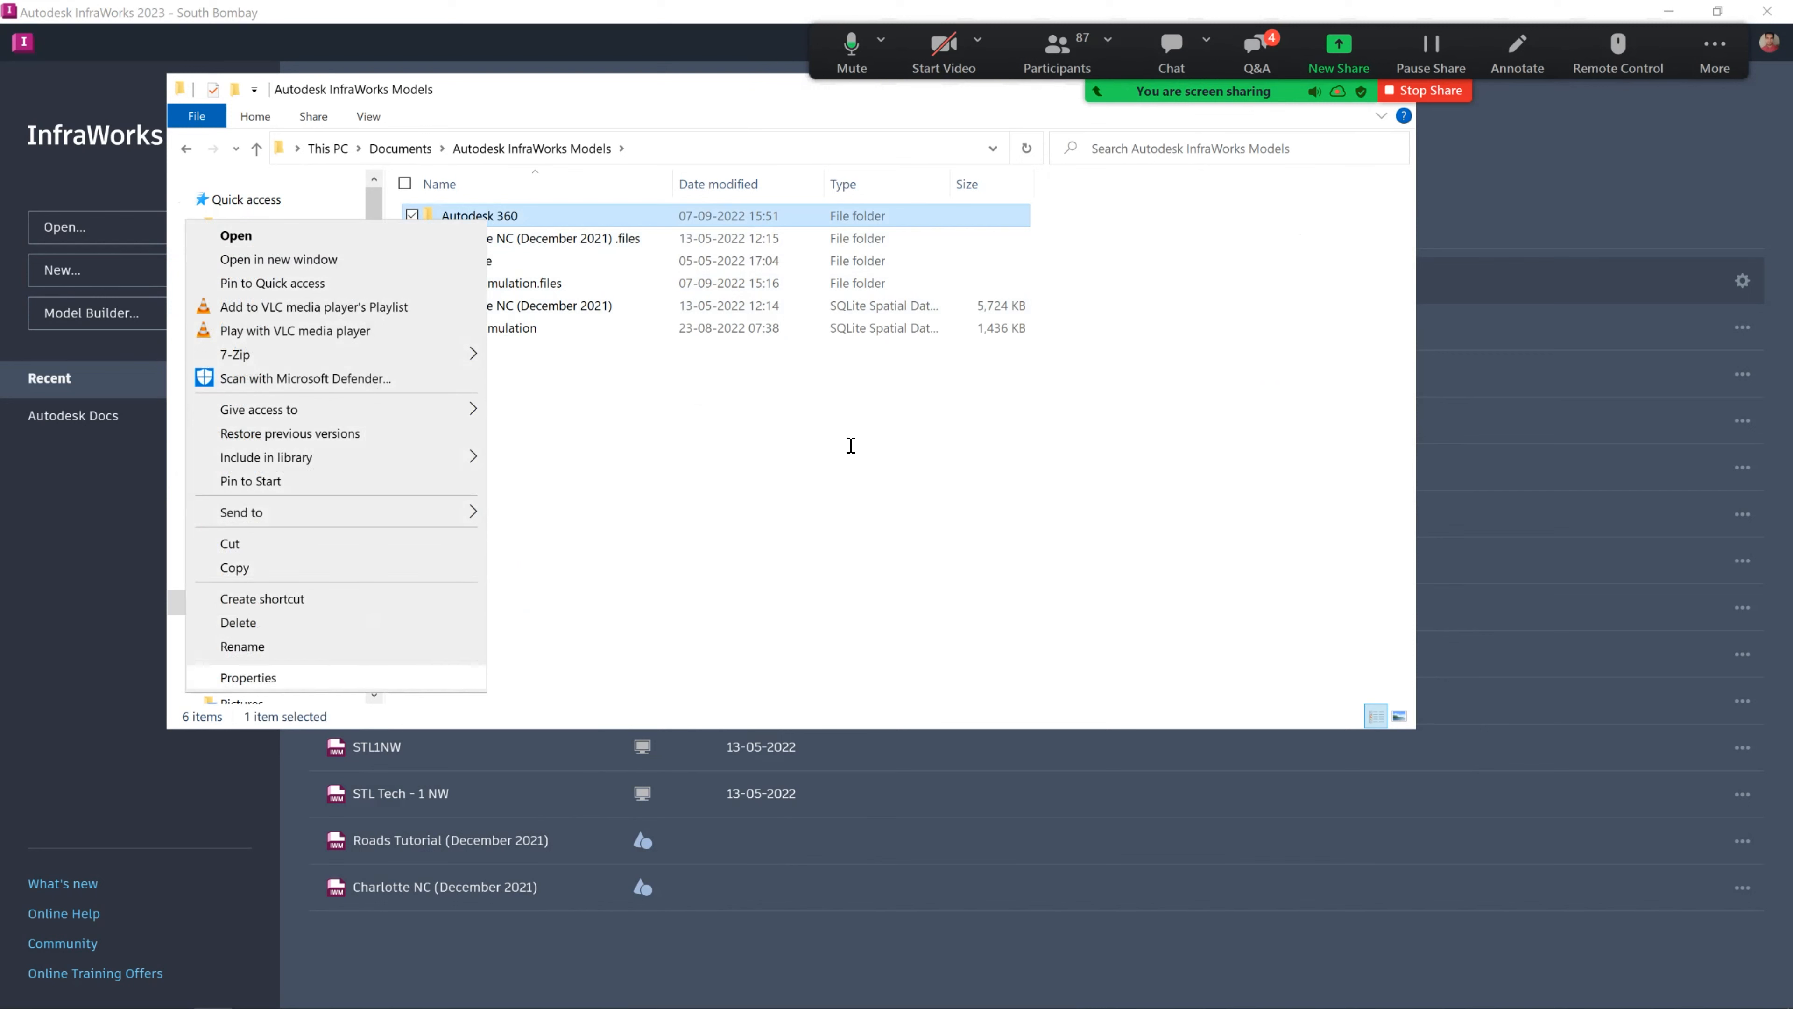
key(Return)
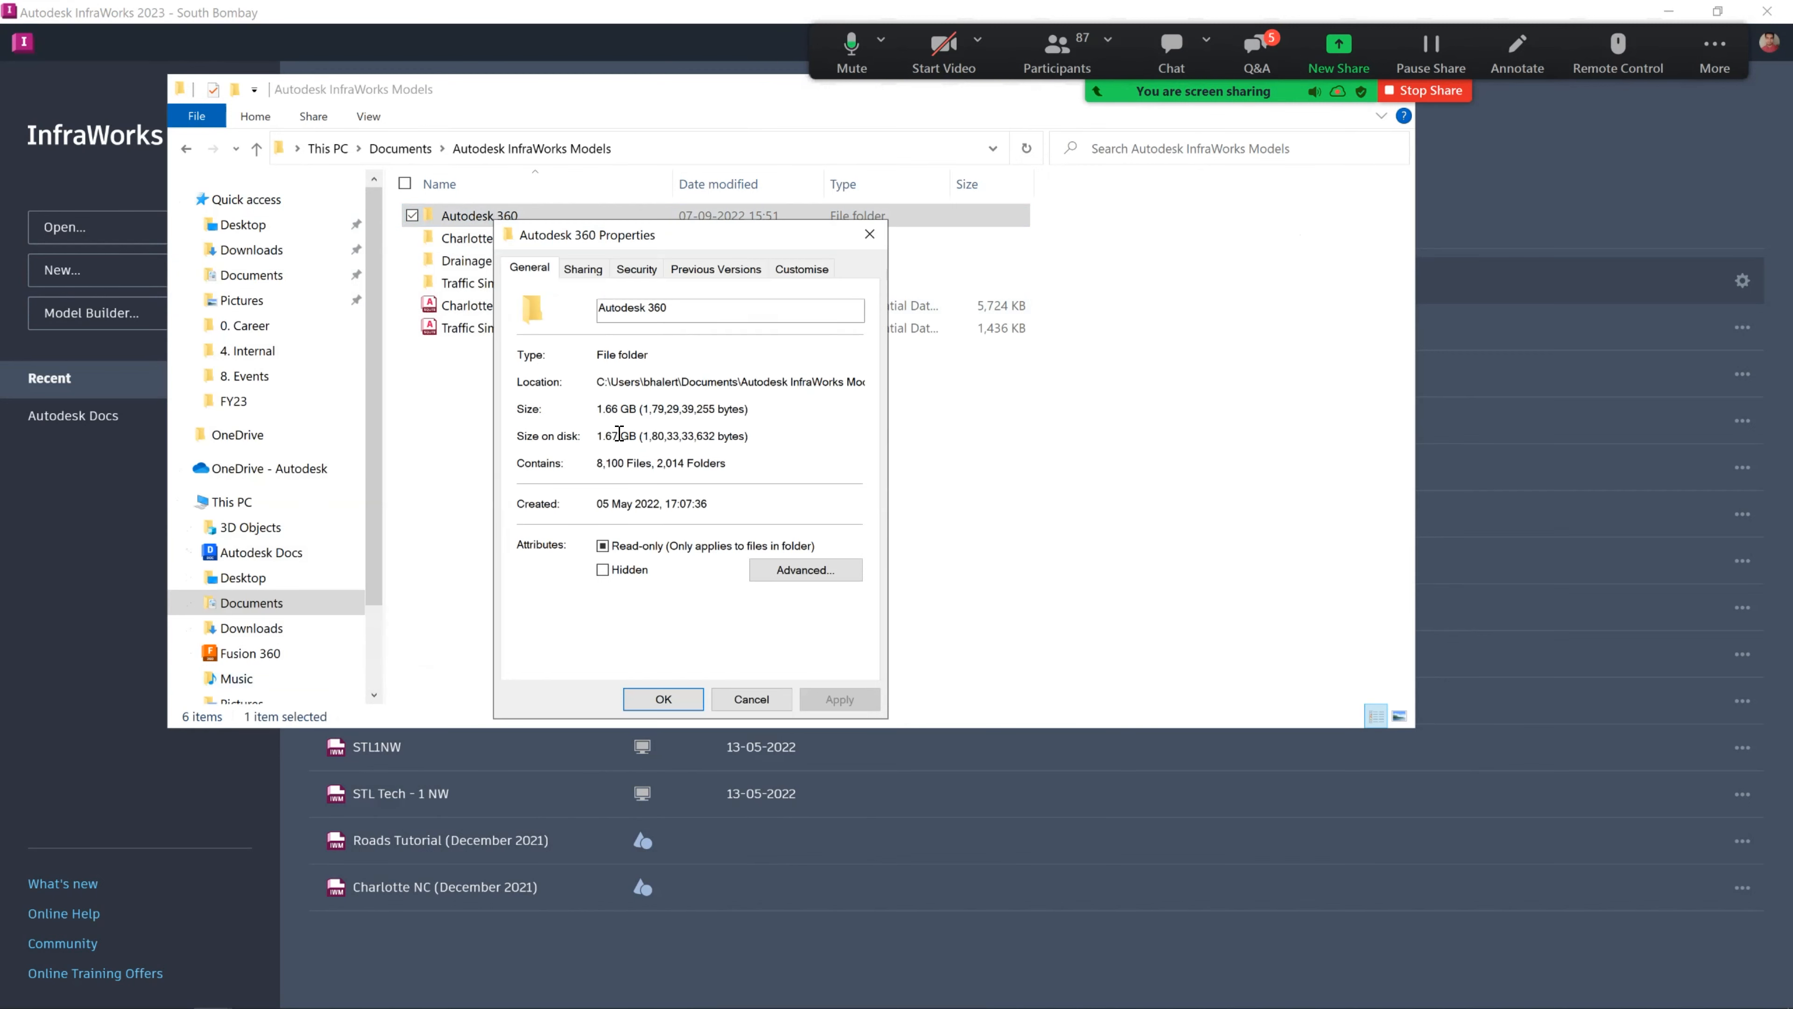
click(868, 234)
Check the size of the 1421774 model folder inside the Autodesk 360 folder and close its properties.
double_click(478, 215)
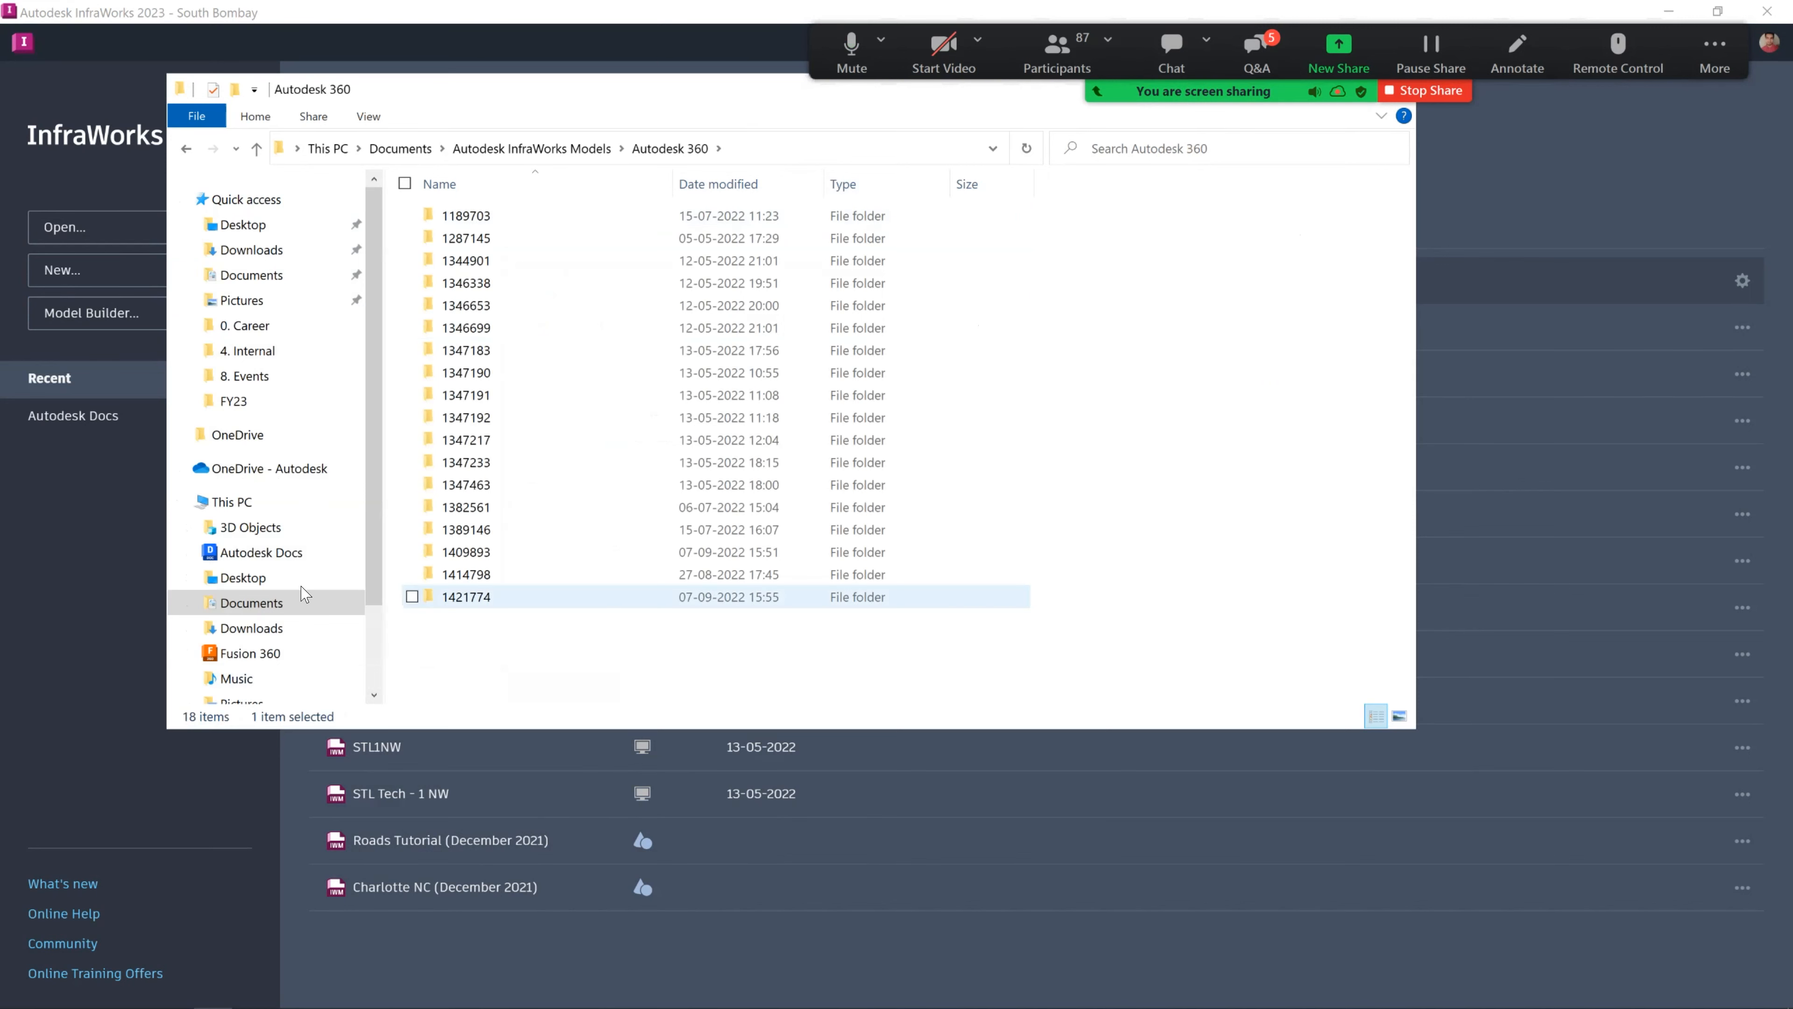
right_click(481, 601)
click(302, 587)
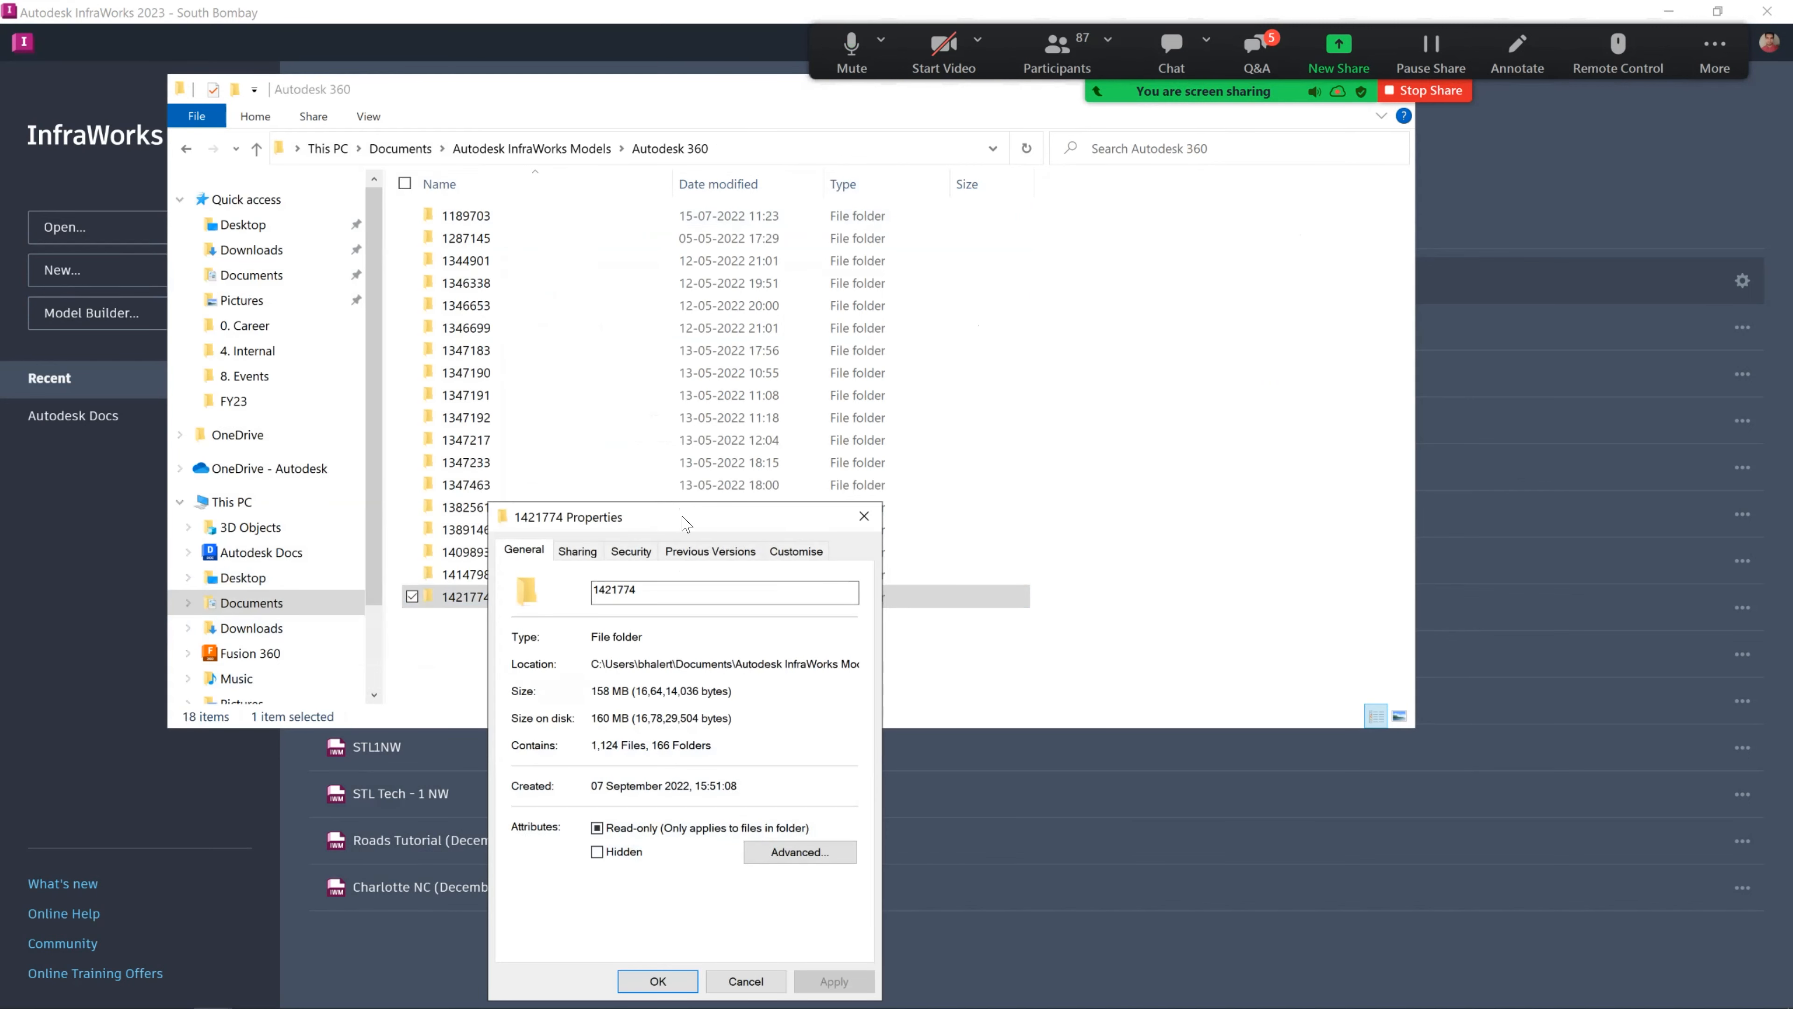
drag(696, 523, 802, 362)
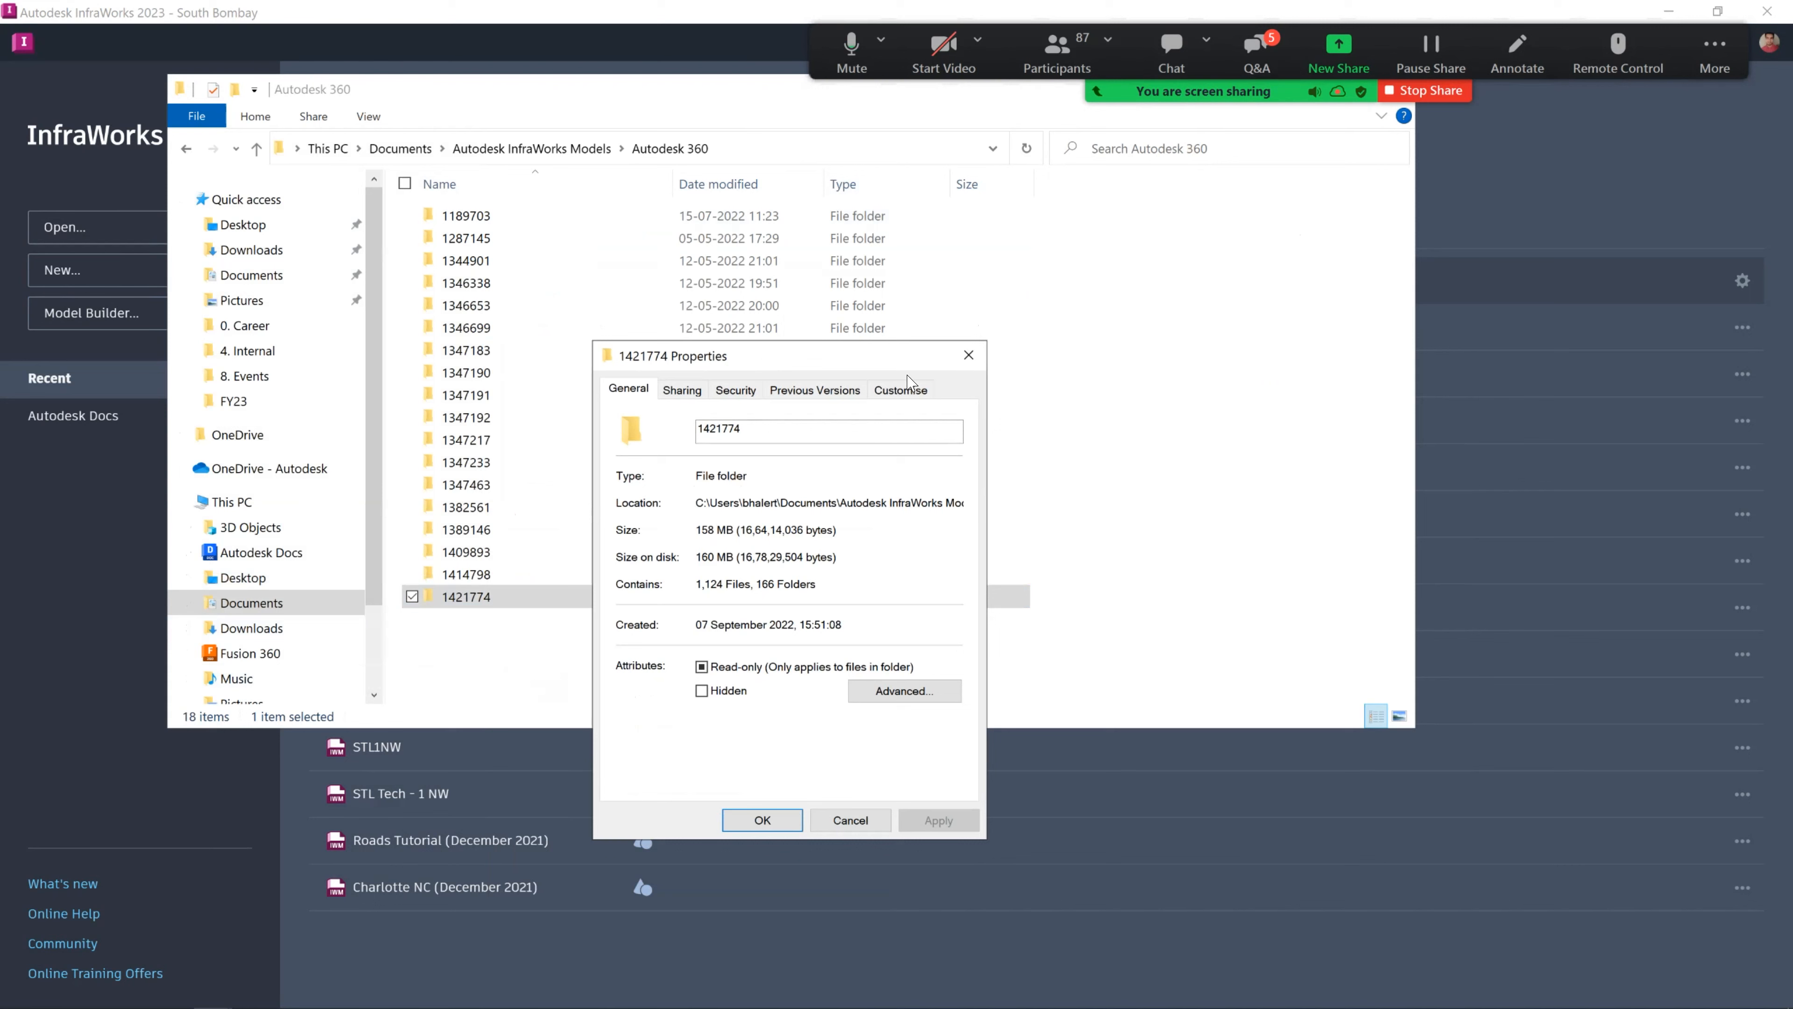
click(968, 356)
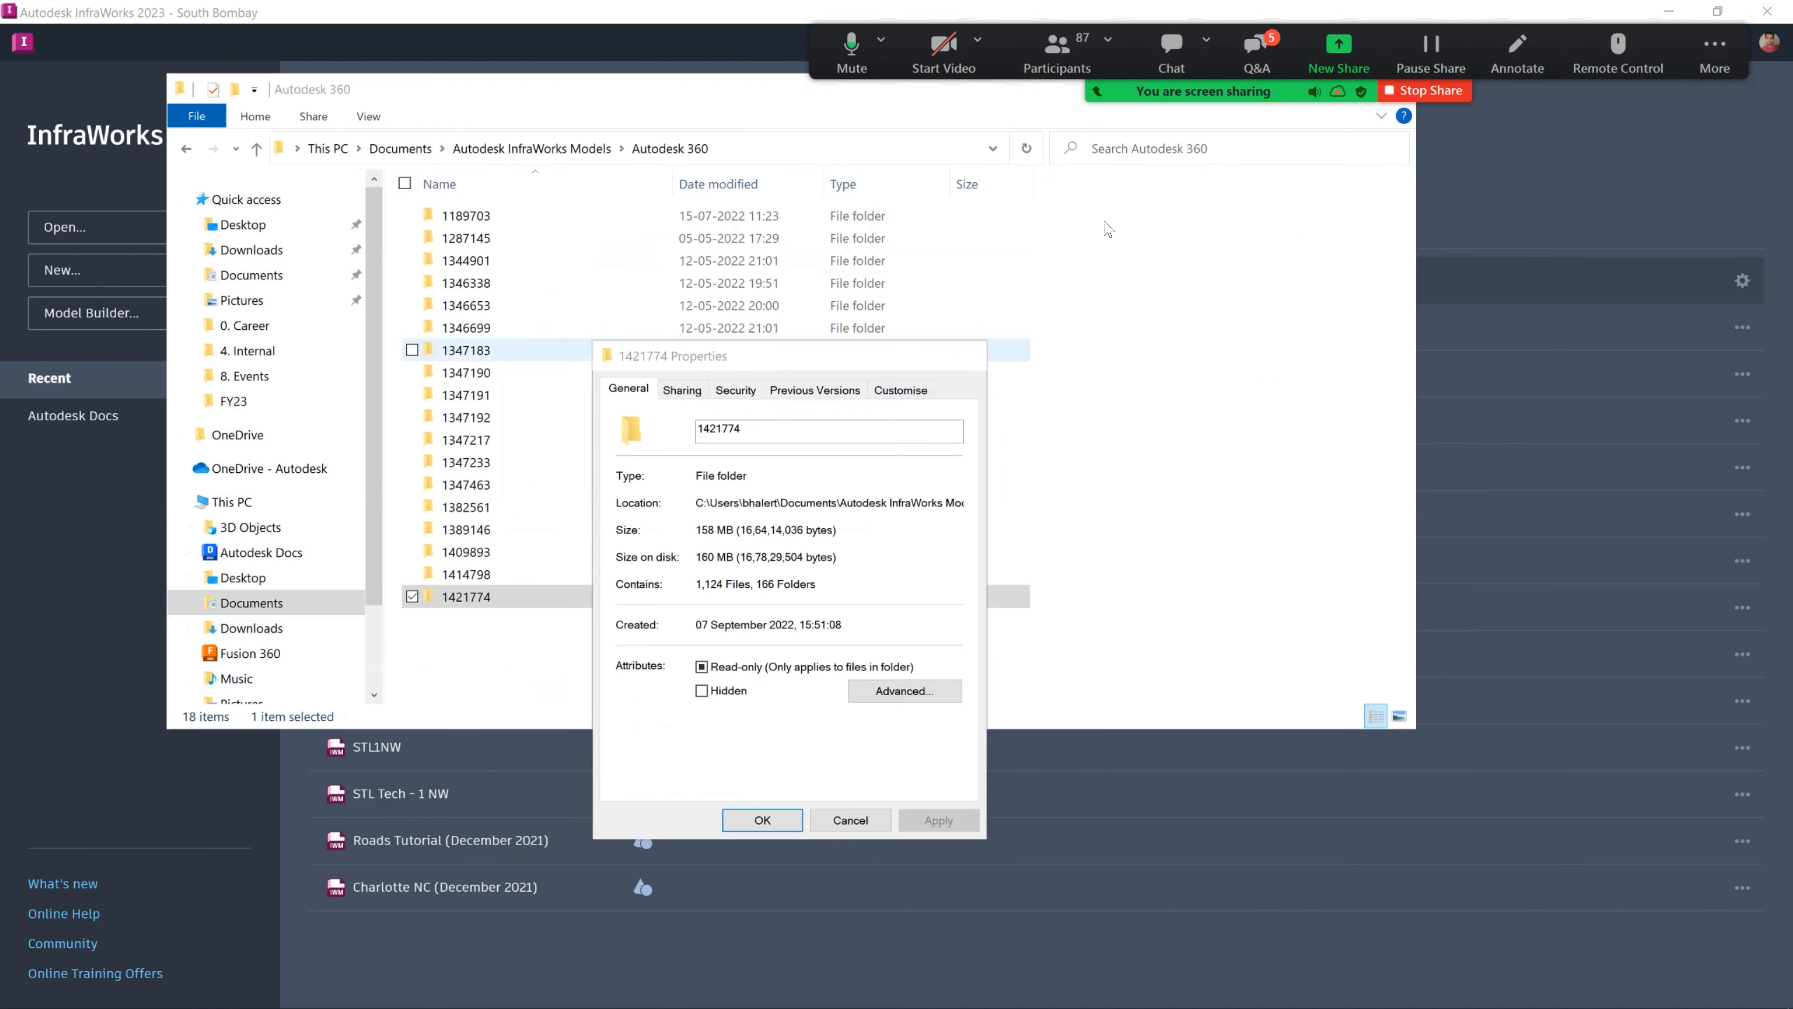
drag(724, 85, 660, 183)
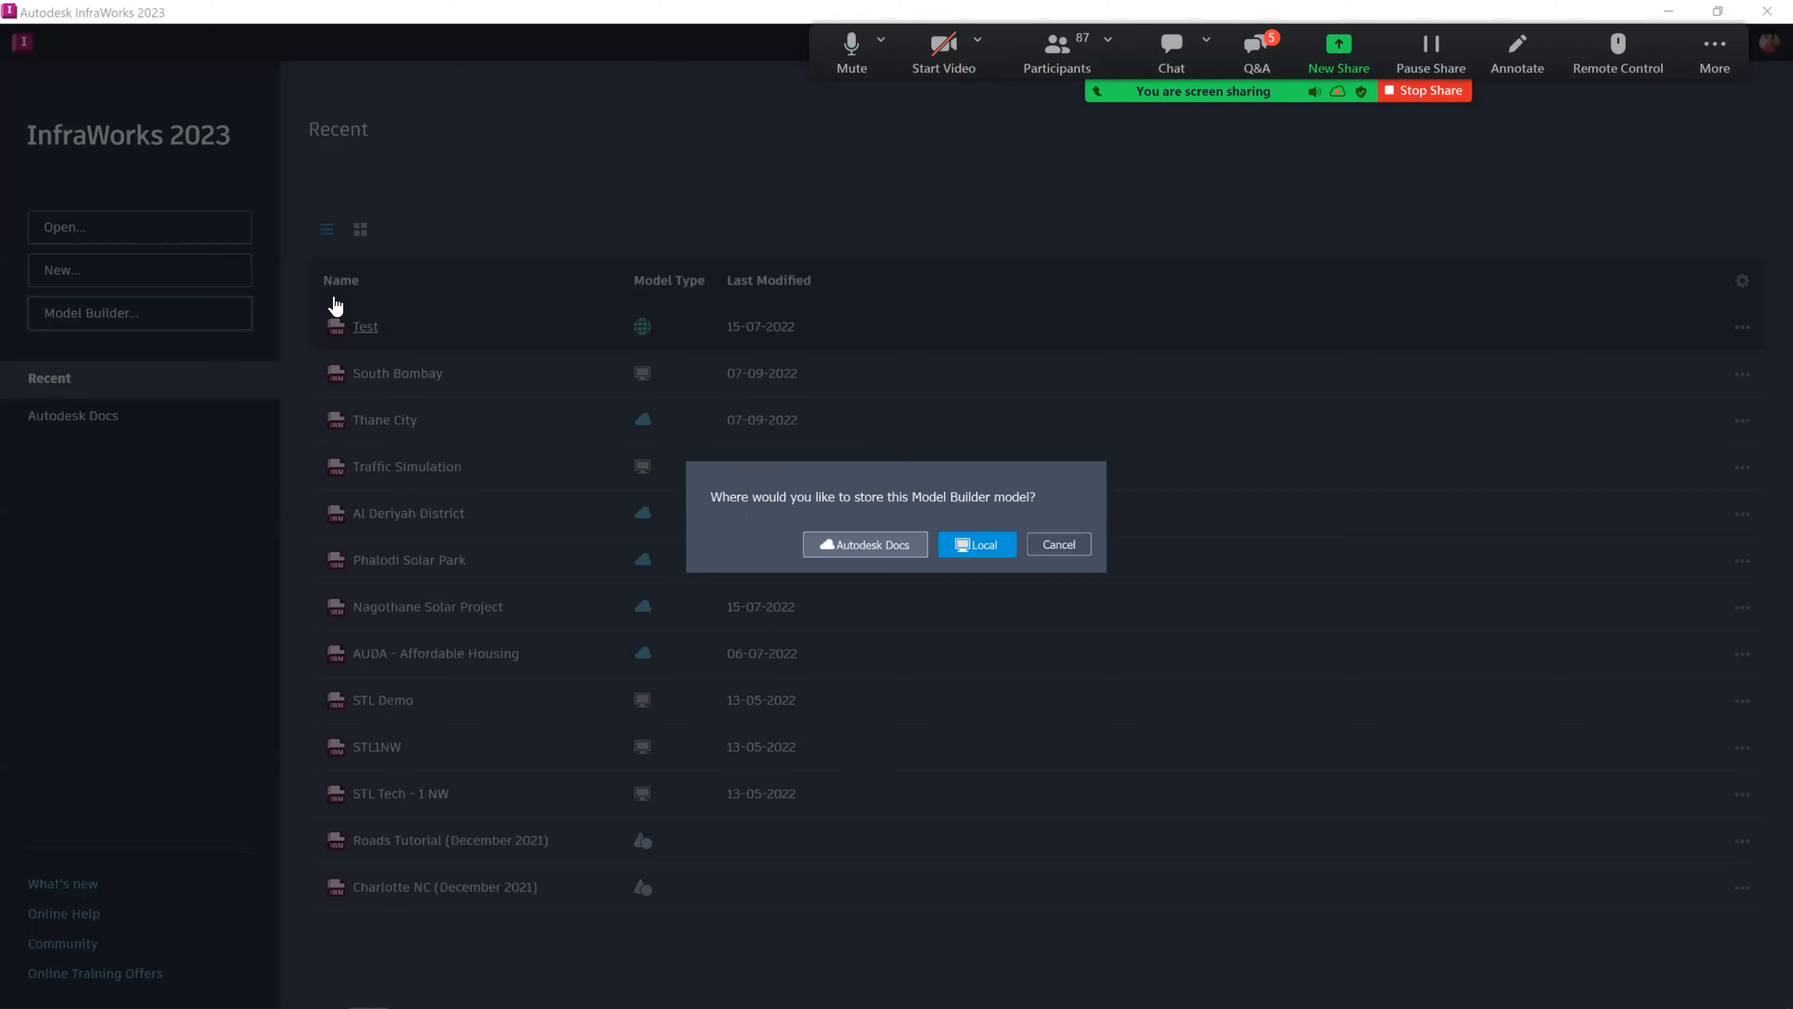
Cancel the Model Builder storage choice, open the Thane City model and show the city centre from above.
key(Escape)
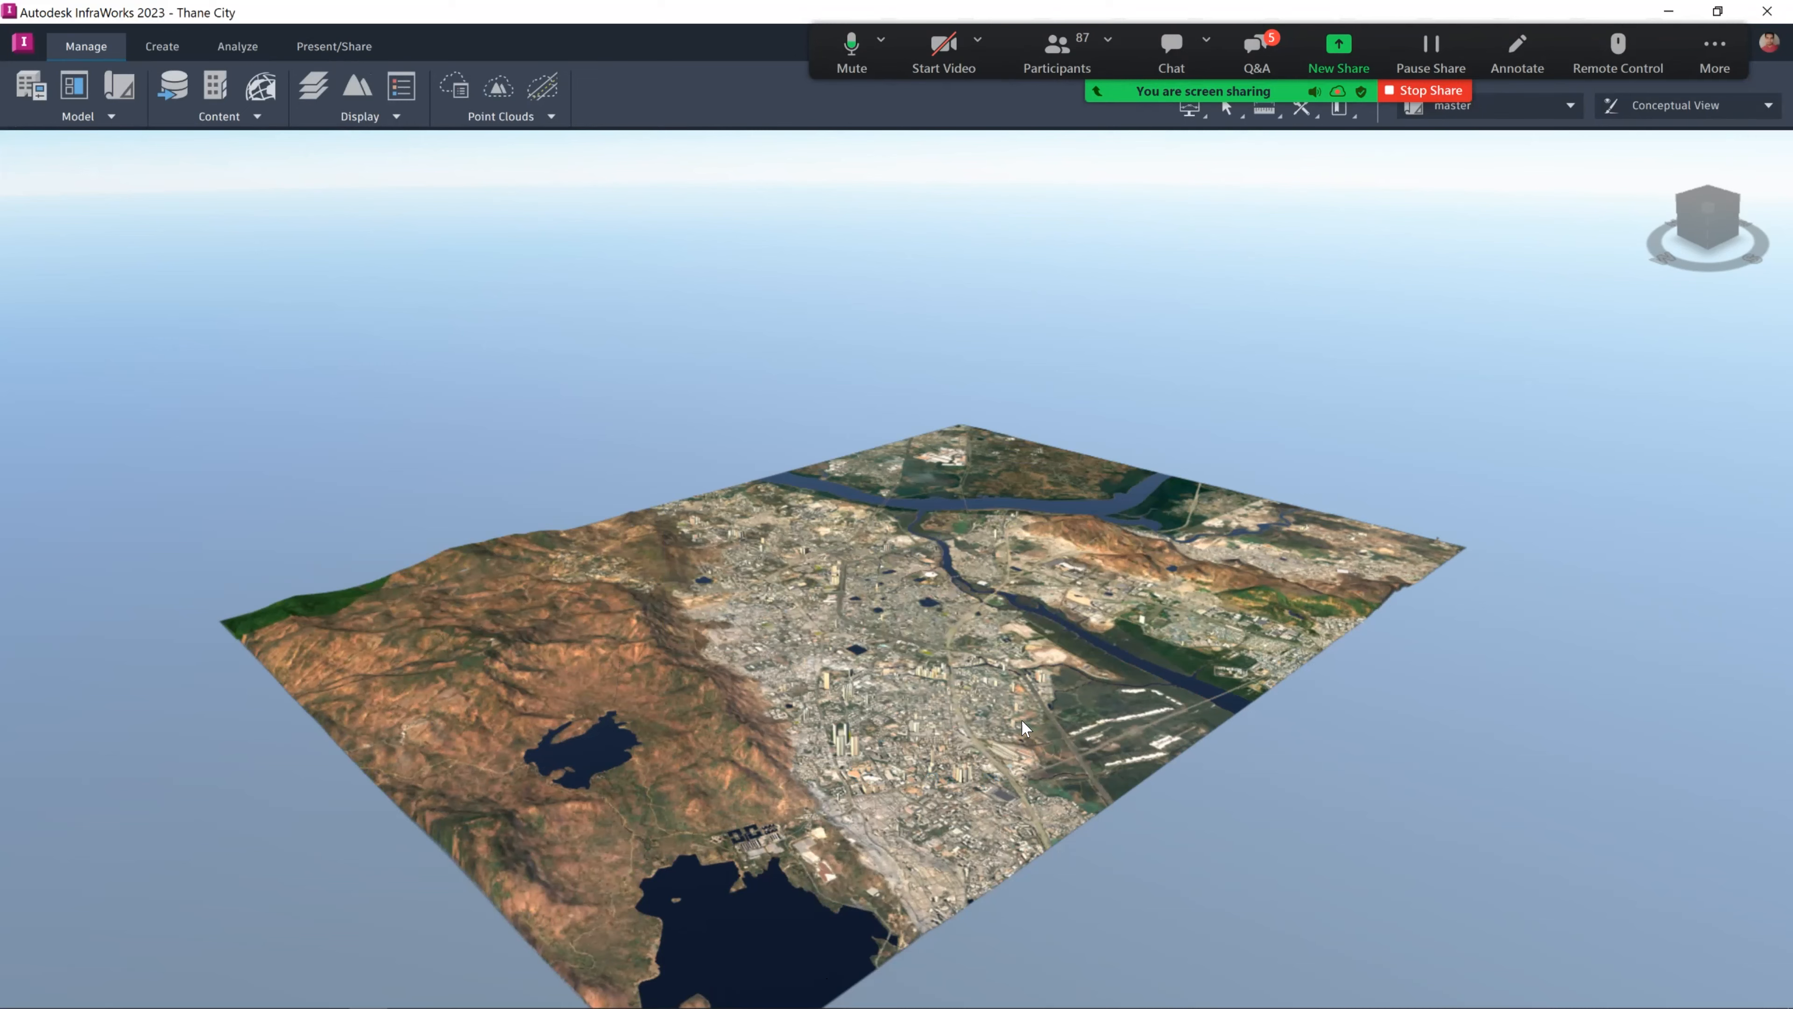
drag(726, 625, 734, 989)
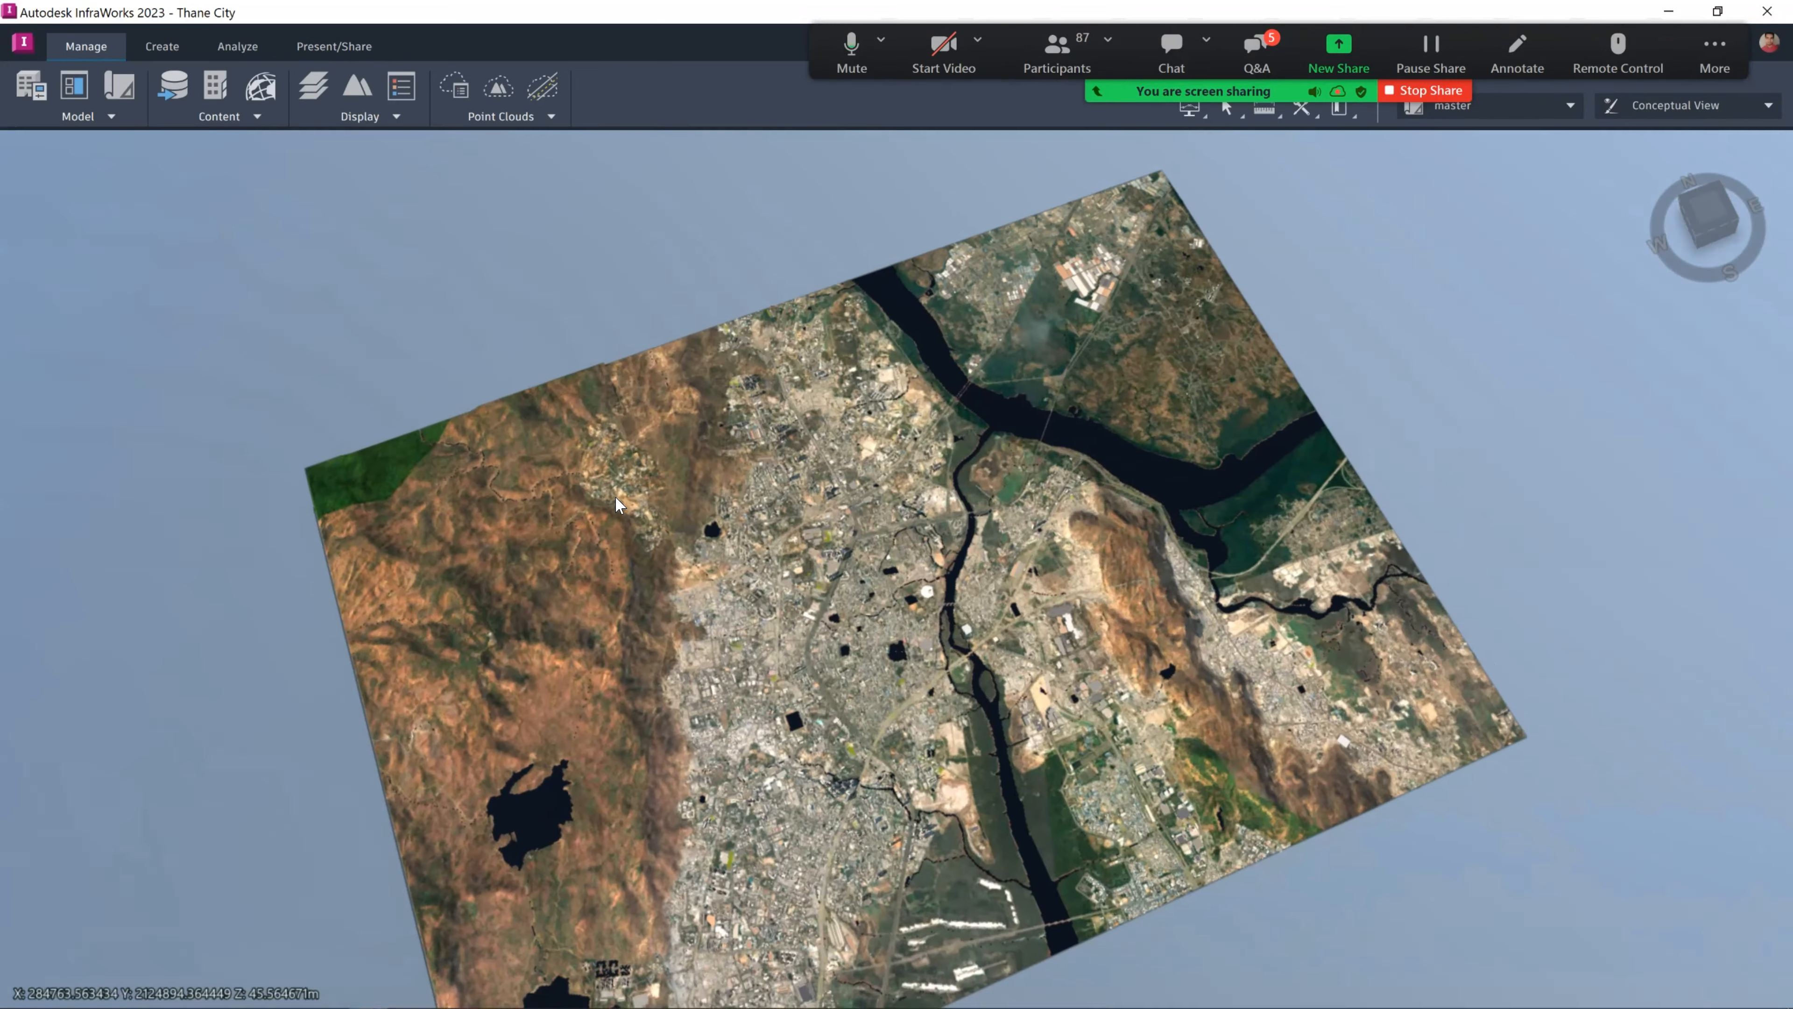
scroll(726, 625, up, 3)
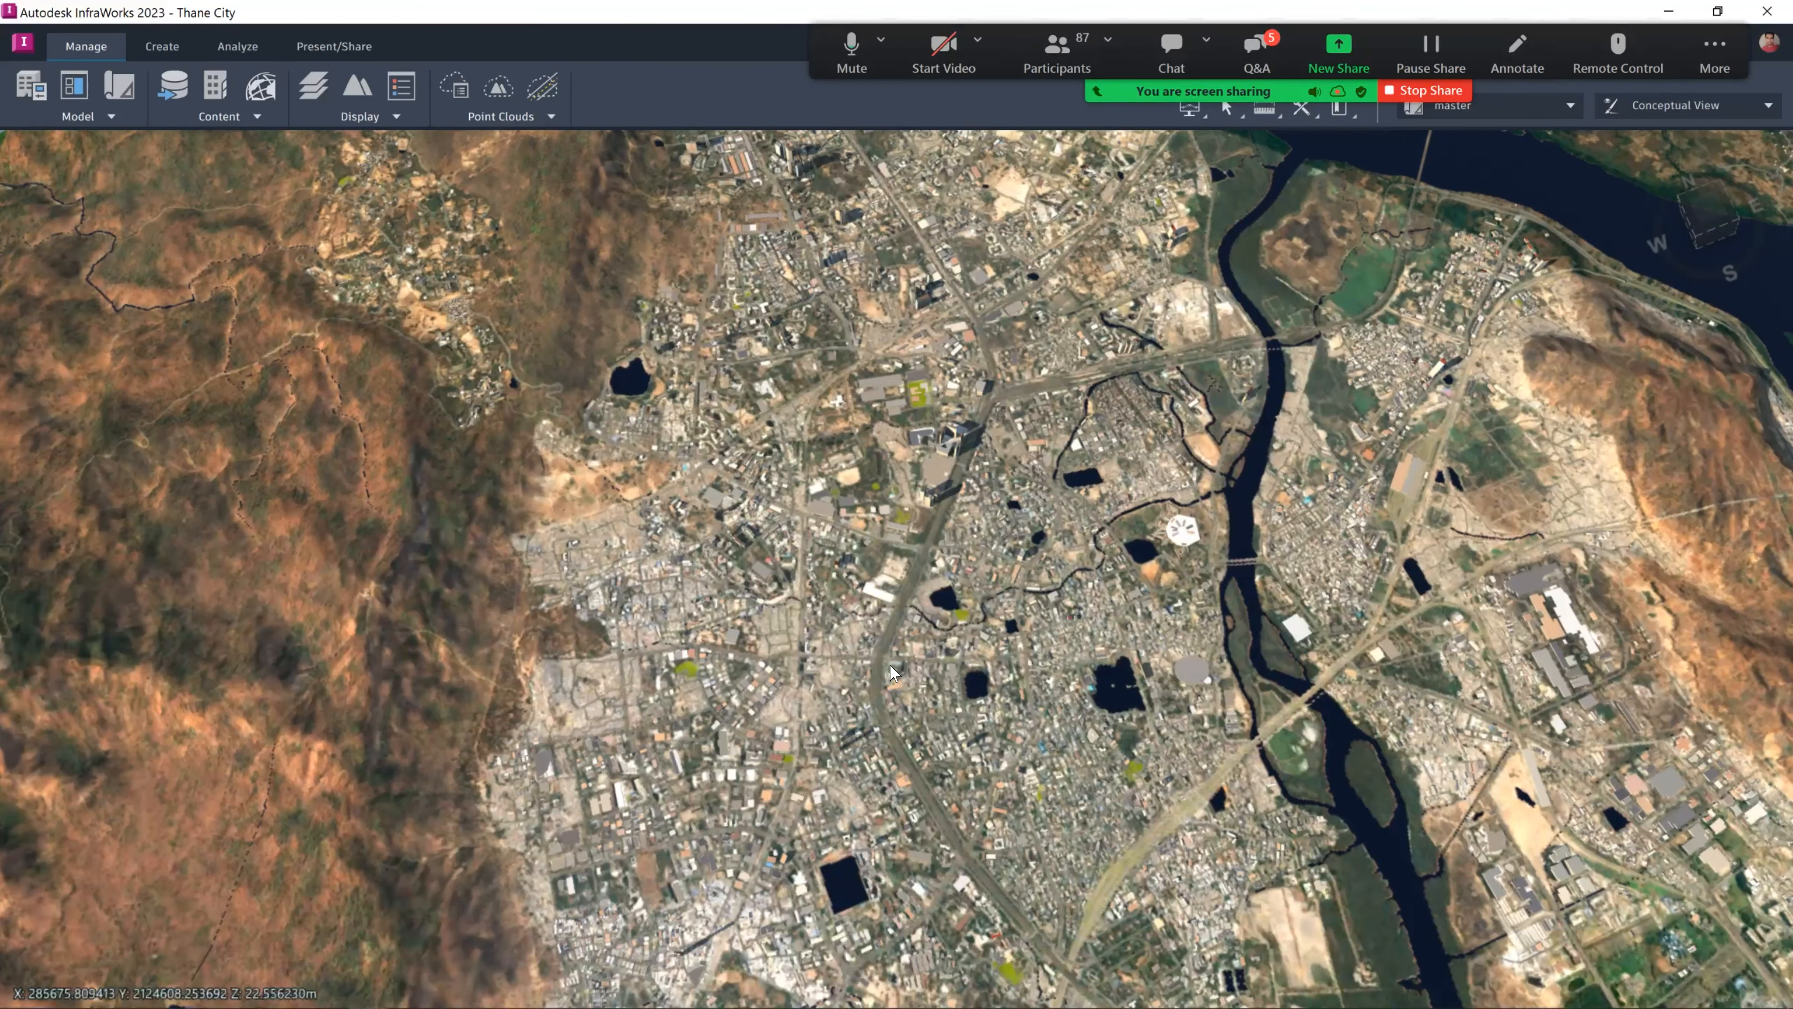
drag(821, 627, 713, 557)
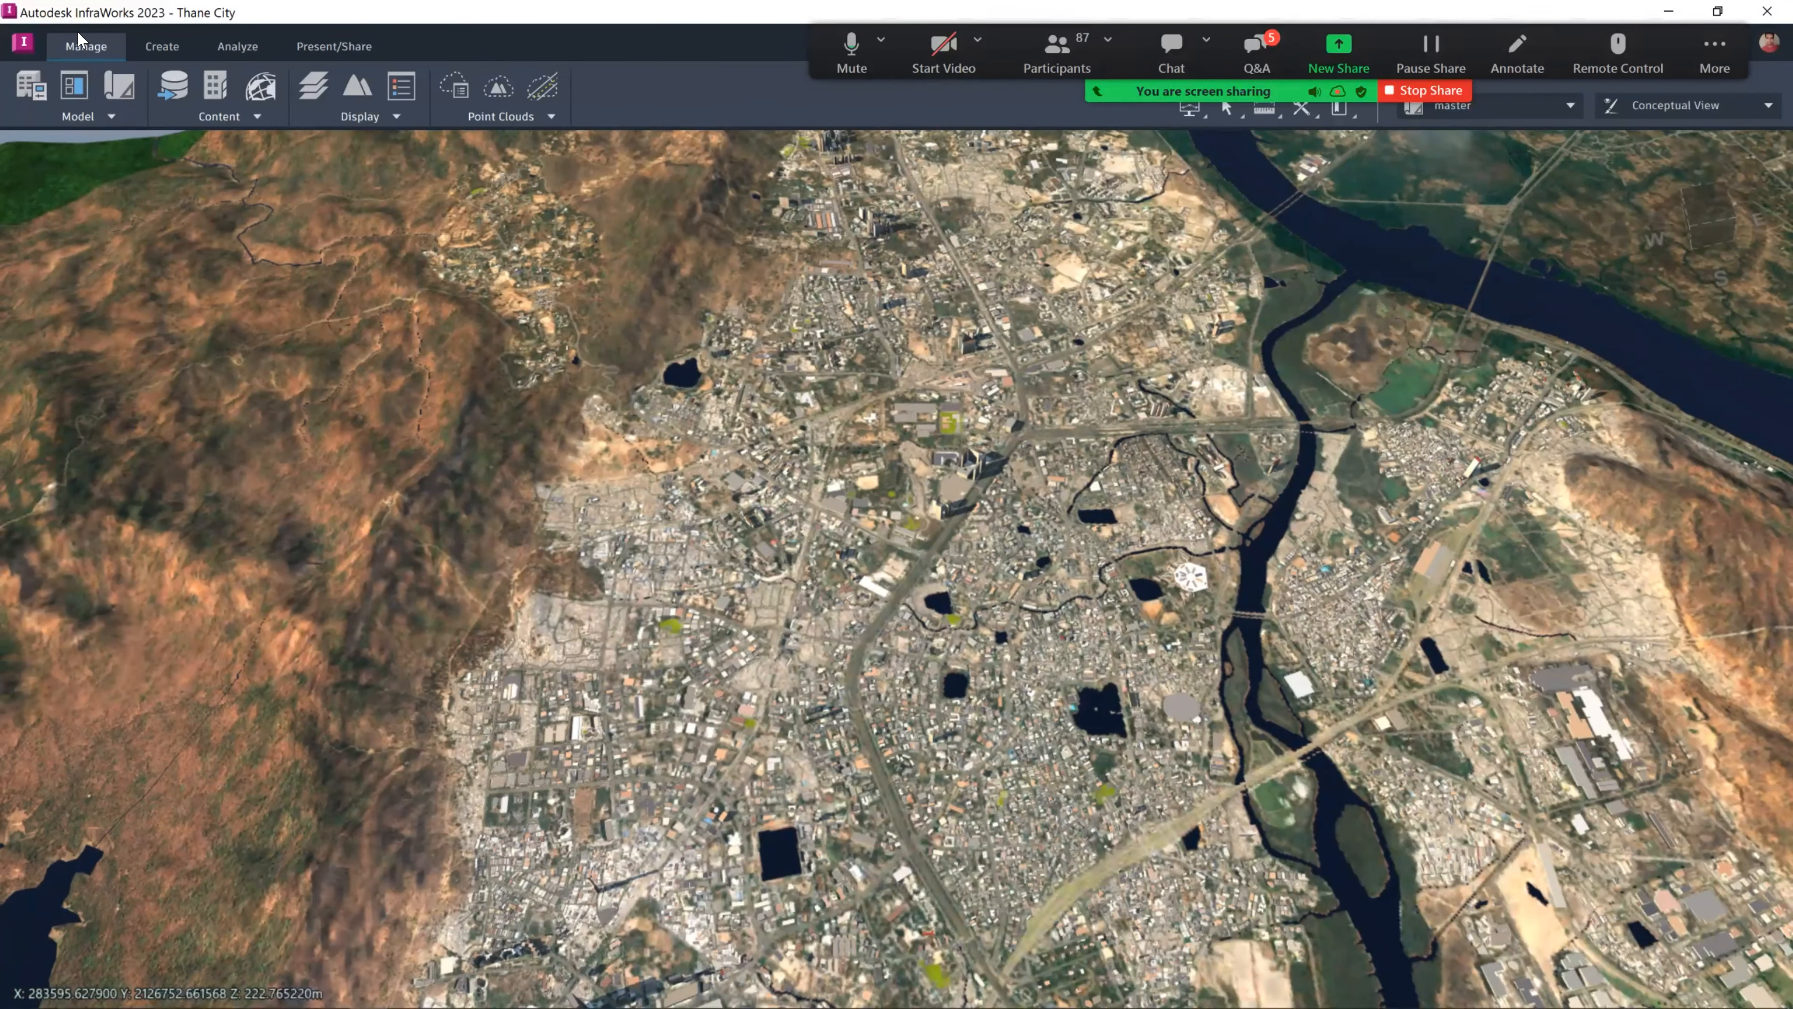
Open the Thane City model's data sources and review the imported layers.
click(161, 46)
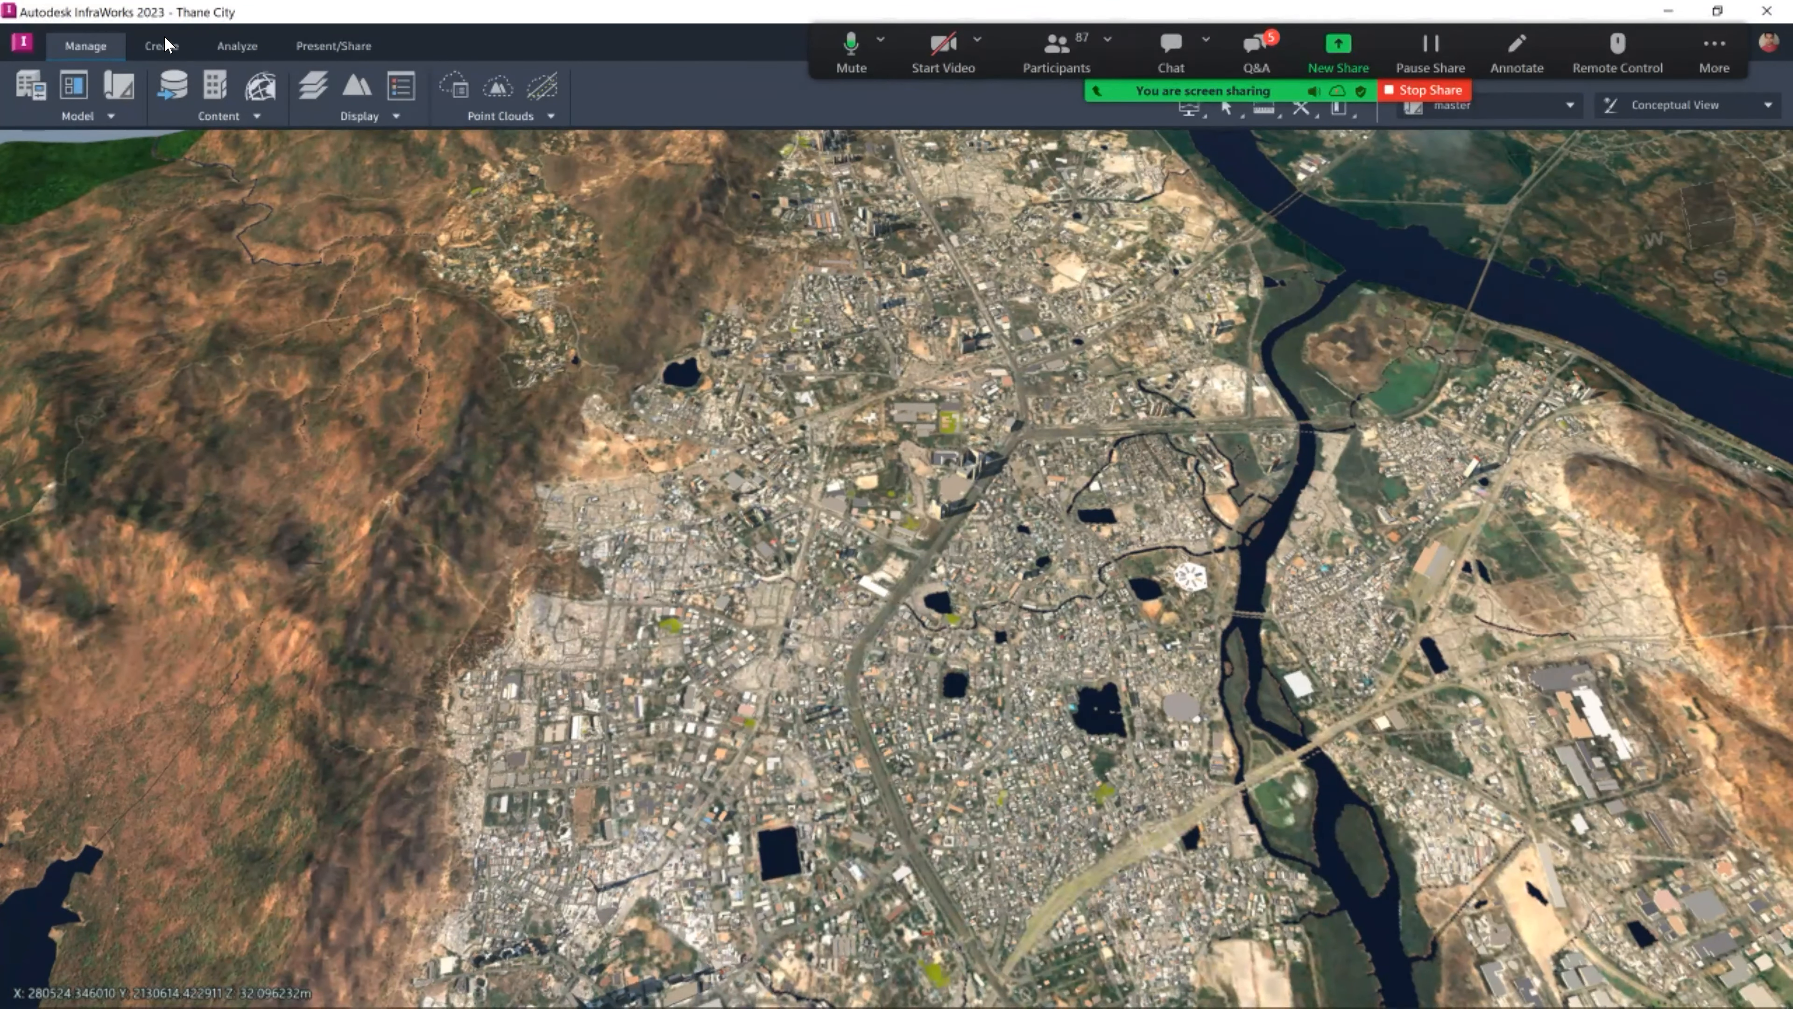
click(33, 92)
click(86, 46)
click(171, 85)
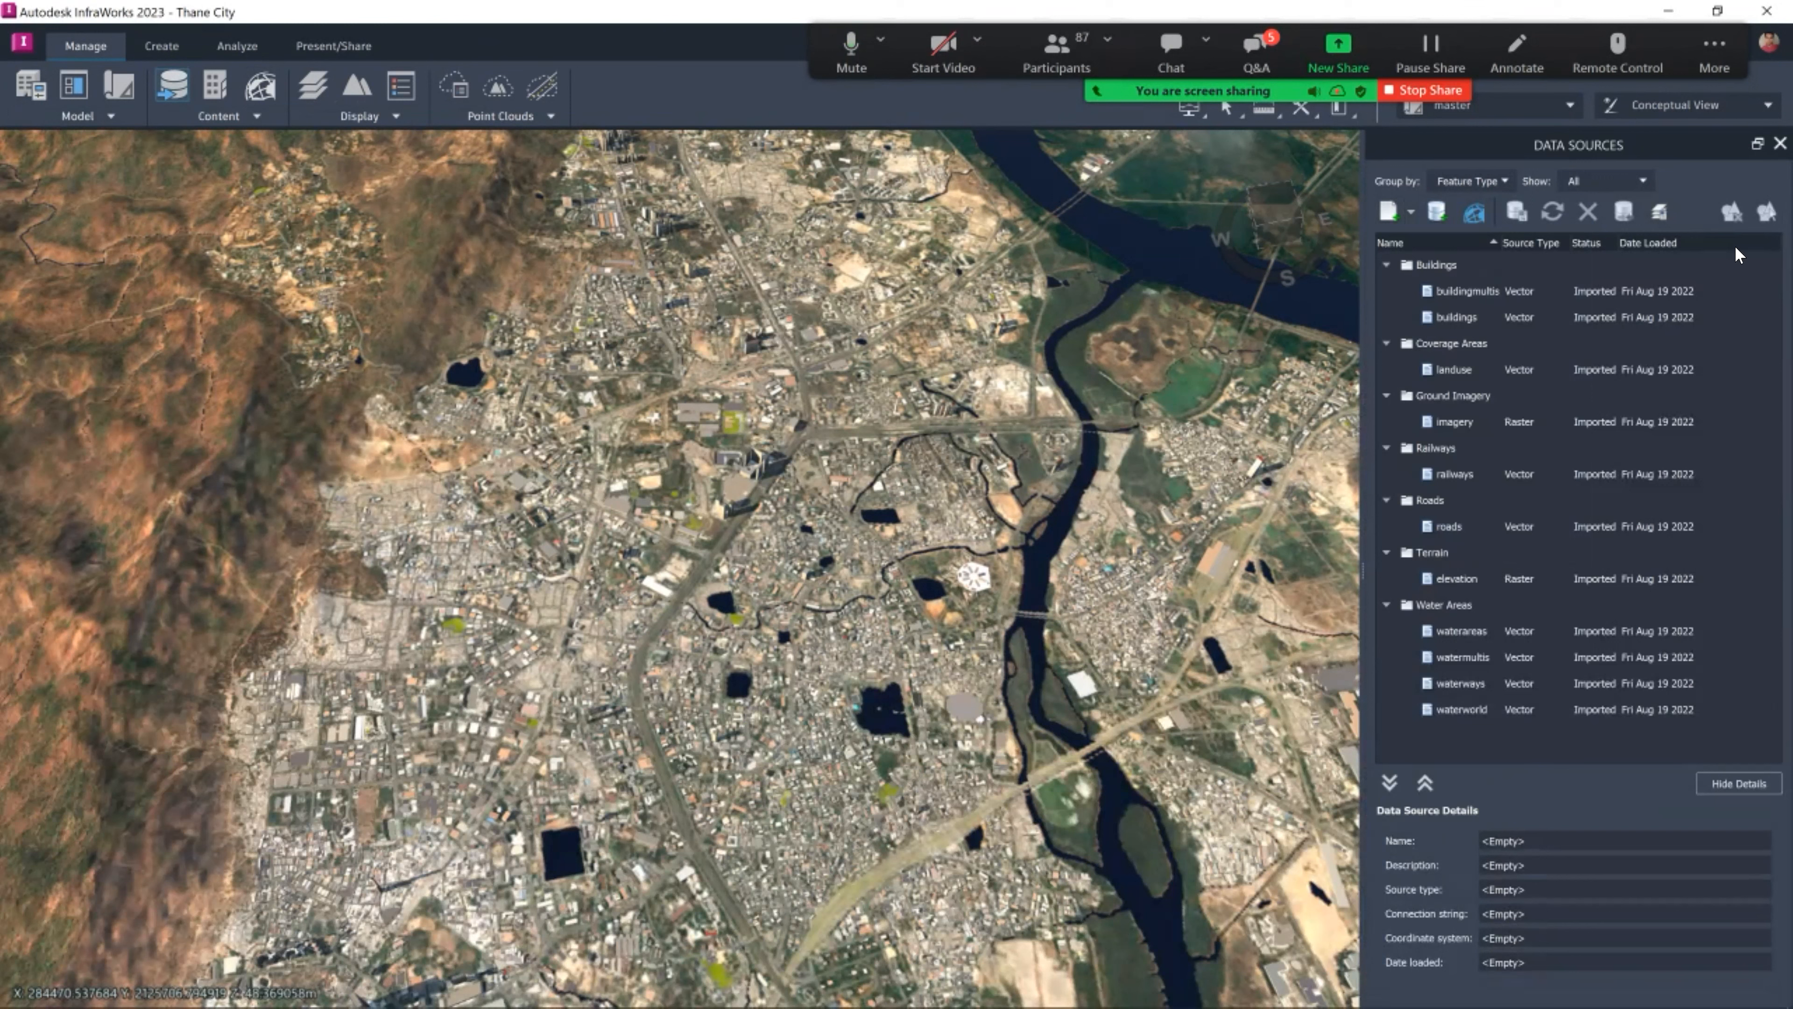
Review the transportation analysis commands available for the roads in the city model.
click(237, 46)
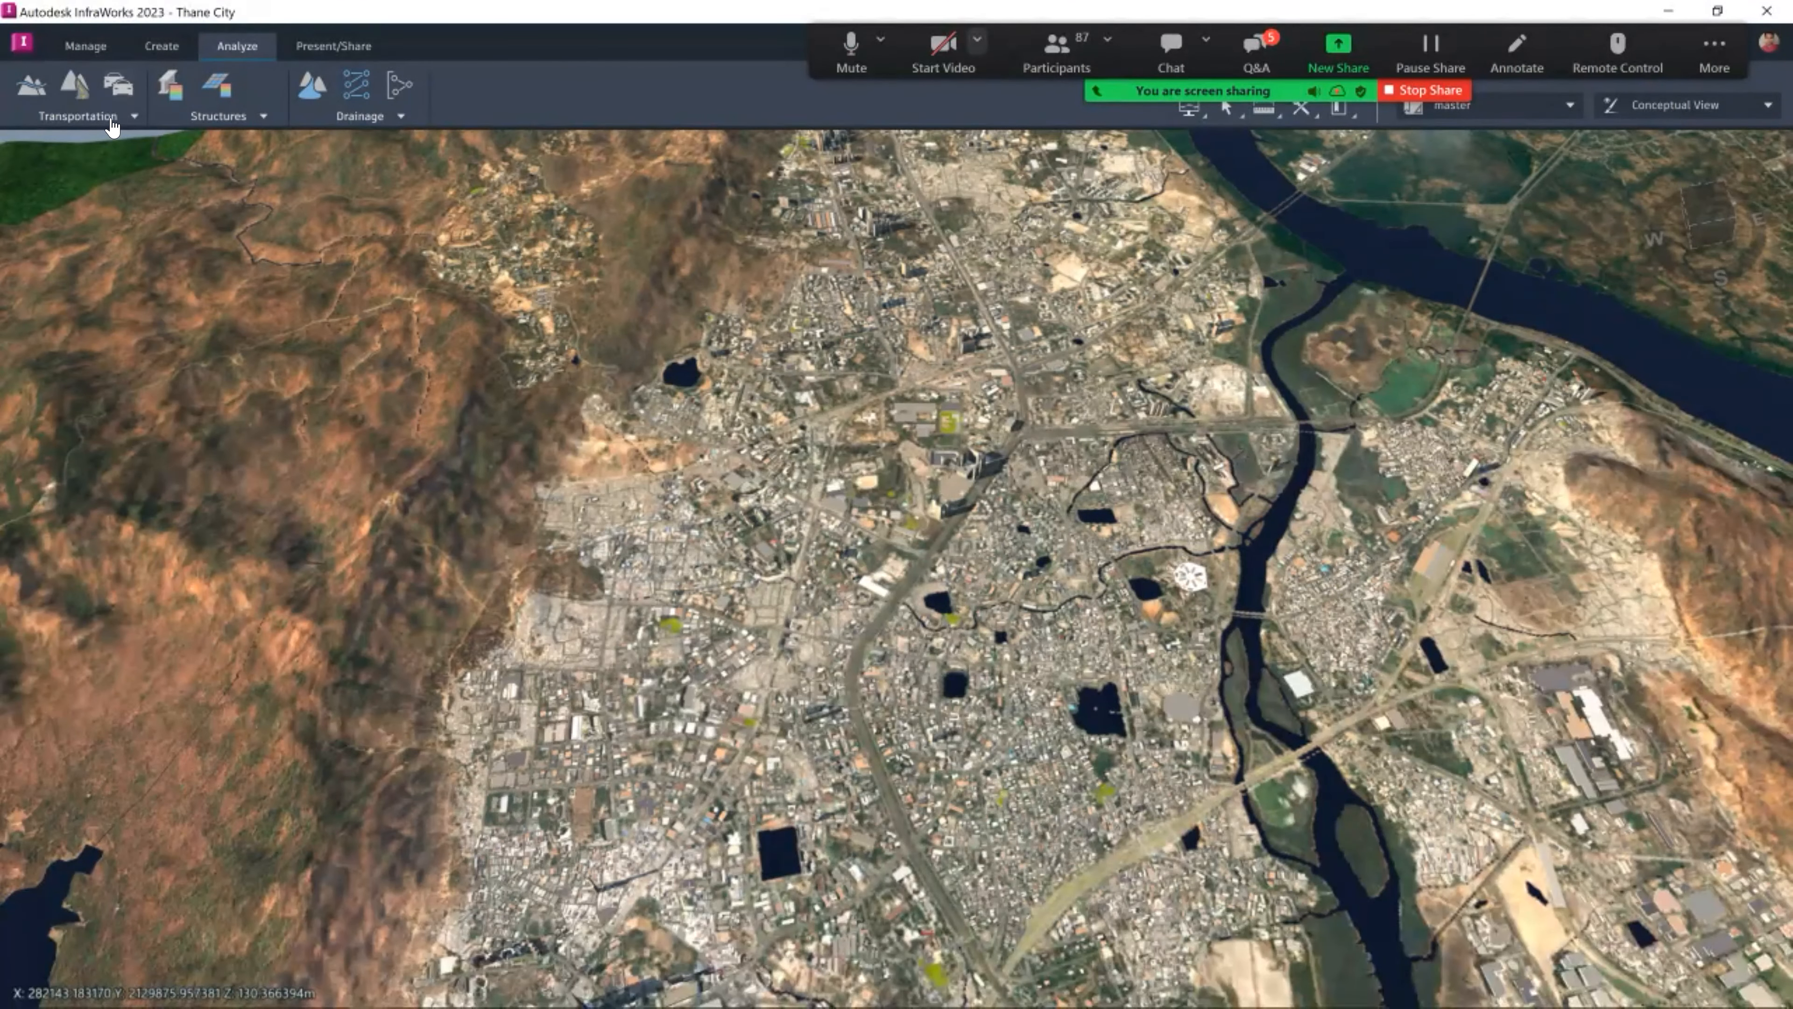
click(106, 116)
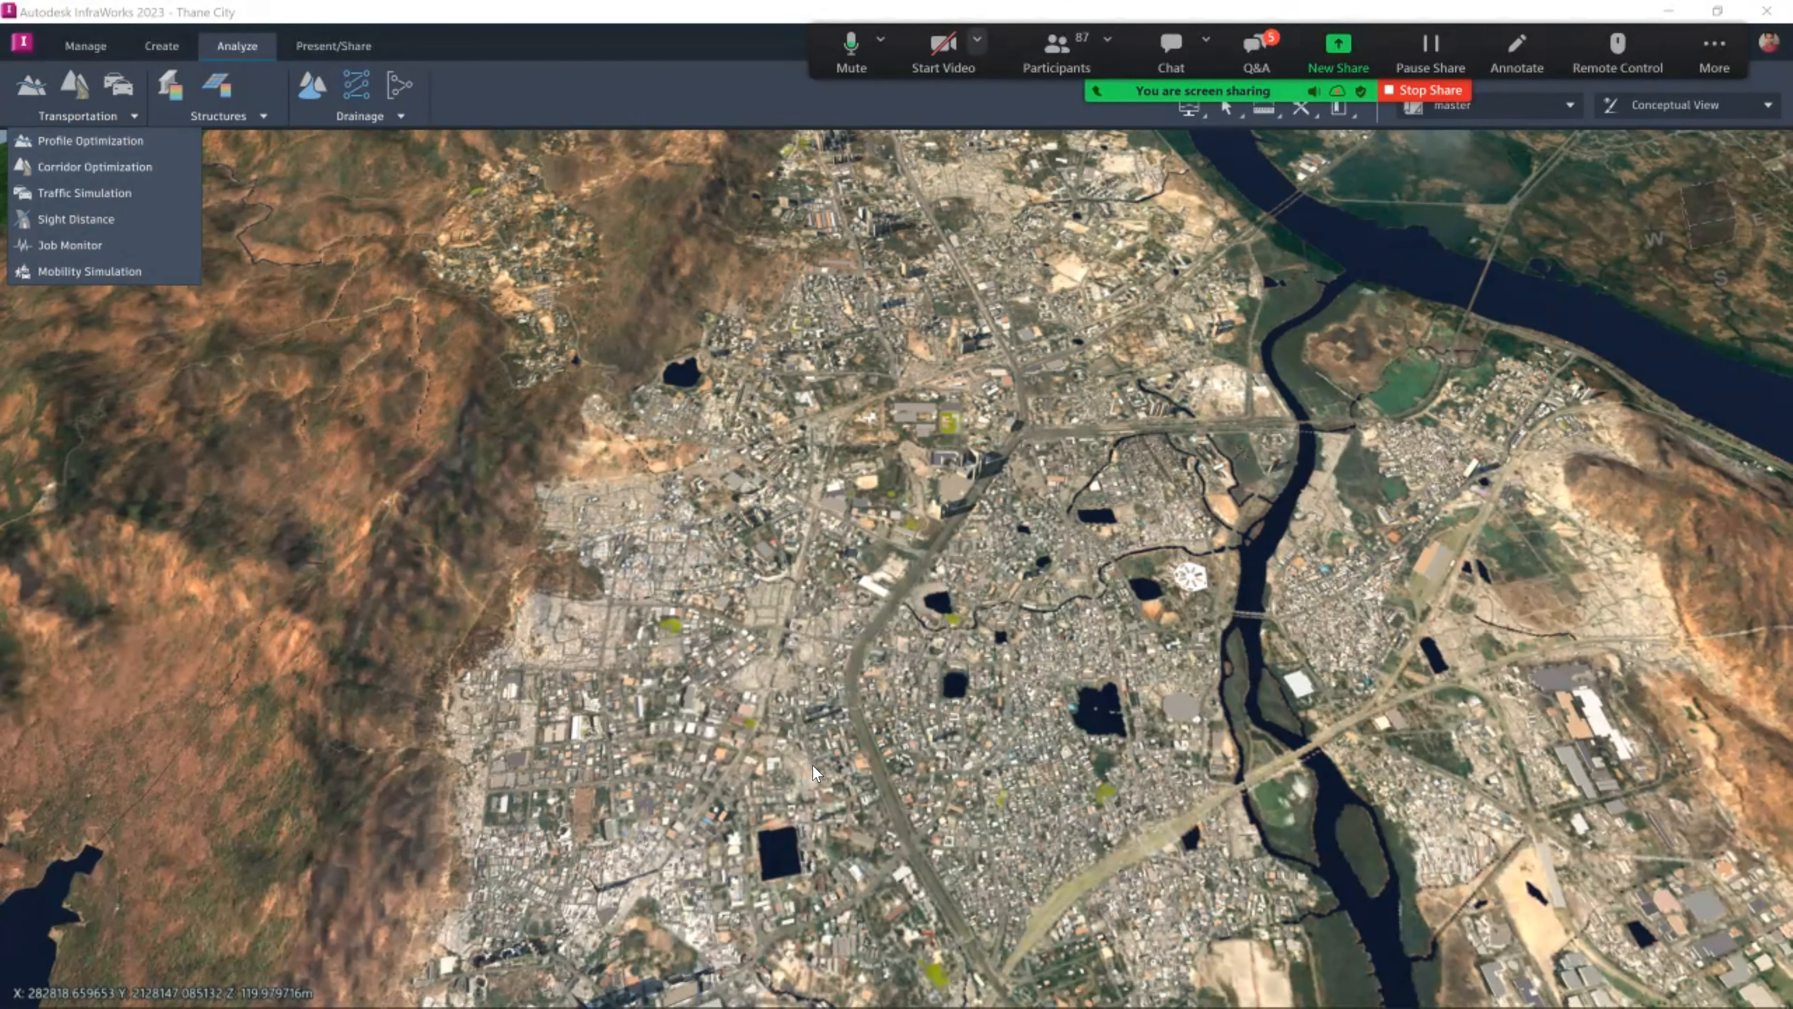
scroll(651, 734, up, 10)
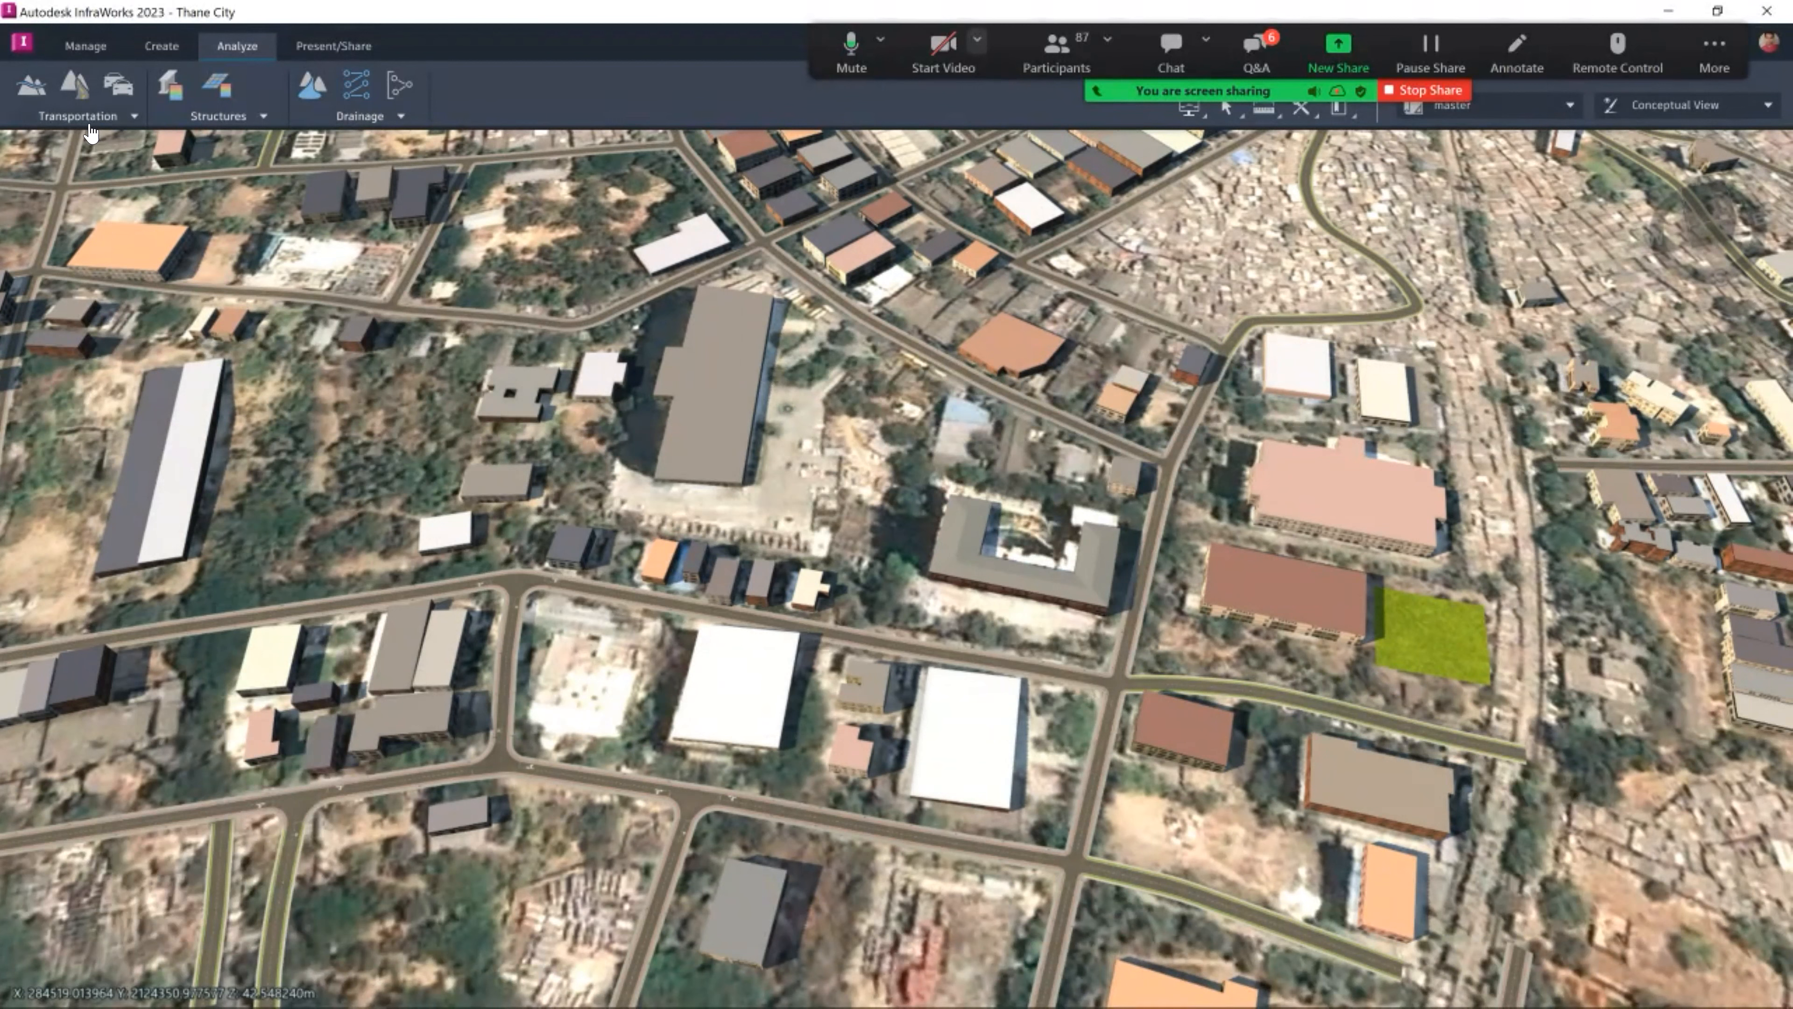
click(78, 116)
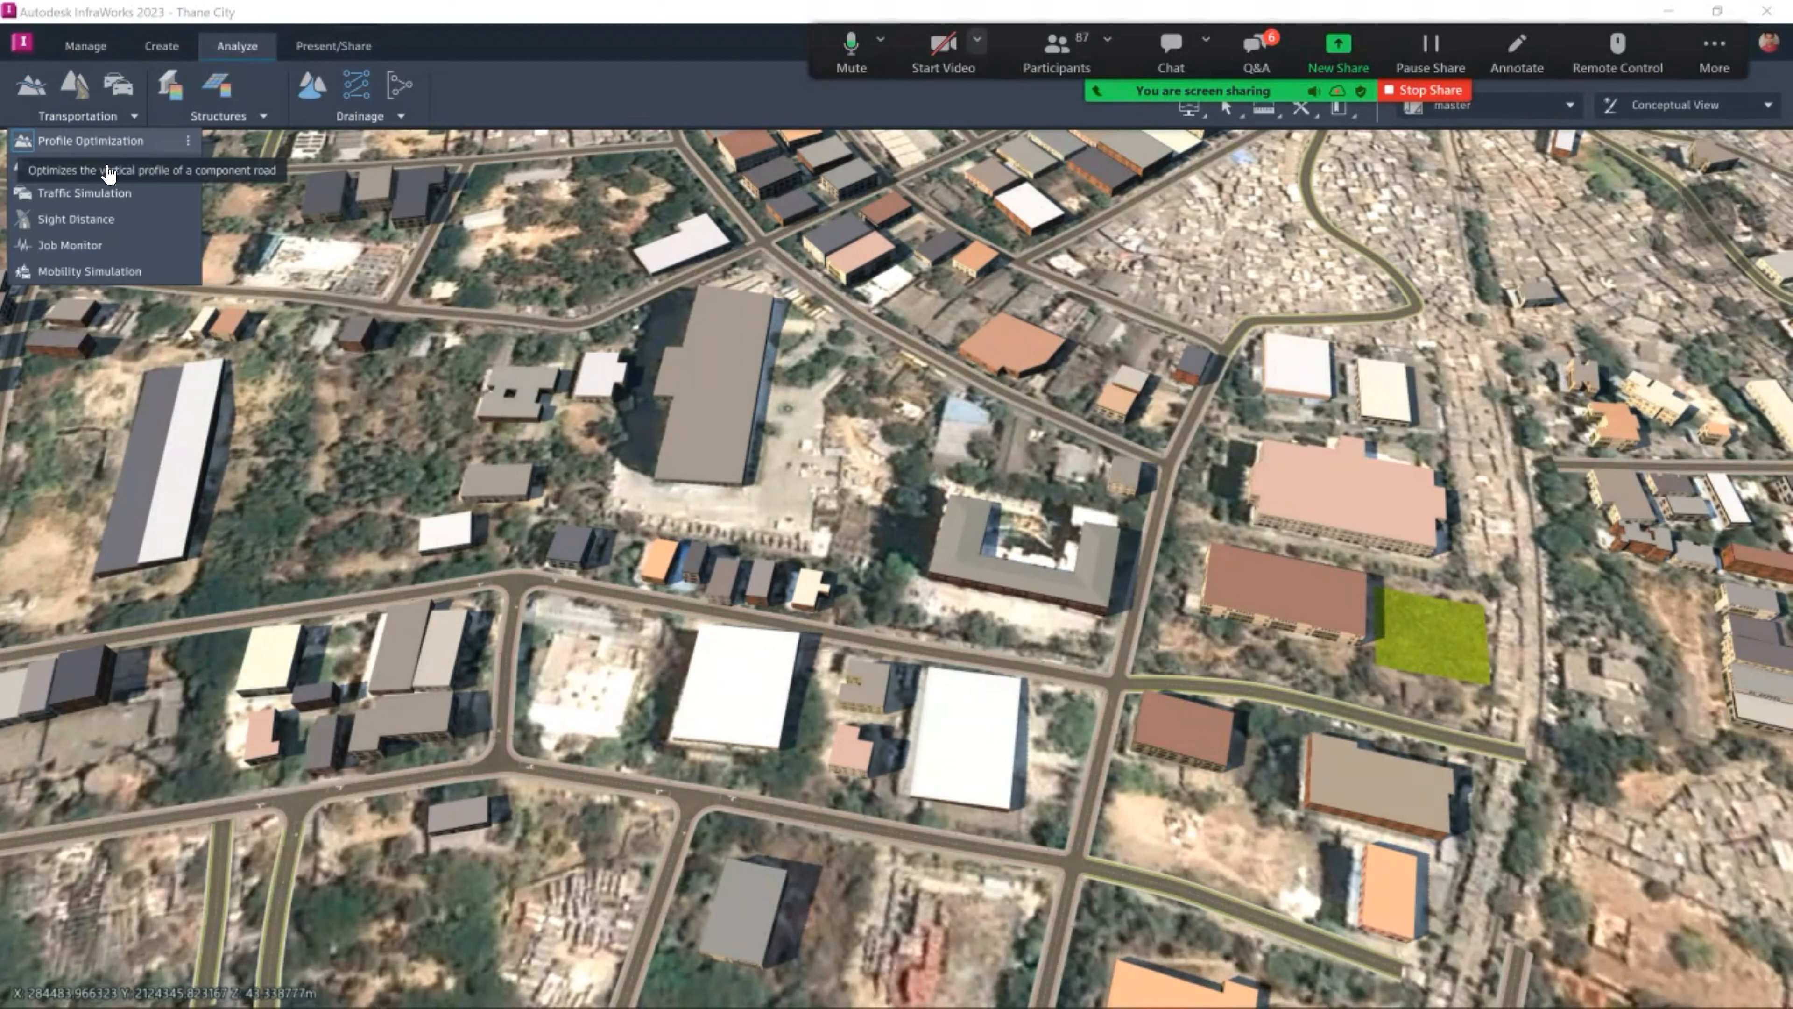
scroll(1285, 595, down, 3)
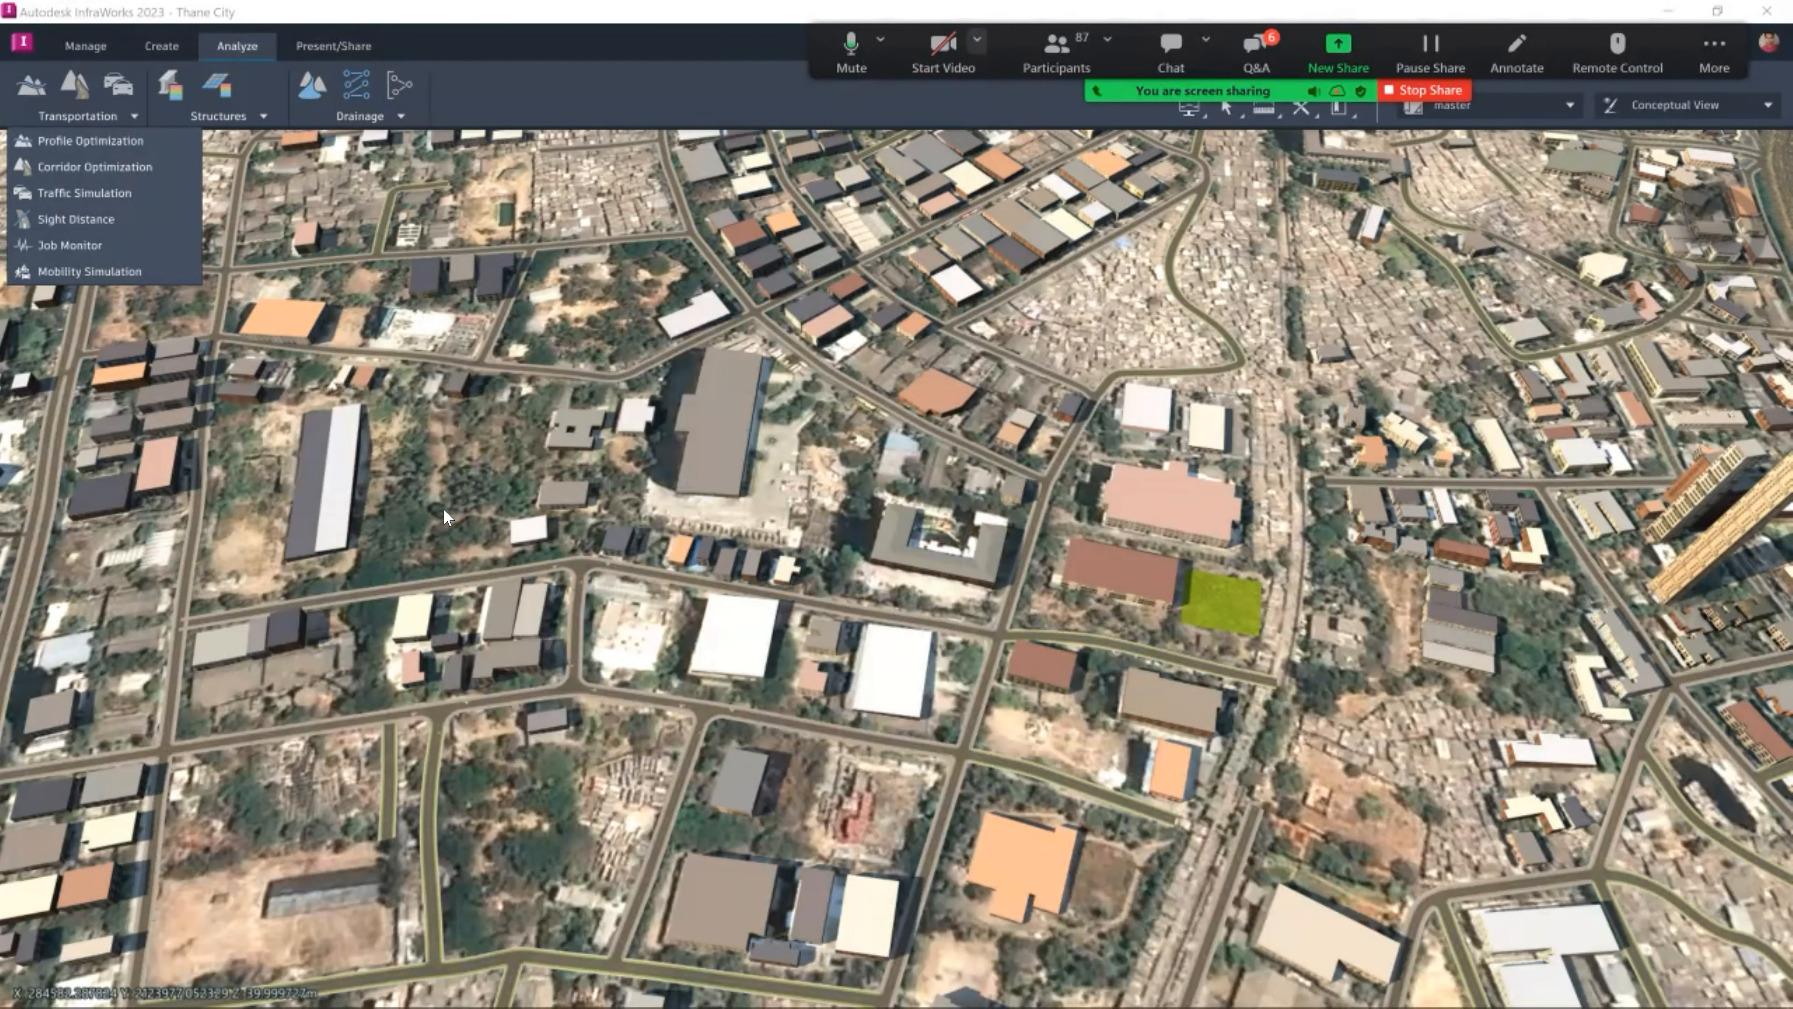
click(100, 193)
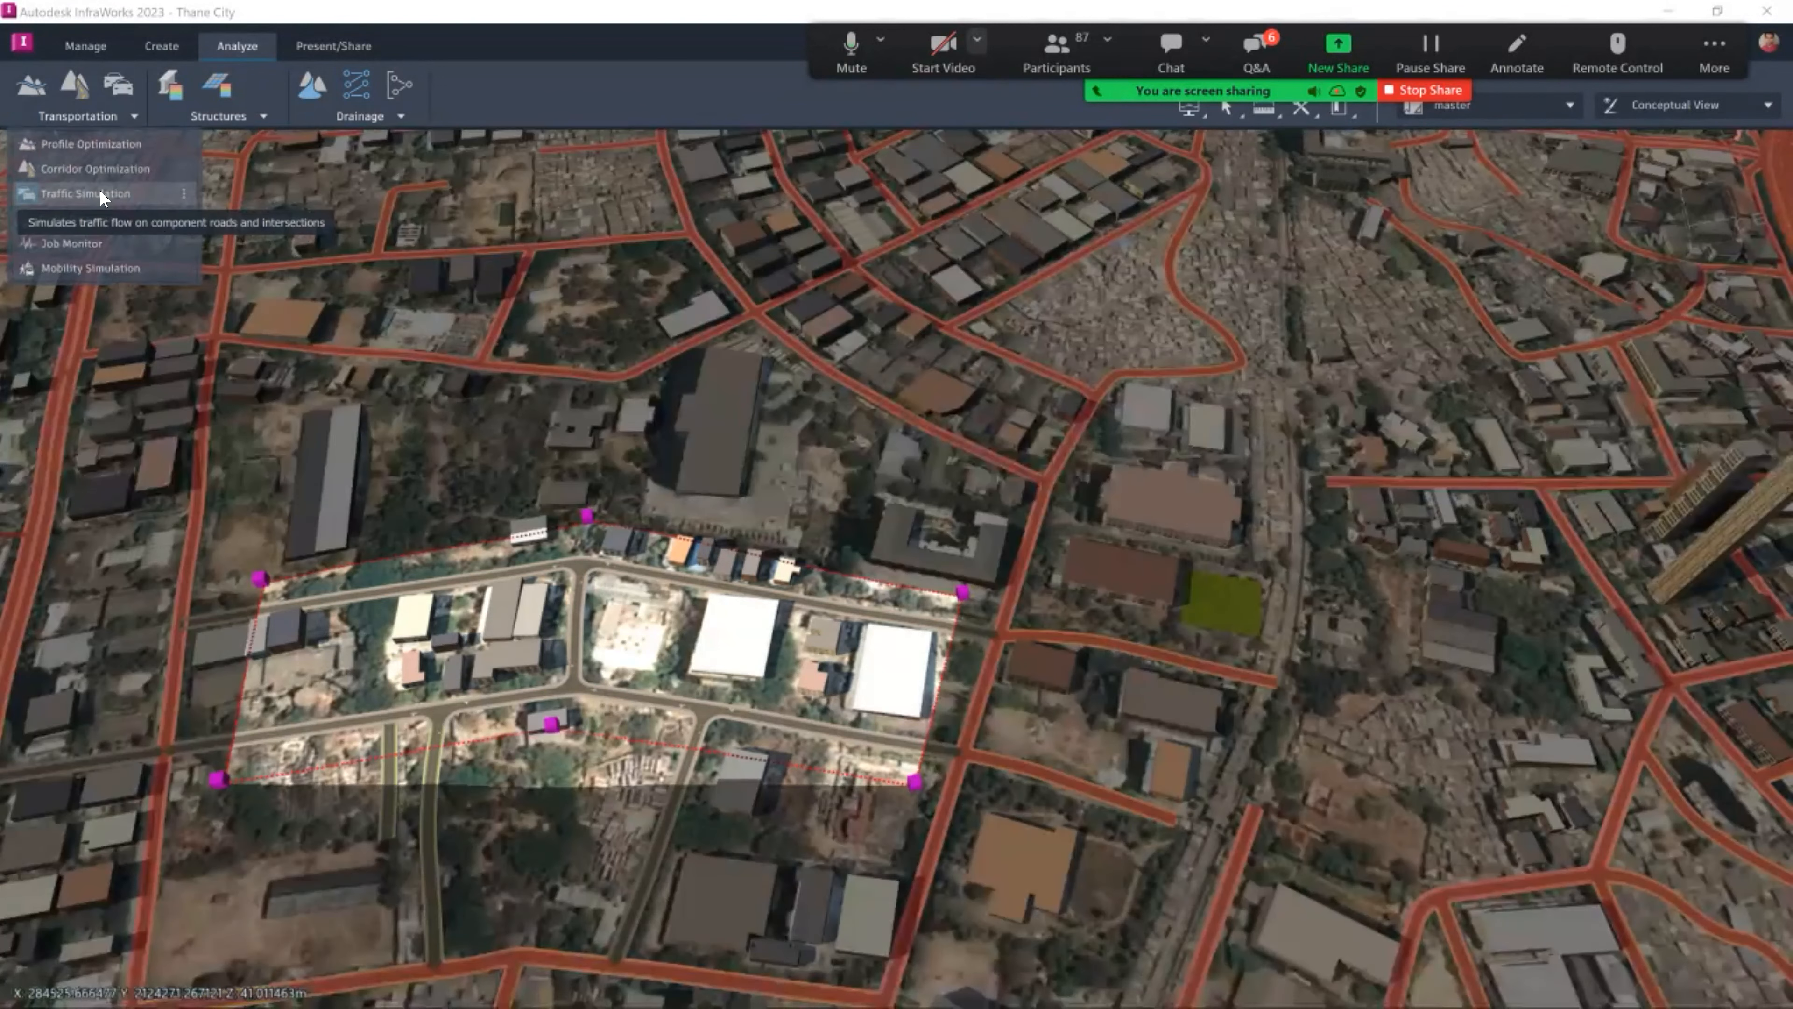
click(682, 600)
key(Escape)
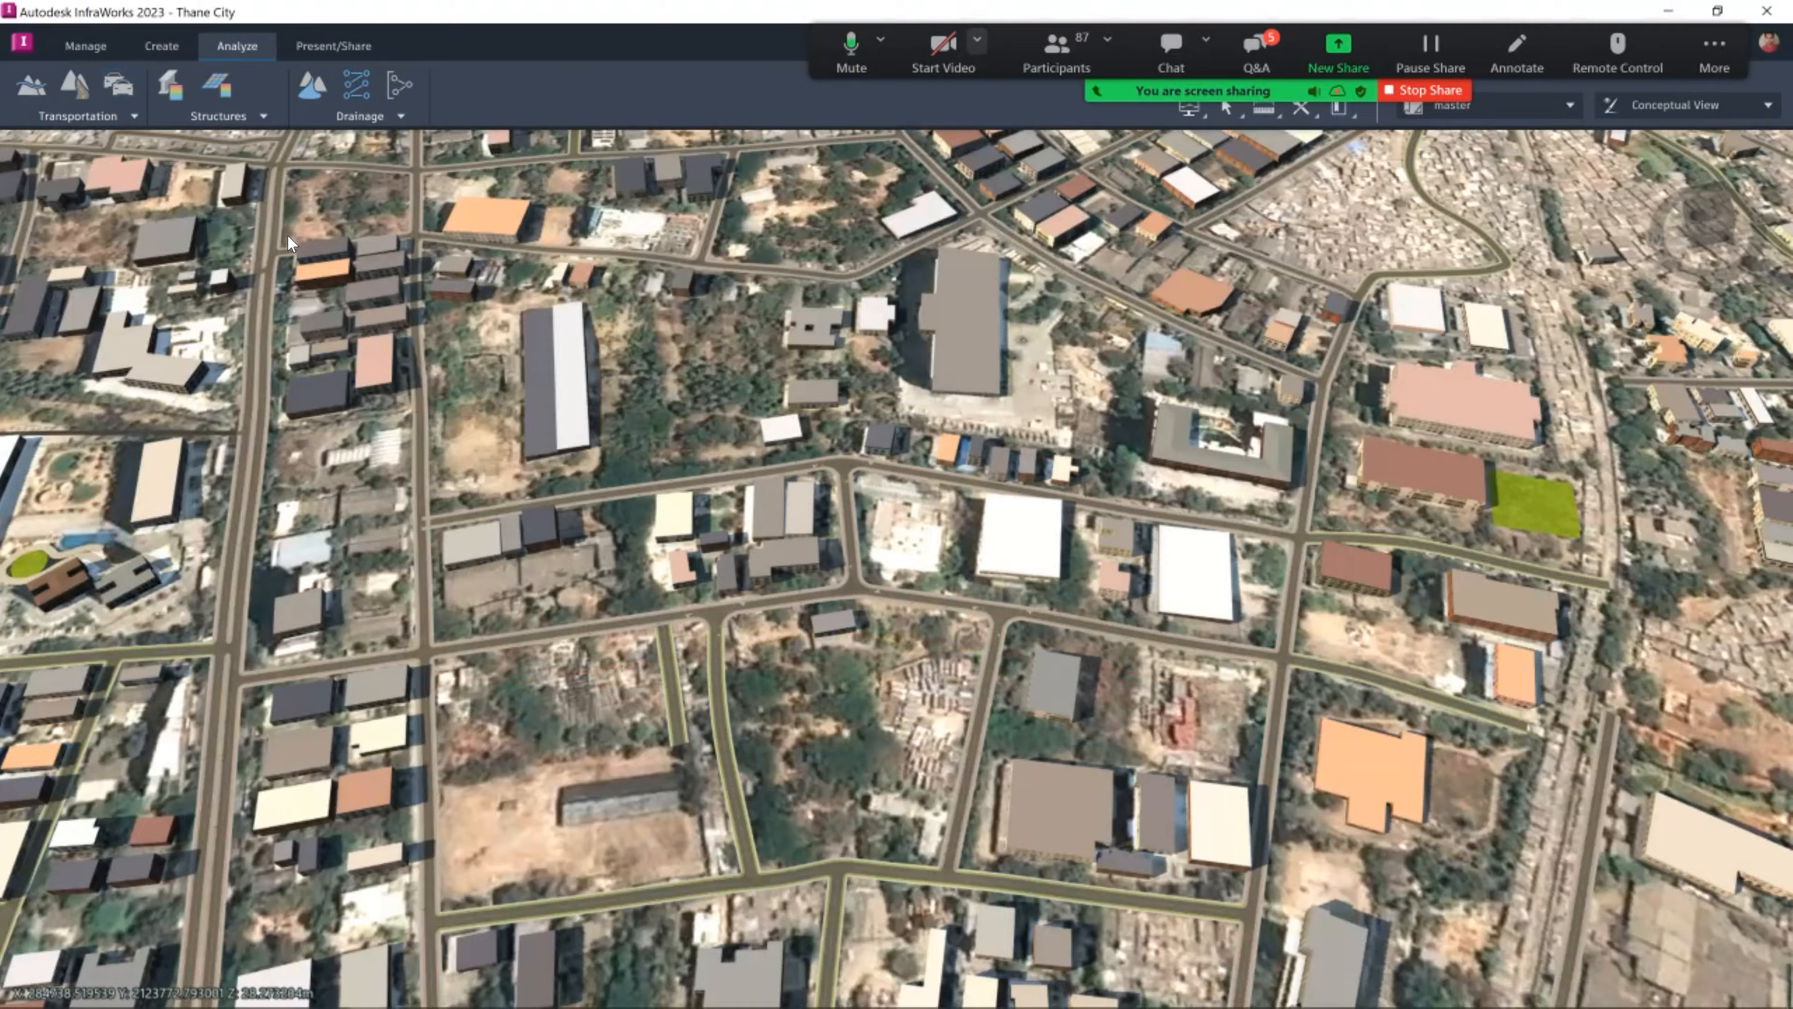
Start Traffic Simulation and outline a study area of about 85,700 m² around the two connected east-west roads between the warehouses.
drag(799, 494, 799, 574)
scroll(472, 399, down, 1)
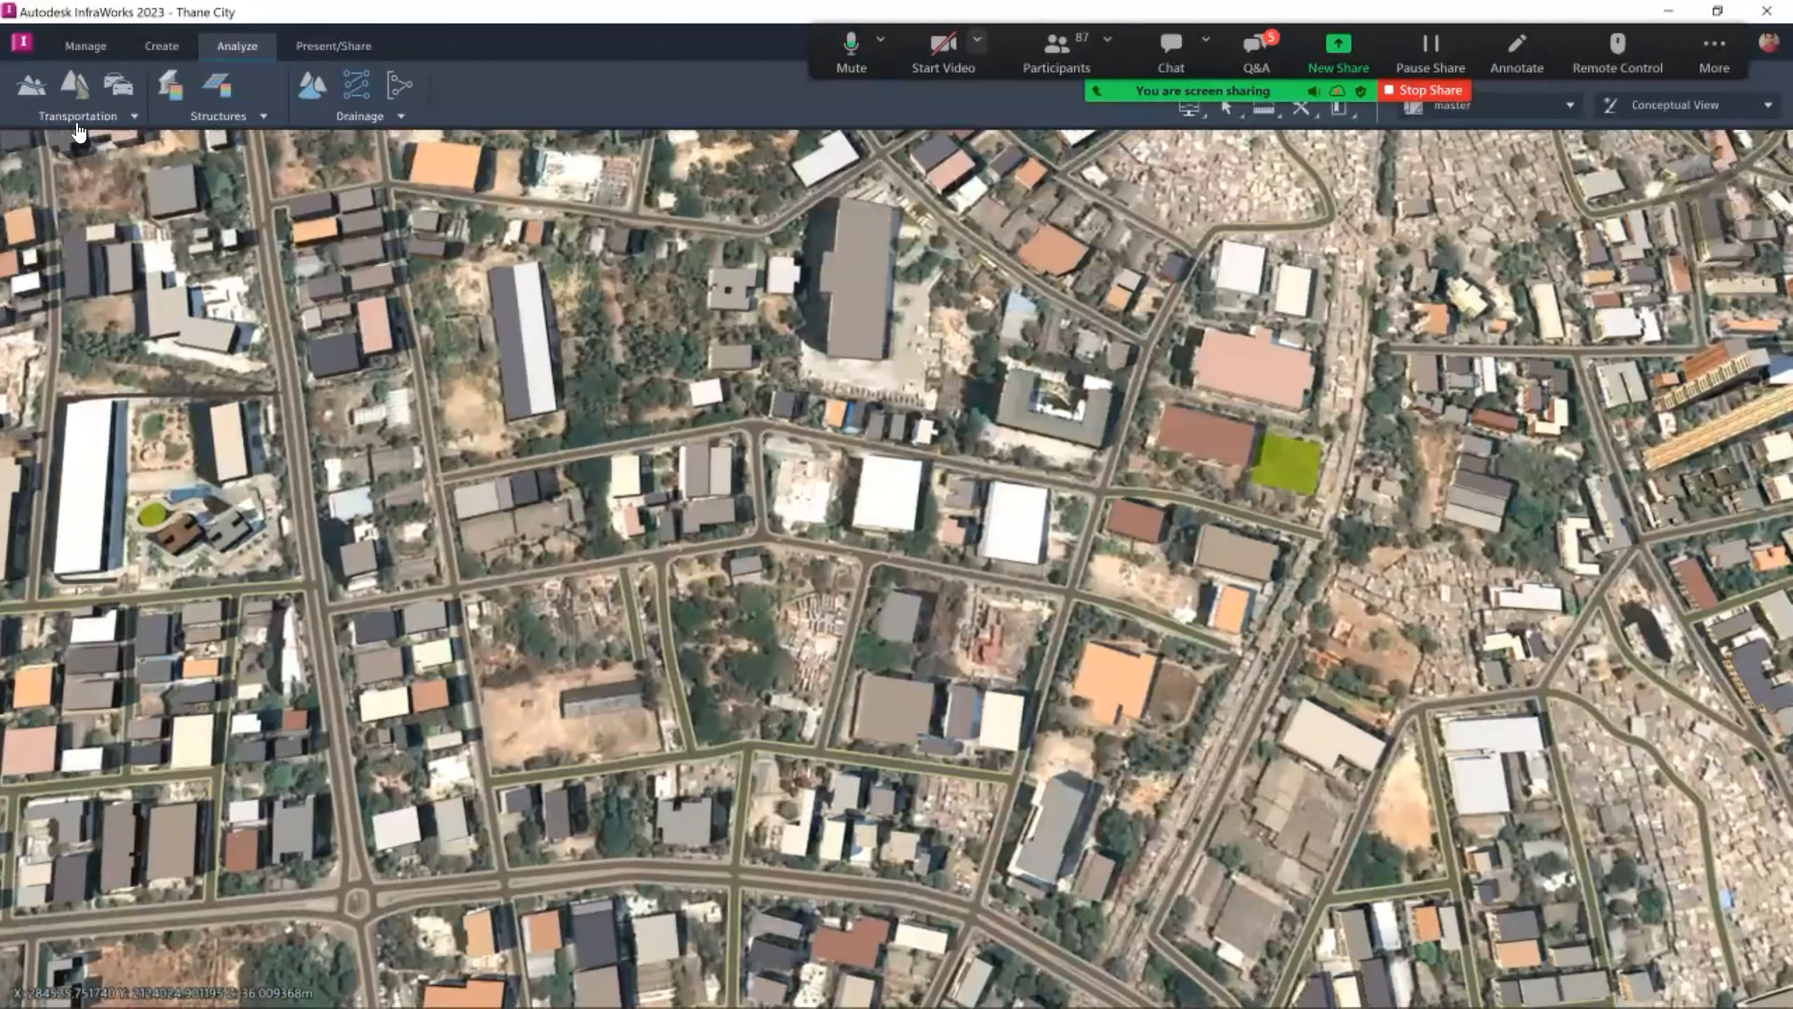
click(88, 117)
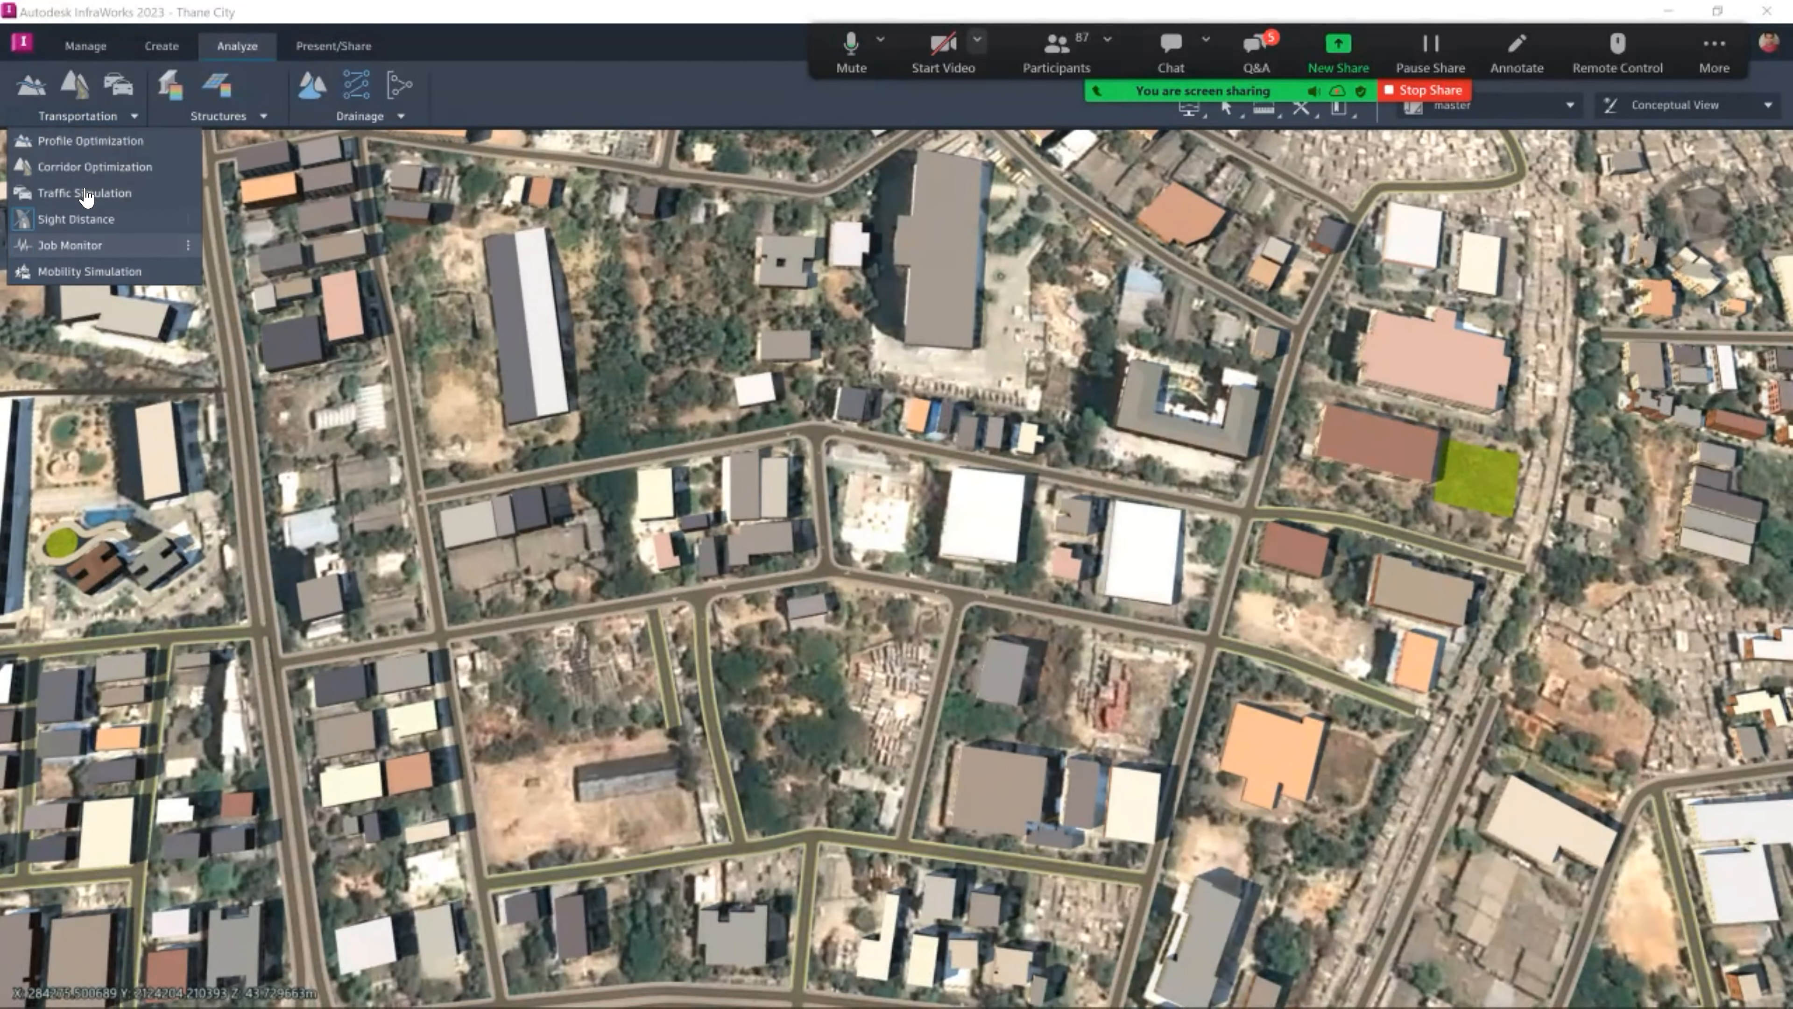
click(84, 192)
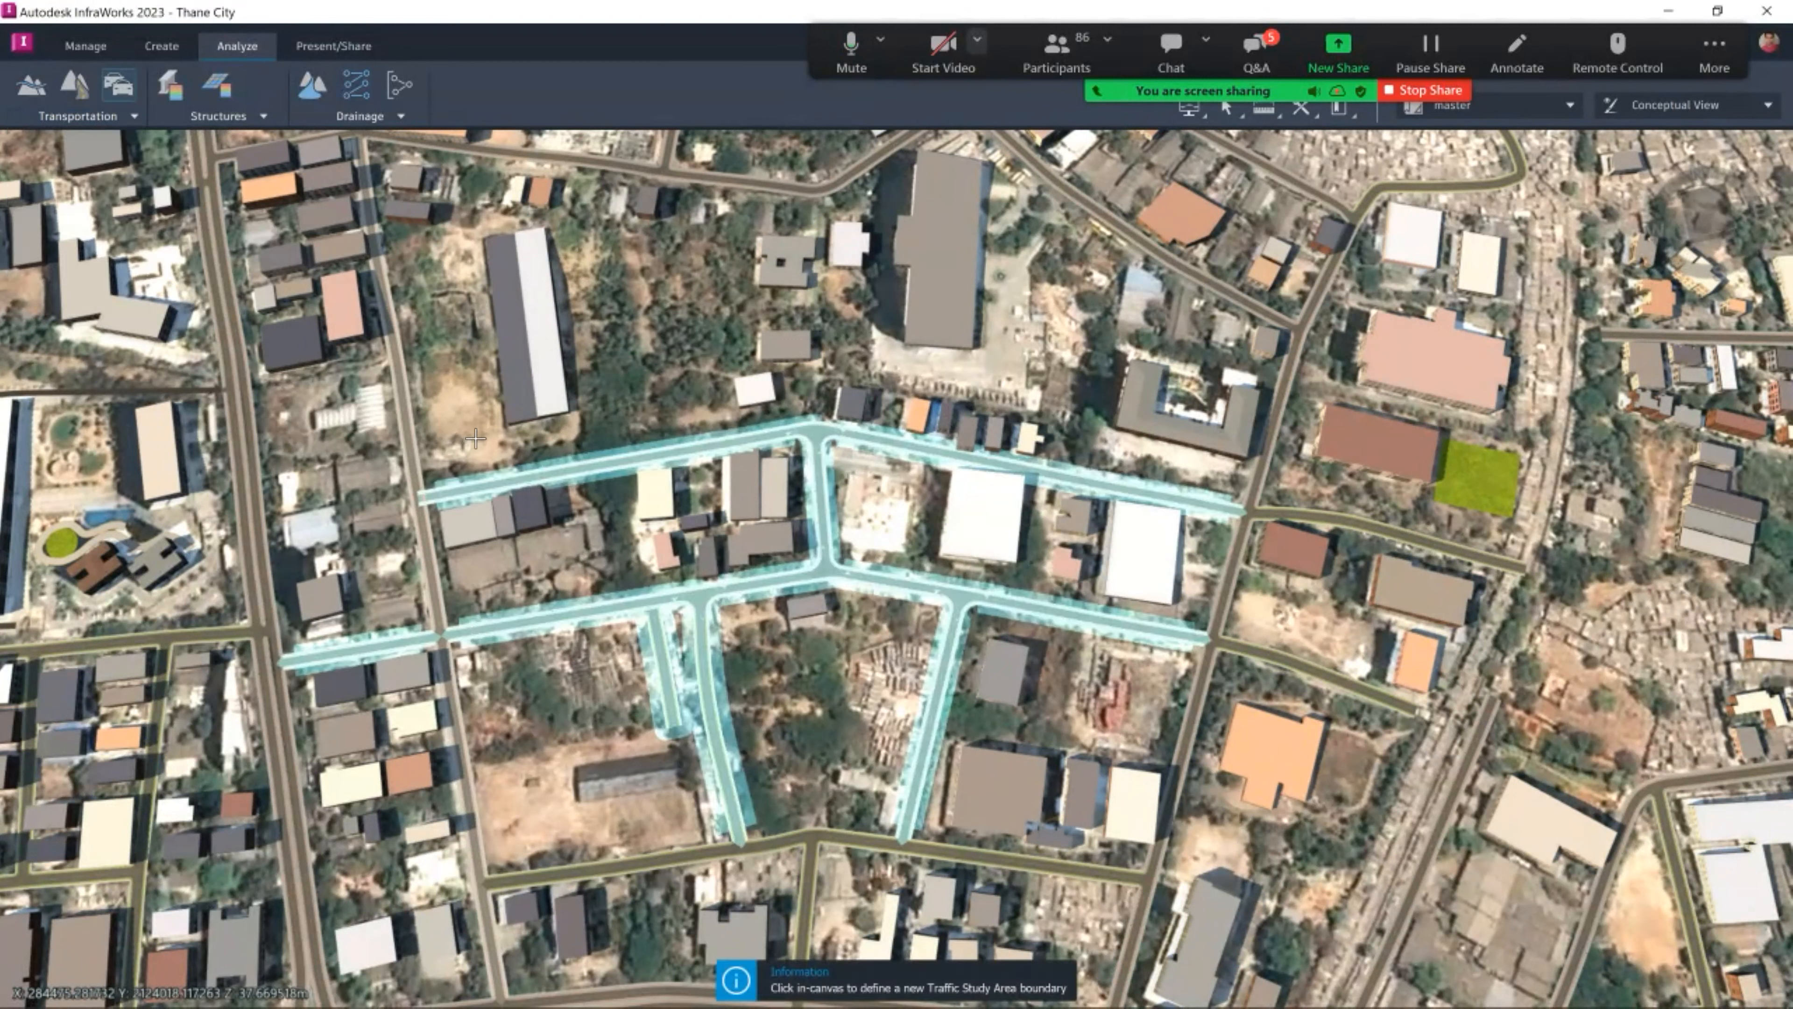
click(471, 441)
click(521, 709)
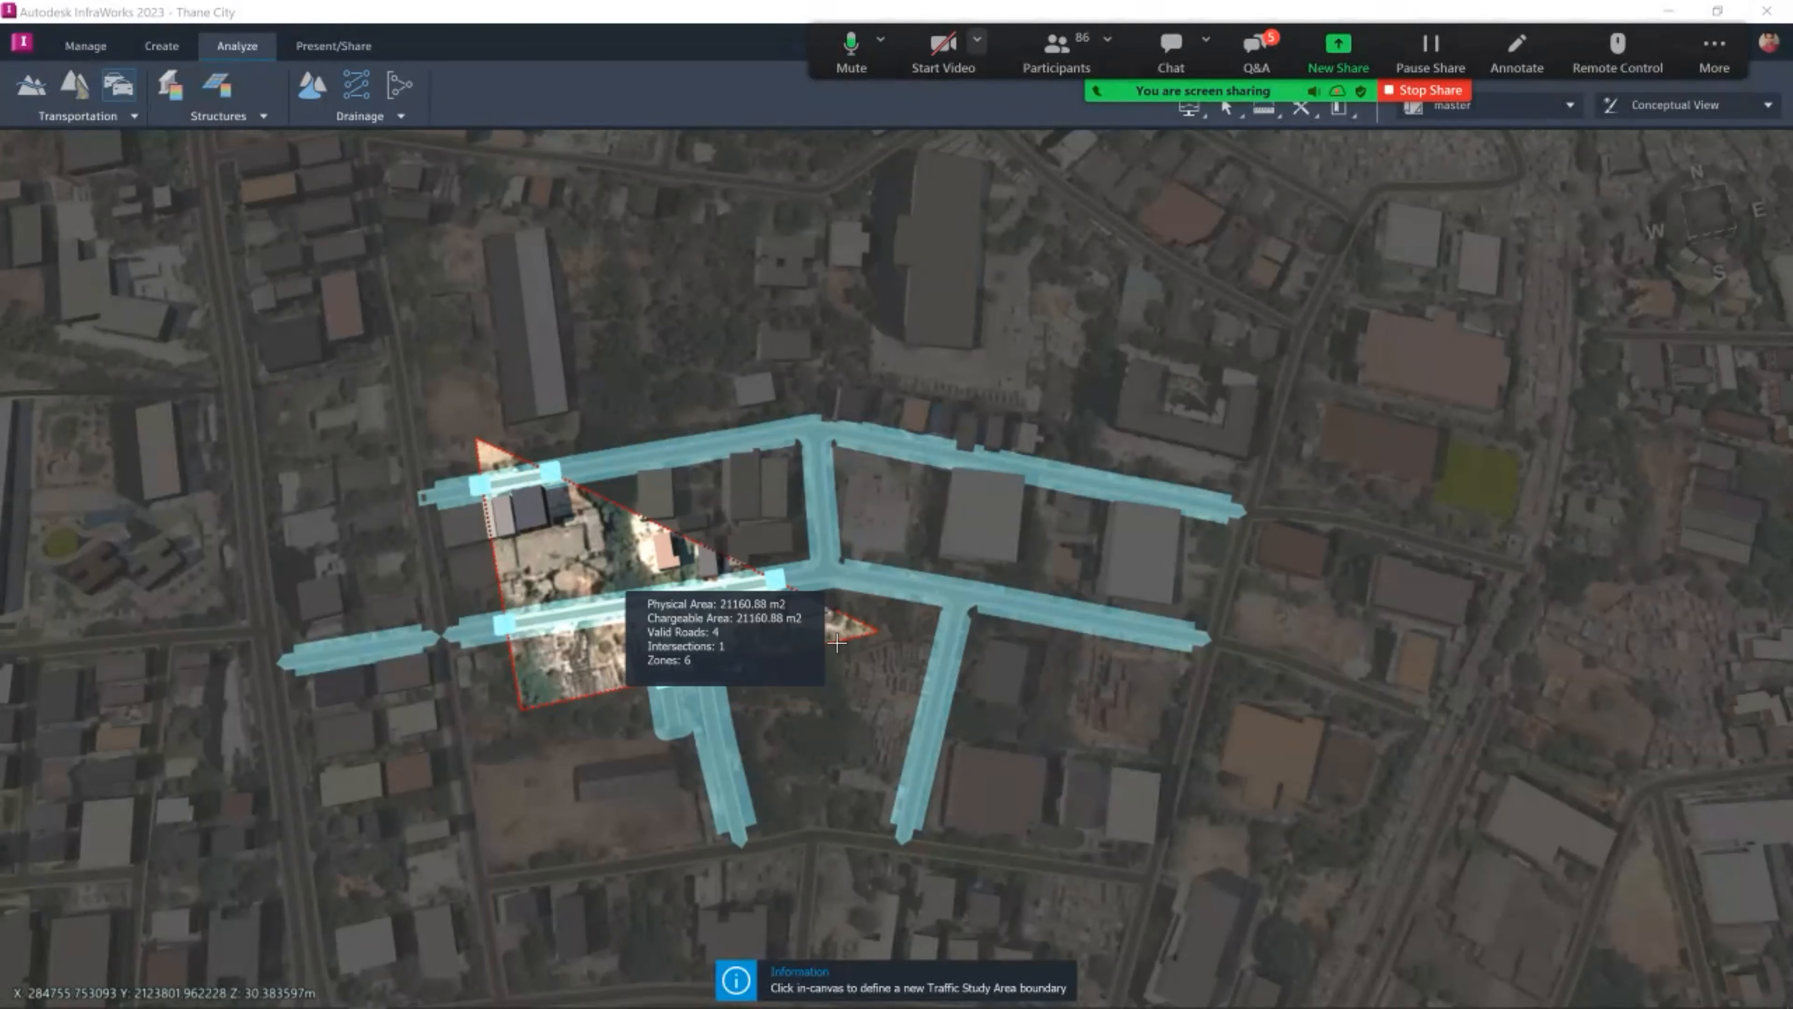
click(1130, 710)
click(1207, 427)
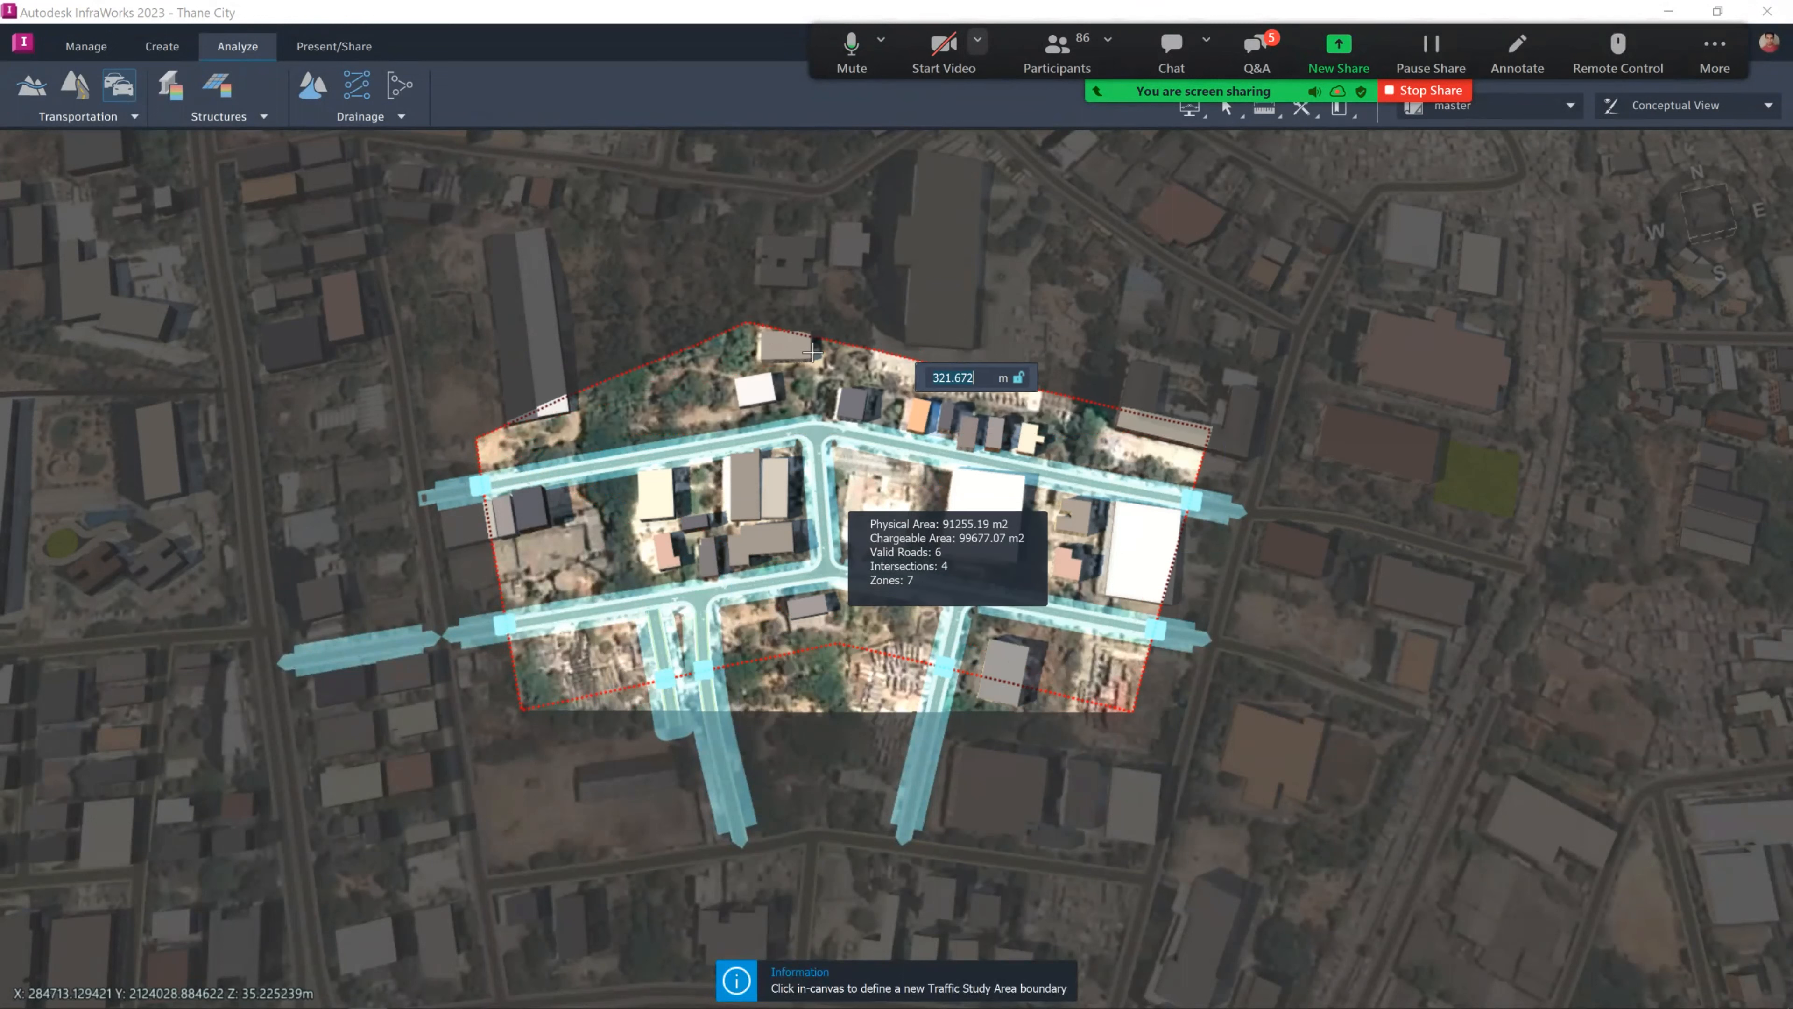
click(812, 352)
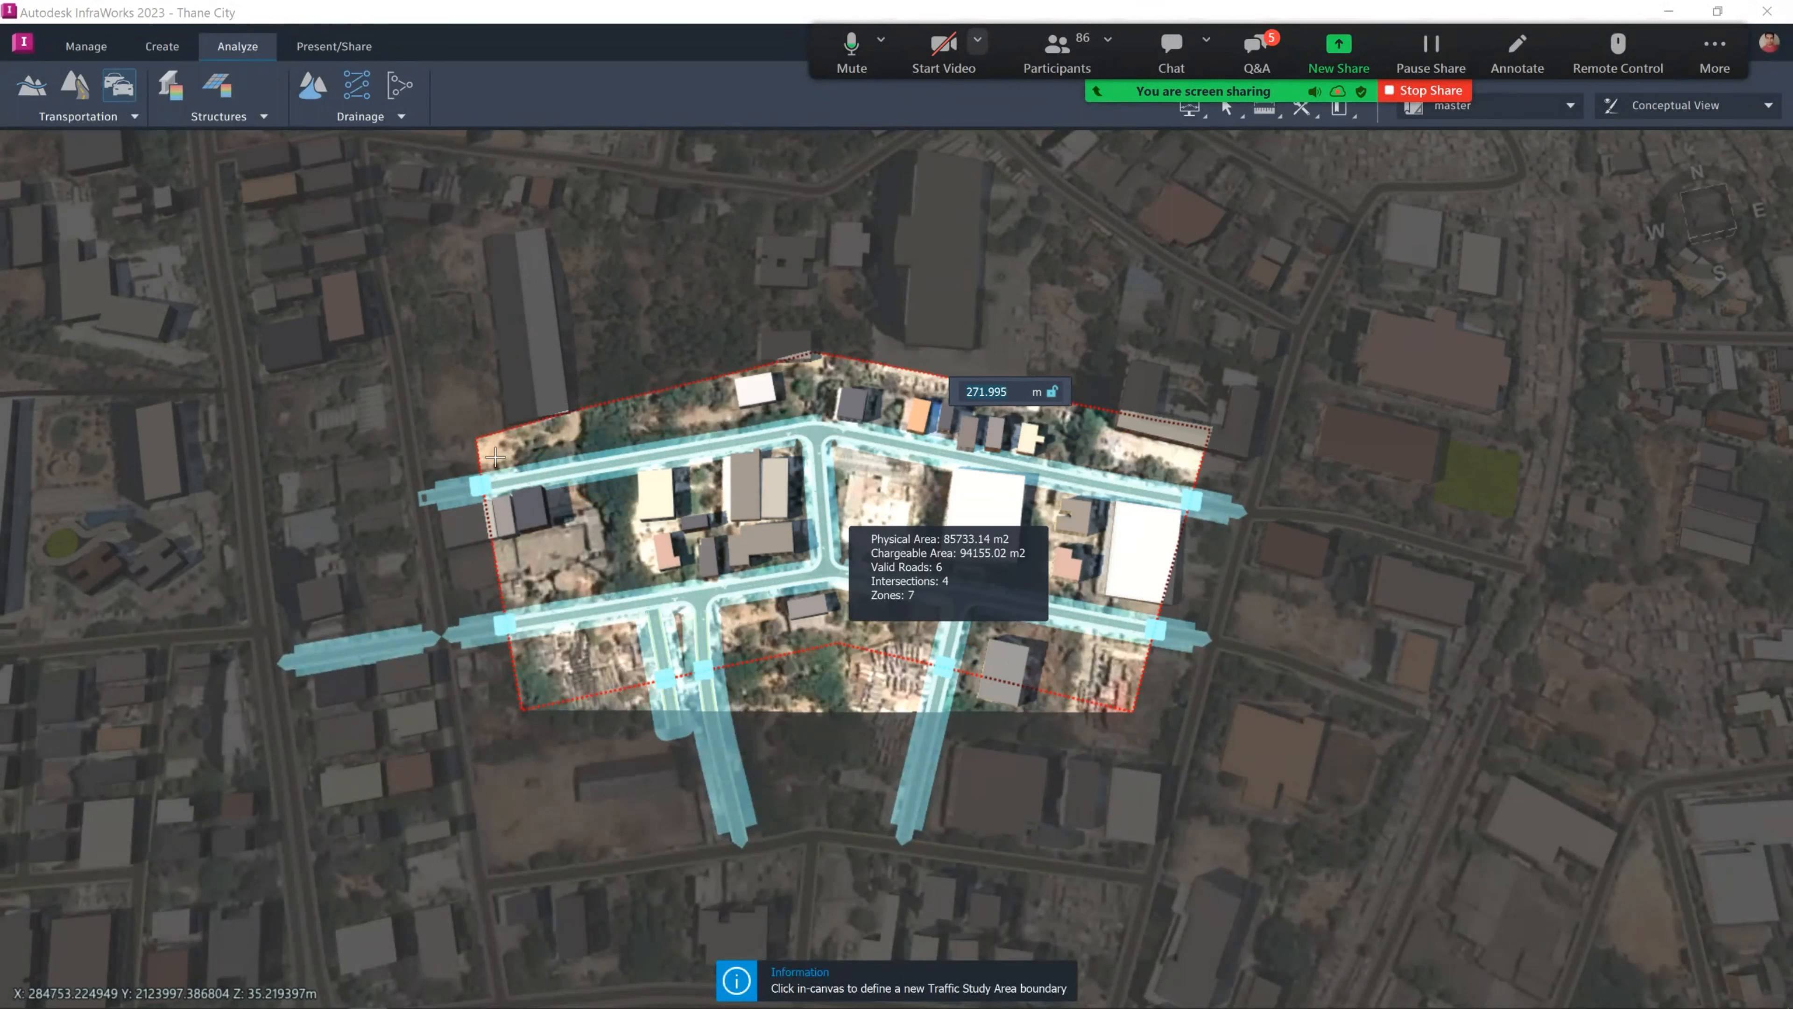
key(ctrl+z)
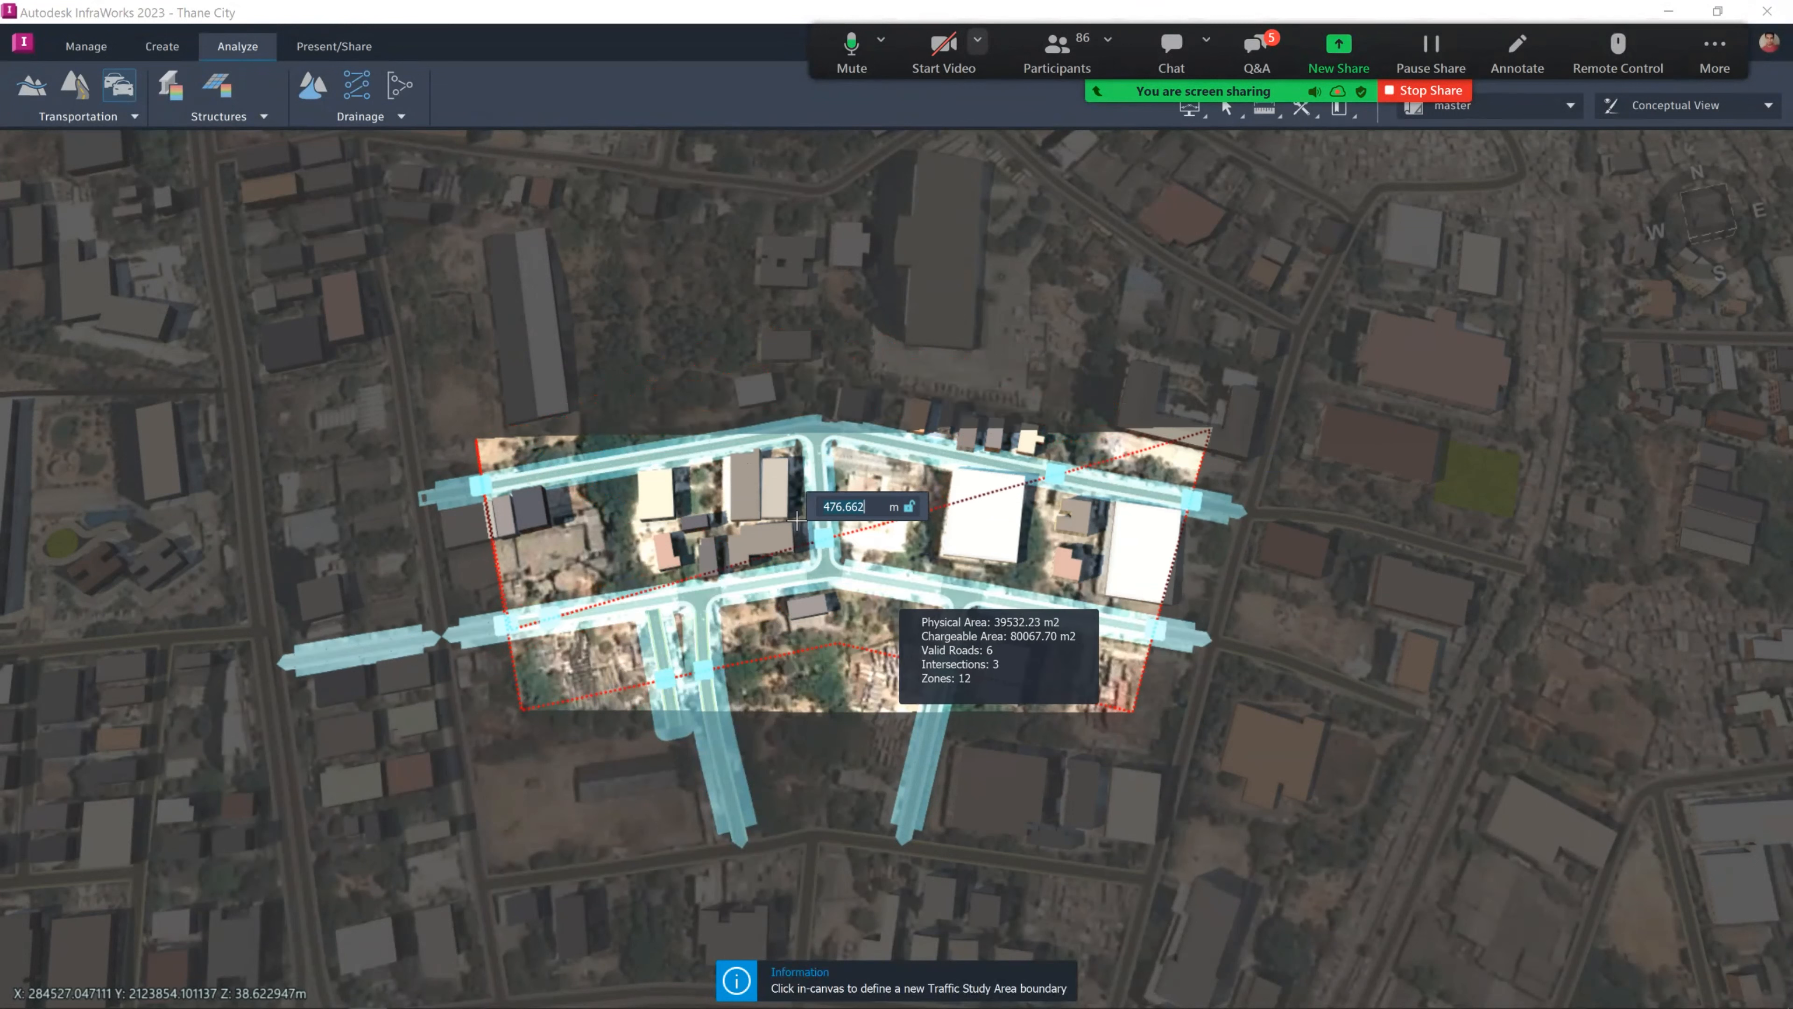
key(Return)
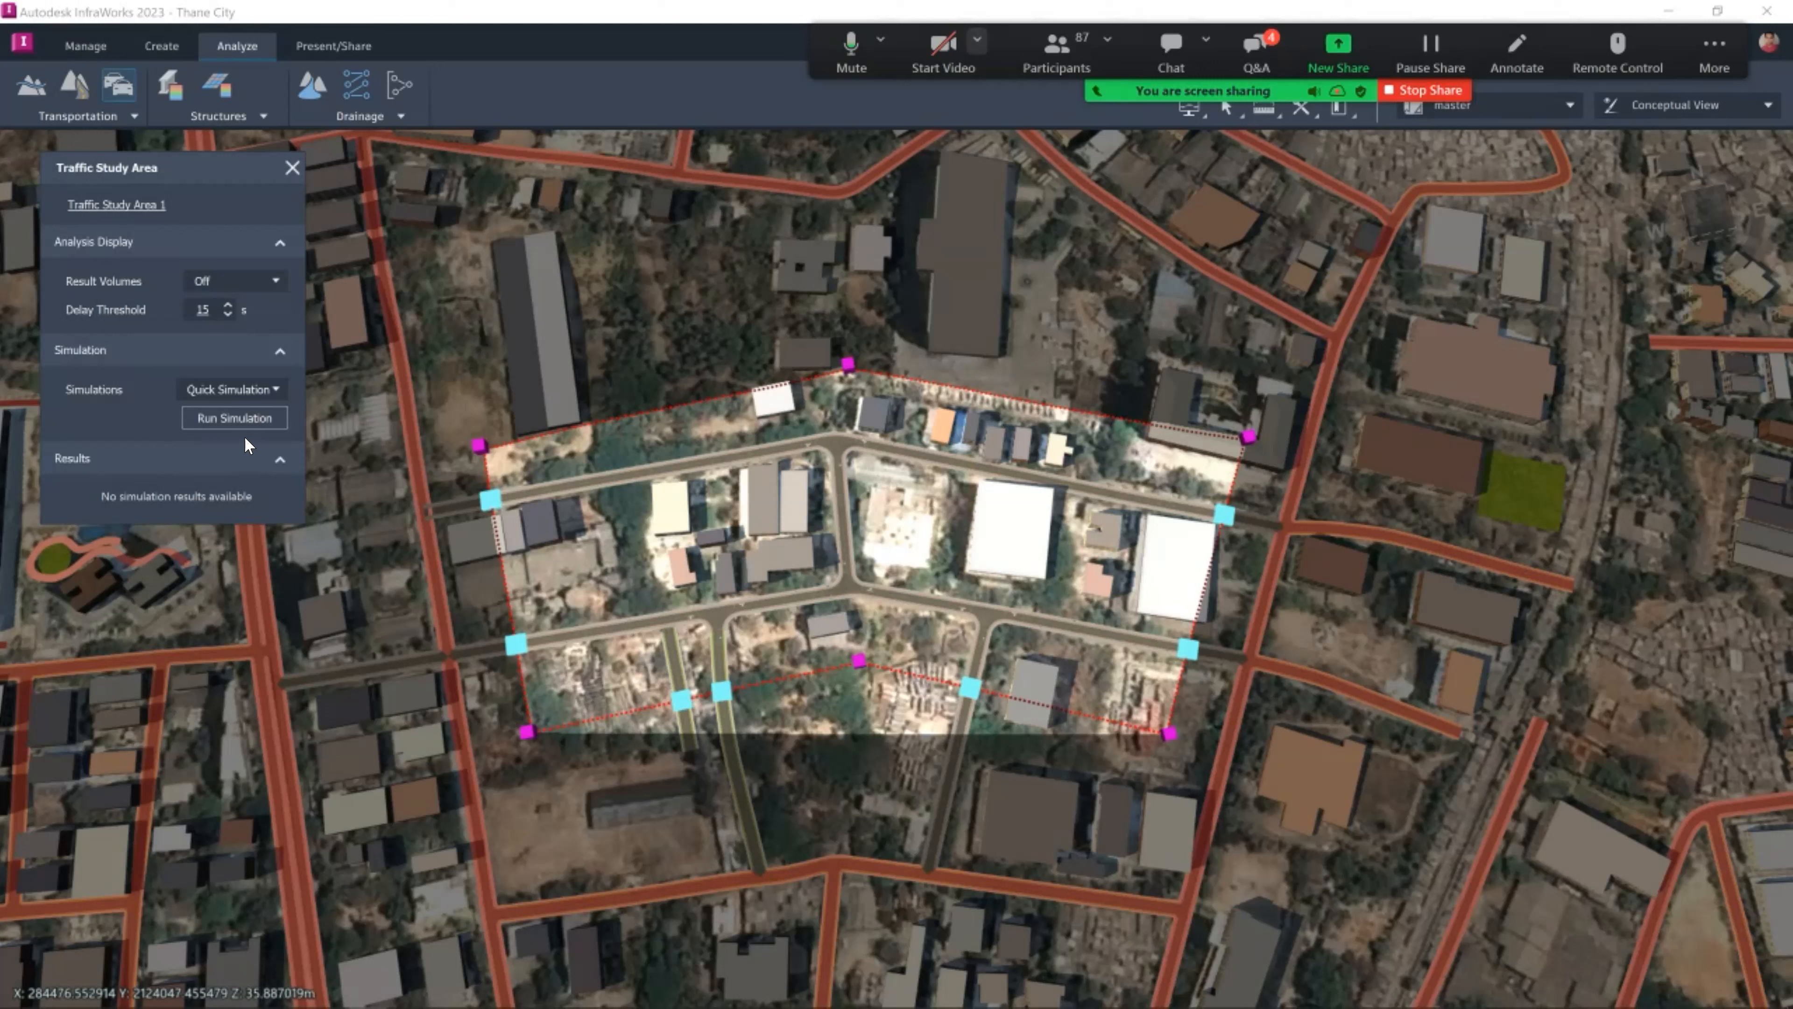
Set the study area's result volumes to Per Lane, keep the delay threshold at 15 s and run the Quick Simulation.
click(275, 386)
click(272, 281)
click(218, 240)
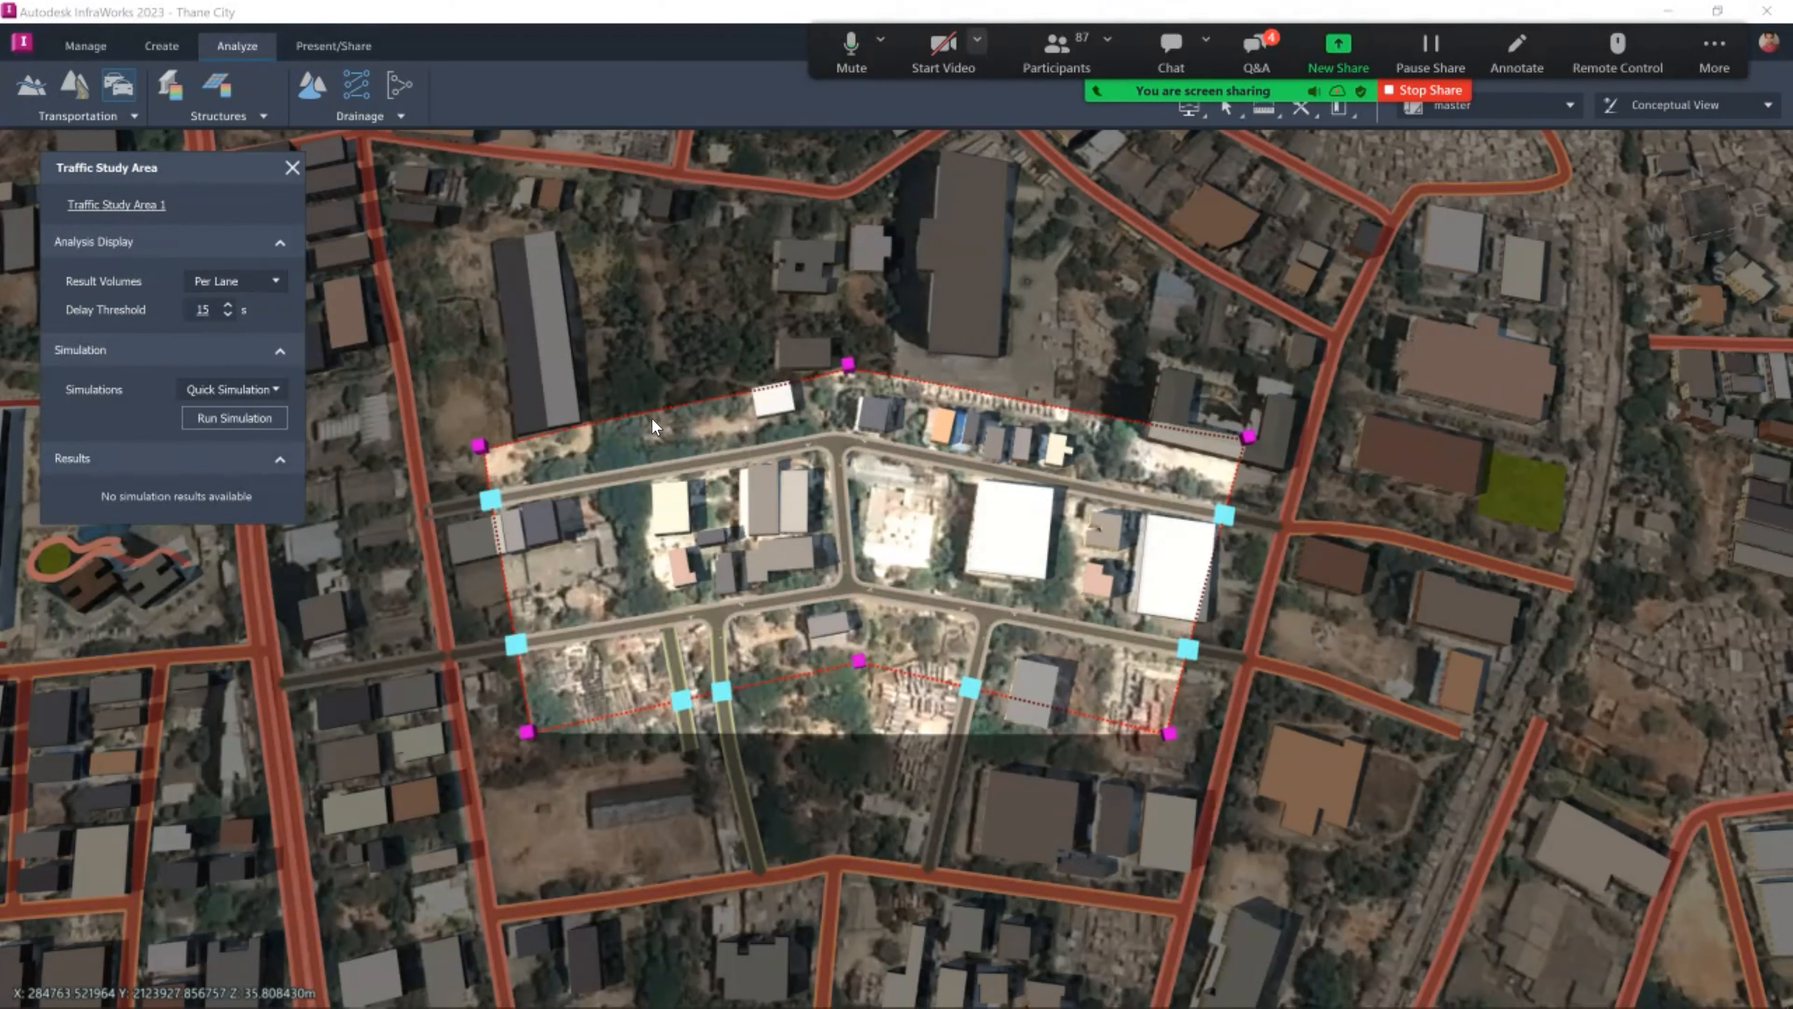
double_click(213, 311)
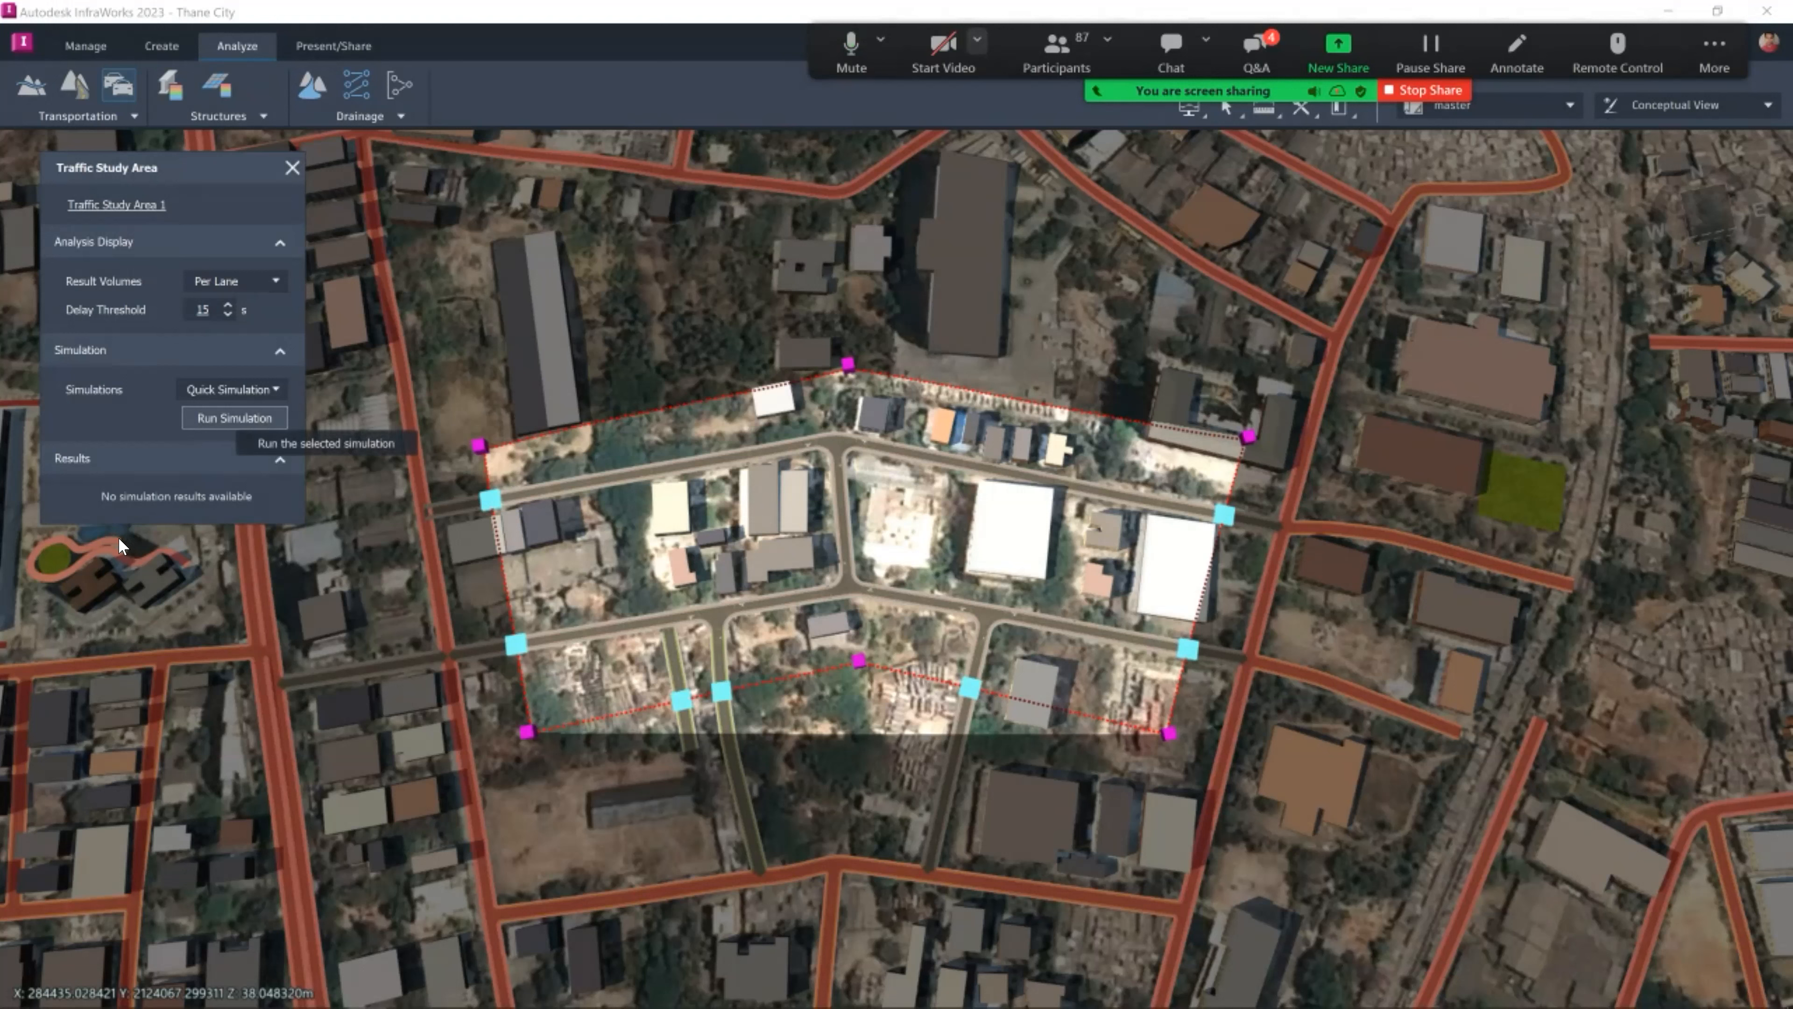
click(261, 417)
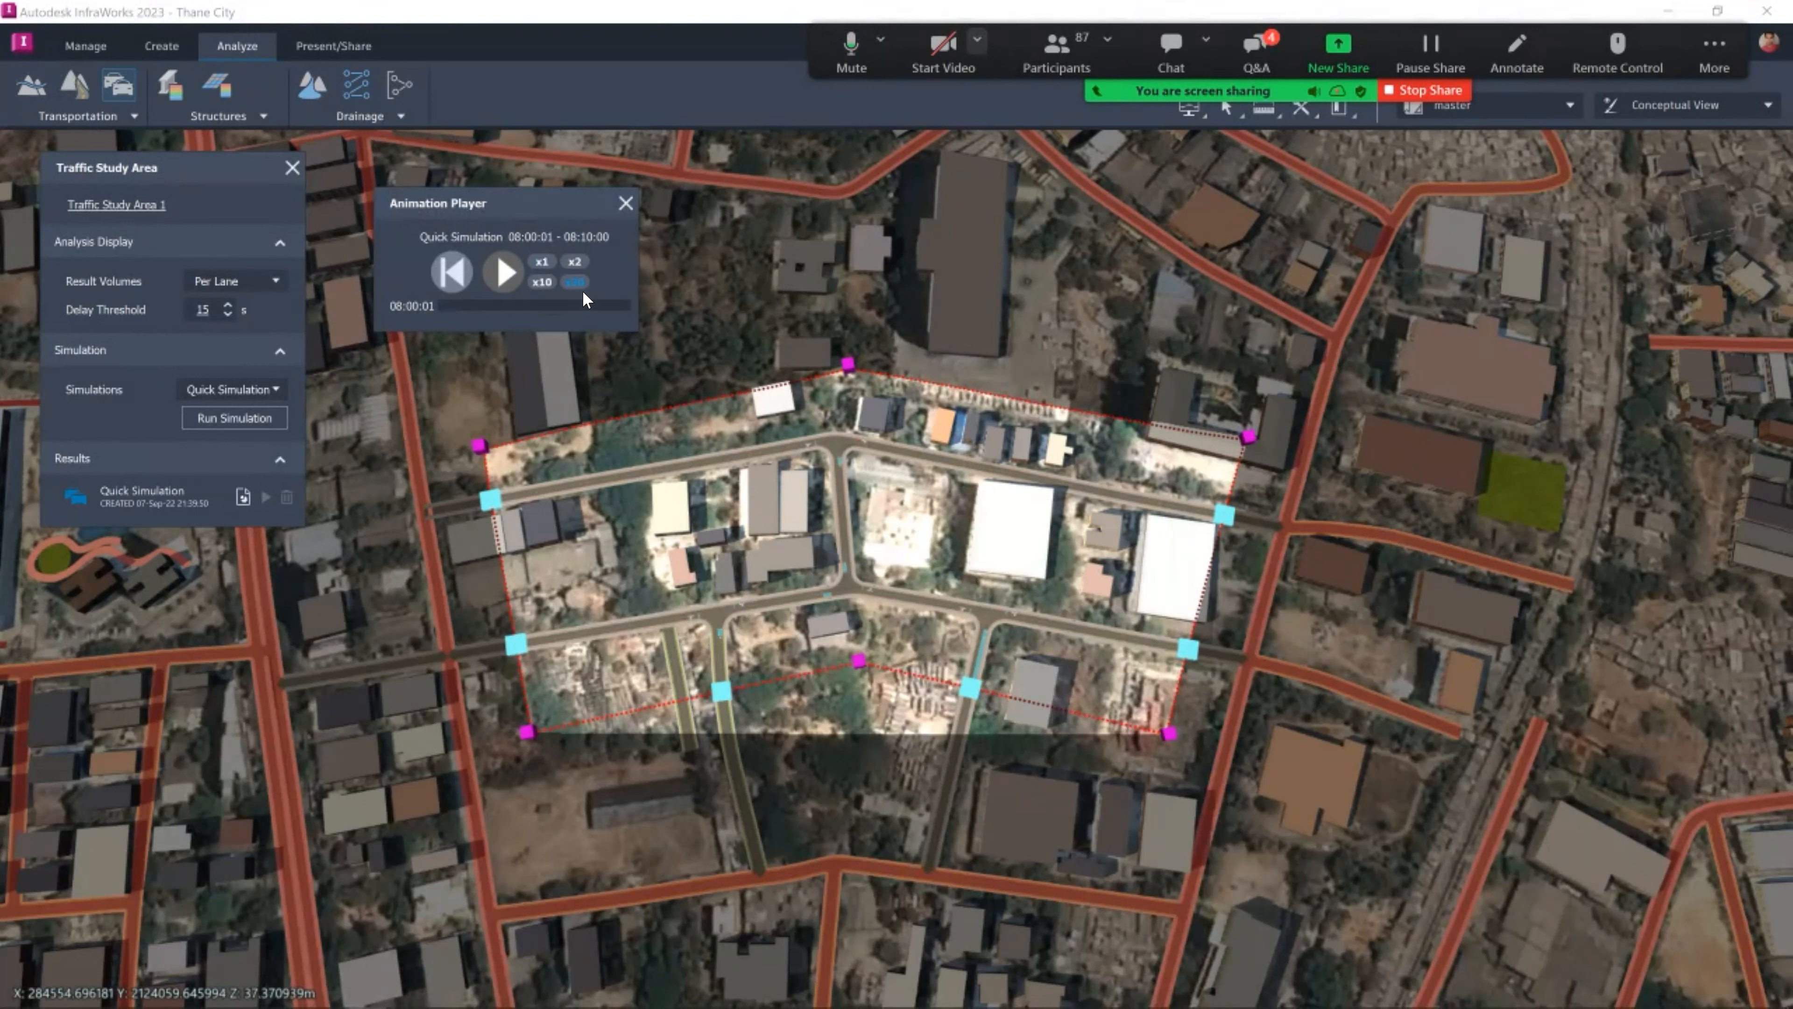
Play the Quick Simulation animation and watch the vehicles at the T-junction on the northern road, then across the whole study area.
click(505, 284)
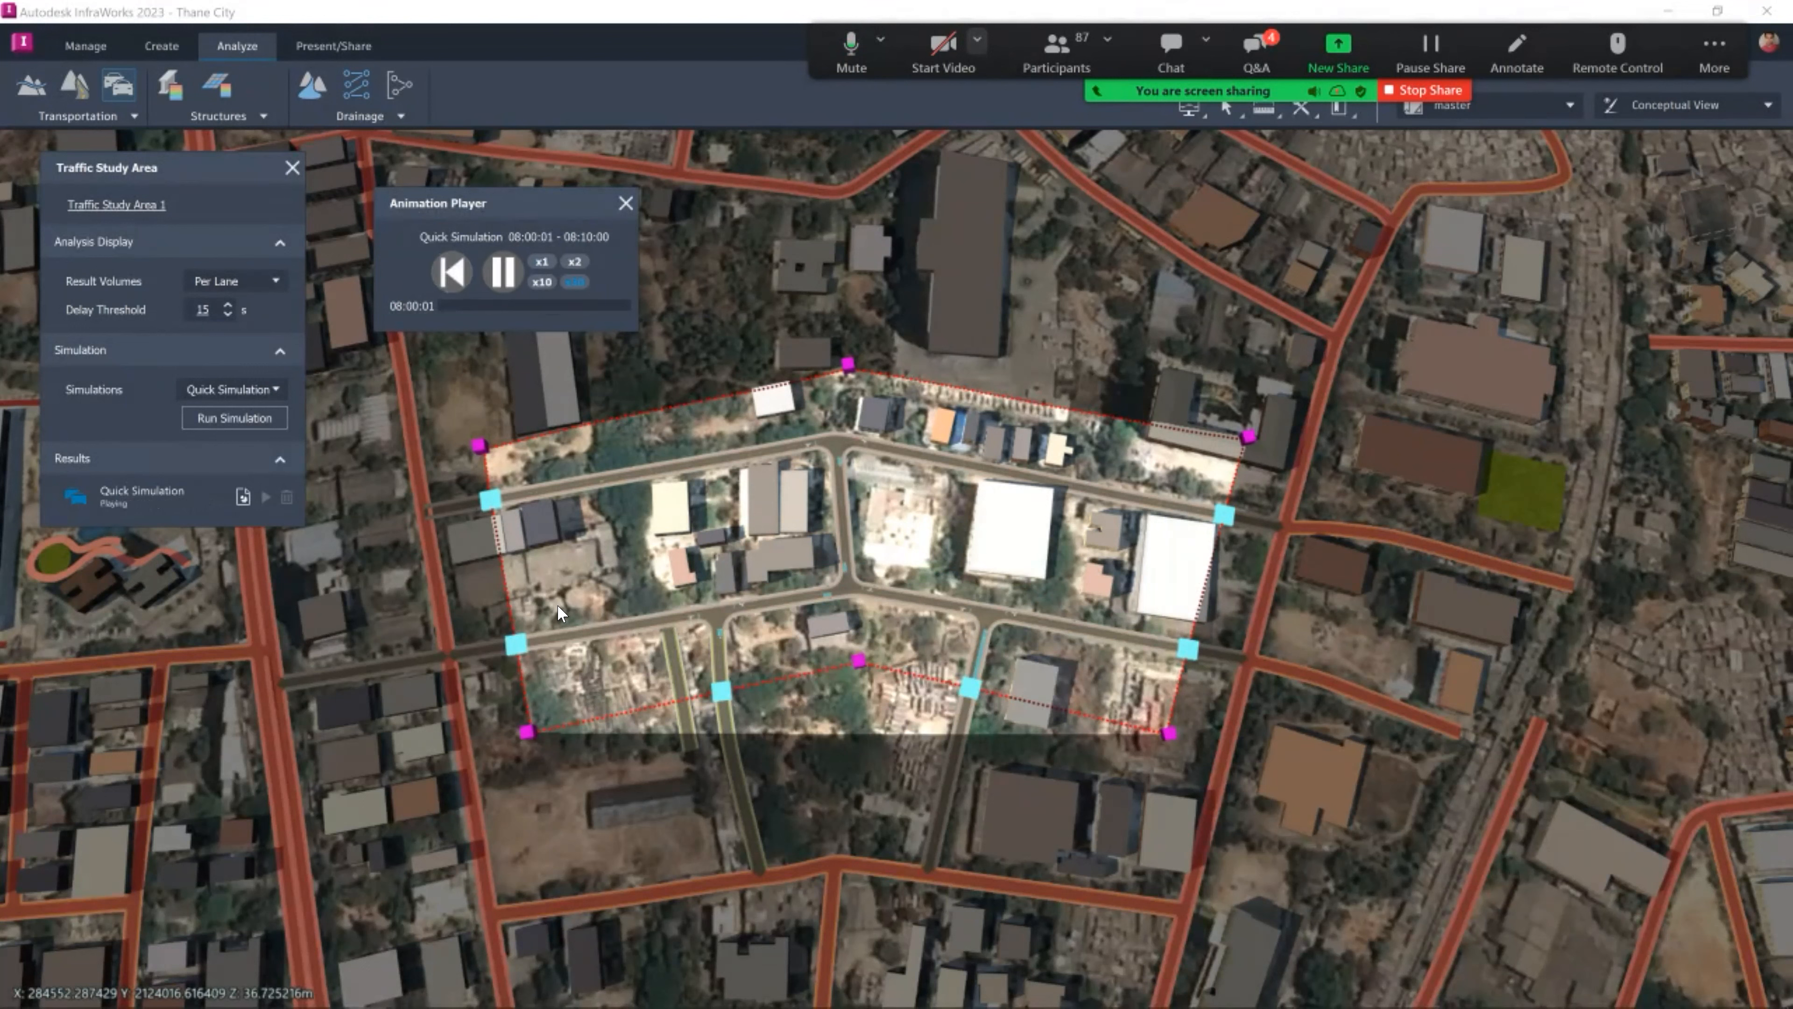
scroll(865, 452, up, 8)
drag(865, 452, 757, 499)
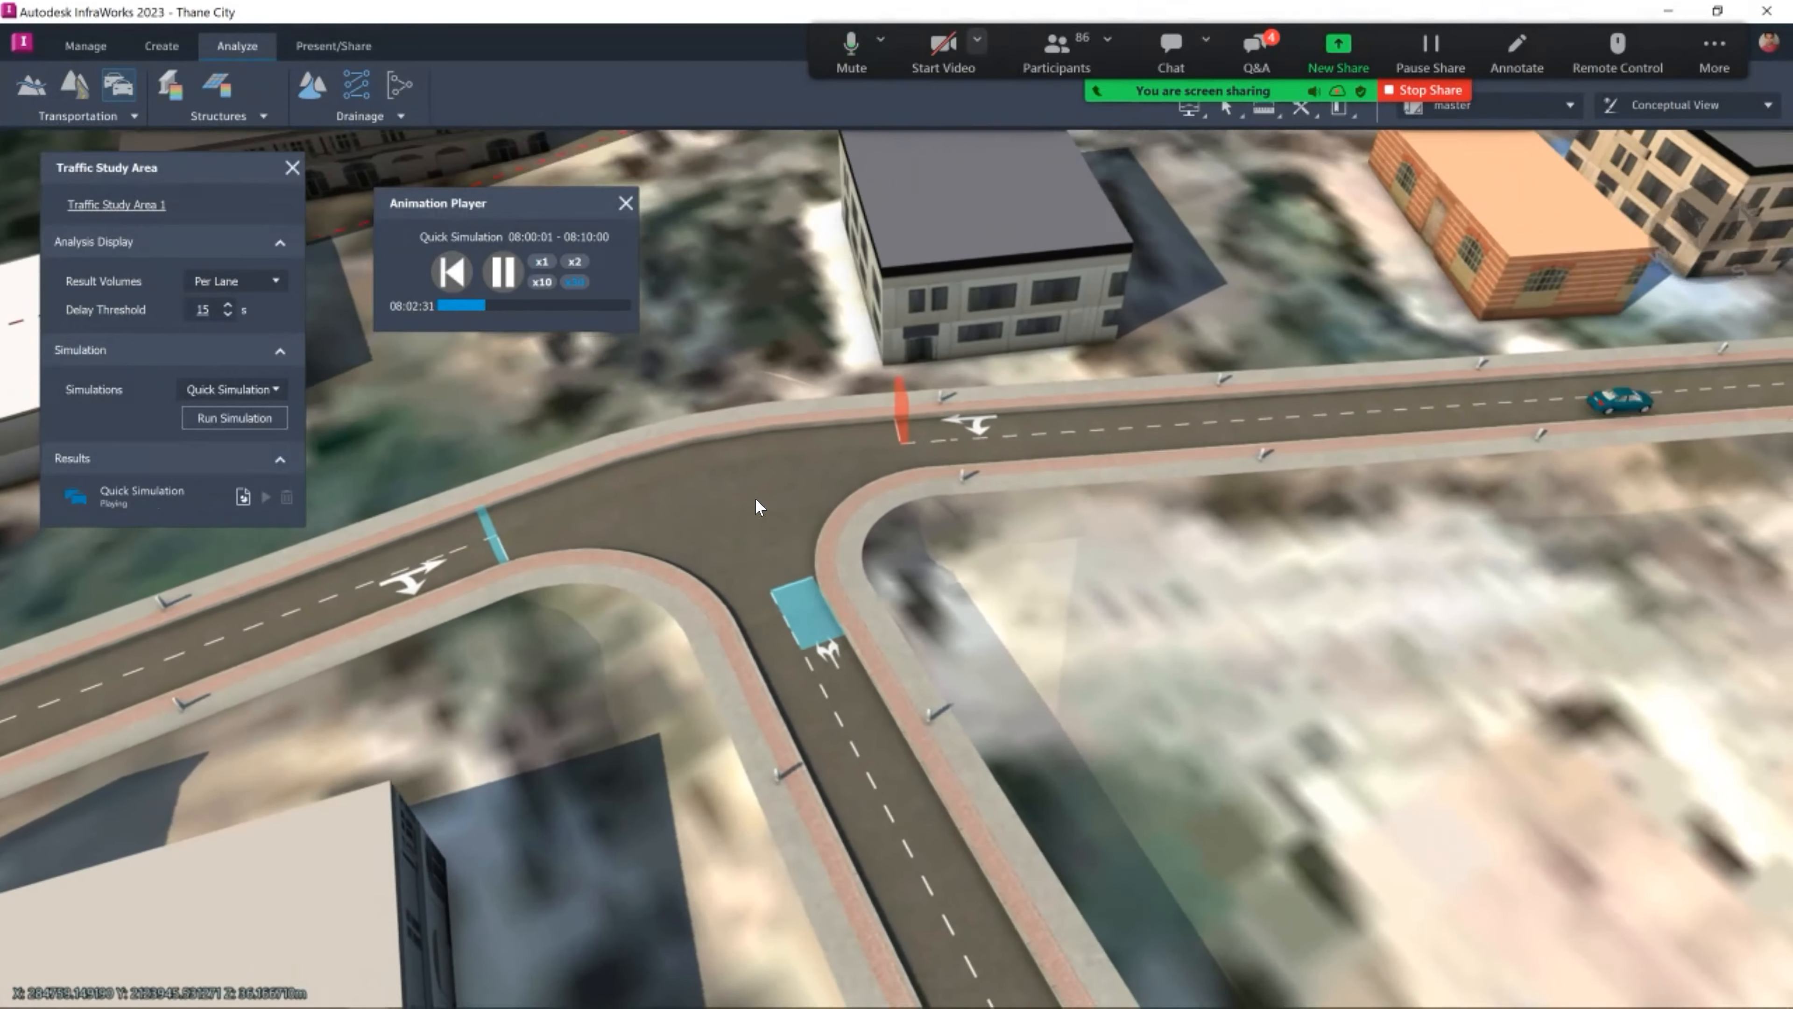
scroll(759, 499, down, 3)
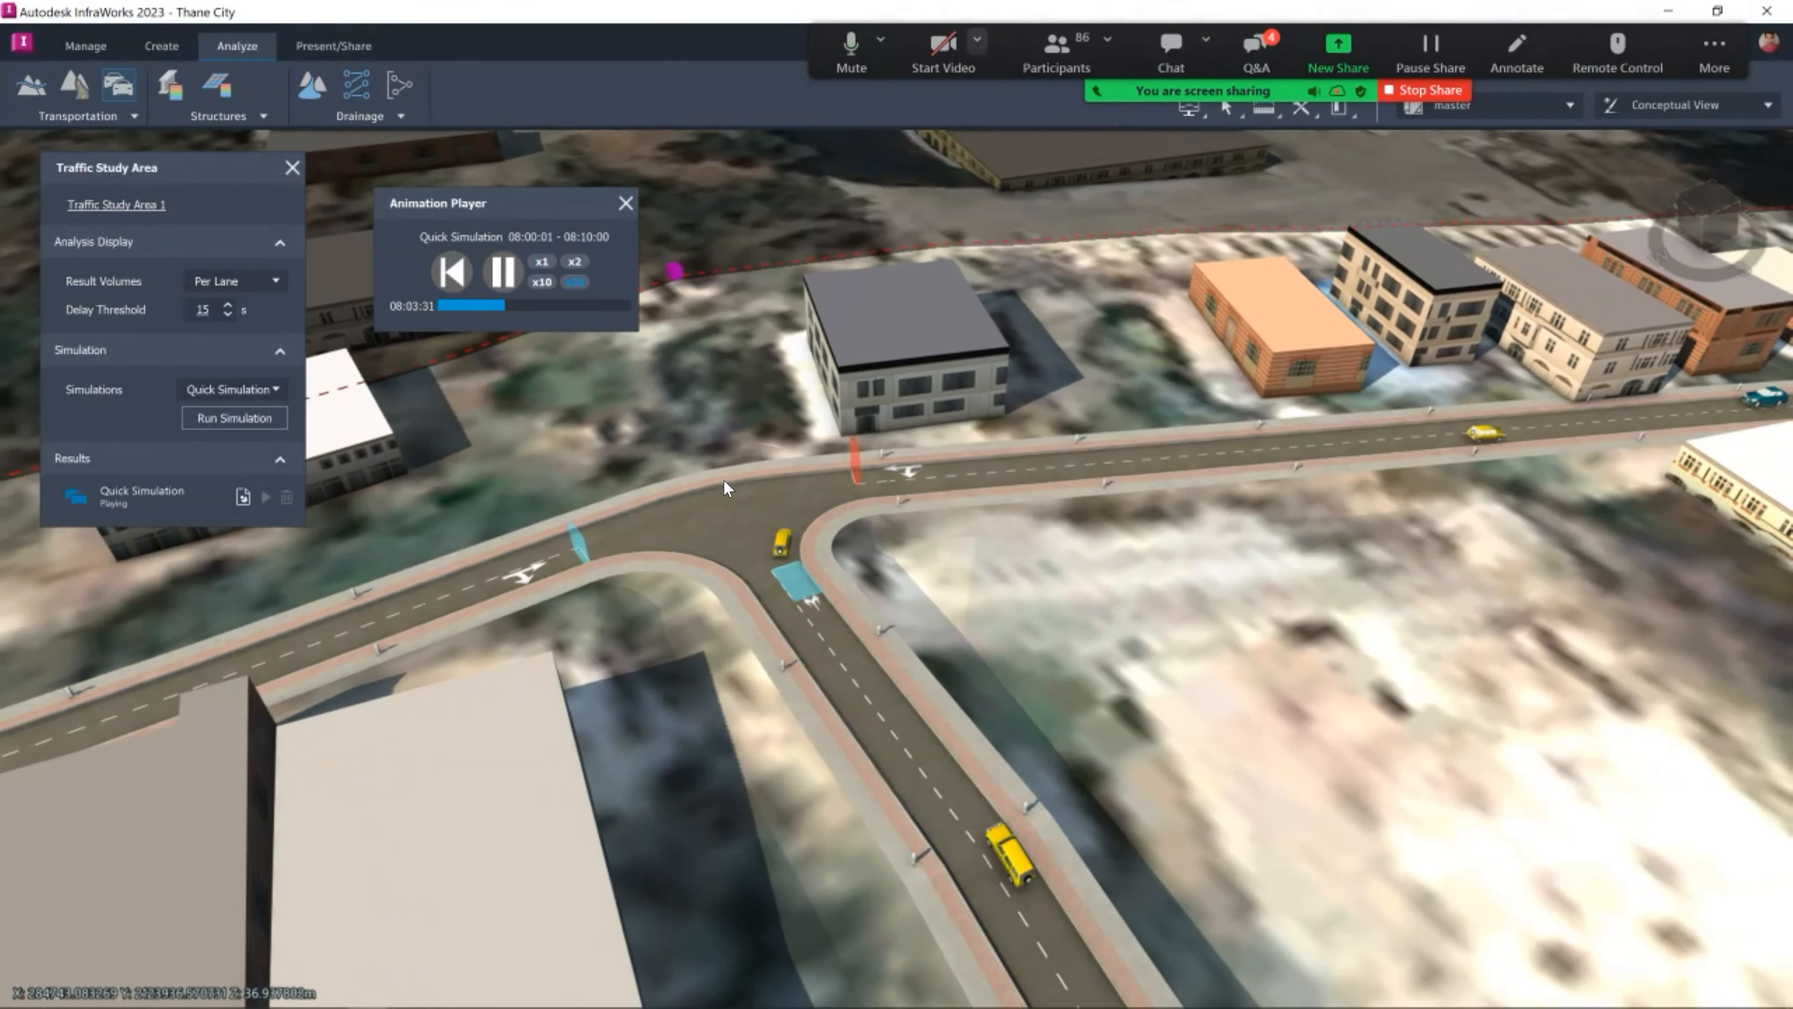
scroll(723, 480, down, 2)
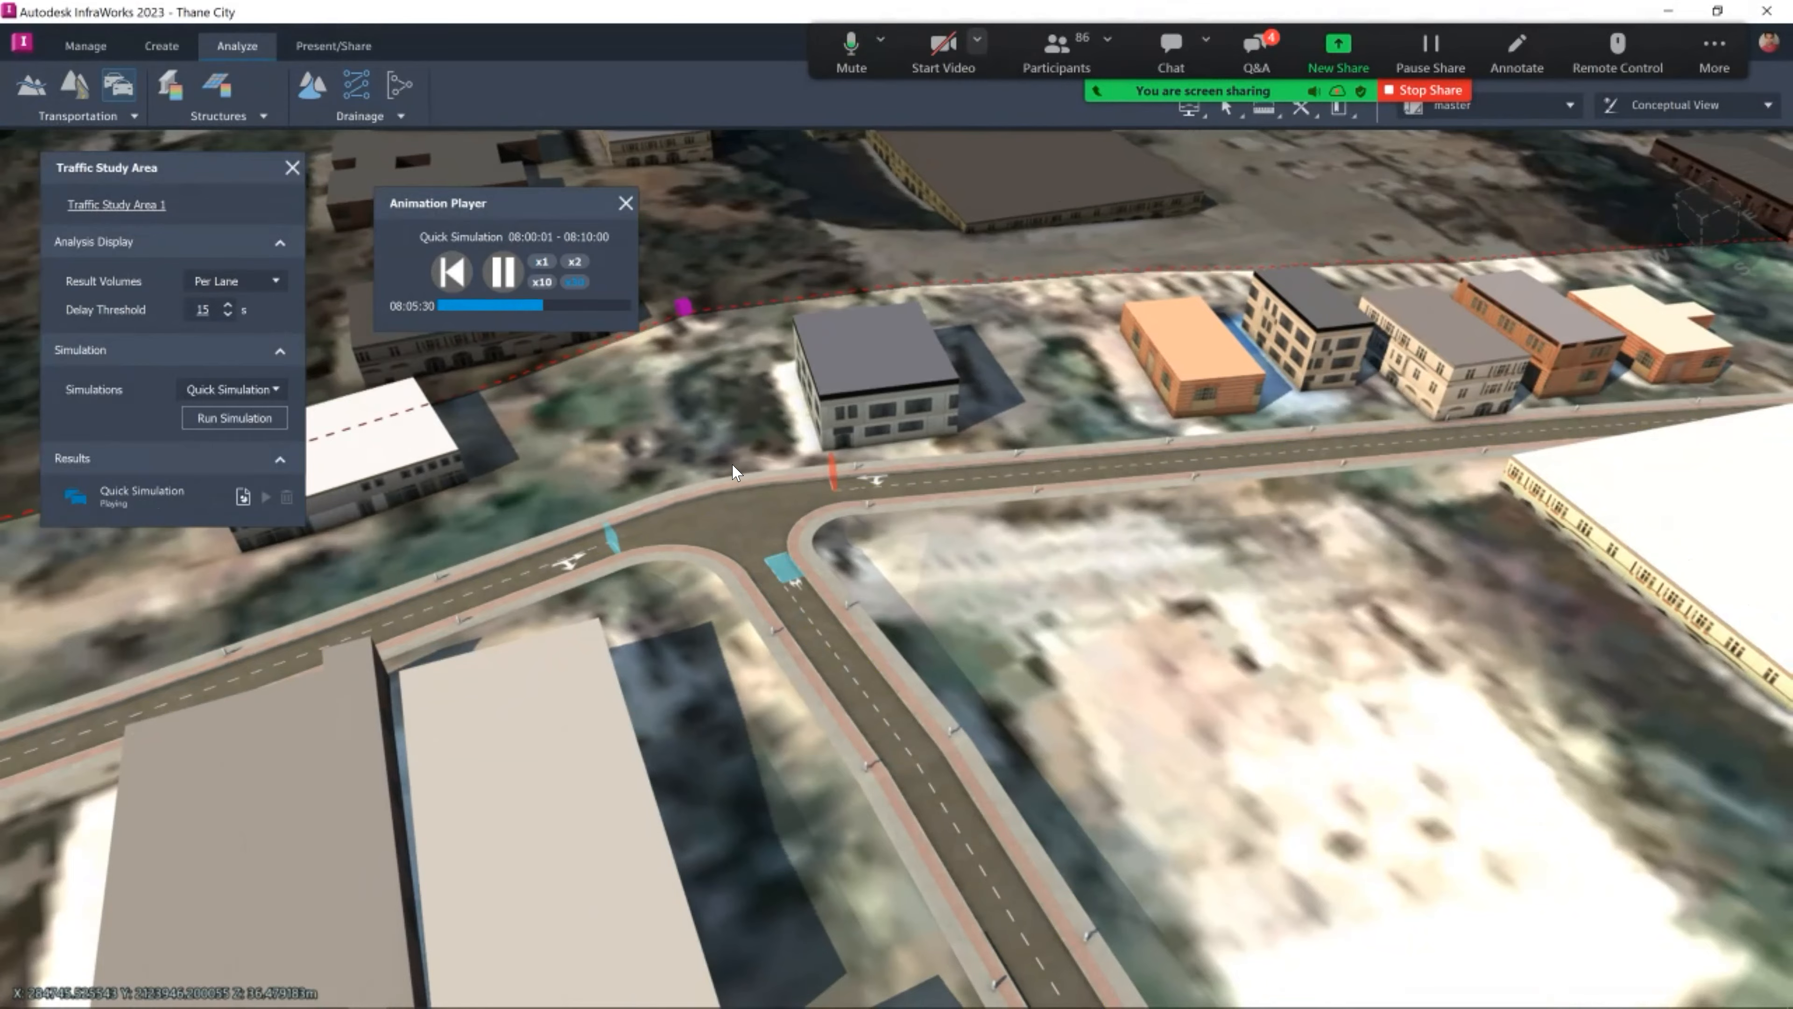
scroll(731, 463, down, 3)
scroll(731, 462, down, 5)
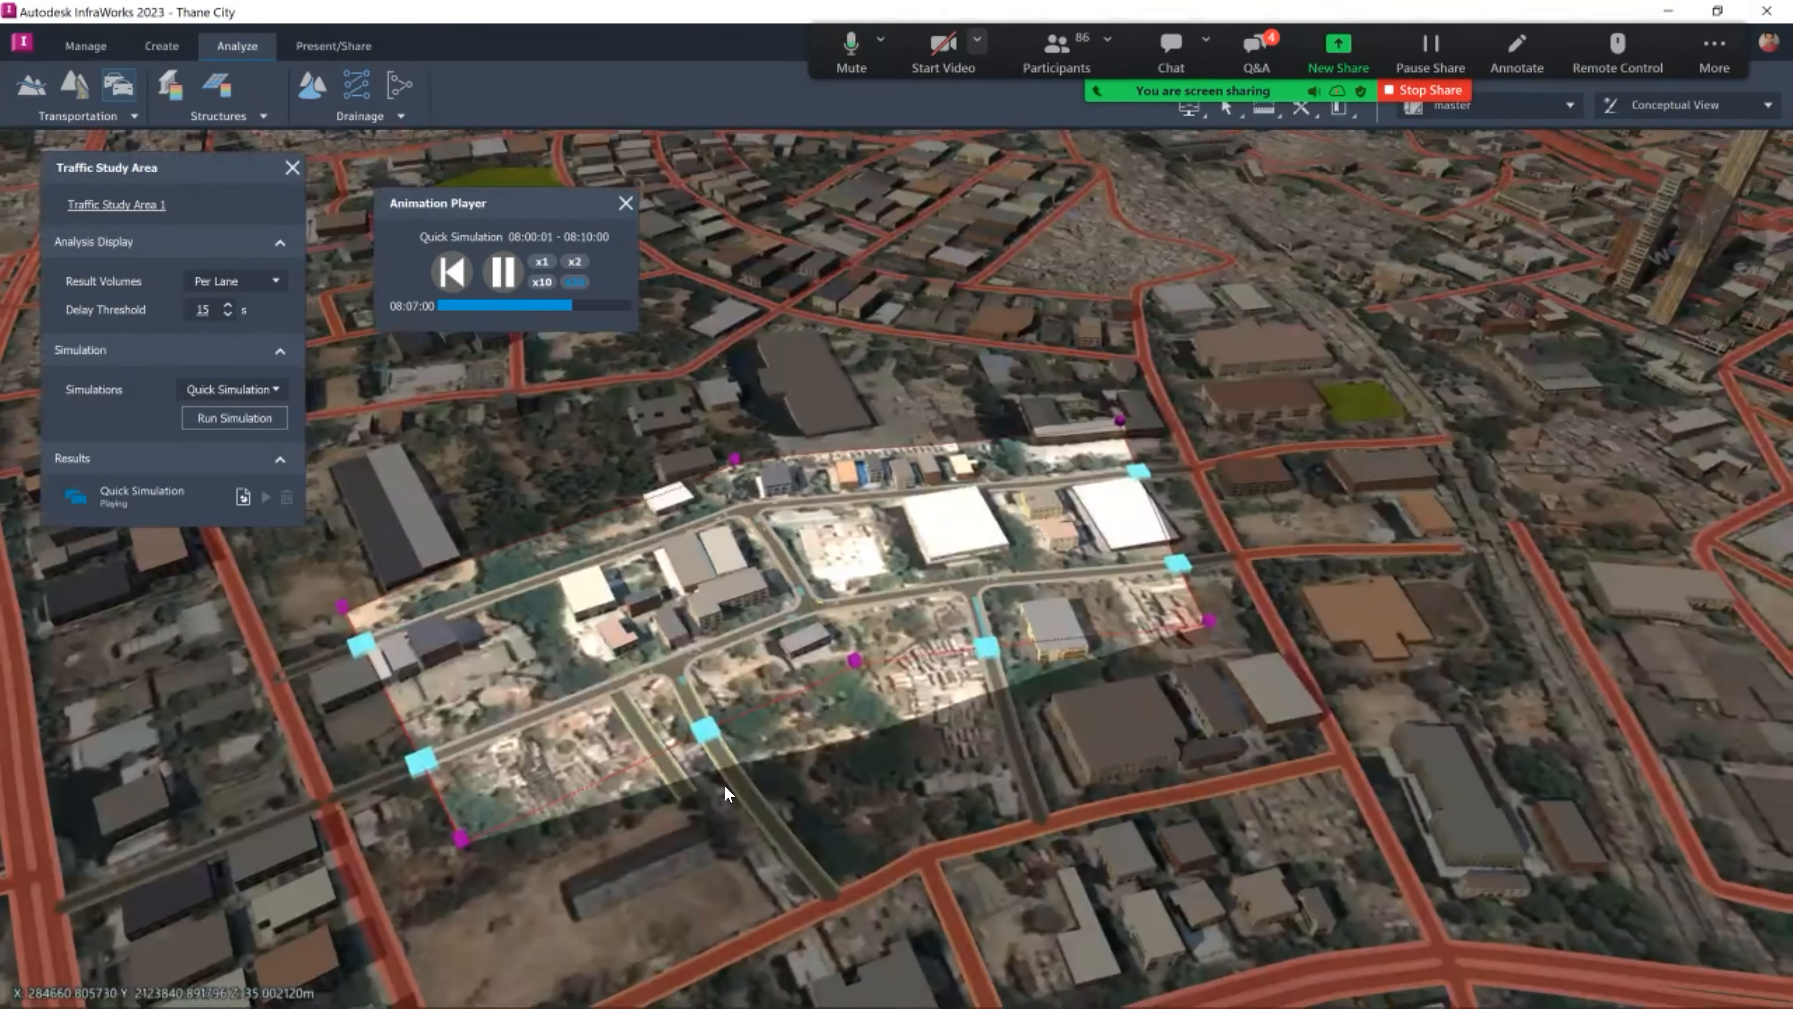
Check the incoming and outgoing demand of Zone 1 and Zone 3 at the study area's edge.
scroll(724, 785, up, 4)
mouse_move(718, 730)
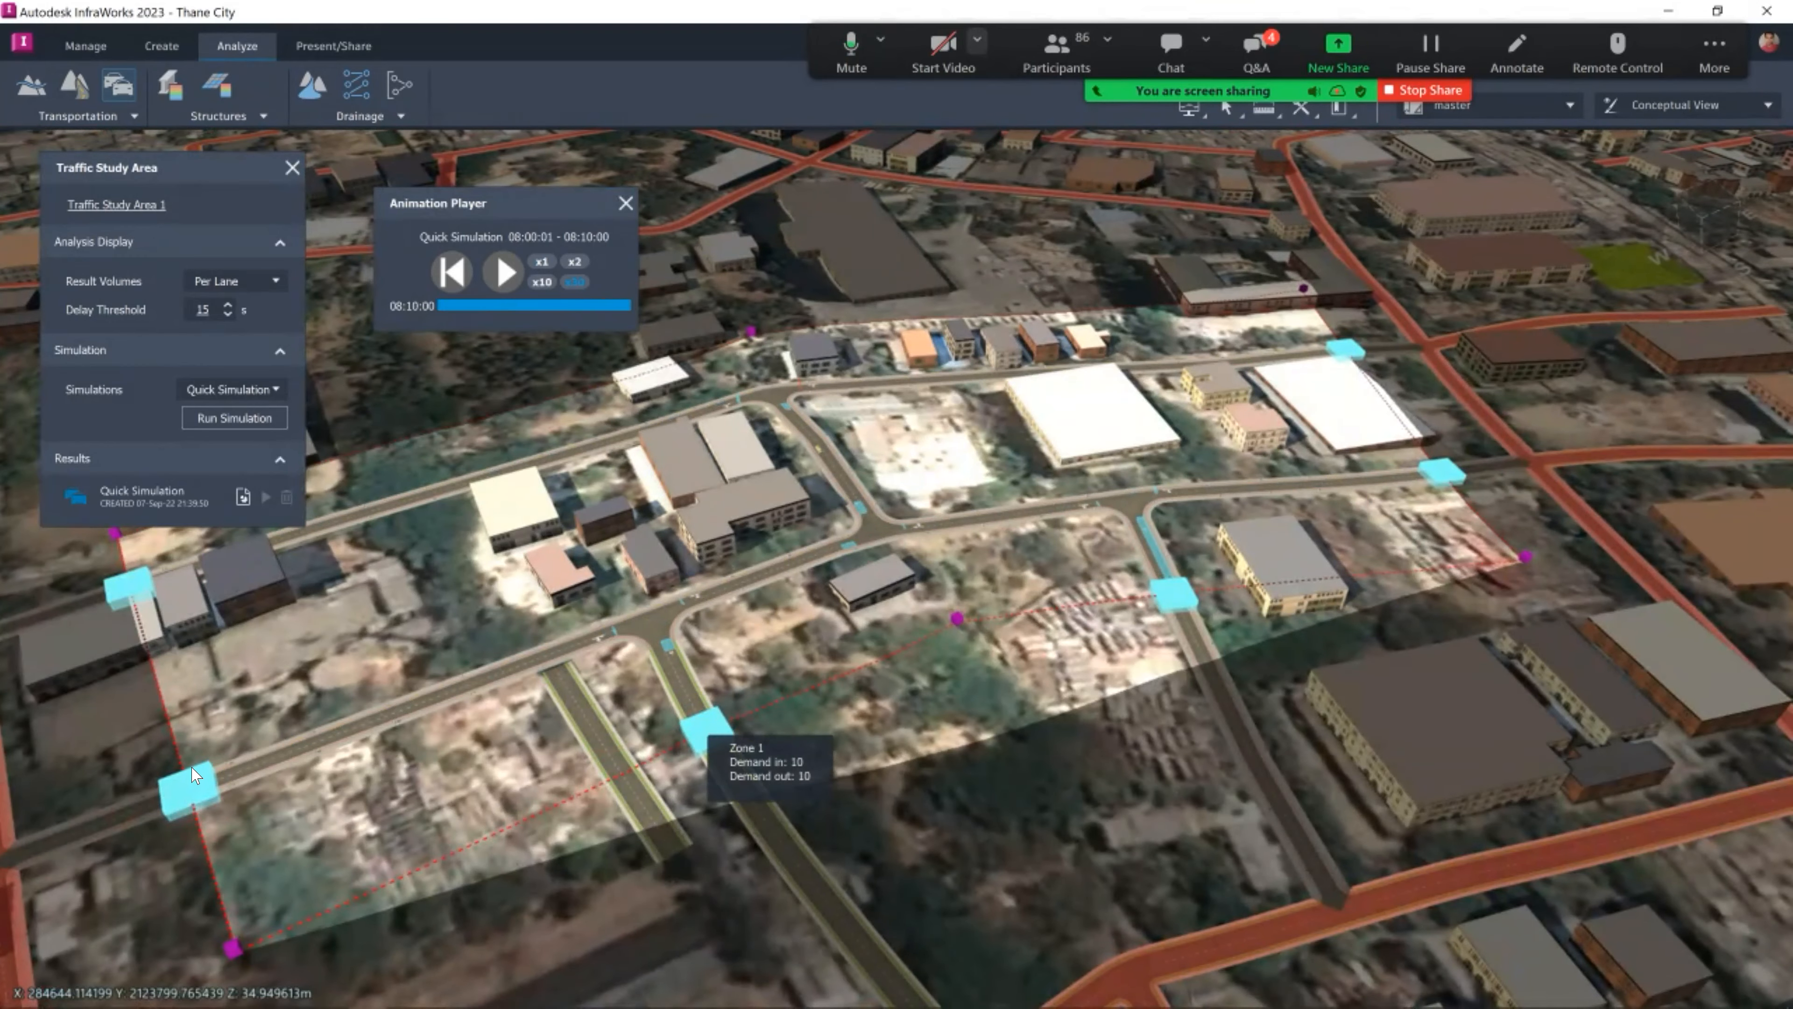
mouse_move(191, 793)
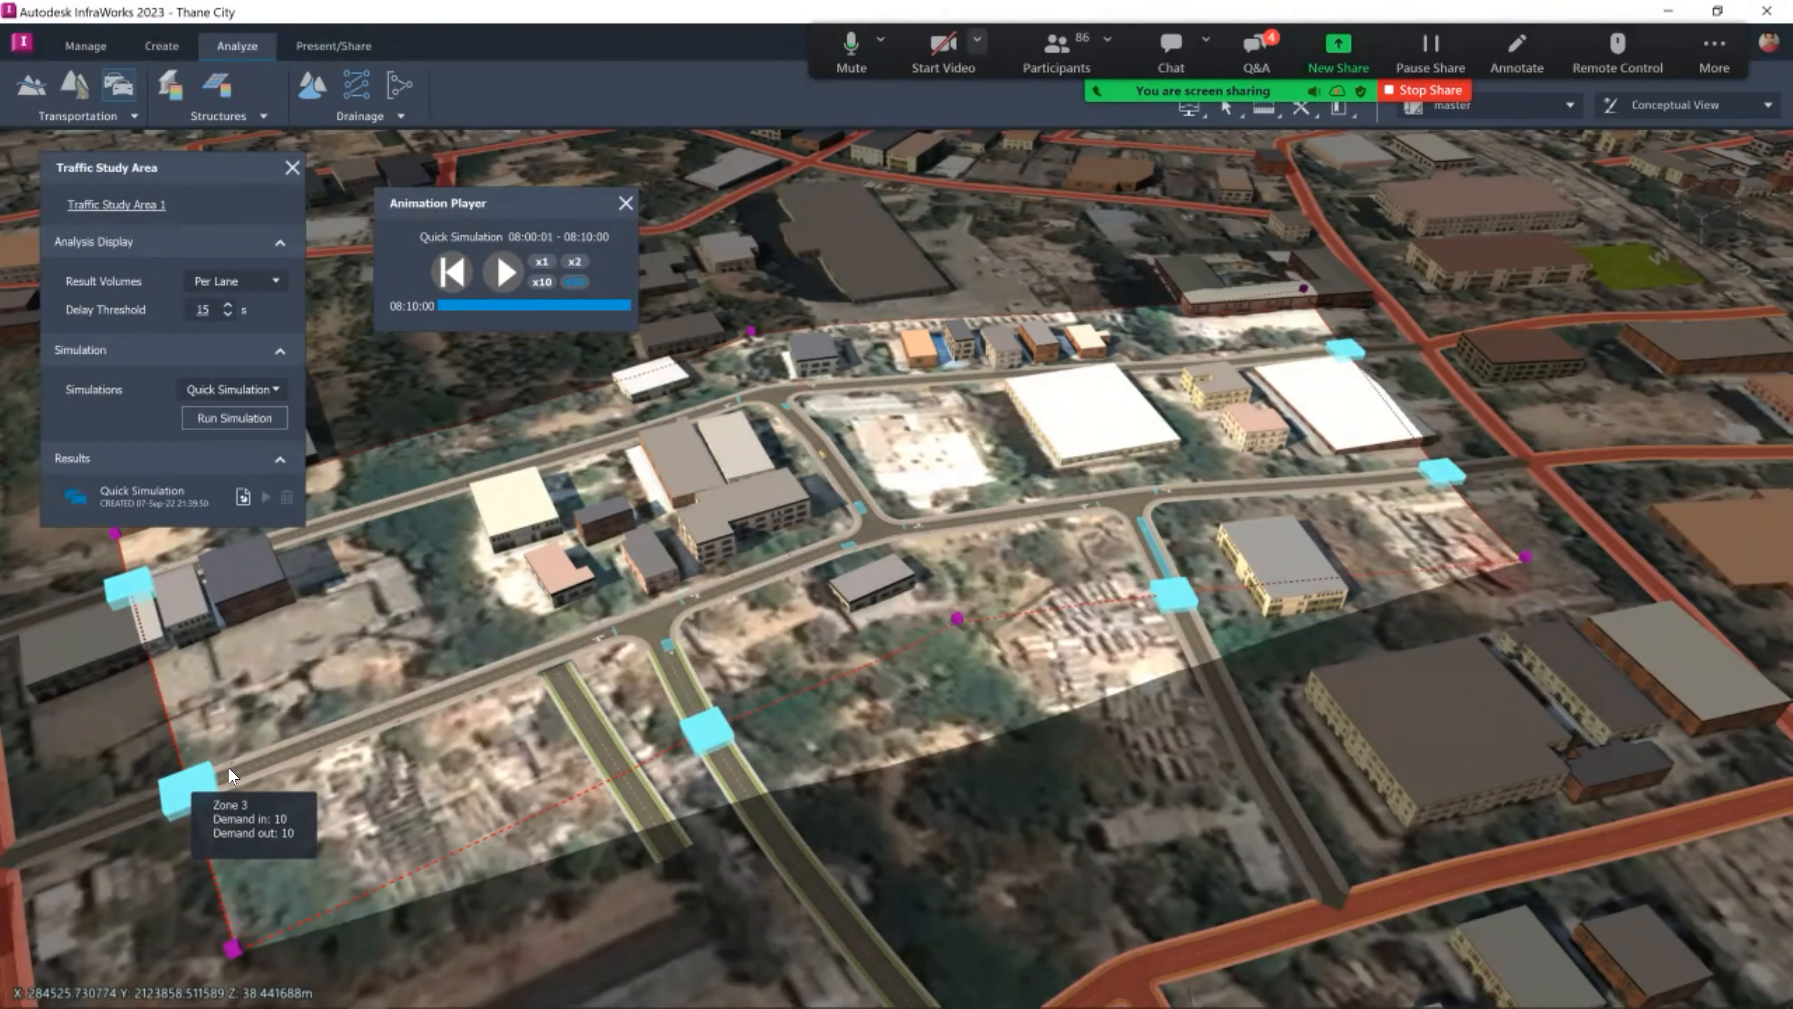
Replay the Quick Simulation and watch the traffic on the link road and its junctions from close up and from above.
scroll(627, 511, up, 8)
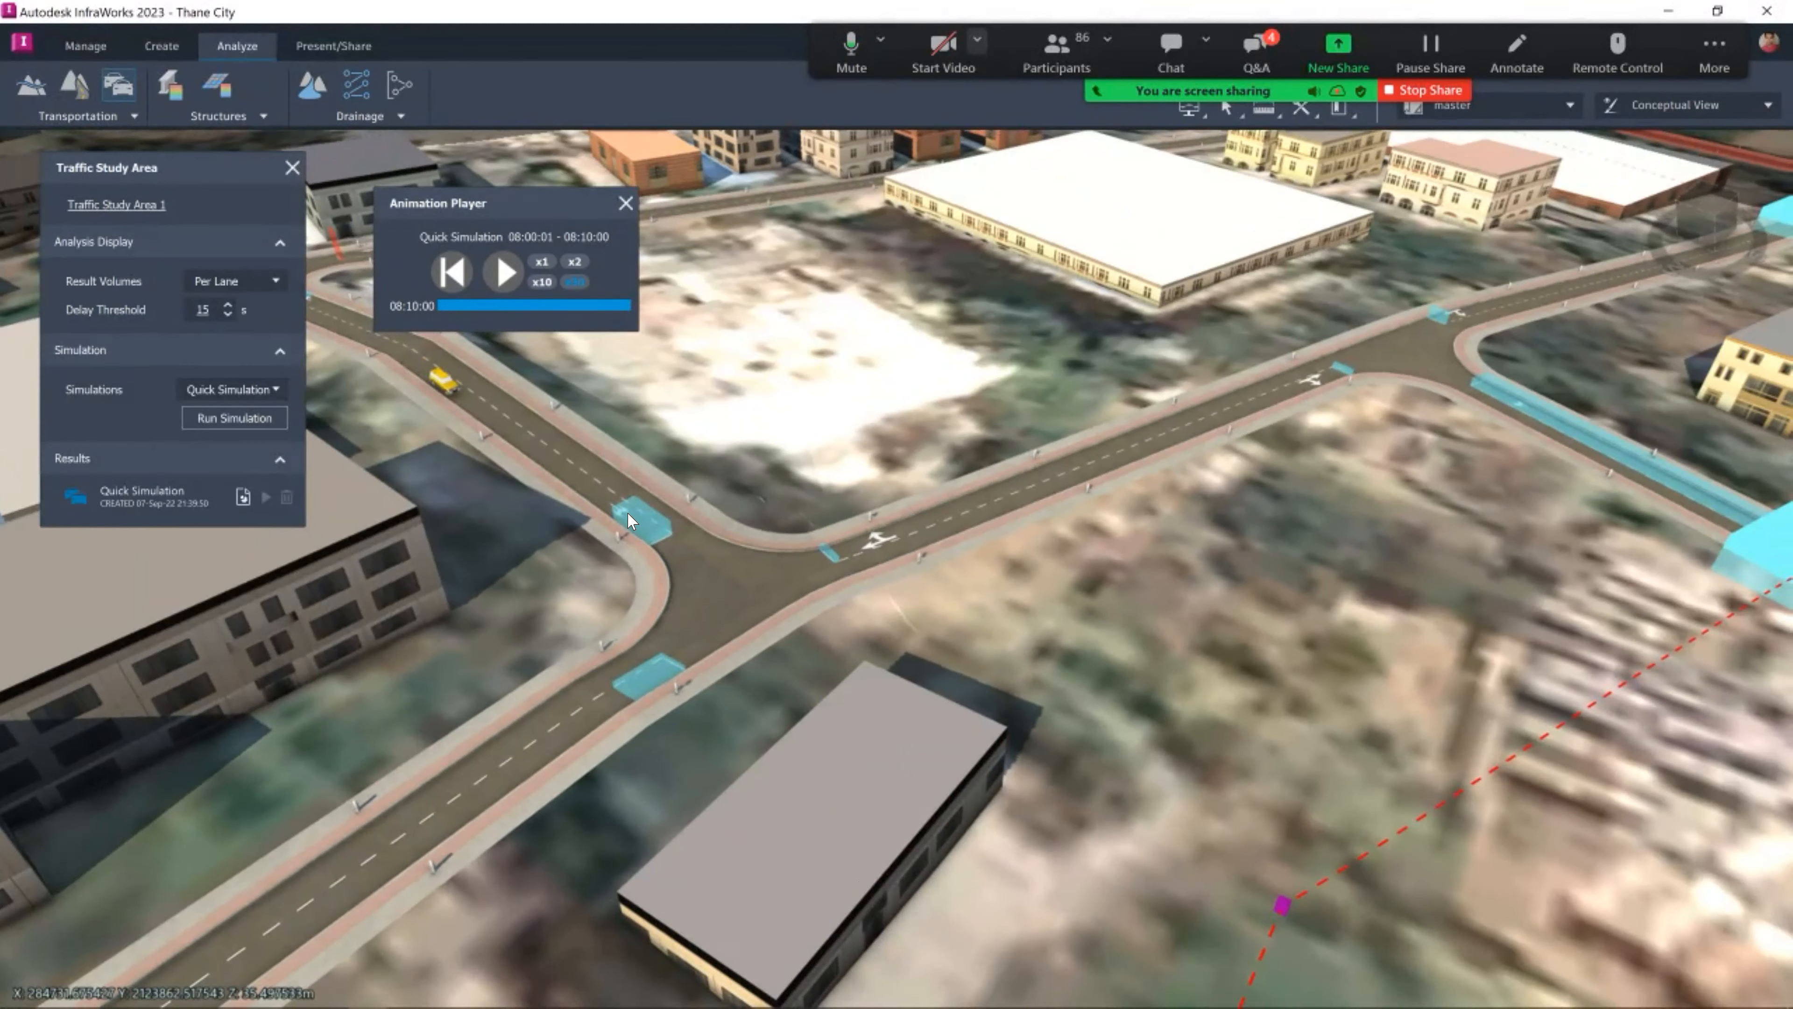
click(503, 271)
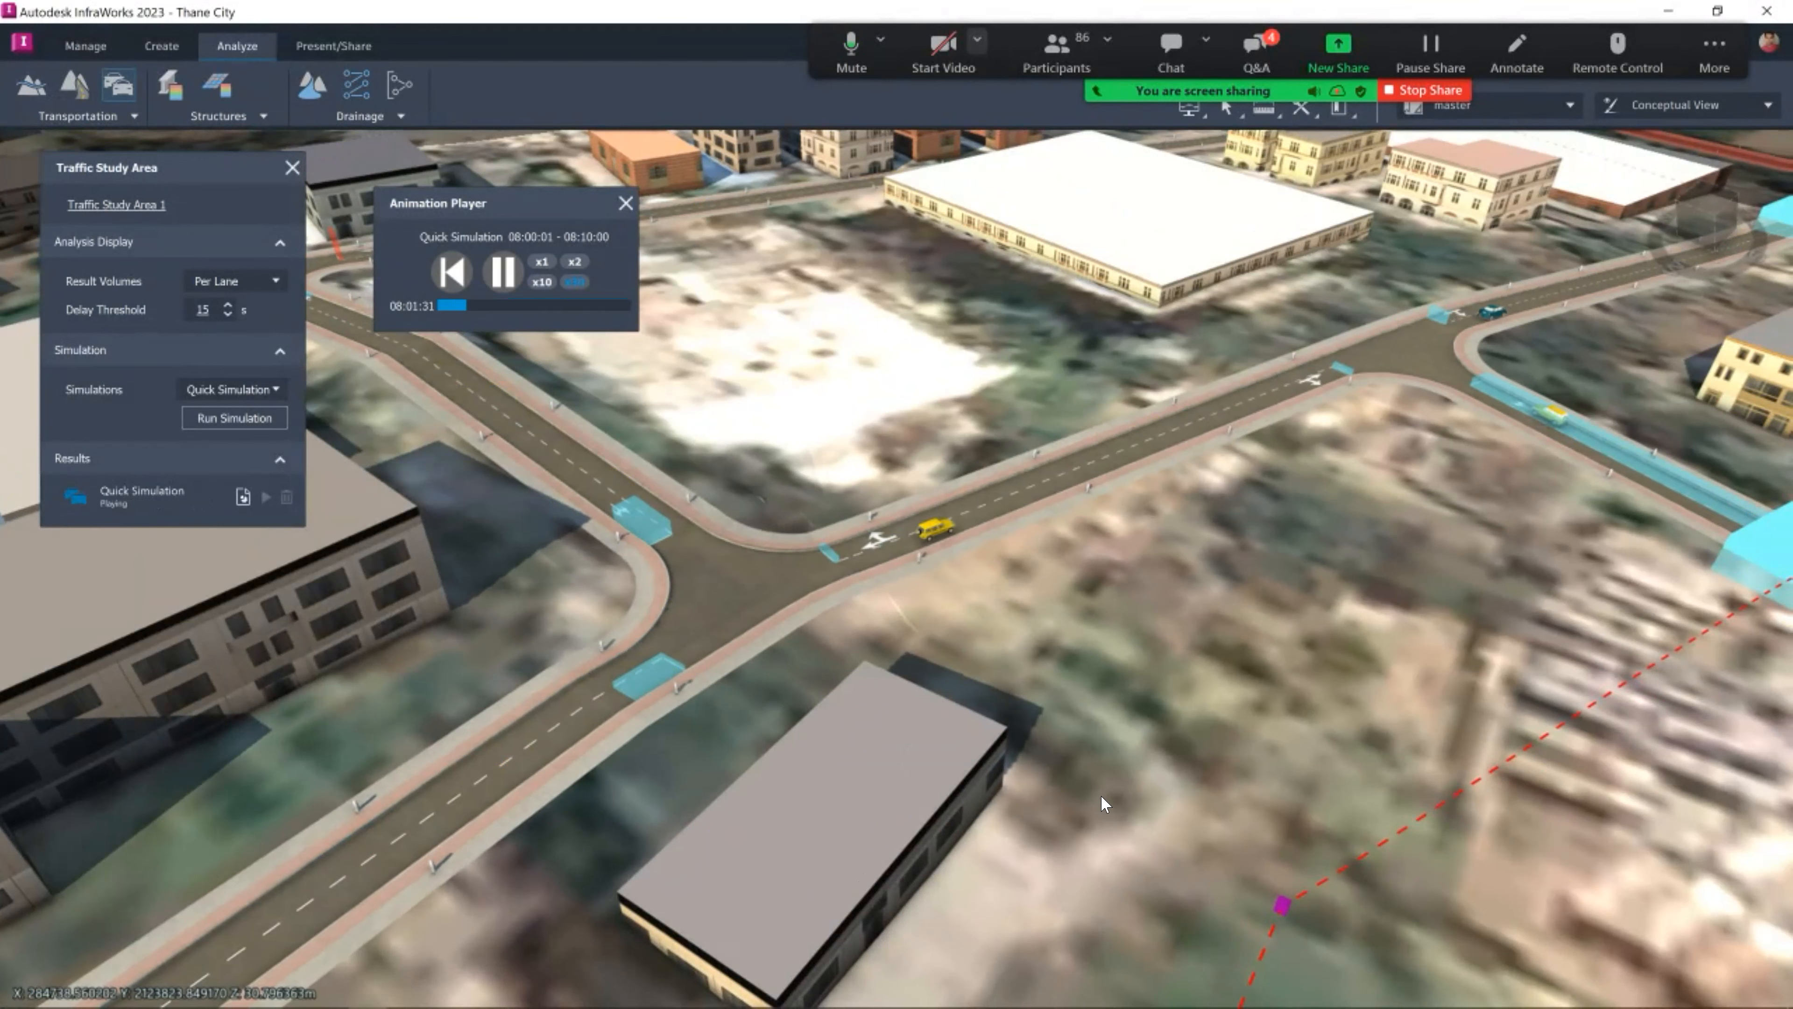
scroll(1085, 795, up, 5)
scroll(1101, 797, down, 4)
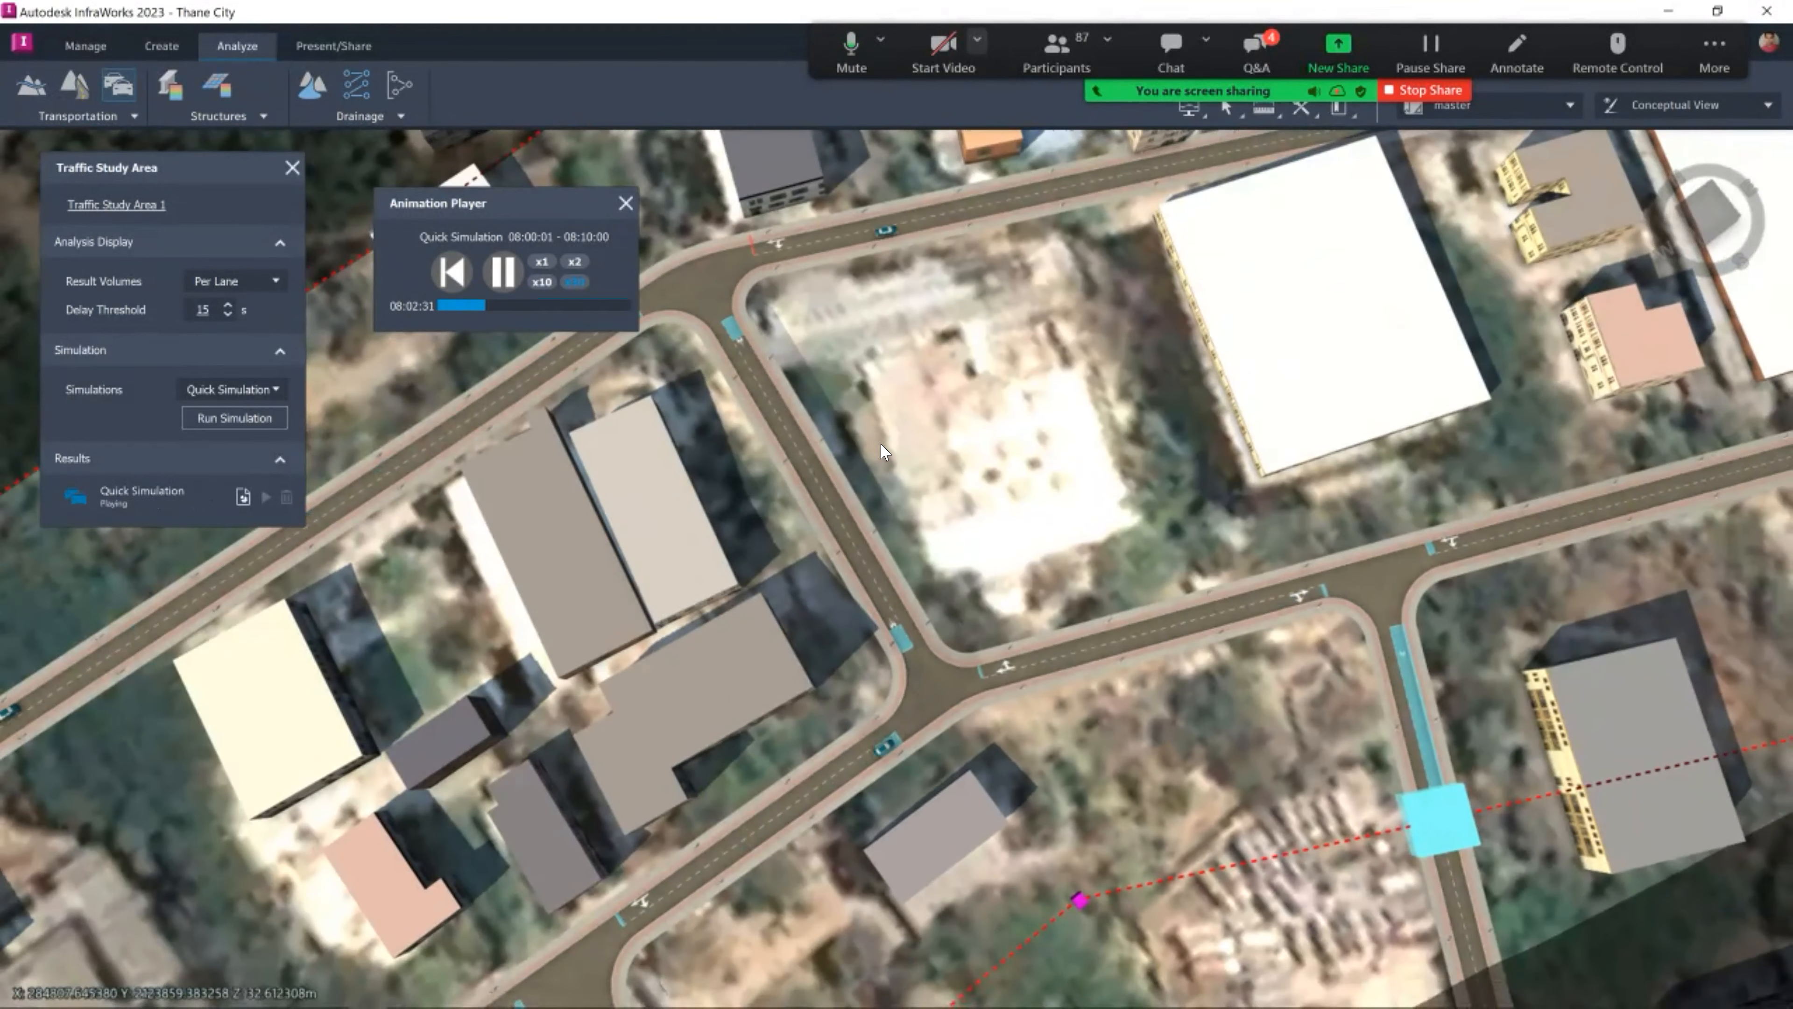
scroll(856, 481, down, 3)
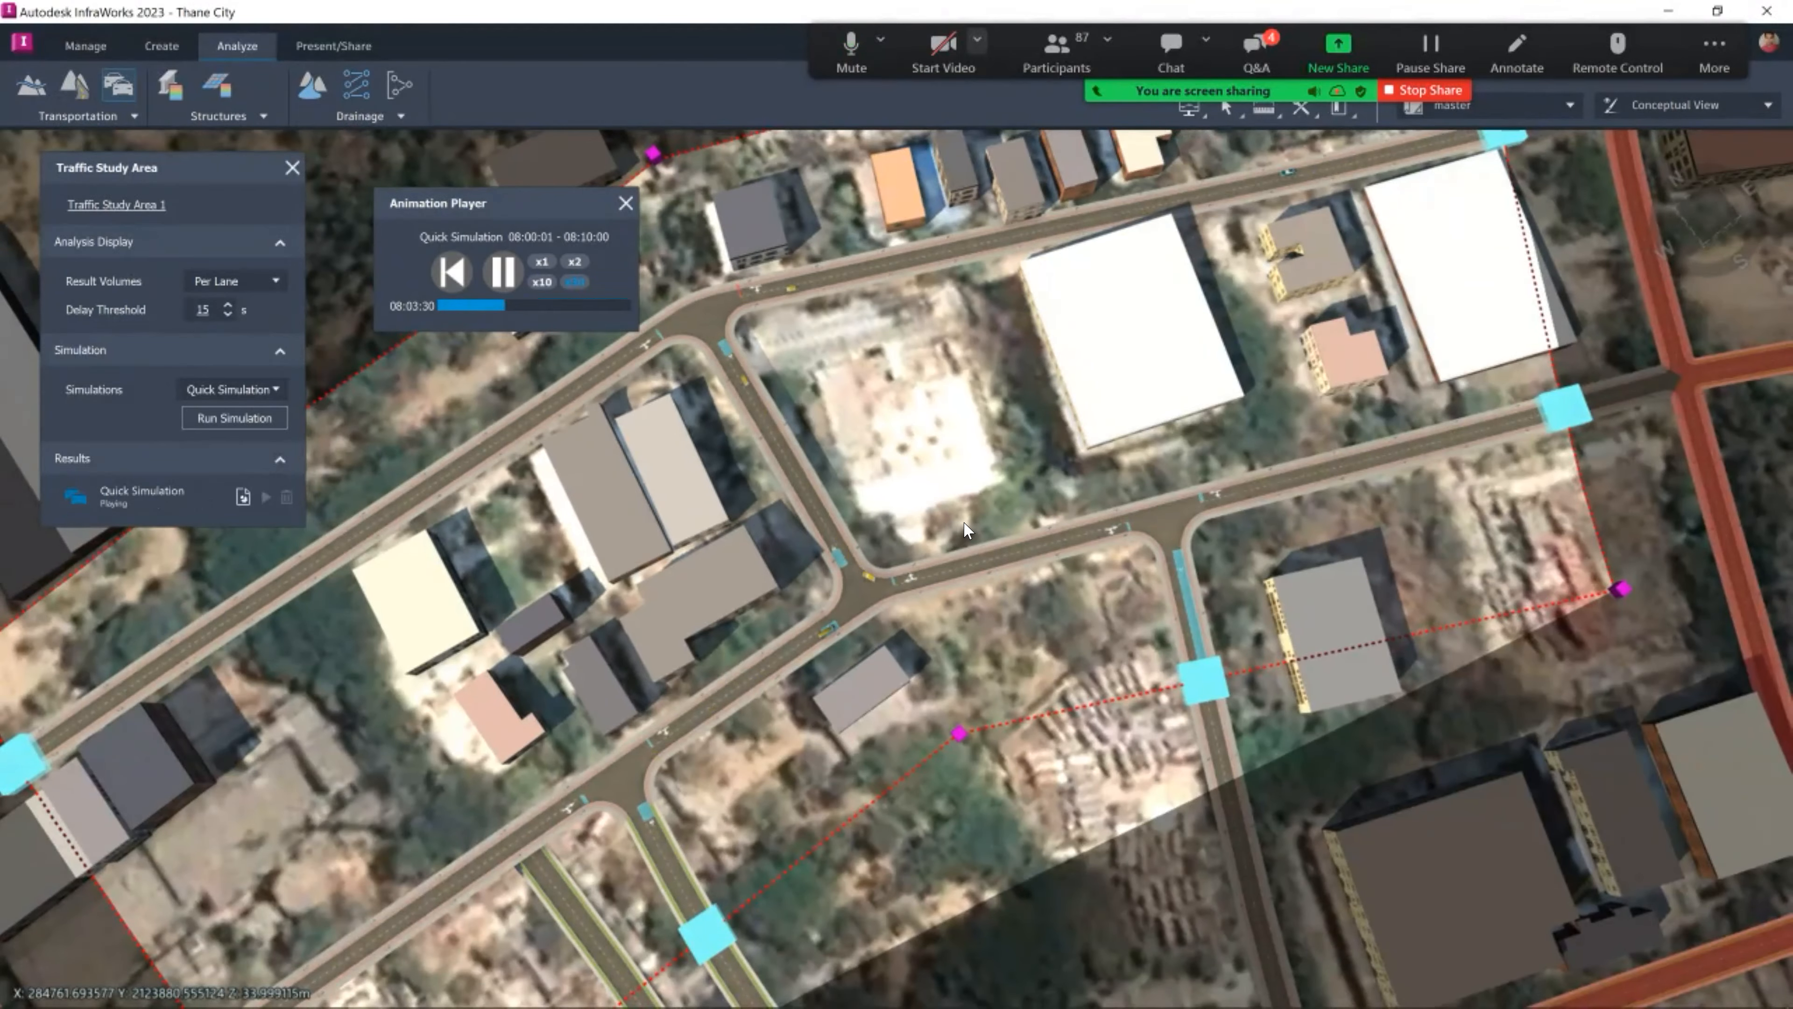
scroll(952, 544, down, 2)
drag(952, 544, 496, 510)
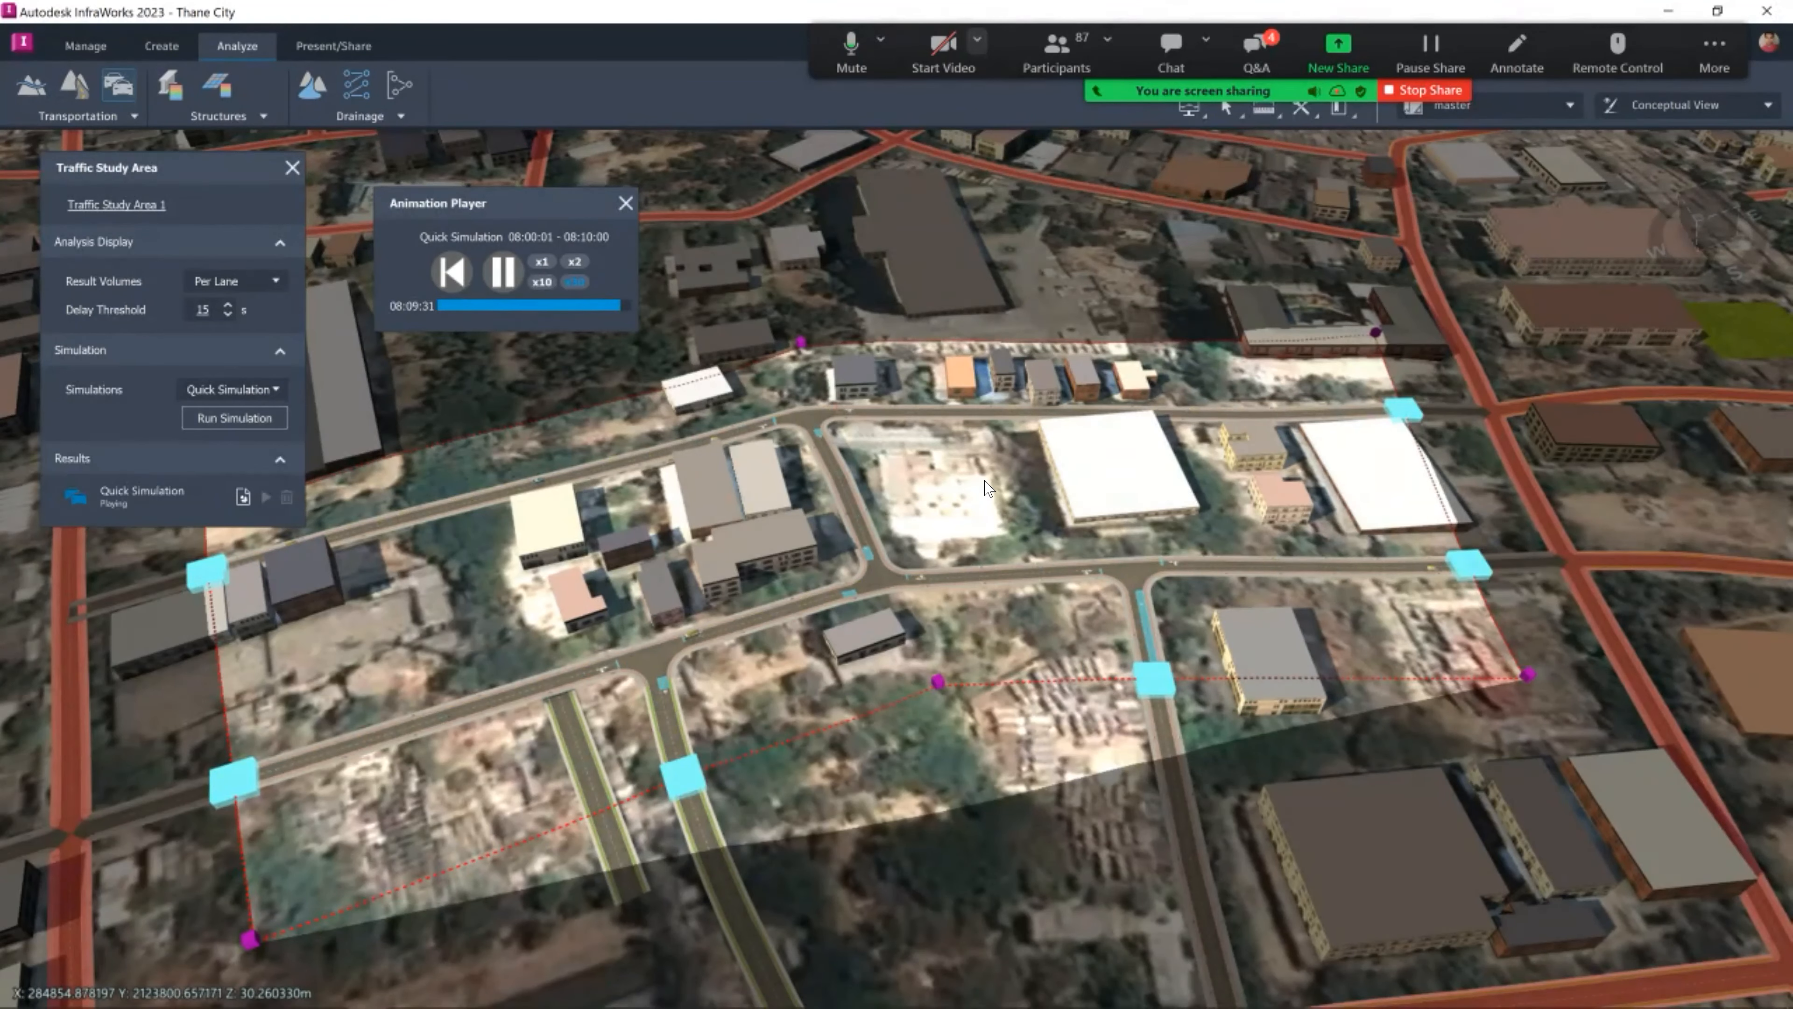
Open the study area in the Traffic Analyst Panel, accept editing the traffic model there, and move its window clear of the model.
right_click(967, 525)
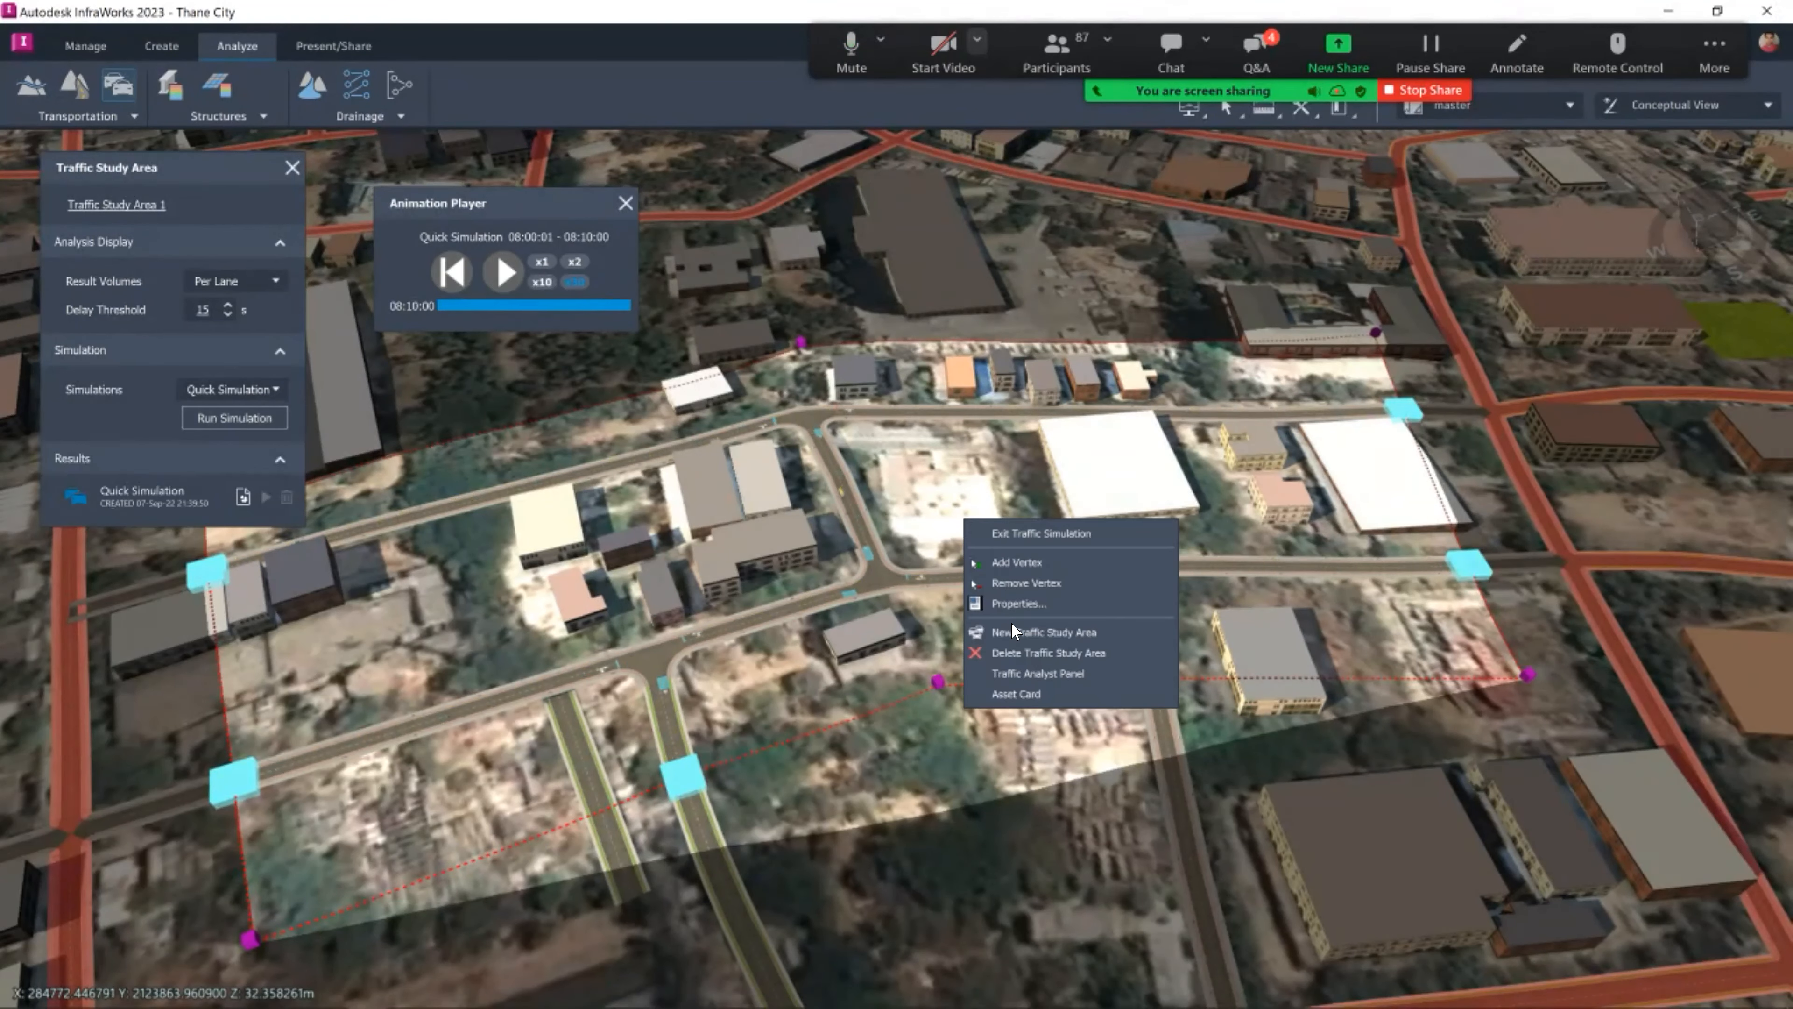
click(1042, 674)
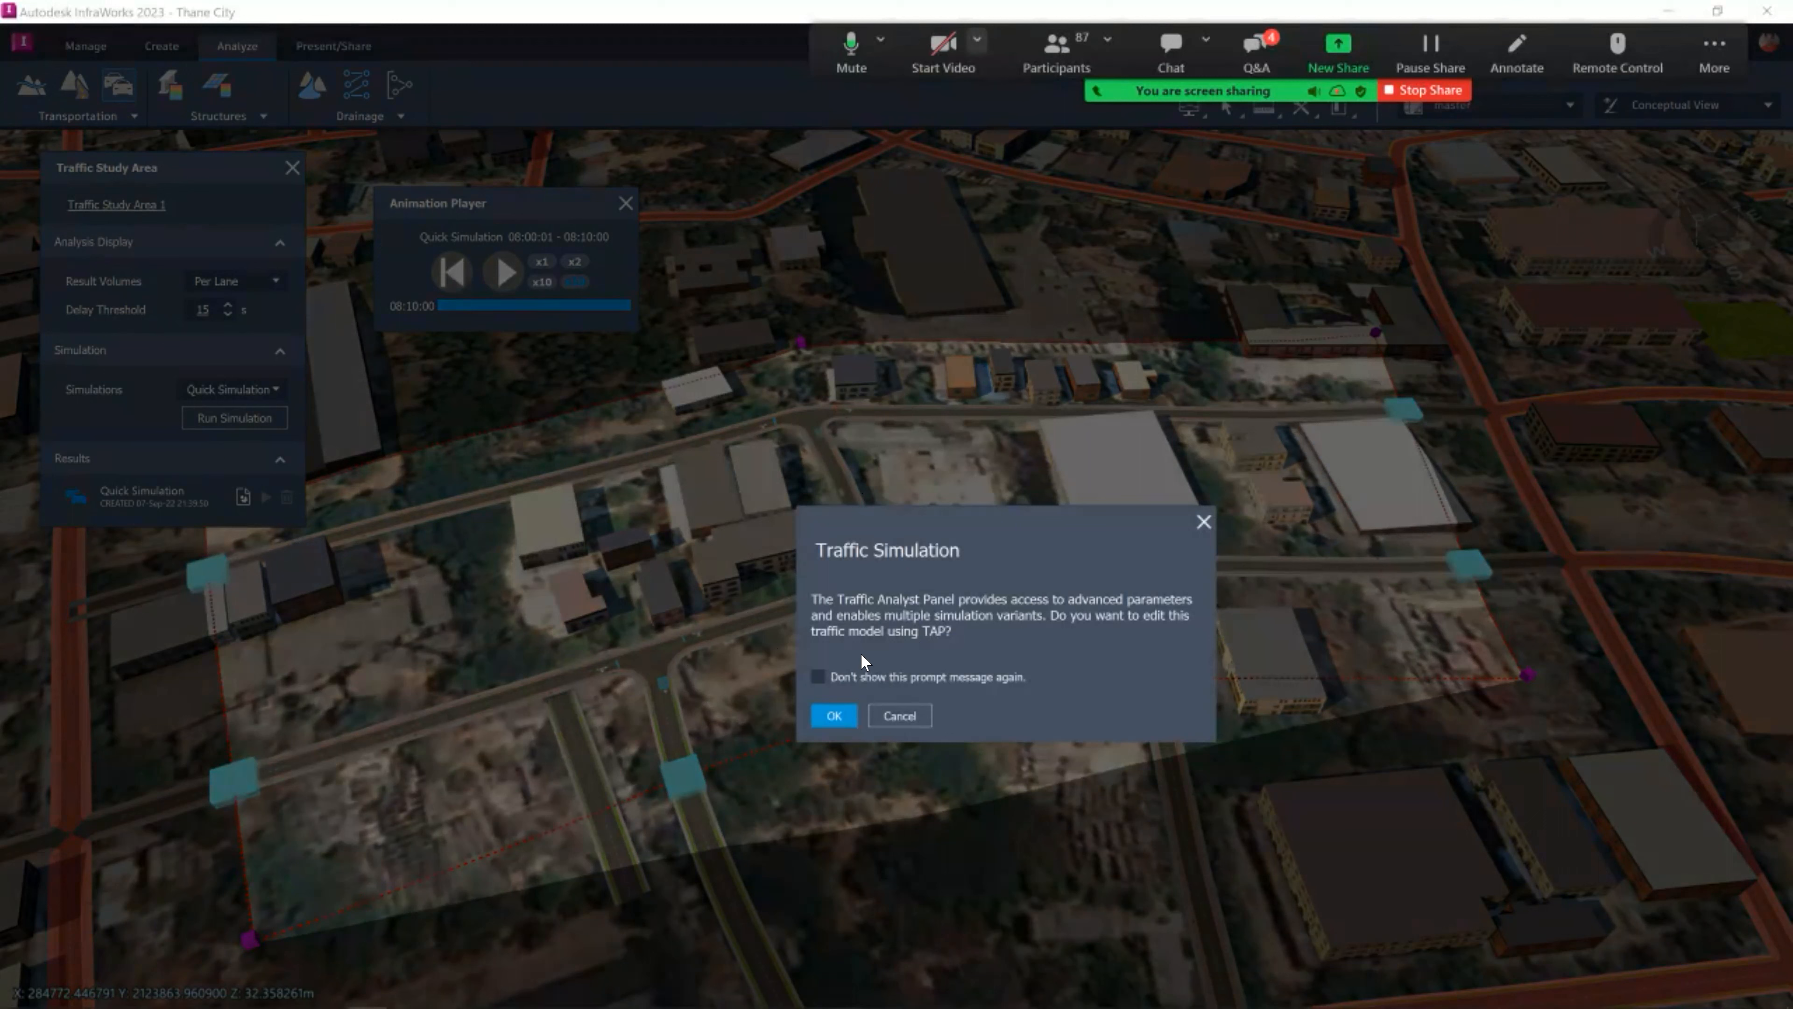
click(837, 720)
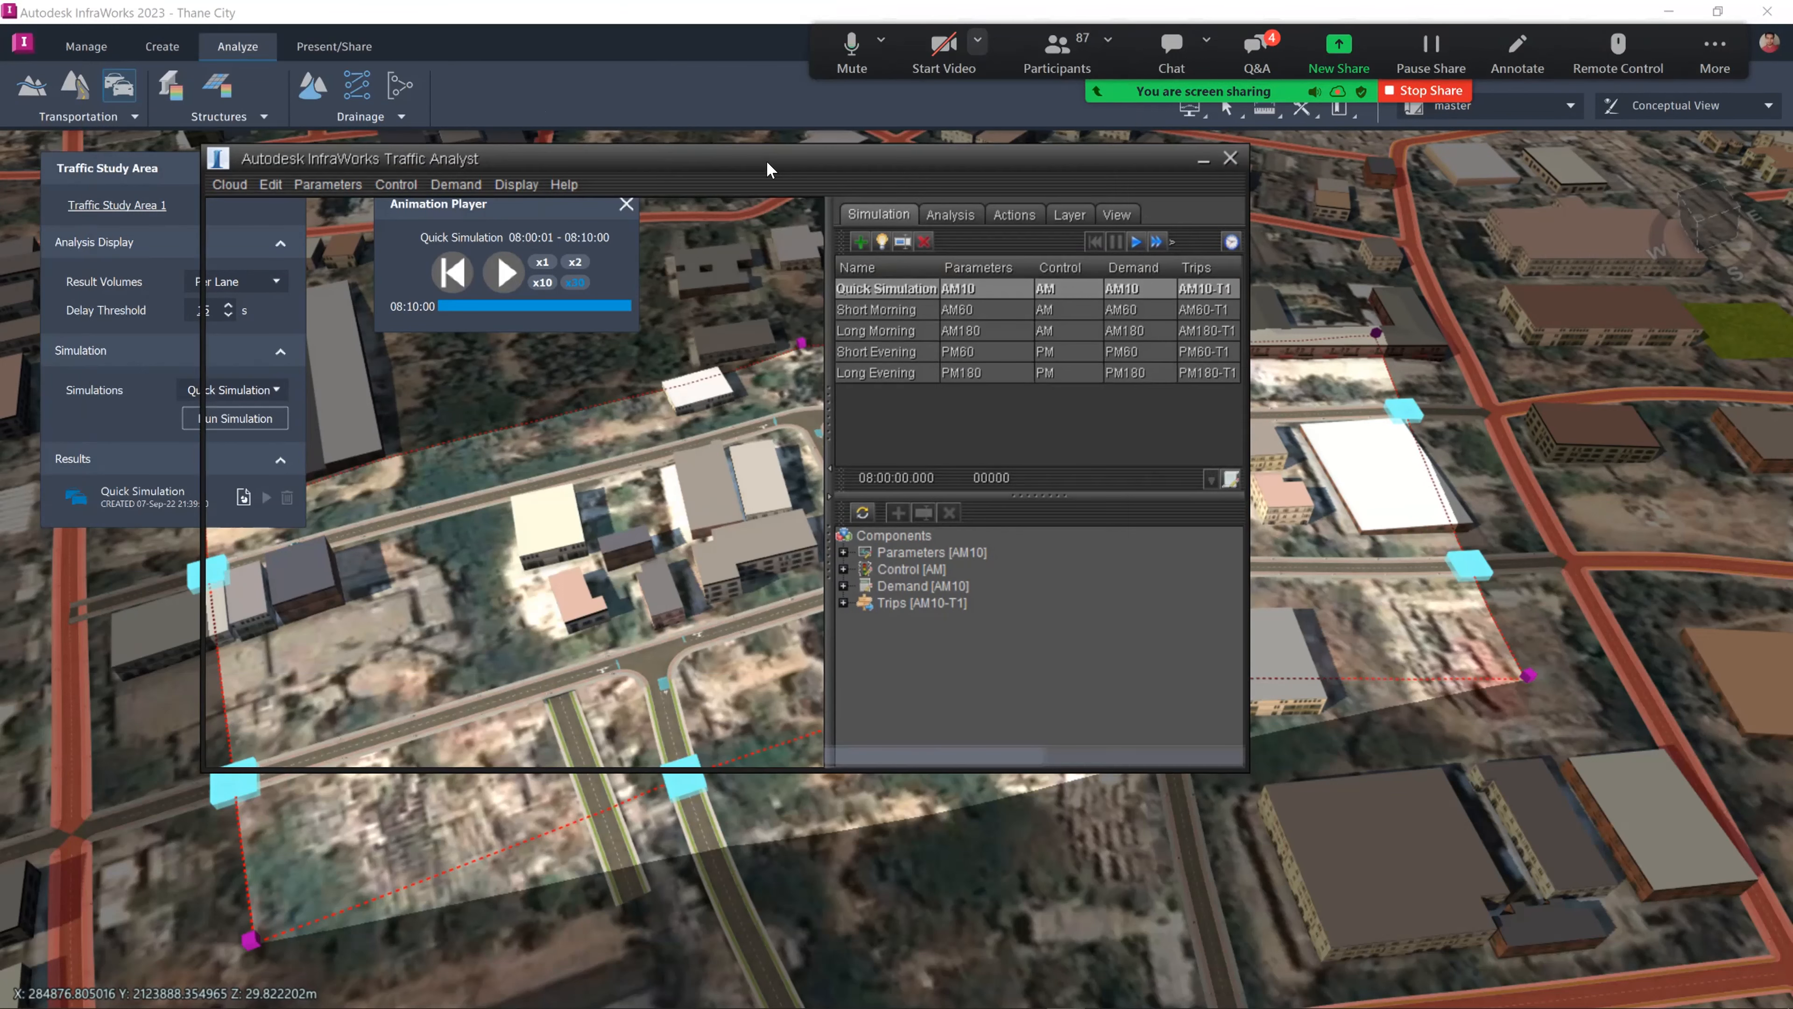
drag(767, 162, 587, 107)
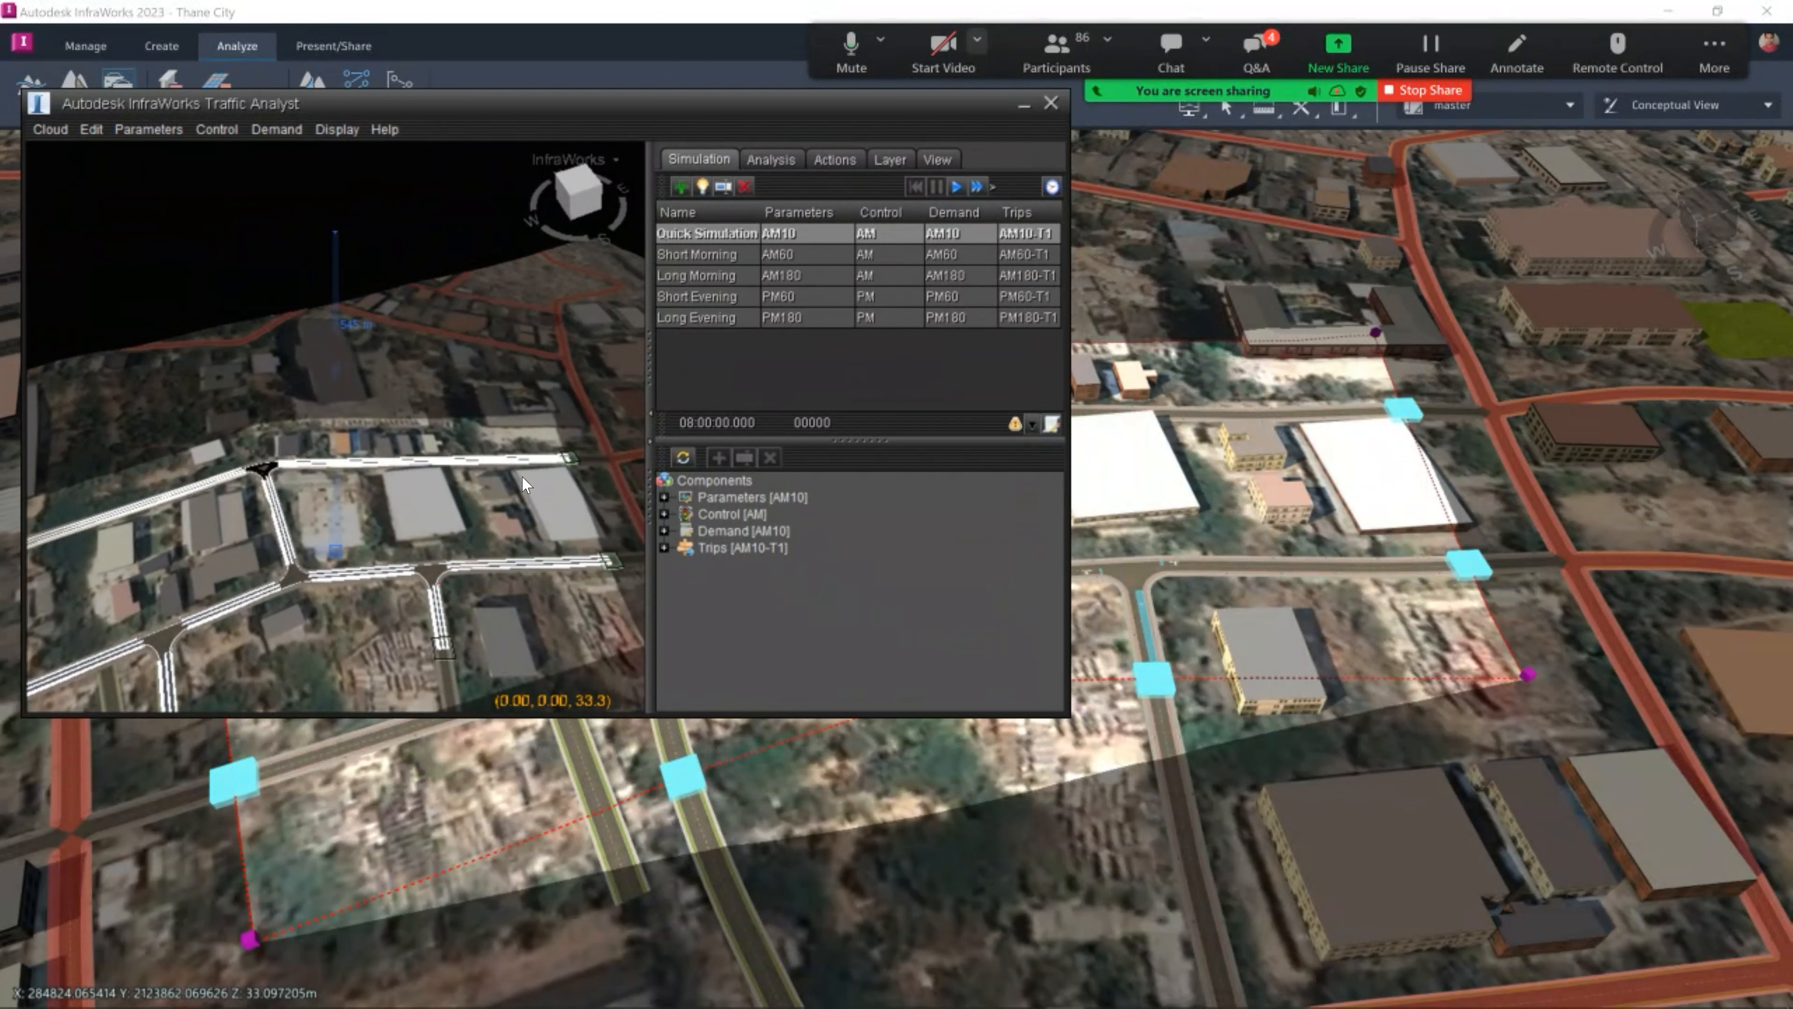
Examine the road network in the Traffic Analyst view and the demand options available for the Quick Simulation.
scroll(523, 483, down, 3)
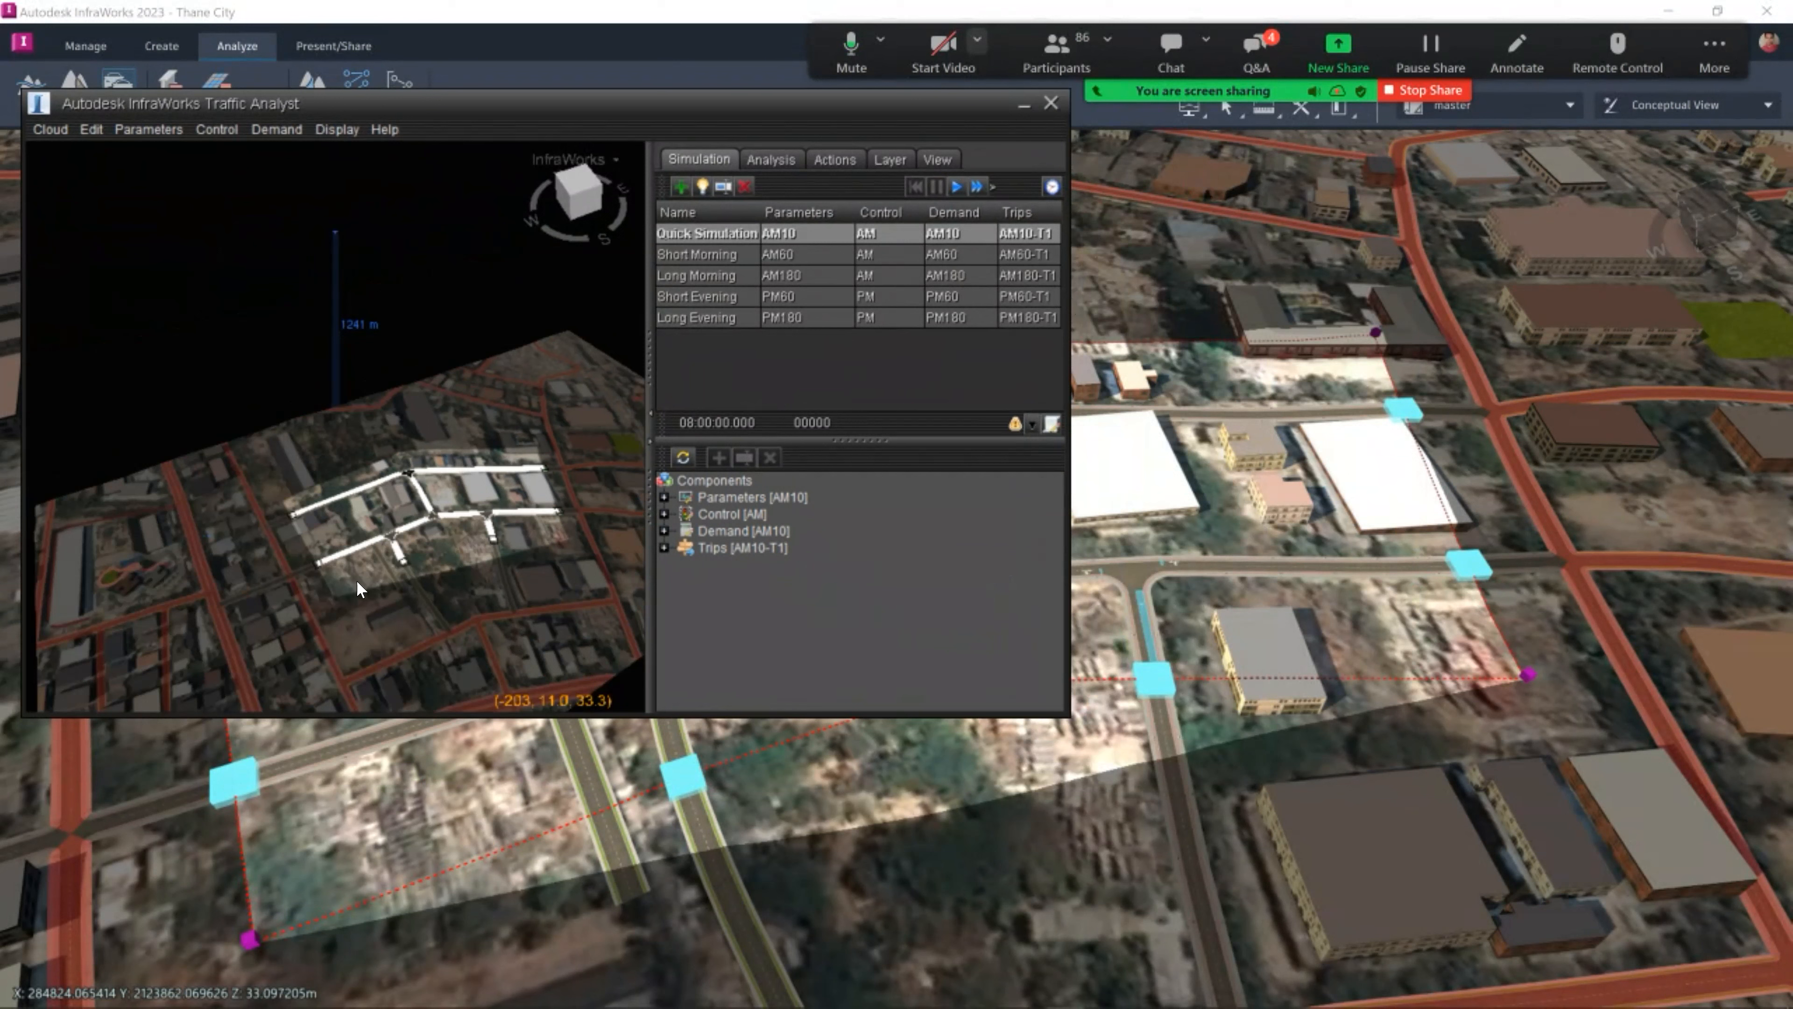
scroll(375, 570, up, 3)
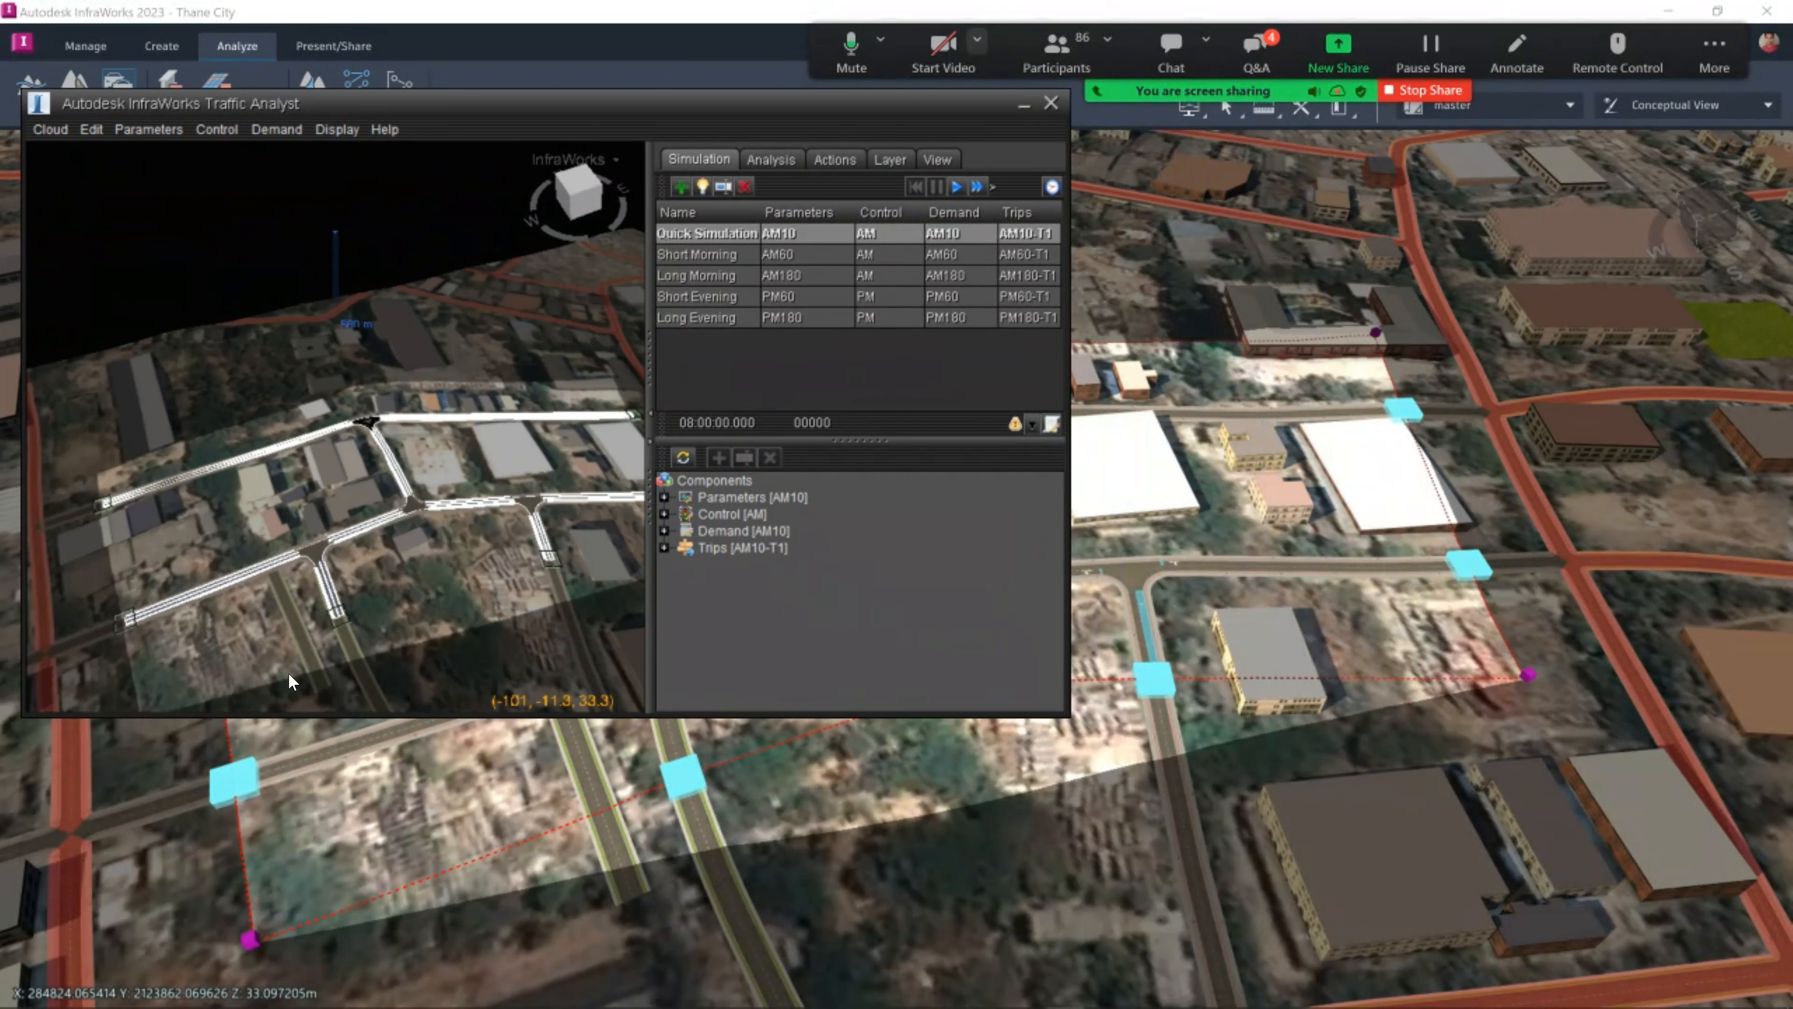
scroll(399, 565, up, 3)
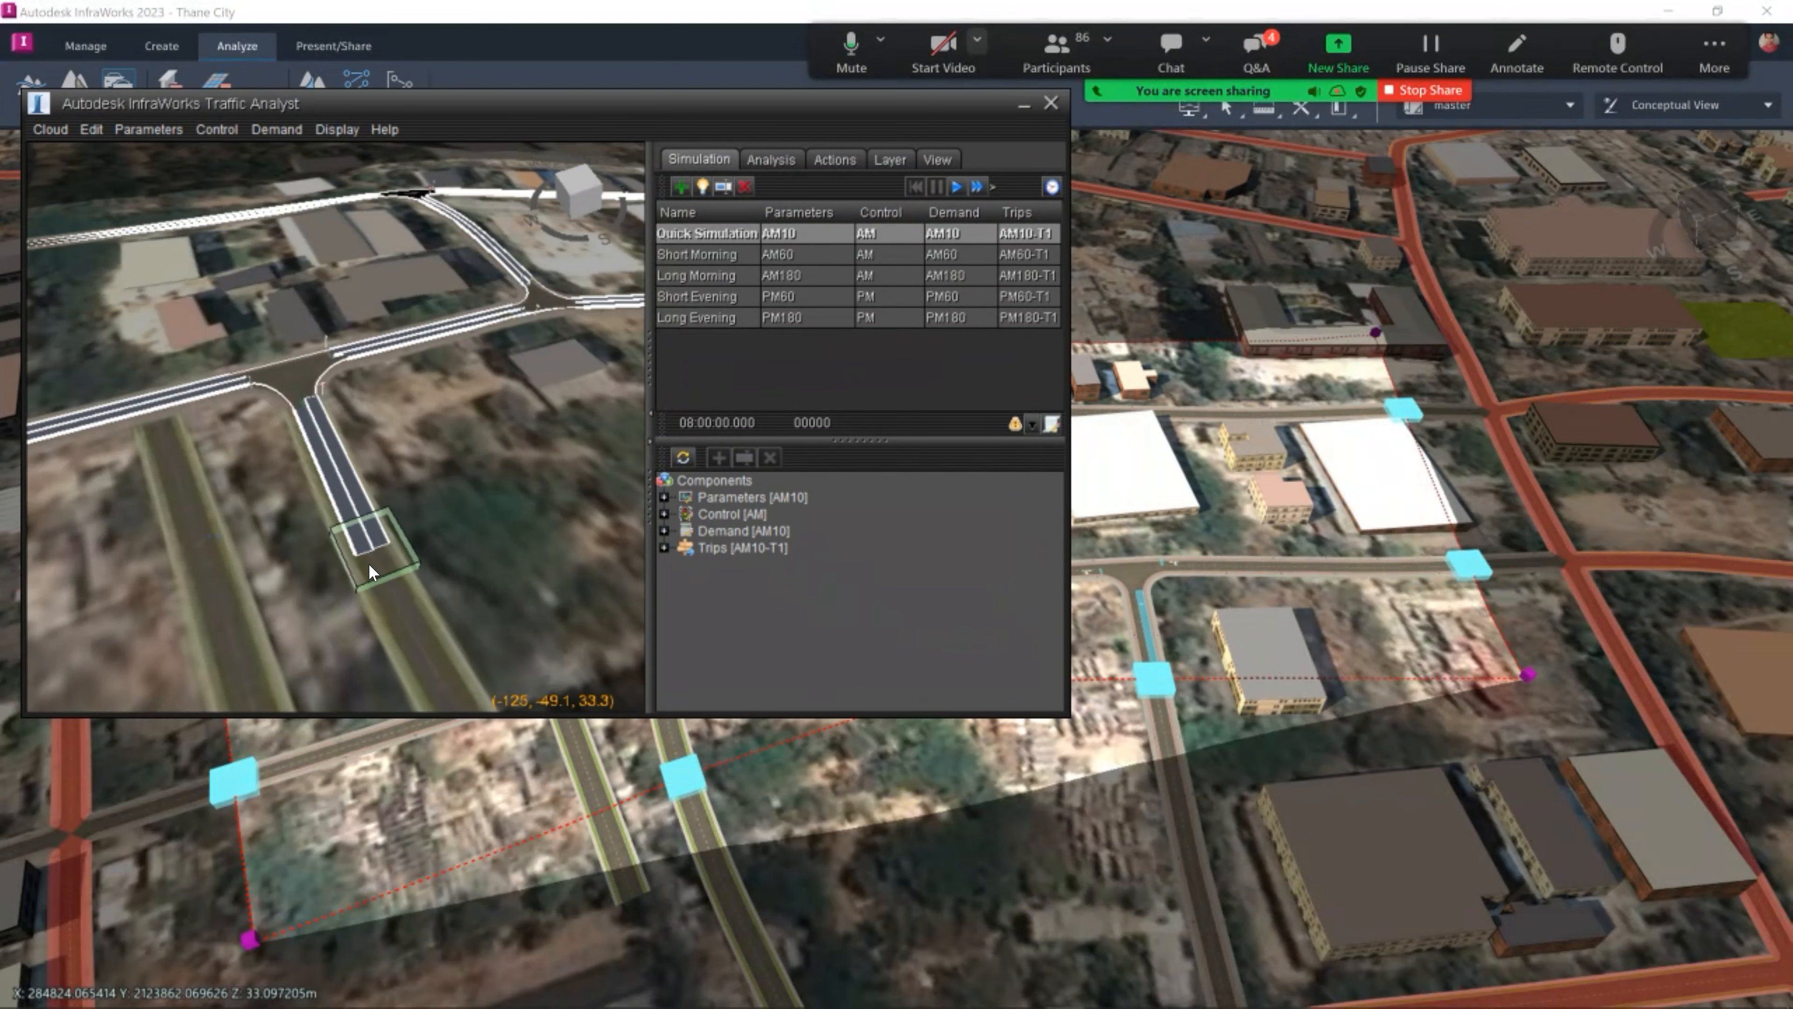
scroll(311, 579, down, 2)
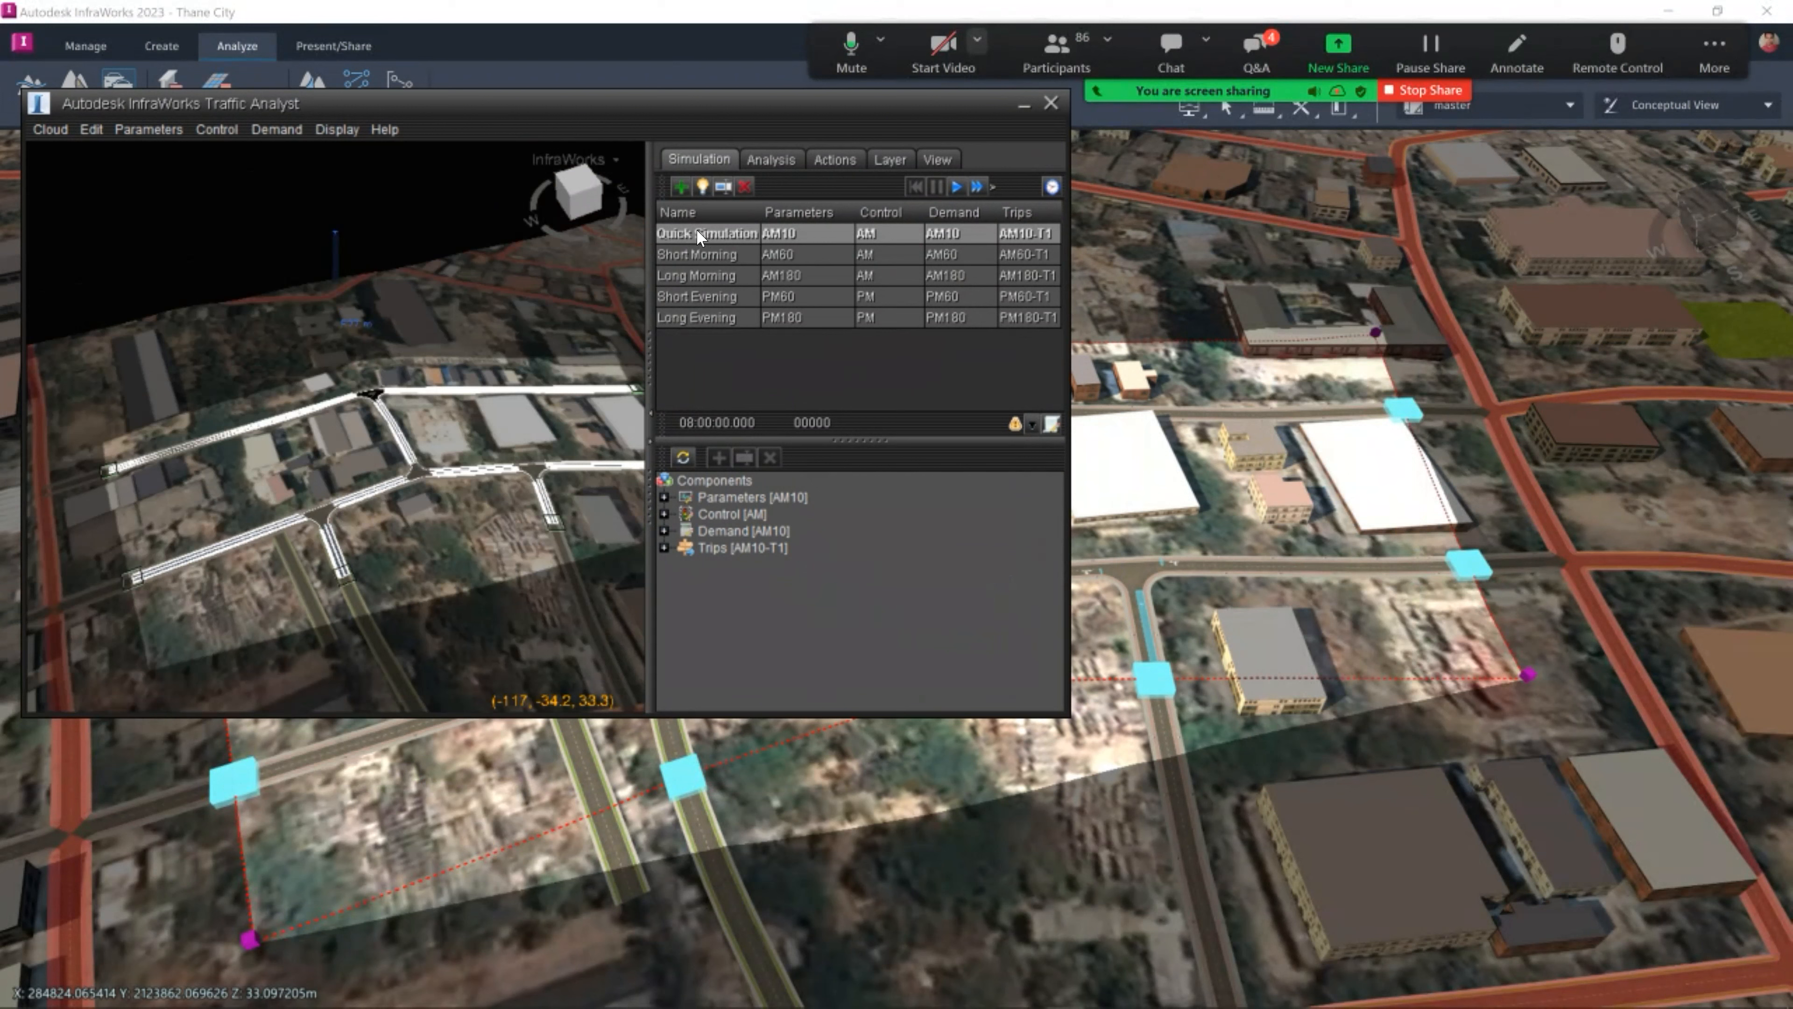
click(834, 233)
click(987, 233)
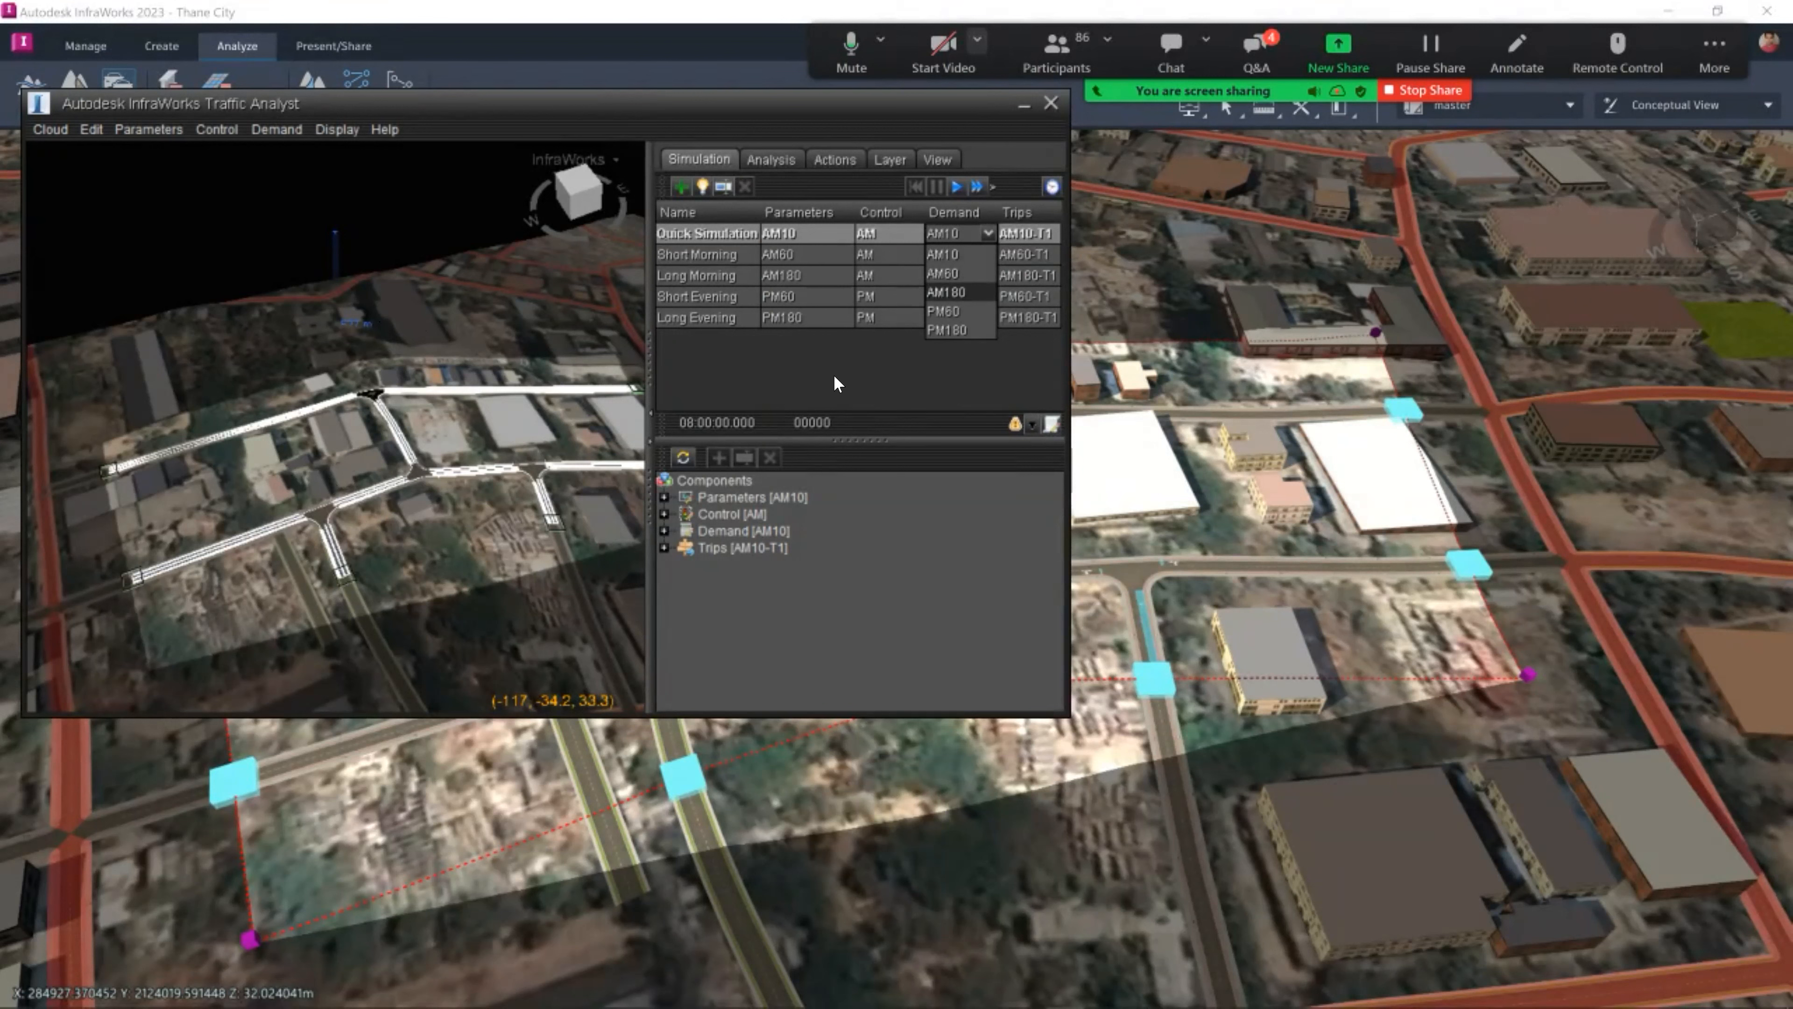
click(972, 214)
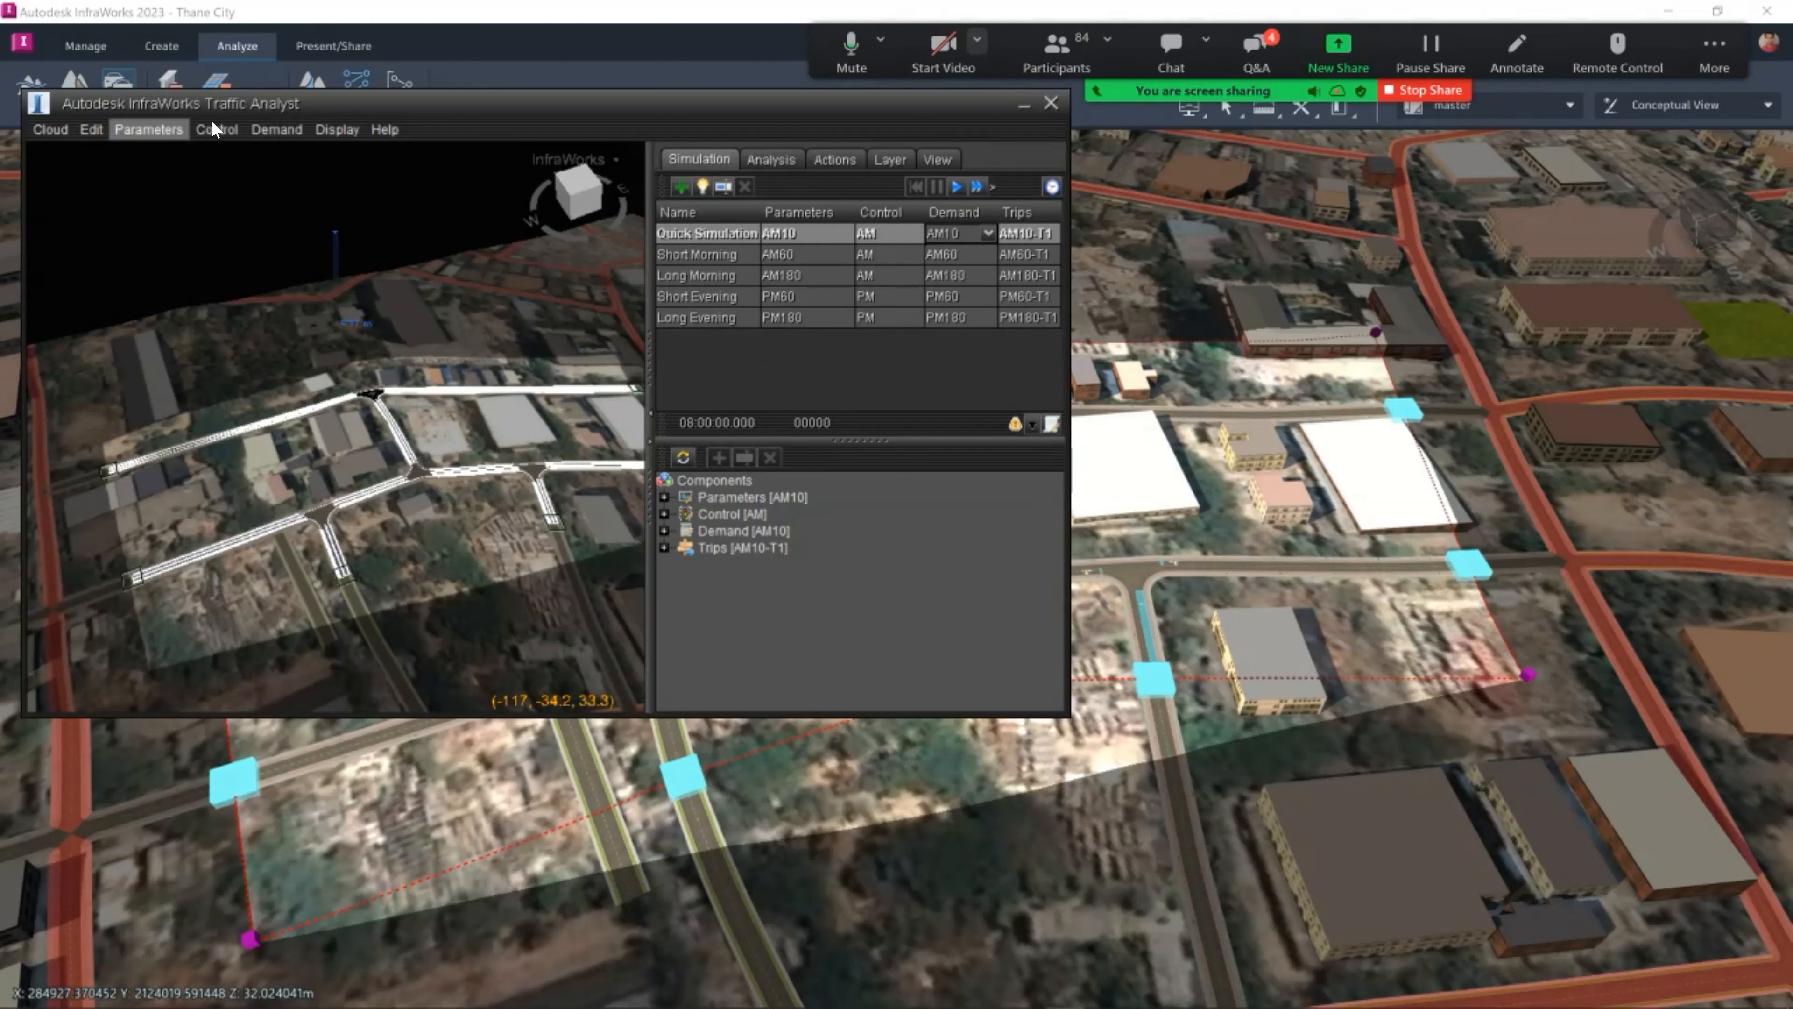
Open the Demand Editor and add Matrix2 for Vehicles with the Simulation profile and All Zones as origin and destination.
click(272, 131)
click(277, 202)
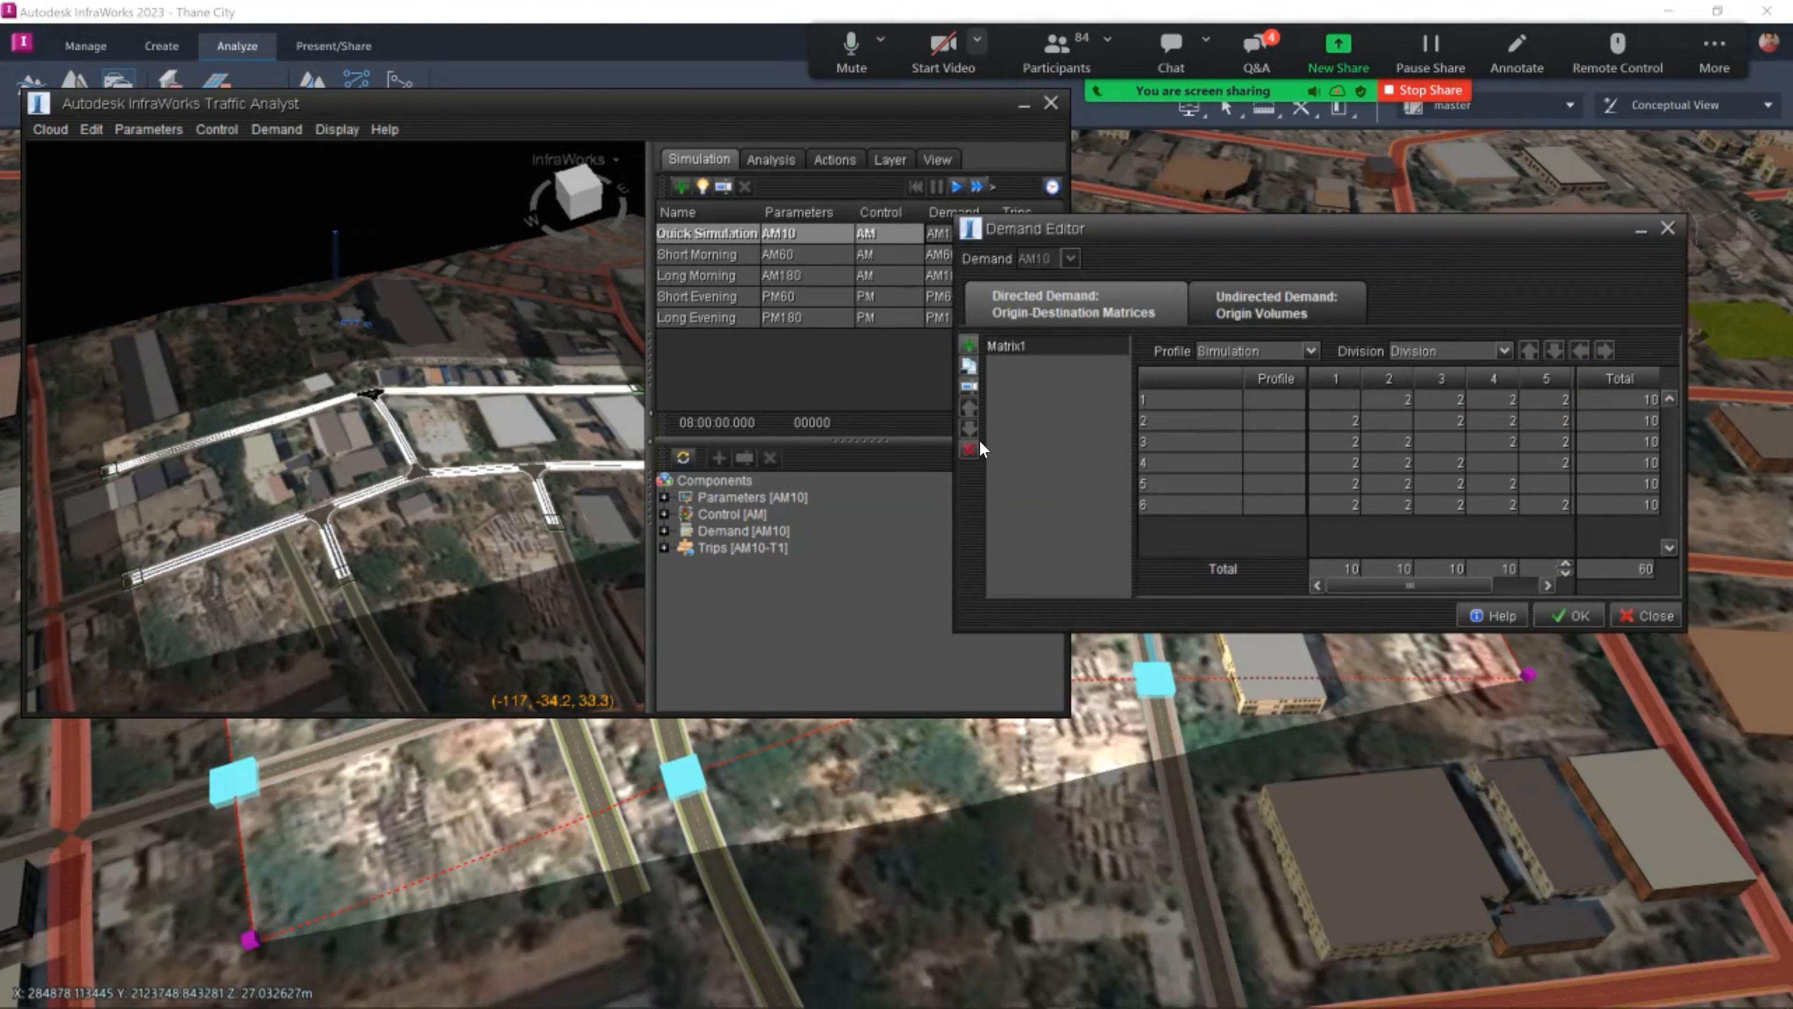
click(969, 345)
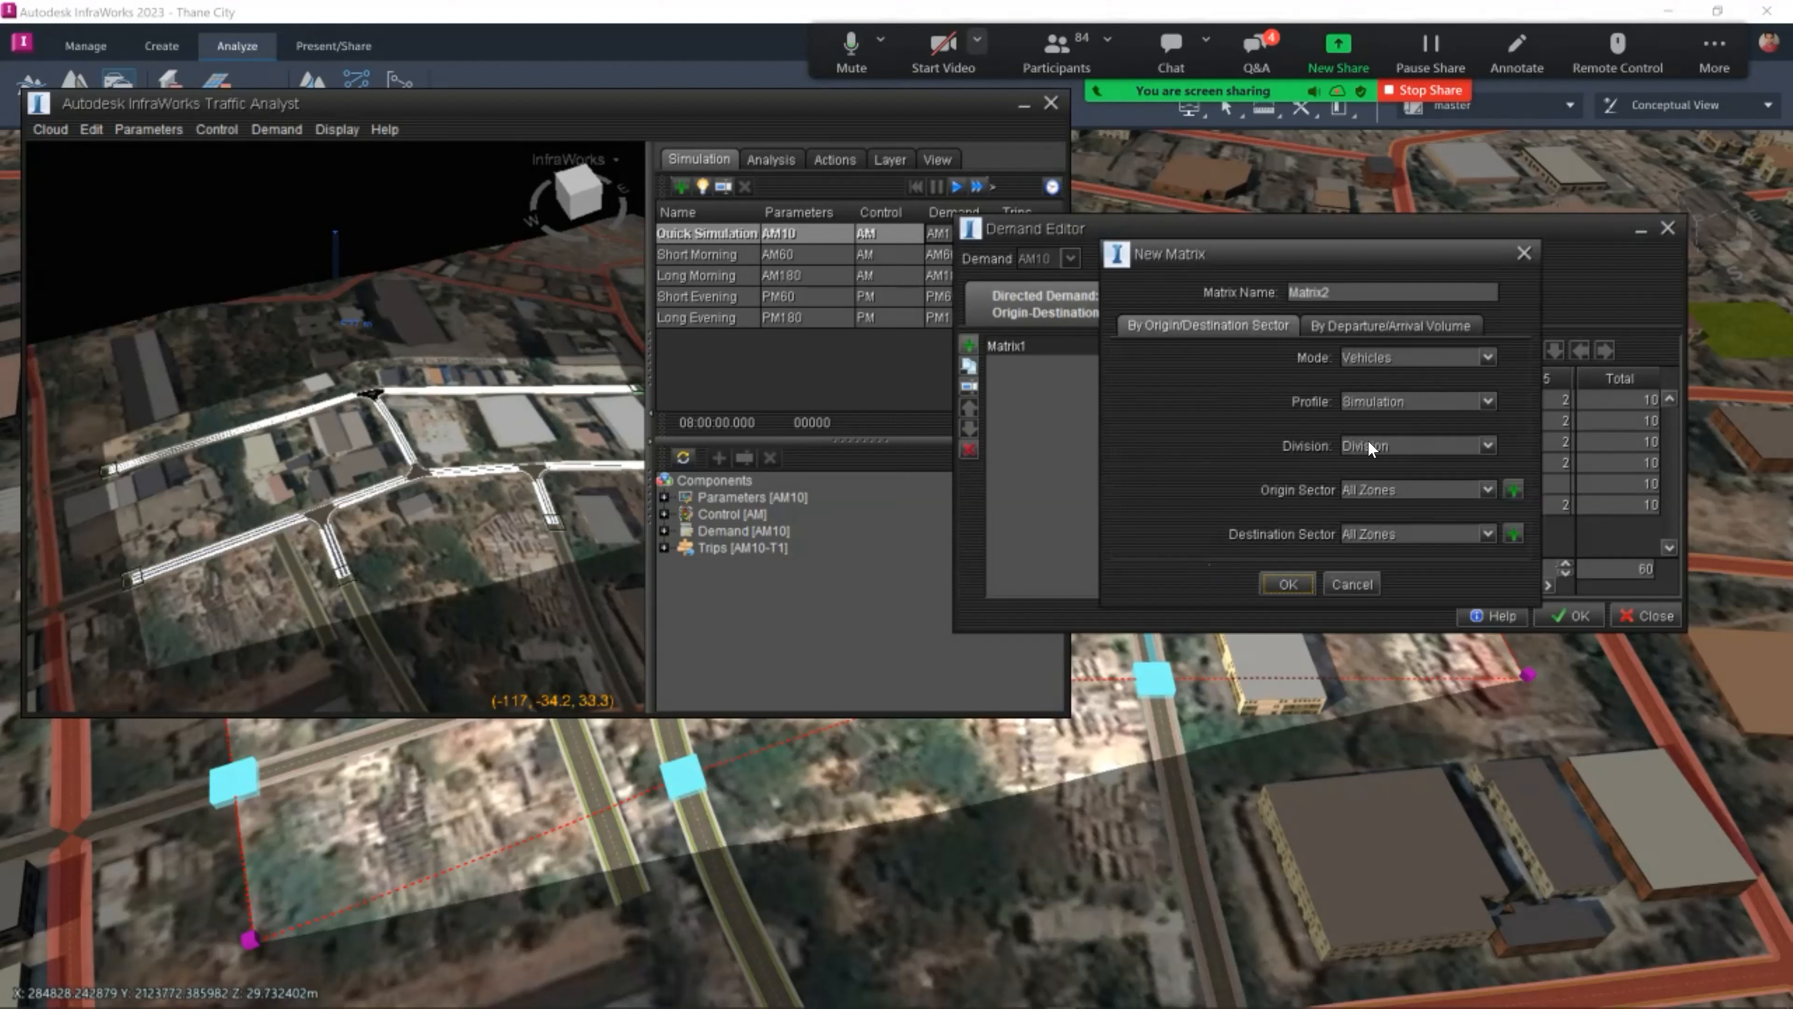
click(1300, 590)
Locate origin zones 1 to 4 through Matrix2 and inspect the trips from zone 1 to the other zones in Matrix1.
click(1182, 404)
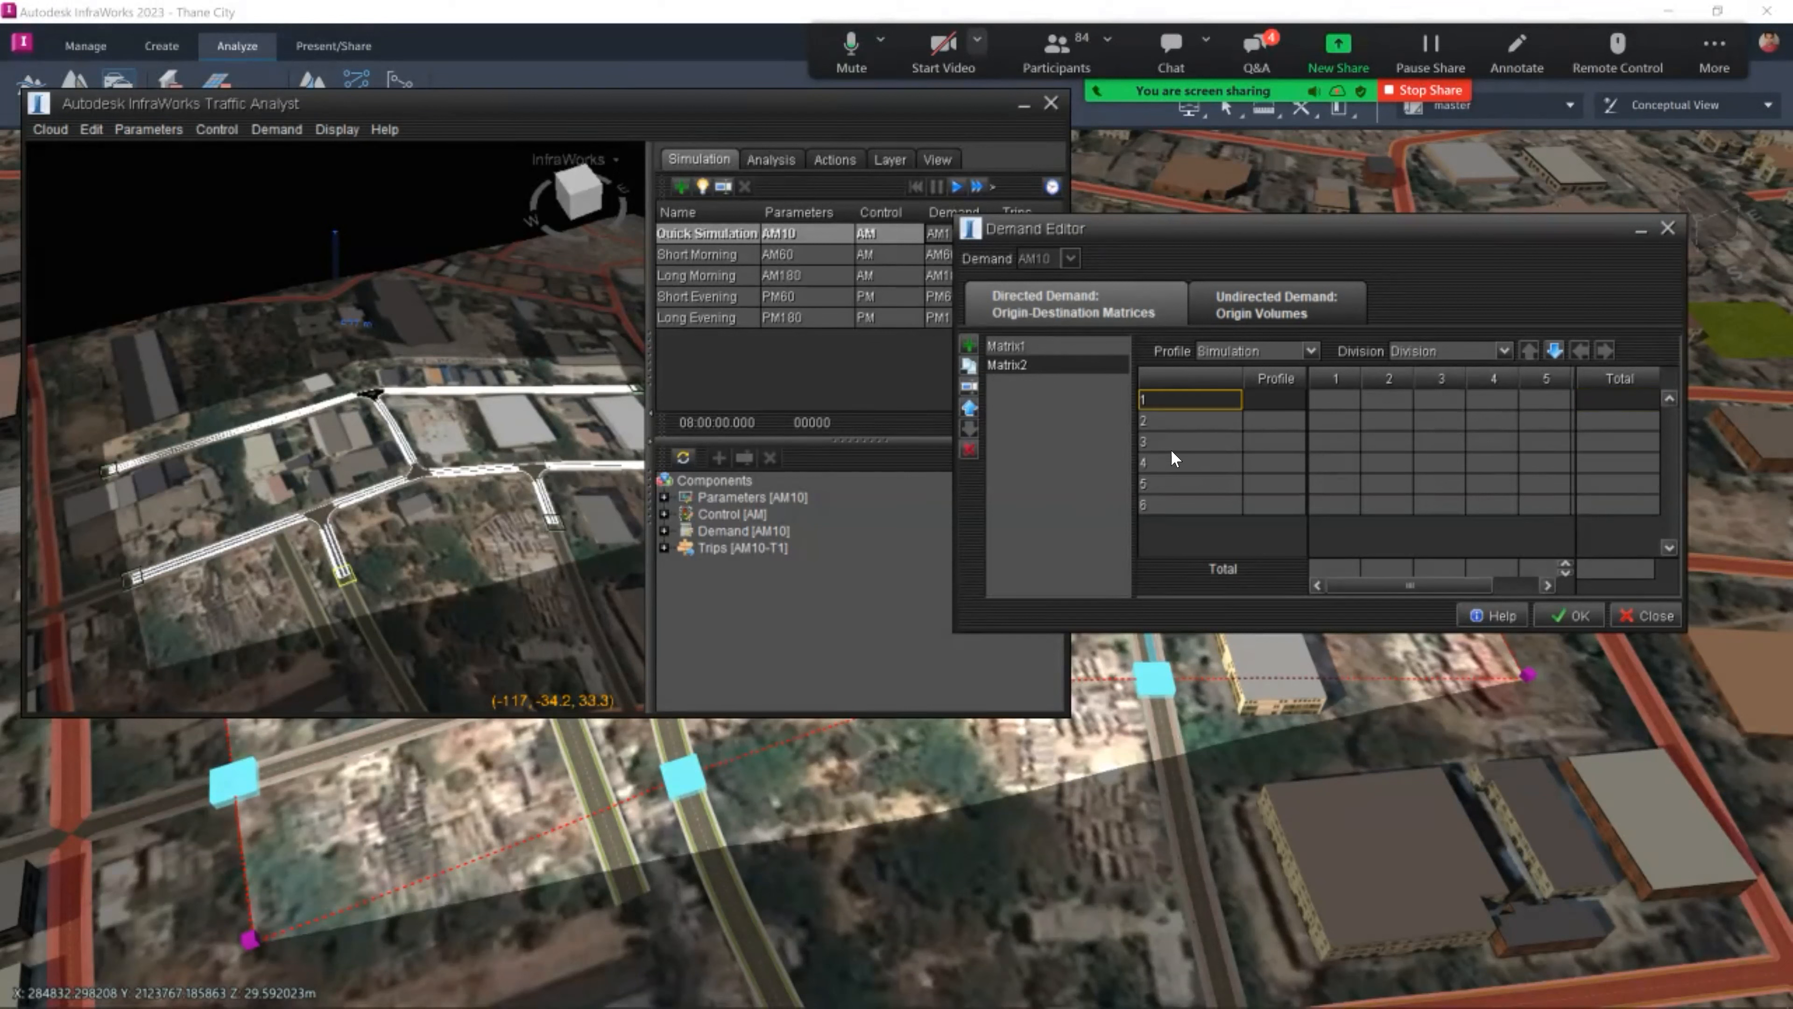
key(Down)
key(Down)
key(Down)
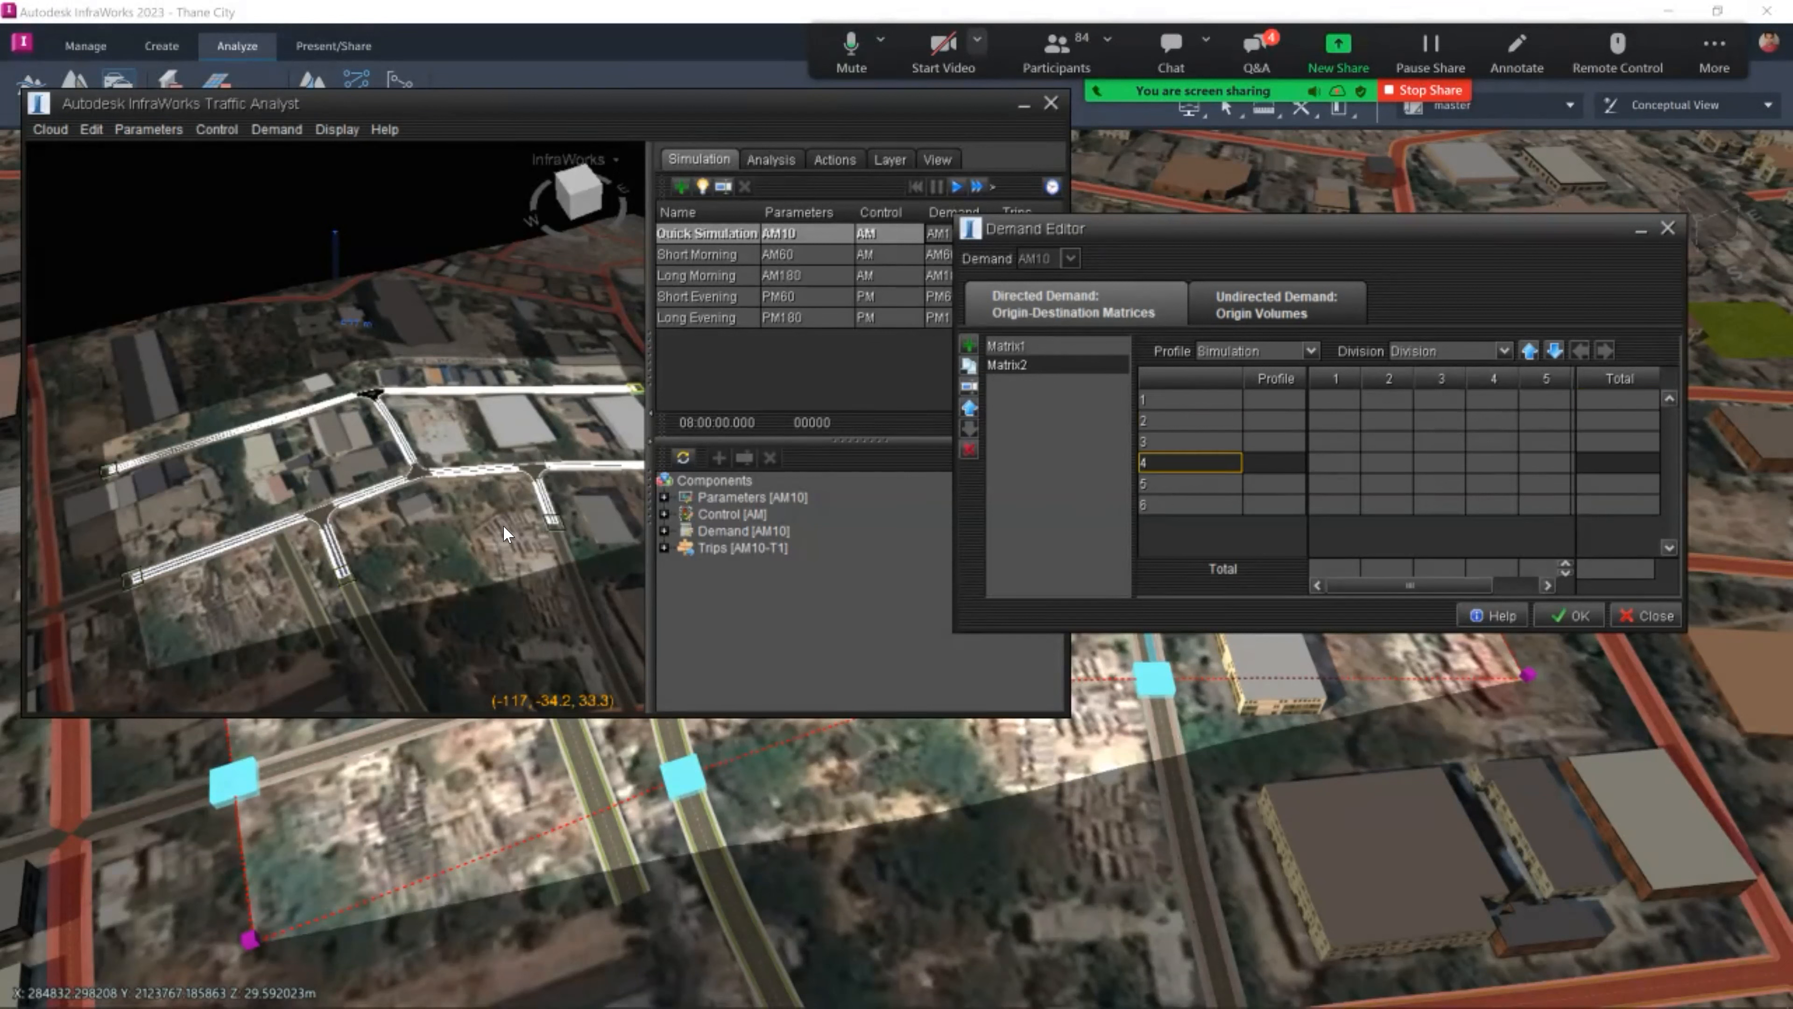
click(1011, 346)
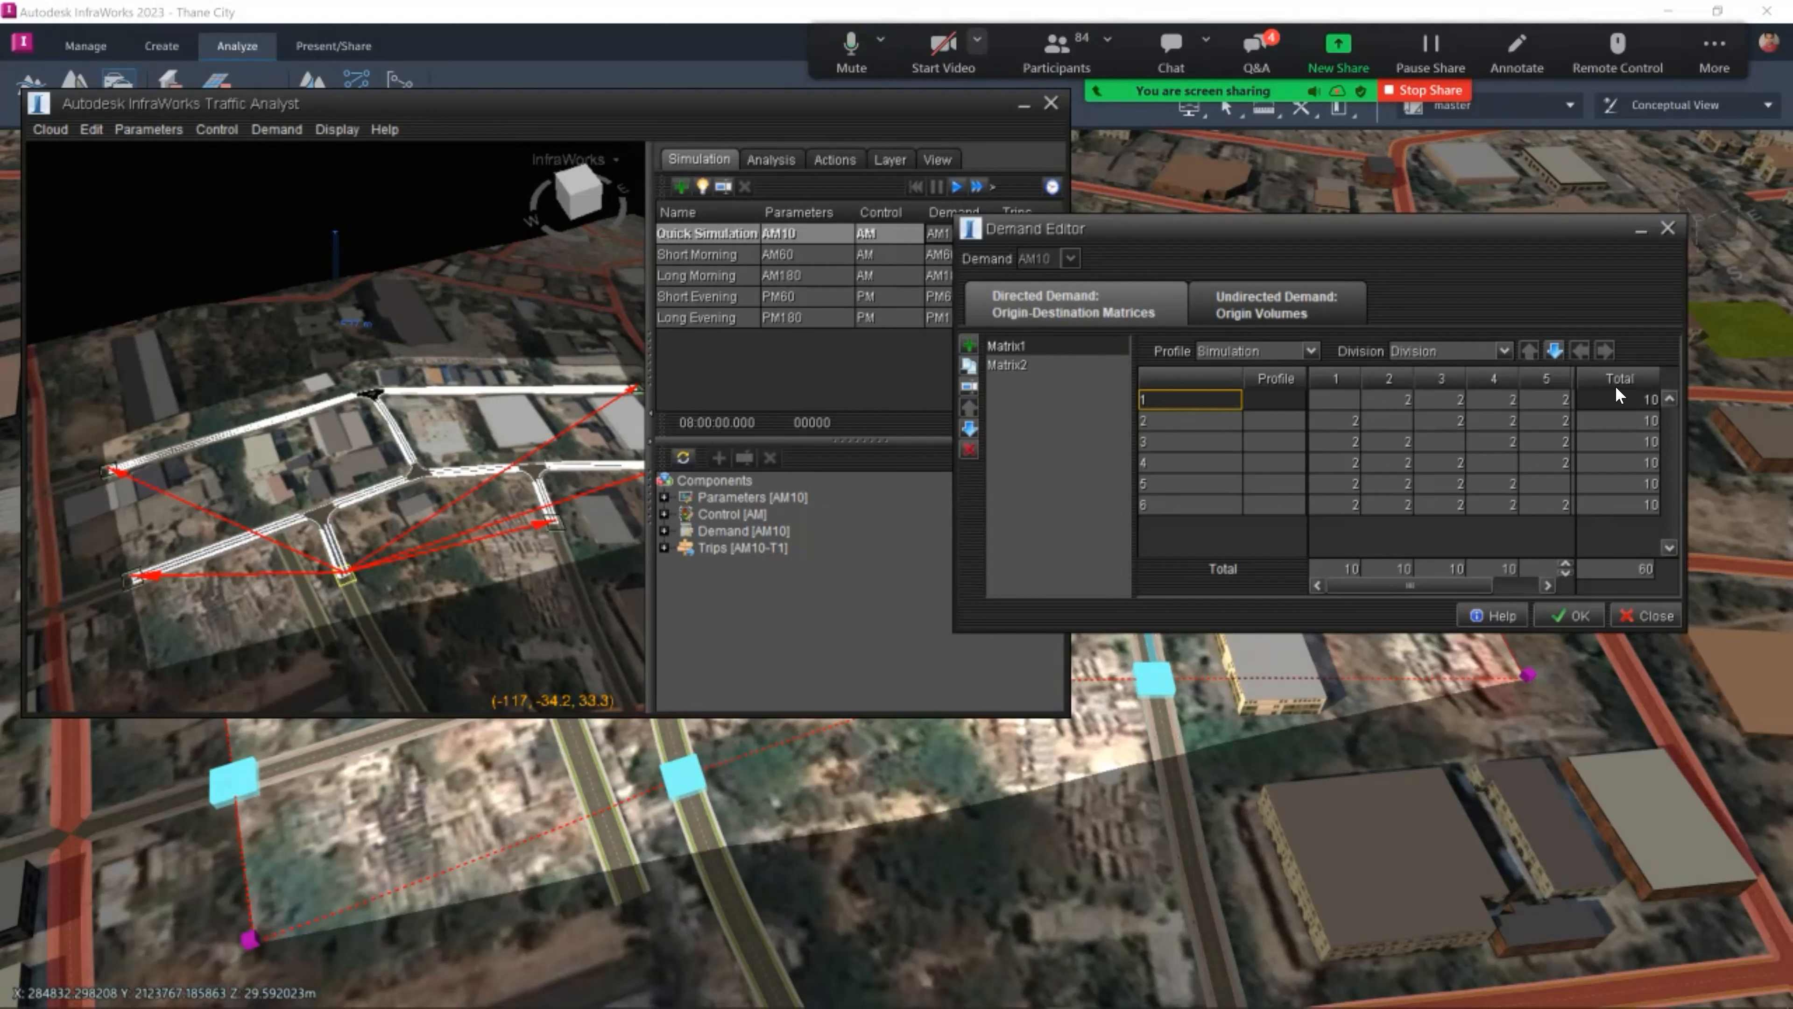
click(1405, 399)
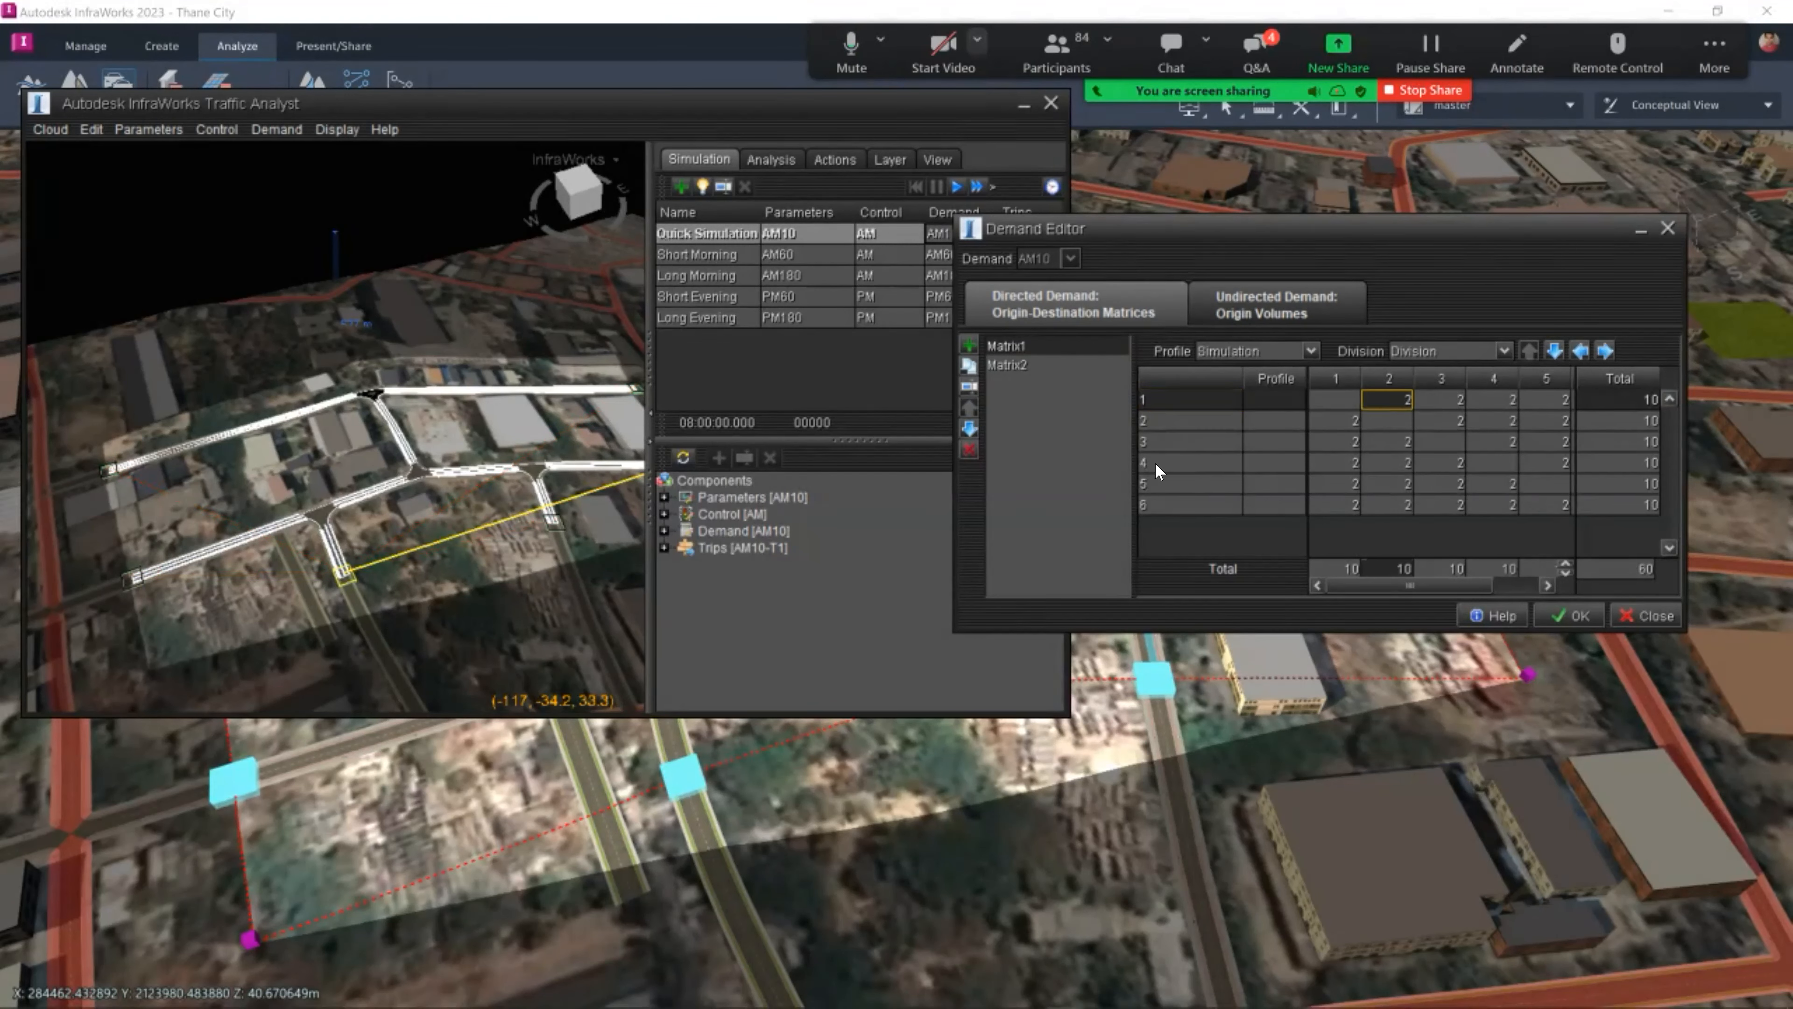
click(1457, 398)
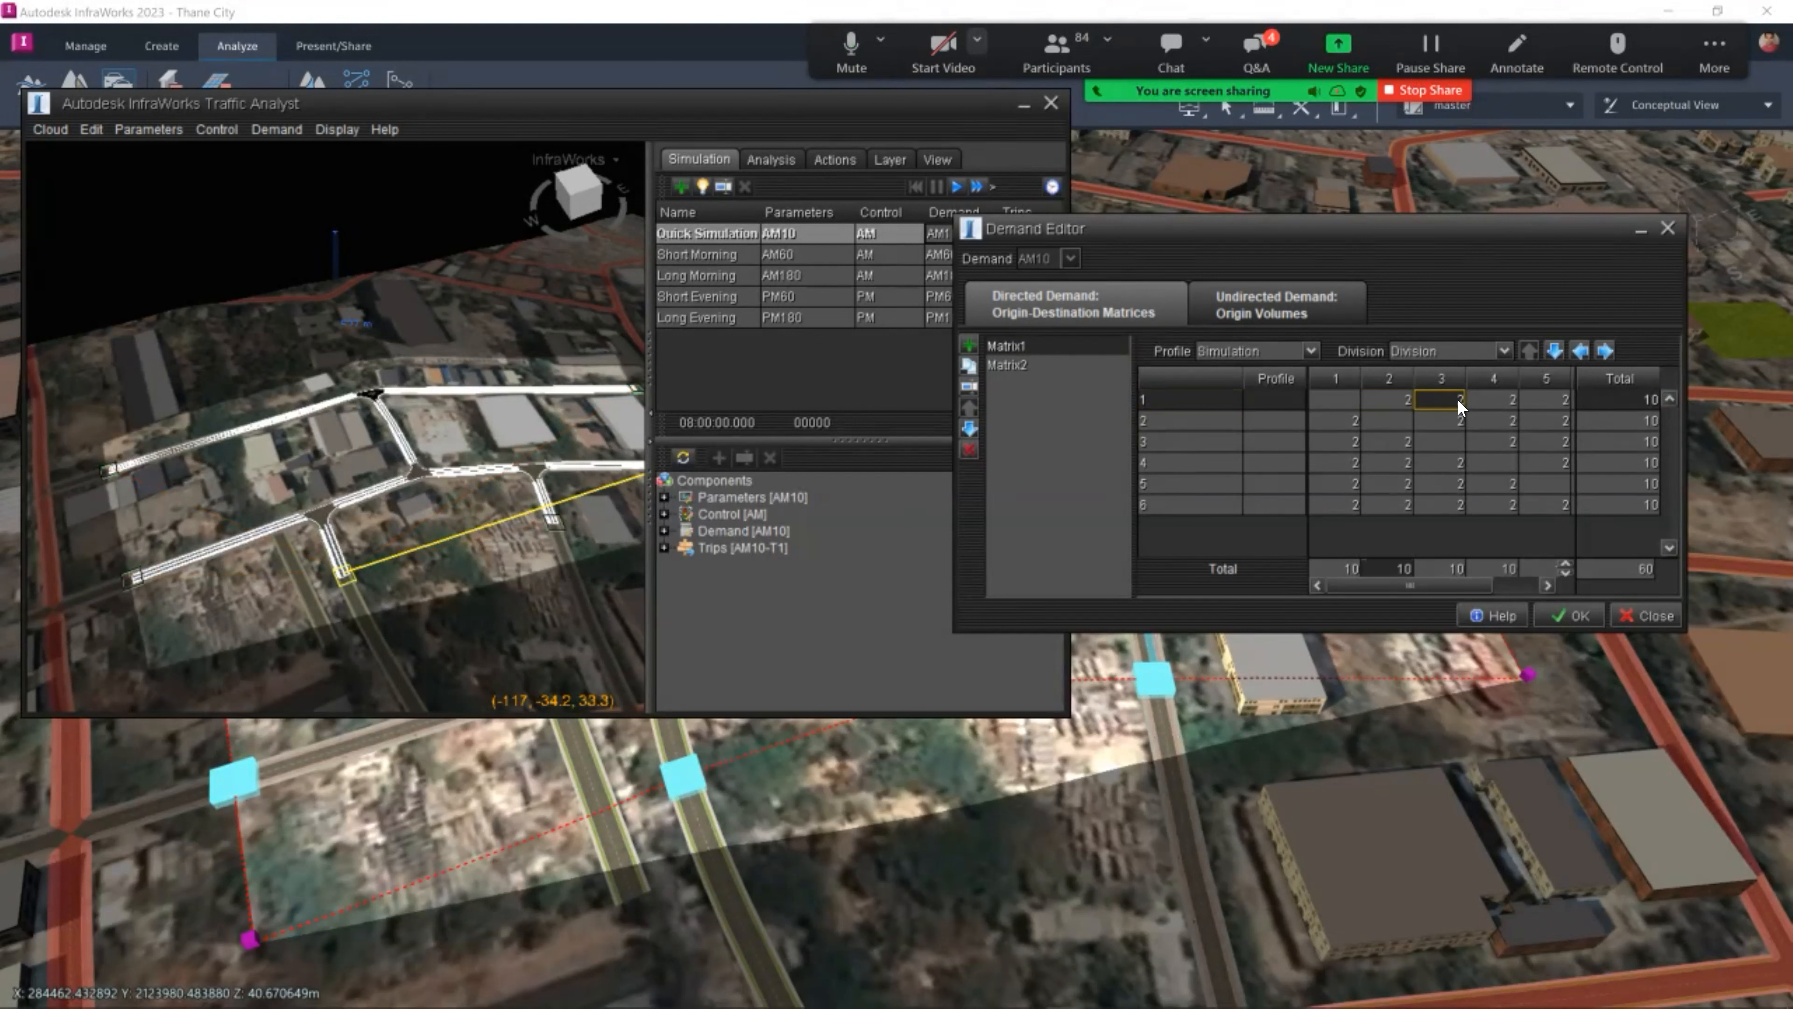
click(1499, 397)
click(1565, 397)
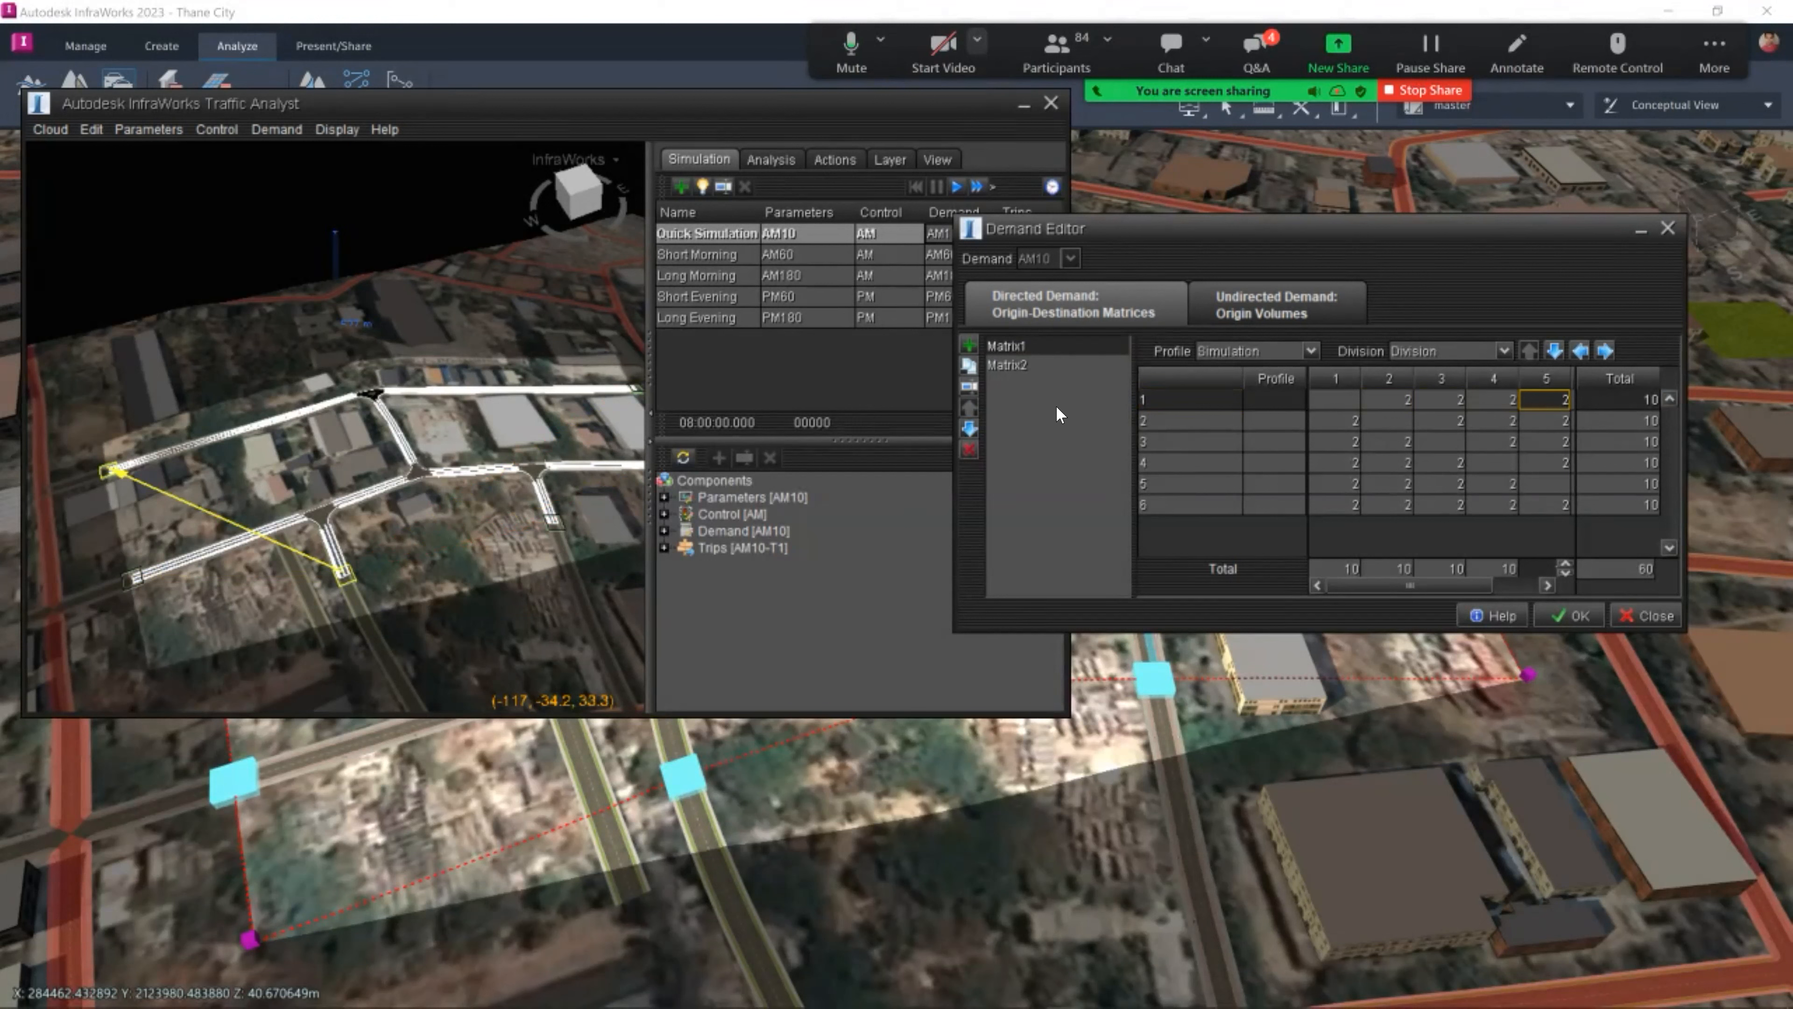
Set the origin total to 30 for each of the six zones in Matrix2.
click(1014, 365)
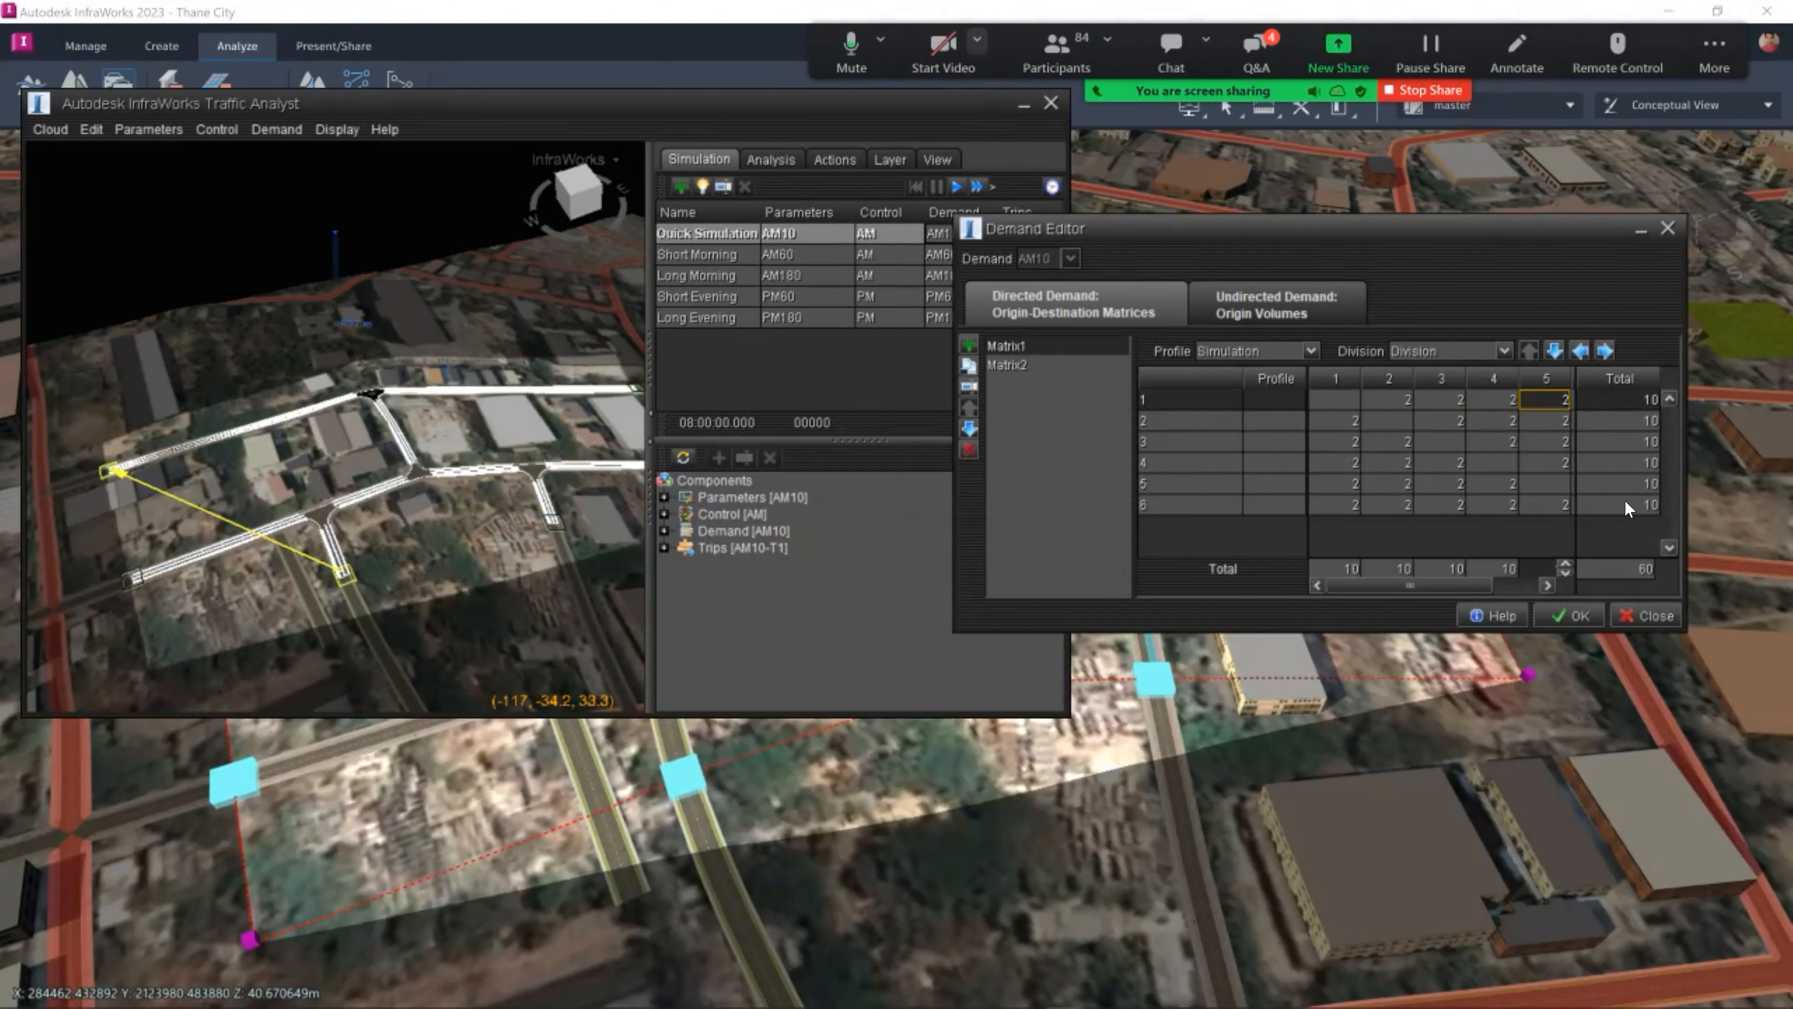
click(1630, 398)
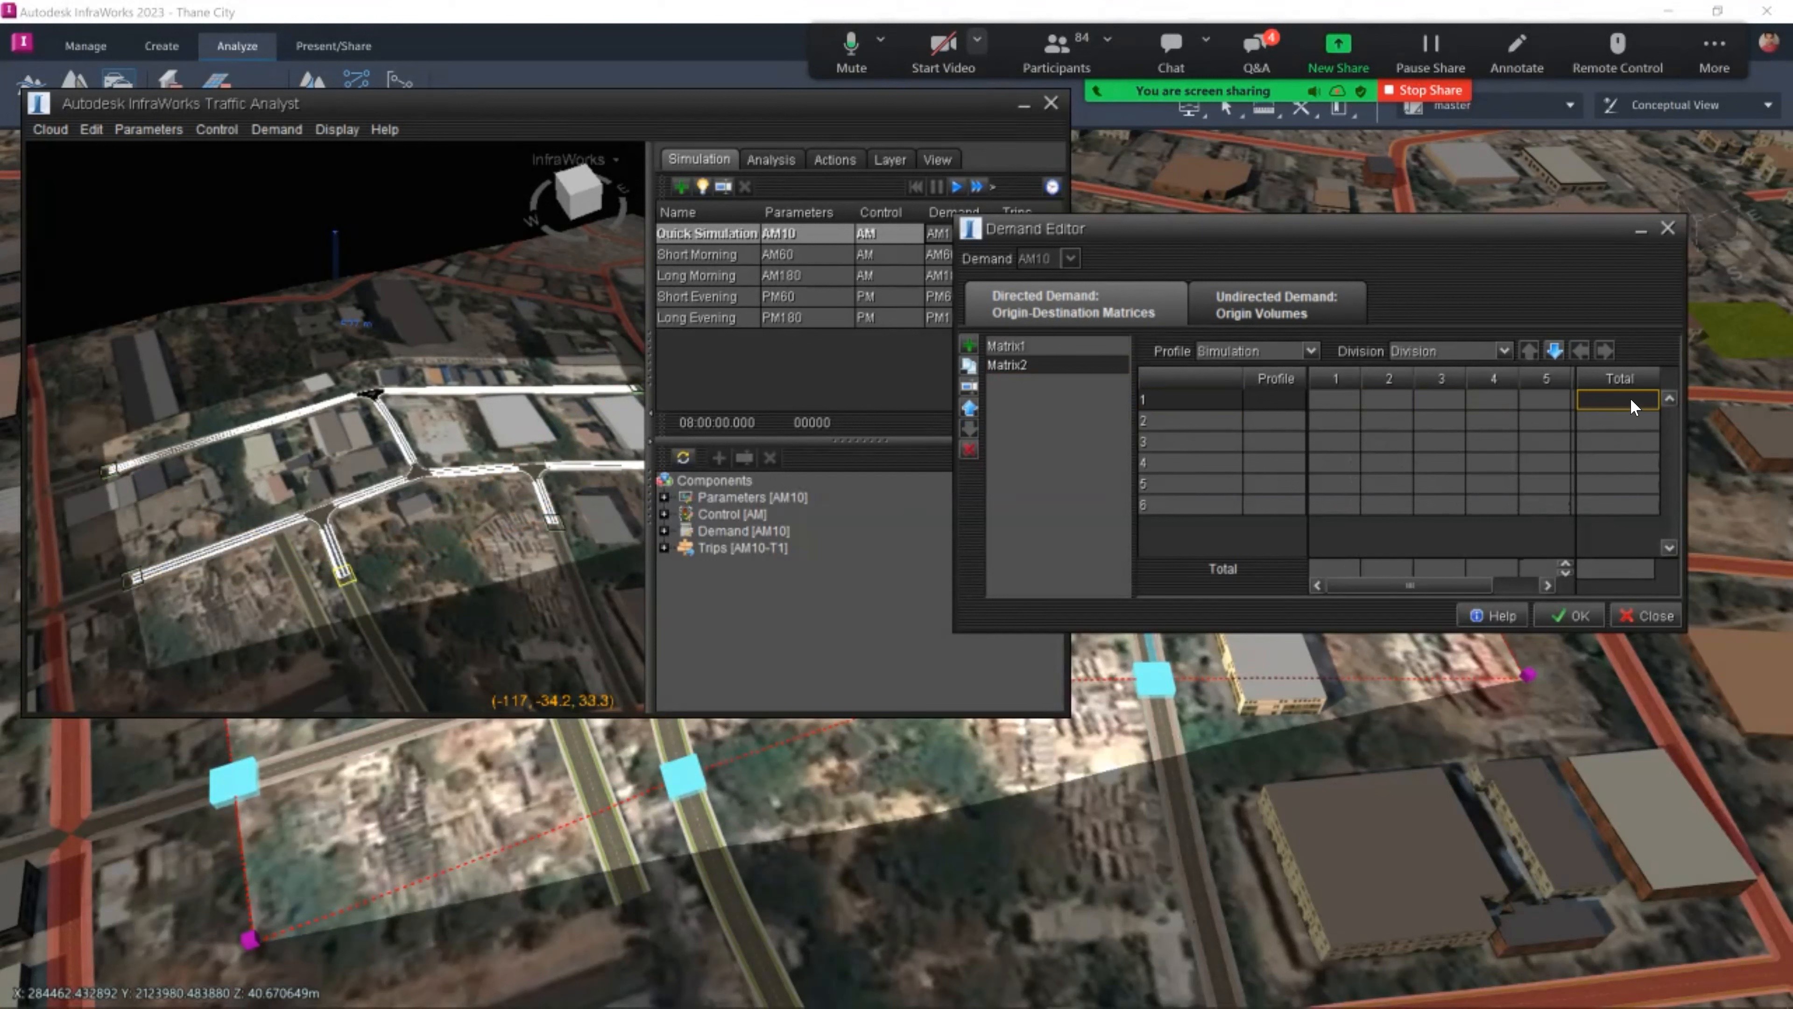
text(30)
click(1632, 419)
click(1625, 437)
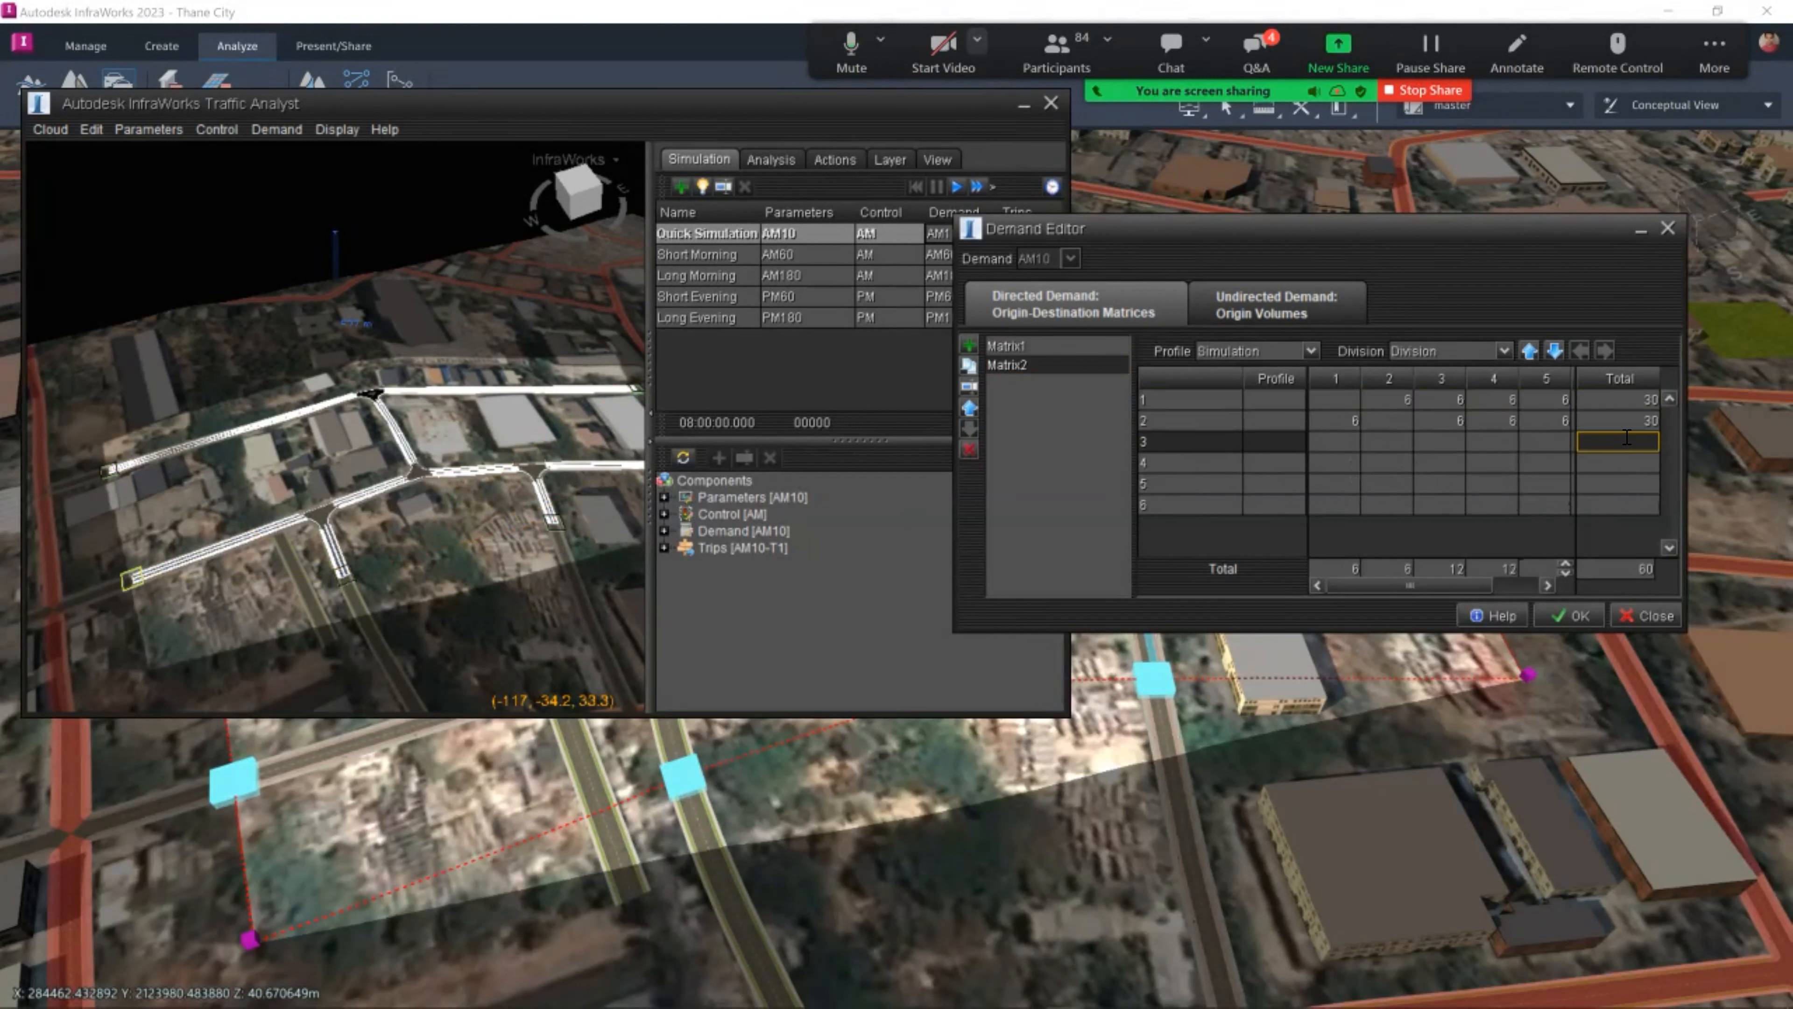
text(30)
click(1629, 464)
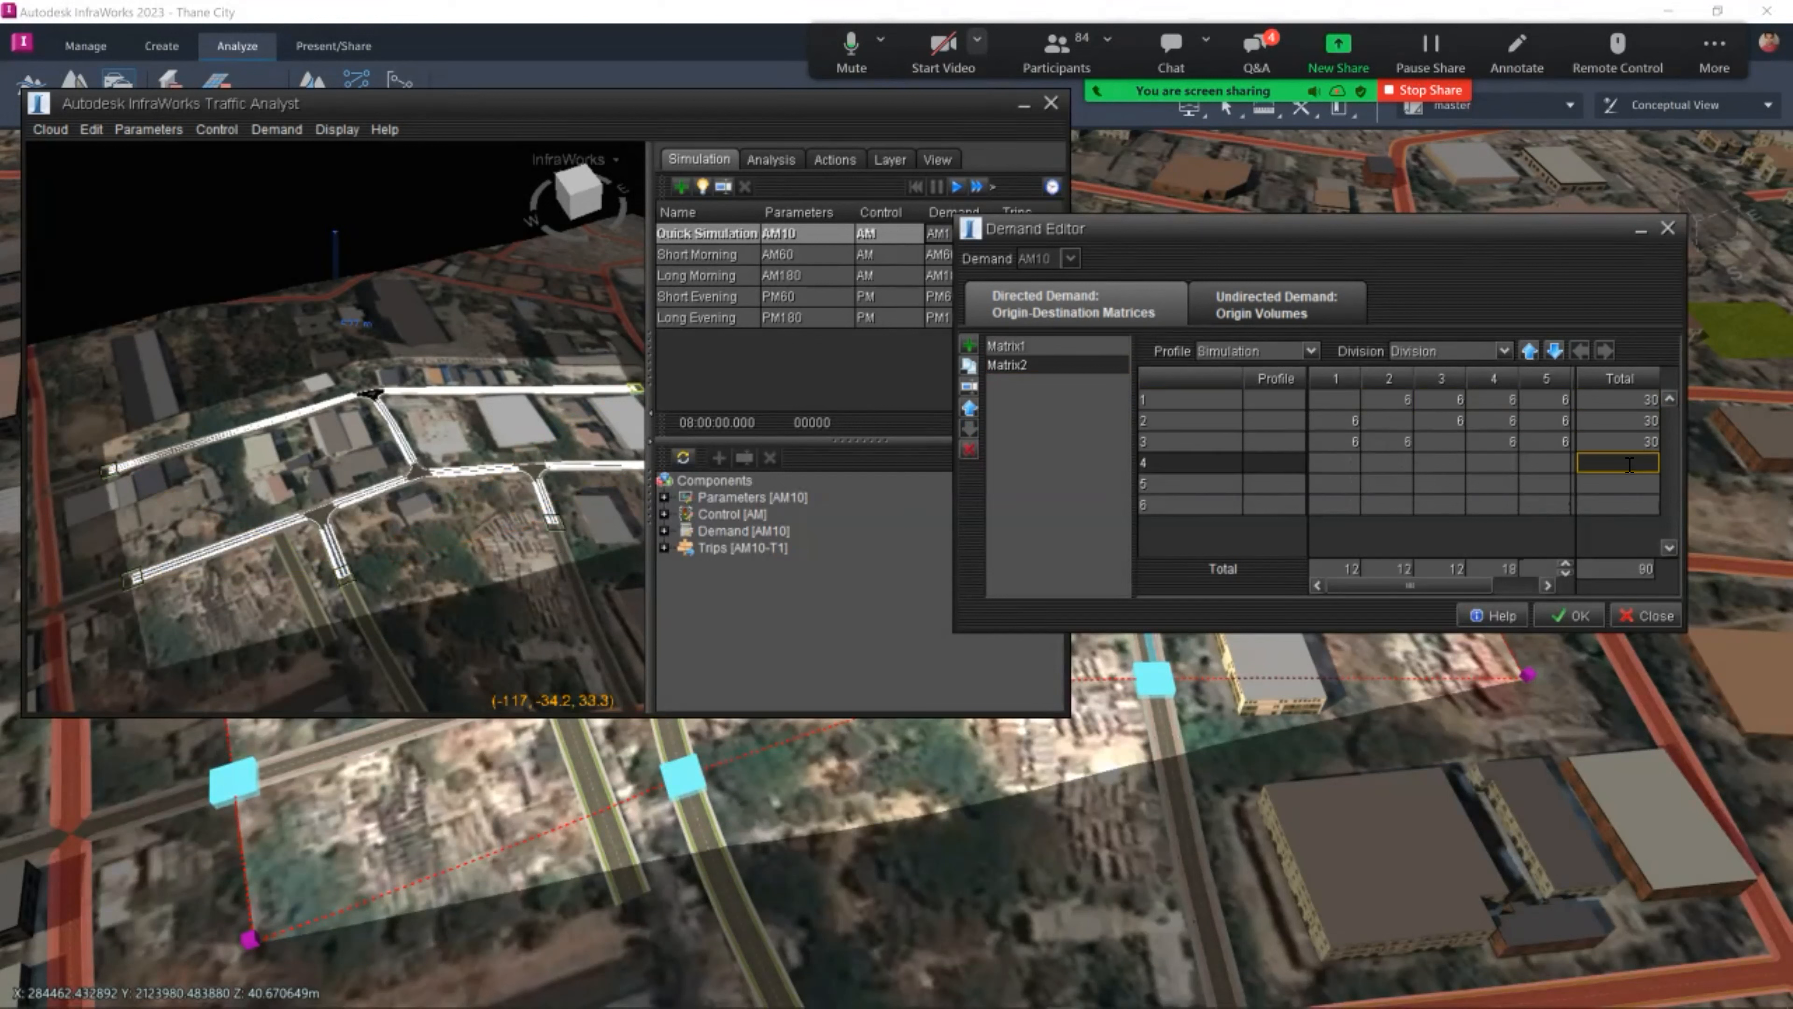
click(1629, 484)
text(30)
click(1634, 500)
text(30)
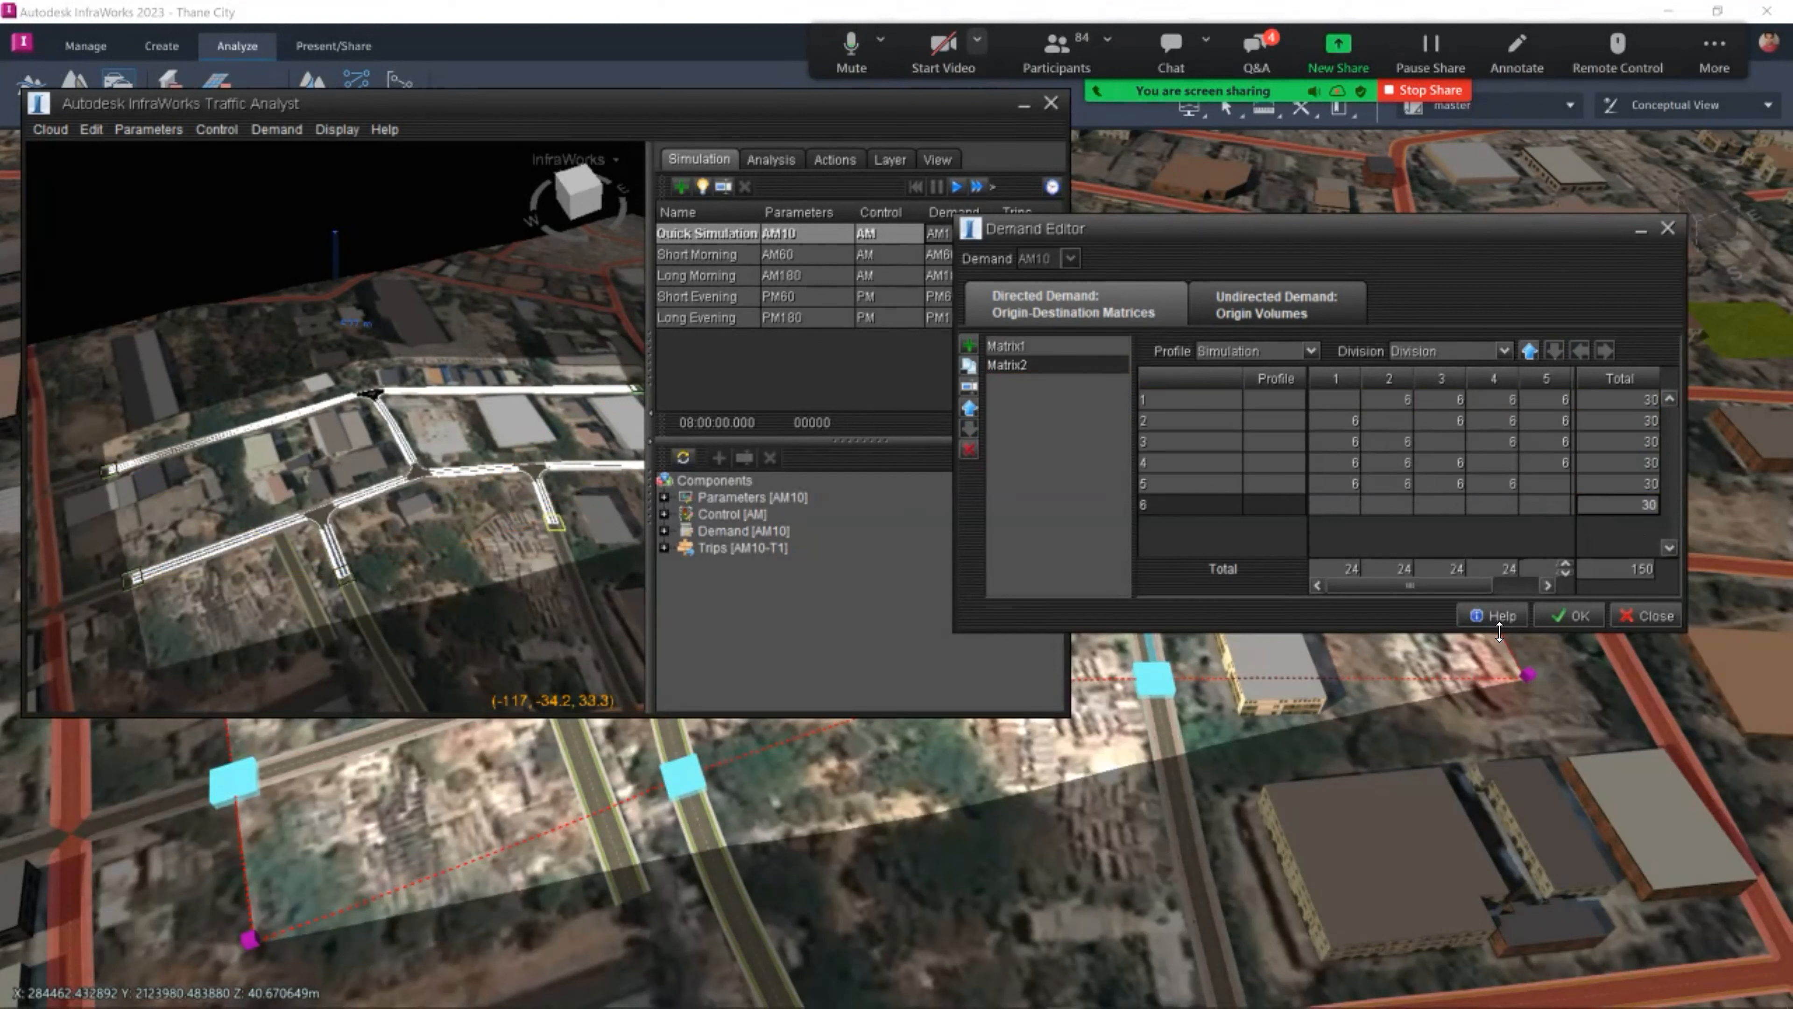
Accept the Matrix2 demand edits and run the Quick Simulation again for Traffic Study Area 1.
click(1569, 616)
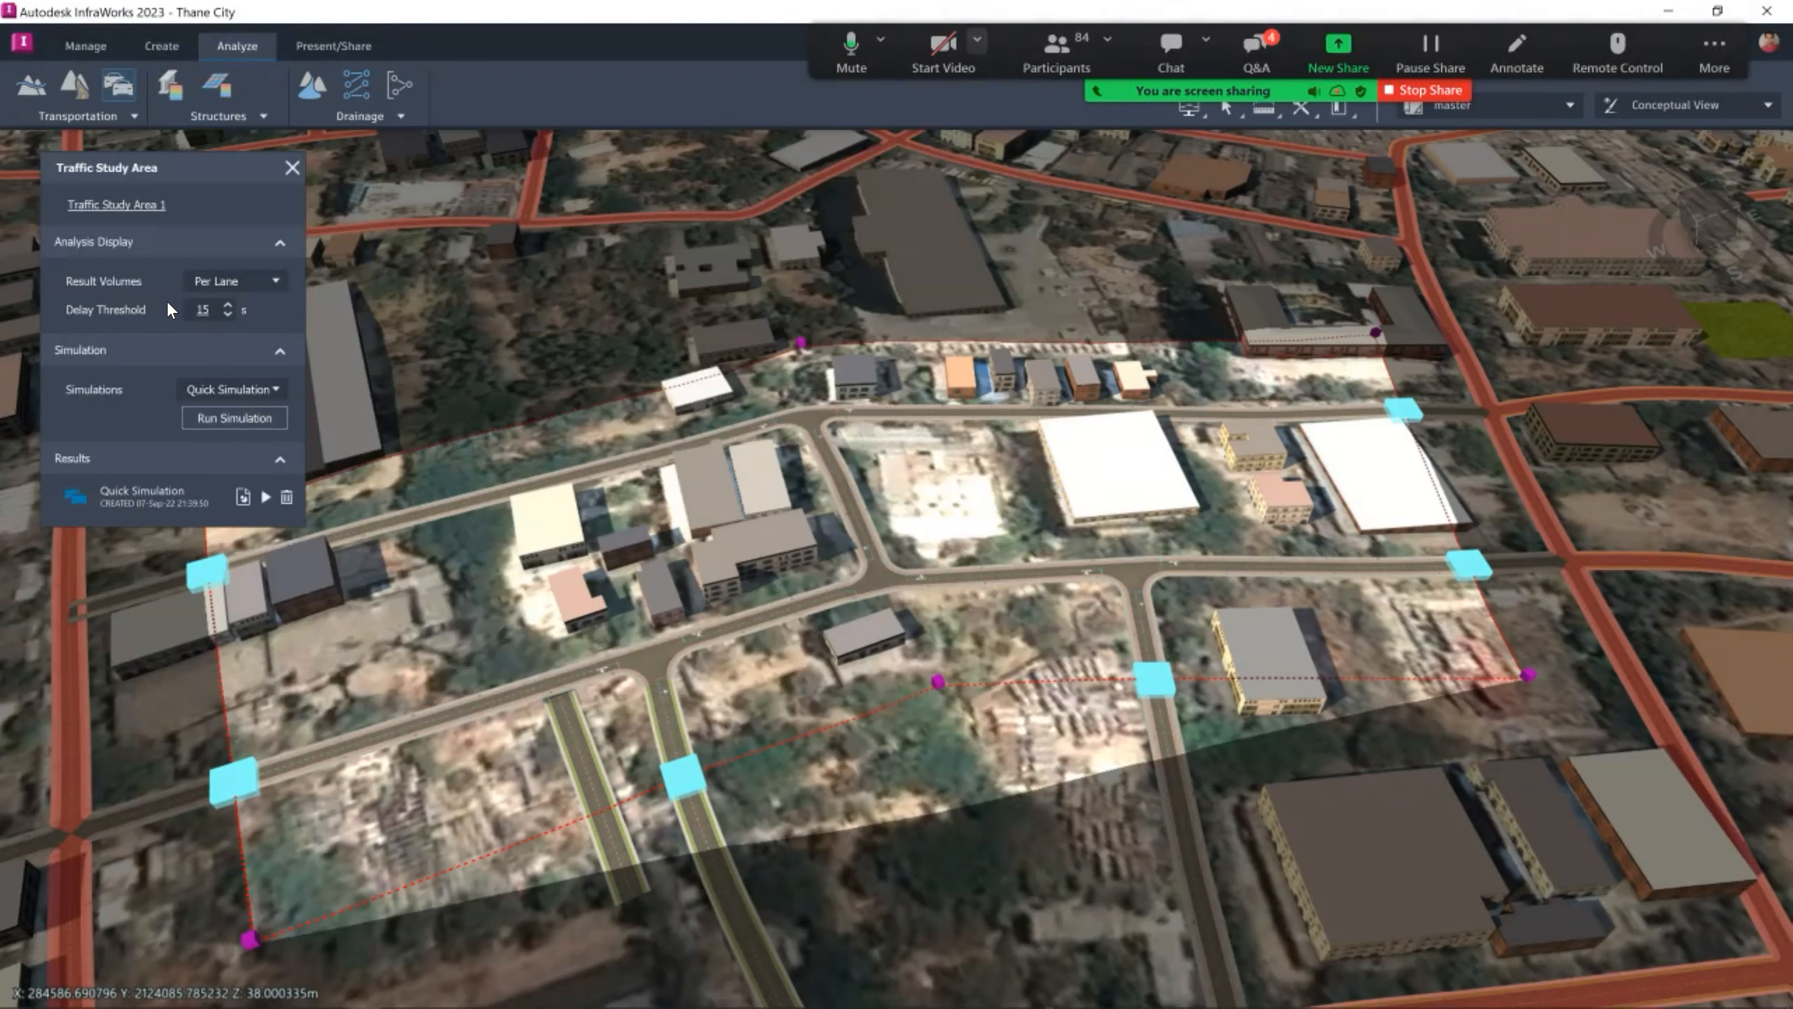
click(245, 422)
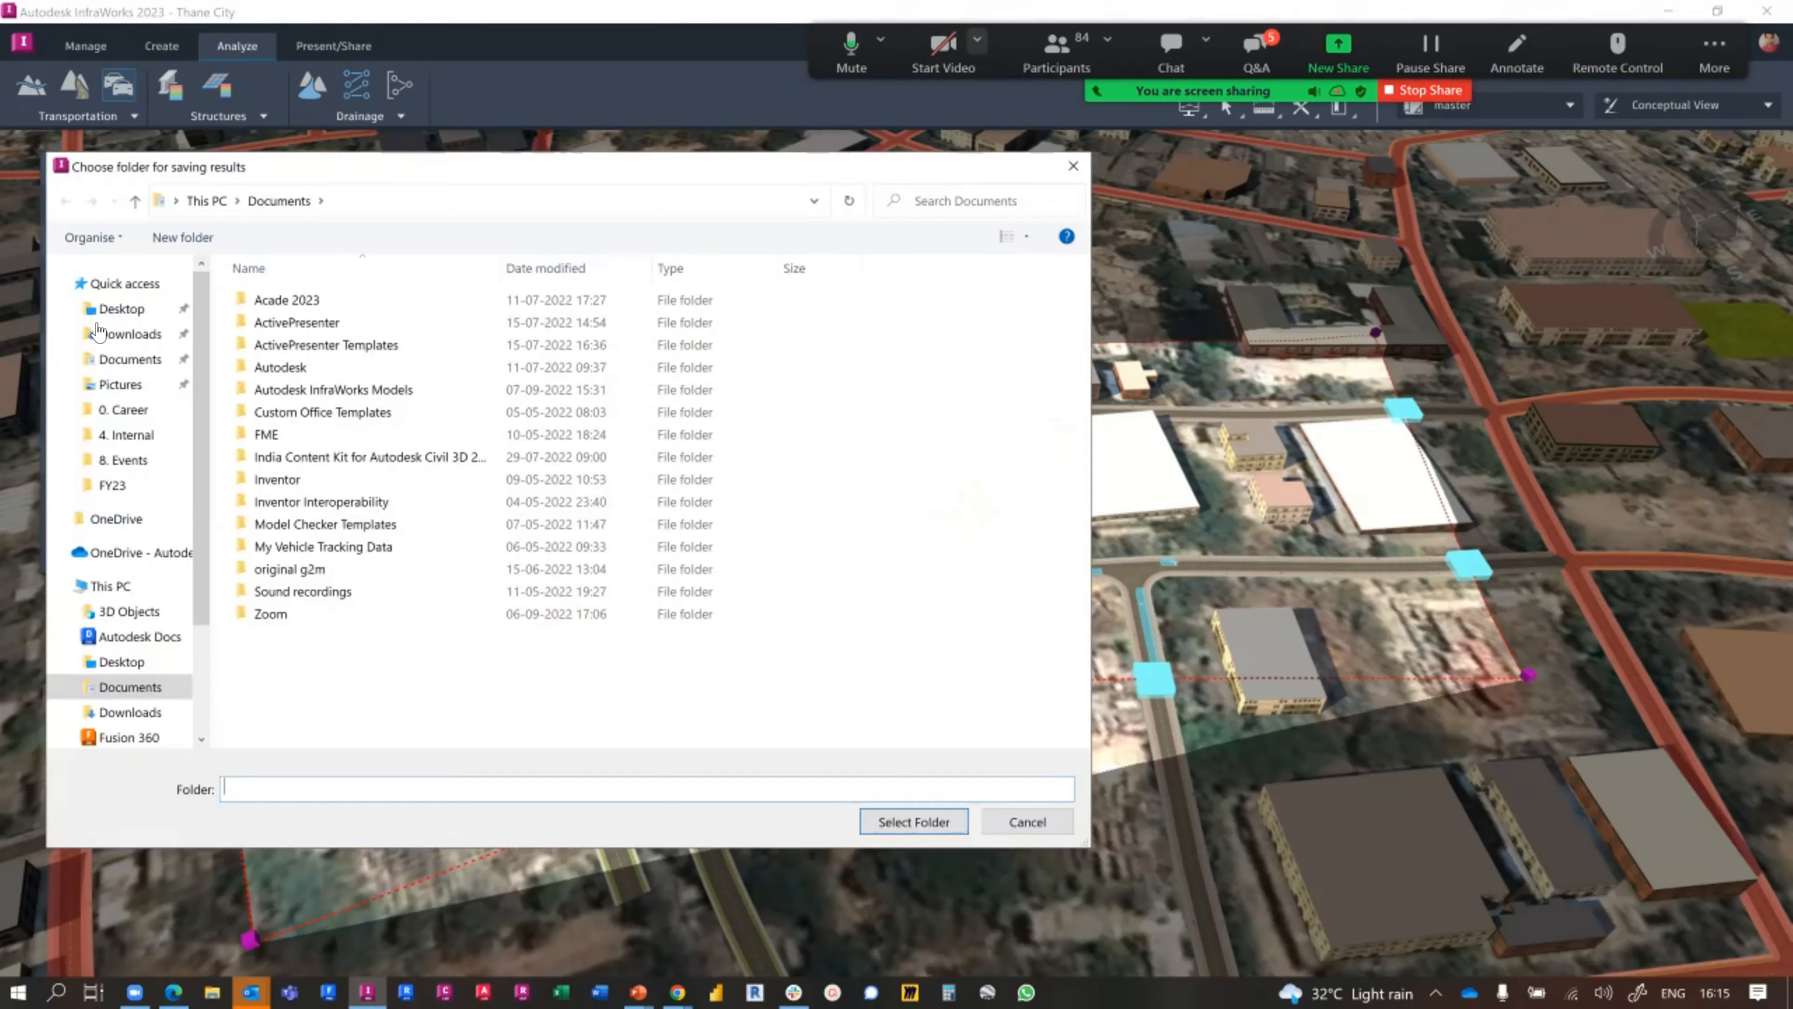
Save the Quick Simulation results to the Downloads folder and look through the exported cyclist, freight, person, transport and vehicle trip files.
click(130, 334)
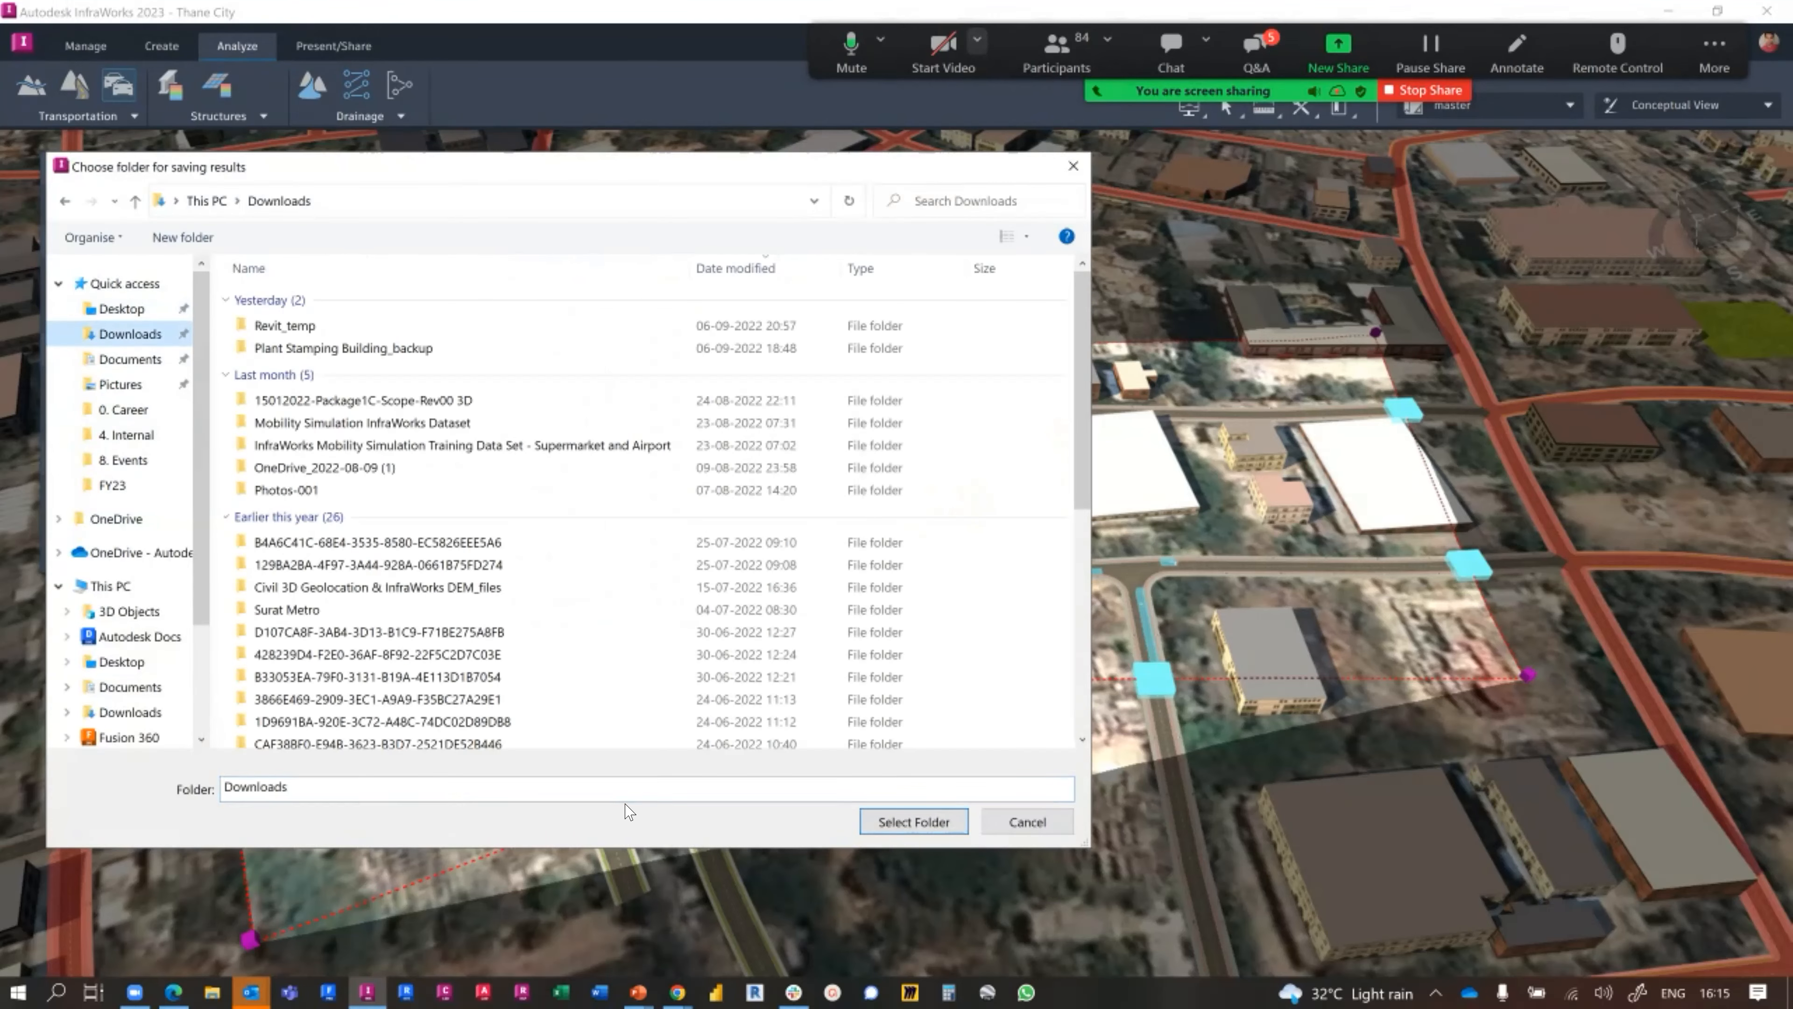
key(Return)
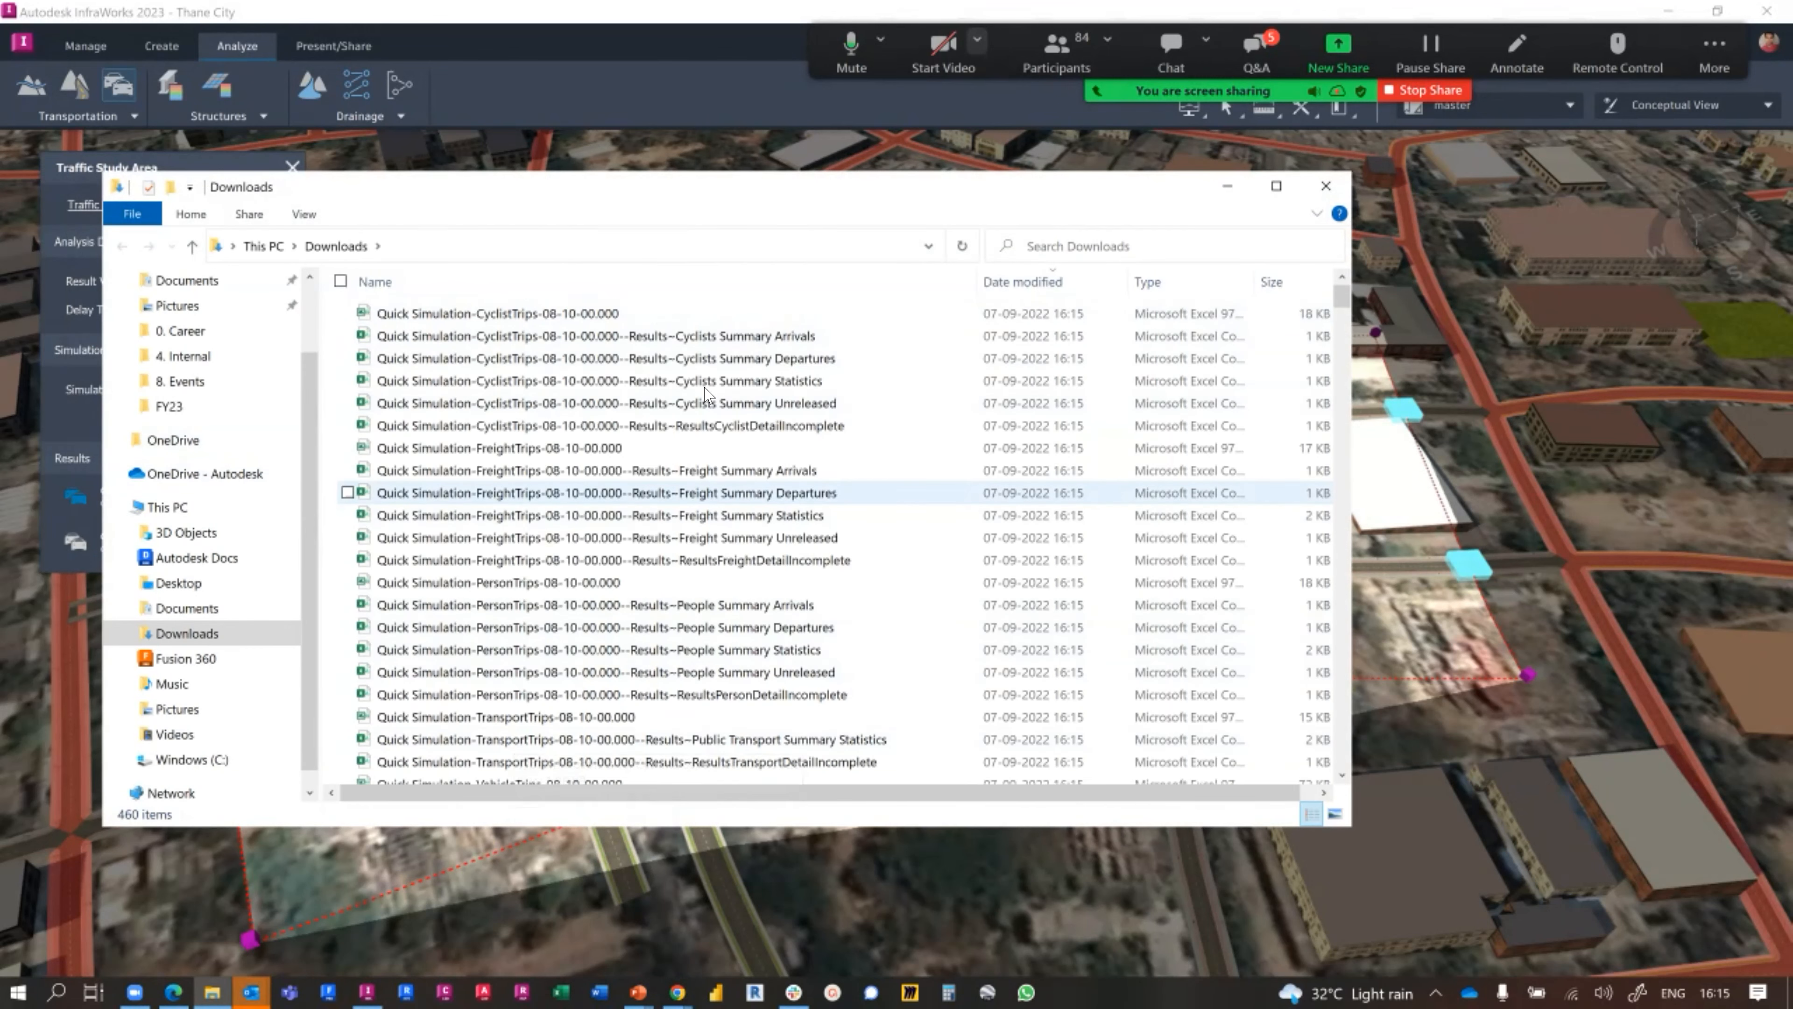
click(708, 381)
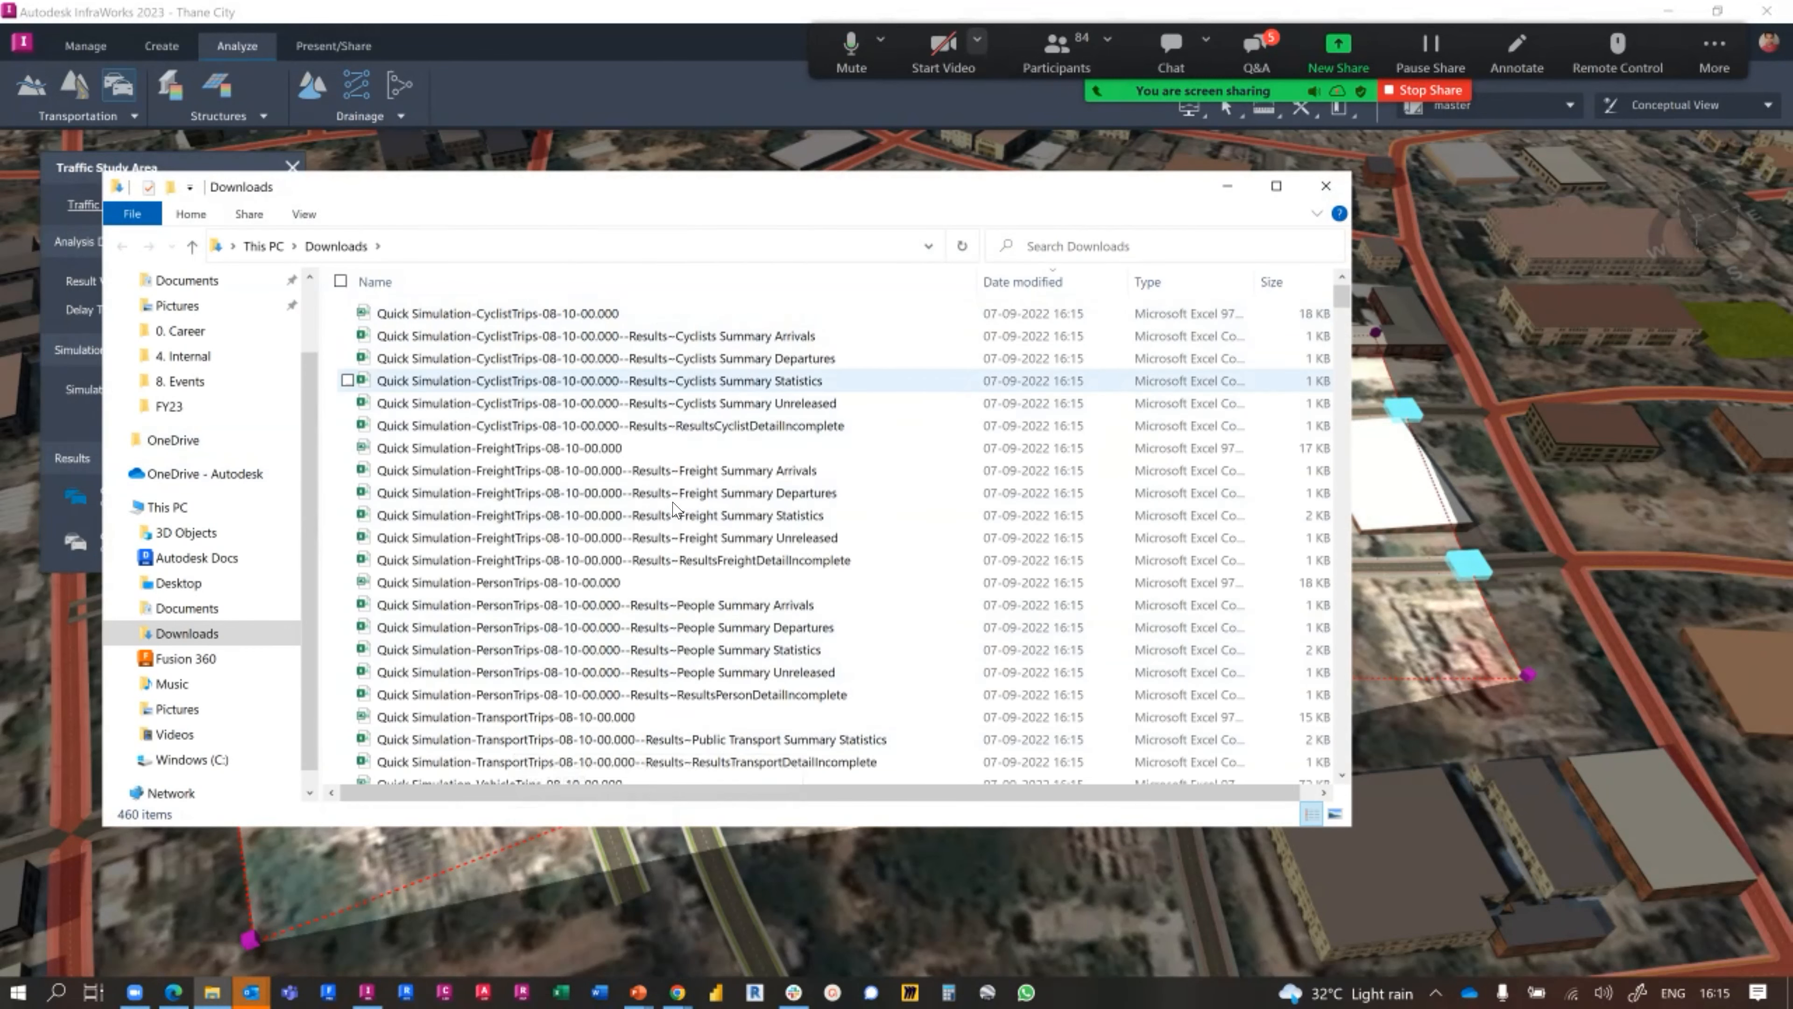
click(614, 738)
scroll(528, 531, down, 9)
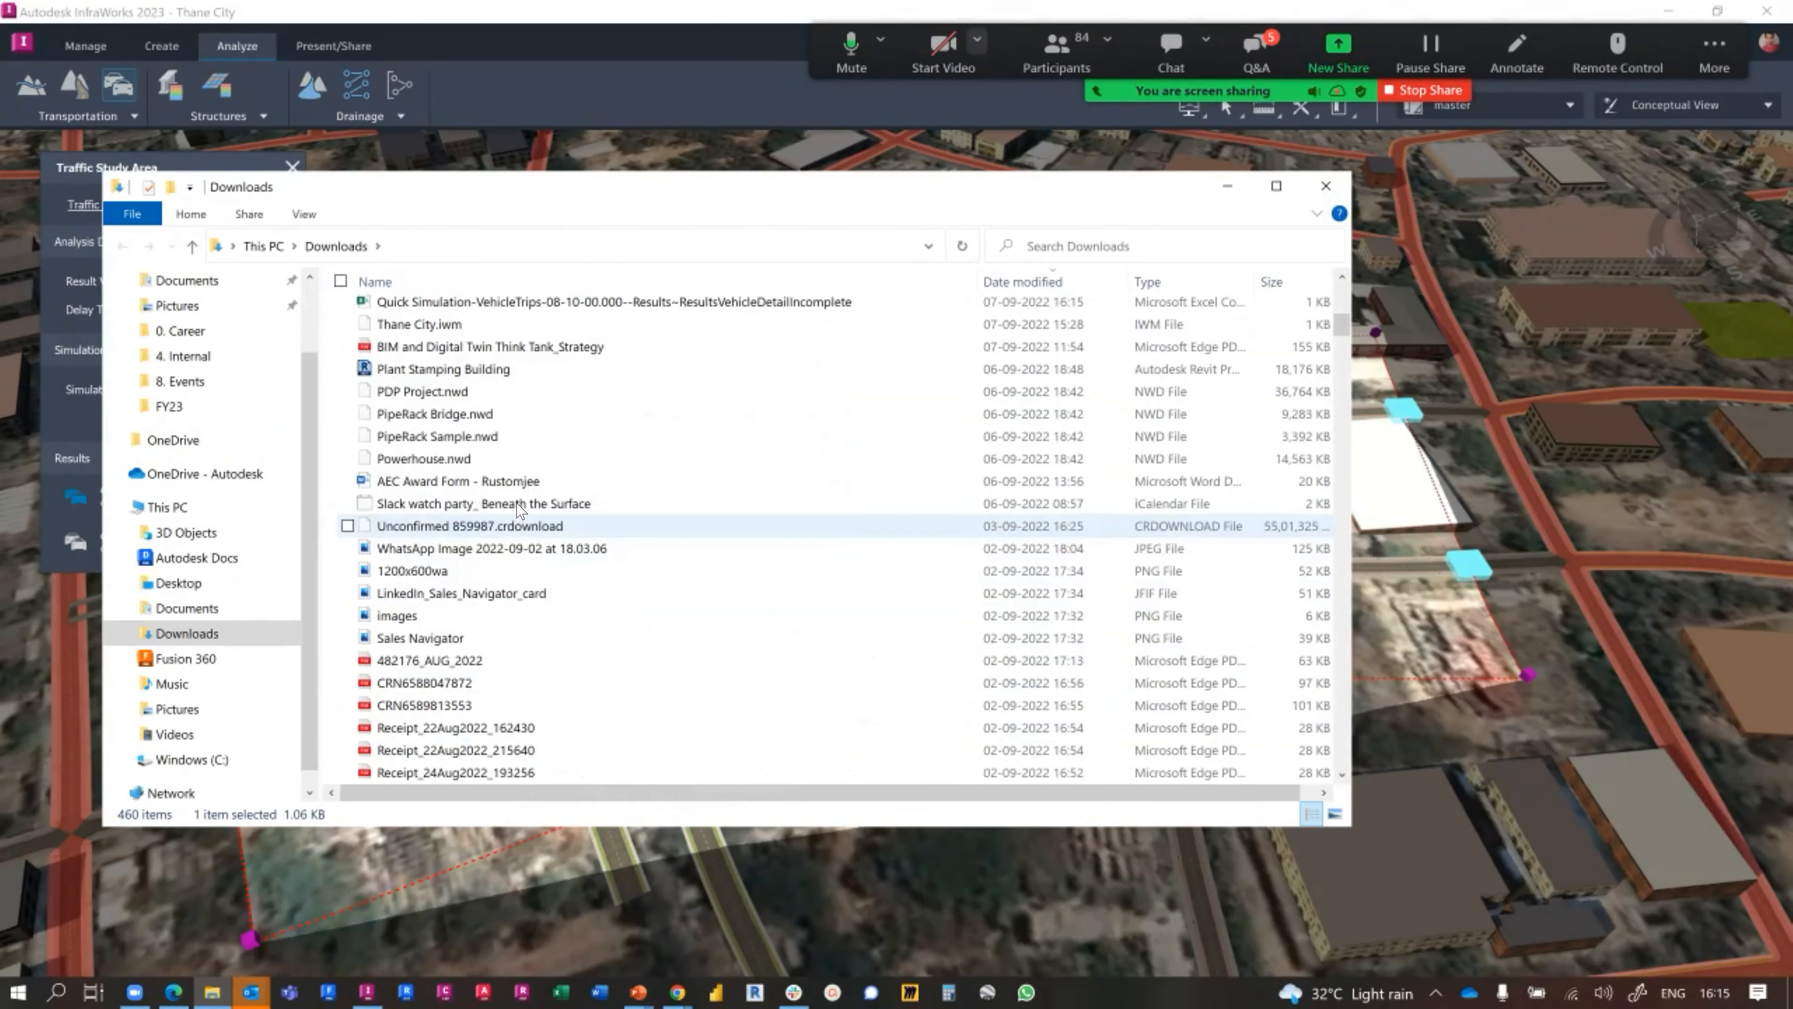
scroll(502, 473, up, 9)
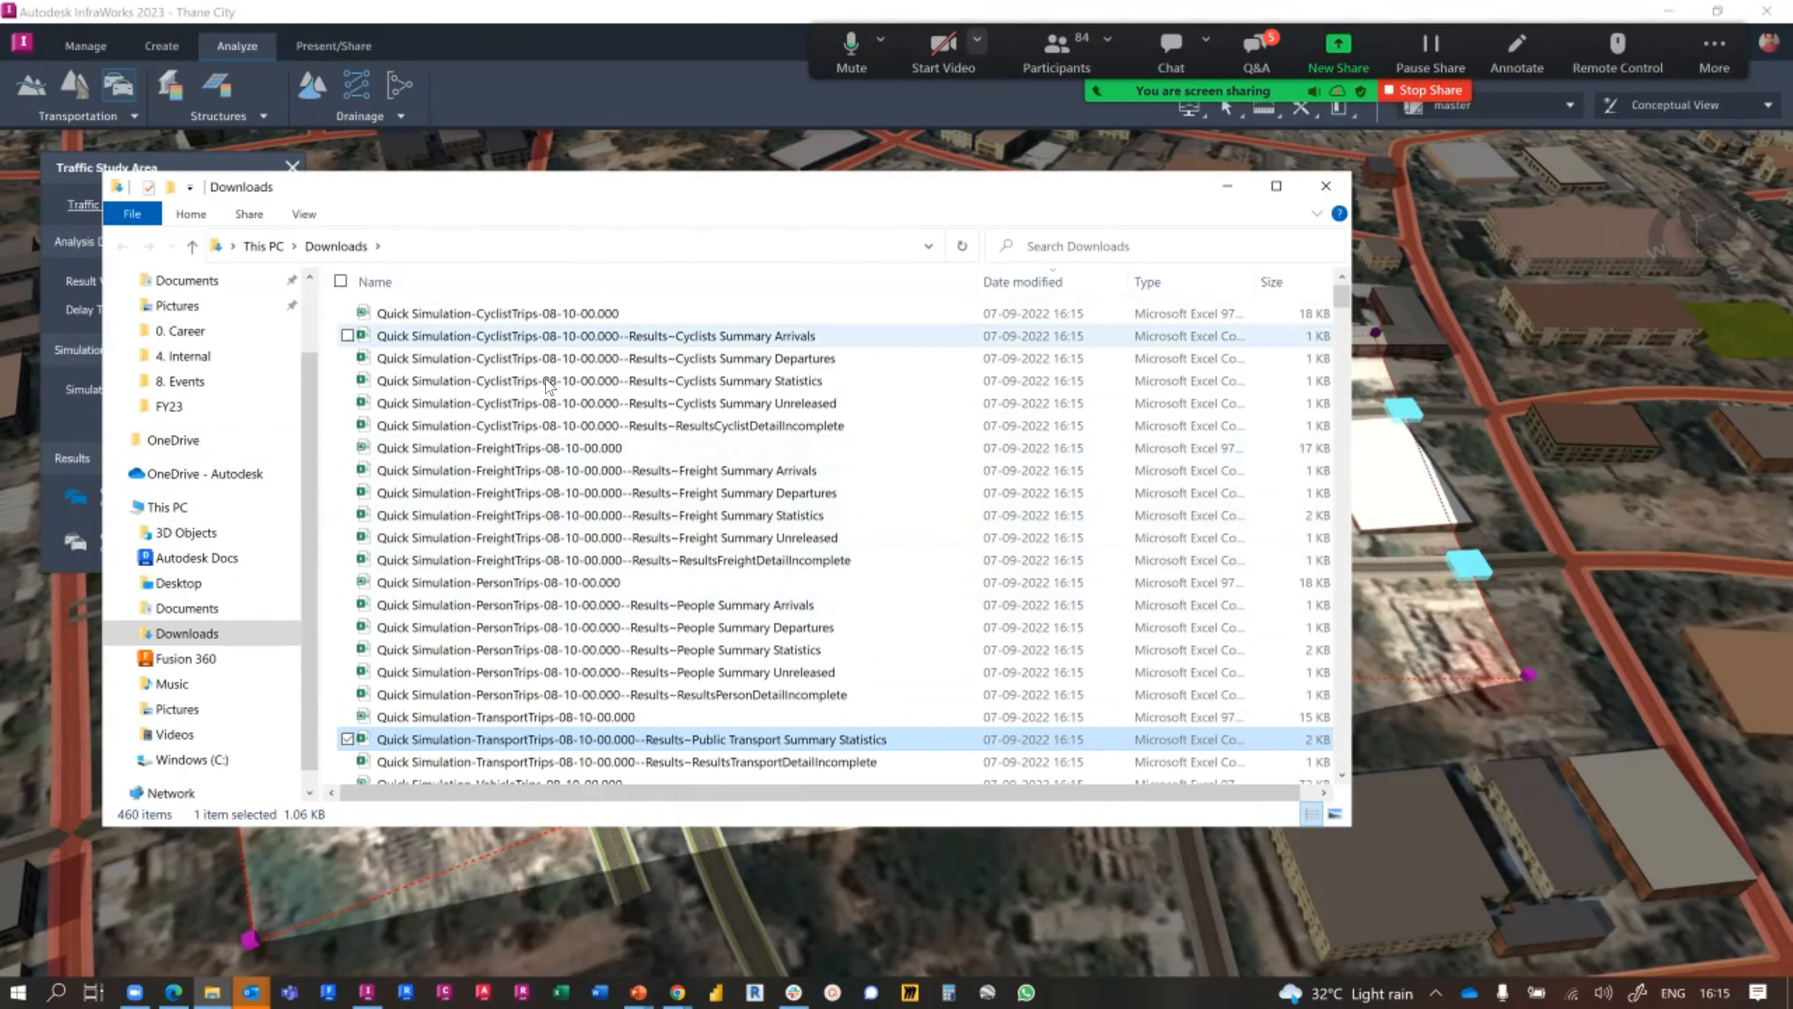
click(1228, 186)
Play the Quick Simulation result at the fastest speed and watch the traffic up close at the junctions inside the study area.
click(265, 496)
click(573, 281)
scroll(896, 600, up, 5)
drag(756, 771, 1095, 434)
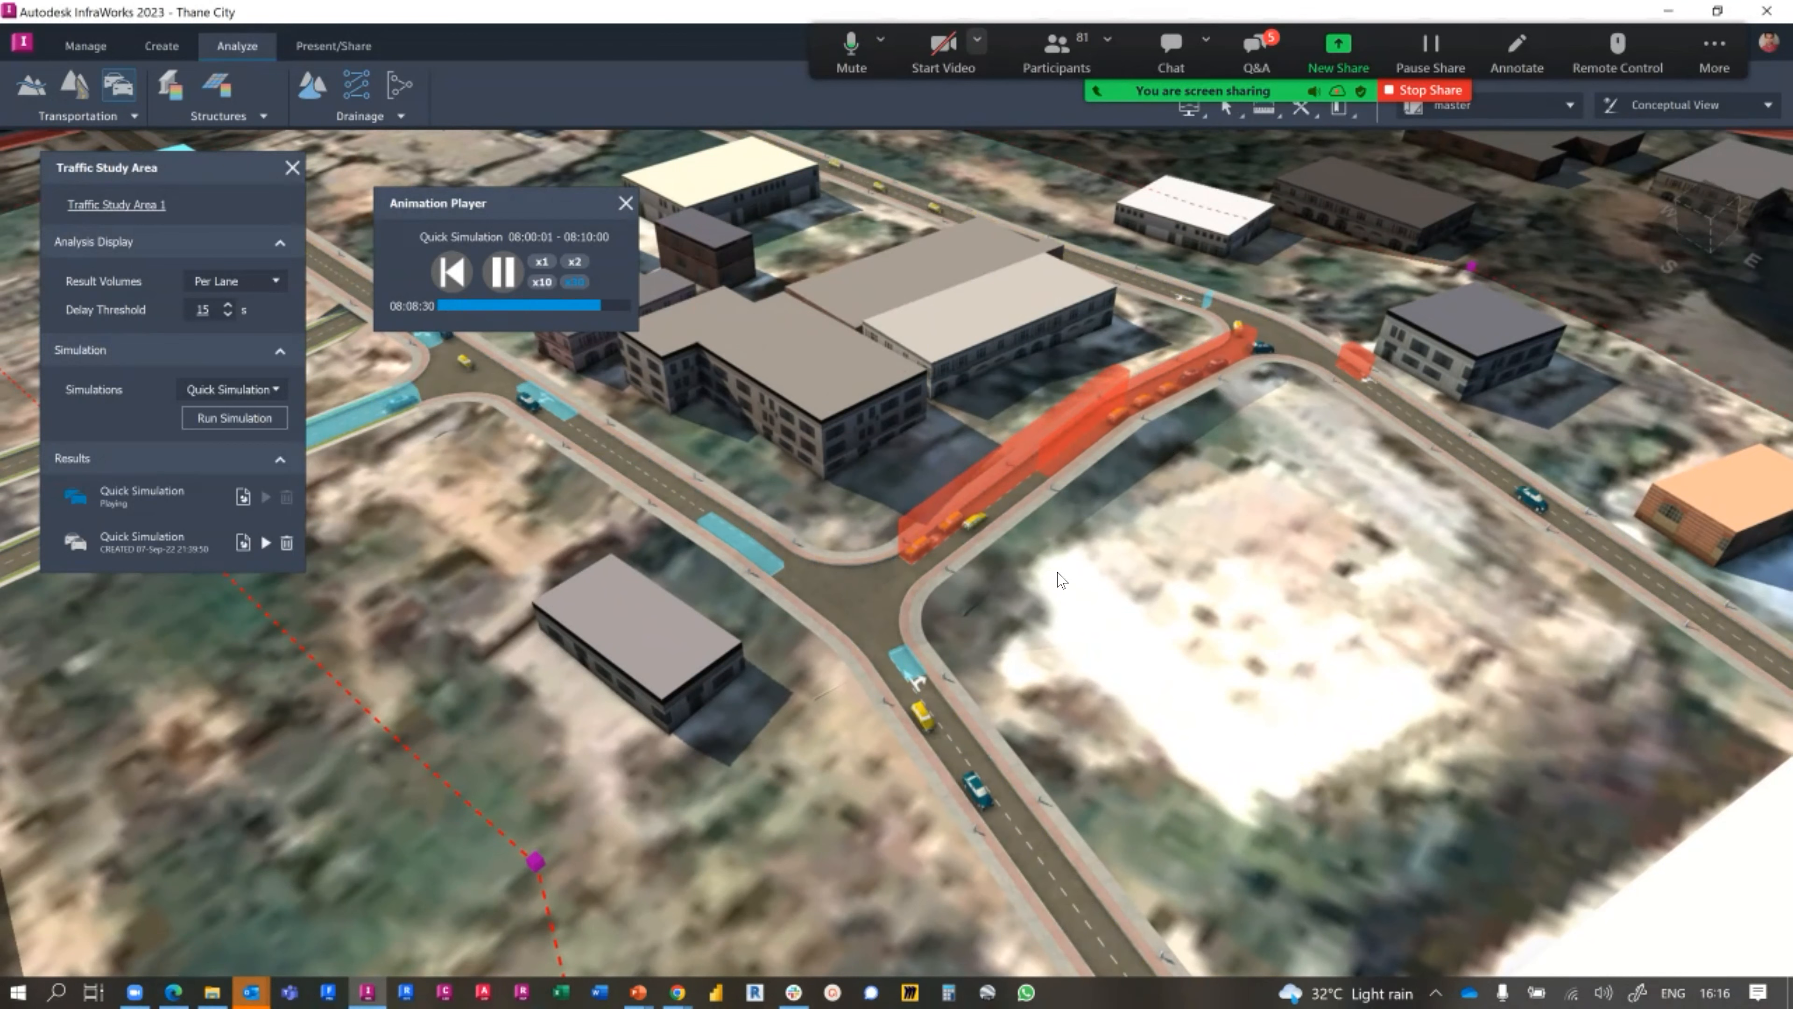
Examine the delayed connecting road from several angles, followed by the traffic across the whole study area.
drag(1010, 500, 1145, 503)
scroll(1129, 508, down, 2)
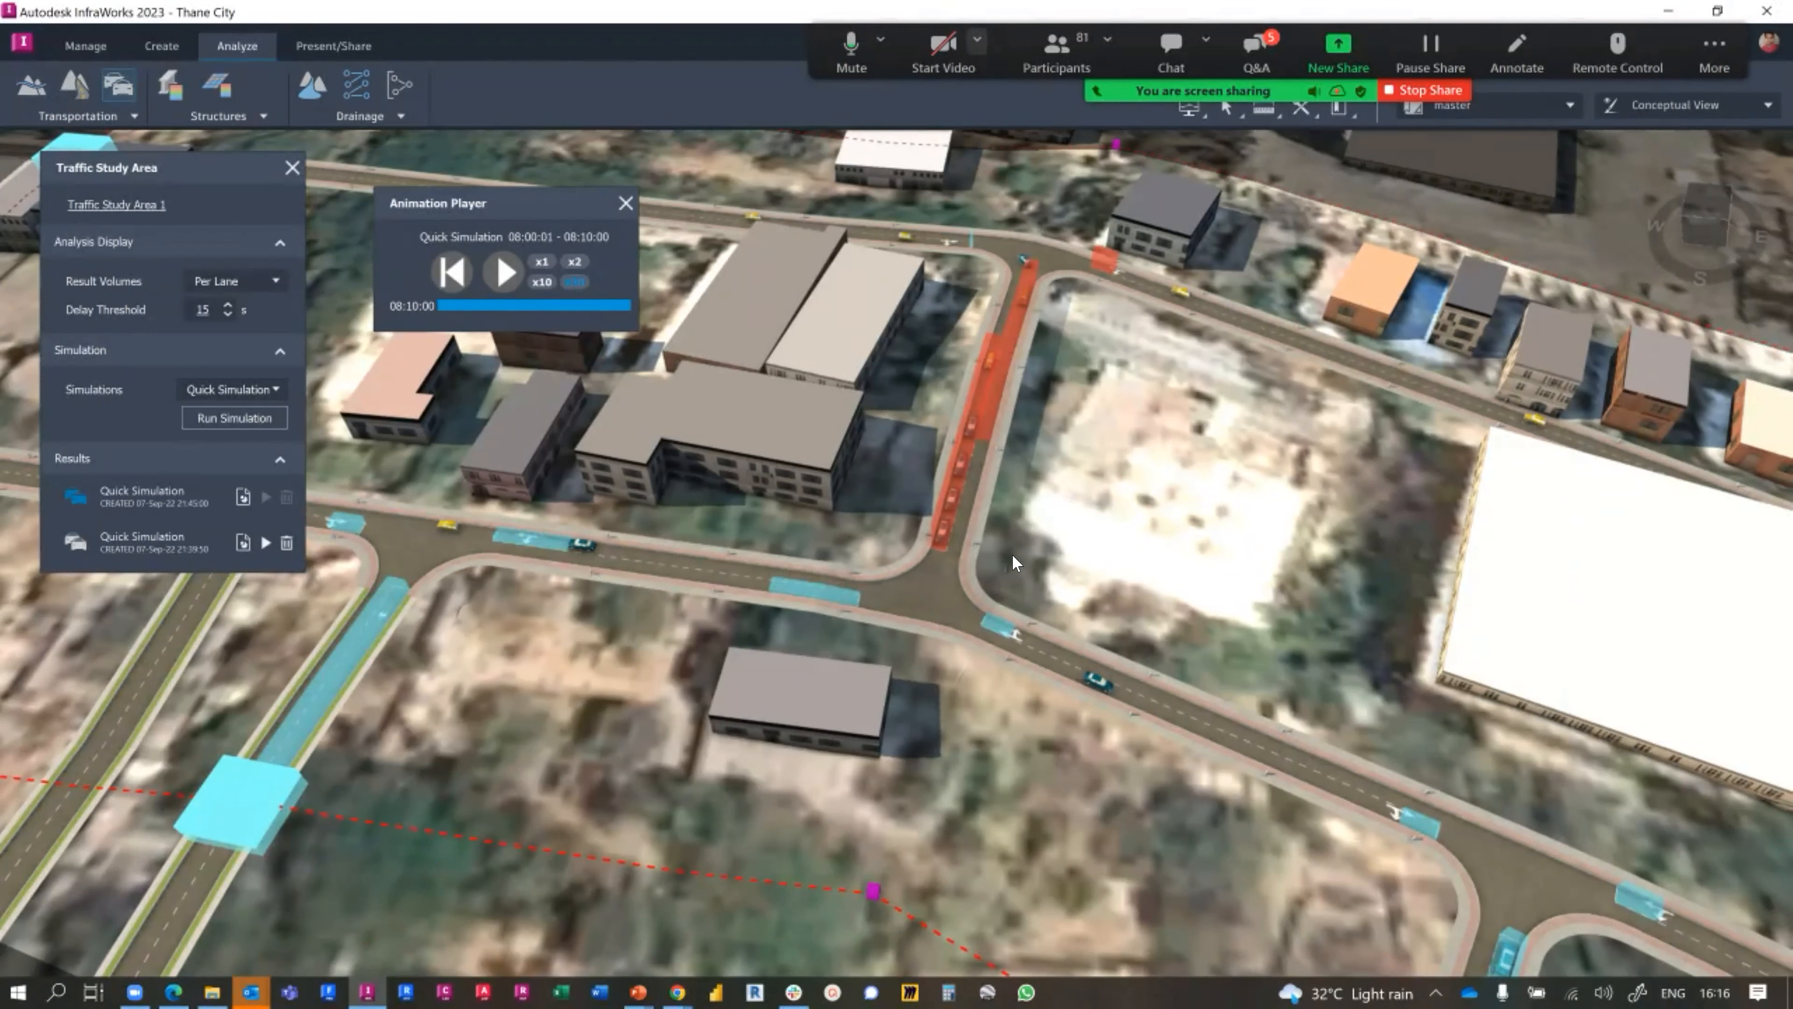
drag(862, 471, 935, 521)
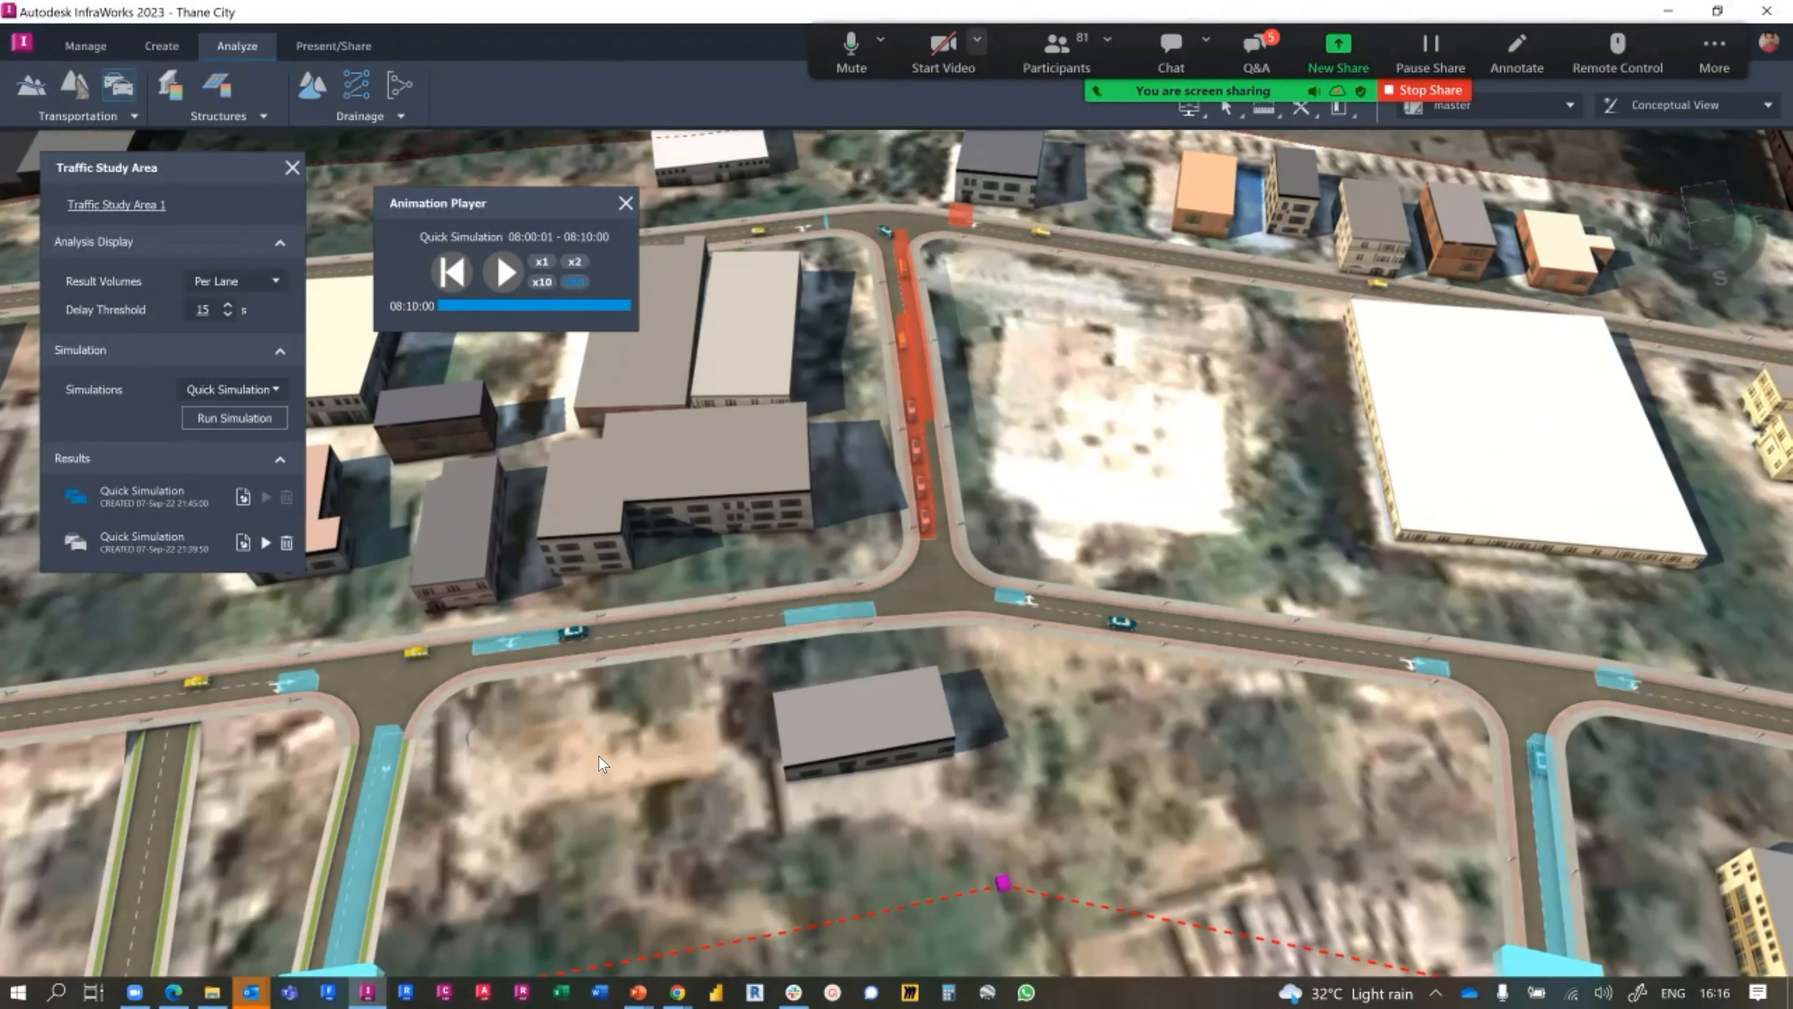
drag(729, 776, 1291, 275)
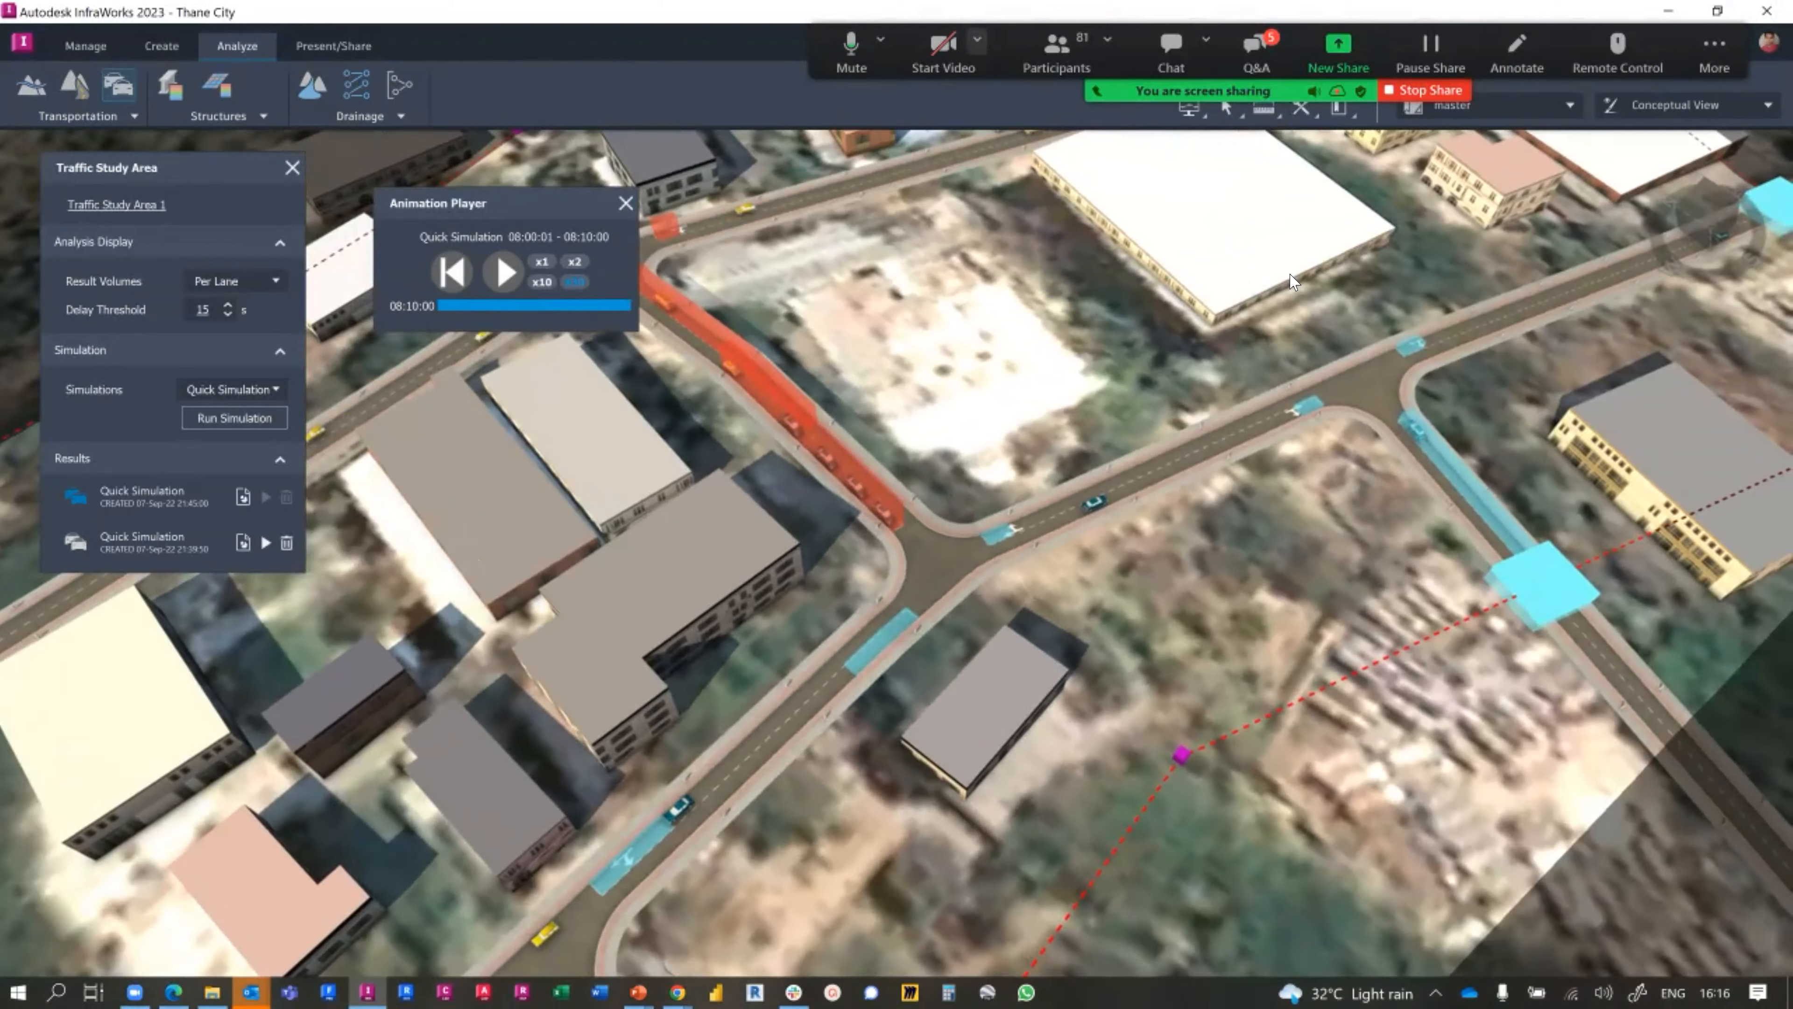
scroll(1229, 383, down, 2)
scroll(1229, 383, down, 3)
drag(1128, 695, 1216, 639)
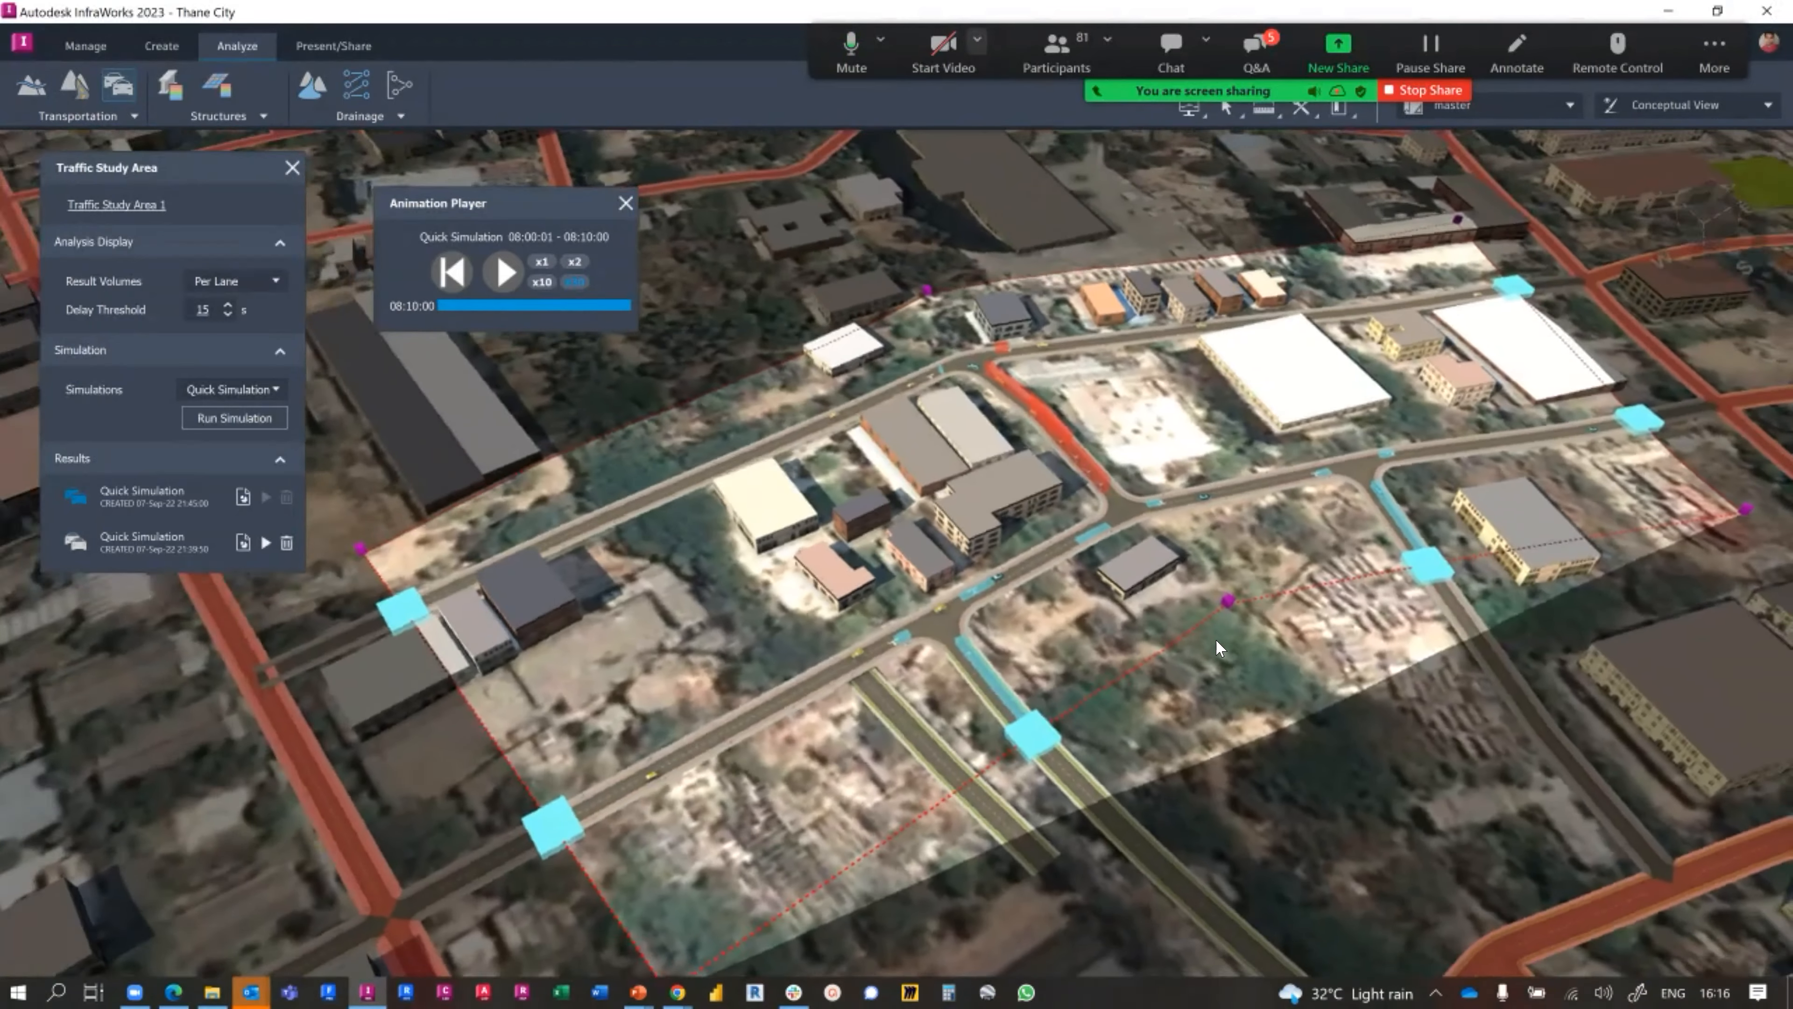